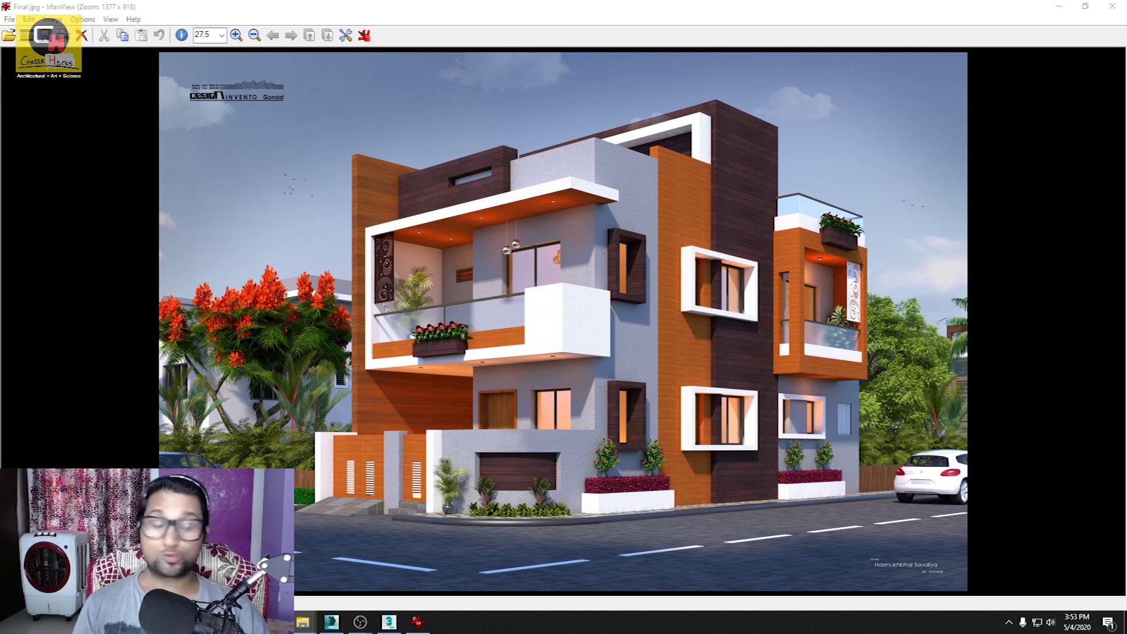
# Step: Bring IrfanView forward and zoom into the Final.jpg house render's facade
pyautogui.click(677, 9)
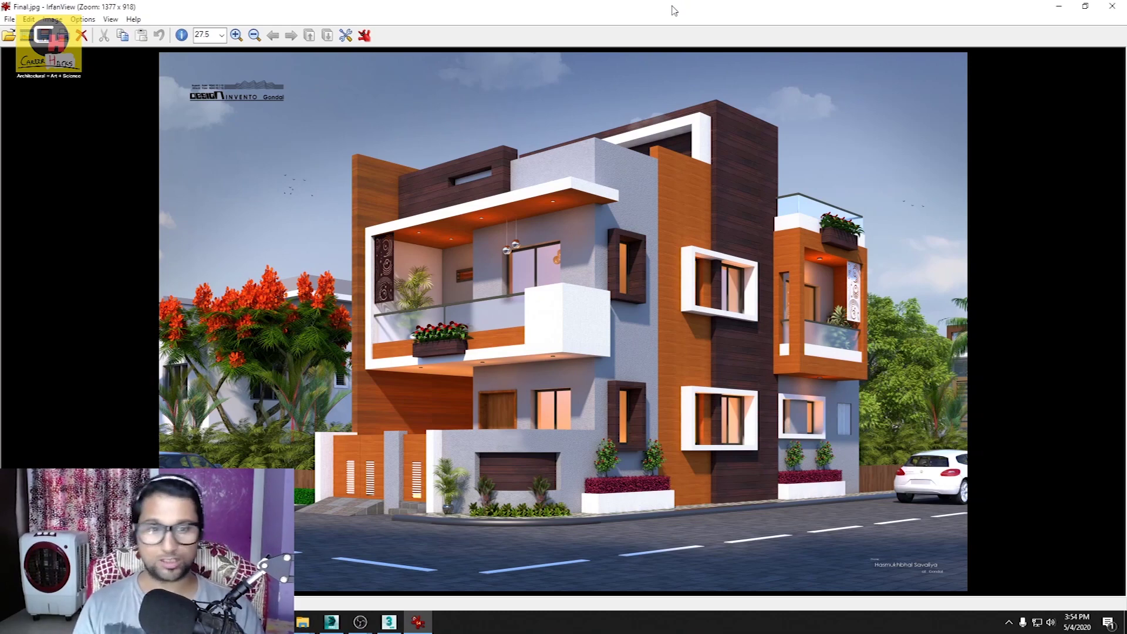
pyautogui.press('+')
pyautogui.press('+')
pyautogui.press('+')
pyautogui.press('+')
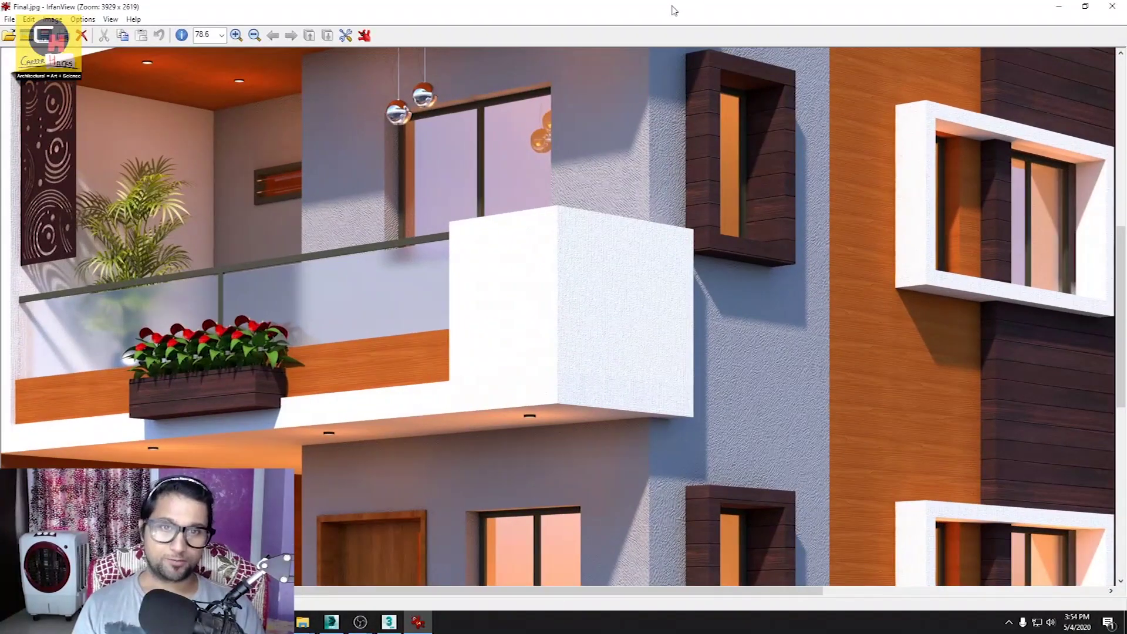
pyautogui.press('+')
pyautogui.press('+')
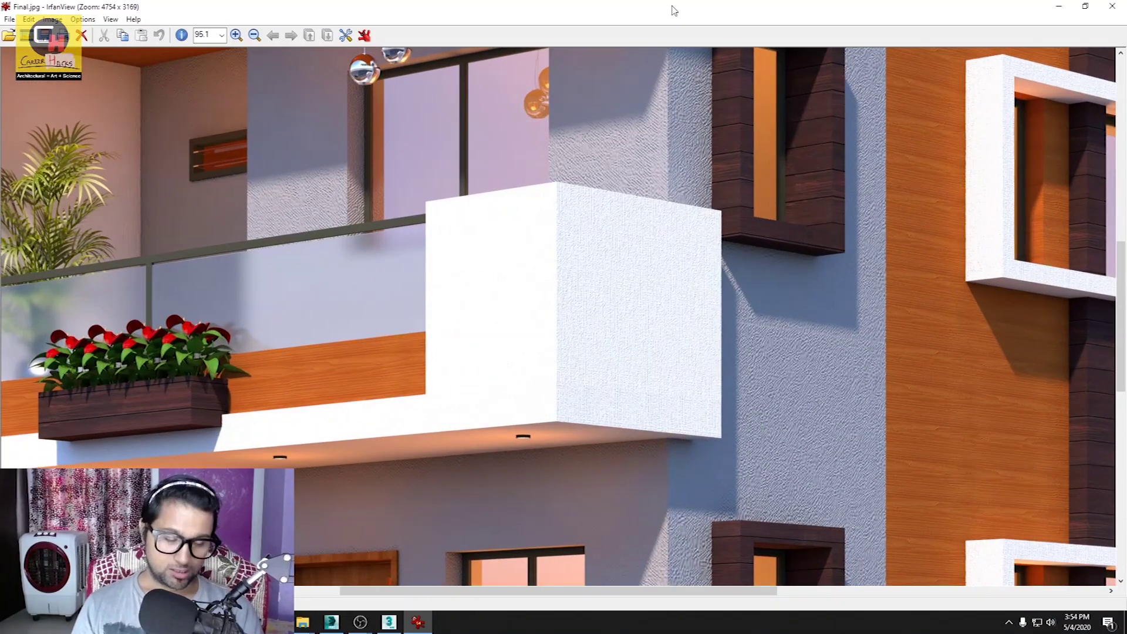
pyautogui.press('Right')
pyautogui.press('Right')
pyautogui.press('Right')
pyautogui.press('Right')
pyautogui.press('Right')
pyautogui.press('Right')
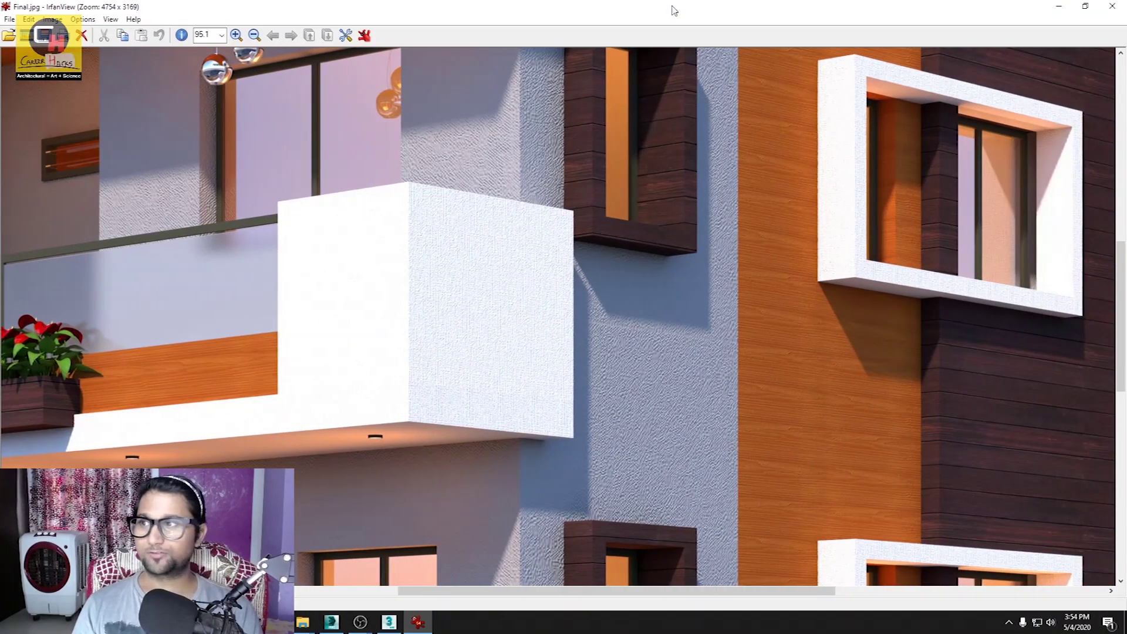
pyautogui.press('-')
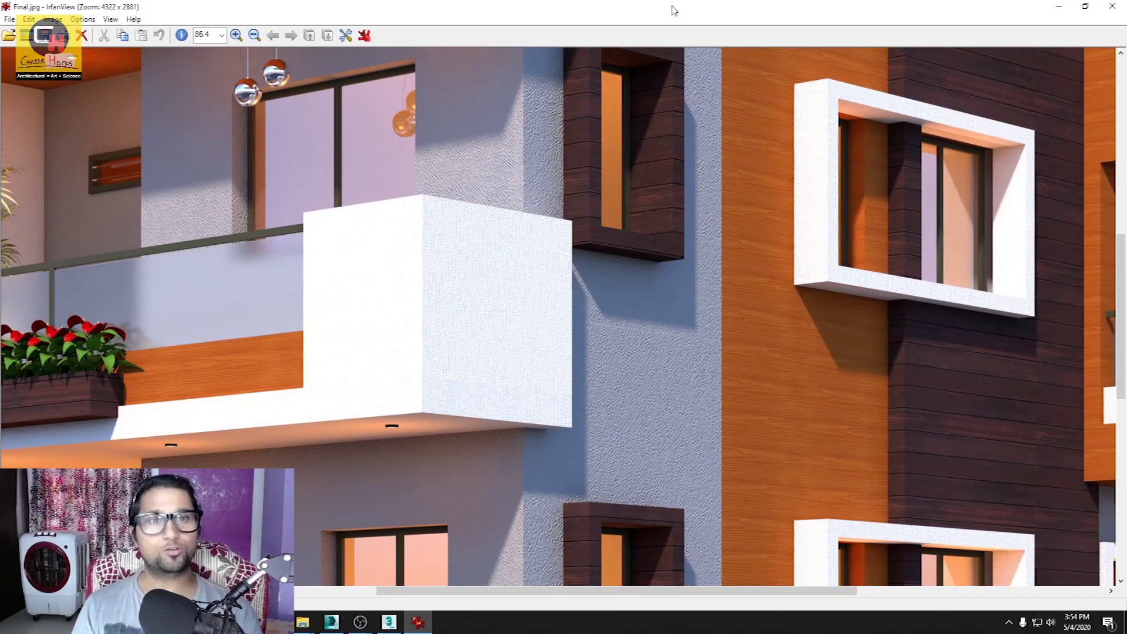
pyautogui.press('-')
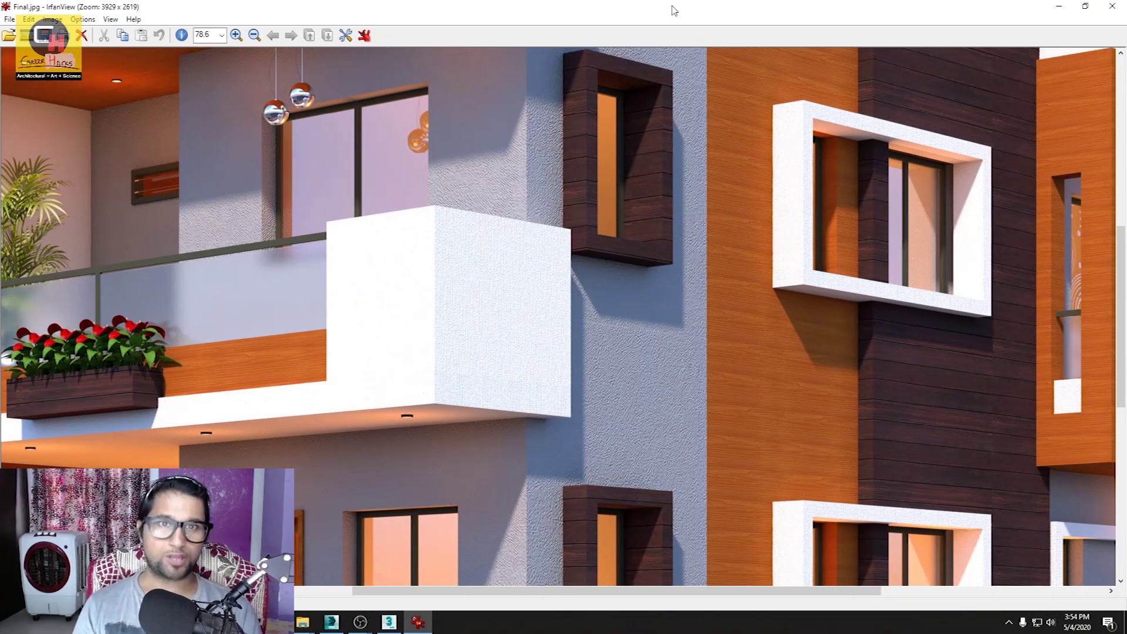
# Step: Pan the render down to the balcony and planters, then activate the 3ds Max Top viewport
pyautogui.press('Right')
pyautogui.press('Right')
pyautogui.press('Right')
pyautogui.press('Right')
pyautogui.press('Right')
pyautogui.press('Right')
pyautogui.press('Right')
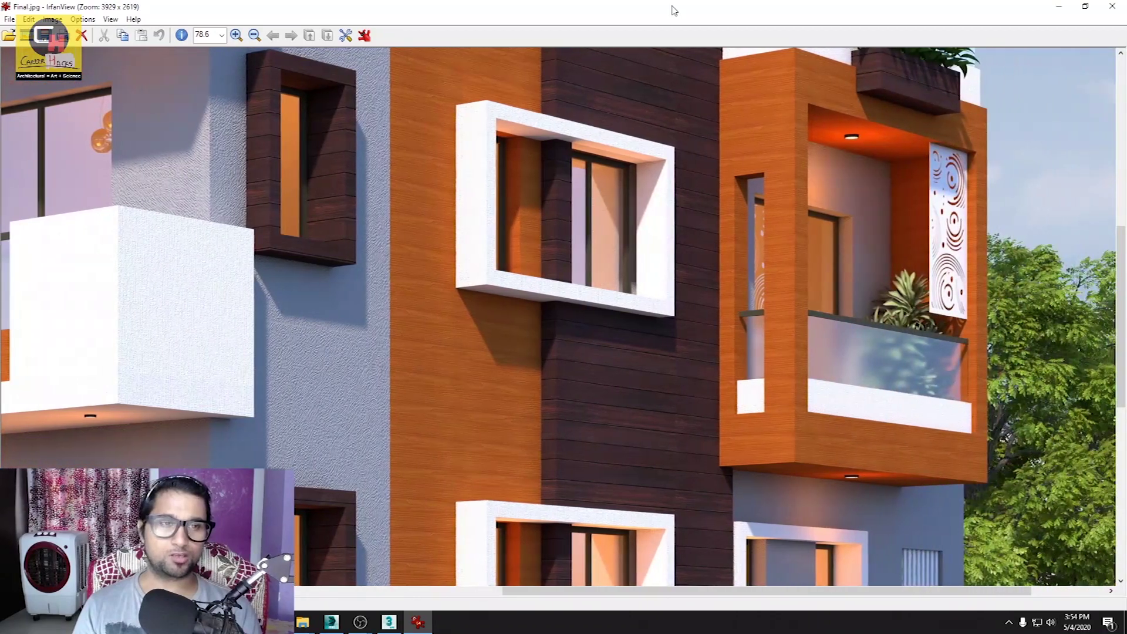
pyautogui.press('Down')
pyautogui.press('Down')
pyautogui.press('Down')
pyautogui.press('Down')
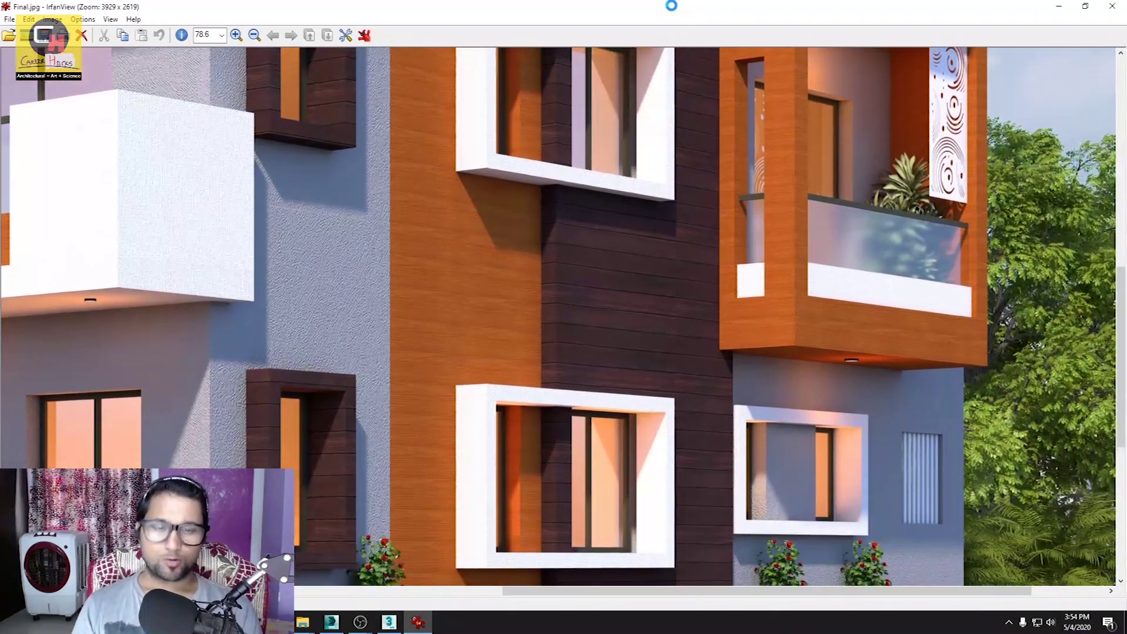
pyautogui.press('Down')
pyautogui.press('Down')
pyautogui.press('Down')
pyautogui.press('Down')
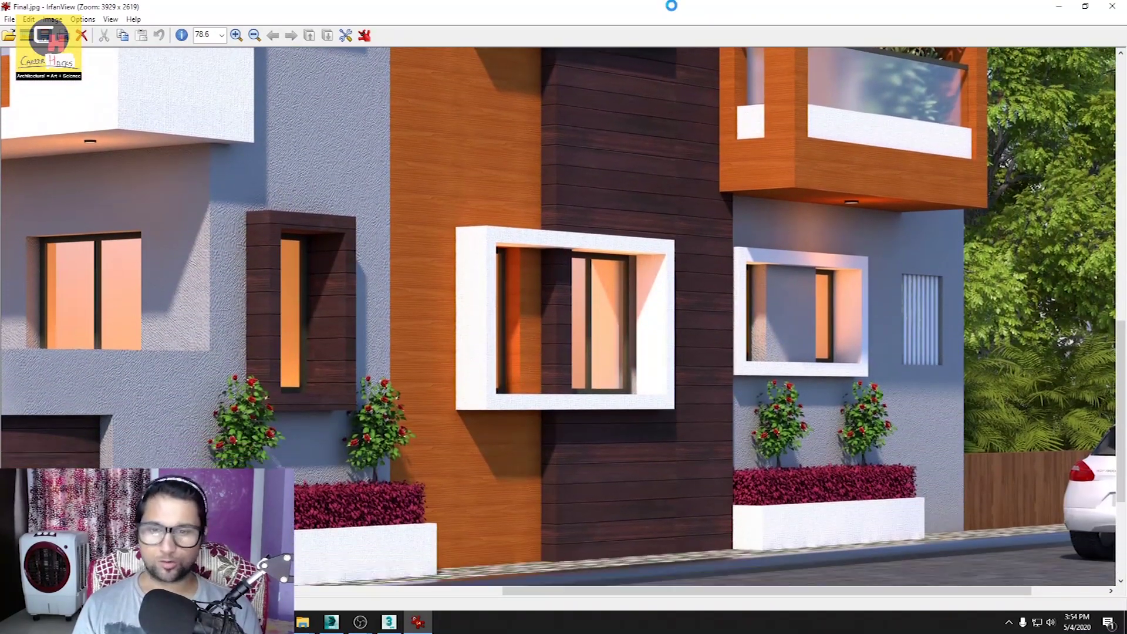
pyautogui.press('Down')
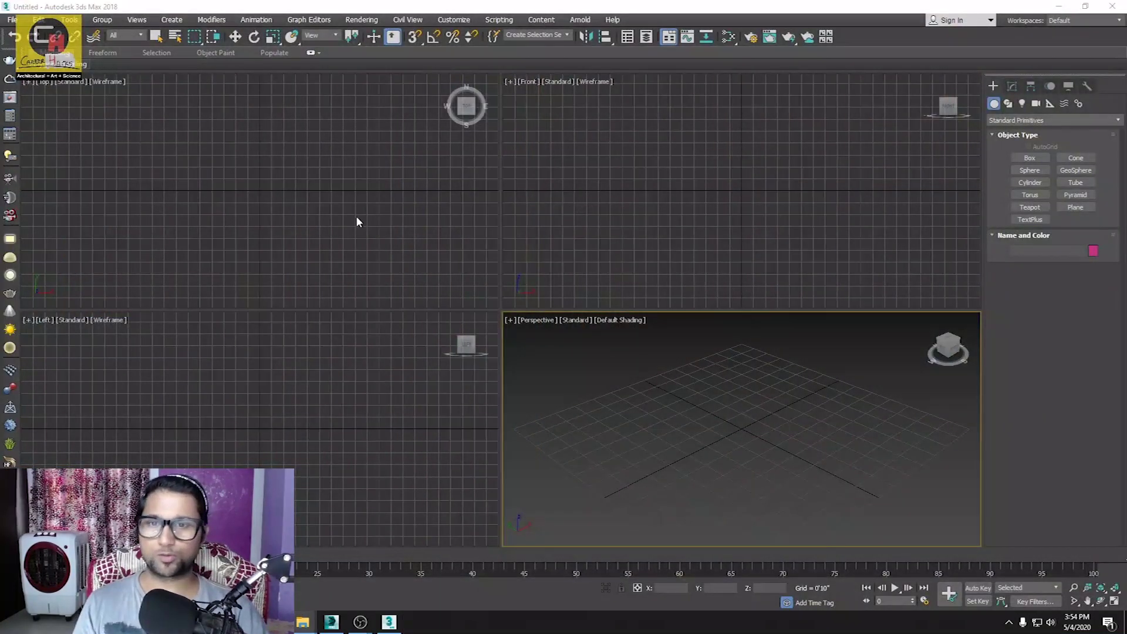
pyautogui.click(355, 223)
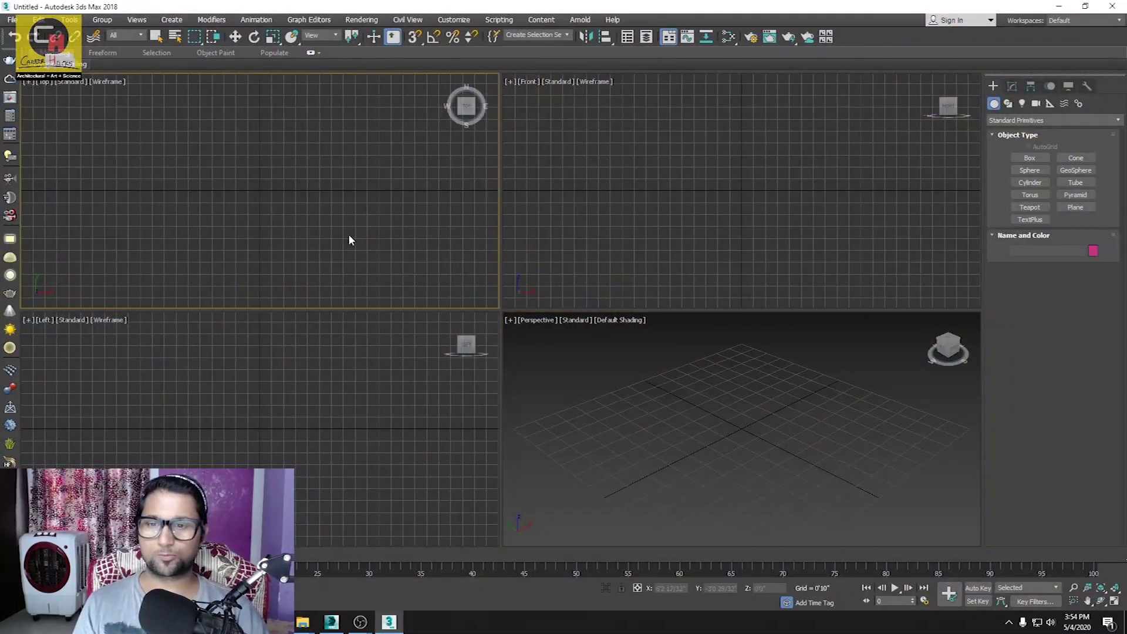
# Step: Launch Photoshop 2020 from Windows search and bring its Home screen forward
pyautogui.press('super')
pyautogui.write('2020')
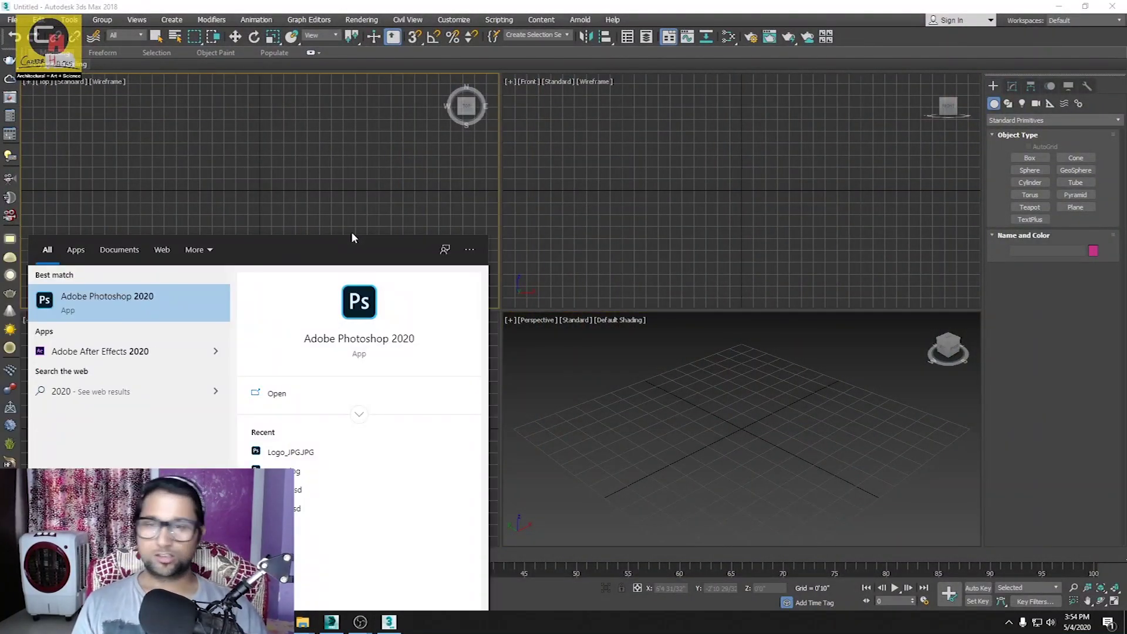
pyautogui.press('Return')
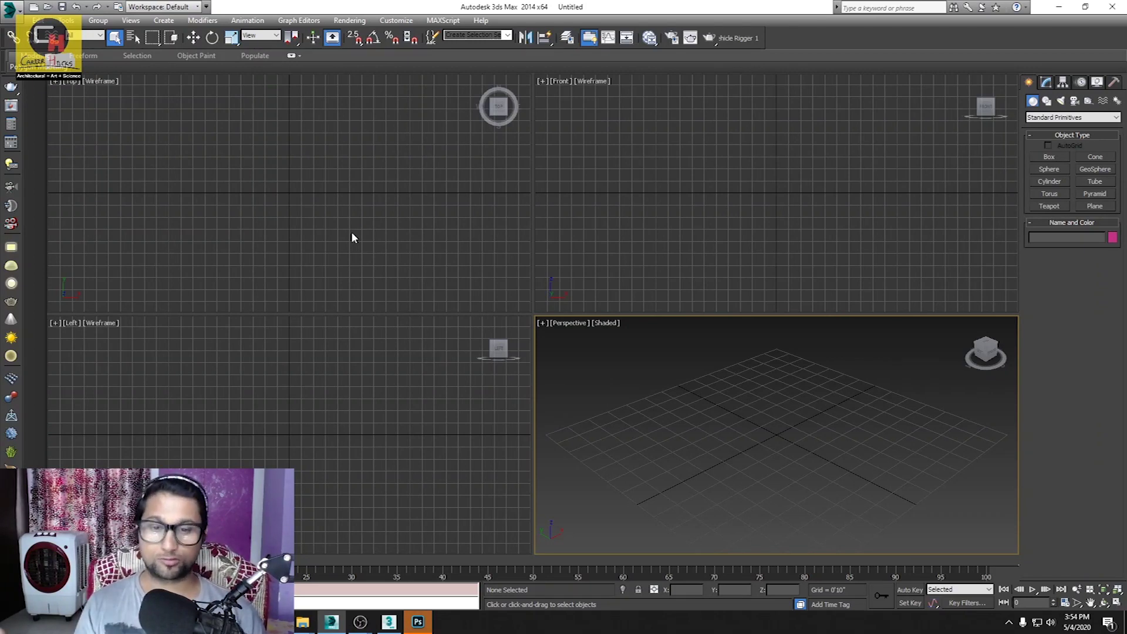
pyautogui.click(427, 626)
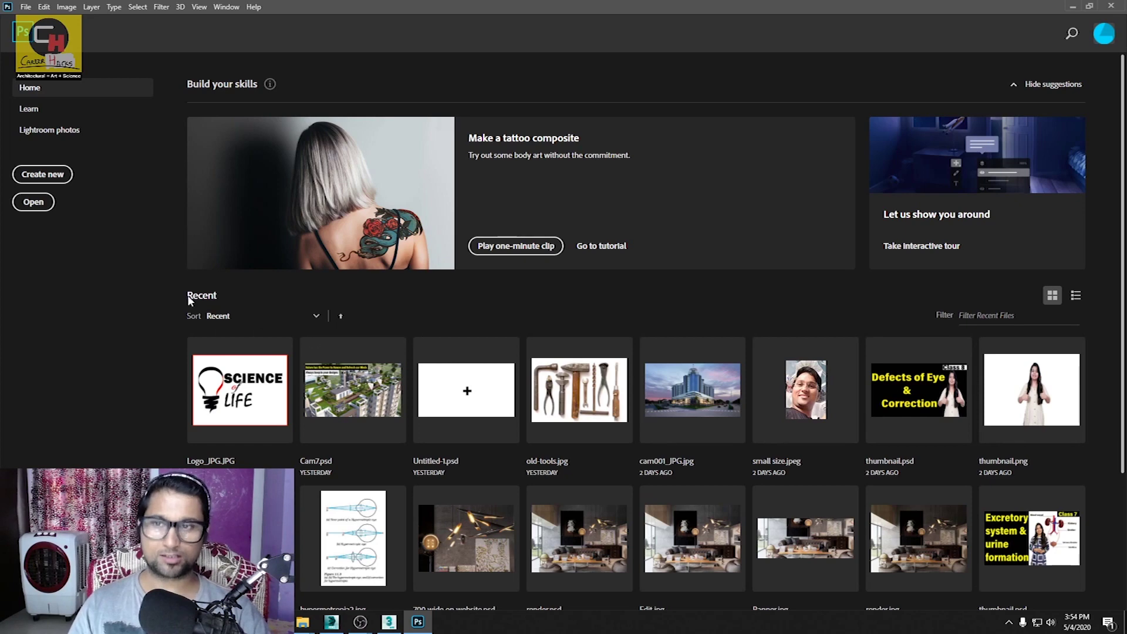
# Step: Open the Final.jpg render from its pasted folder path
pyautogui.click(34, 204)
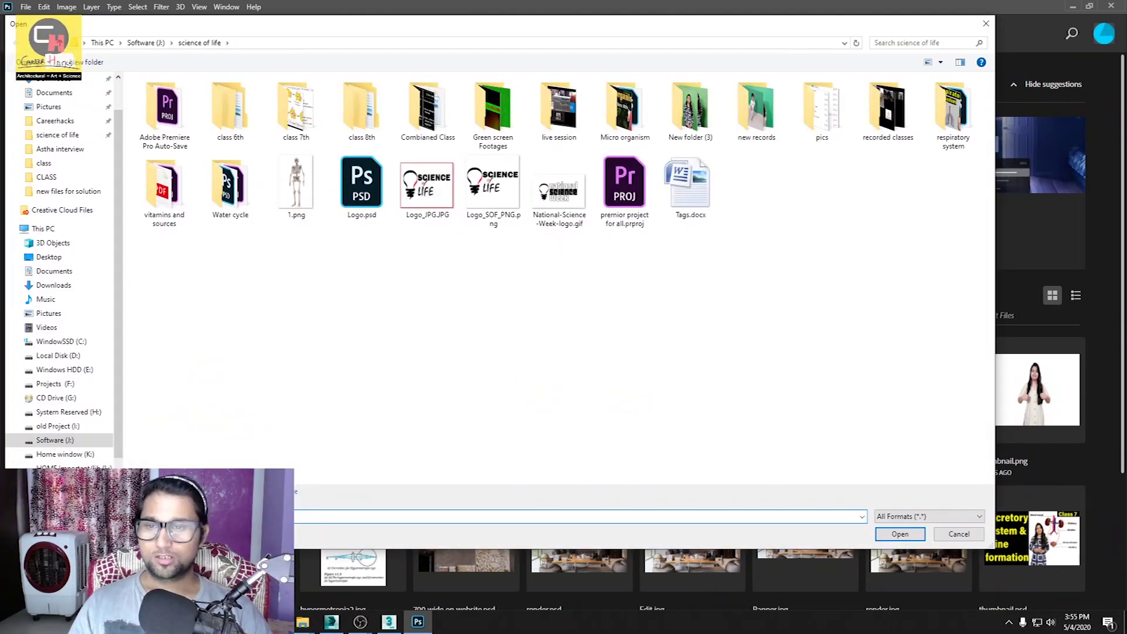
pyautogui.hotkey('ctrl', 'v')
pyautogui.press('Return')
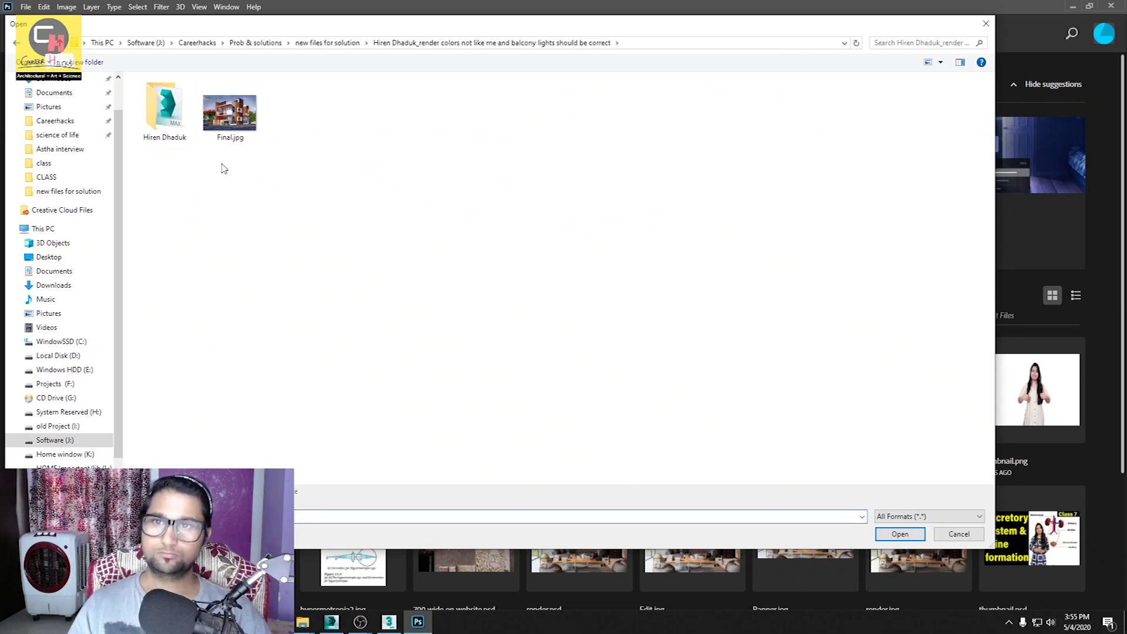
pyautogui.doubleClick(232, 113)
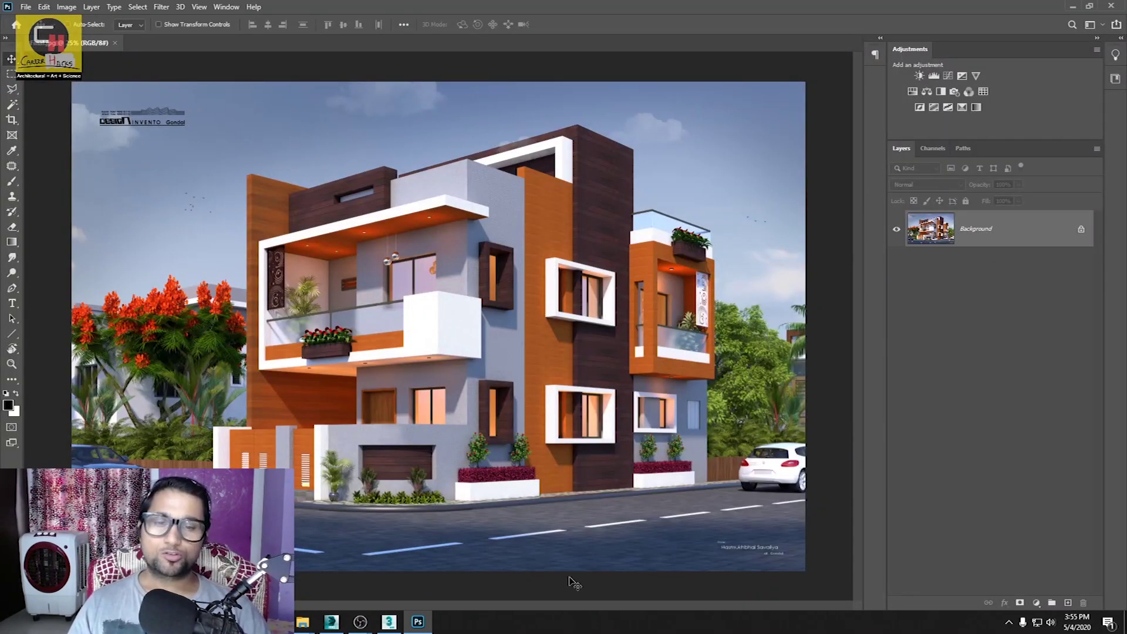
# Step: View the house render at 100% and pan across it
pyautogui.keyDown('ctrl'); pyautogui.click(499, 504); pyautogui.keyUp('ctrl')
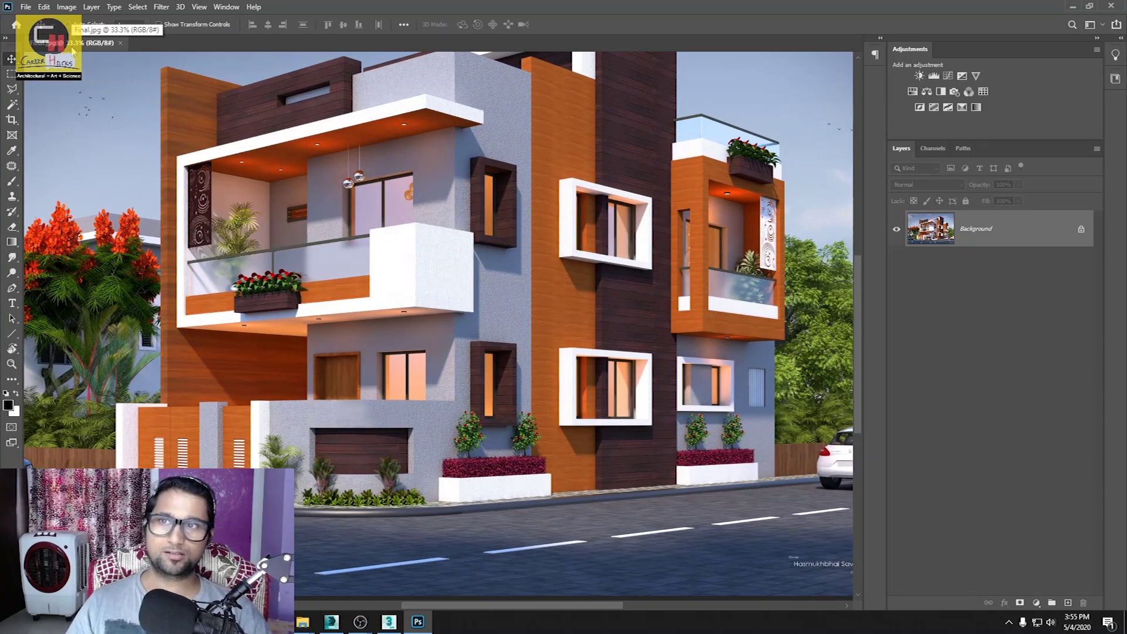
pyautogui.hotkey('ctrl', '1')
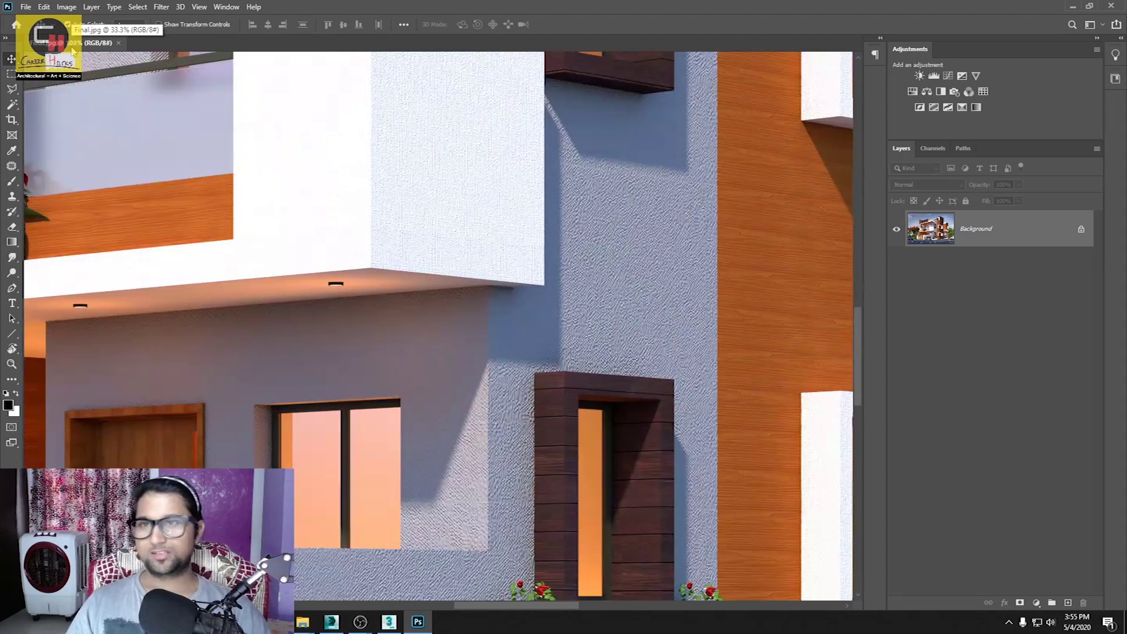
pyautogui.moveTo(181, 172); pyautogui.dragTo(240, 222)
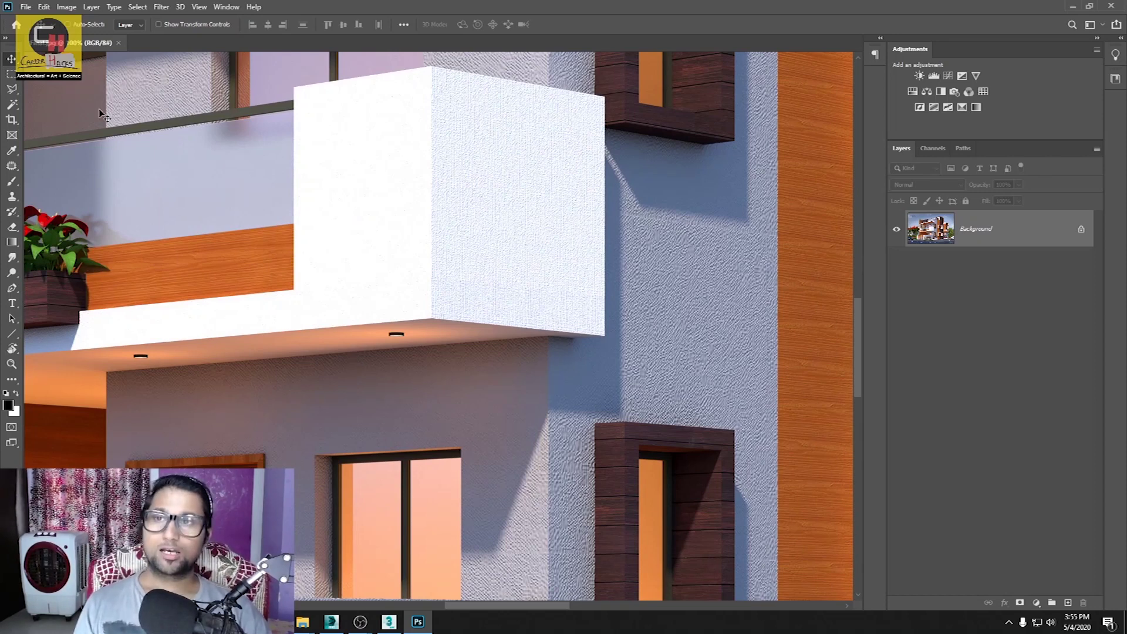
# Step: Zoom to 500% on the wood panel's corner, then return to 100%
pyautogui.click(225, 260)
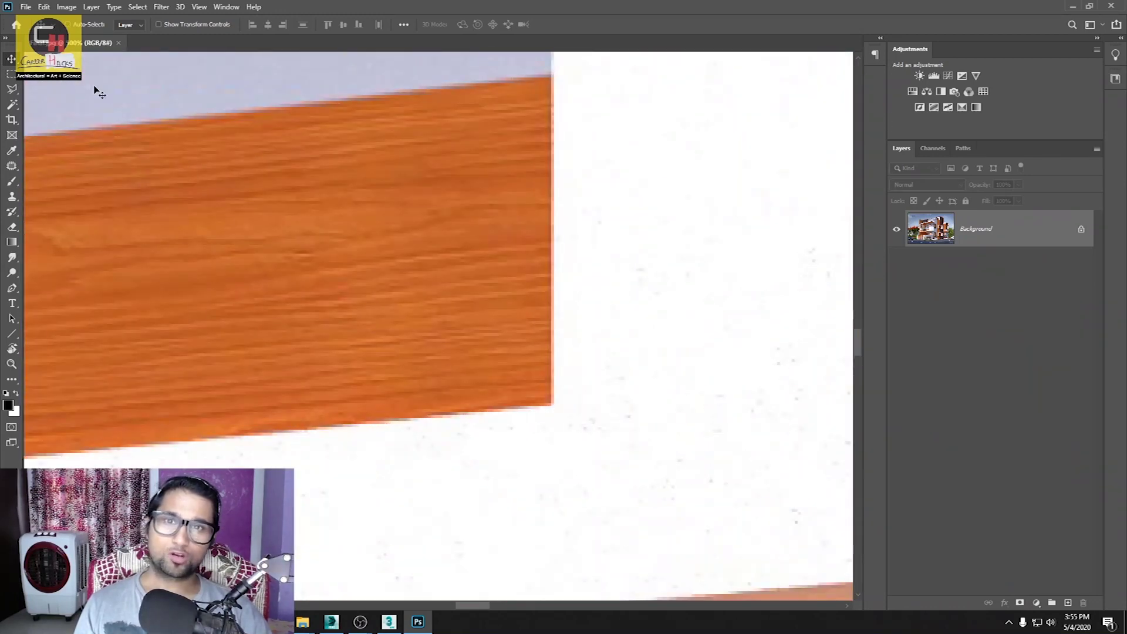
pyautogui.moveTo(327, 368); pyautogui.dragTo(528, 470)
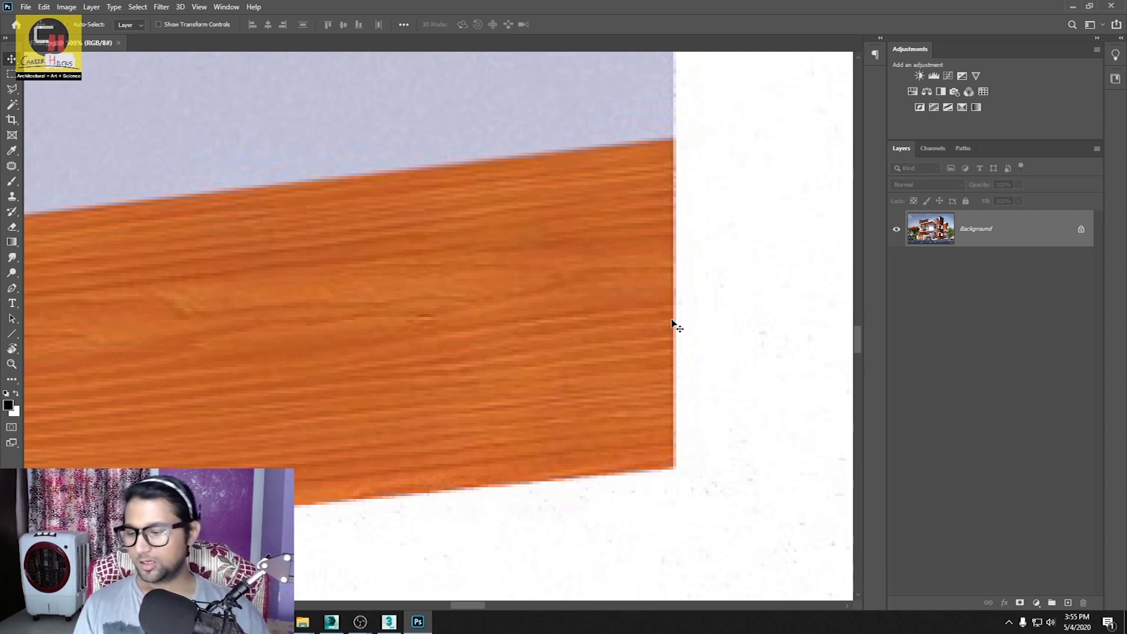
pyautogui.hotkey('ctrl', '1')
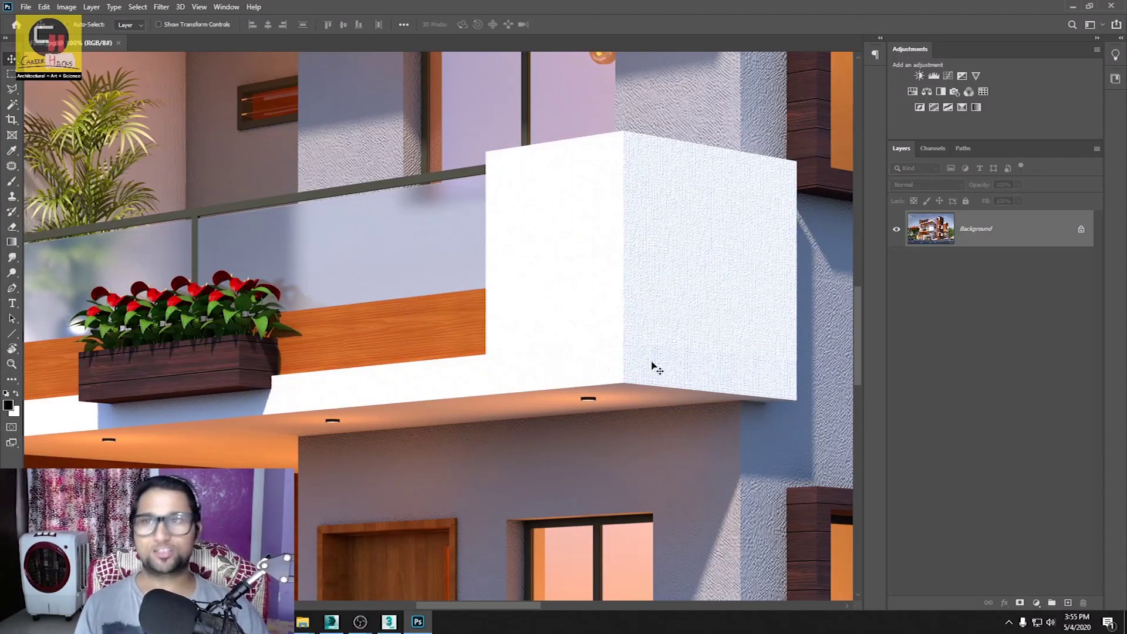
# Step: Dismiss the document tab menus and zoom out to 33.3% showing the whole house and street
pyautogui.rightClick(98, 44)
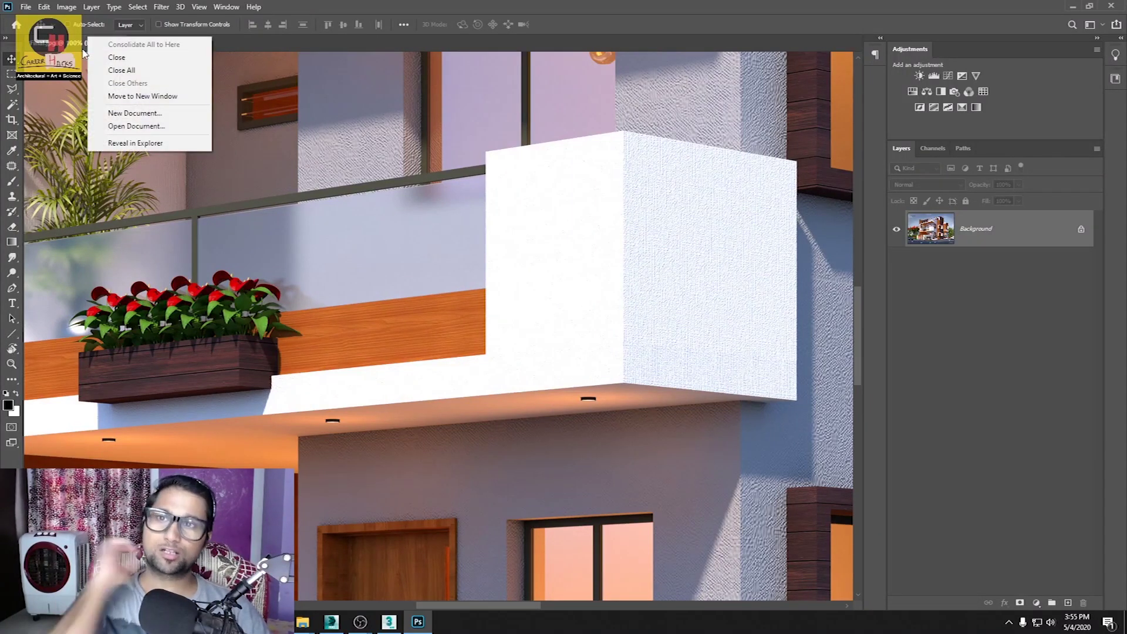
pyautogui.rightClick(293, 50)
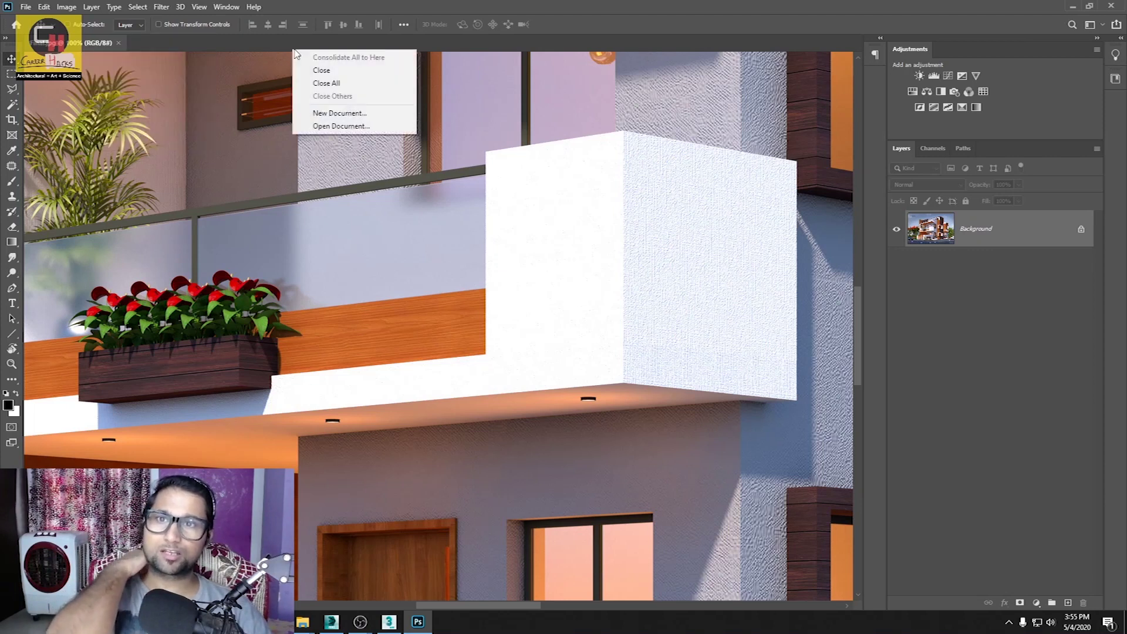
pyautogui.click(243, 45)
pyautogui.rightClick(59, 43)
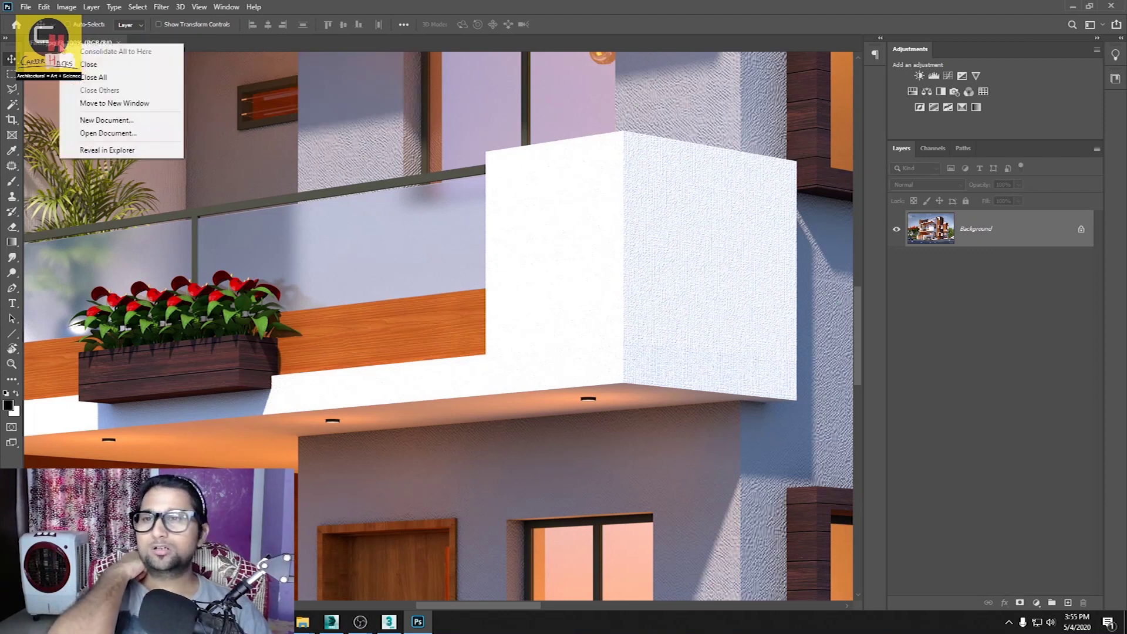
pyautogui.click(269, 43)
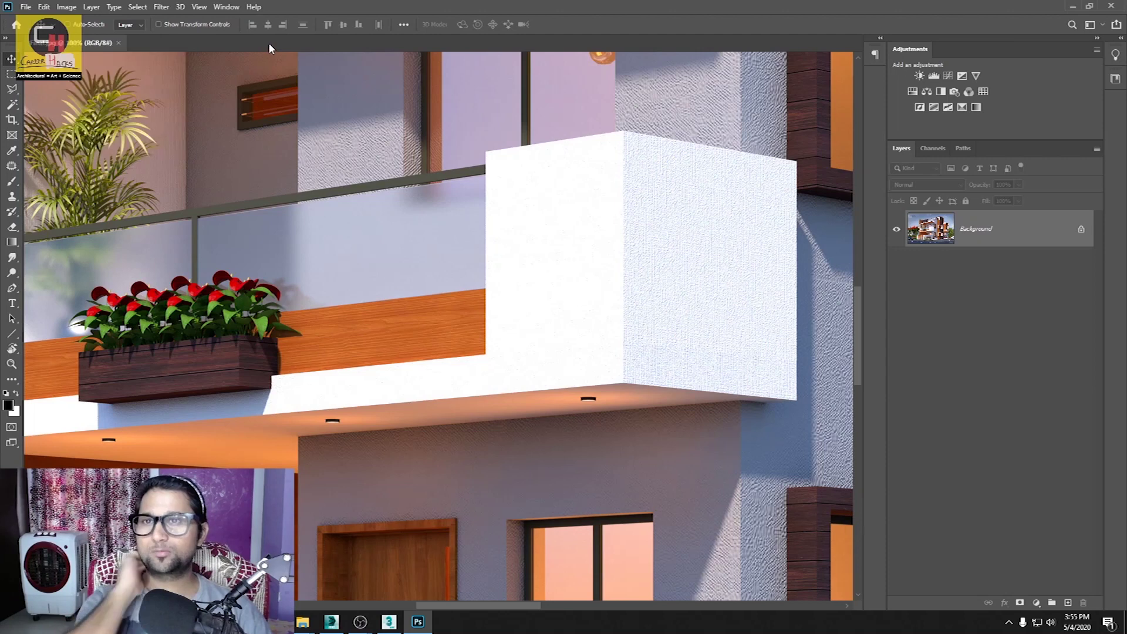
pyautogui.hotkey('alt', 'space')
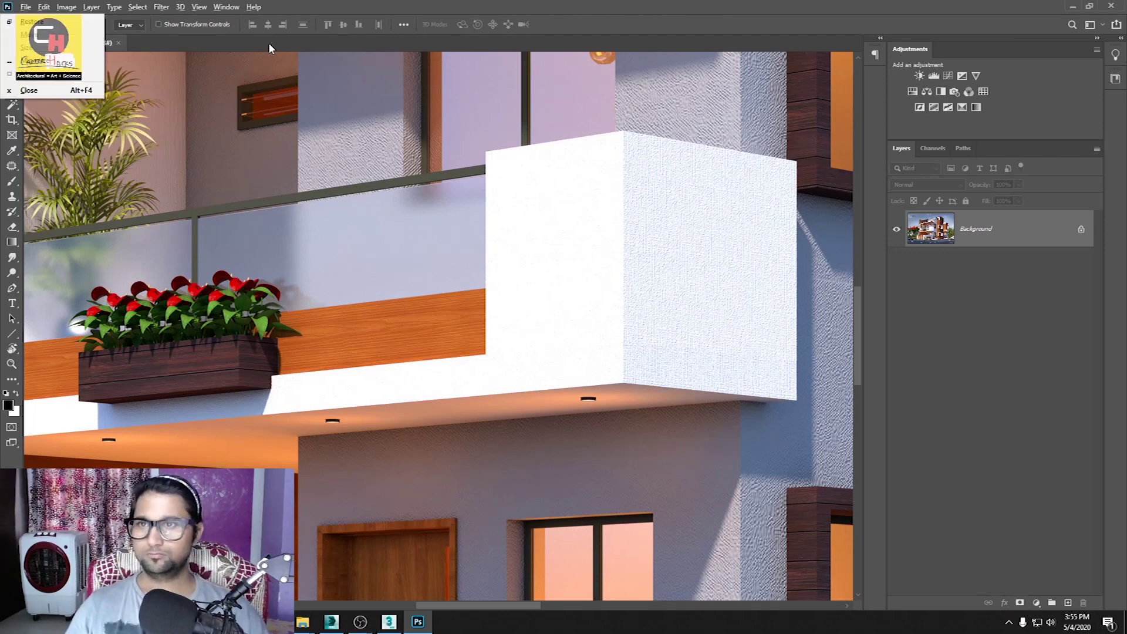
pyautogui.click(439, 266)
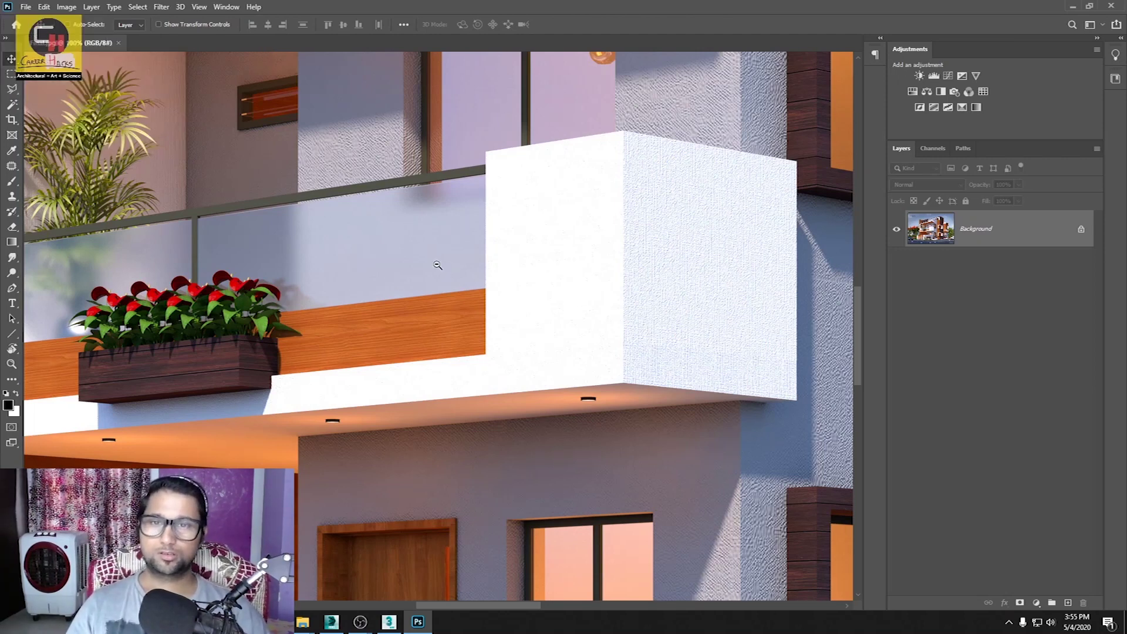
pyautogui.keyDown('alt'); pyautogui.click(438, 266); pyautogui.keyUp('alt')
pyautogui.keyDown('alt'); pyautogui.click(438, 266); pyautogui.keyUp('alt')
pyautogui.keyDown('alt'); pyautogui.click(437, 265); pyautogui.keyUp('alt')
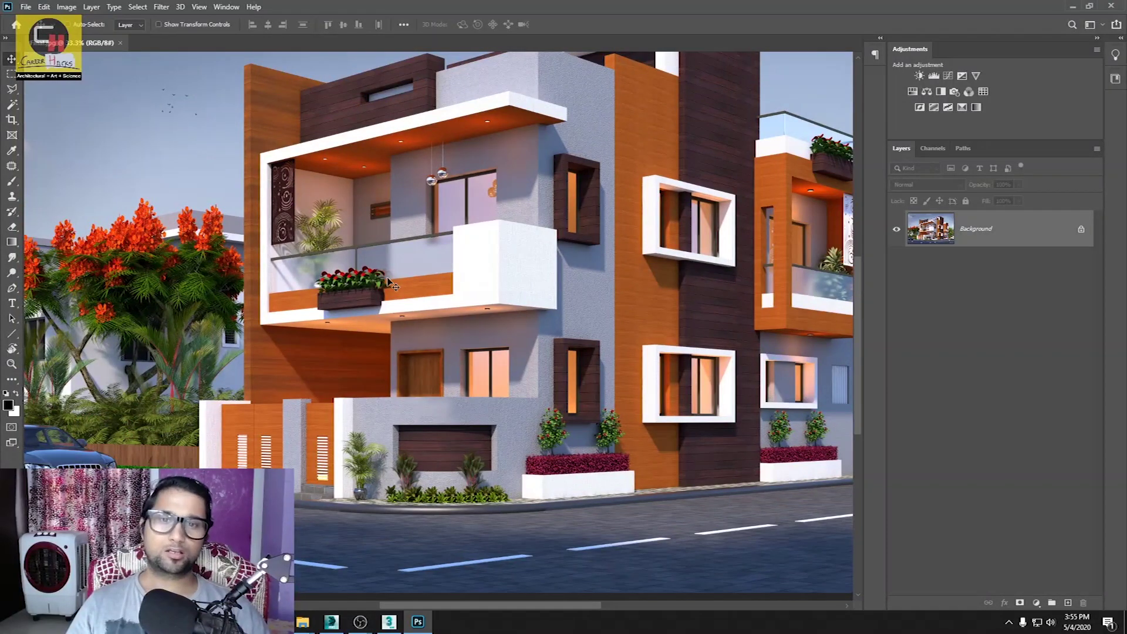
# Step: Zoom the render to 200% then 100% and pan to the wall beside the wood-clad window box
pyautogui.press('z')
pyautogui.rightClick(421, 263)
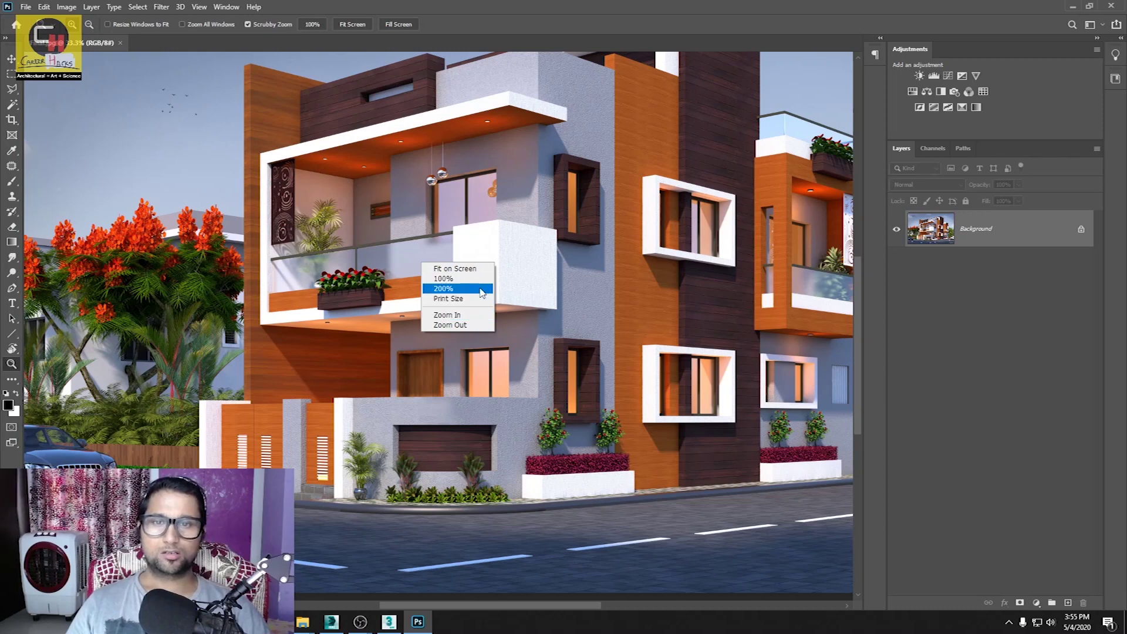
pyautogui.click(463, 288)
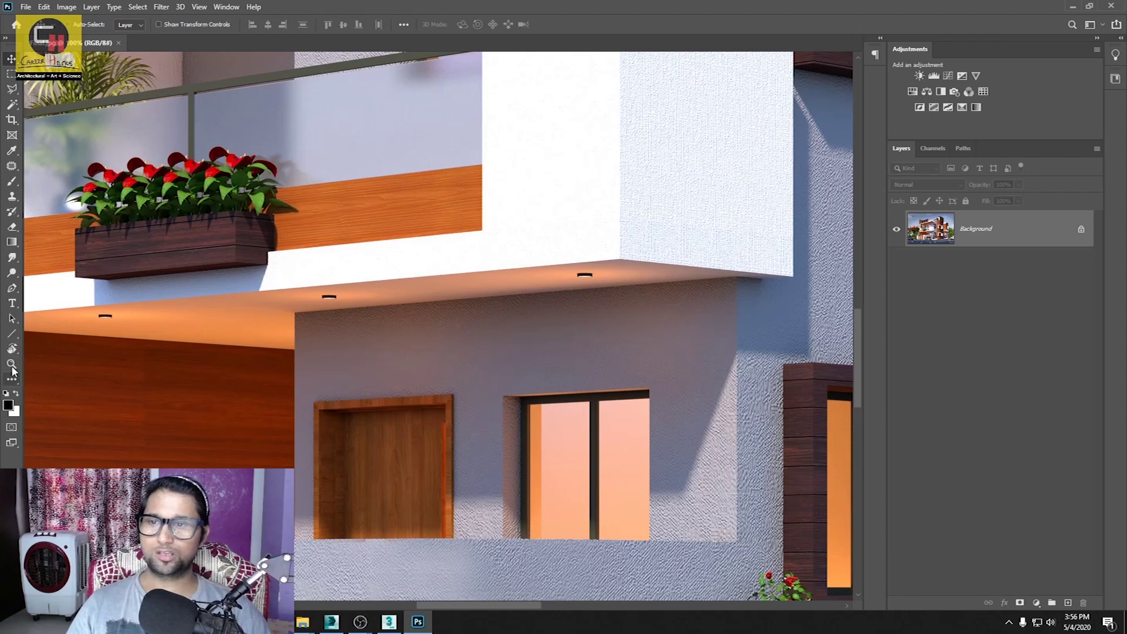
pyautogui.rightClick(562, 213)
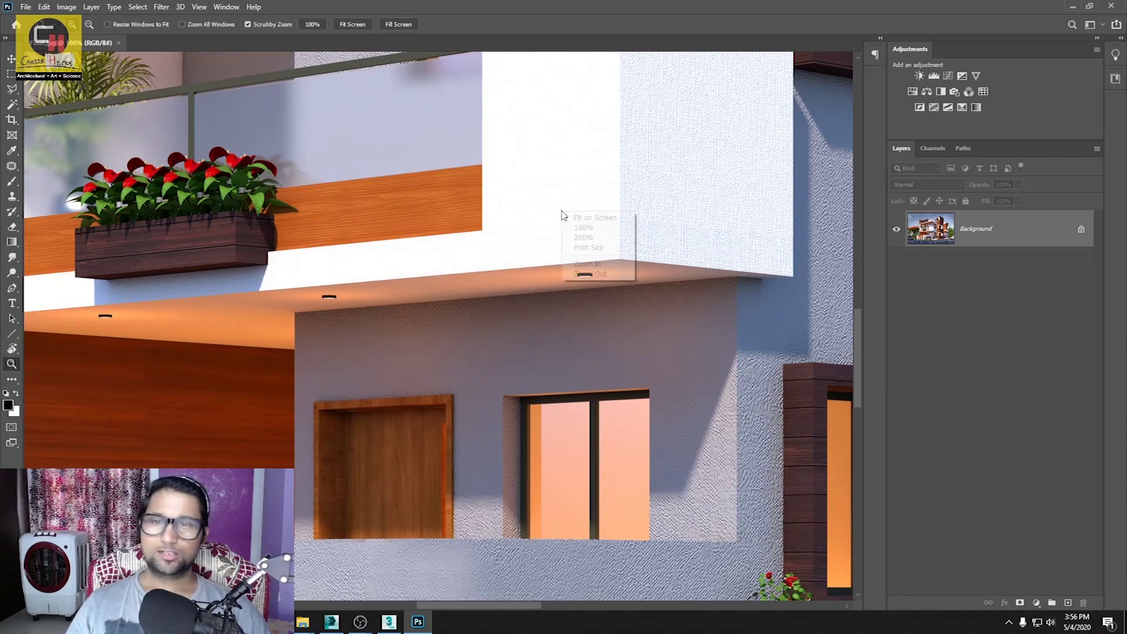
pyautogui.click(597, 229)
pyautogui.press('v')
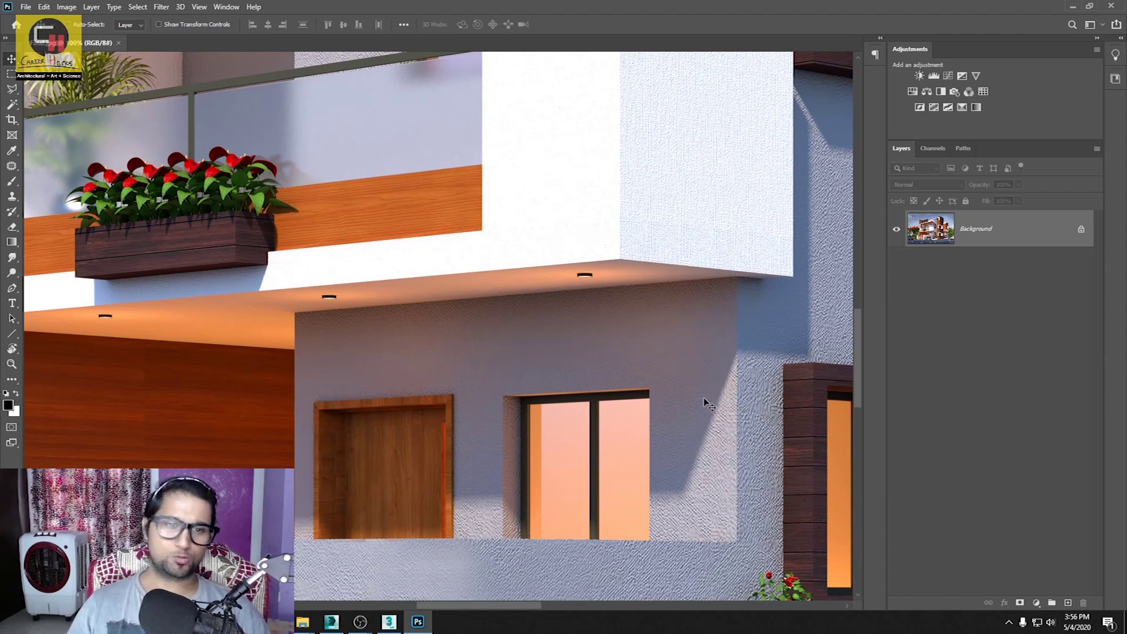
pyautogui.moveTo(618, 436); pyautogui.dragTo(502, 378)
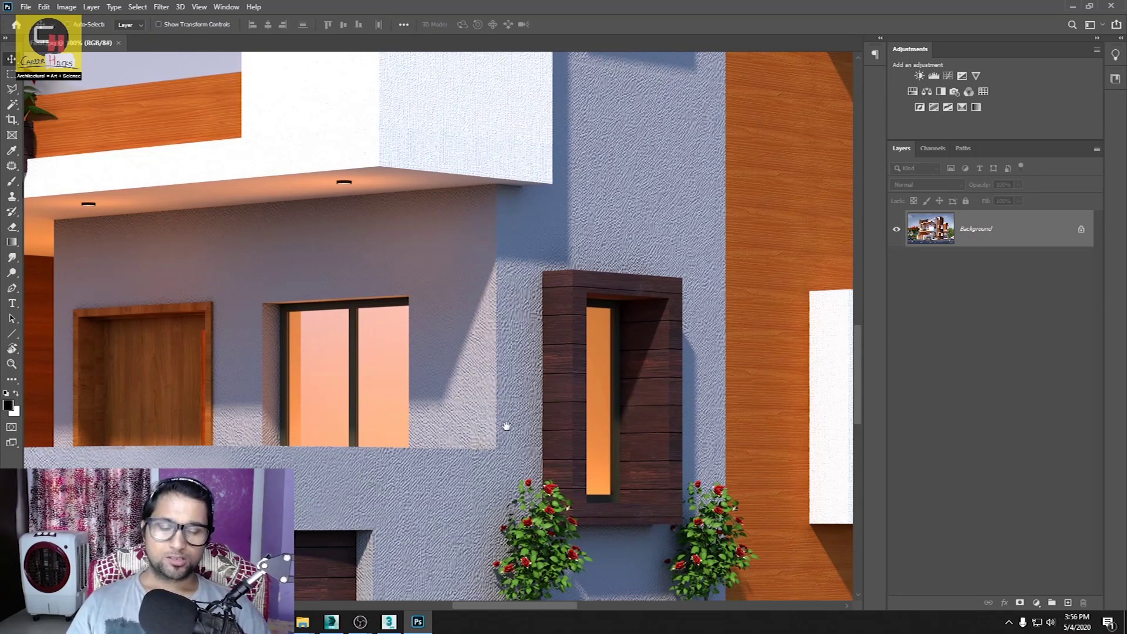
pyautogui.moveTo(506, 428); pyautogui.dragTo(480, 344)
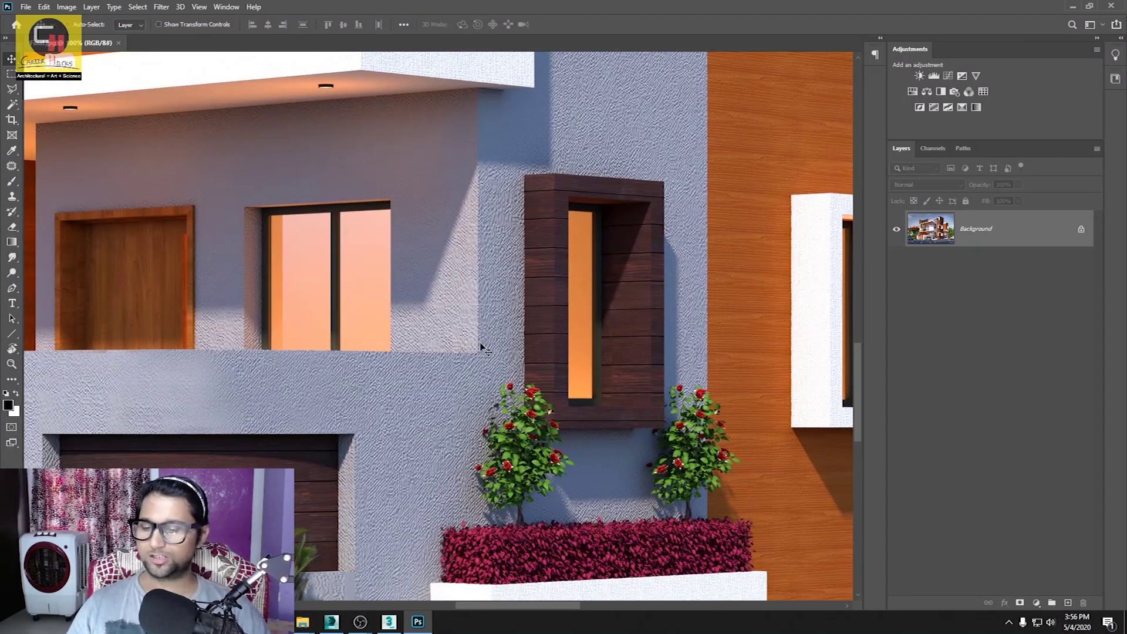
pyautogui.press('b')
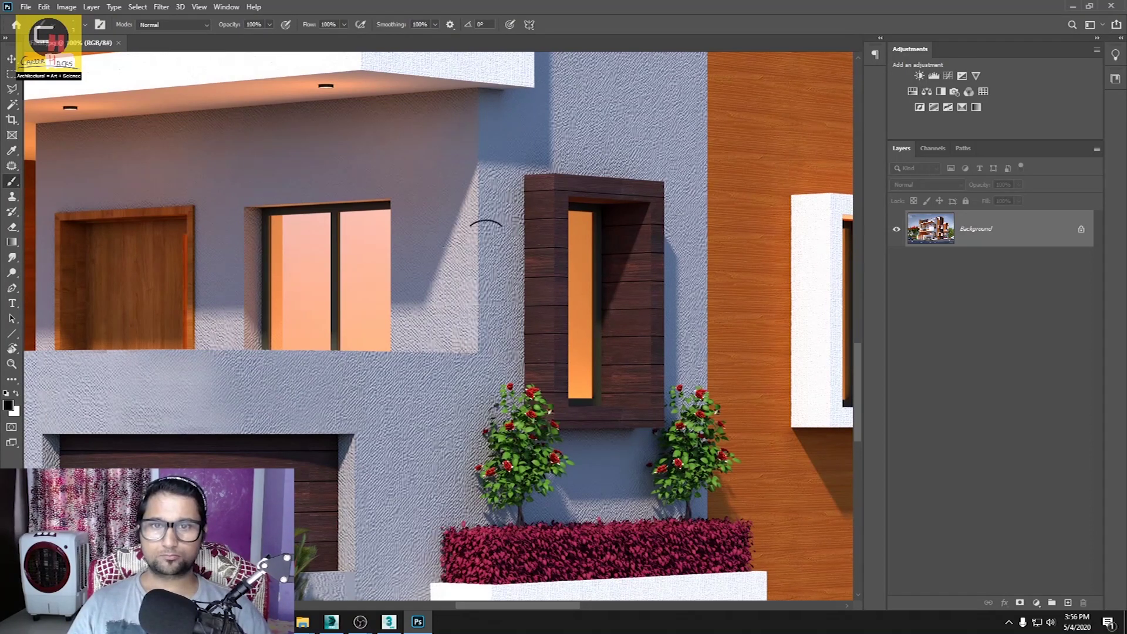
# Step: Draw a black circle on the wall beside the window box
pyautogui.moveTo(476, 267); pyautogui.dragTo(495, 234)
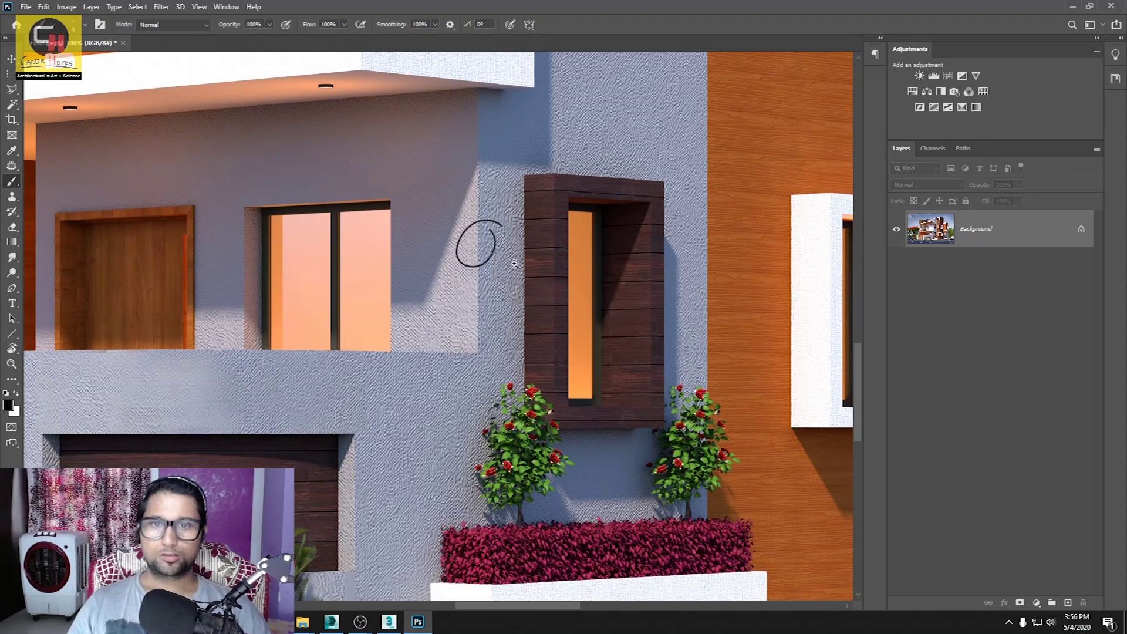
pyautogui.keyDown('alt'); pyautogui.scroll(1, 508, 257); pyautogui.keyUp('alt')
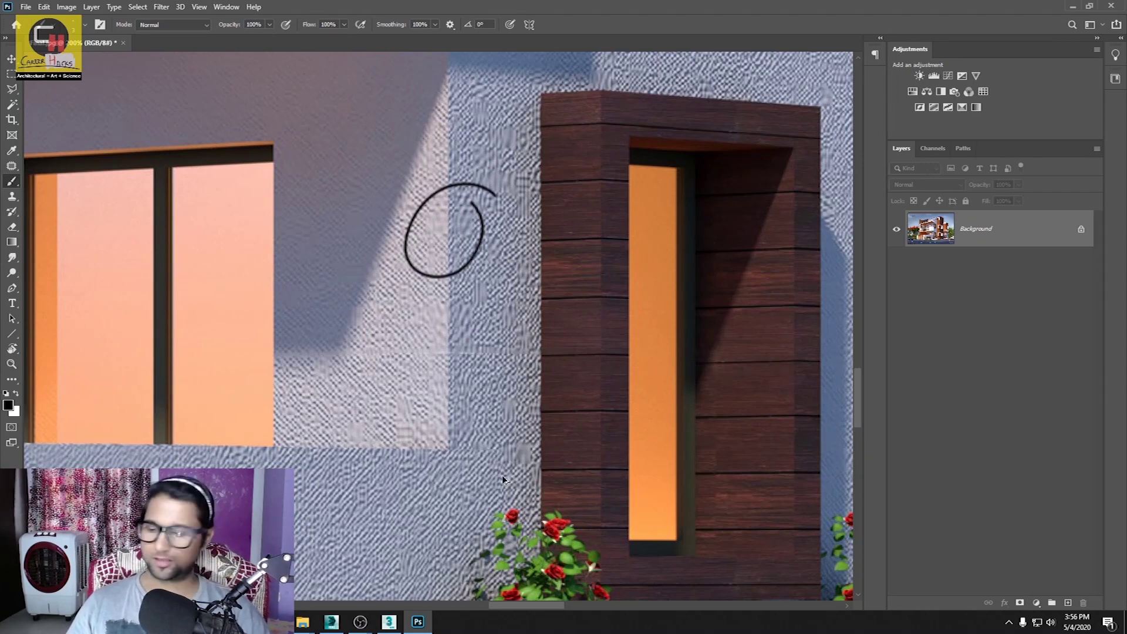
pyautogui.keyDown('alt'); pyautogui.scroll(-1, 503, 475); pyautogui.keyUp('alt')
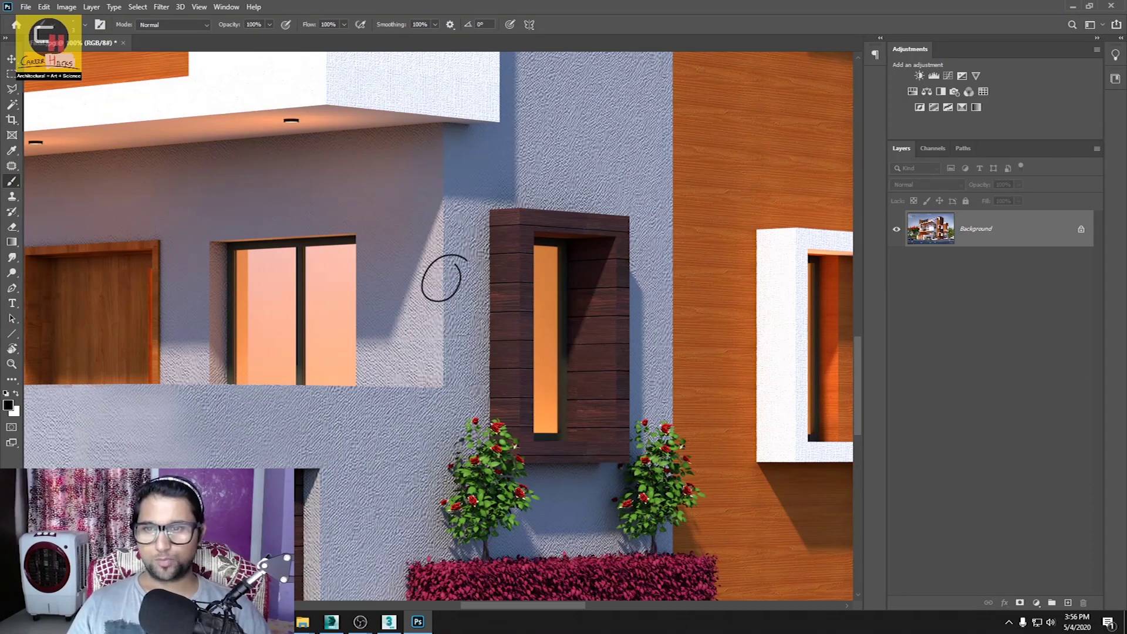
# Step: Circle the wall above the garage door in black, then pan back to the upper floor
pyautogui.moveTo(143, 442); pyautogui.dragTo(438, 399)
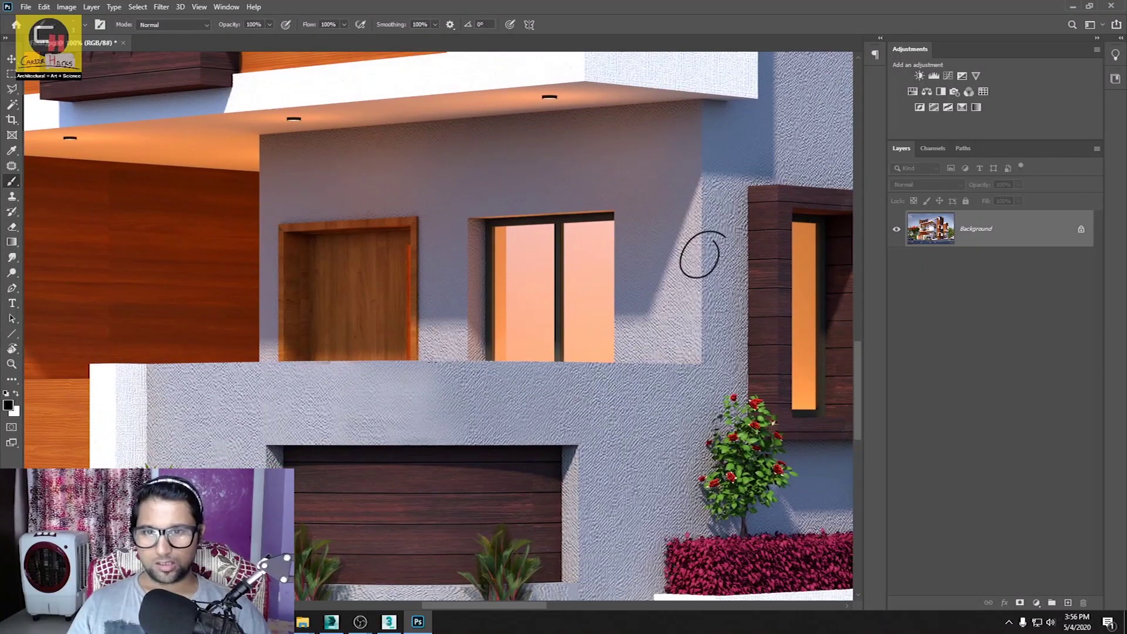
pyautogui.moveTo(429, 357); pyautogui.dragTo(346, 386)
pyautogui.moveTo(386, 439); pyautogui.dragTo(432, 350)
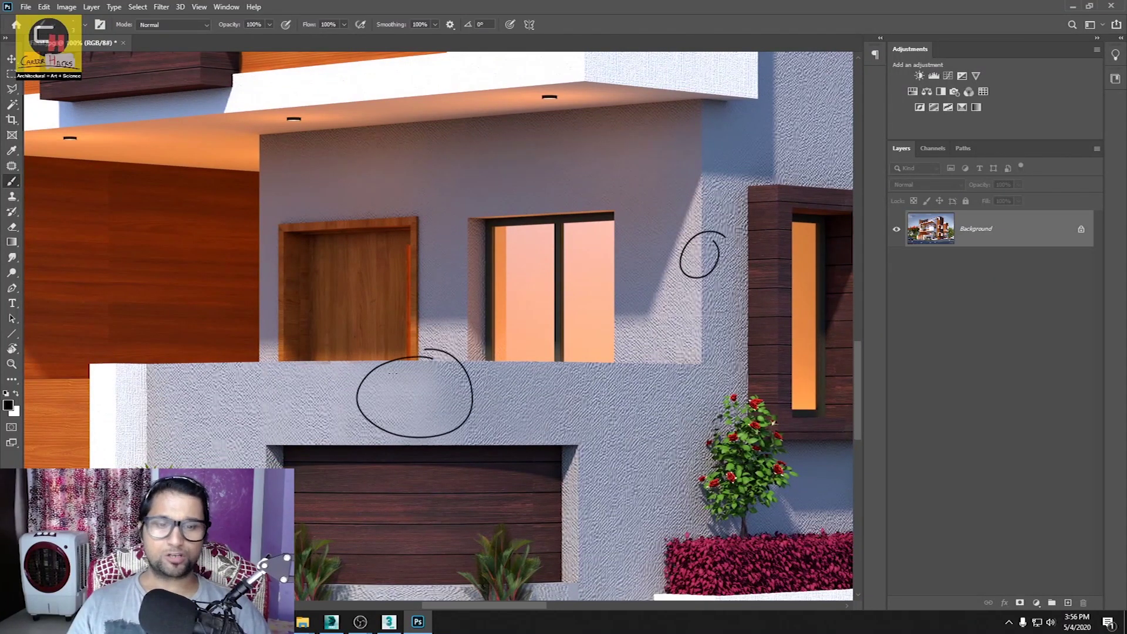
pyautogui.moveTo(428, 457); pyautogui.dragTo(354, 325)
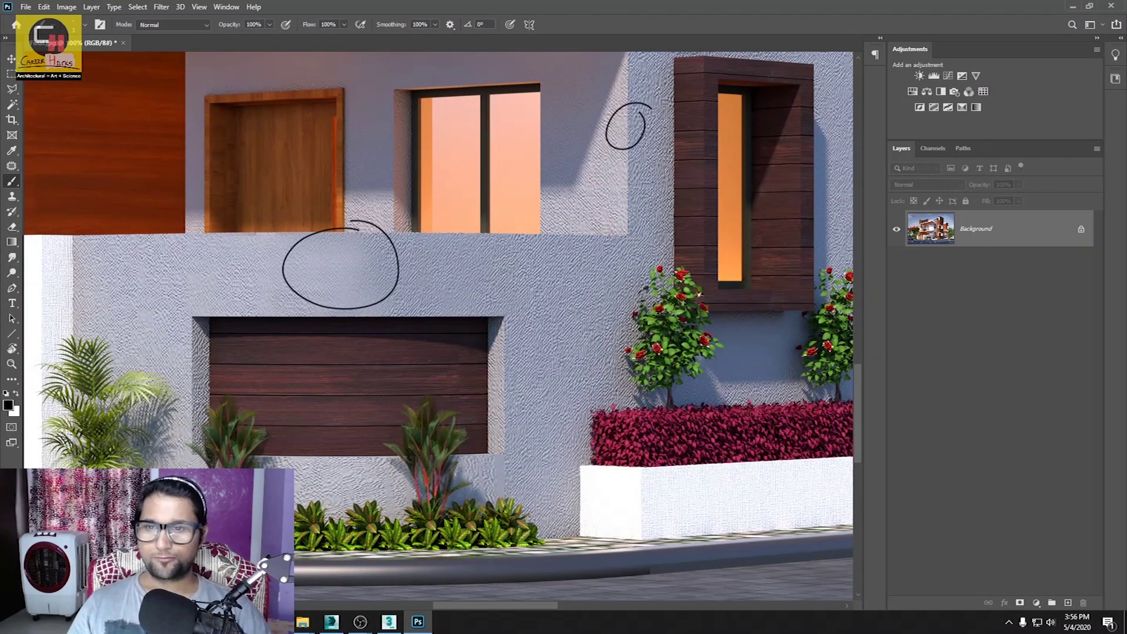
pyautogui.moveTo(337, 480); pyautogui.dragTo(389, 471)
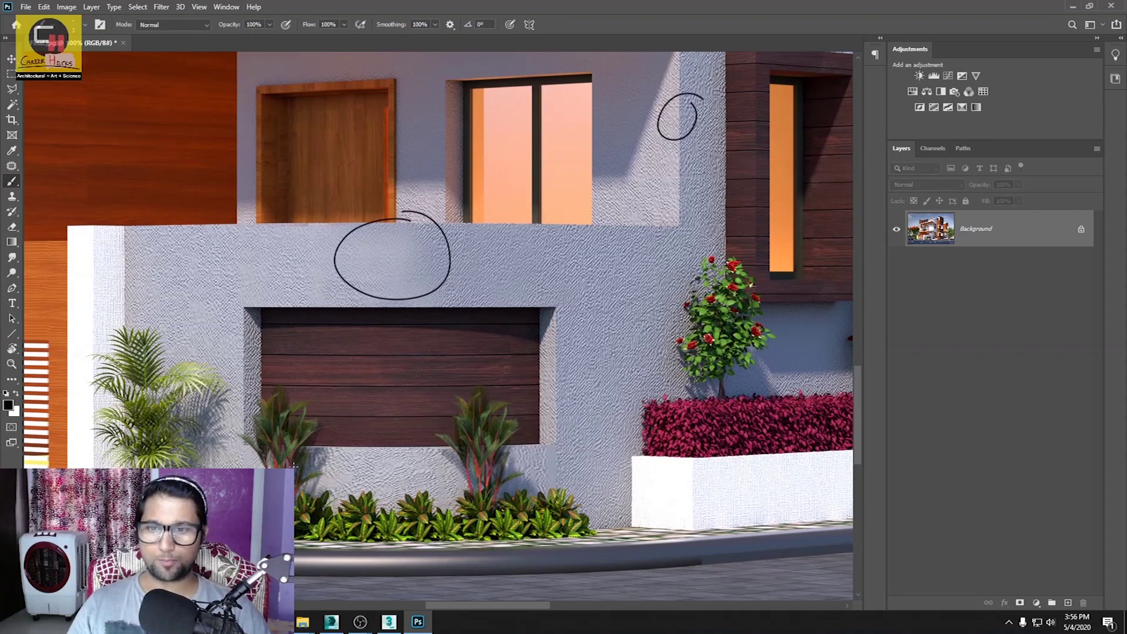
pyautogui.moveTo(514, 434); pyautogui.dragTo(333, 586)
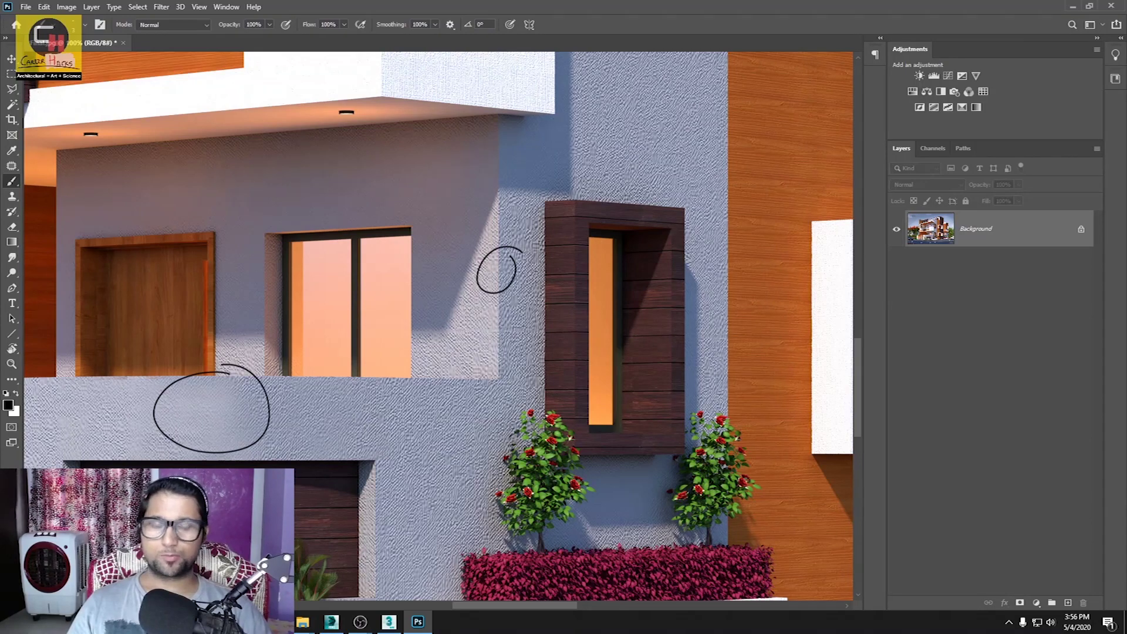
pyautogui.moveTo(486, 305)
pyautogui.mouseDown()
pyautogui.moveTo(346, 523)
pyautogui.moveTo(499, 347)
pyautogui.moveTo(637, 276)
pyautogui.moveTo(520, 266)
pyautogui.mouseUp()
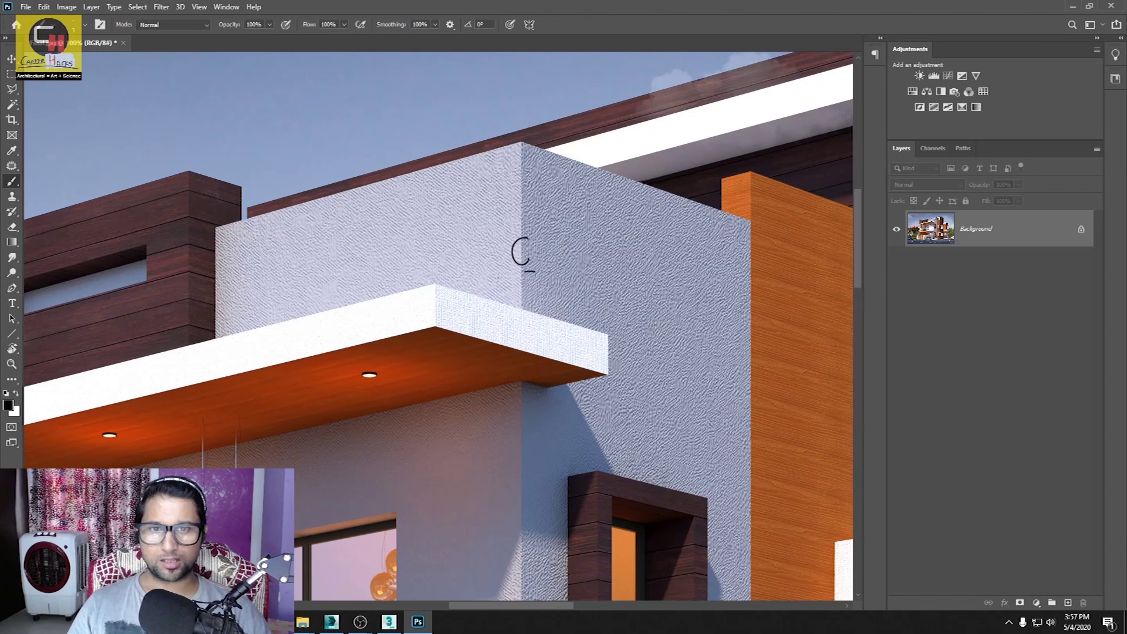
# Step: Draw small black curl marks on the upper parapet, panning around the upper floor and roof corner
pyautogui.moveTo(370, 247); pyautogui.dragTo(420, 253)
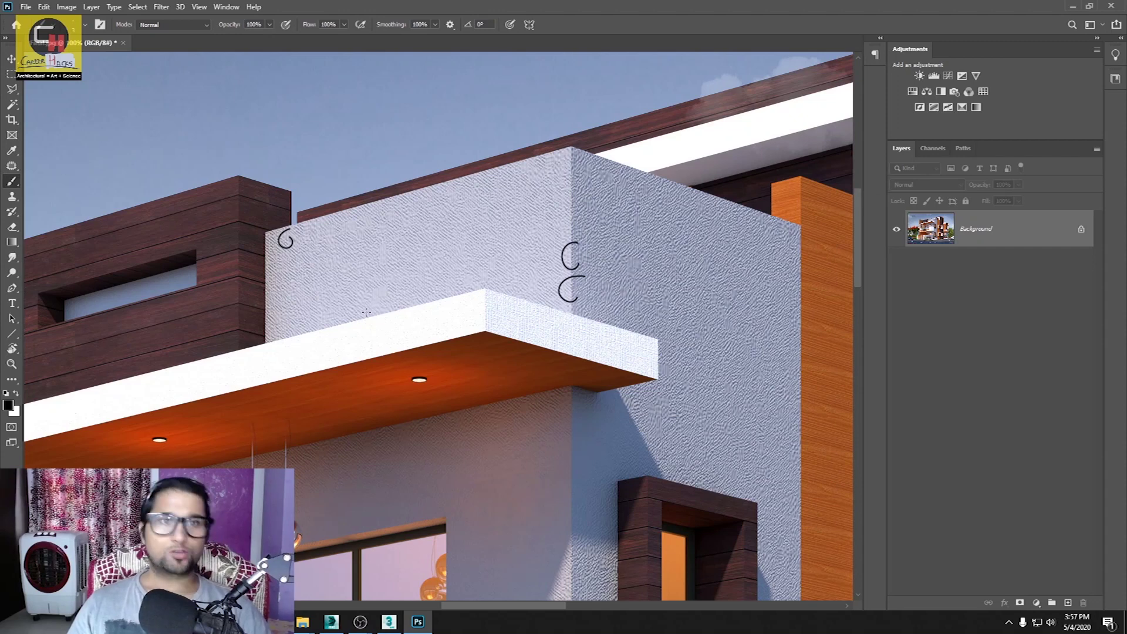
pyautogui.moveTo(627, 145)
pyautogui.mouseDown()
pyautogui.moveTo(434, 286)
pyautogui.moveTo(492, 206)
pyautogui.mouseUp()
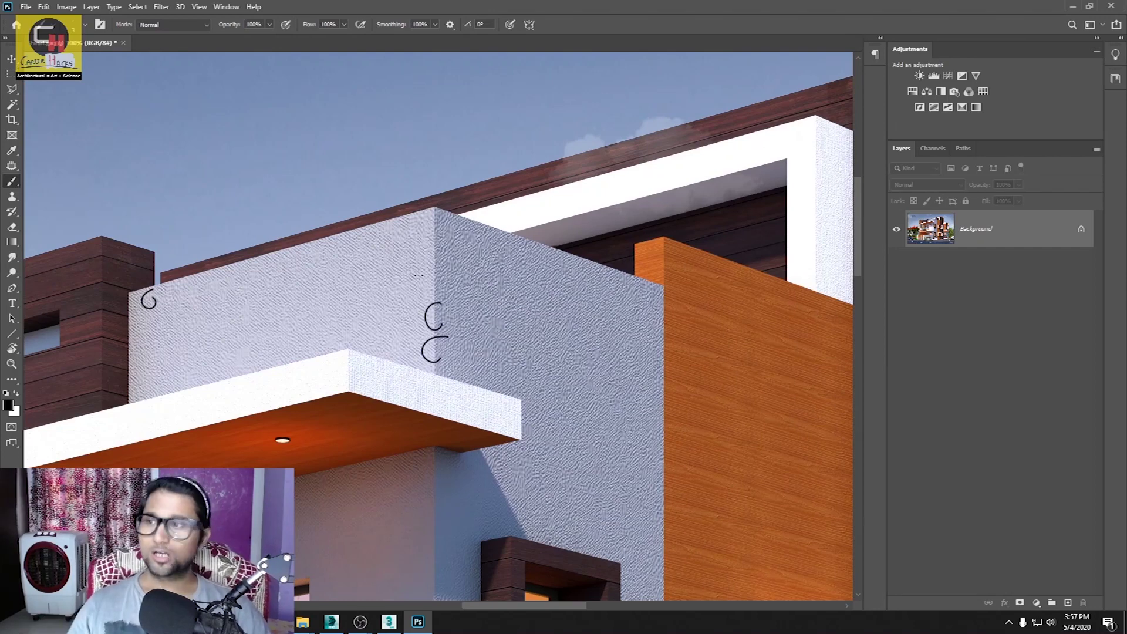
pyautogui.moveTo(554, 378); pyautogui.dragTo(554, 189)
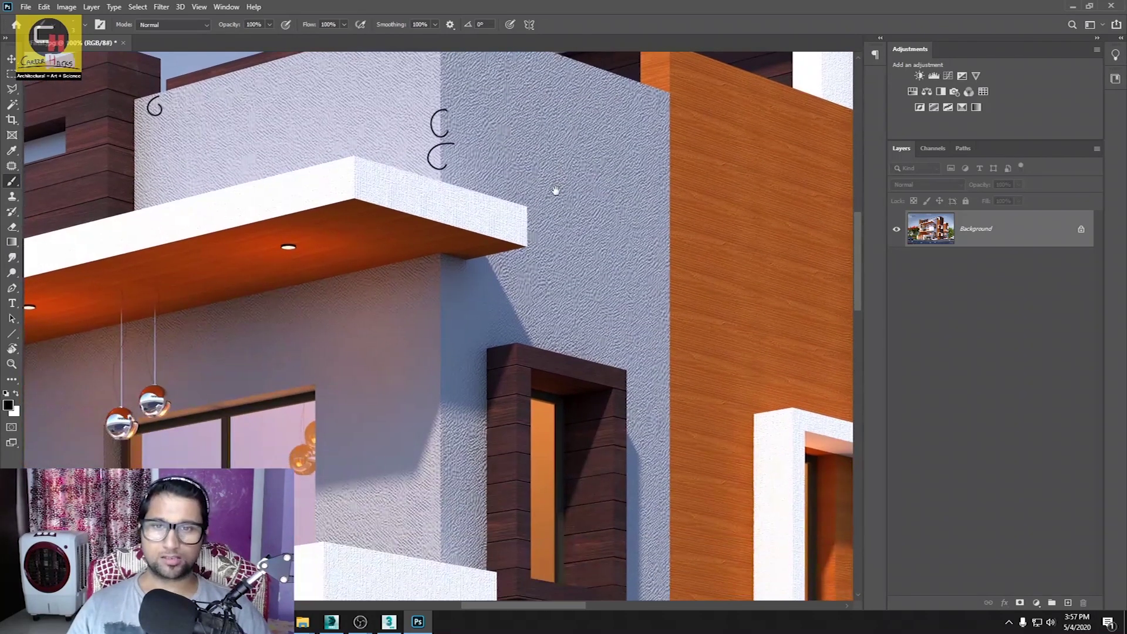
pyautogui.moveTo(461, 438)
pyautogui.mouseDown()
pyautogui.moveTo(390, 231)
pyautogui.moveTo(456, 437)
pyautogui.mouseUp()
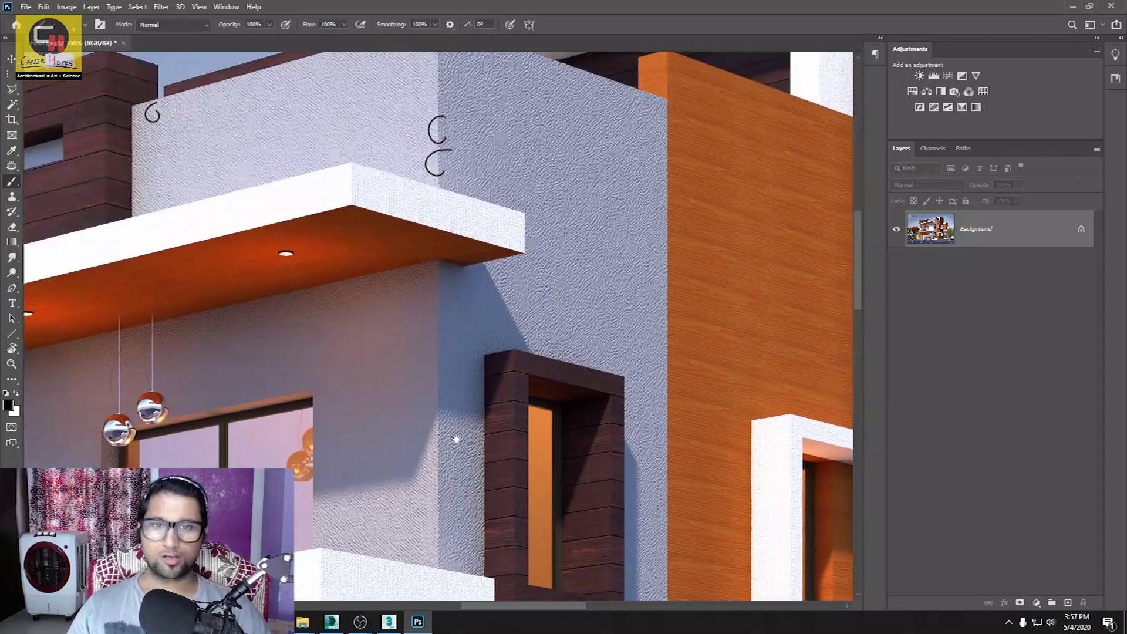
pyautogui.moveTo(486, 222); pyautogui.dragTo(480, 446)
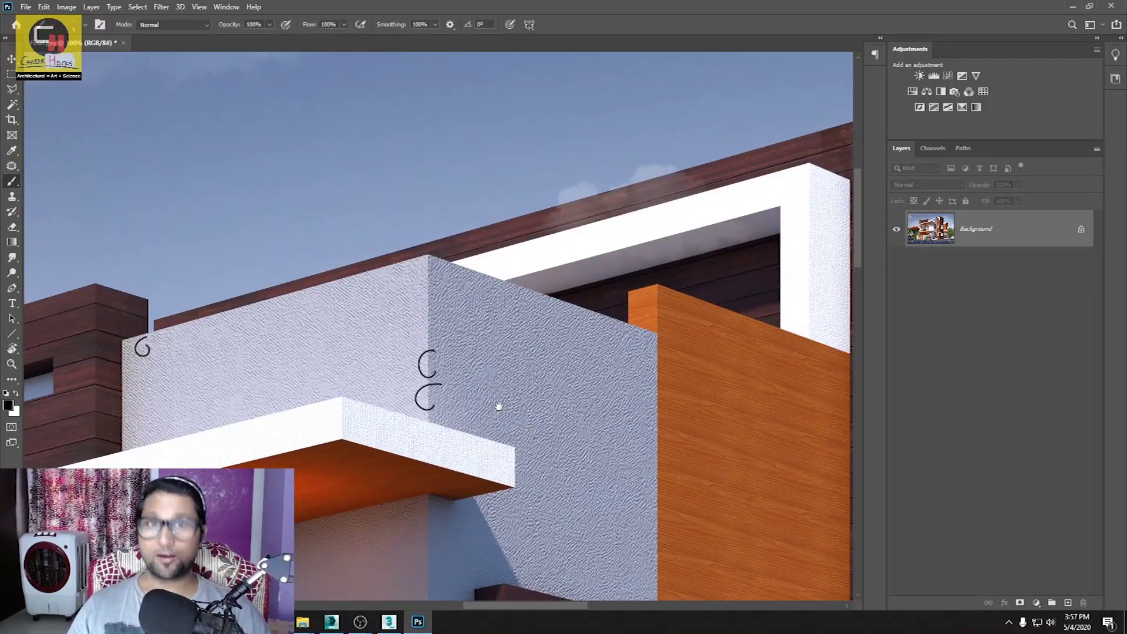
pyautogui.moveTo(581, 375); pyautogui.dragTo(535, 378)
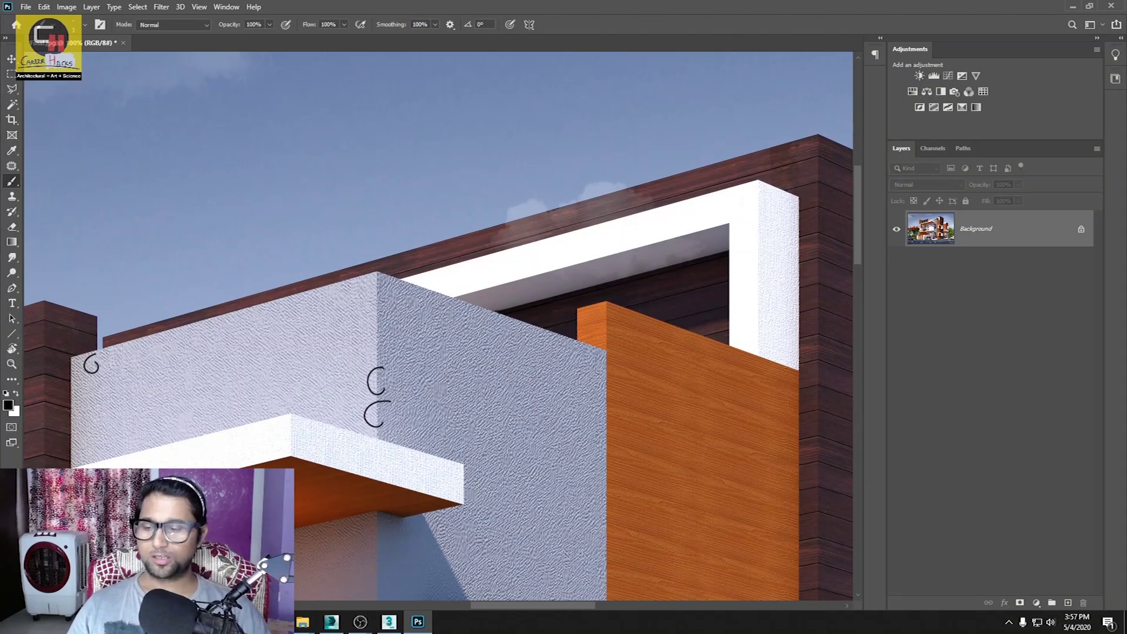
pyautogui.click(8, 405)
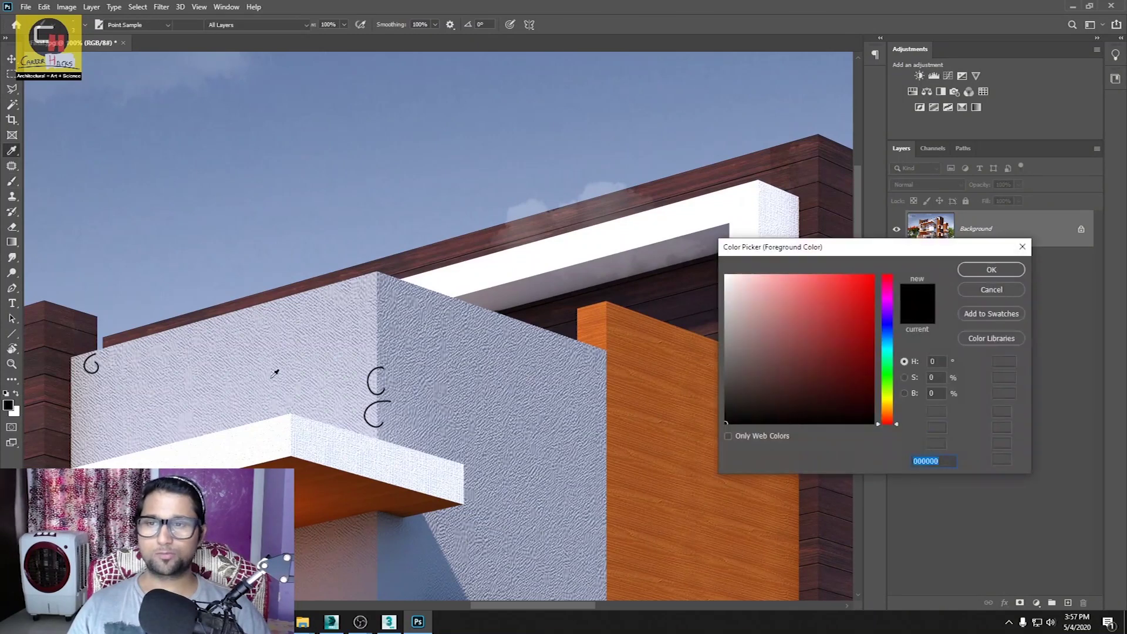
# Step: Set the foreground colour to yellow in the Color Picker
pyautogui.click(873, 275)
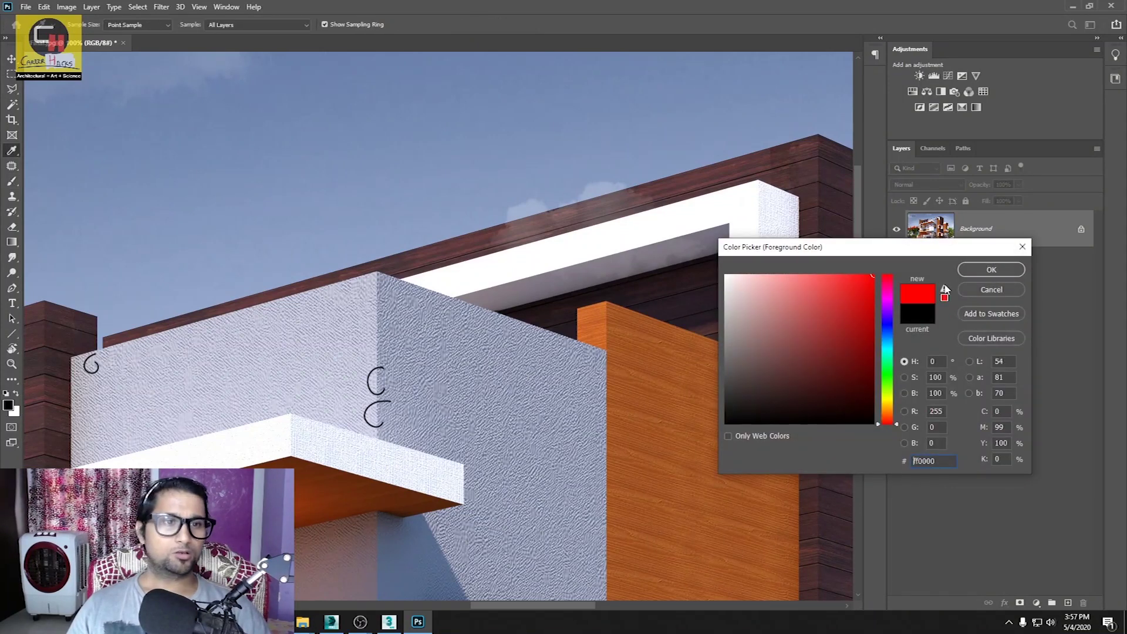
pyautogui.click(887, 400)
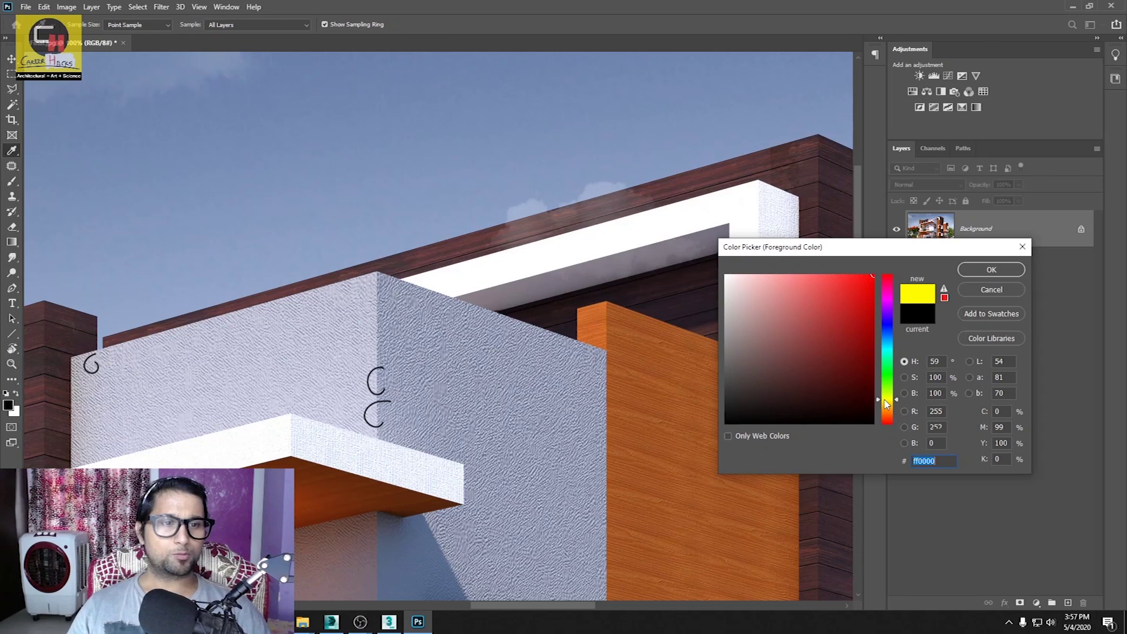
pyautogui.click(991, 269)
pyautogui.press('b')
# Step: Paint yellow loops around the roof corner, white roof frame and dark wood wall
pyautogui.moveTo(634, 272); pyautogui.dragTo(488, 300)
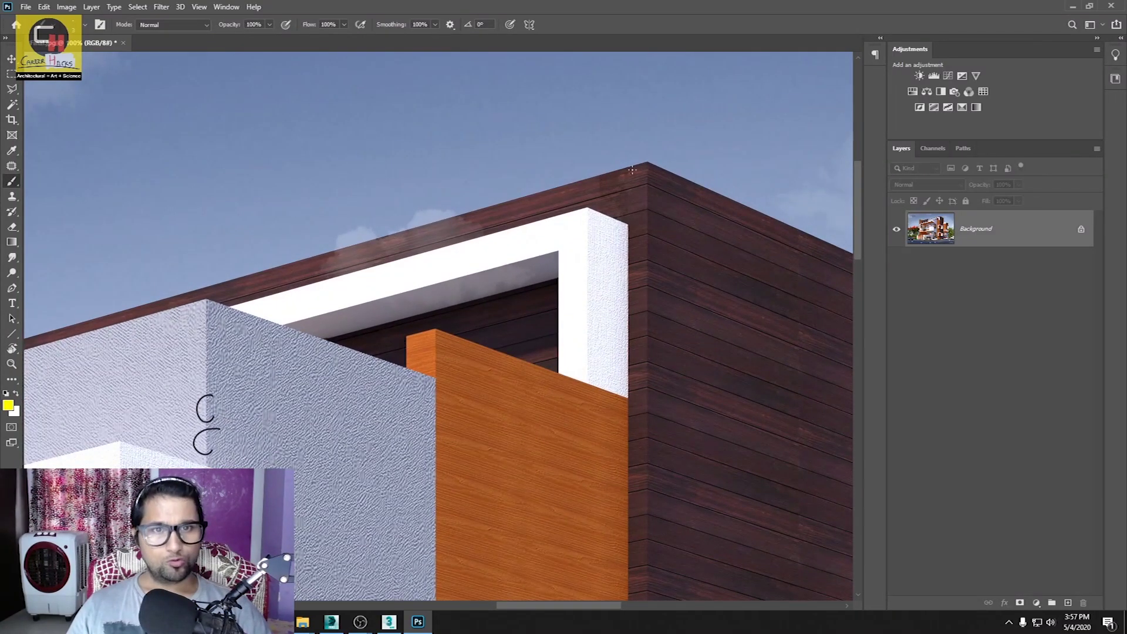
pyautogui.moveTo(589, 205); pyautogui.dragTo(626, 188)
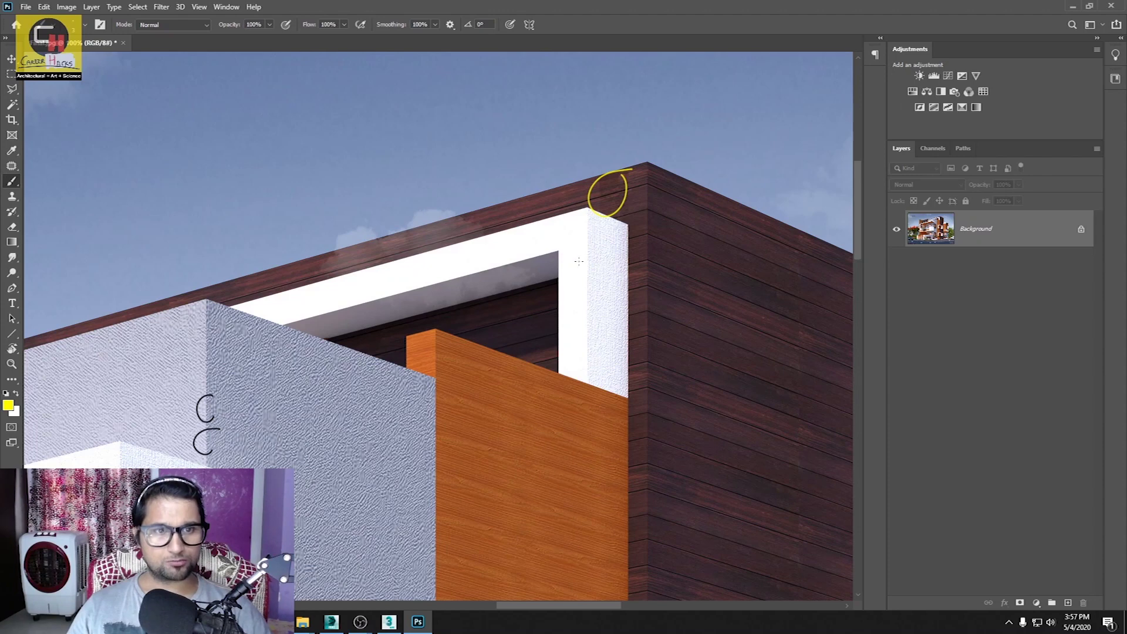
pyautogui.moveTo(466, 189)
pyautogui.mouseDown()
pyautogui.moveTo(420, 186)
pyautogui.moveTo(277, 232)
pyautogui.moveTo(401, 346)
pyautogui.moveTo(581, 282)
pyautogui.moveTo(460, 201)
pyautogui.mouseUp()
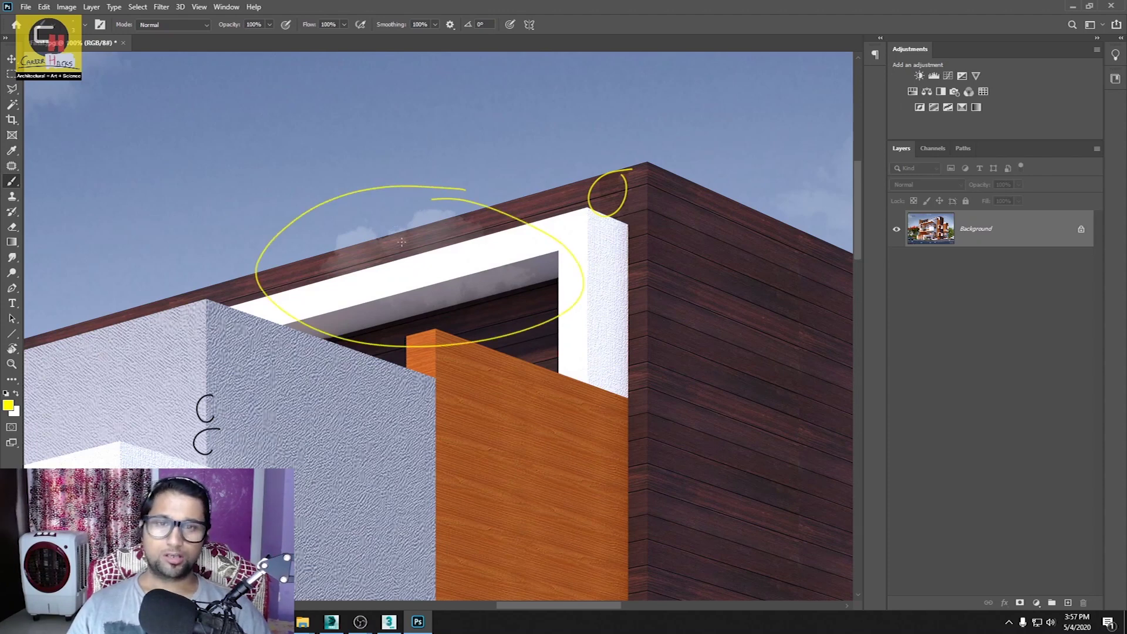
pyautogui.moveTo(610, 350)
pyautogui.mouseDown()
pyautogui.moveTo(531, 251)
pyautogui.moveTo(460, 214)
pyautogui.moveTo(459, 321)
pyautogui.mouseUp()
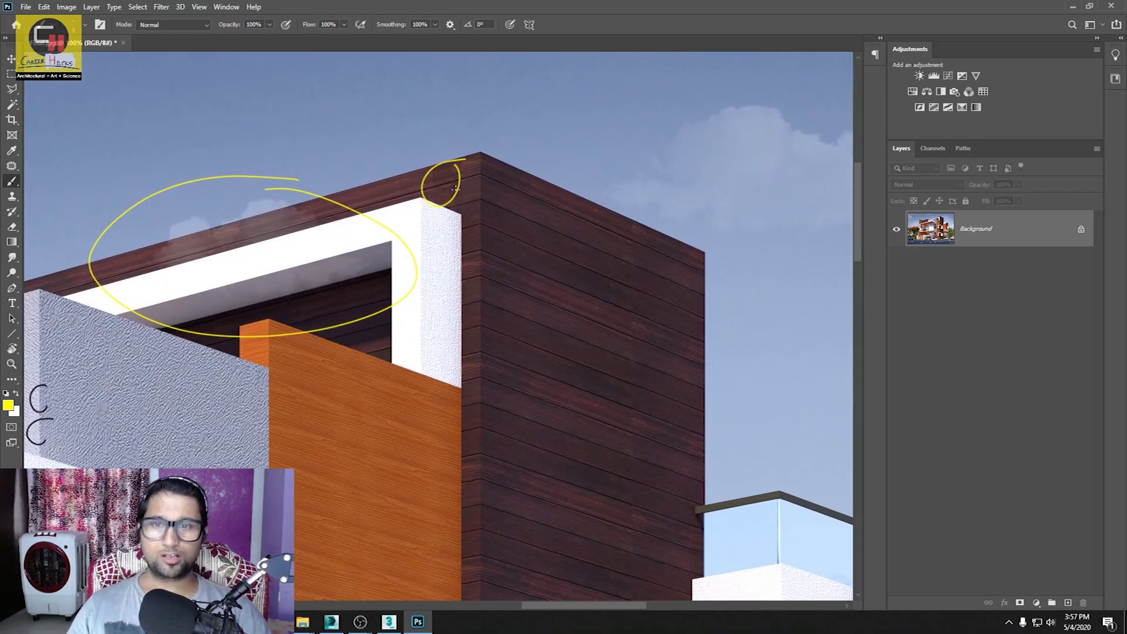
pyautogui.moveTo(517, 319); pyautogui.dragTo(483, 305)
pyautogui.moveTo(575, 293)
pyautogui.mouseDown()
pyautogui.moveTo(582, 435)
pyautogui.moveTo(614, 328)
pyautogui.moveTo(612, 235)
pyautogui.mouseUp()
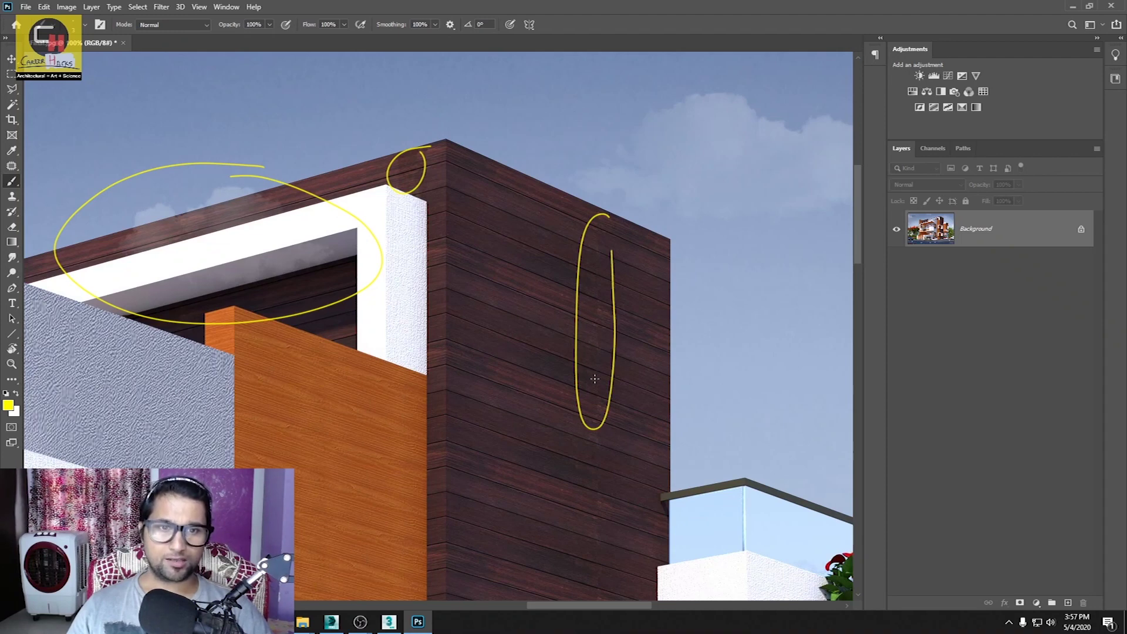
pyautogui.keyDown('alt'); pyautogui.scroll(2, 599, 410); pyautogui.keyUp('alt')
# Step: Loop another patch of the dark wood-clad wall in yellow
pyautogui.moveTo(603, 423); pyautogui.dragTo(505, 292)
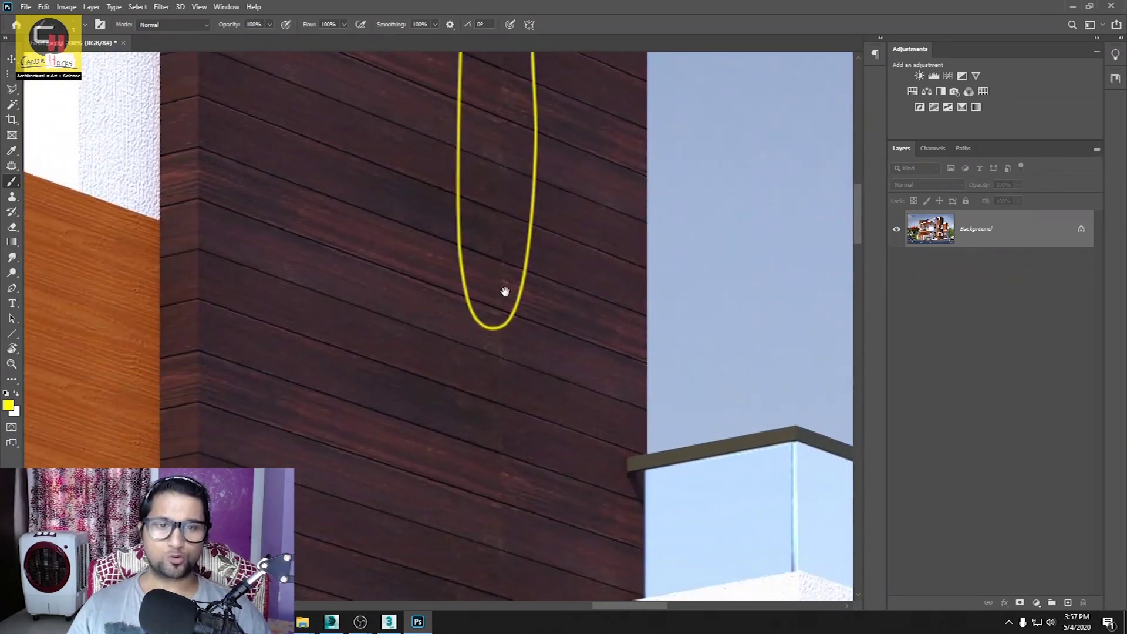
pyautogui.moveTo(535, 468); pyautogui.dragTo(509, 350)
pyautogui.scroll(-2, 508, 350)
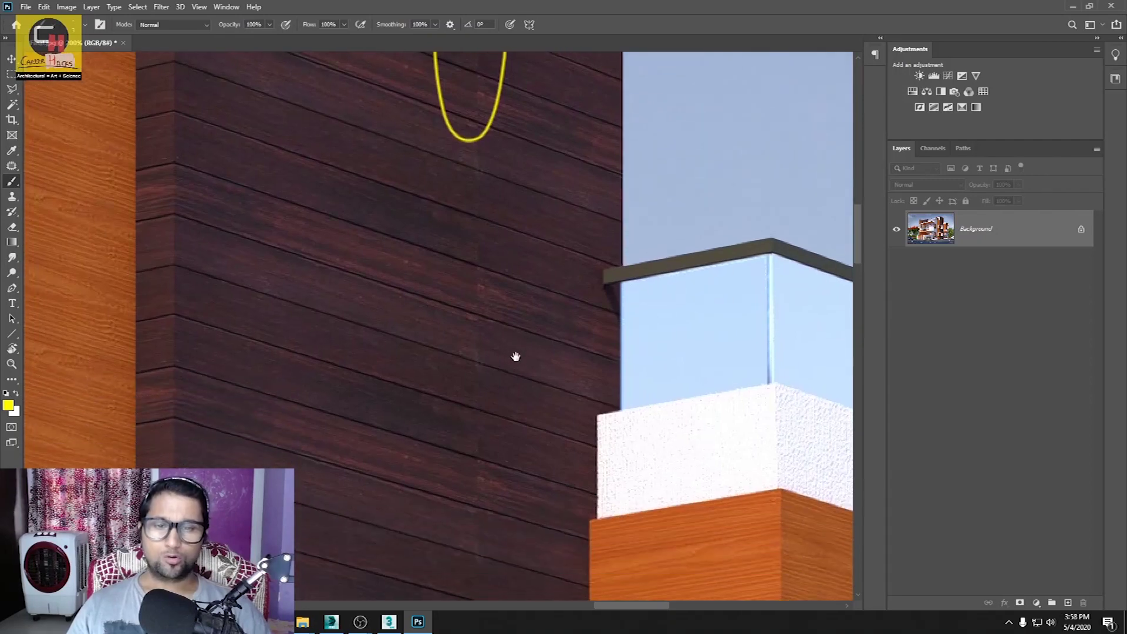
pyautogui.moveTo(499, 246)
pyautogui.mouseDown()
pyautogui.moveTo(453, 334)
pyautogui.moveTo(448, 452)
pyautogui.moveTo(511, 402)
pyautogui.moveTo(513, 318)
pyautogui.mouseUp()
pyautogui.keyDown('alt'); pyautogui.scroll(-1, 459, 323); pyautogui.keyUp('alt')
pyautogui.keyDown('alt'); pyautogui.scroll(-2, 459, 322); pyautogui.keyUp('alt')
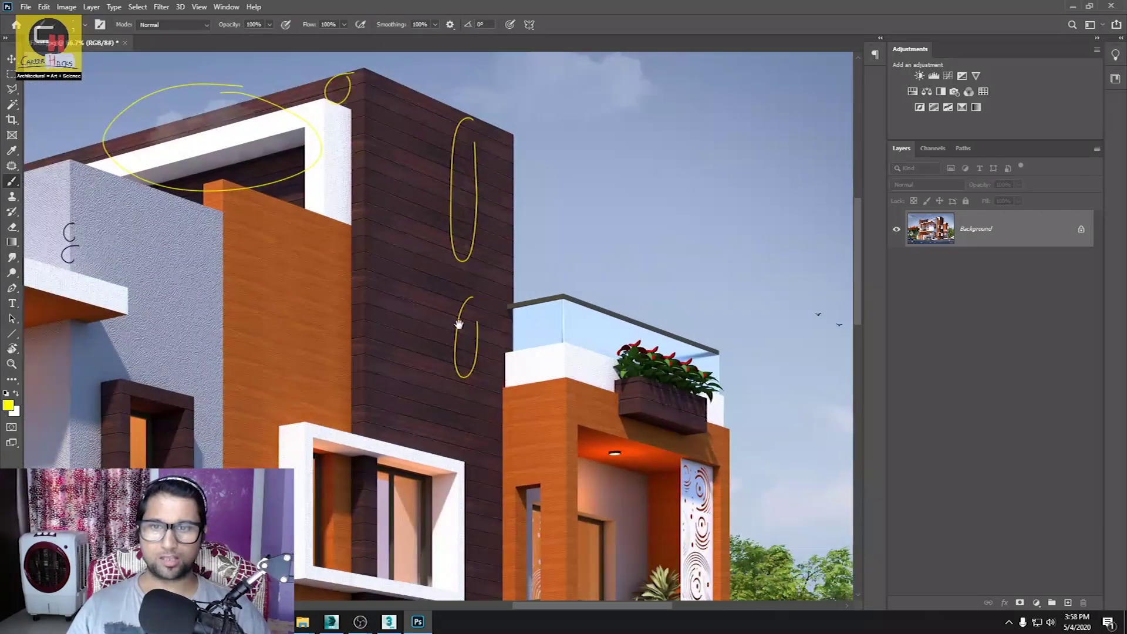
# Step: Zoom out and pan to survey the whole facade and ground floor
pyautogui.moveTo(408, 390); pyautogui.dragTo(492, 316)
pyautogui.scroll(-4, 496, 311)
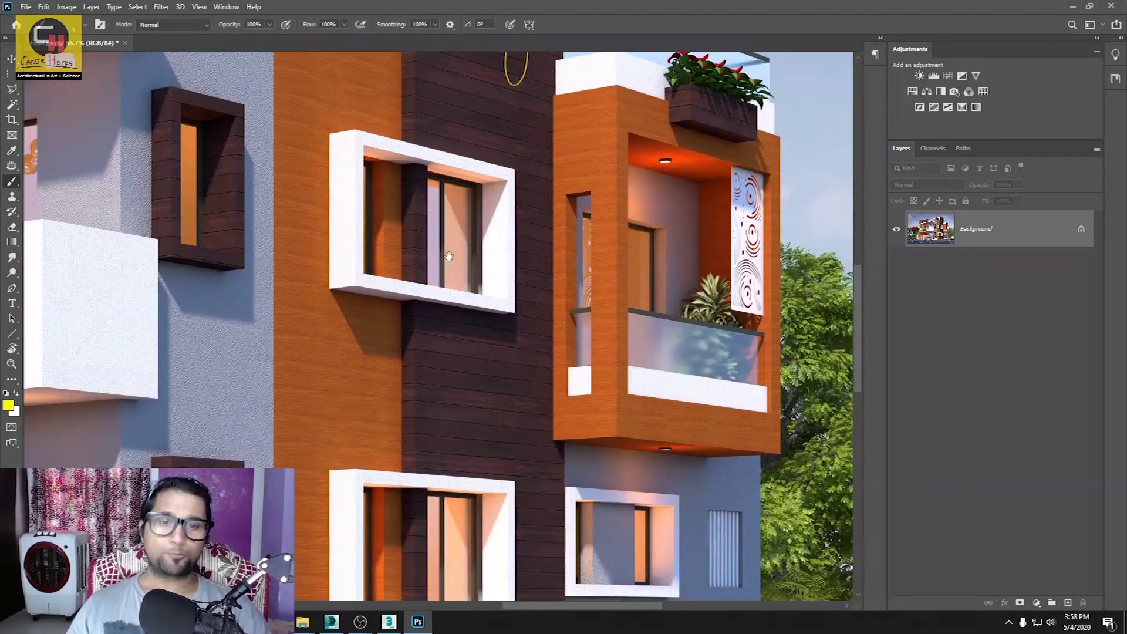
pyautogui.moveTo(364, 429); pyautogui.dragTo(470, 218)
pyautogui.keyDown('alt'); pyautogui.scroll(1, 344, 382); pyautogui.keyUp('alt')
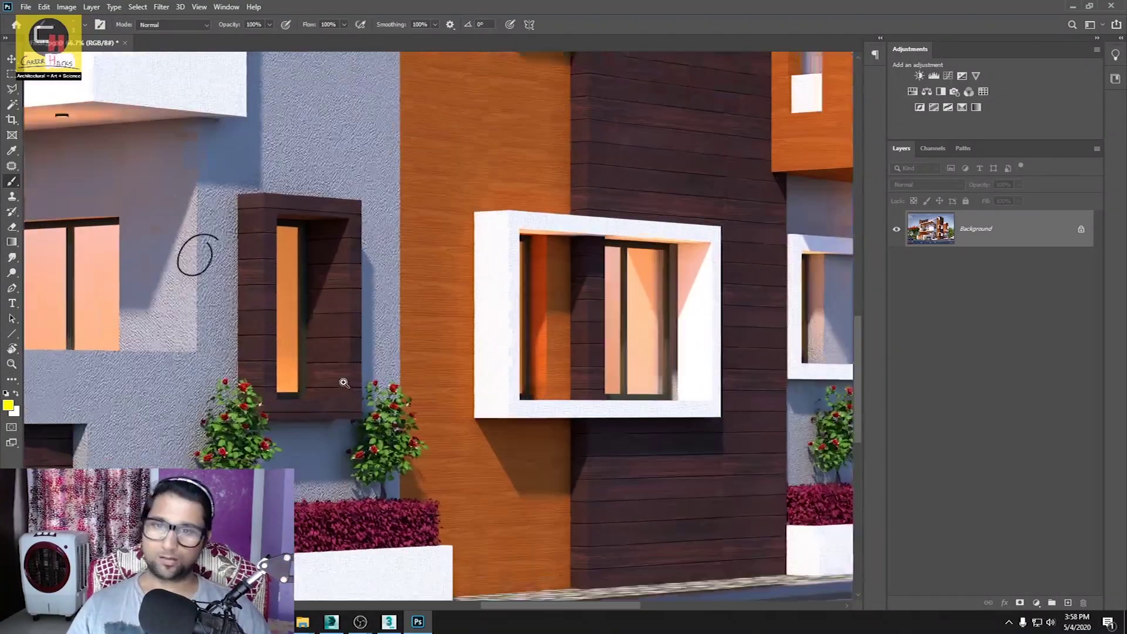
pyautogui.keyDown('alt'); pyautogui.scroll(1, 344, 383); pyautogui.keyUp('alt')
pyautogui.keyDown('alt'); pyautogui.scroll(-1, 314, 335); pyautogui.keyUp('alt')
pyautogui.keyDown('alt'); pyautogui.scroll(-1, 314, 335); pyautogui.keyUp('alt')
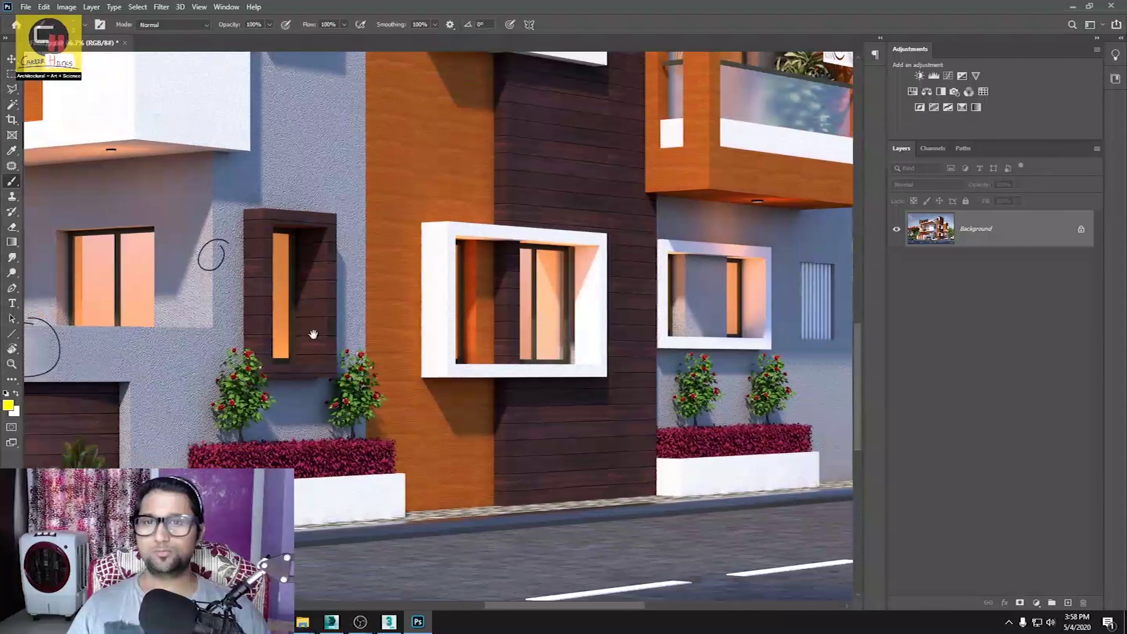
pyautogui.keyDown('alt'); pyautogui.scroll(-1, 402, 265); pyautogui.keyUp('alt')
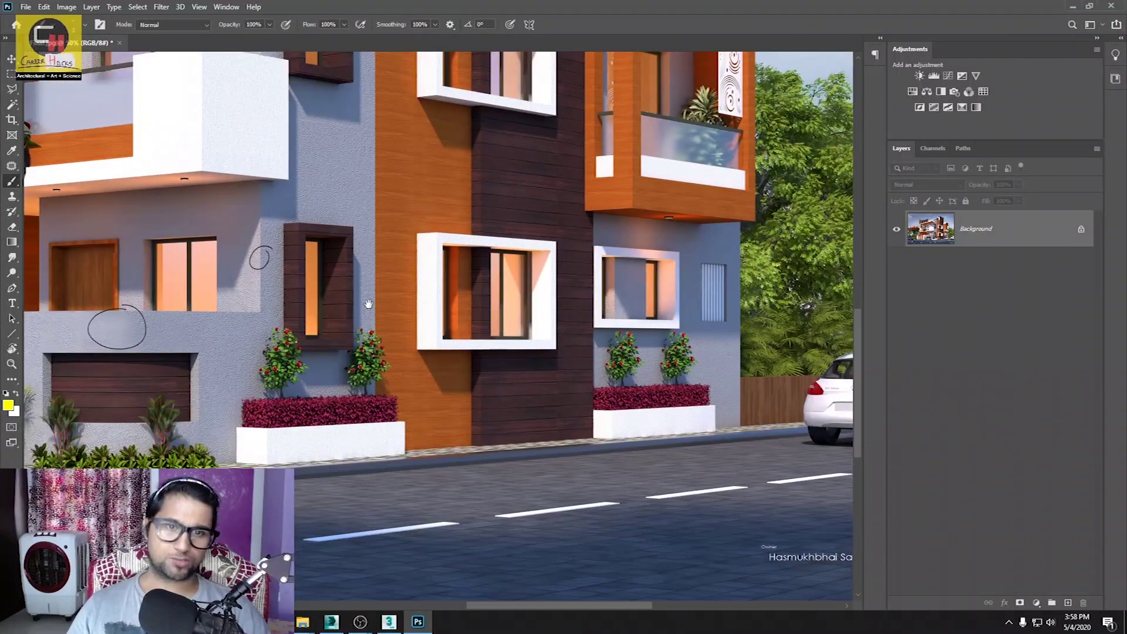
# Step: Pan across the upper floors and zoom in close on the first-floor balcony
pyautogui.moveTo(397, 197); pyautogui.dragTo(410, 403)
pyautogui.moveTo(414, 254); pyautogui.dragTo(414, 345)
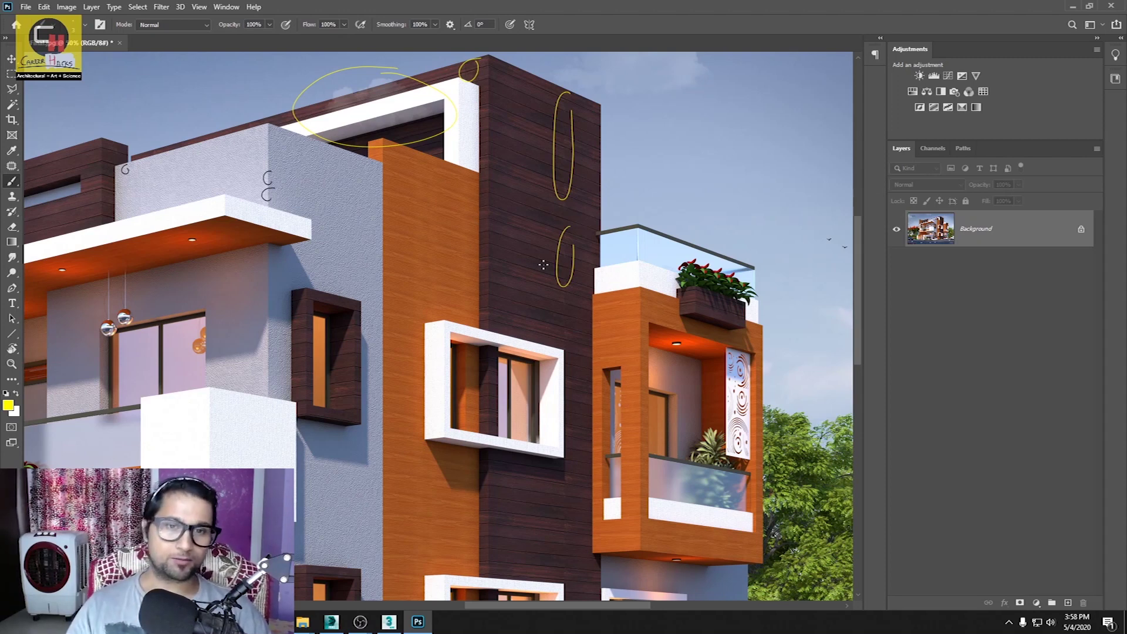
pyautogui.moveTo(259, 287); pyautogui.dragTo(545, 287)
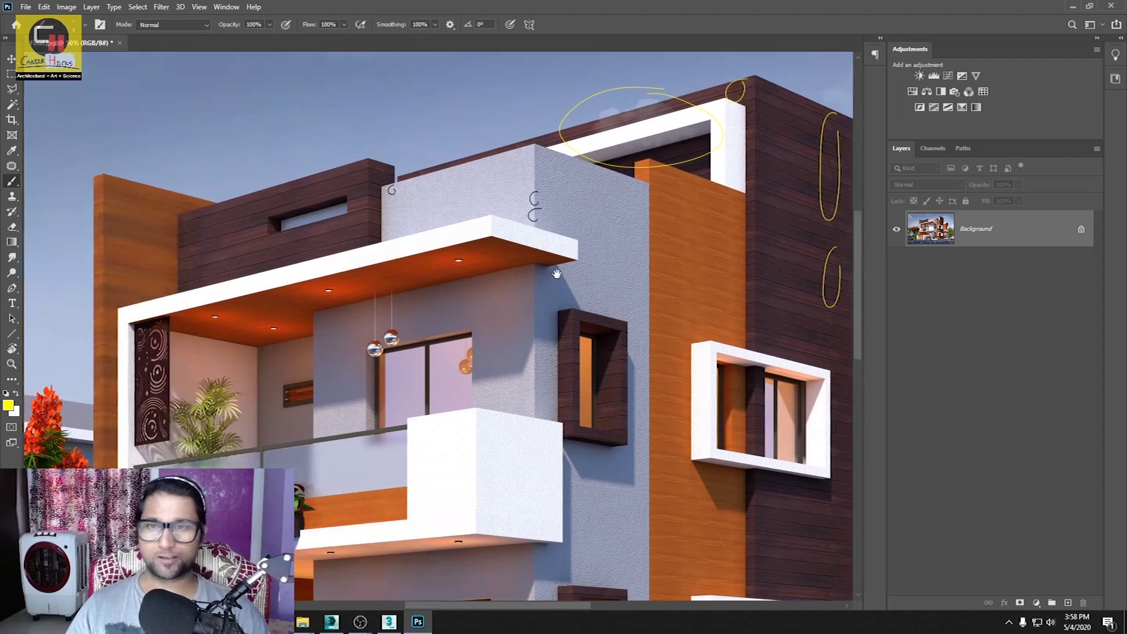
pyautogui.moveTo(249, 303); pyautogui.dragTo(334, 183)
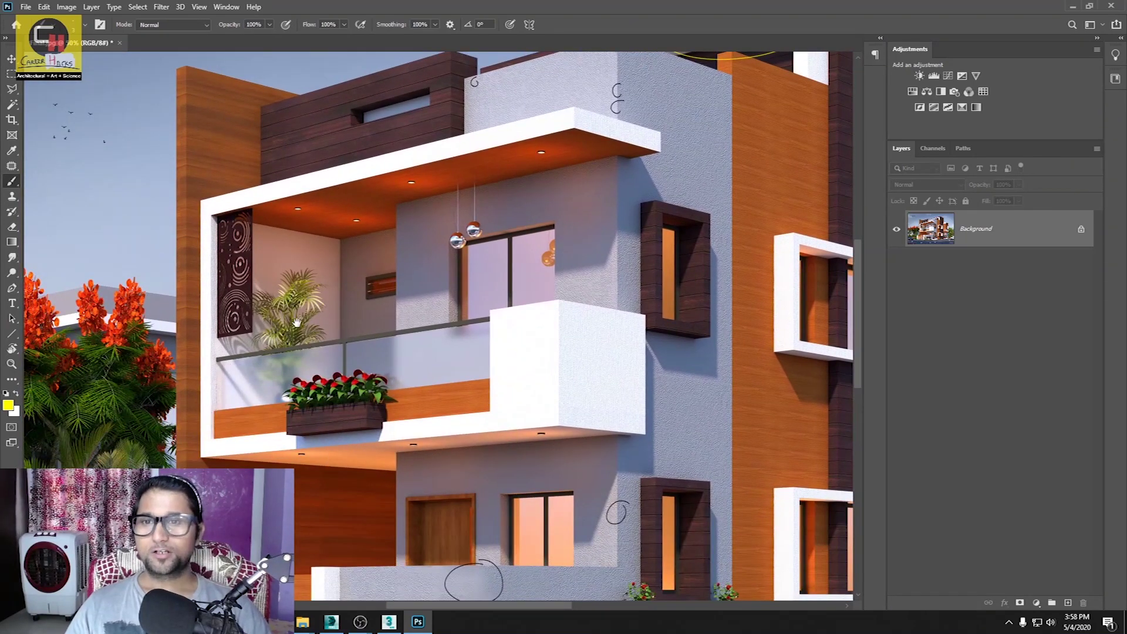
pyautogui.moveTo(305, 289); pyautogui.dragTo(355, 258)
pyautogui.keyDown('alt'); pyautogui.scroll(1, 298, 274); pyautogui.keyUp('alt')
pyautogui.keyDown('alt'); pyautogui.scroll(1, 282, 294); pyautogui.keyUp('alt')
pyautogui.keyDown('alt'); pyautogui.scroll(1, 258, 323); pyautogui.keyUp('alt')
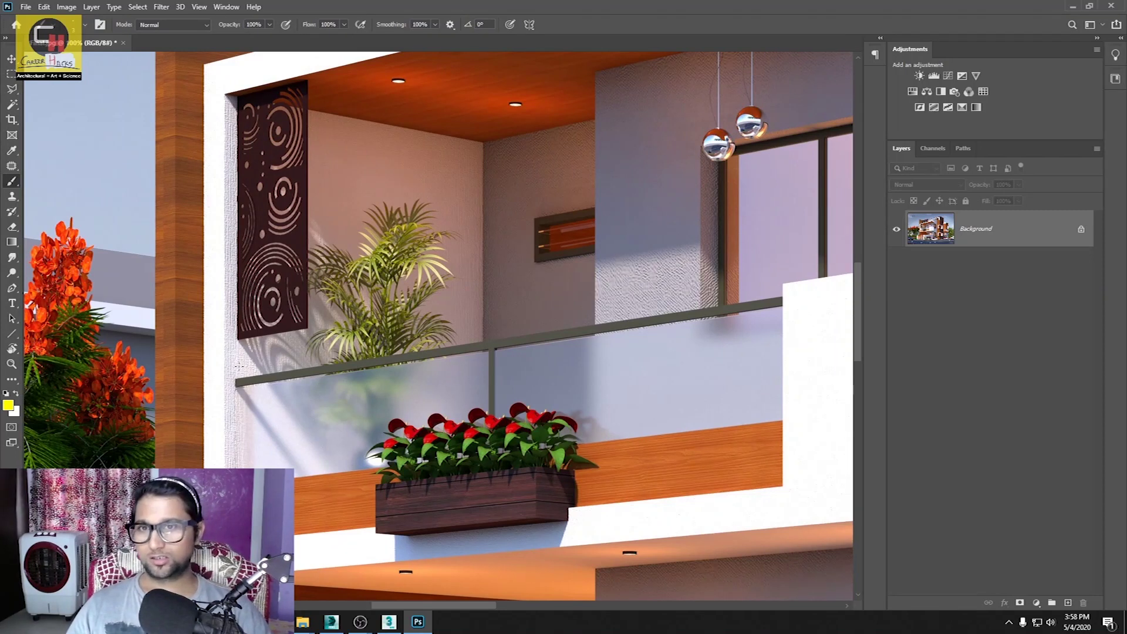
pyautogui.moveTo(331, 317); pyautogui.dragTo(375, 308)
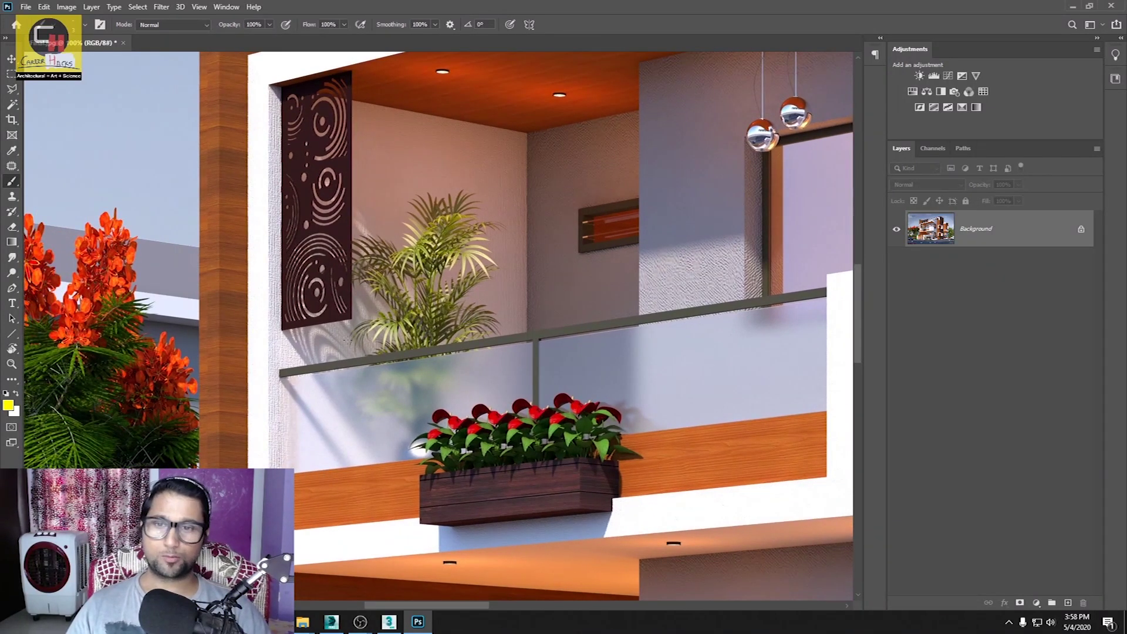
# Step: Set the foreground colour to green in the Color Picker
pyautogui.click(8, 405)
pyautogui.moveTo(891, 414)
pyautogui.mouseDown()
pyautogui.moveTo(892, 361)
pyautogui.moveTo(890, 379)
pyautogui.mouseUp()
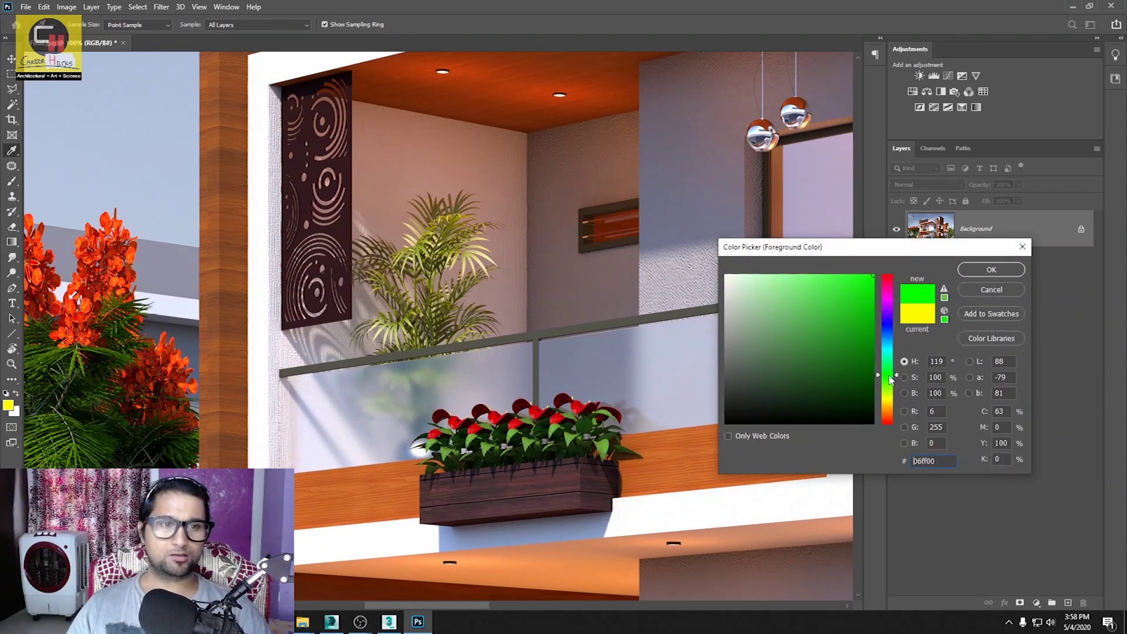
pyautogui.click(991, 269)
# Step: Circle the balcony's circular-patterned panel with green loops and recentre on the balcony
pyautogui.moveTo(379, 90); pyautogui.dragTo(343, 122)
pyautogui.moveTo(352, 164); pyautogui.dragTo(306, 154)
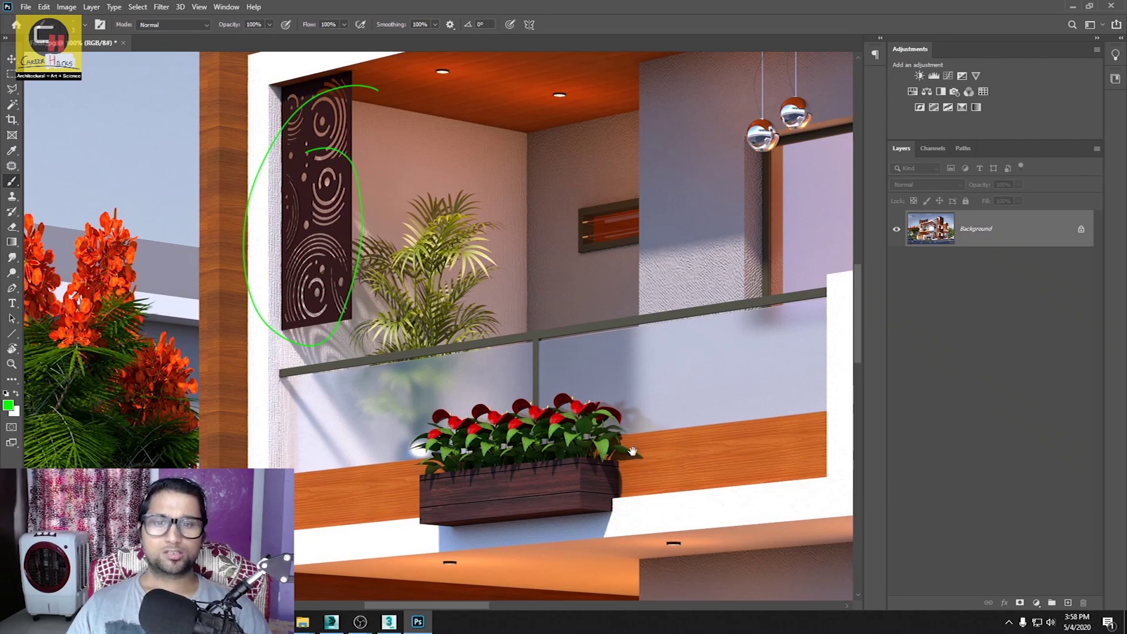
pyautogui.moveTo(345, 417); pyautogui.dragTo(83, 406)
pyautogui.moveTo(380, 418); pyautogui.dragTo(550, 425)
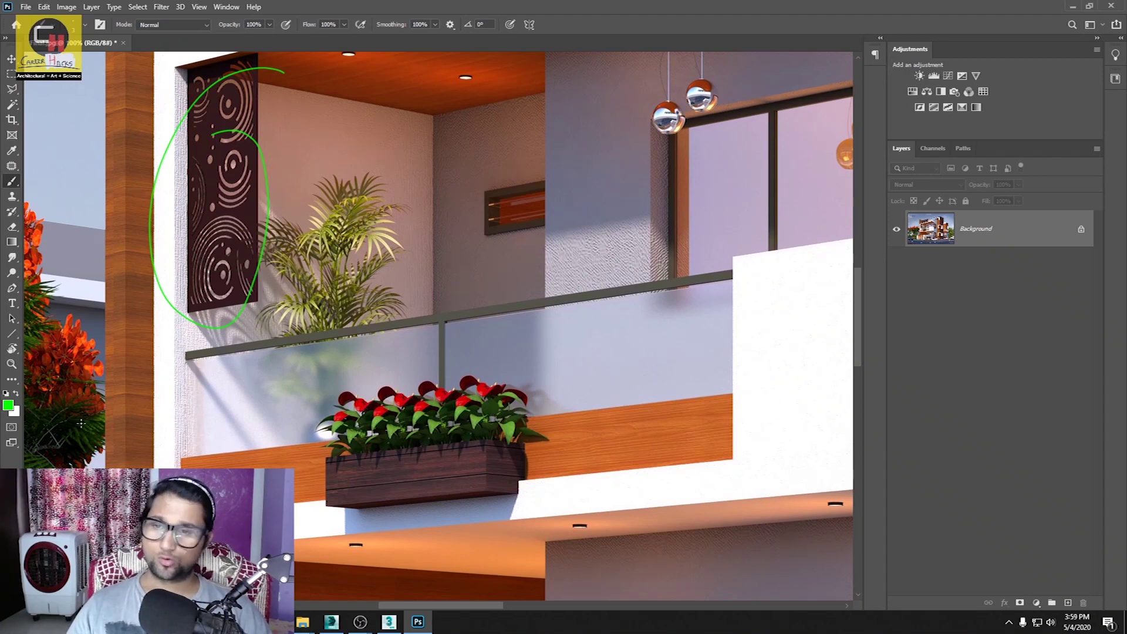
pyautogui.click(8, 405)
# Step: Draw a red loop around the glass railing above the planter, then choose blue as the next colour
pyautogui.moveTo(890, 411); pyautogui.dragTo(890, 423)
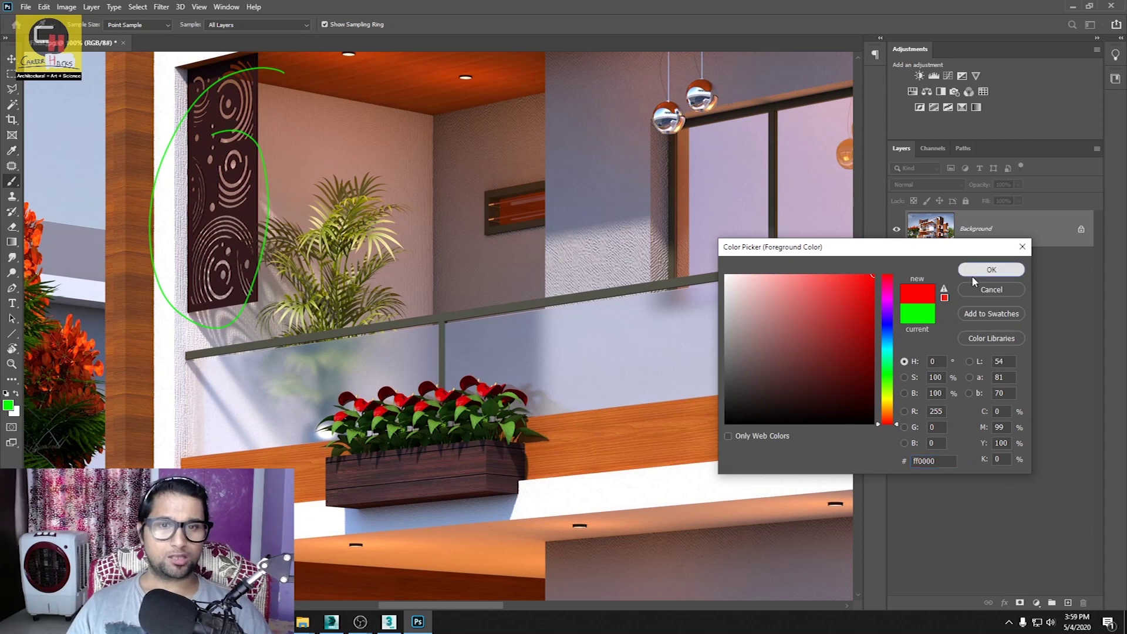
pyautogui.click(991, 270)
pyautogui.moveTo(577, 392)
pyautogui.mouseDown()
pyautogui.moveTo(313, 374)
pyautogui.moveTo(655, 383)
pyautogui.mouseUp()
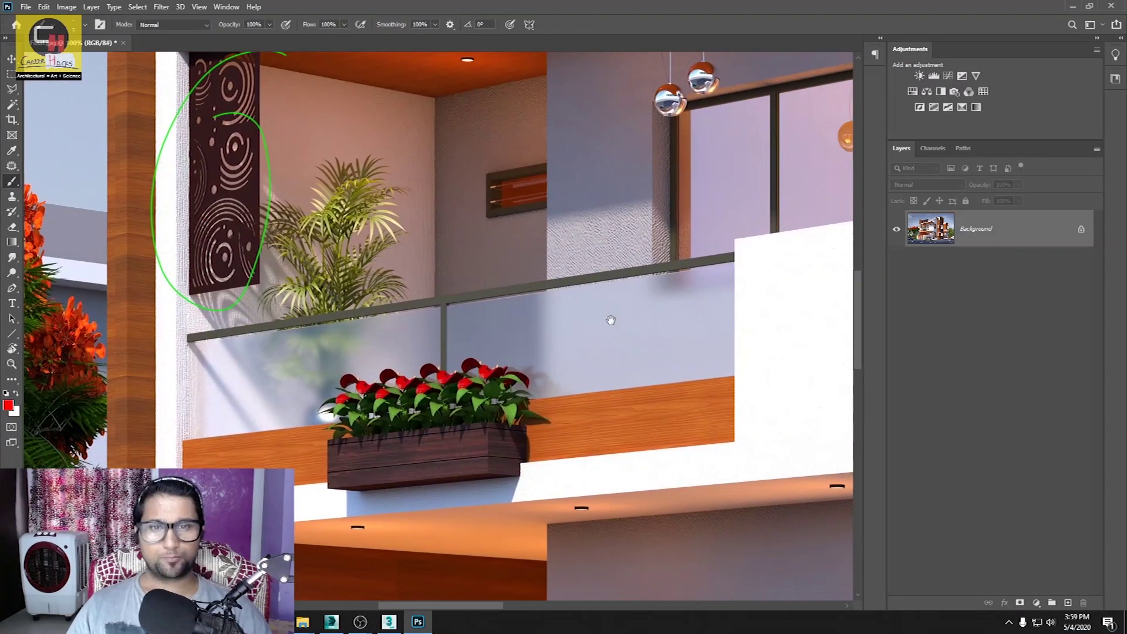
pyautogui.moveTo(695, 329); pyautogui.dragTo(624, 322)
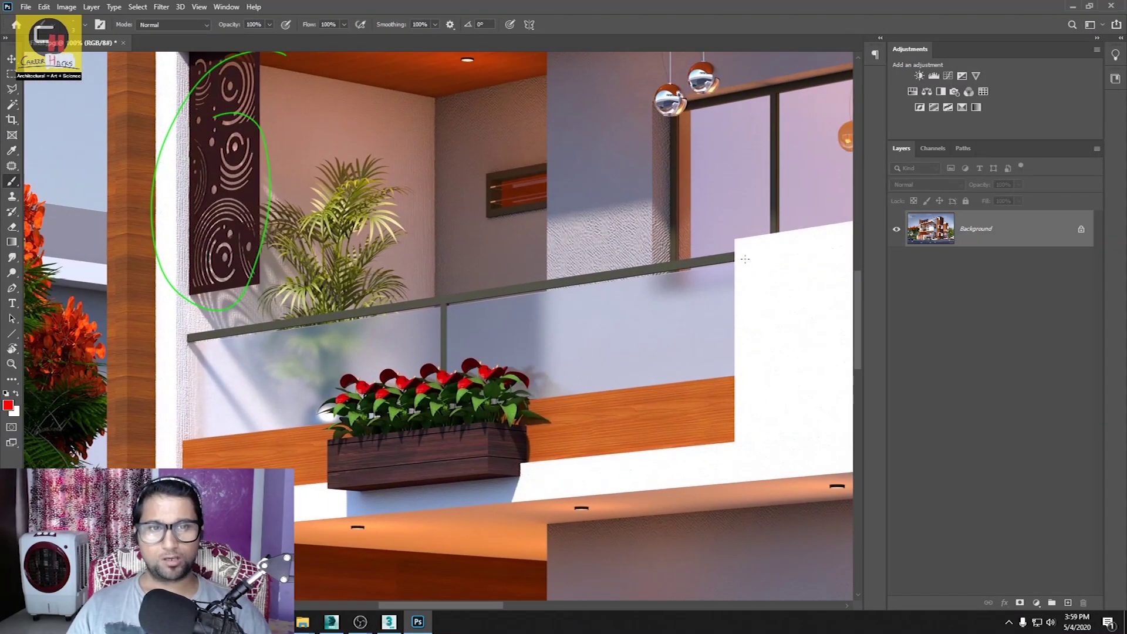
pyautogui.moveTo(531, 281); pyautogui.dragTo(339, 313)
pyautogui.moveTo(209, 338); pyautogui.dragTo(491, 363)
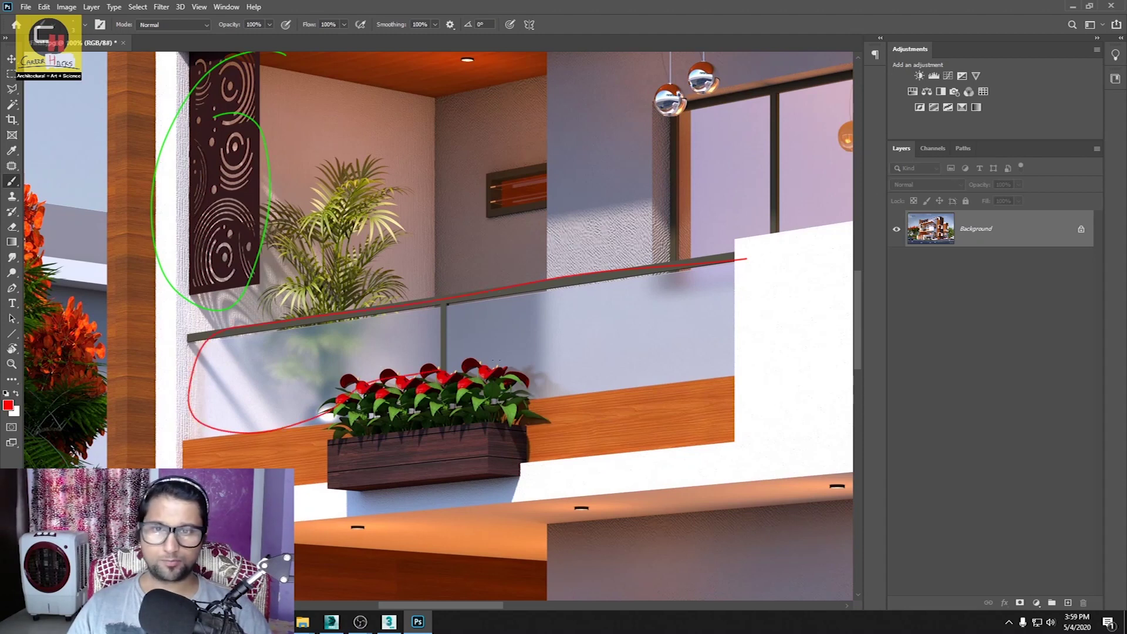
pyautogui.moveTo(549, 376); pyautogui.dragTo(732, 266)
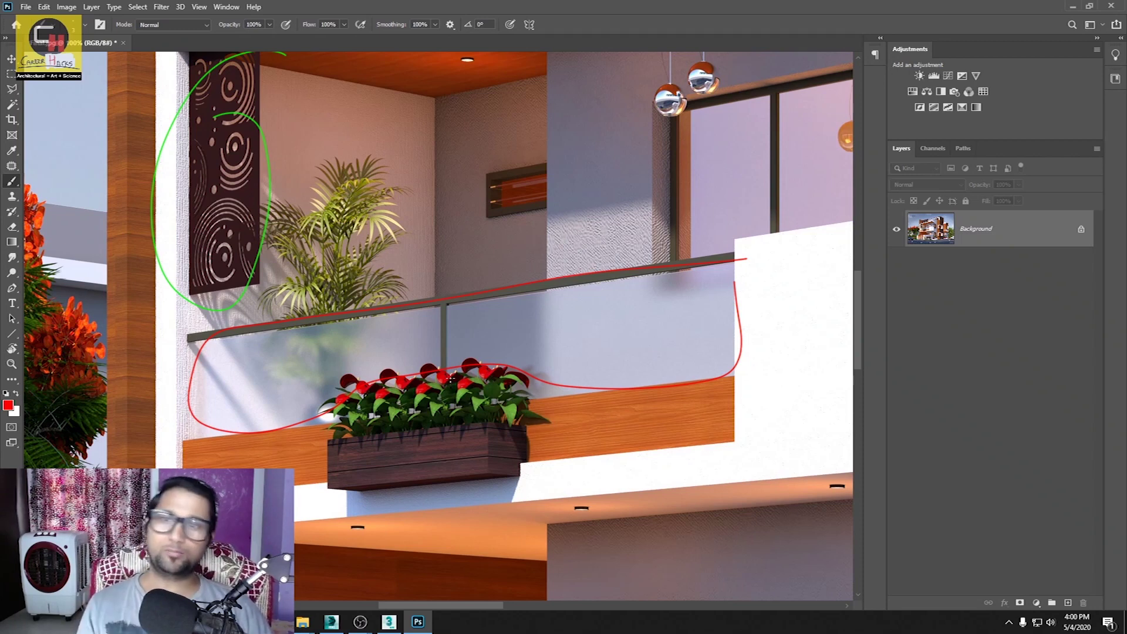
pyautogui.click(8, 407)
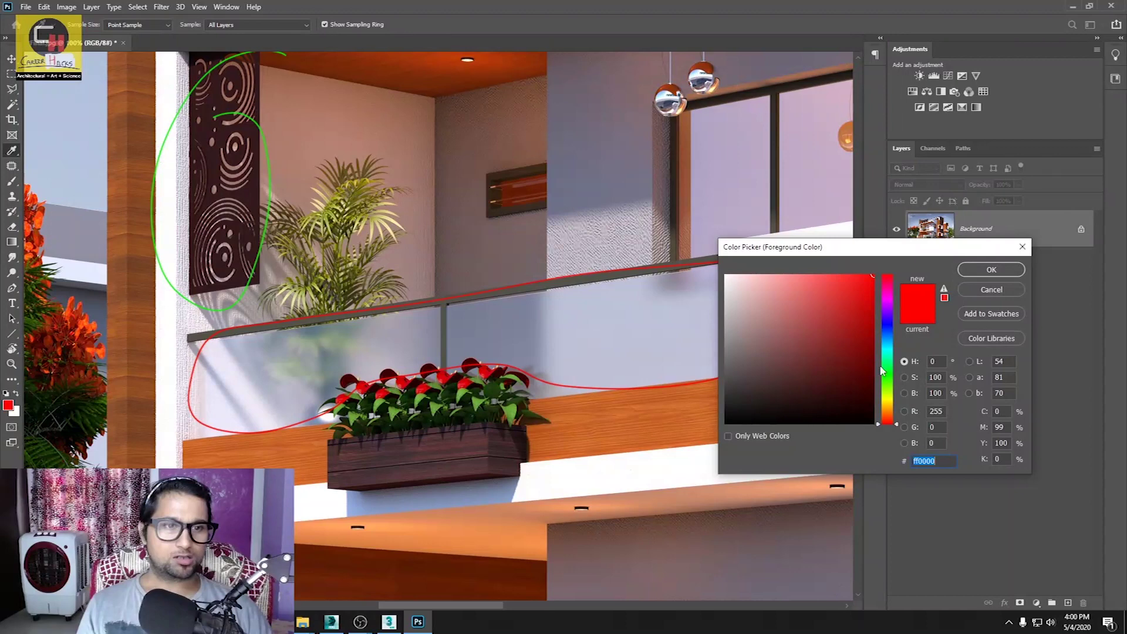
pyautogui.click(887, 326)
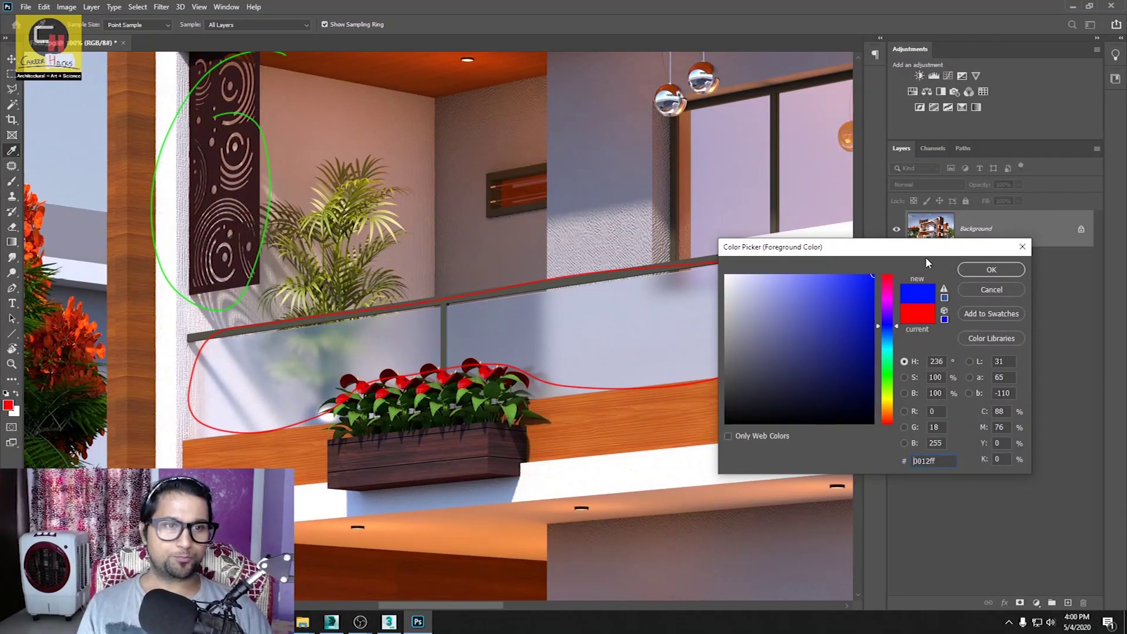
# Step: Accept blue and circle the recessed ceiling lights under the upper balcony
pyautogui.click(986, 270)
pyautogui.moveTo(551, 109); pyautogui.dragTo(434, 340)
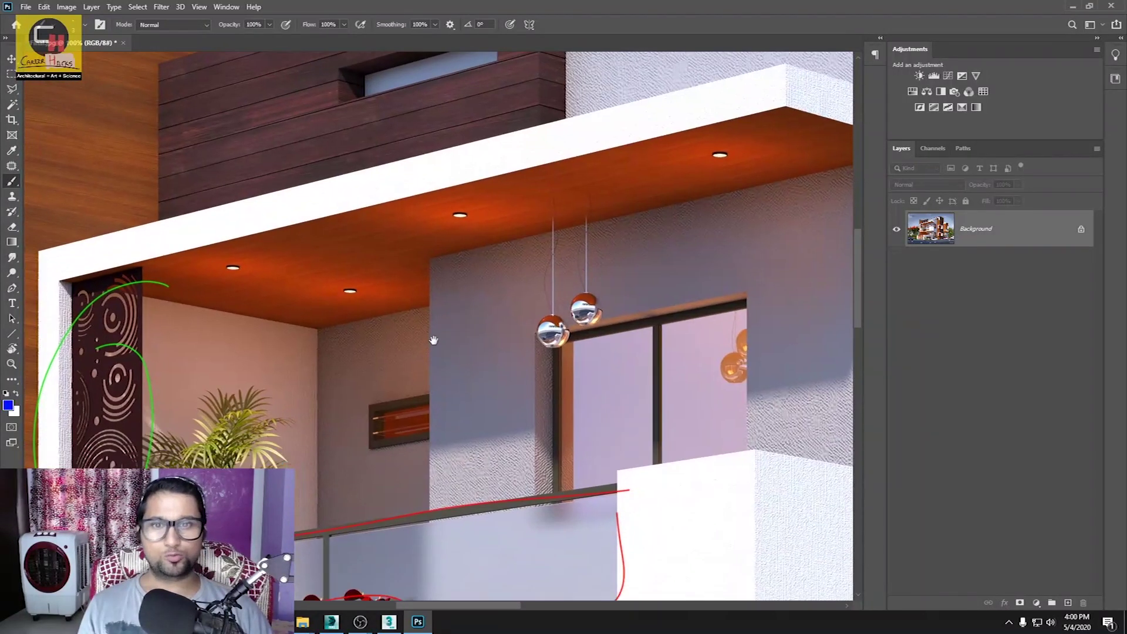
pyautogui.moveTo(490, 198); pyautogui.dragTo(490, 197)
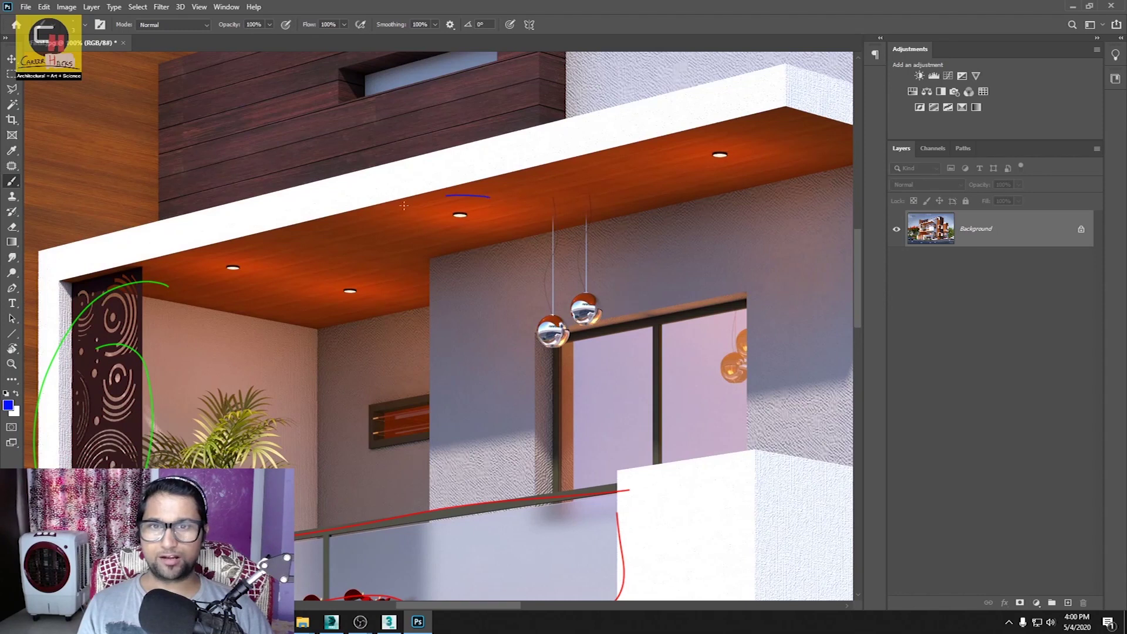
pyautogui.moveTo(356, 266); pyautogui.dragTo(331, 325)
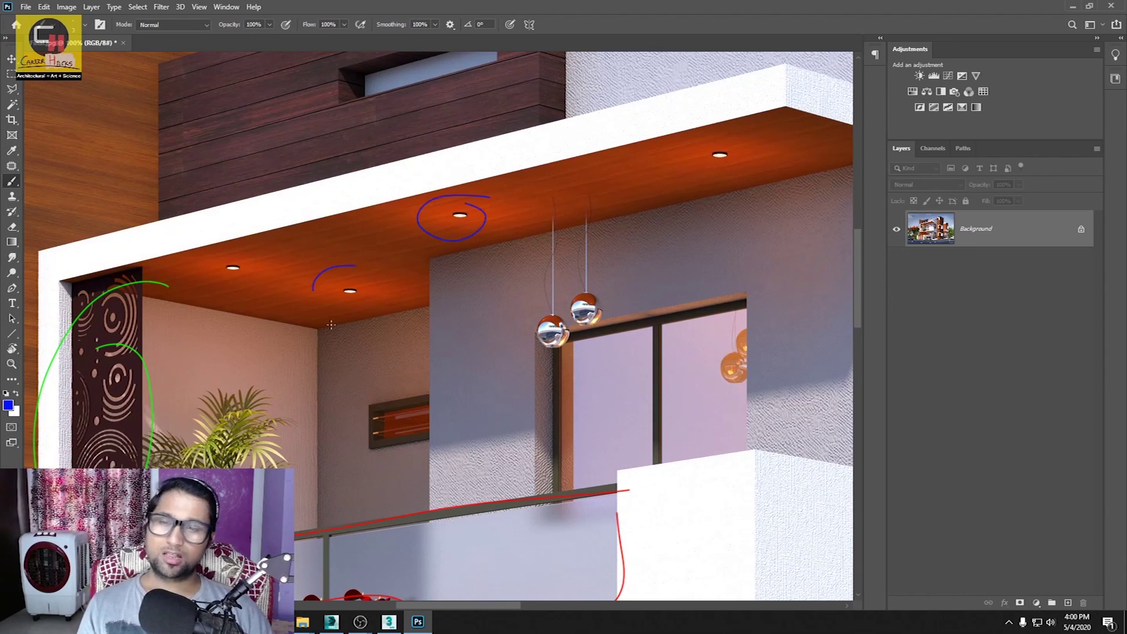
pyautogui.moveTo(235, 247); pyautogui.dragTo(231, 279)
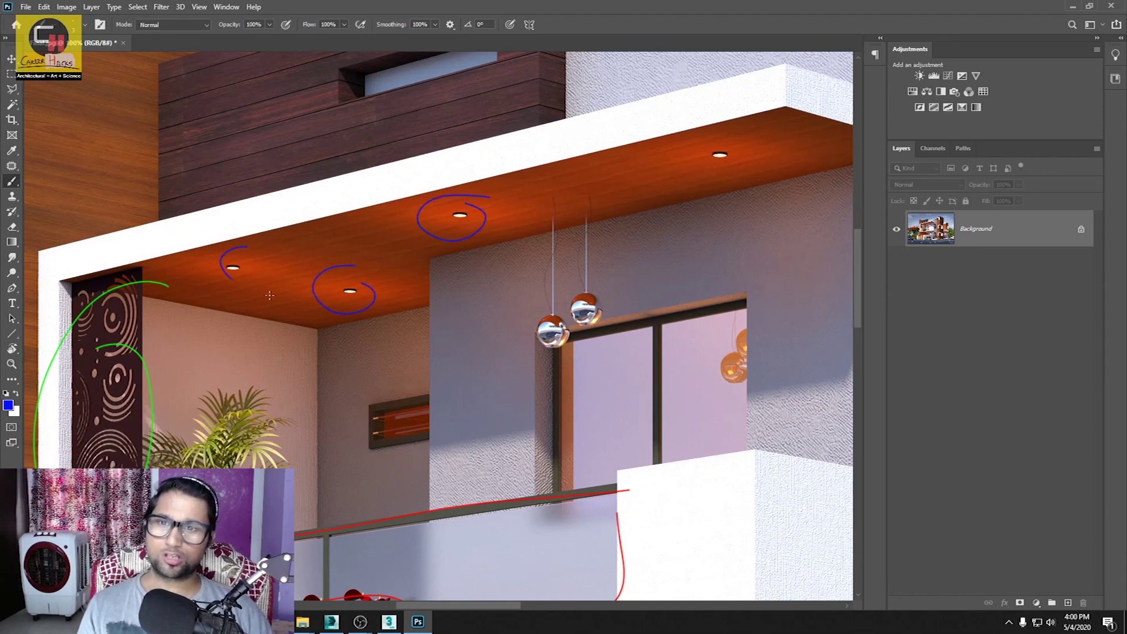
pyautogui.moveTo(378, 305); pyautogui.dragTo(369, 330)
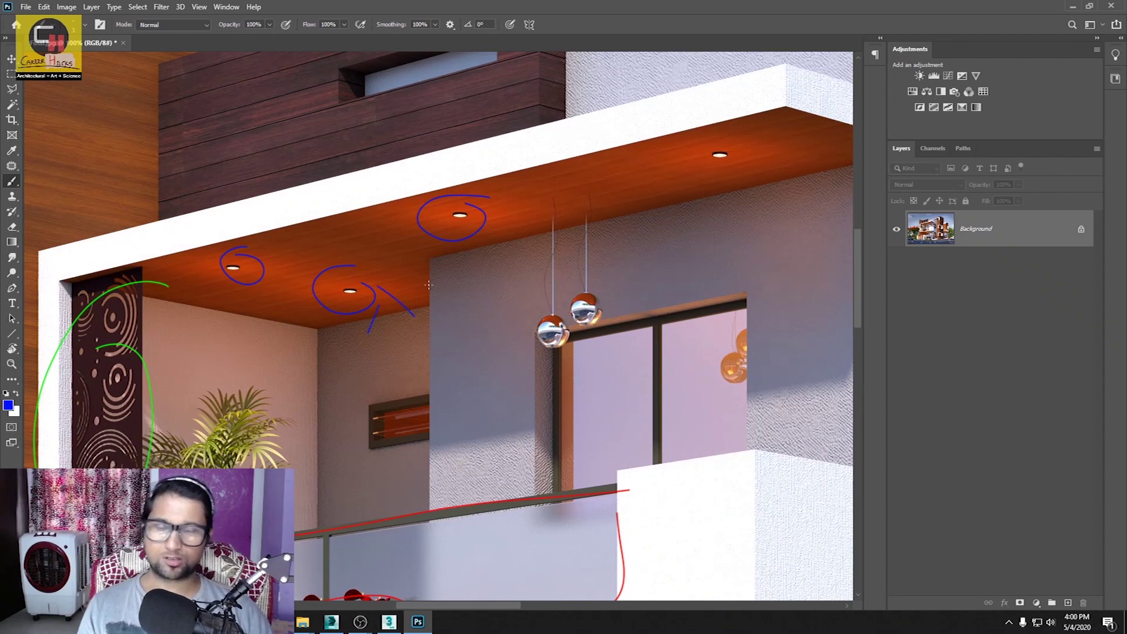
# Step: Circle the lower slab's ceiling light in blue and fit the whole facade in view
pyautogui.scroll(-1, 434, 312)
pyautogui.scroll(-4, 437, 293)
pyautogui.scroll(-3, 441, 282)
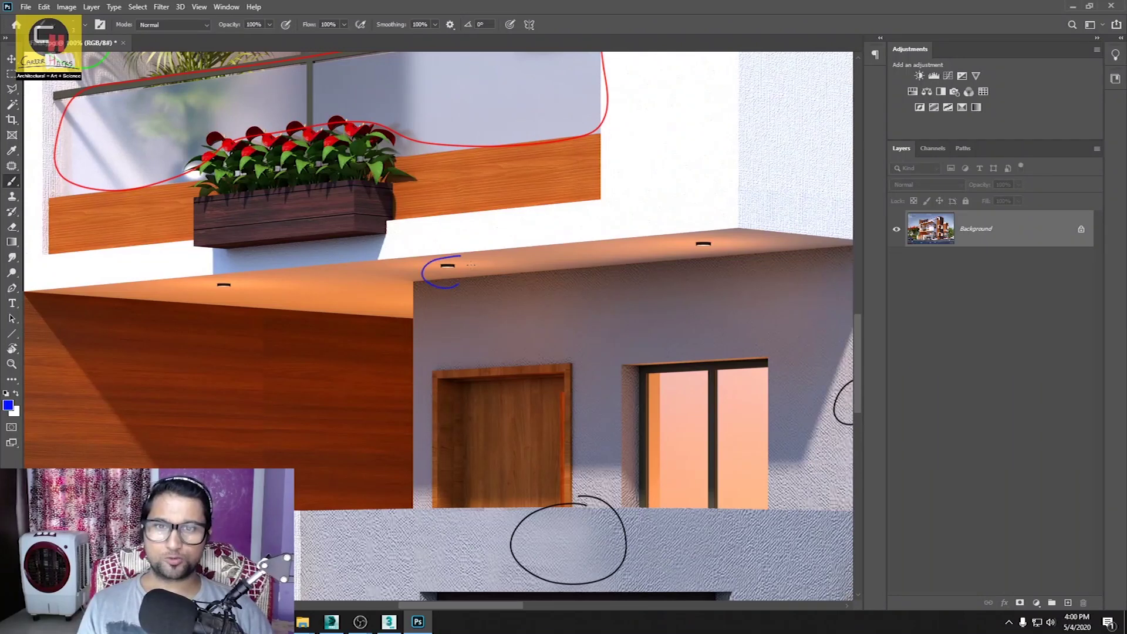
pyautogui.moveTo(343, 357); pyautogui.dragTo(418, 314)
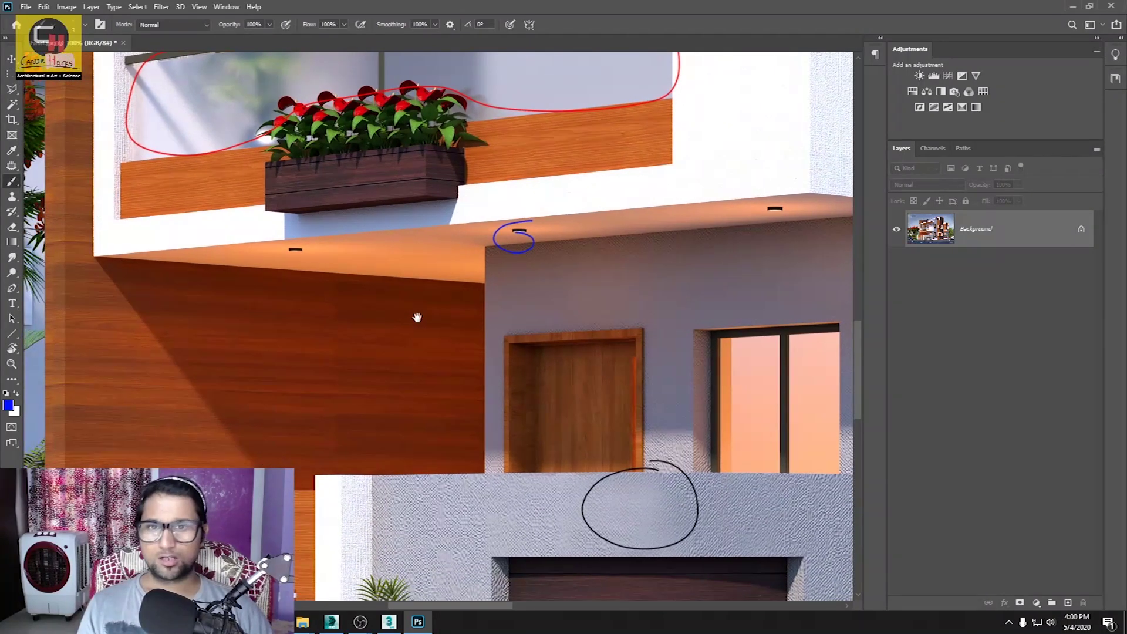
pyautogui.moveTo(618, 307); pyautogui.dragTo(470, 347)
pyautogui.moveTo(605, 236); pyautogui.dragTo(613, 274)
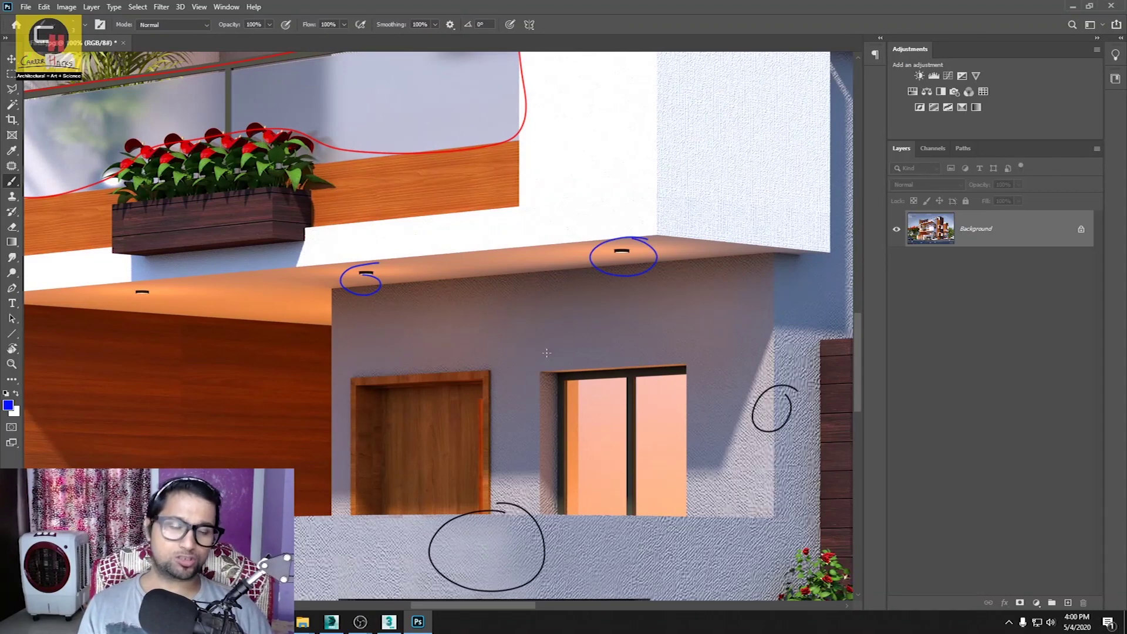
pyautogui.keyDown('alt'); pyautogui.click(653, 342); pyautogui.keyUp('alt')
pyautogui.hotkey('ctrl', '0')
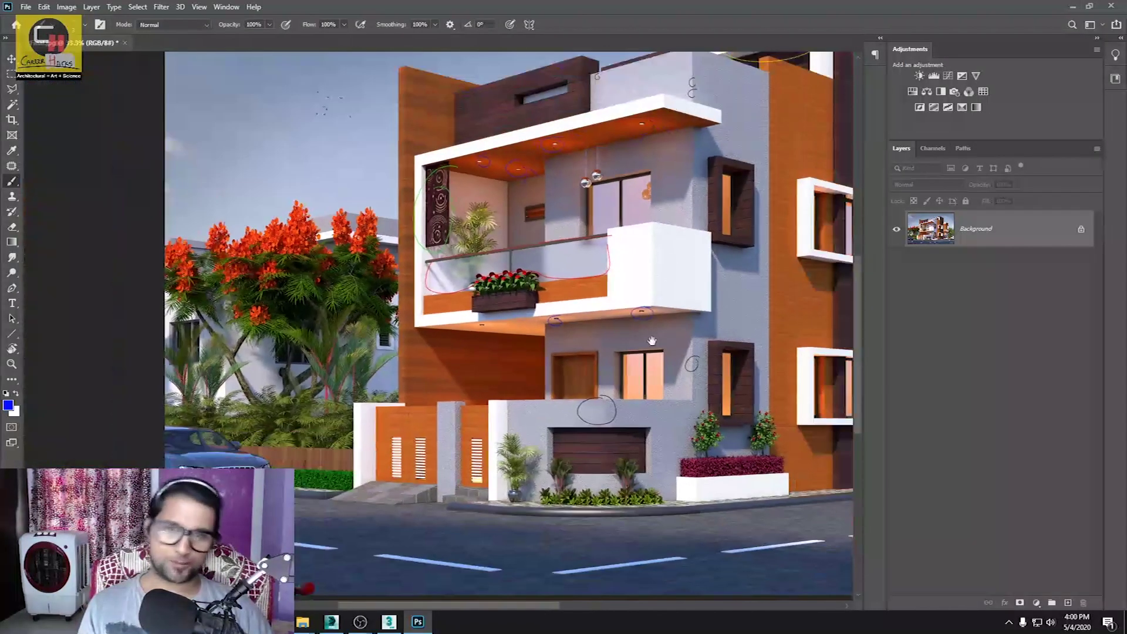
# Step: Zoom out to show the street and set the foreground colour to white
pyautogui.hotkey('ctrl', '+')
pyautogui.hotkey('ctrl', '-')
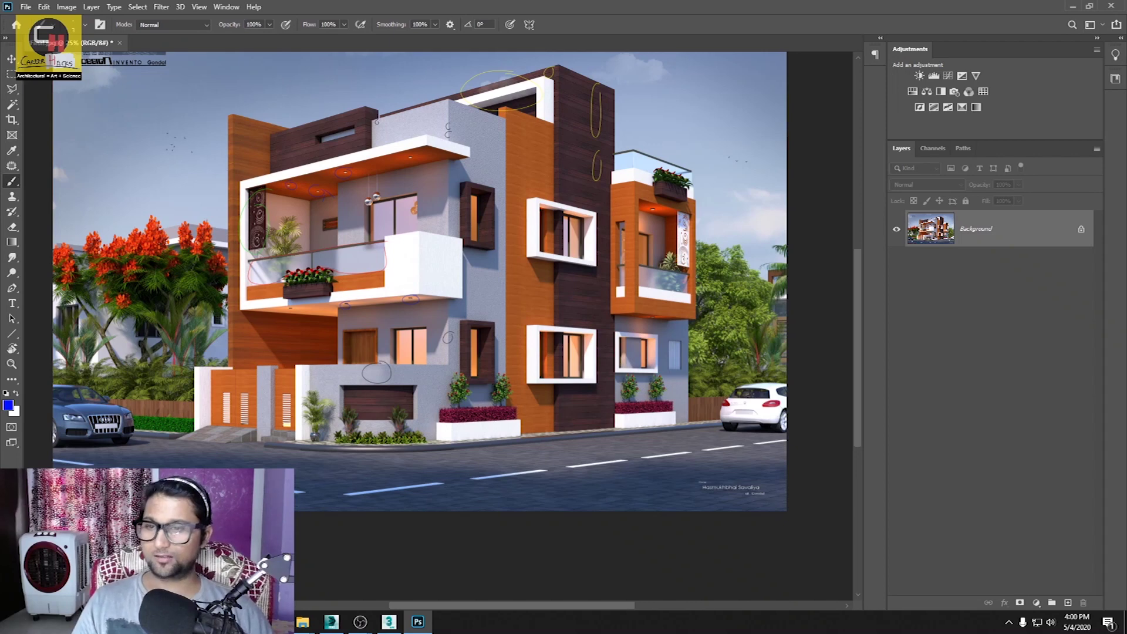
pyautogui.click(9, 407)
pyautogui.click(726, 275)
pyautogui.click(991, 270)
pyautogui.moveTo(478, 309); pyautogui.dragTo(375, 321)
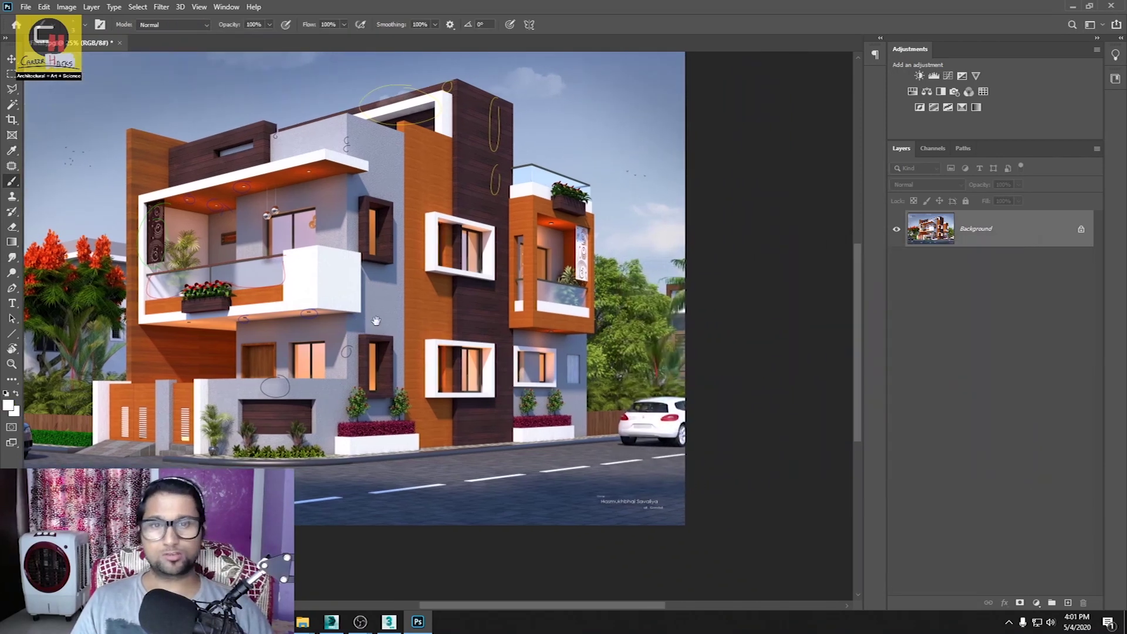
pyautogui.hotkey('ctrl', 'shift', 'n')
# Step: On new Layer 1, draw five thin white diagonal lines across the building
pyautogui.press('Return')
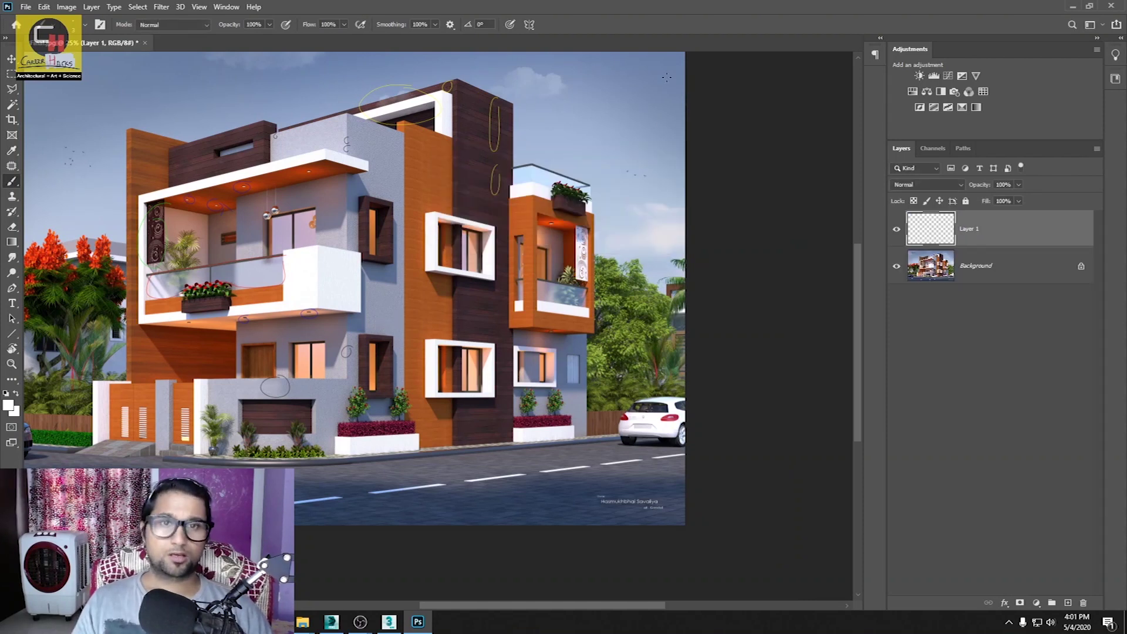
pyautogui.moveTo(678, 64); pyautogui.dragTo(199, 385)
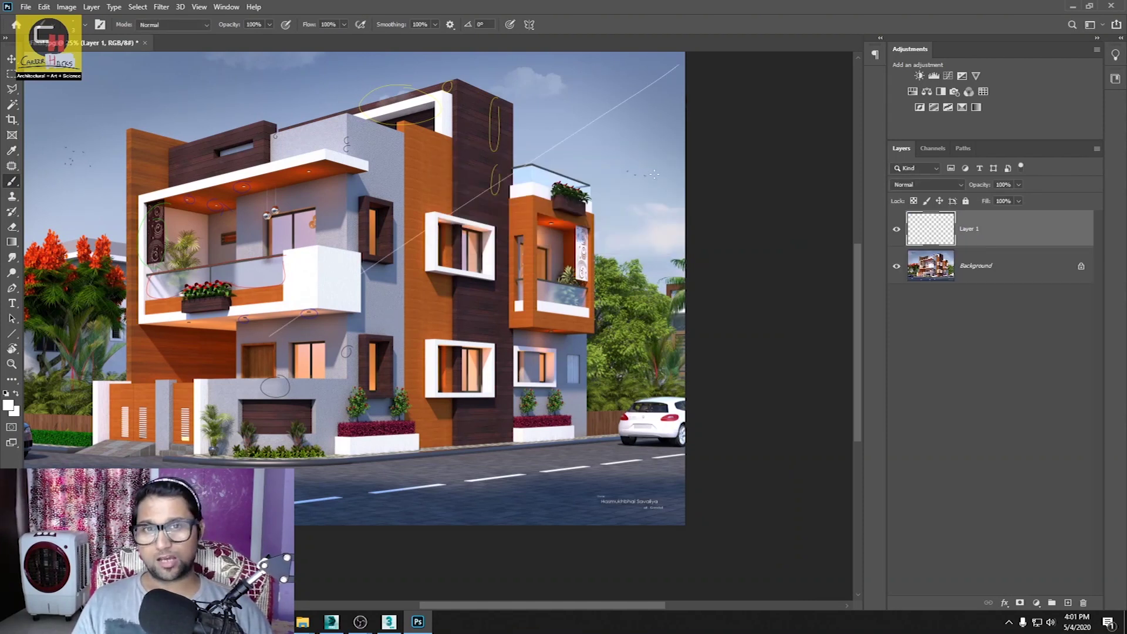
pyautogui.moveTo(679, 89); pyautogui.dragTo(328, 349)
pyautogui.moveTo(481, 300); pyautogui.dragTo(437, 341)
pyautogui.moveTo(684, 157); pyautogui.dragTo(587, 286)
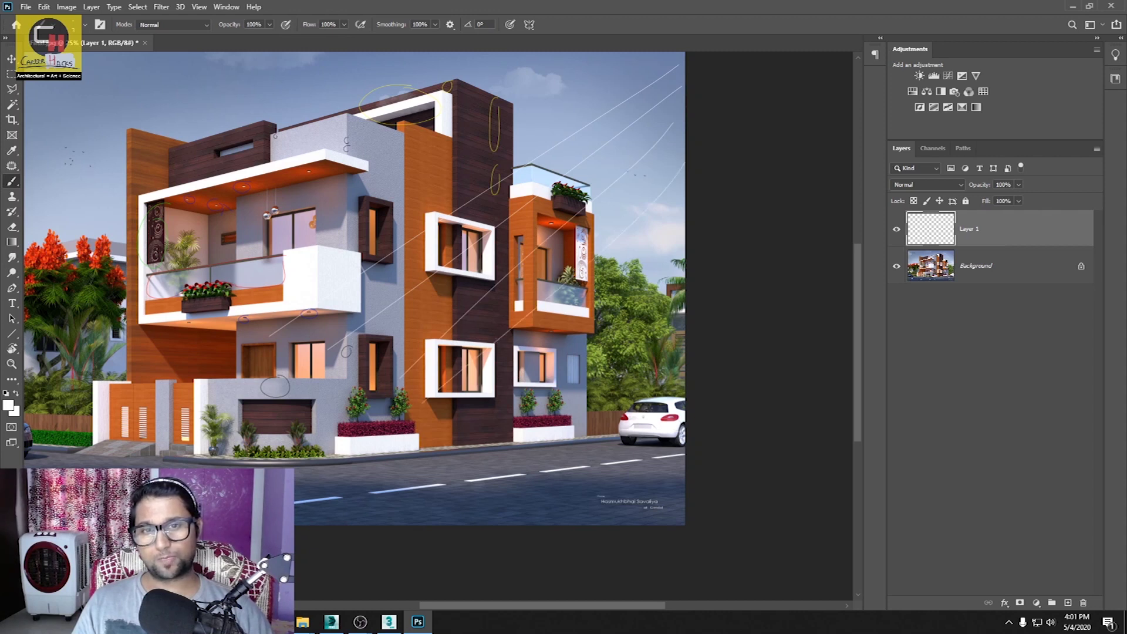
pyautogui.moveTo(555, 105); pyautogui.dragTo(175, 348)
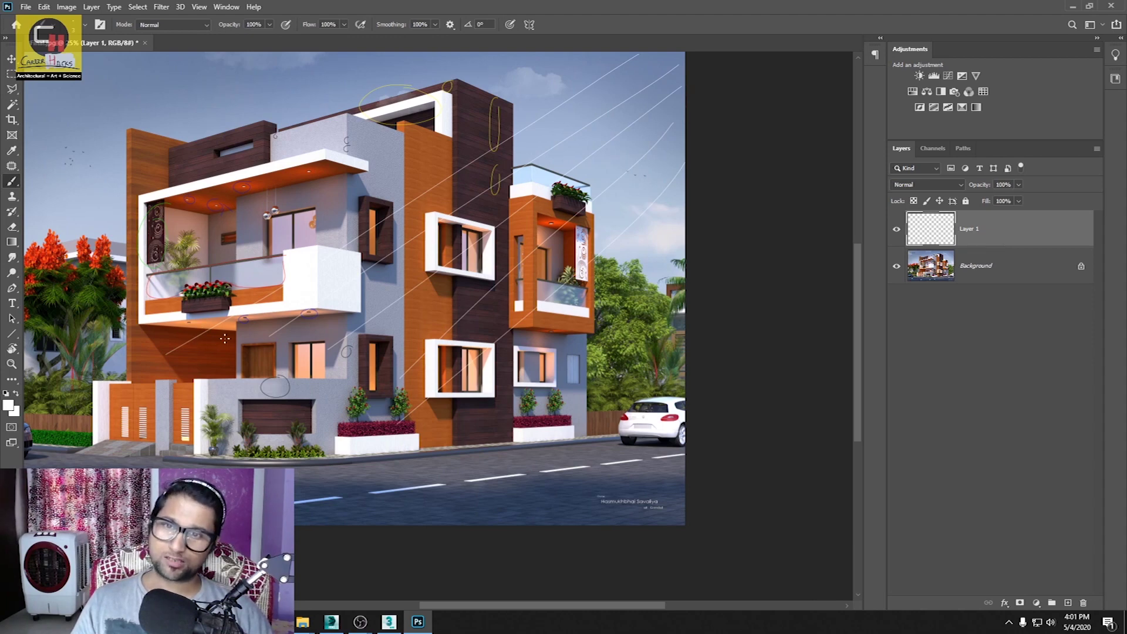
# Step: Recentre the building and hide Layer 1 with its white diagonals
pyautogui.keyDown('alt'); pyautogui.scroll(2, 524, 265); pyautogui.keyUp('alt')
pyautogui.hscroll(1, 515, 234)
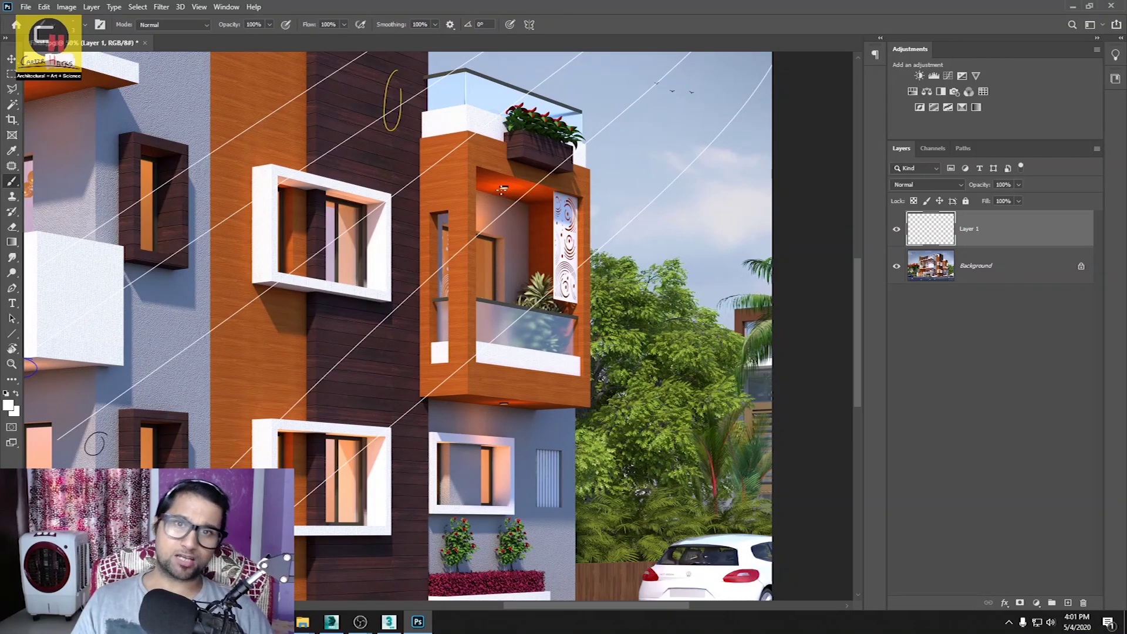
pyautogui.keyDown('alt'); pyautogui.scroll(-1, 476, 270); pyautogui.keyUp('alt')
pyautogui.keyDown('alt'); pyautogui.scroll(-1, 474, 264); pyautogui.keyUp('alt')
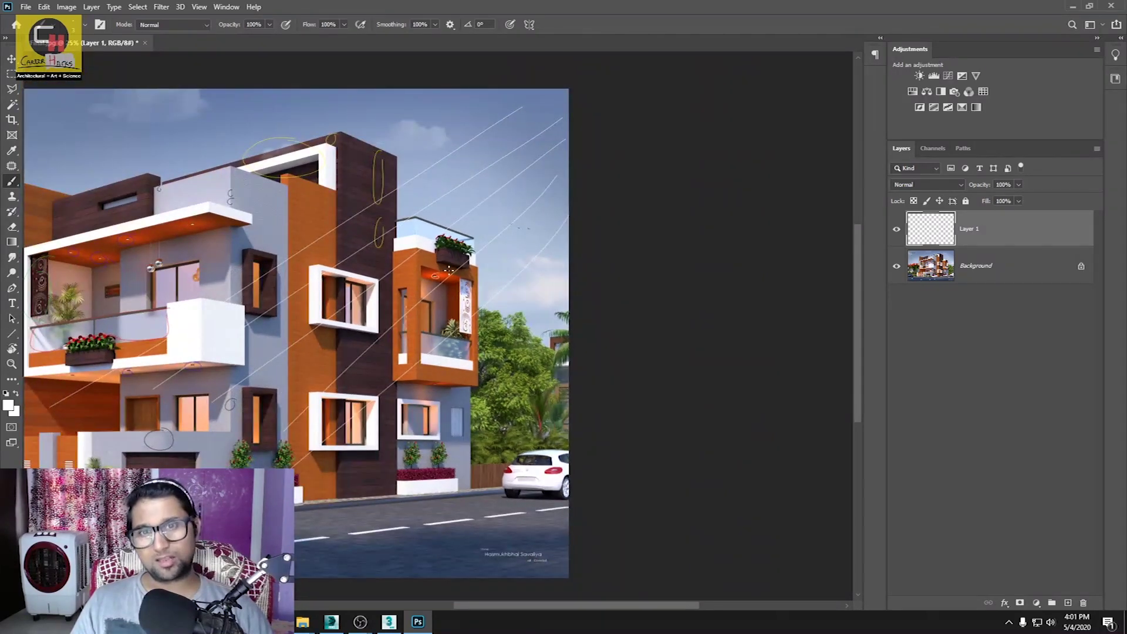
pyautogui.moveTo(233, 413); pyautogui.dragTo(481, 320)
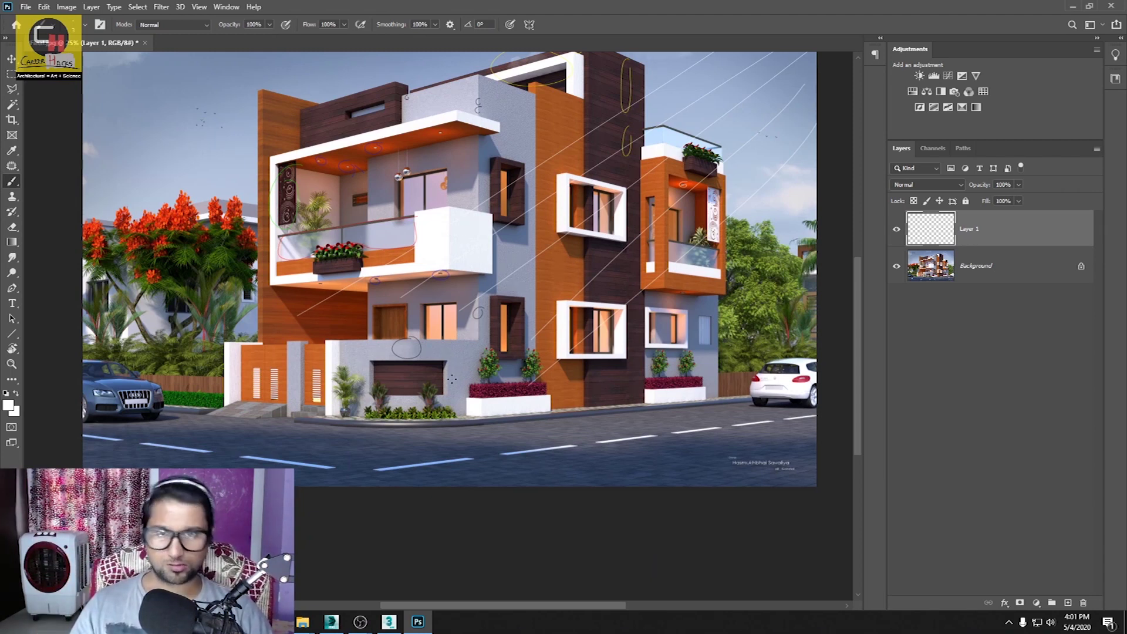
pyautogui.moveTo(581, 259); pyautogui.dragTo(505, 298)
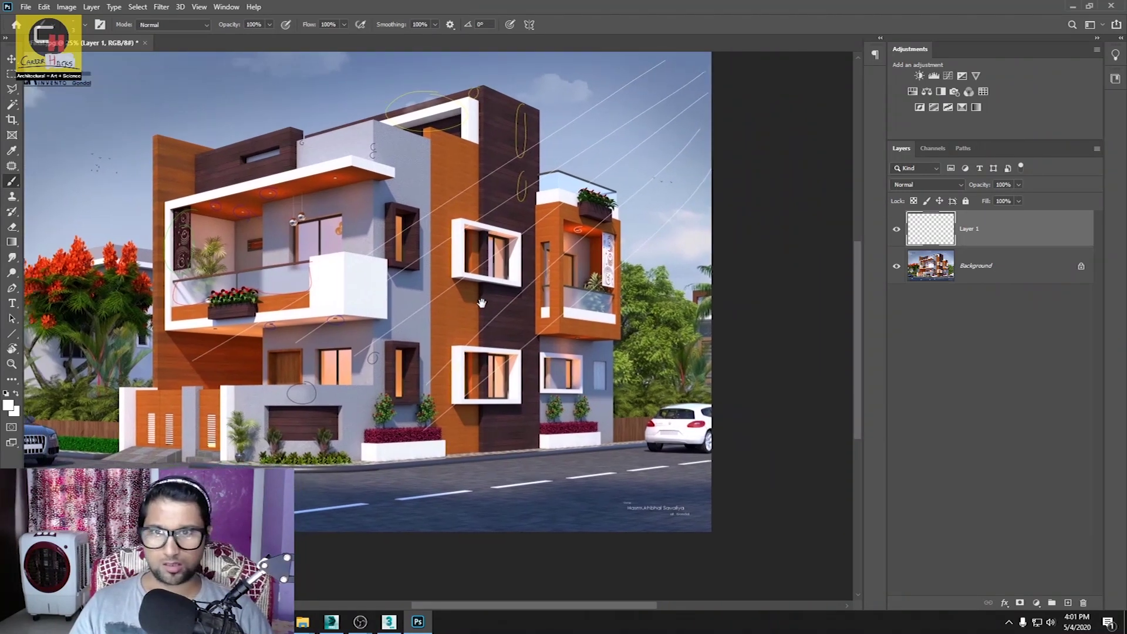
pyautogui.click(897, 230)
pyautogui.hotkey('ctrl', 'shift', 'n')
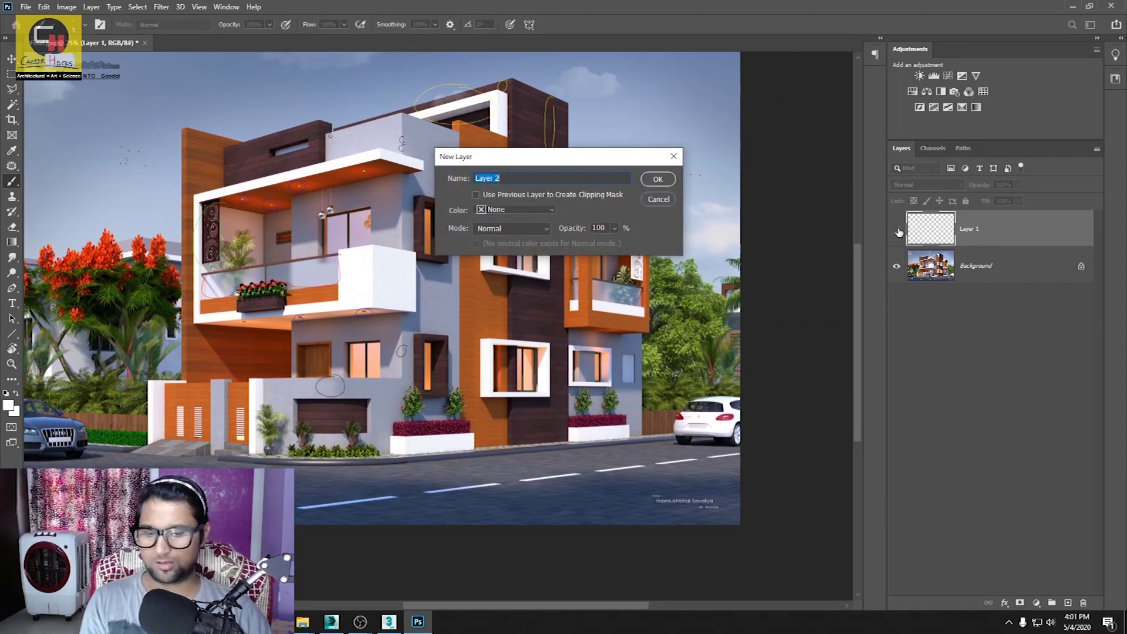
# Step: Create Layer 2, undo a stray white stroke across the road, and zoom out
pyautogui.press('Return')
pyautogui.moveTo(349, 288); pyautogui.dragTo(340, 273)
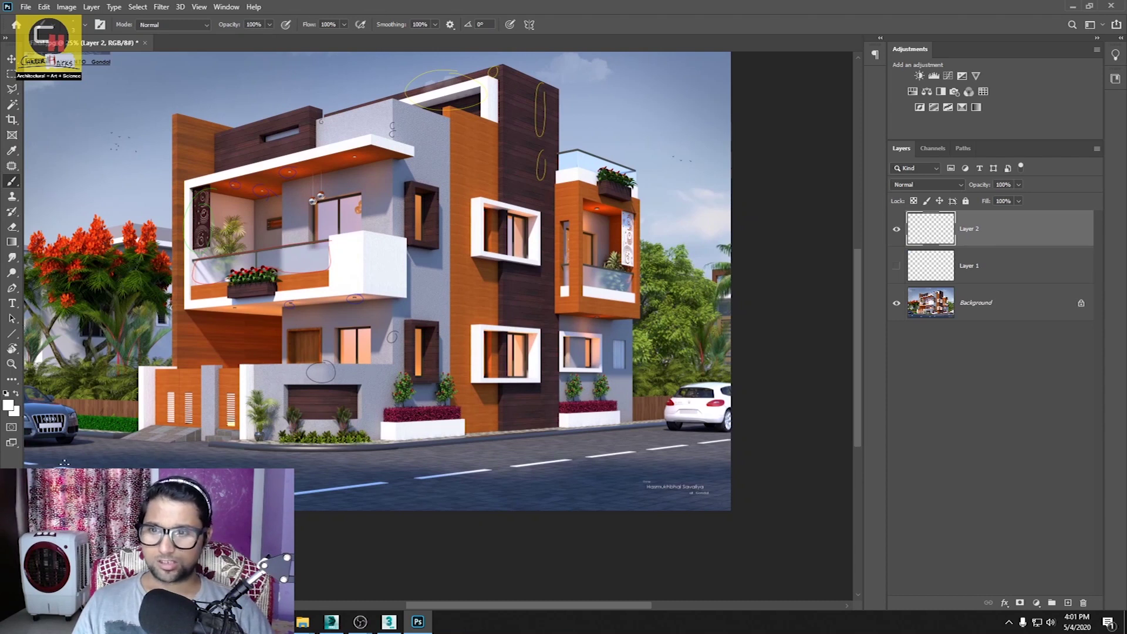
pyautogui.moveTo(43, 462); pyautogui.dragTo(772, 492)
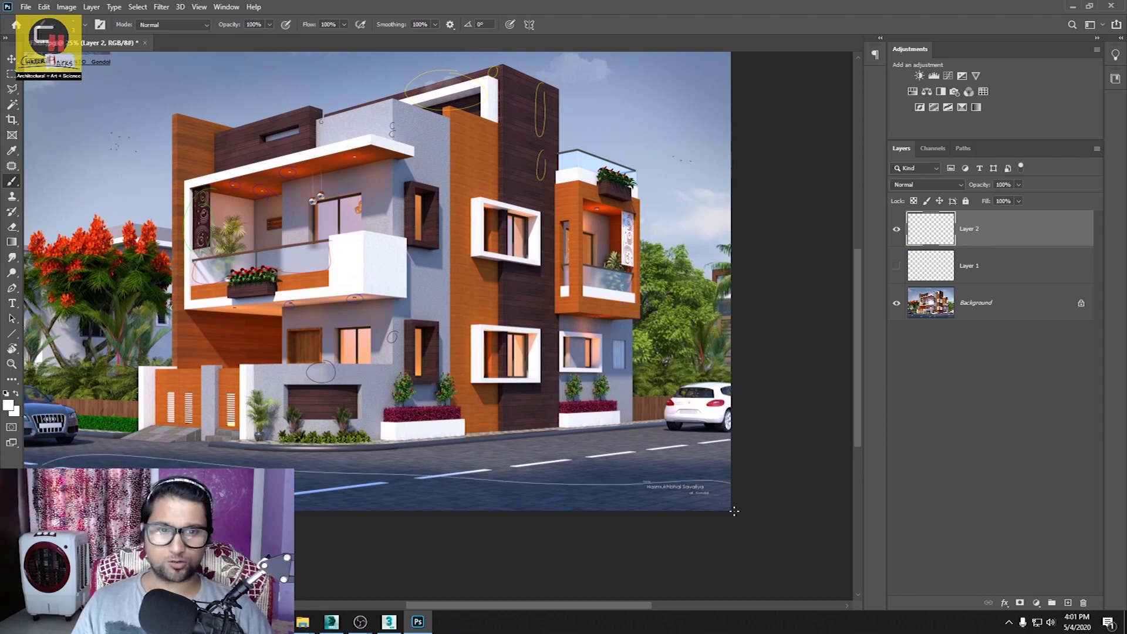
pyautogui.hotkey('ctrl', 'z')
pyautogui.hotkey('ctrl', '-')
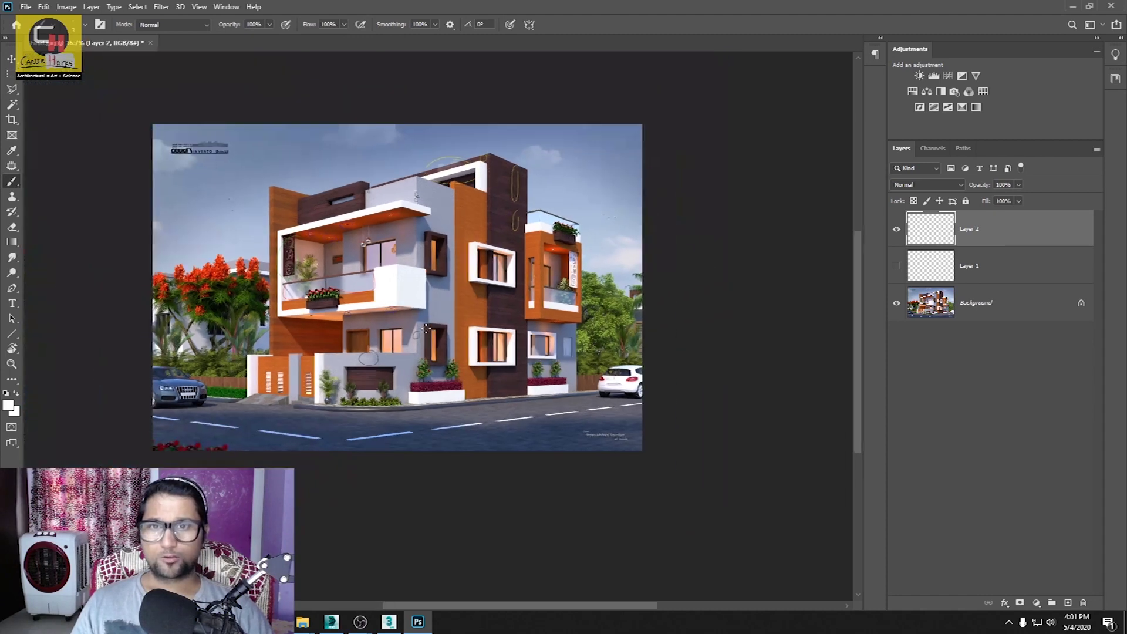
# Step: Draw five straight white lines converging from the image top toward the road
pyautogui.keyDown('shift'); pyautogui.click(397, 413); pyautogui.keyUp('shift')
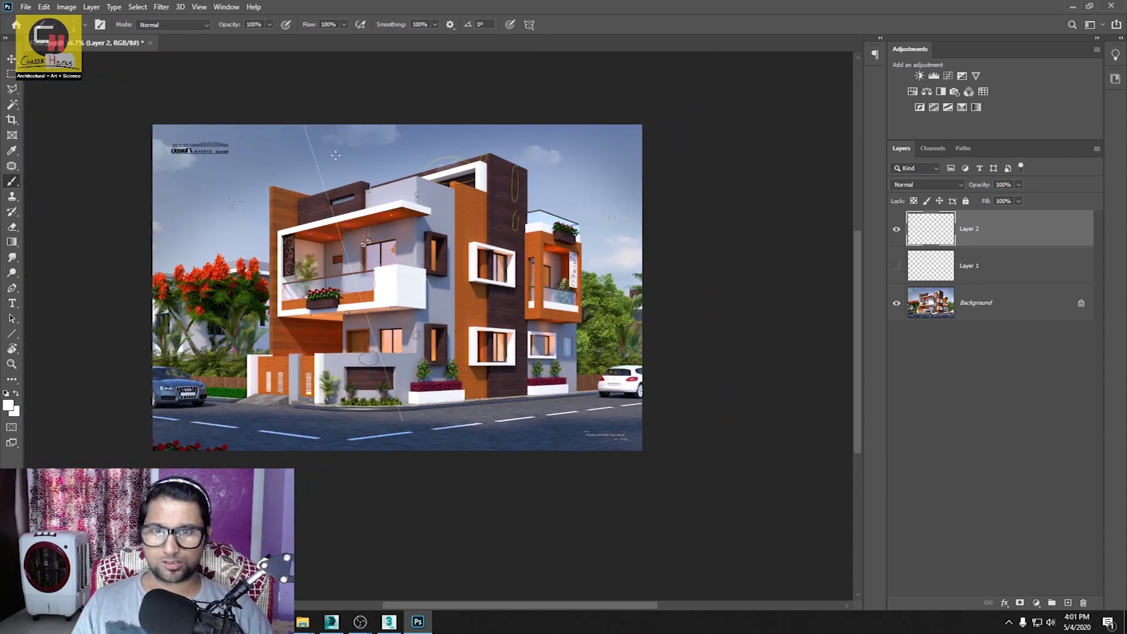
pyautogui.keyDown('shift'); pyautogui.click(458, 411); pyautogui.keyUp('shift')
pyautogui.keyDown('shift'); pyautogui.click(491, 410); pyautogui.keyUp('shift')
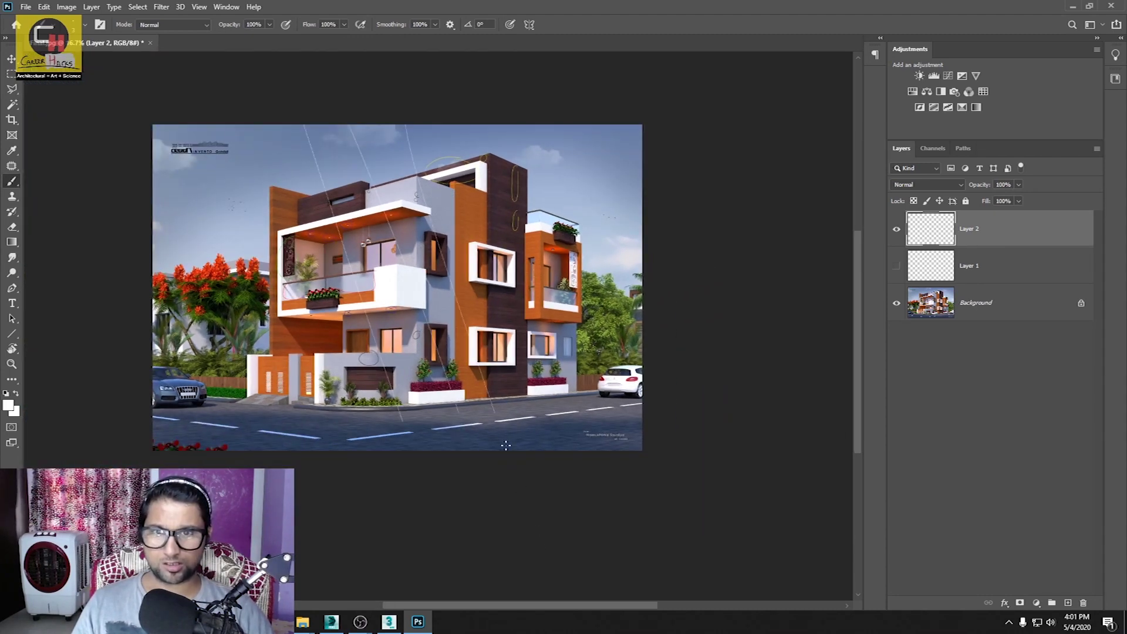
pyautogui.keyDown('shift'); pyautogui.click(441, 559); pyautogui.keyUp('shift')
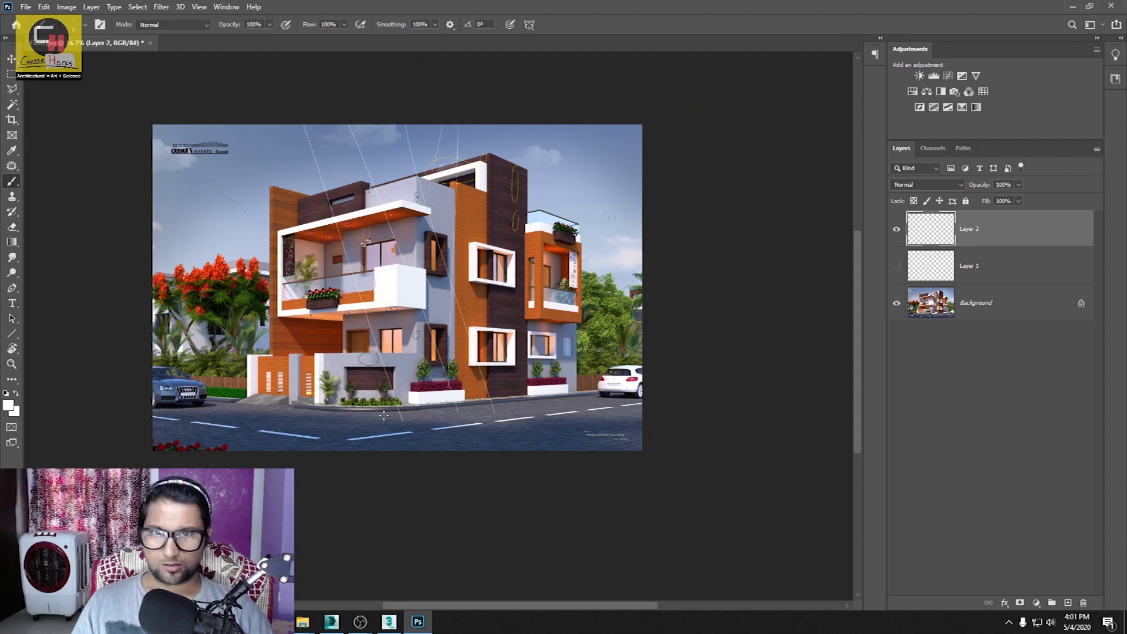
pyautogui.keyDown('shift'); pyautogui.click(388, 485); pyautogui.keyUp('shift')
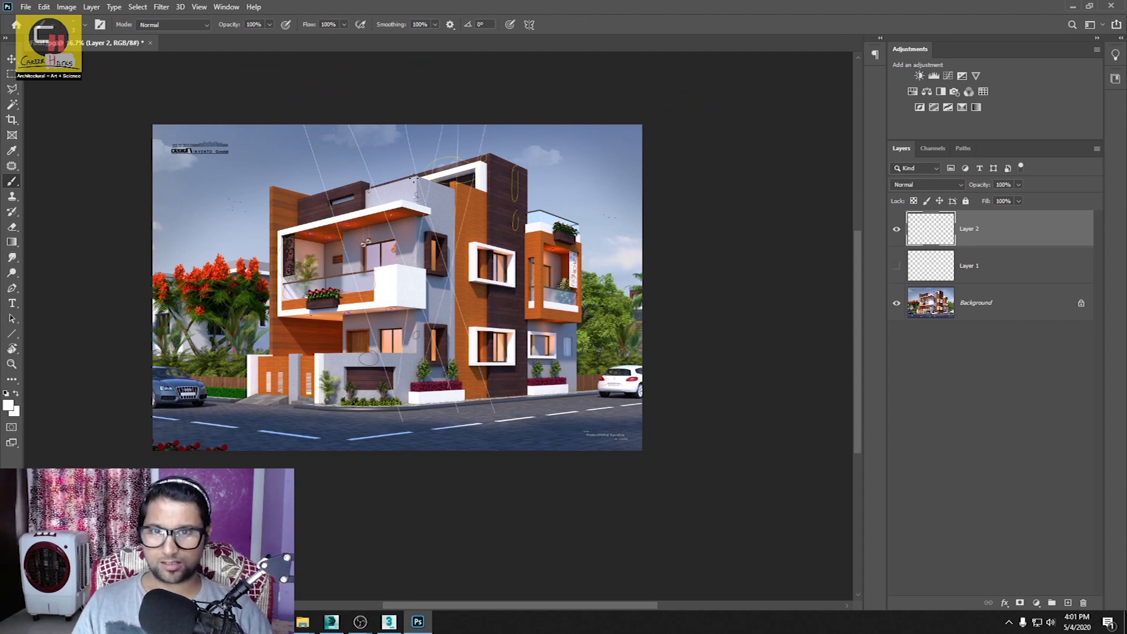
pyautogui.hotkey('ctrl', '+')
pyautogui.hotkey('ctrl', '+')
pyautogui.moveTo(430, 419); pyautogui.dragTo(394, 414)
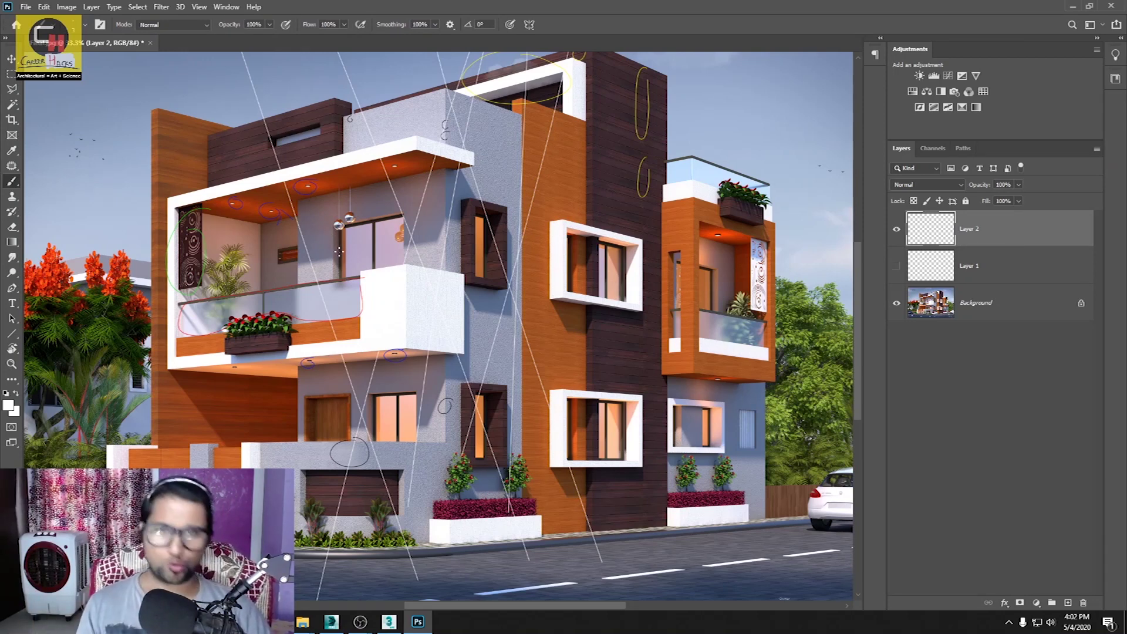
# Step: Pan to the house's left side and zoom to 100% on the lower balcony planter
pyautogui.moveTo(494, 360); pyautogui.dragTo(579, 307)
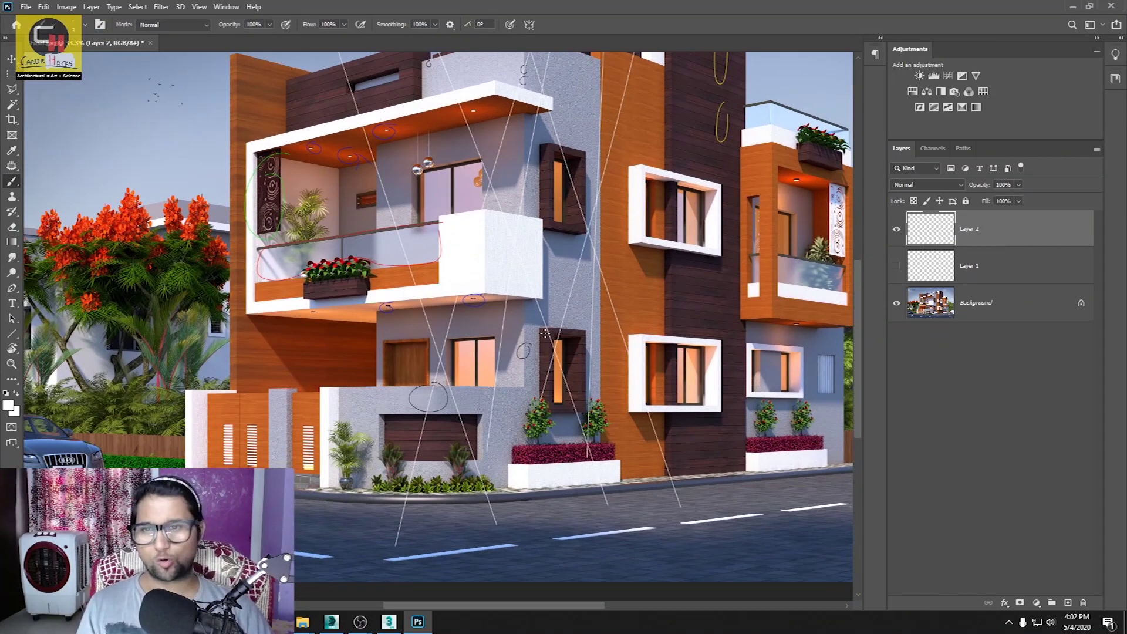
pyautogui.keyDown('ctrl'); pyautogui.click(278, 337); pyautogui.keyUp('ctrl')
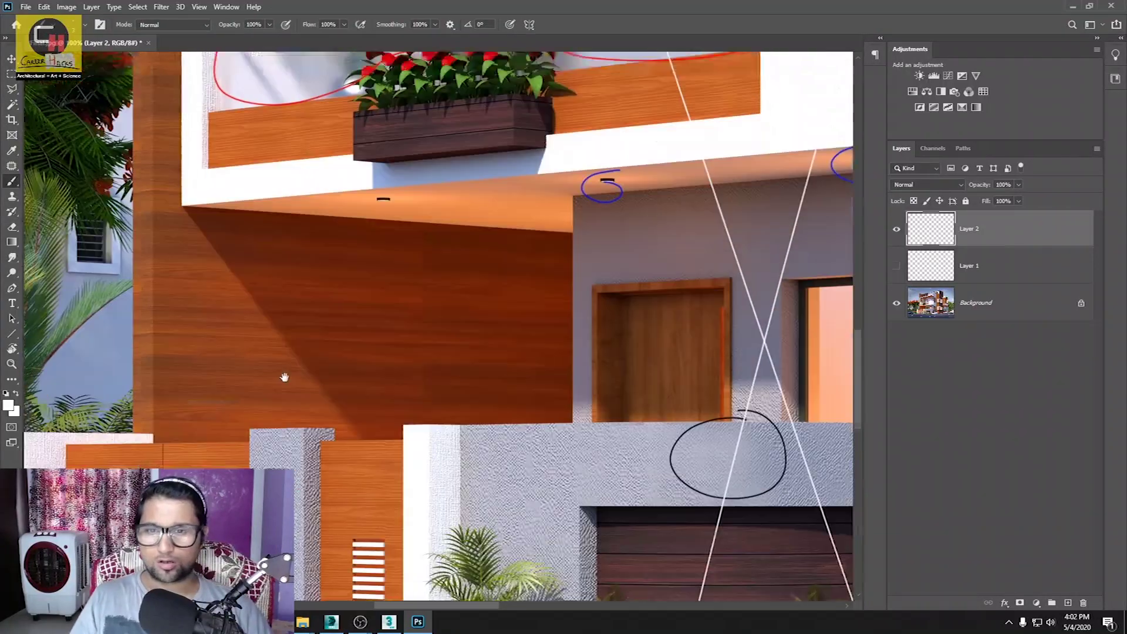
# Step: Circle the entrance gate doors with a white loop
pyautogui.moveTo(285, 469); pyautogui.dragTo(287, 164)
pyautogui.moveTo(176, 292); pyautogui.dragTo(374, 310)
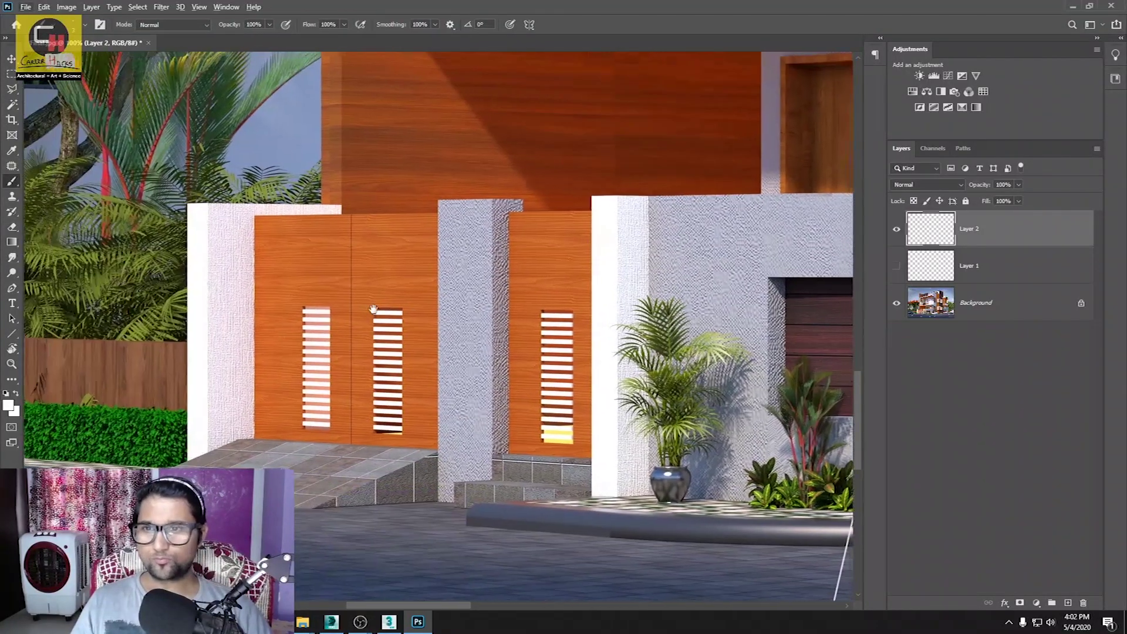
pyautogui.moveTo(293, 270); pyautogui.dragTo(361, 383)
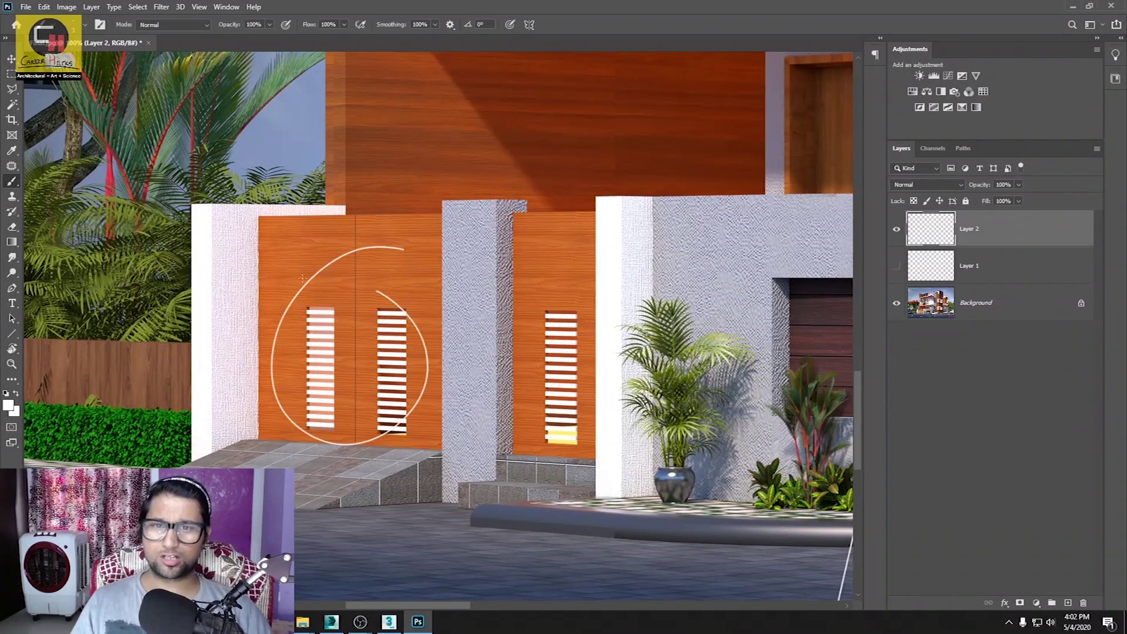
pyautogui.keyDown('alt'); pyautogui.scroll(-2, 361, 383); pyautogui.keyUp('alt')
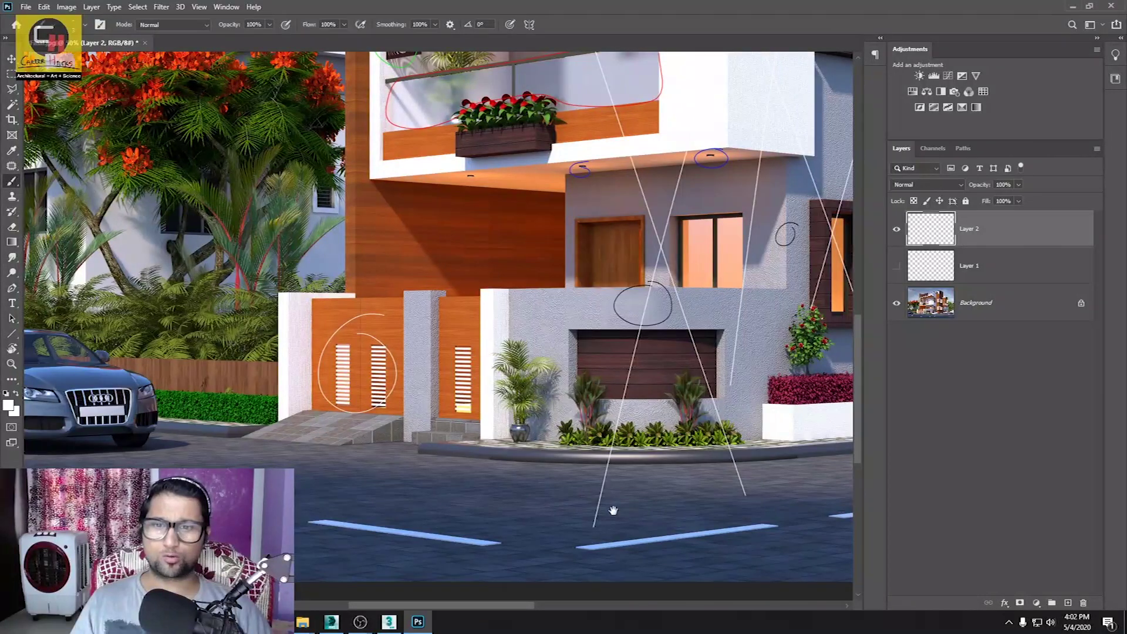
# Step: Zoom onto the road in front and circle the end of the road stripe in white
pyautogui.moveTo(613, 511); pyautogui.dragTo(277, 411)
pyautogui.click(520, 441)
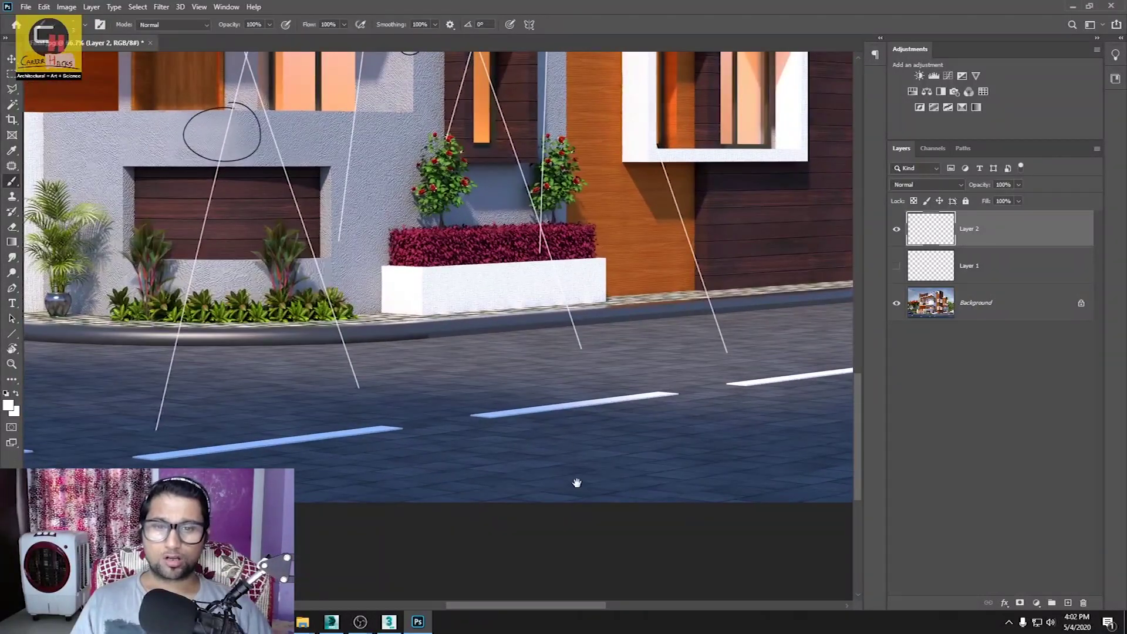
pyautogui.hotkey('ctrl', '+')
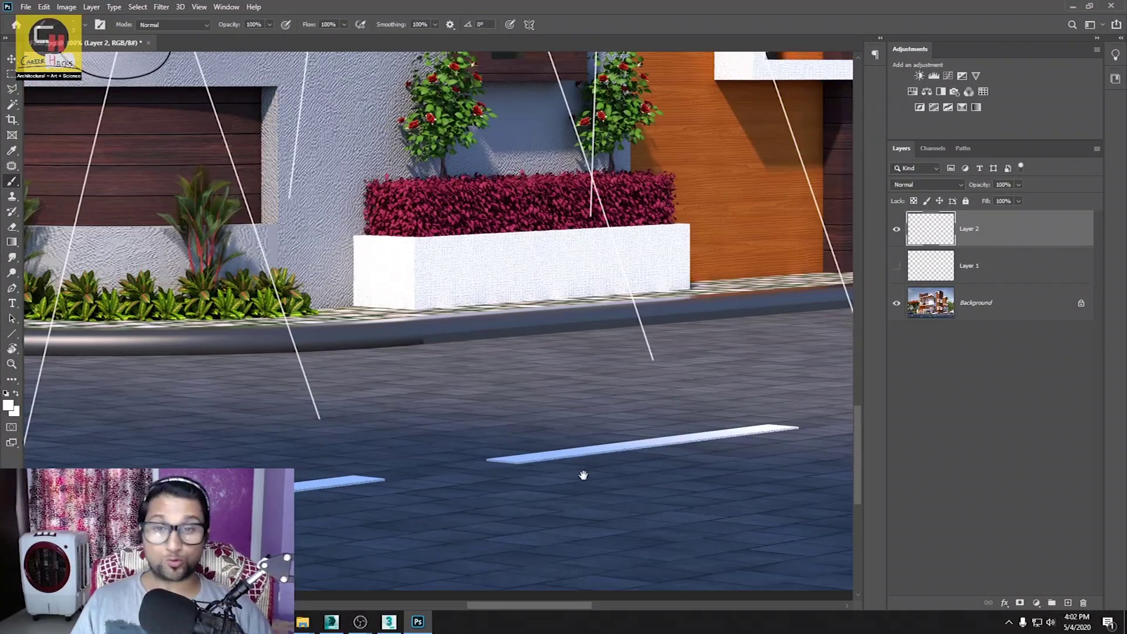
pyautogui.keyDown('ctrl'); pyautogui.hscroll(-5, 584, 470); pyautogui.keyUp('ctrl')
pyautogui.hotkey('ctrl', '-')
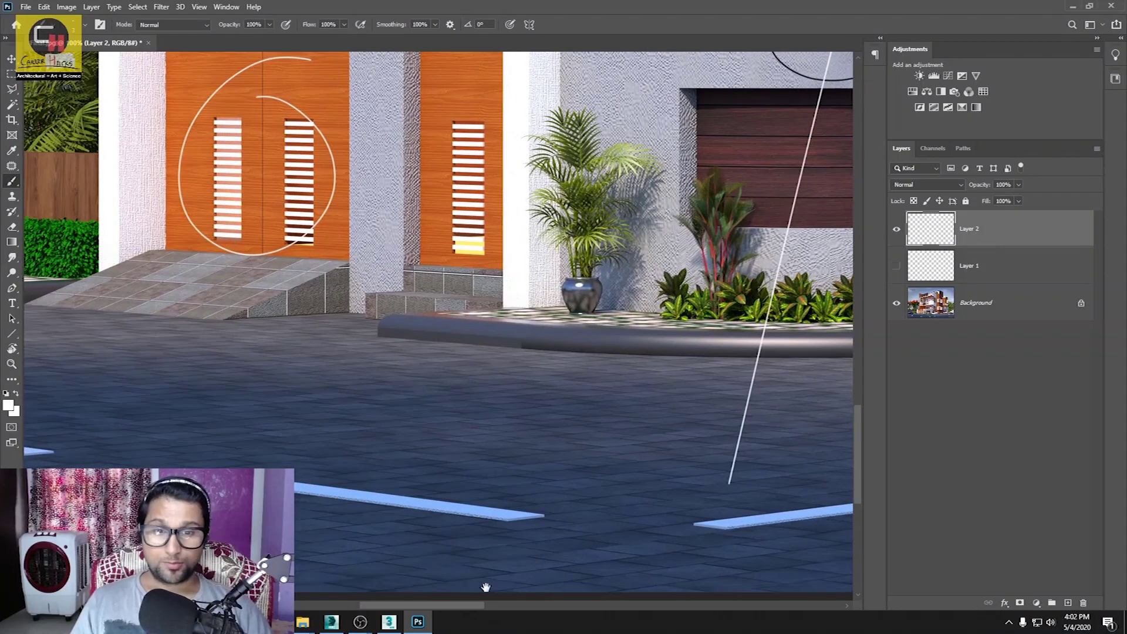
pyautogui.moveTo(491, 470)
pyautogui.mouseDown()
pyautogui.moveTo(617, 453)
pyautogui.moveTo(615, 415)
pyautogui.mouseUp()
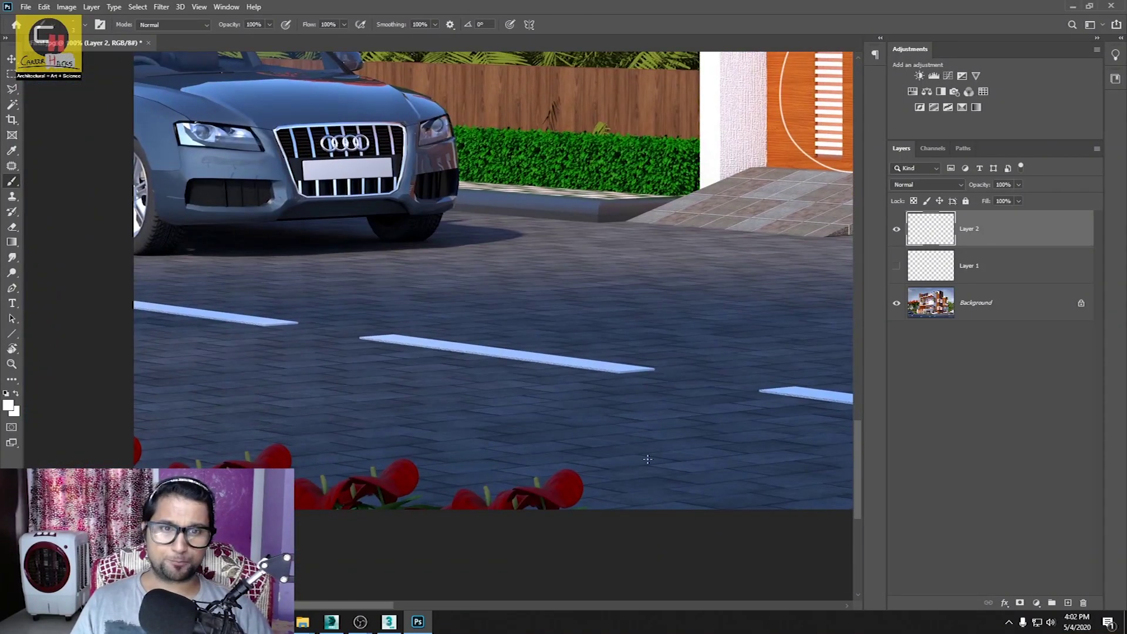
pyautogui.moveTo(646, 457)
pyautogui.mouseDown()
pyautogui.moveTo(423, 370)
pyautogui.moveTo(513, 375)
pyautogui.moveTo(615, 356)
pyautogui.moveTo(333, 366)
pyautogui.mouseUp()
pyautogui.moveTo(664, 287); pyautogui.dragTo(668, 292)
# Step: Loop the left and middle road stripes in white
pyautogui.keyDown('alt'); pyautogui.scroll(-1, 335, 344); pyautogui.keyUp('alt')
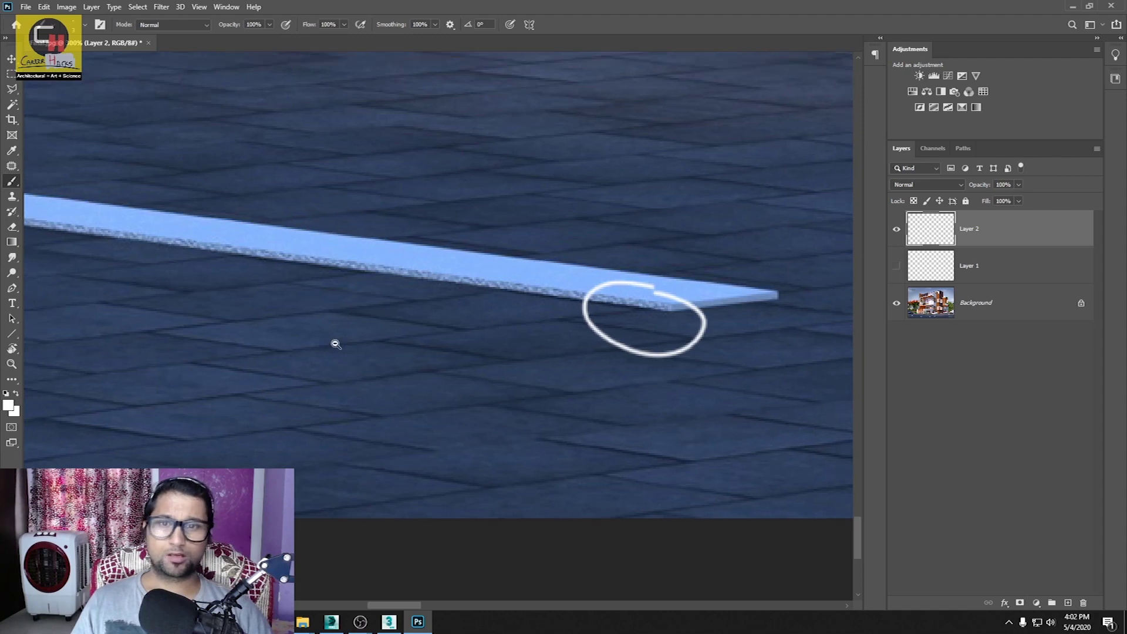
pyautogui.keyDown('alt'); pyautogui.scroll(-3, 335, 344); pyautogui.keyUp('alt')
pyautogui.moveTo(597, 382); pyautogui.dragTo(405, 374)
pyautogui.moveTo(601, 345); pyautogui.dragTo(569, 344)
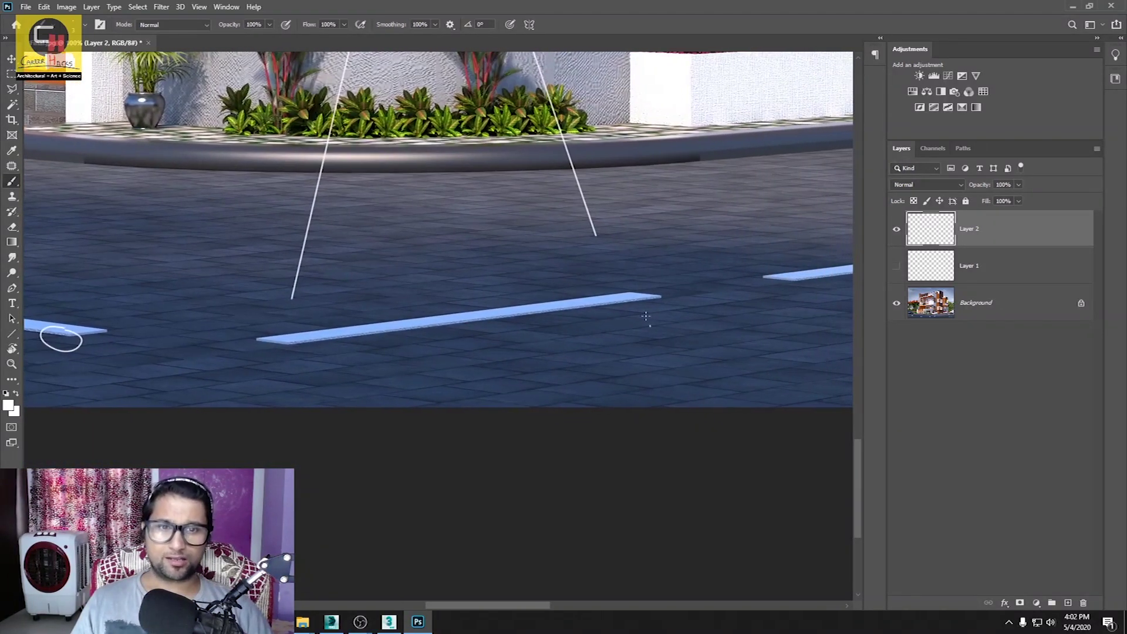
pyautogui.moveTo(649, 320)
pyautogui.mouseDown()
pyautogui.moveTo(566, 294)
pyautogui.moveTo(496, 378)
pyautogui.mouseUp()
pyautogui.moveTo(710, 329); pyautogui.dragTo(245, 392)
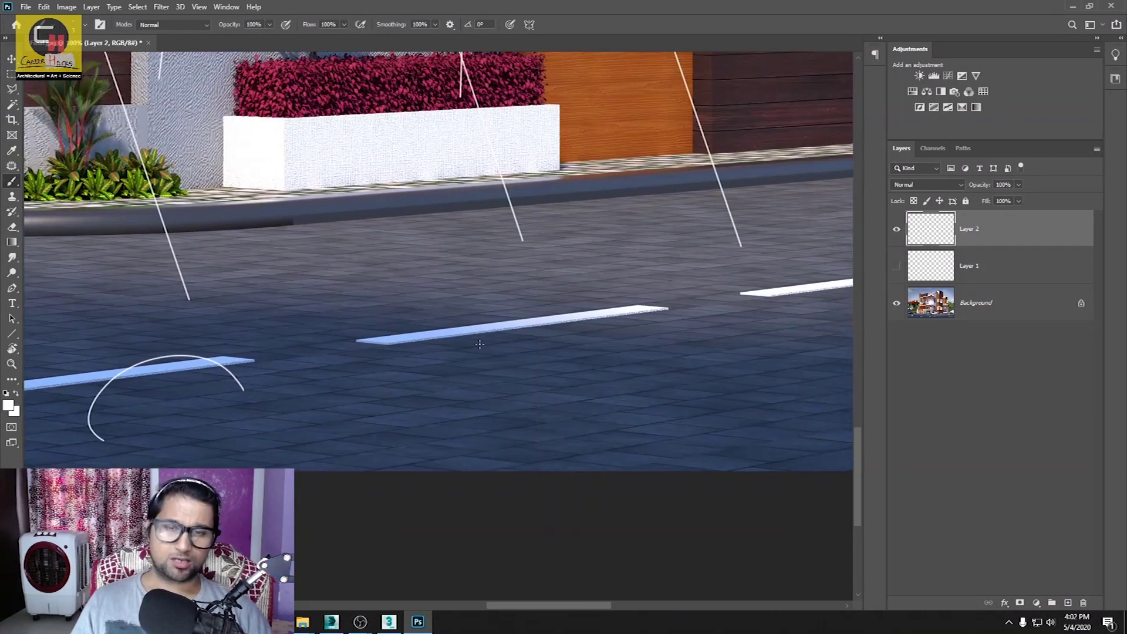
pyautogui.moveTo(573, 346); pyautogui.dragTo(524, 347)
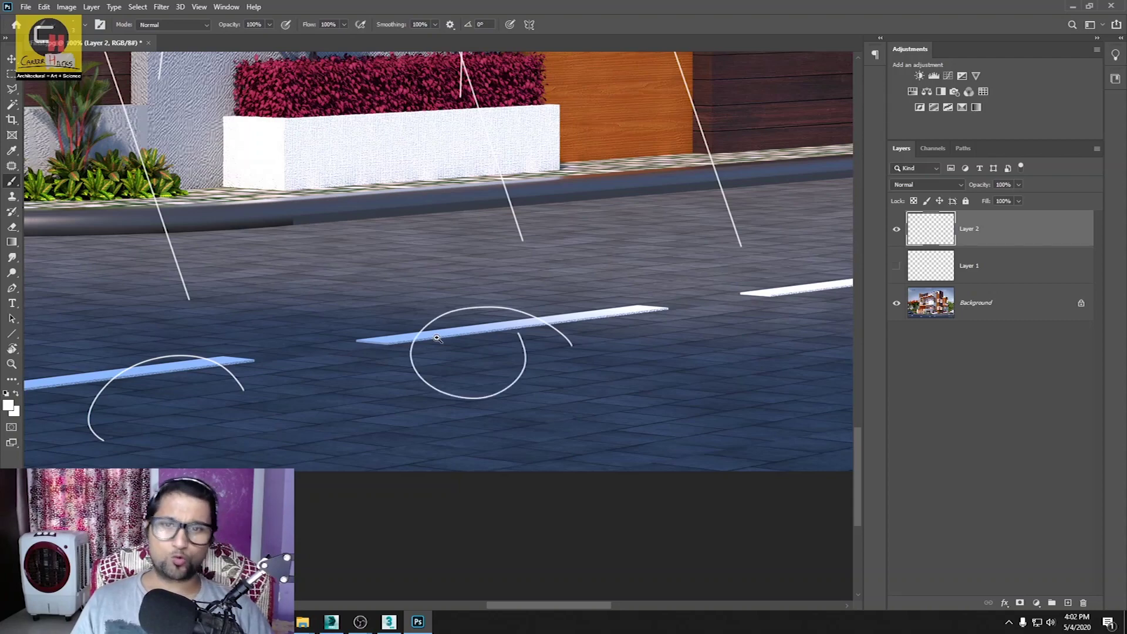
# Step: Scribble white loops over the curb beside the white planter, then zoom out
pyautogui.keyDown('alt'); pyautogui.scroll(5, 441, 323); pyautogui.keyUp('alt')
pyautogui.keyDown('alt'); pyautogui.scroll(-6, 454, 350); pyautogui.keyUp('alt')
pyautogui.keyDown('alt'); pyautogui.scroll(-4, 454, 350); pyautogui.keyUp('alt')
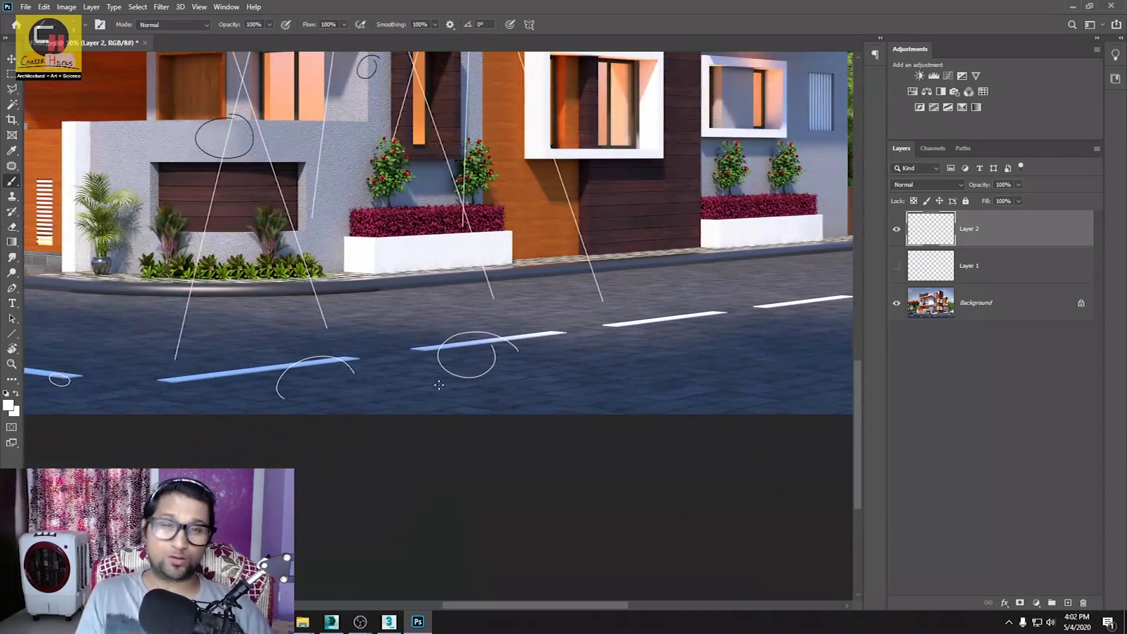
pyautogui.keyDown('alt'); pyautogui.scroll(3, 552, 266); pyautogui.keyUp('alt')
pyautogui.keyDown('alt'); pyautogui.scroll(3, 551, 267); pyautogui.keyUp('alt')
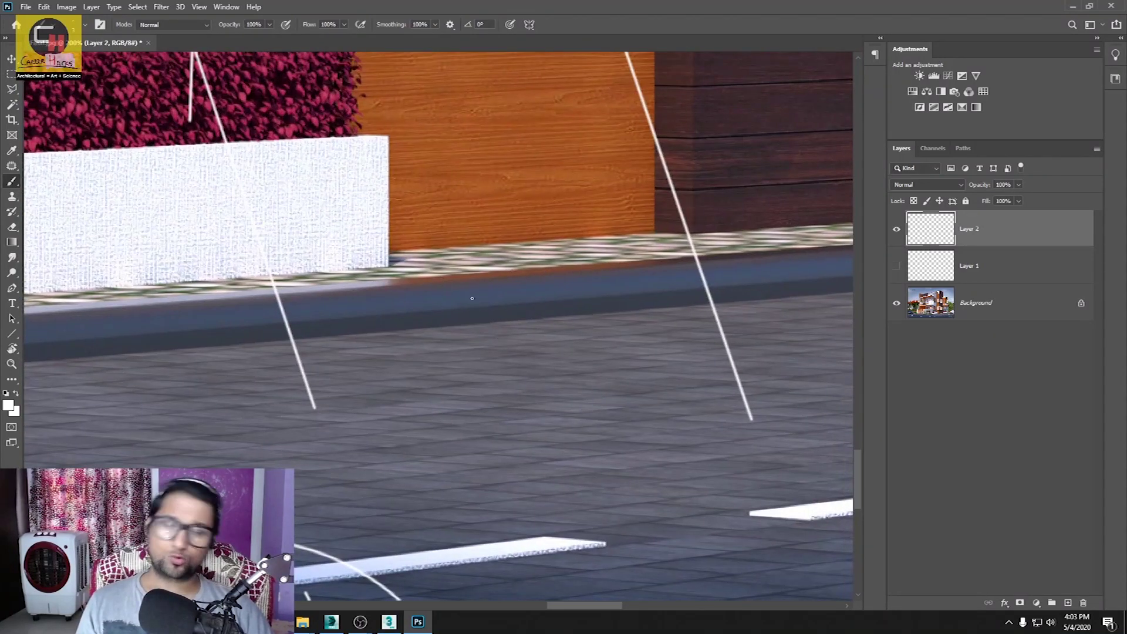
pyautogui.moveTo(529, 251)
pyautogui.mouseDown()
pyautogui.moveTo(512, 307)
pyautogui.moveTo(423, 248)
pyautogui.mouseUp()
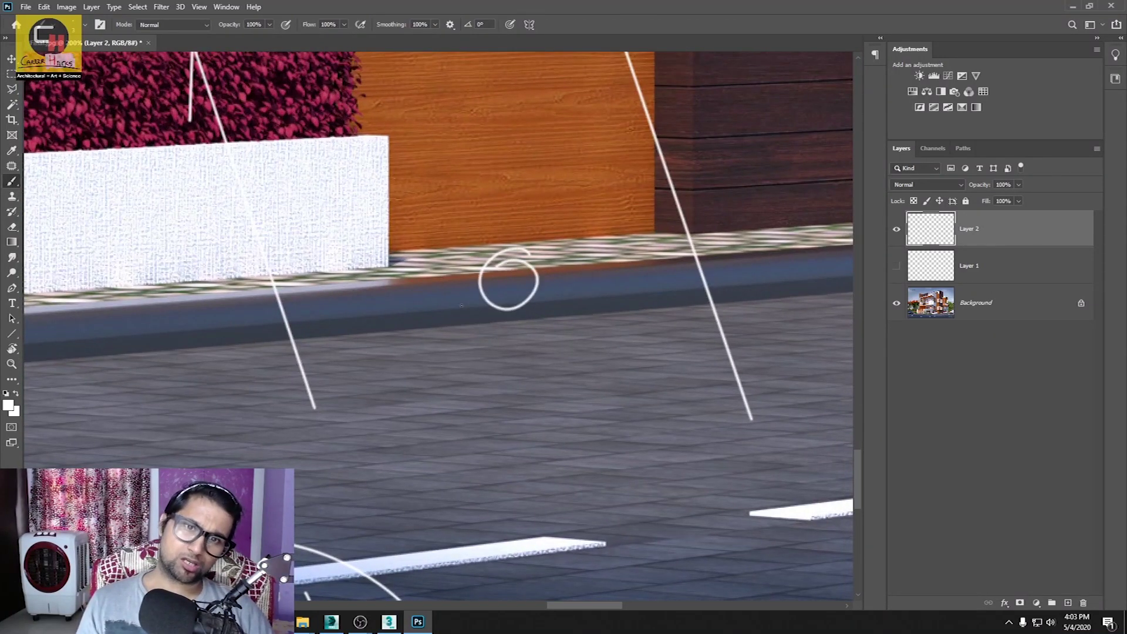
pyautogui.moveTo(366, 285); pyautogui.dragTo(363, 271)
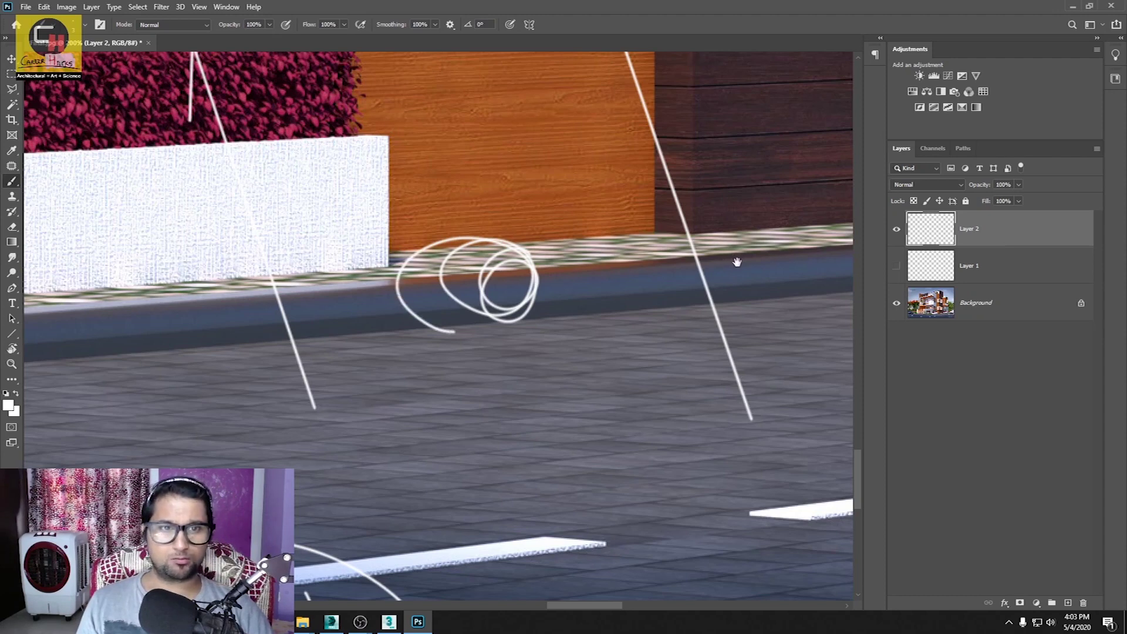
pyautogui.moveTo(738, 261); pyautogui.dragTo(430, 271)
pyautogui.keyDown('alt'); pyautogui.click(375, 284); pyautogui.keyUp('alt')
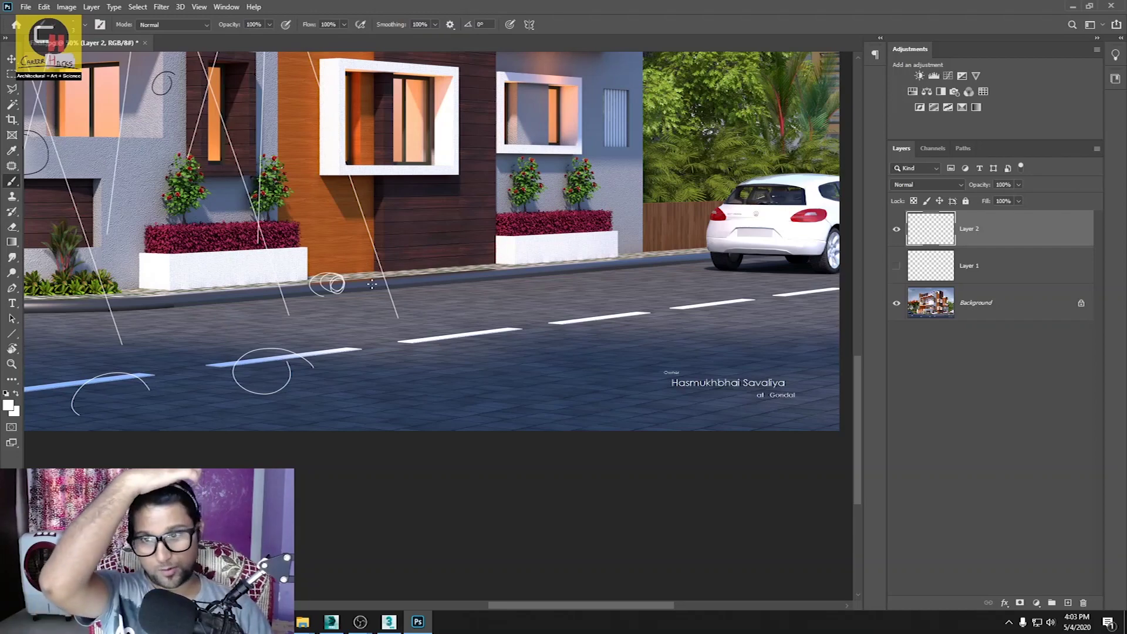
pyautogui.moveTo(240, 319); pyautogui.dragTo(476, 312)
# Step: Pan across the planters, parked car and curb to review the white markings
pyautogui.keyDown('alt'); pyautogui.scroll(2, 477, 312); pyautogui.keyUp('alt')
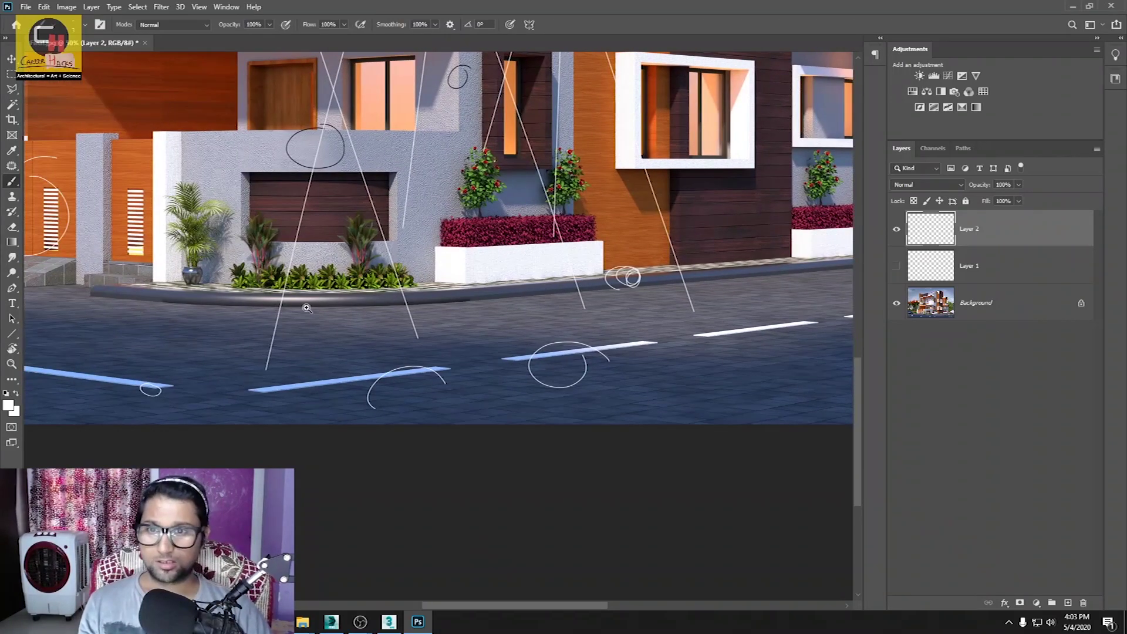
pyautogui.keyDown('alt'); pyautogui.scroll(1, 317, 317); pyautogui.keyUp('alt')
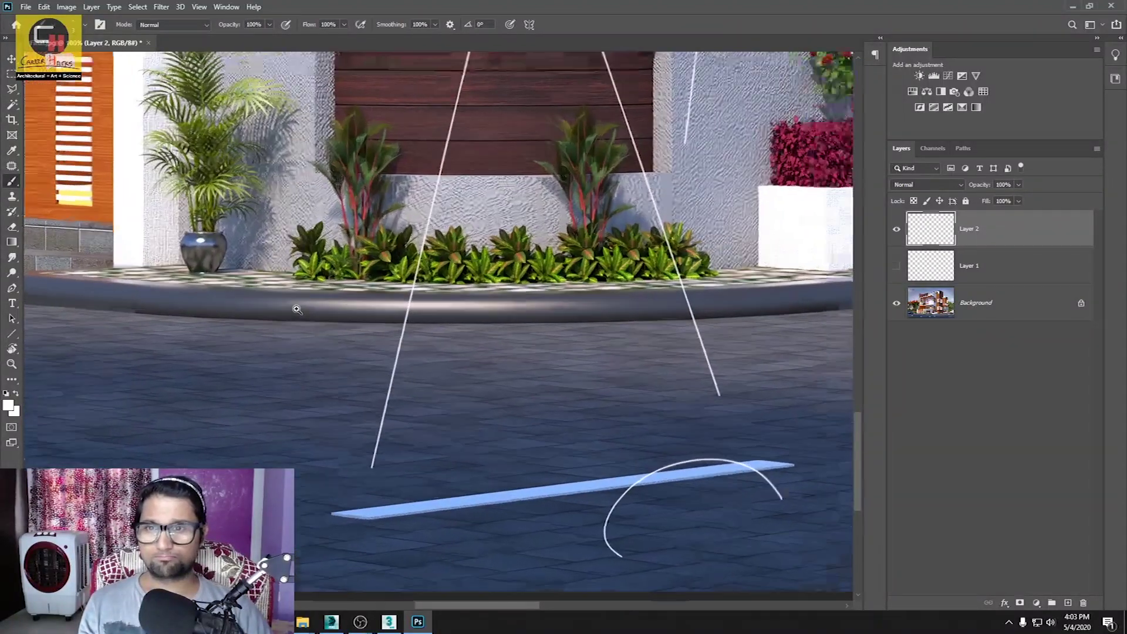
pyautogui.keyDown('alt'); pyautogui.scroll(1, 252, 295); pyautogui.keyUp('alt')
pyautogui.moveTo(251, 295); pyautogui.dragTo(471, 303)
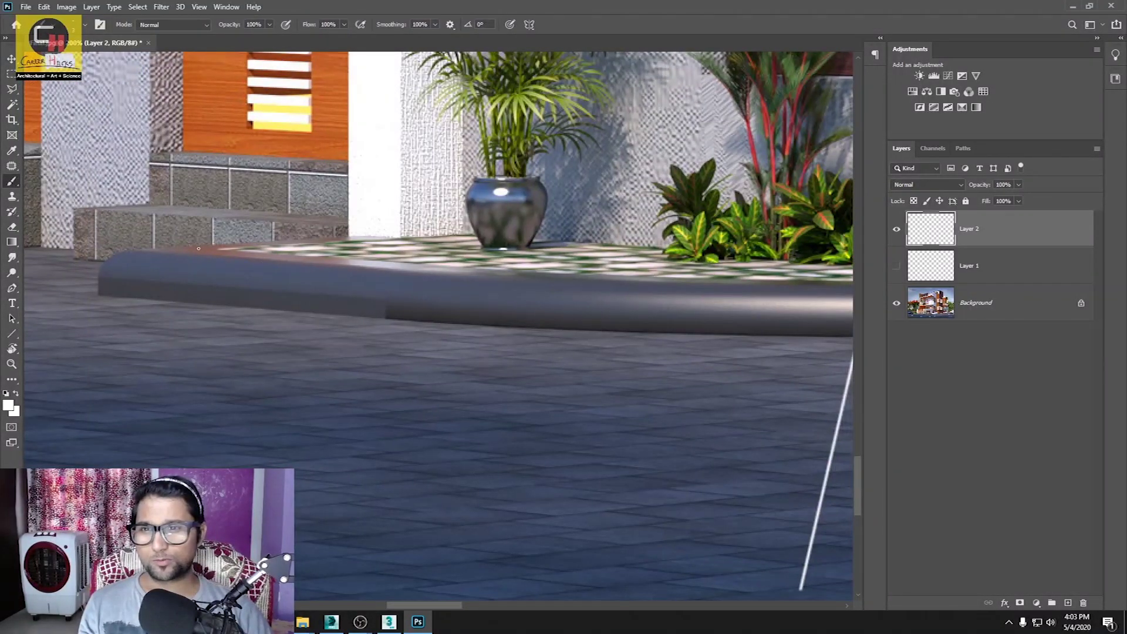
pyautogui.keyDown('alt'); pyautogui.scroll(-2, 624, 299); pyautogui.keyUp('alt')
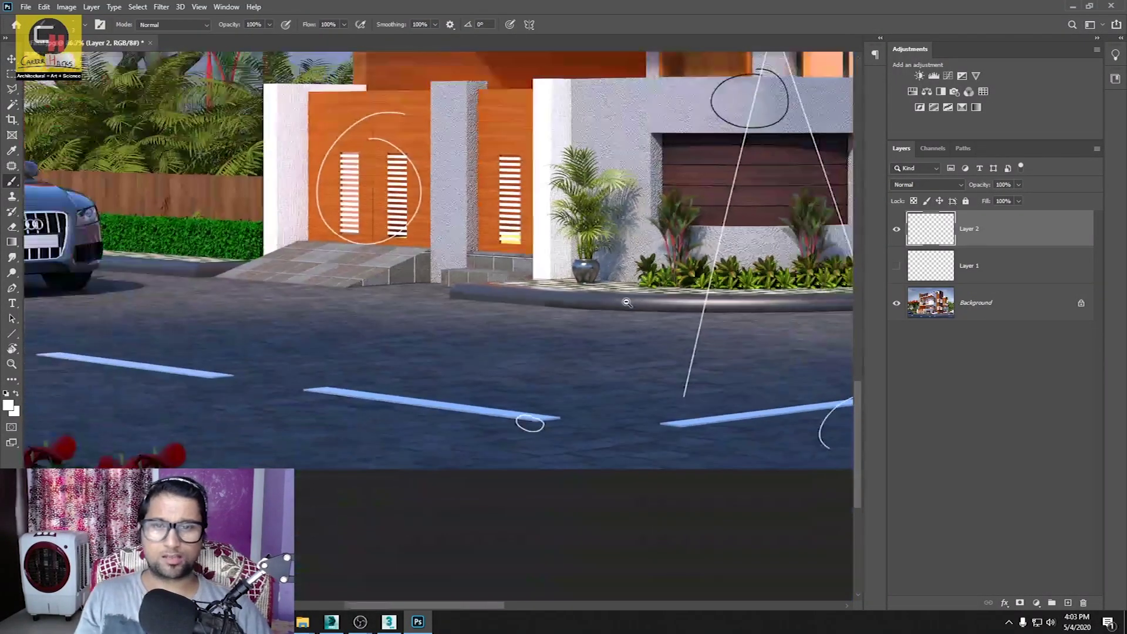
pyautogui.keyDown('alt'); pyautogui.scroll(-1, 554, 340); pyautogui.keyUp('alt')
pyautogui.keyDown('alt'); pyautogui.scroll(-1, 461, 348); pyautogui.keyUp('alt')
pyautogui.hscroll(3, 416, 365)
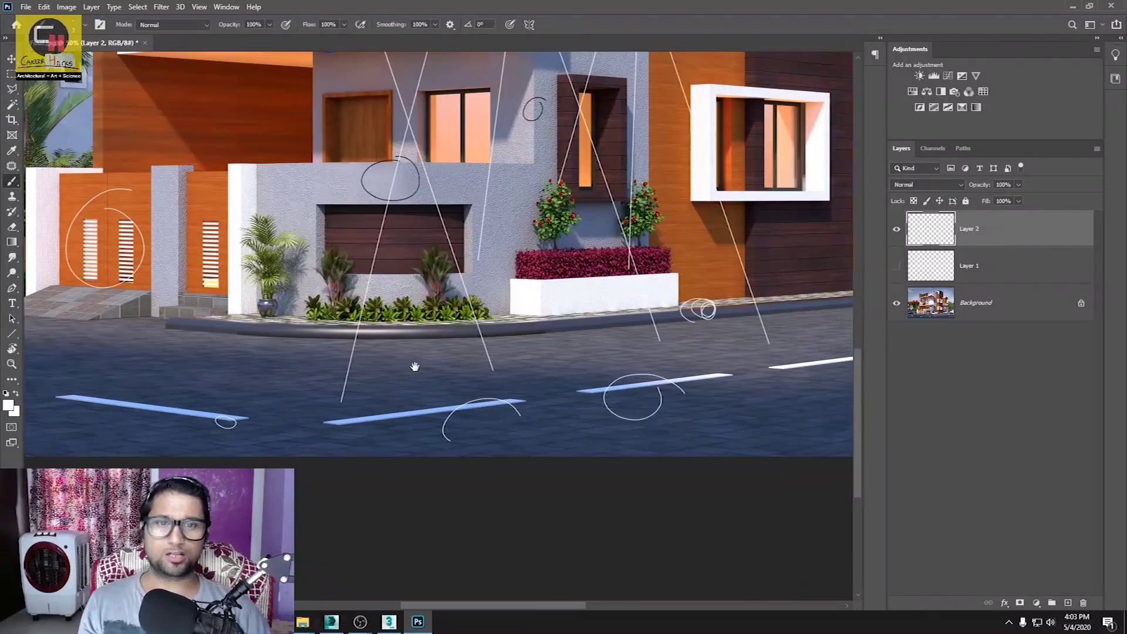
pyautogui.hscroll(1, 387, 363)
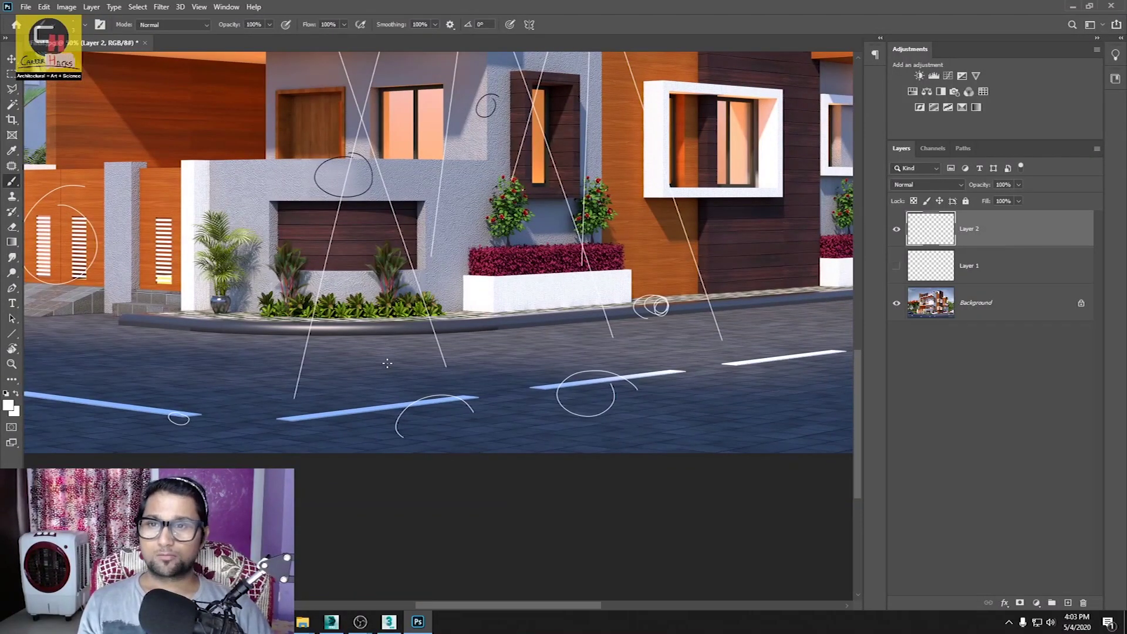
pyautogui.moveTo(715, 351)
pyautogui.mouseDown()
pyautogui.moveTo(377, 336)
pyautogui.moveTo(440, 335)
pyautogui.mouseUp()
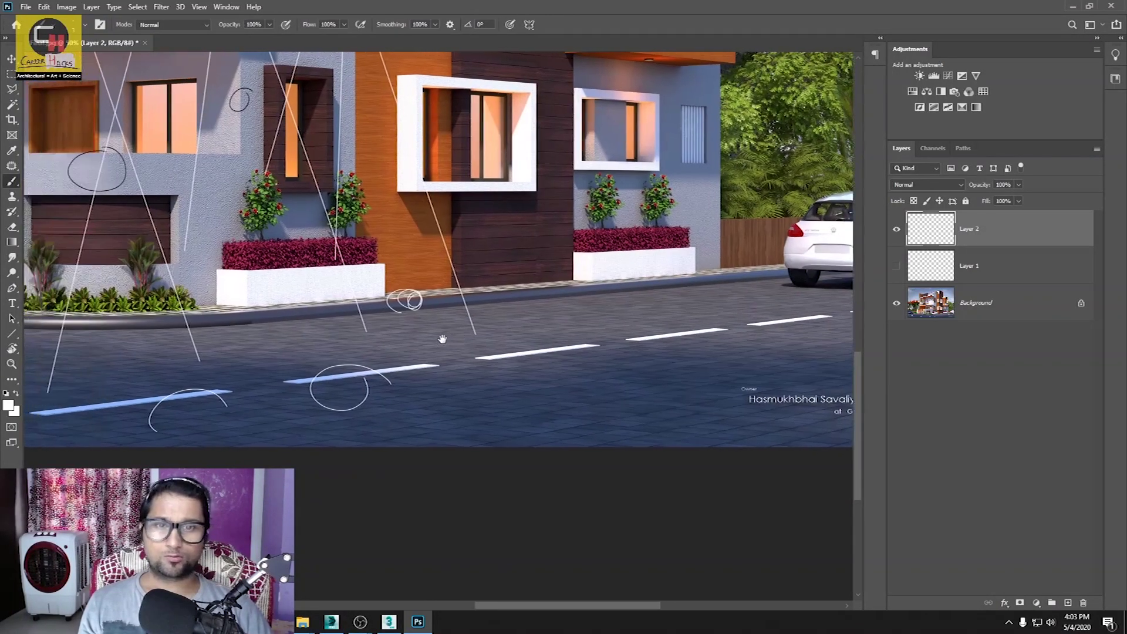
pyautogui.keyDown('alt'); pyautogui.scroll(1, 423, 305); pyautogui.keyUp('alt')
pyautogui.keyDown('alt'); pyautogui.scroll(2, 404, 271); pyautogui.keyUp('alt')
pyautogui.moveTo(404, 270); pyautogui.dragTo(449, 308)
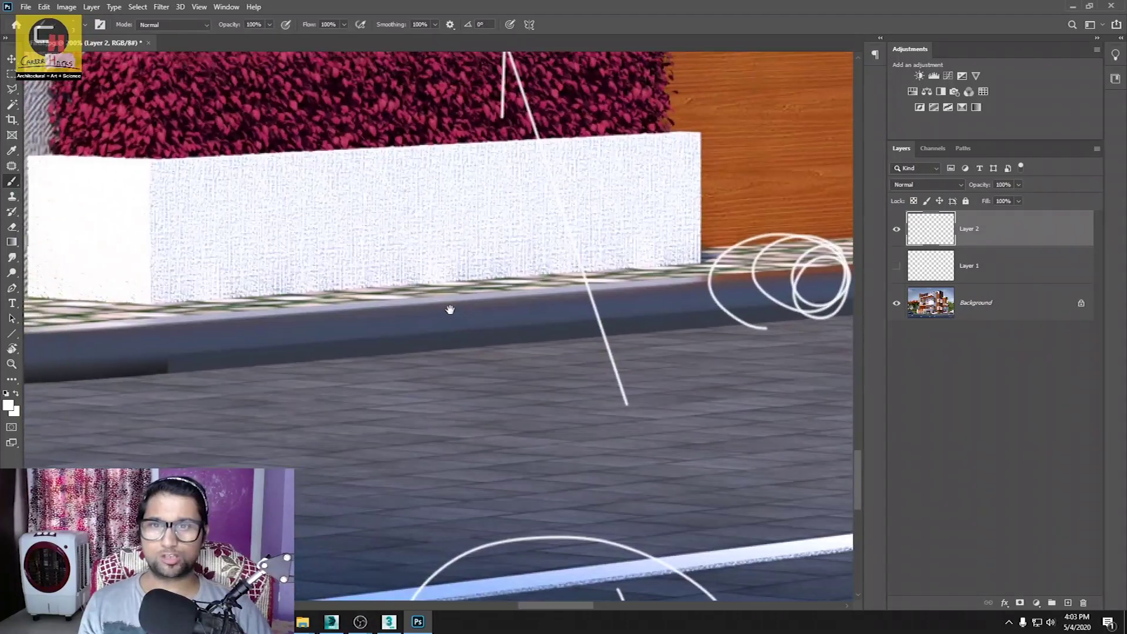
pyautogui.keyDown('alt'); pyautogui.scroll(1, 350, 284); pyautogui.keyUp('alt')
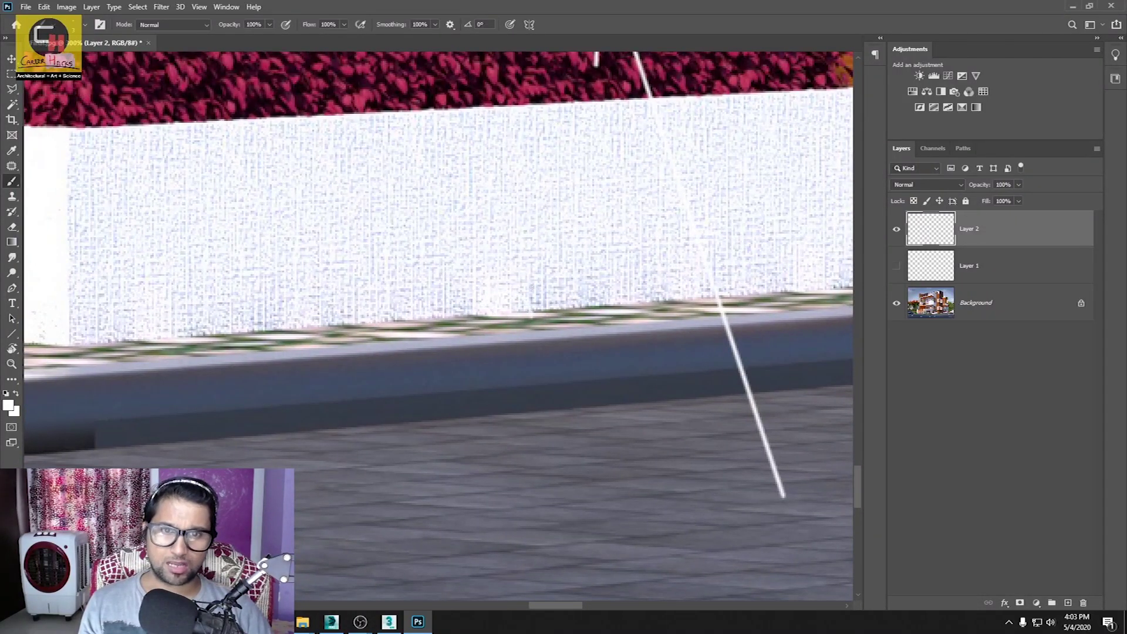
pyautogui.click(7, 407)
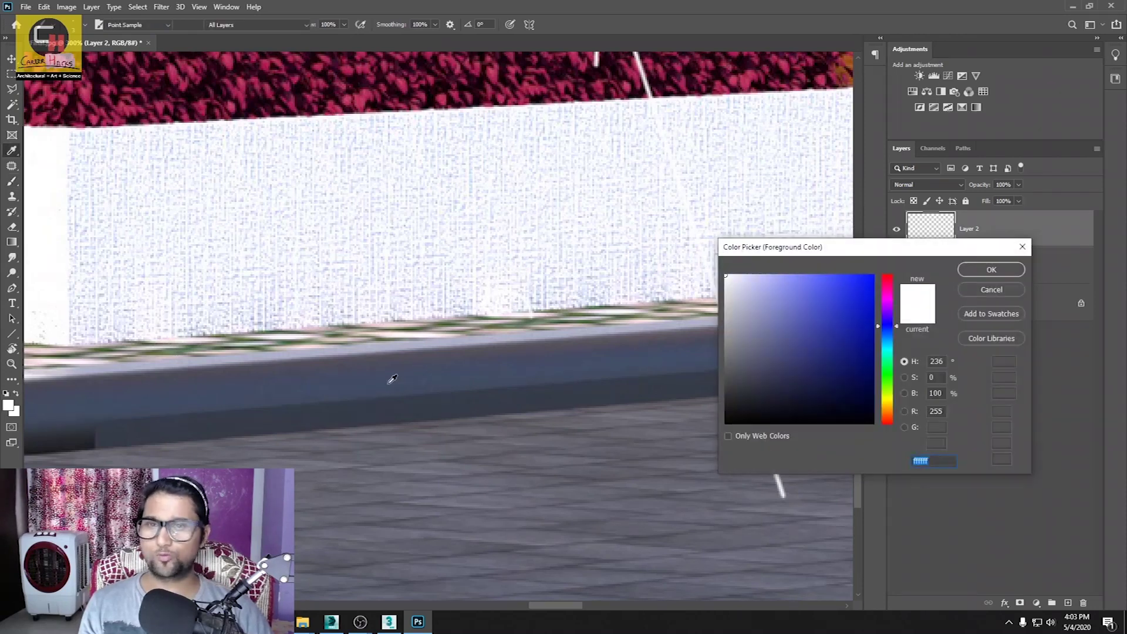
# Step: Make magenta the brush colour and draw a magenta loop on the planter corner
pyautogui.moveTo(887, 328); pyautogui.dragTo(892, 302)
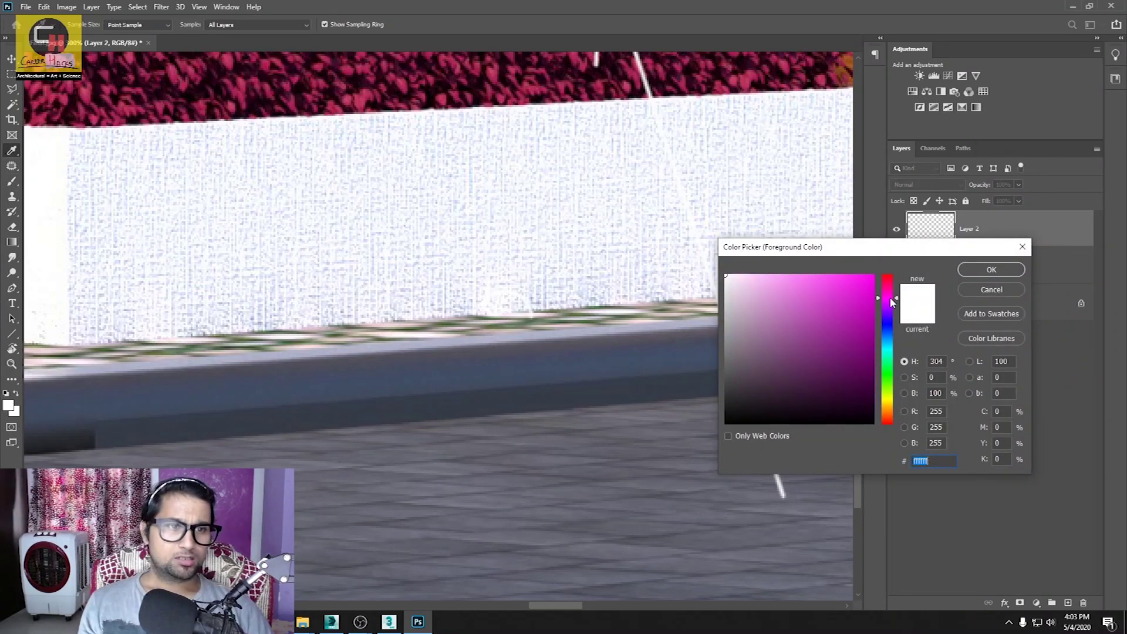
pyautogui.click(854, 309)
pyautogui.click(991, 270)
pyautogui.moveTo(546, 289); pyautogui.dragTo(496, 271)
pyautogui.moveTo(440, 303); pyautogui.dragTo(516, 279)
# Step: Circle the planter's left corner and the second planter's base in magenta
pyautogui.moveTo(291, 320); pyautogui.dragTo(473, 337)
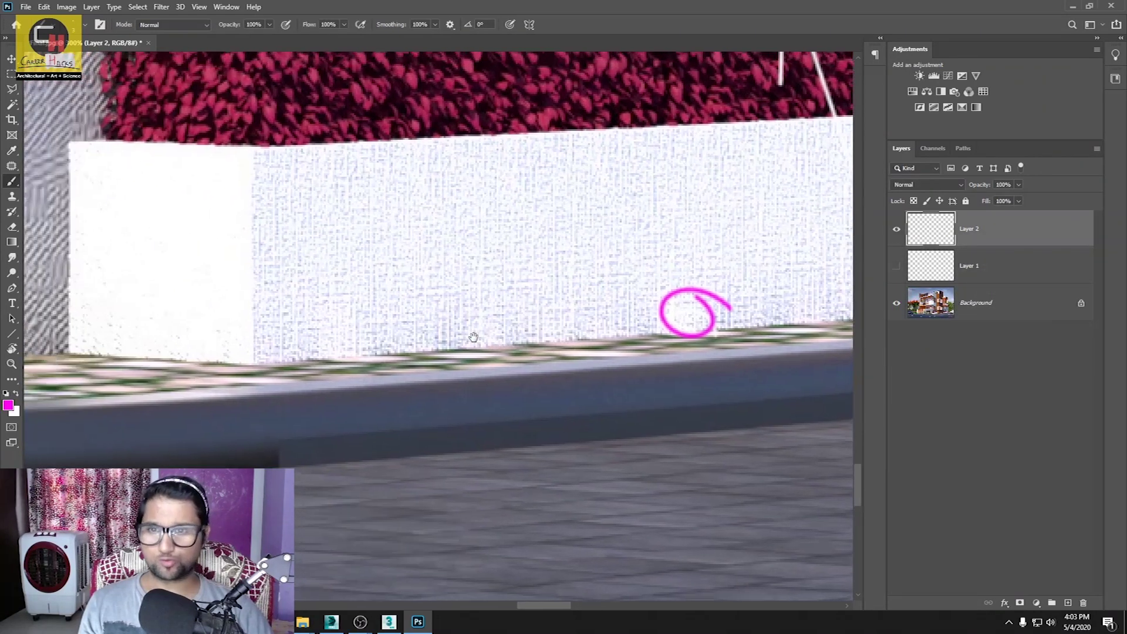
pyautogui.moveTo(222, 385); pyautogui.dragTo(136, 411)
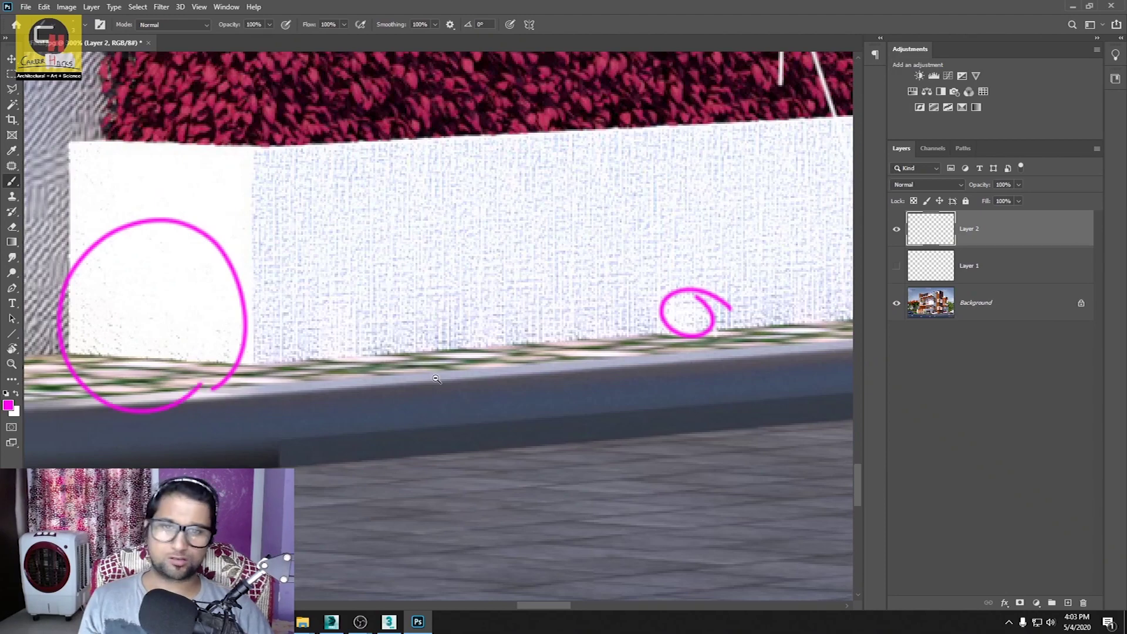
pyautogui.keyDown('alt'); pyautogui.scroll(-1, 228, 404); pyautogui.keyUp('alt')
pyautogui.moveTo(487, 371); pyautogui.dragTo(185, 404)
pyautogui.moveTo(717, 314); pyautogui.dragTo(284, 360)
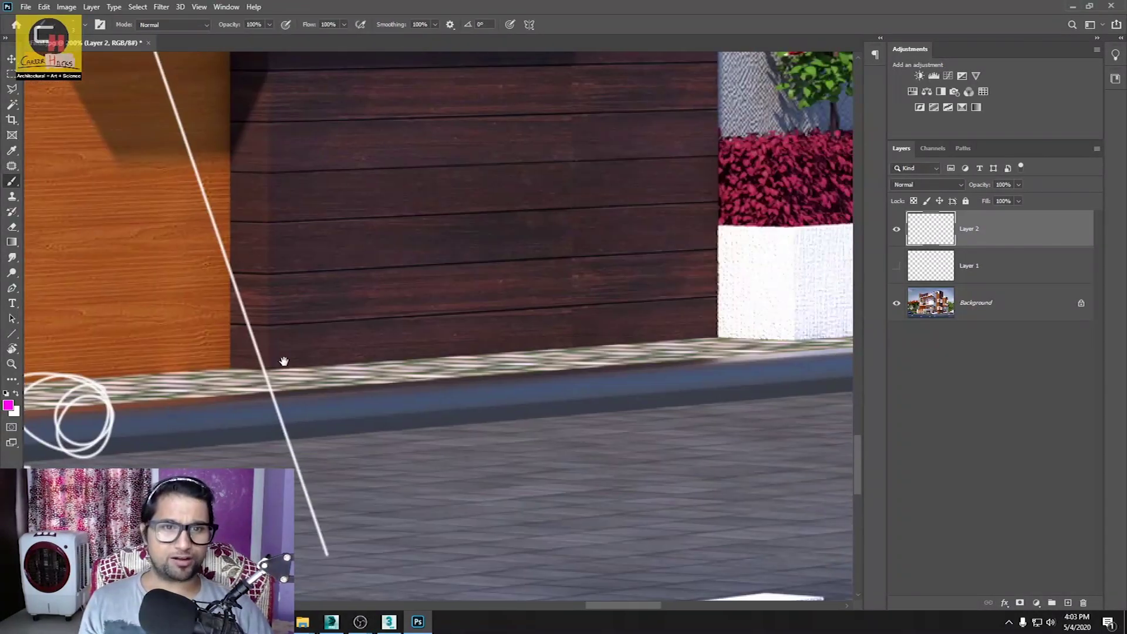
pyautogui.moveTo(516, 353); pyautogui.dragTo(440, 356)
pyautogui.moveTo(715, 364); pyautogui.dragTo(542, 368)
pyautogui.keyDown('alt'); pyautogui.scroll(1, 543, 367); pyautogui.keyUp('alt')
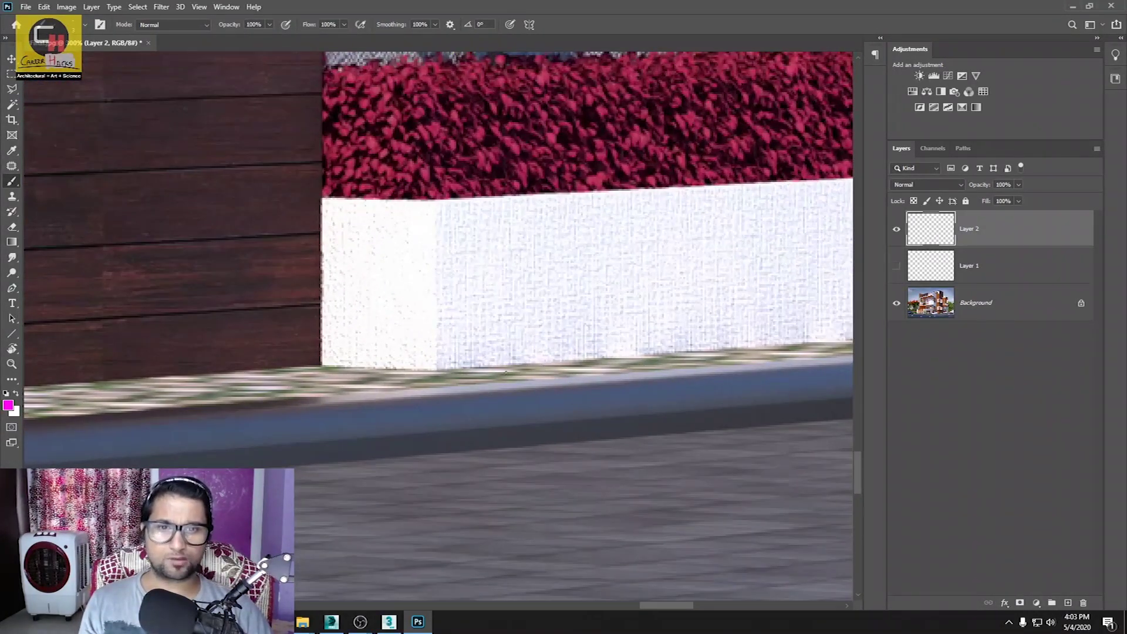
pyautogui.moveTo(523, 370); pyautogui.dragTo(472, 370)
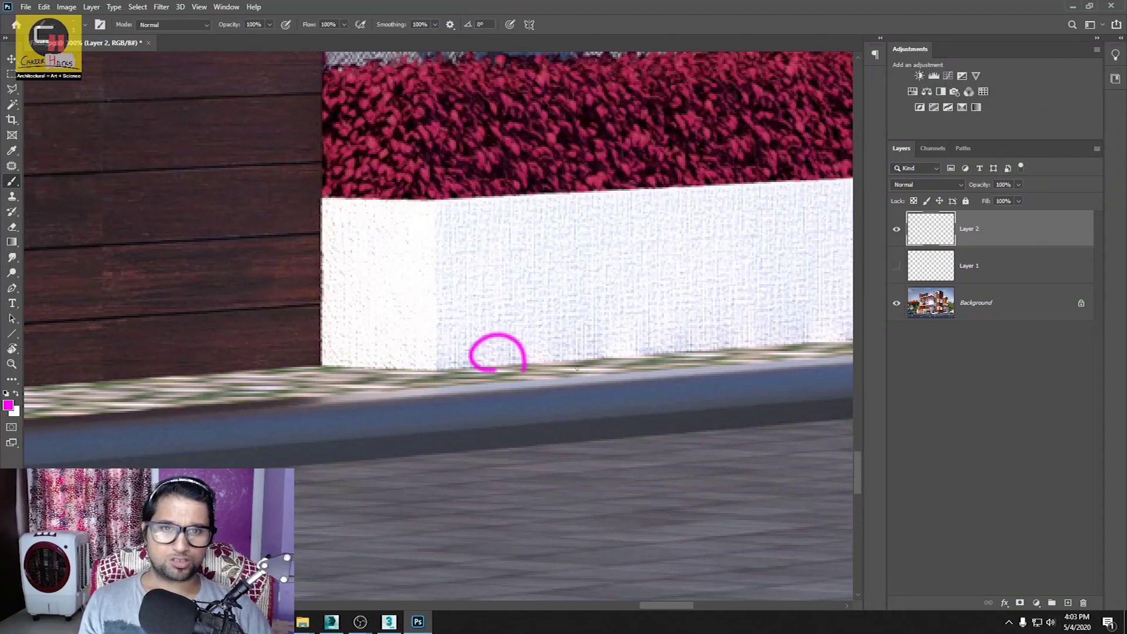
# Step: Mark the grey wall edge beside the wooden fence in magenta
pyautogui.keyDown('ctrl'); pyautogui.hscroll(3, 496, 364); pyautogui.keyUp('ctrl')
pyautogui.keyDown('alt'); pyautogui.scroll(-1, 496, 364); pyautogui.keyUp('alt')
pyautogui.moveTo(515, 353)
pyautogui.mouseDown()
pyautogui.moveTo(162, 408)
pyautogui.moveTo(272, 410)
pyautogui.mouseUp()
pyautogui.moveTo(457, 339); pyautogui.dragTo(446, 354)
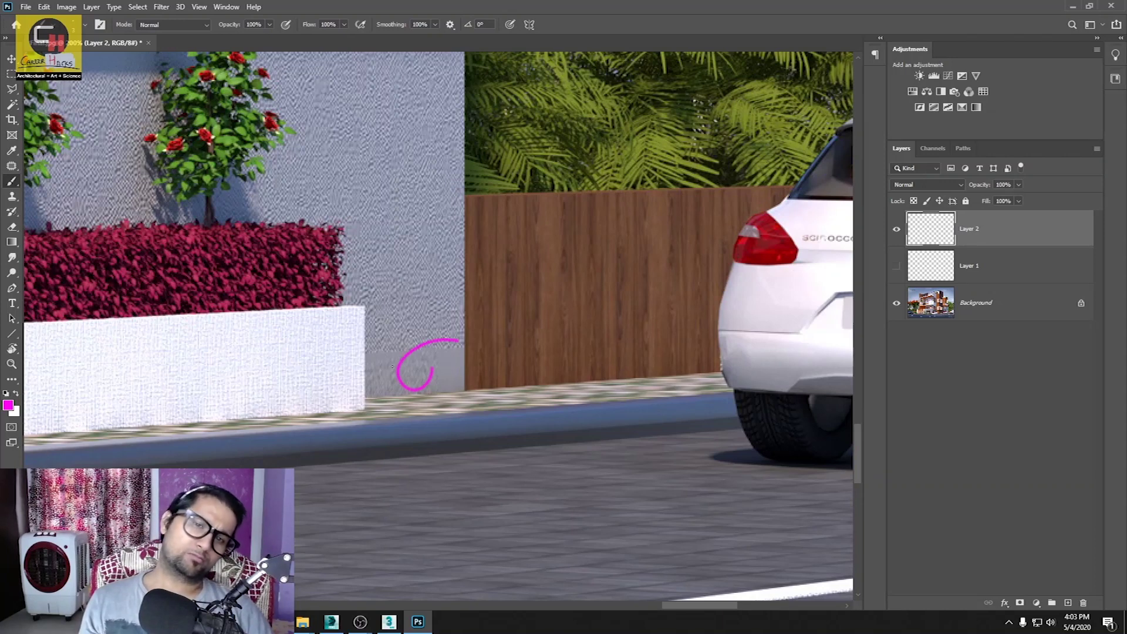
pyautogui.keyDown('alt'); pyautogui.scroll(-3, 449, 367); pyautogui.keyUp('alt')
pyautogui.keyDown('alt'); pyautogui.scroll(-1, 399, 381); pyautogui.keyUp('alt')
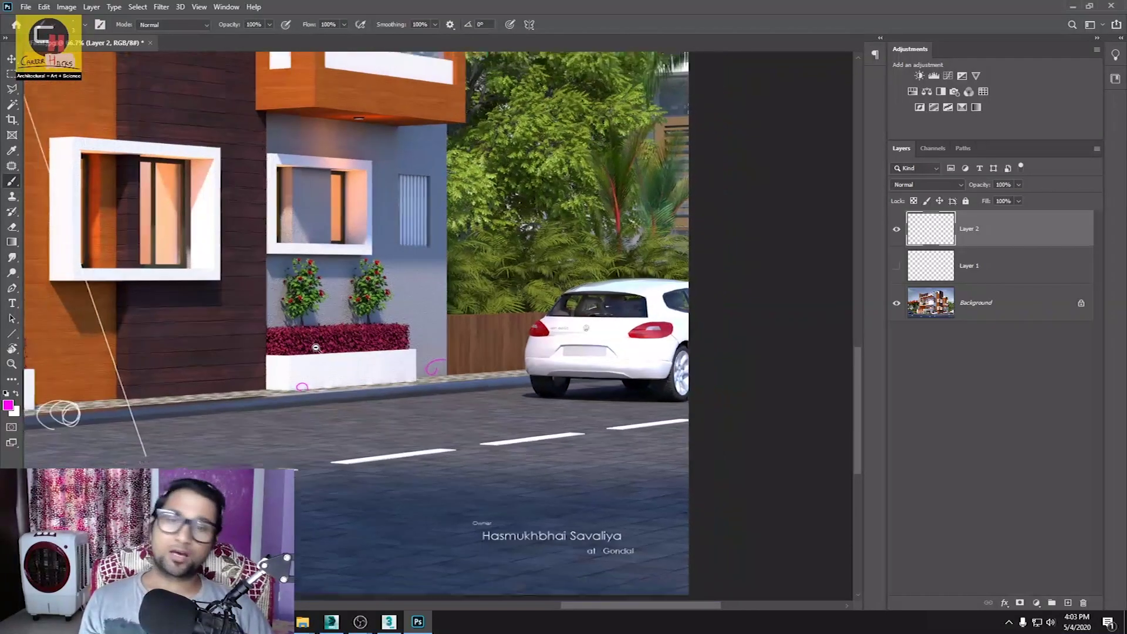
pyautogui.keyDown('alt'); pyautogui.scroll(-1, 428, 380); pyautogui.keyUp('alt')
pyautogui.keyDown('alt'); pyautogui.scroll(-1, 458, 380); pyautogui.keyUp('alt')
pyautogui.keyDown('alt'); pyautogui.scroll(-1, 486, 380); pyautogui.keyUp('alt')
pyautogui.keyDown('alt'); pyautogui.scroll(-1, 487, 380); pyautogui.keyUp('alt')
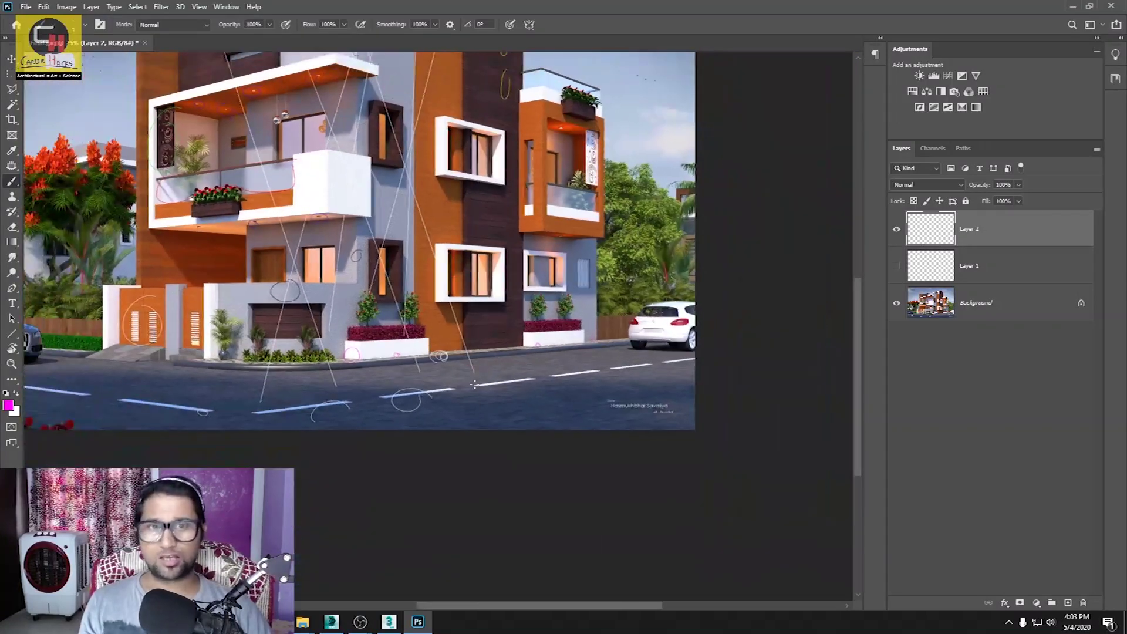
pyautogui.keyDown('alt'); pyautogui.scroll(1, 227, 359); pyautogui.keyUp('alt')
pyautogui.keyDown('alt'); pyautogui.scroll(1, 223, 375); pyautogui.keyUp('alt')
pyautogui.keyDown('alt'); pyautogui.scroll(1, 213, 389); pyautogui.keyUp('alt')
pyautogui.moveTo(791, 370); pyautogui.dragTo(845, 381)
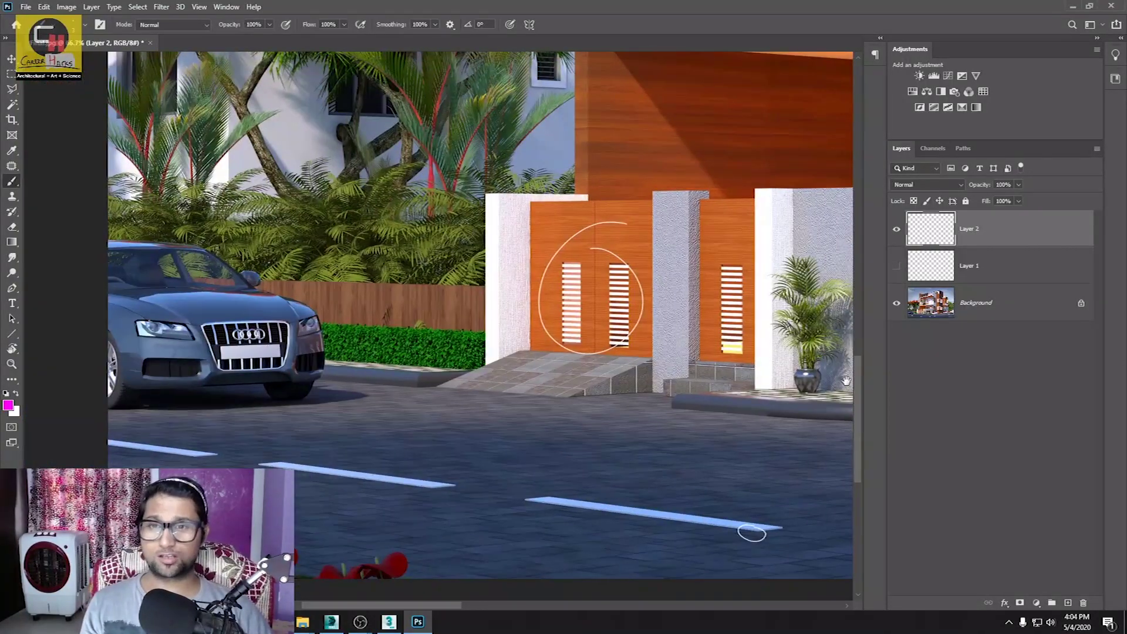
pyautogui.moveTo(477, 242)
pyautogui.mouseDown()
pyautogui.moveTo(485, 395)
pyautogui.moveTo(315, 397)
pyautogui.mouseUp()
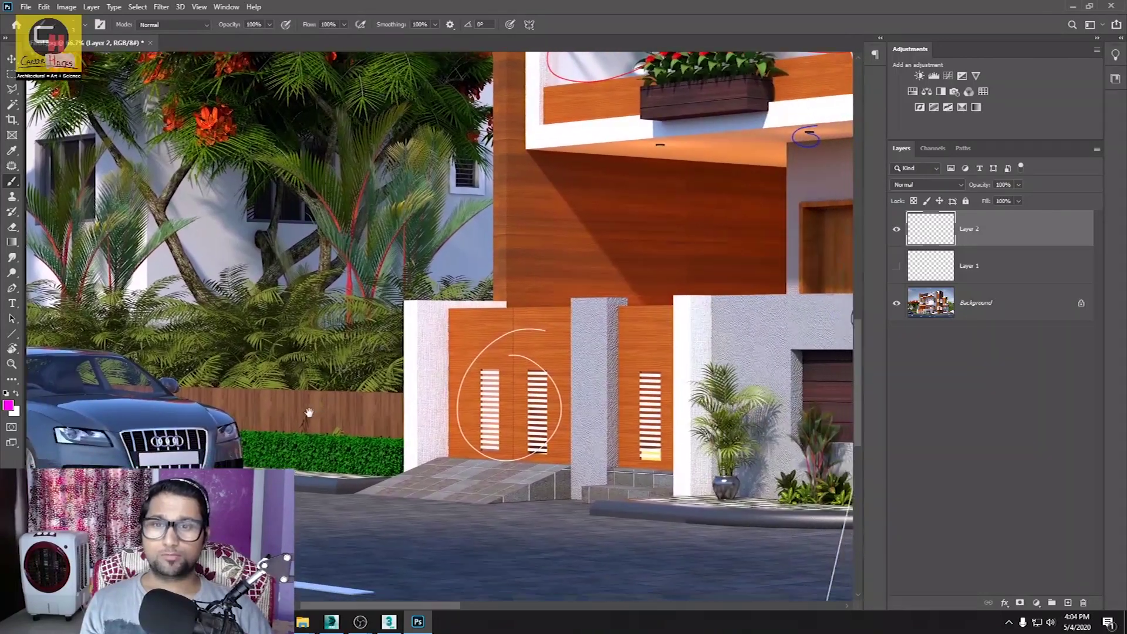
pyautogui.keyDown('alt'); pyautogui.scroll(1, 307, 412); pyautogui.keyUp('alt')
pyautogui.keyDown('alt'); pyautogui.scroll(2, 307, 413); pyautogui.keyUp('alt')
pyautogui.moveTo(427, 427); pyautogui.dragTo(541, 476)
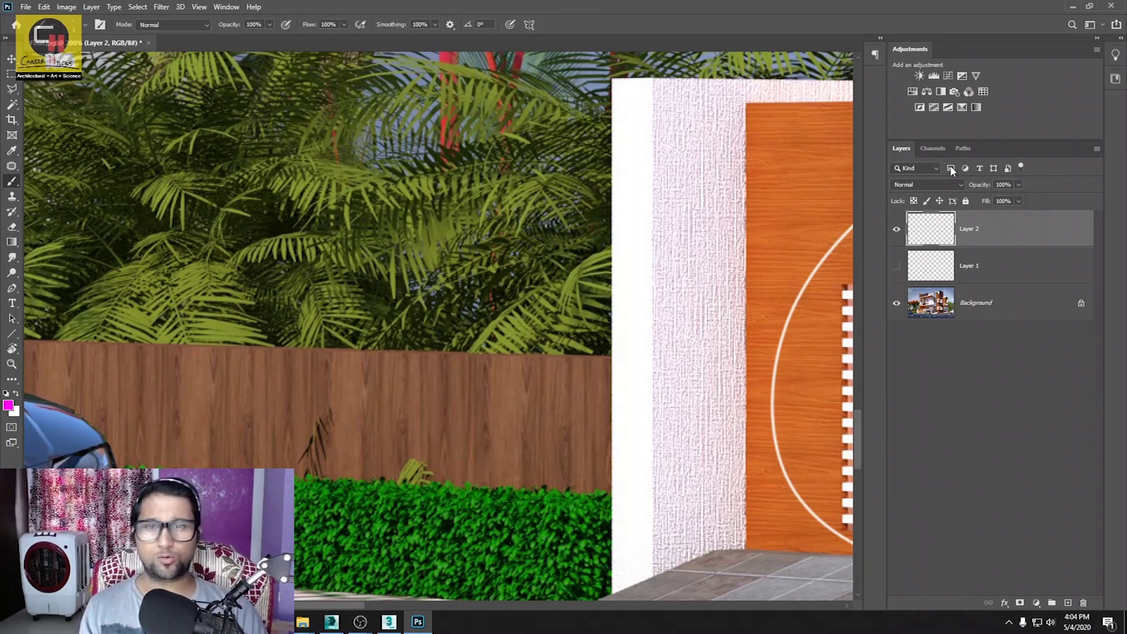
# Step: Pan to show the gate, garage, car and road markings, then centre File Explorer
pyautogui.moveTo(631, 186); pyautogui.dragTo(418, 415)
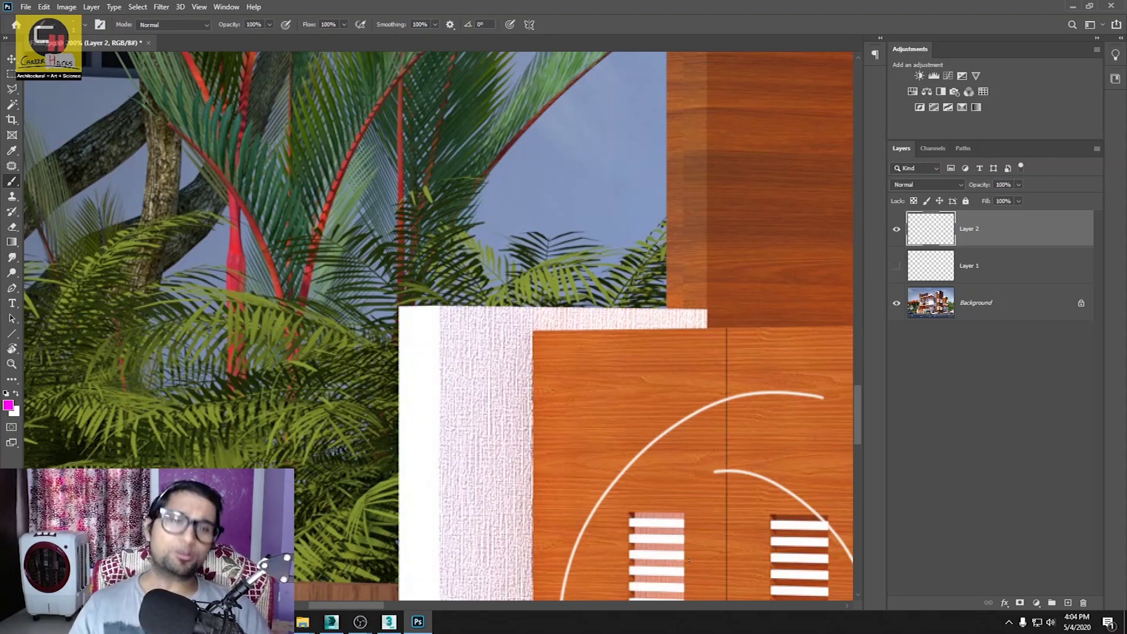
pyautogui.moveTo(402, 299); pyautogui.dragTo(451, 554)
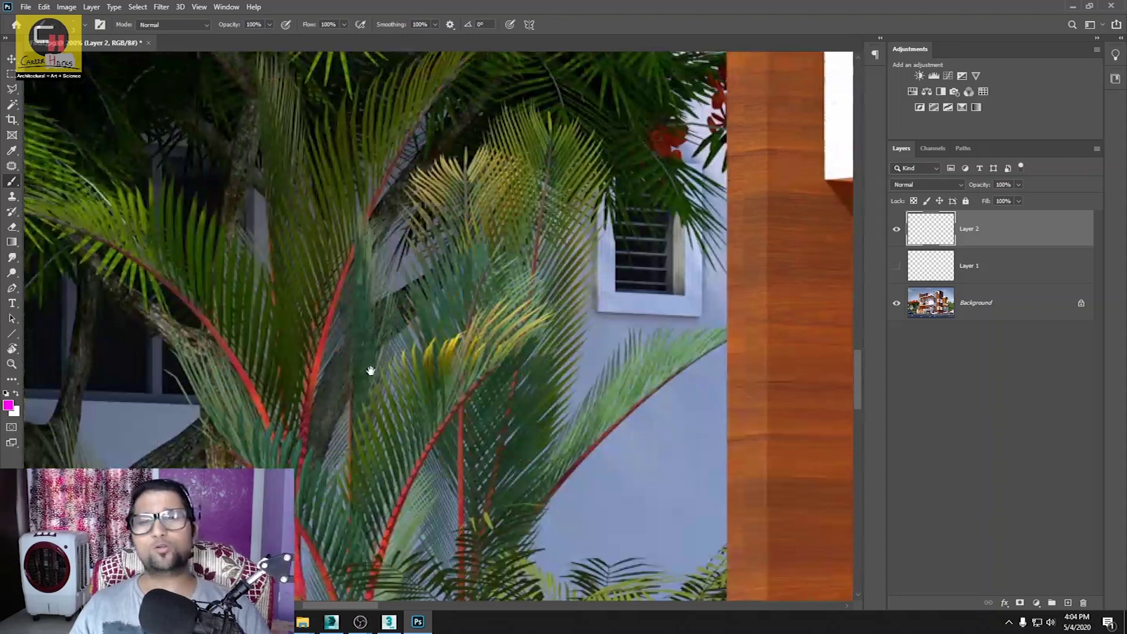
pyautogui.moveTo(370, 372); pyautogui.dragTo(467, 432)
pyautogui.keyDown('alt'); pyautogui.scroll(-2, 411, 379); pyautogui.keyUp('alt')
pyautogui.keyDown('alt'); pyautogui.scroll(-2, 412, 382); pyautogui.keyUp('alt')
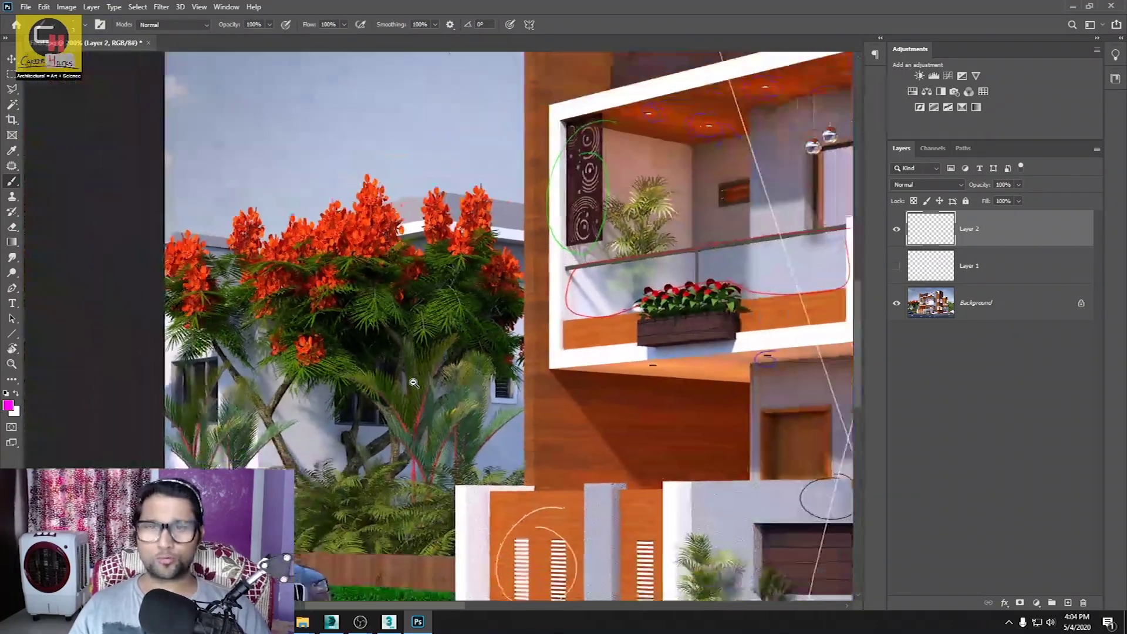
pyautogui.keyDown('alt'); pyautogui.scroll(-1, 413, 383); pyautogui.keyUp('alt')
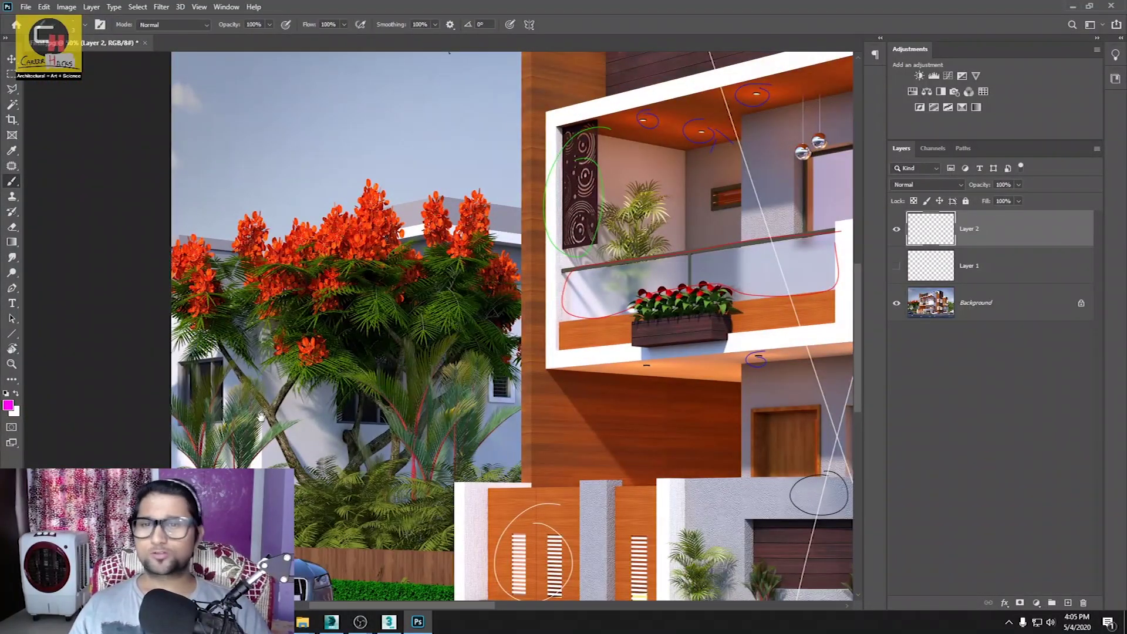
pyautogui.moveTo(361, 444); pyautogui.dragTo(456, 374)
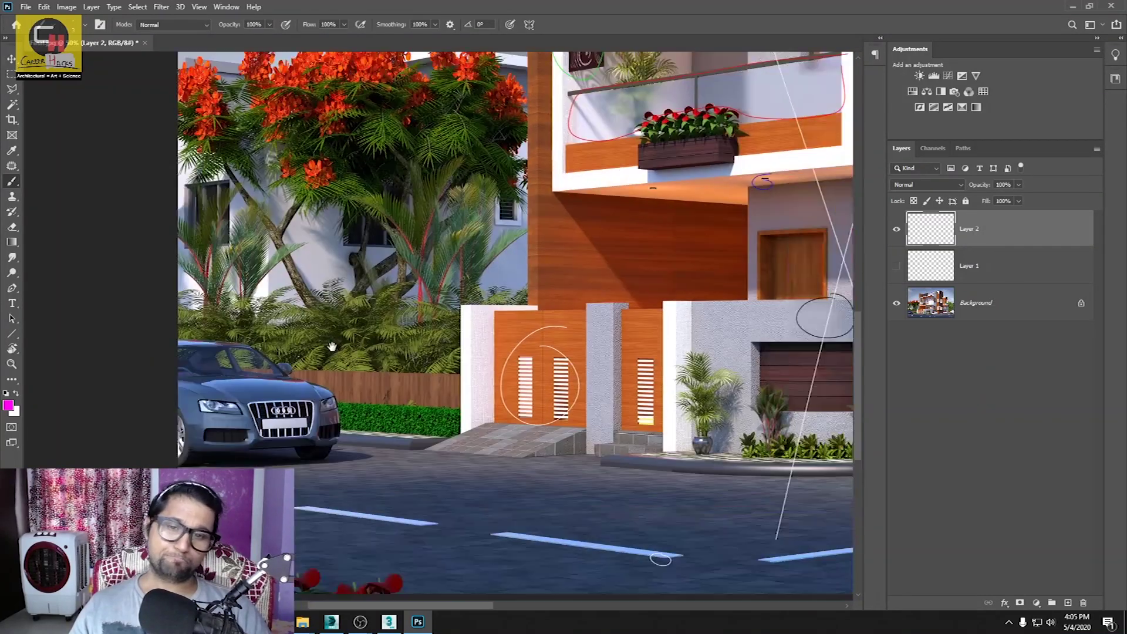
pyautogui.moveTo(448, 444); pyautogui.dragTo(323, 330)
pyautogui.moveTo(446, 478); pyautogui.dragTo(309, 452)
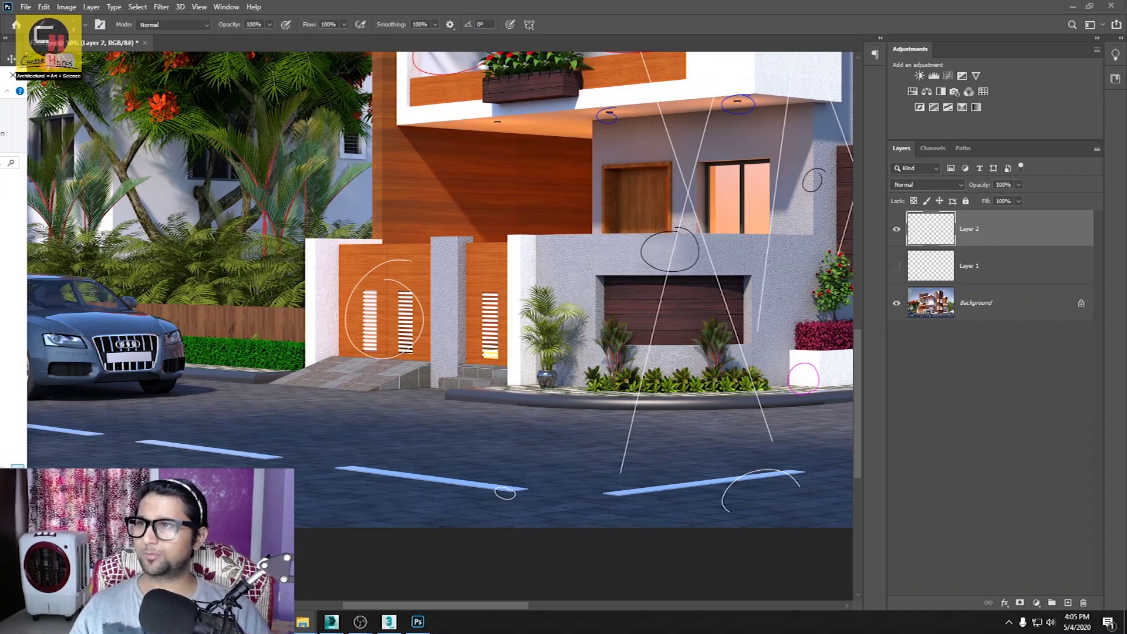
pyautogui.moveTo(4, 75); pyautogui.dragTo(504, 102)
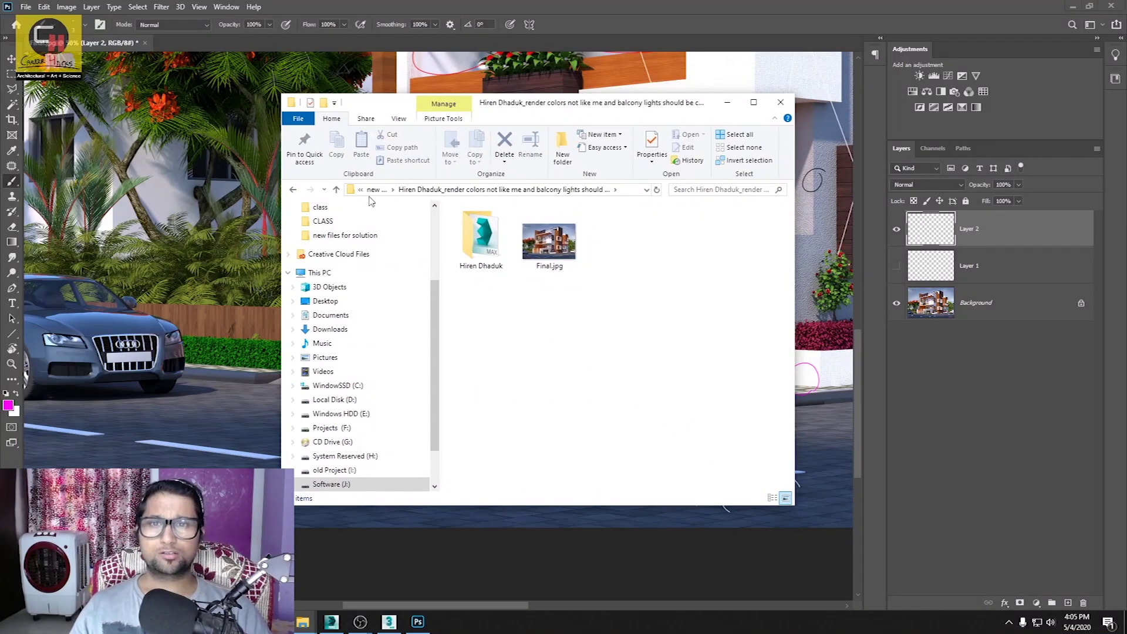
# Step: Navigate from 'new files for solution' into the render subfolder holding 123.max
pyautogui.click(373, 189)
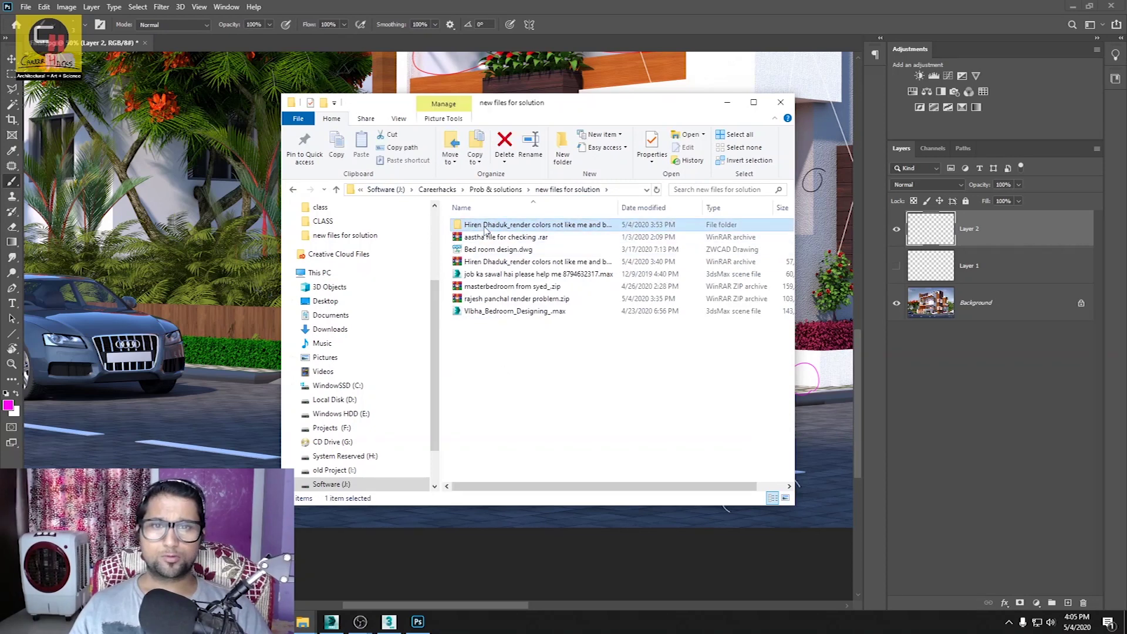
pyautogui.doubleClick(486, 225)
pyautogui.doubleClick(481, 241)
pyautogui.click(485, 226)
pyautogui.click(509, 370)
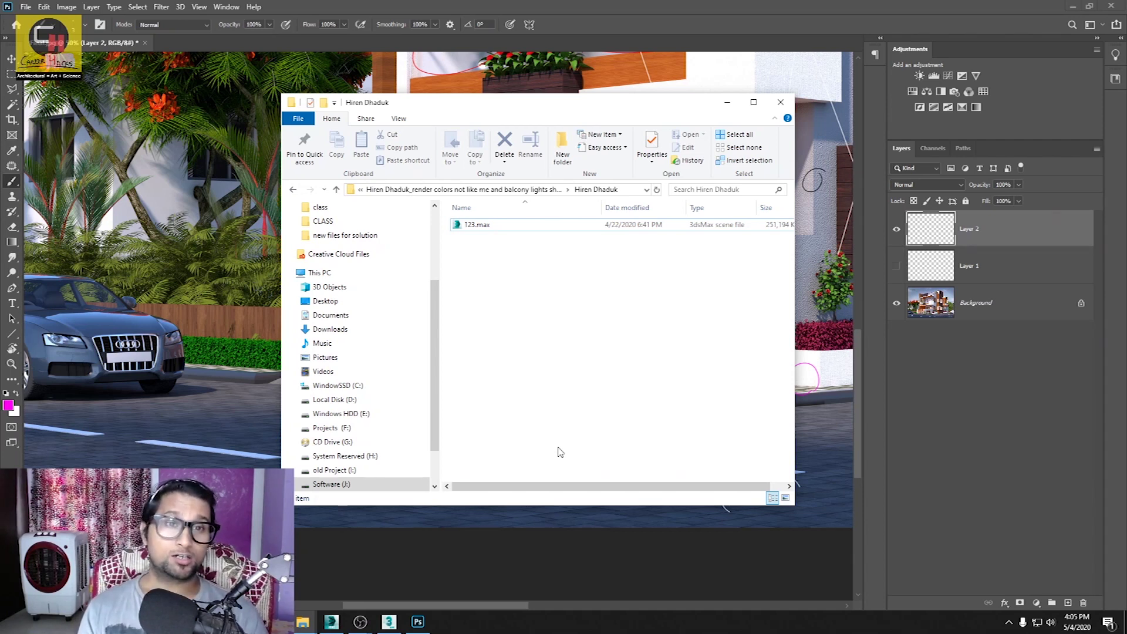
# Step: Copy the folder's full path from the address bar and switch to 3ds Max 2014
pyautogui.click(626, 194)
pyautogui.rightClick(627, 189)
pyautogui.click(652, 229)
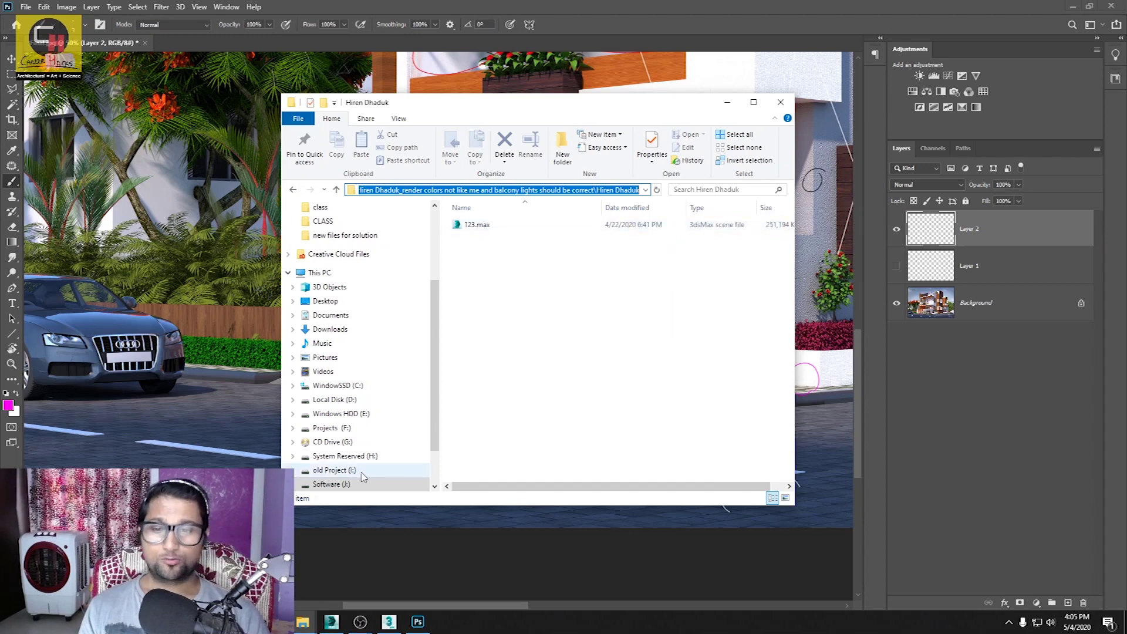
pyautogui.click(331, 622)
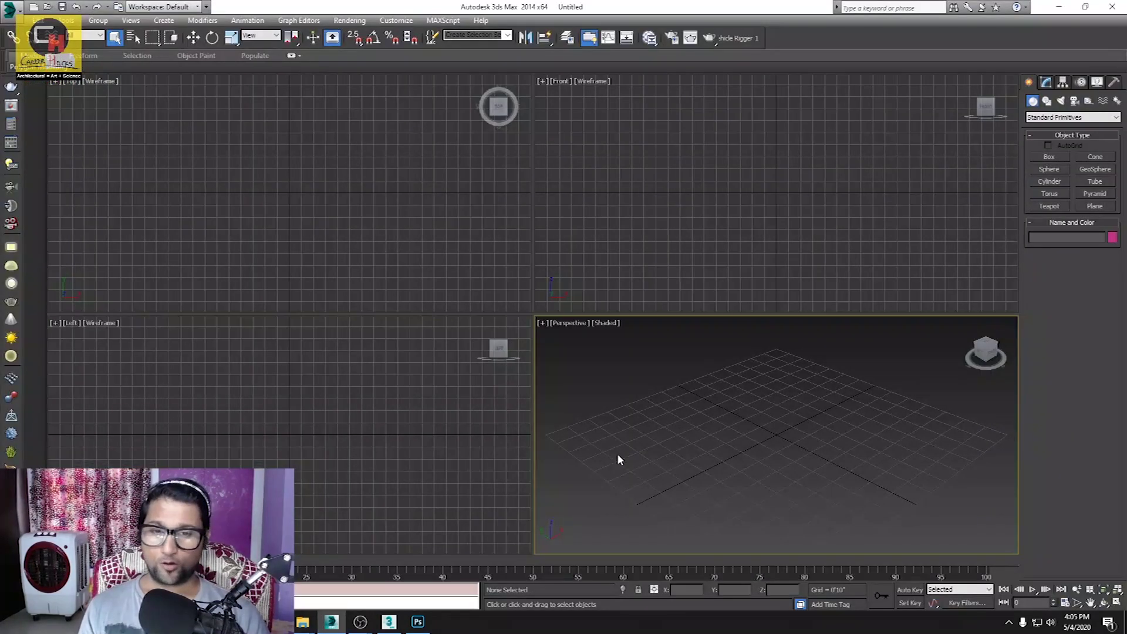
# Step: Try opening 123.max from the pasted folder path in 3ds Max 2014 and dismiss the newer-version error
pyautogui.hotkey('ctrl', 'o')
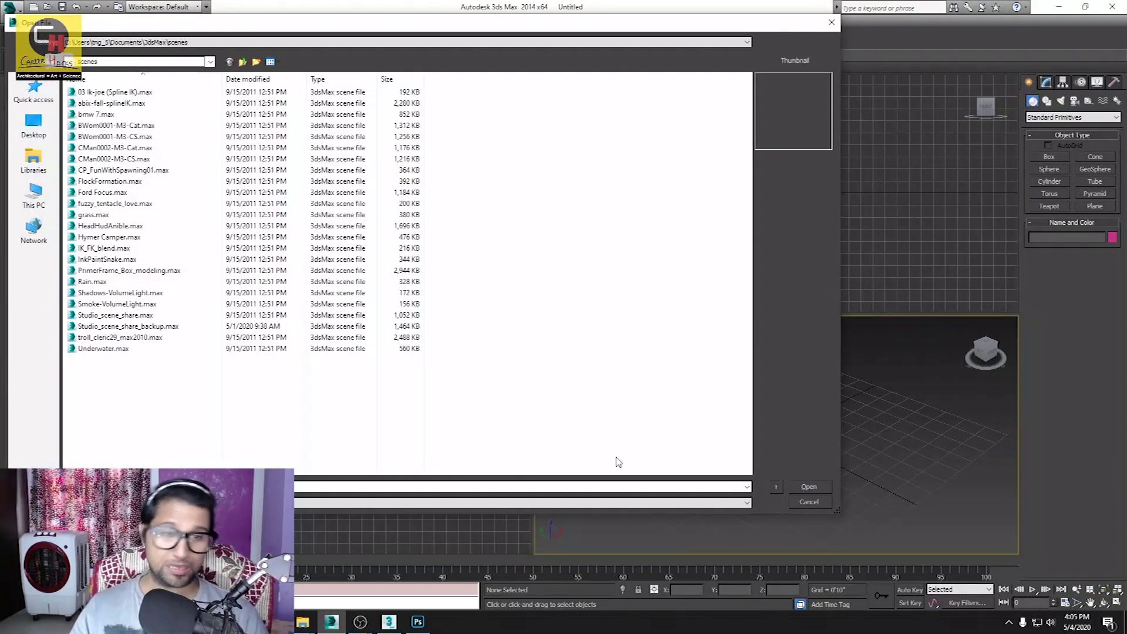
pyautogui.click(610, 487)
pyautogui.hotkey('ctrl', 'v')
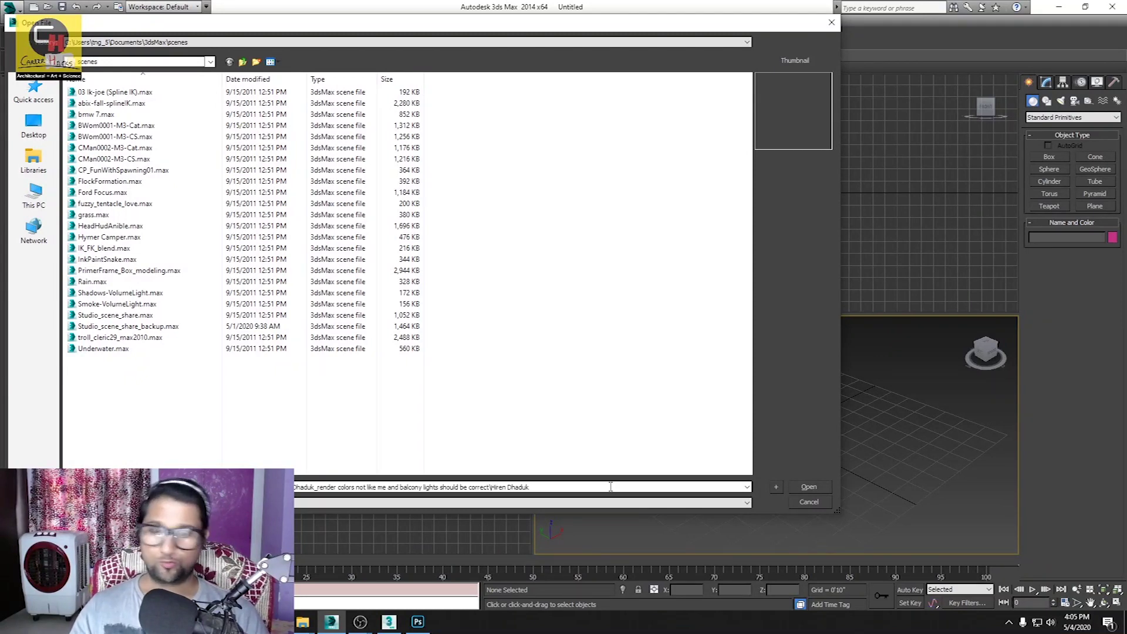
pyautogui.press('Return')
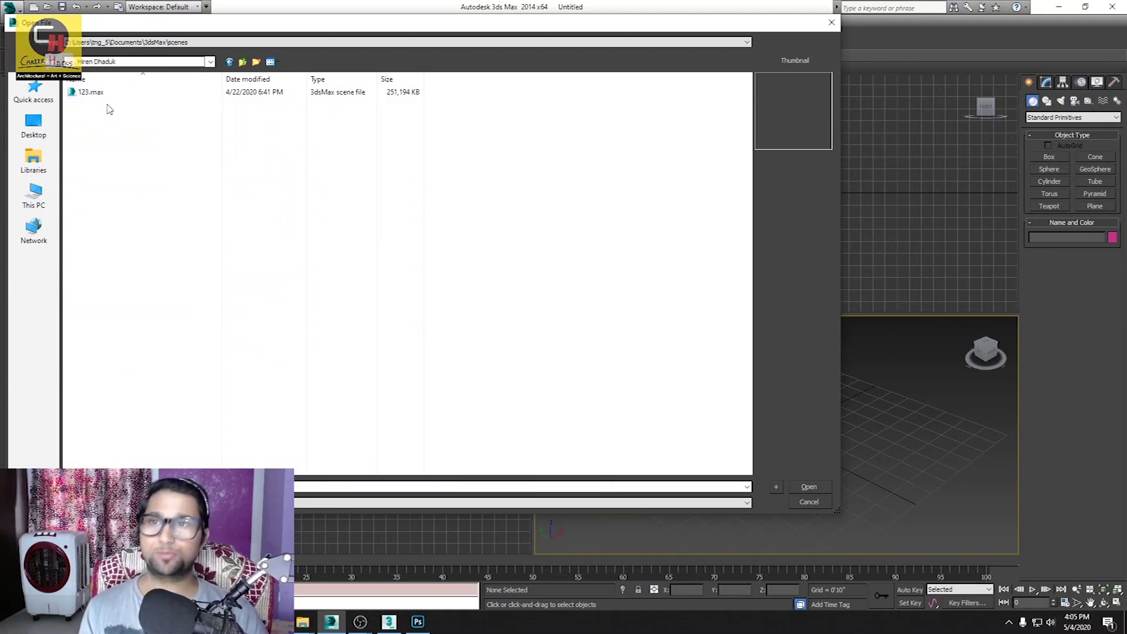
pyautogui.click(107, 93)
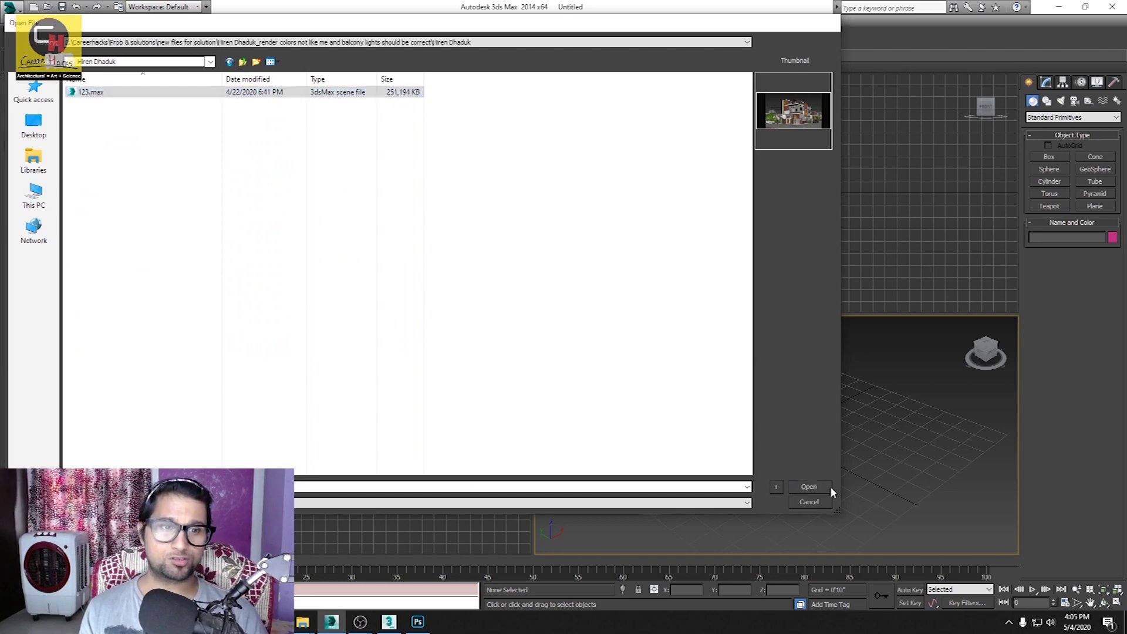
pyautogui.click(829, 487)
pyautogui.click(654, 369)
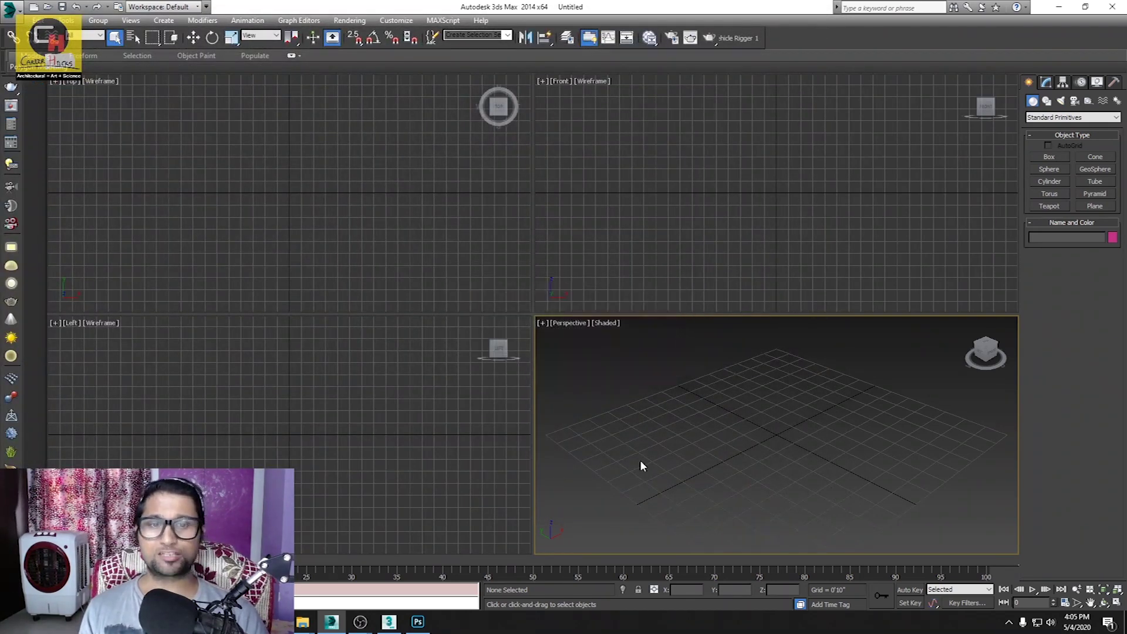
pyautogui.click(389, 621)
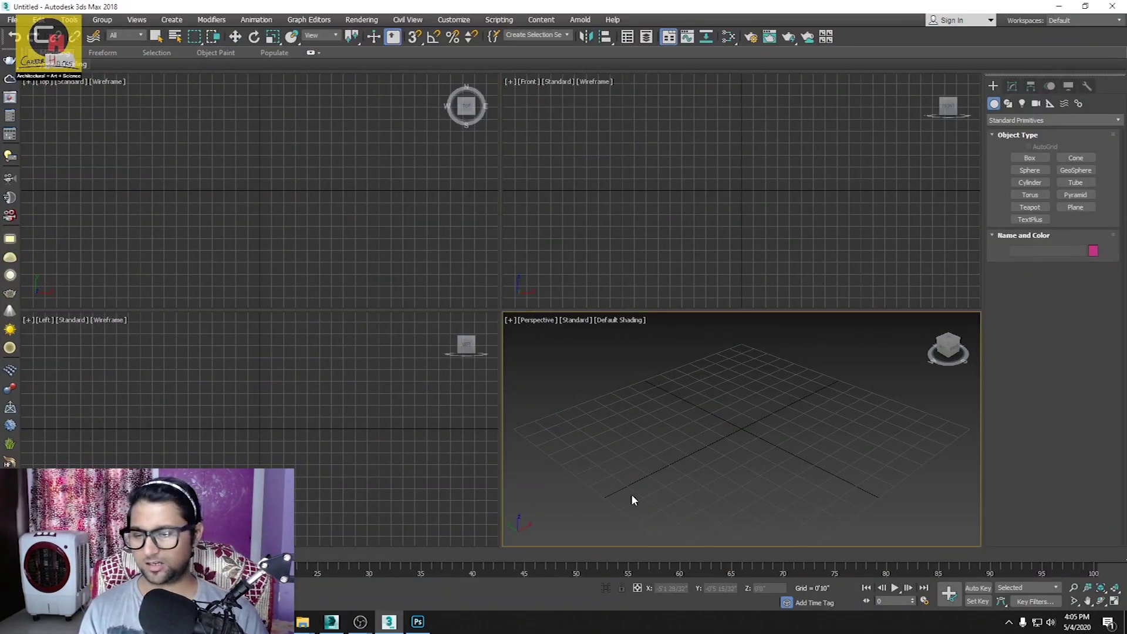
# Step: Try opening 123.max in 3ds Max 2018 and dismiss the newer-version (22000 vs 20000) load error
pyautogui.hotkey('ctrl', 'o')
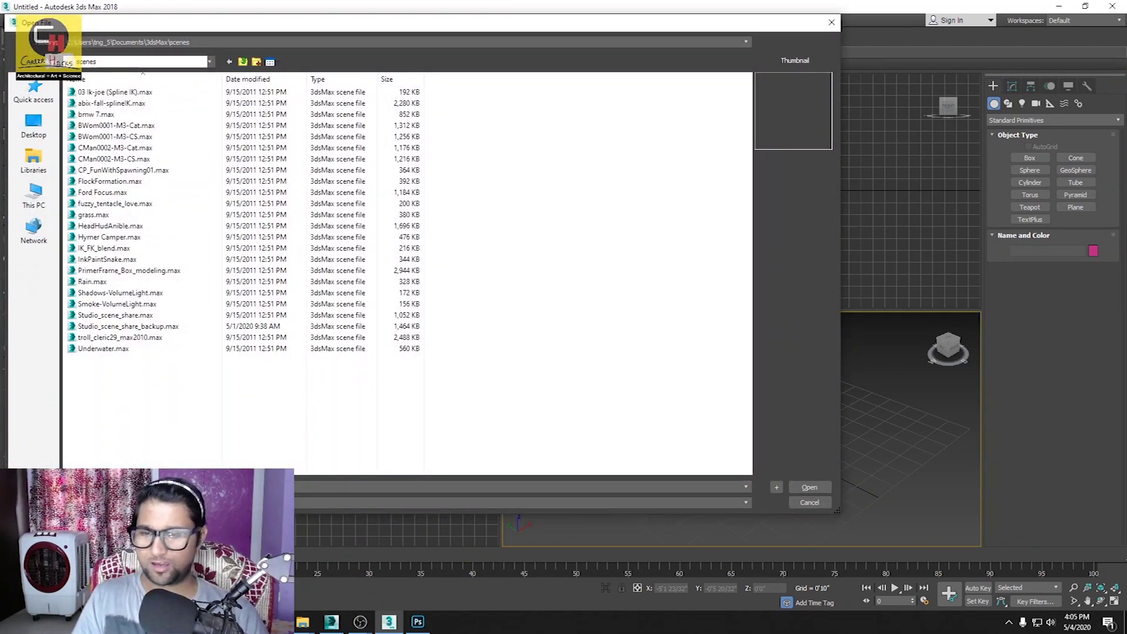
pyautogui.click(207, 345)
pyautogui.doubleClick(91, 93)
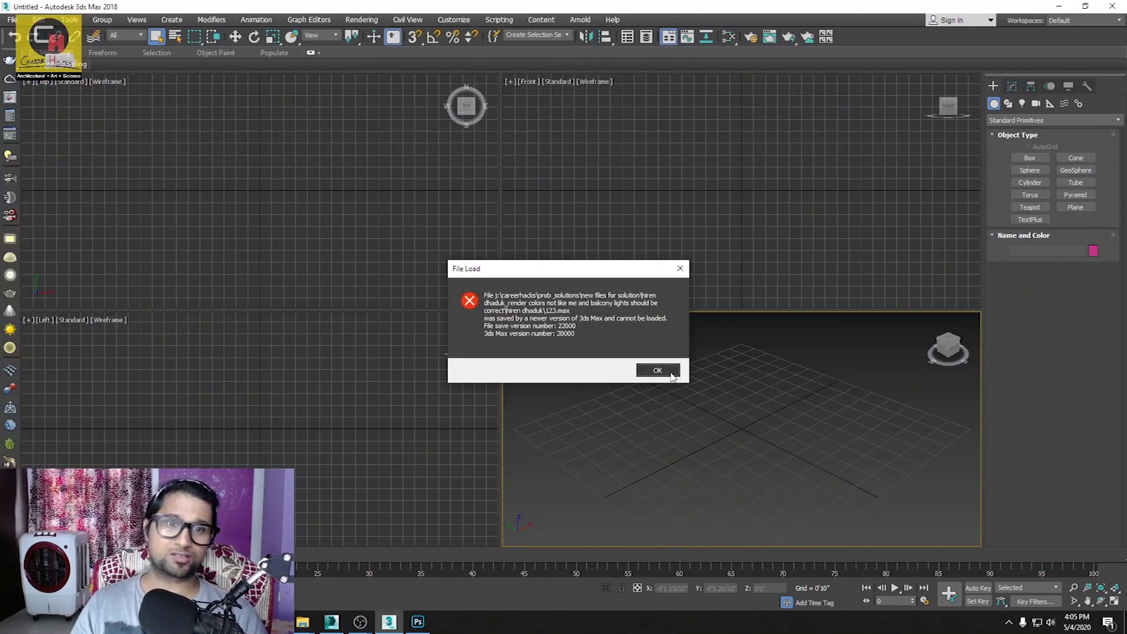
pyautogui.click(671, 374)
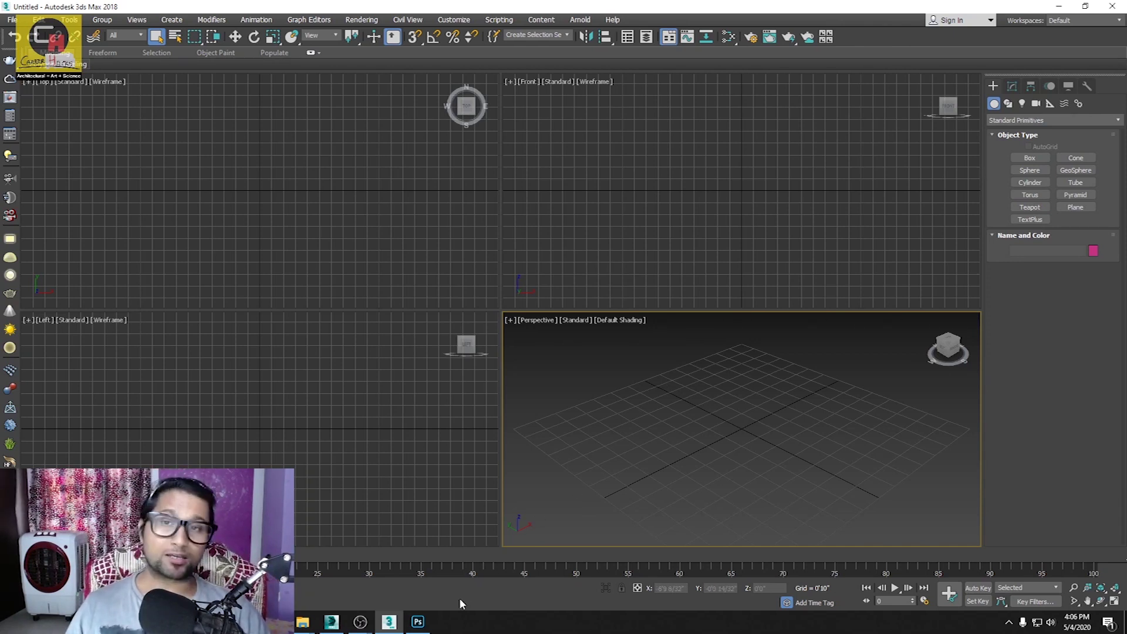
pyautogui.click(338, 628)
pyautogui.click(418, 622)
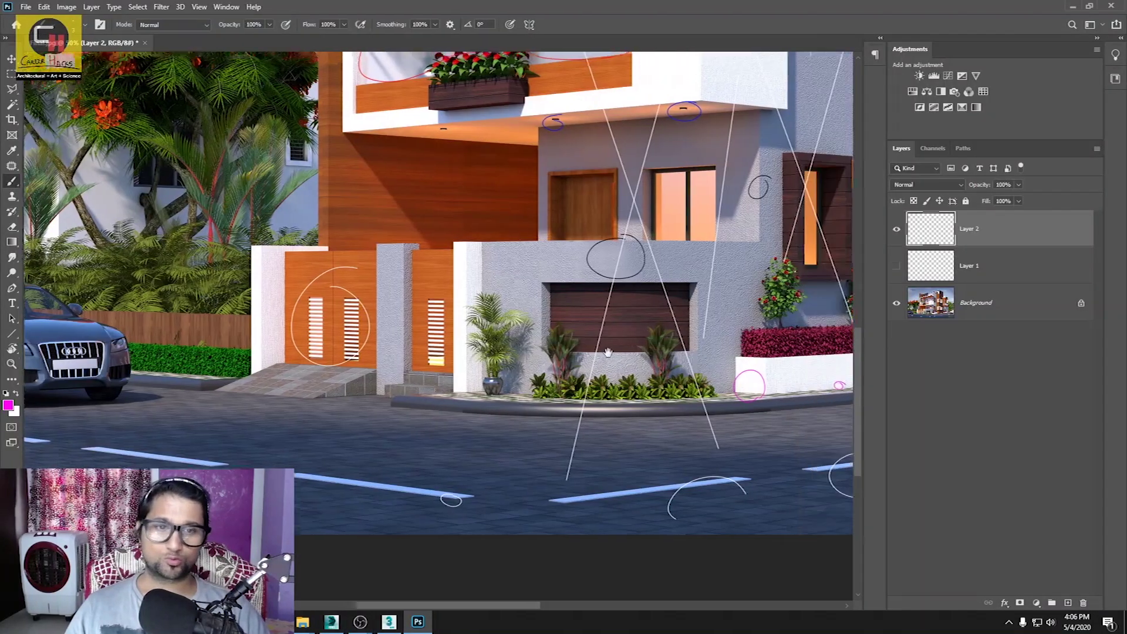
# Step: Pan across the annotated house render and zoom out to 33.3% to see the whole building
pyautogui.moveTo(608, 352); pyautogui.dragTo(428, 386)
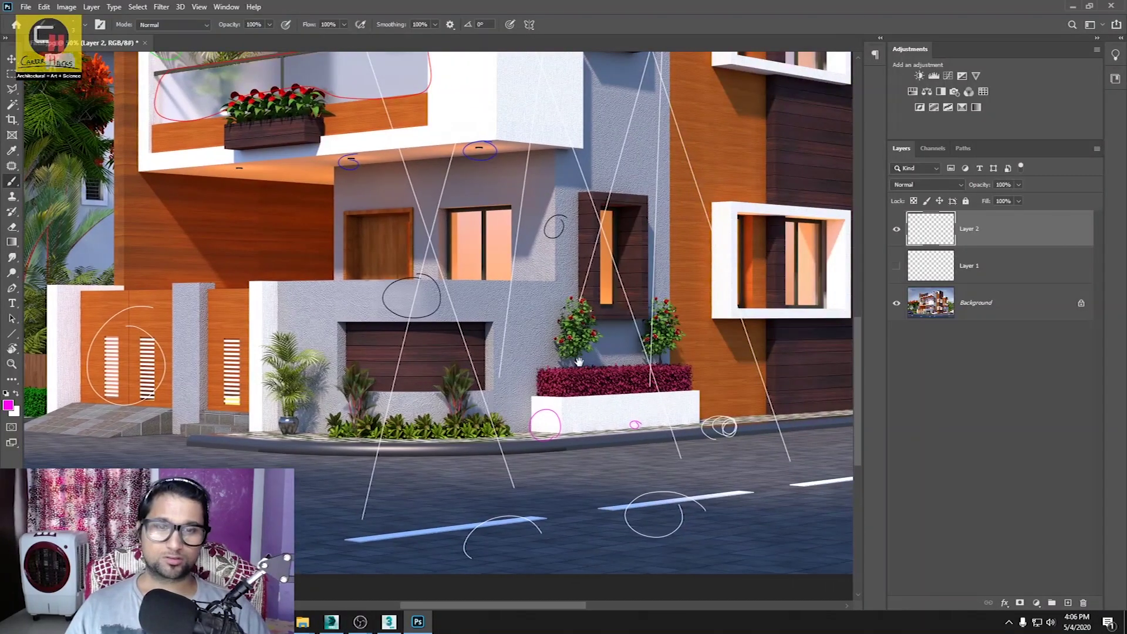
pyautogui.moveTo(578, 361); pyautogui.dragTo(429, 432)
pyautogui.moveTo(664, 289); pyautogui.dragTo(584, 331)
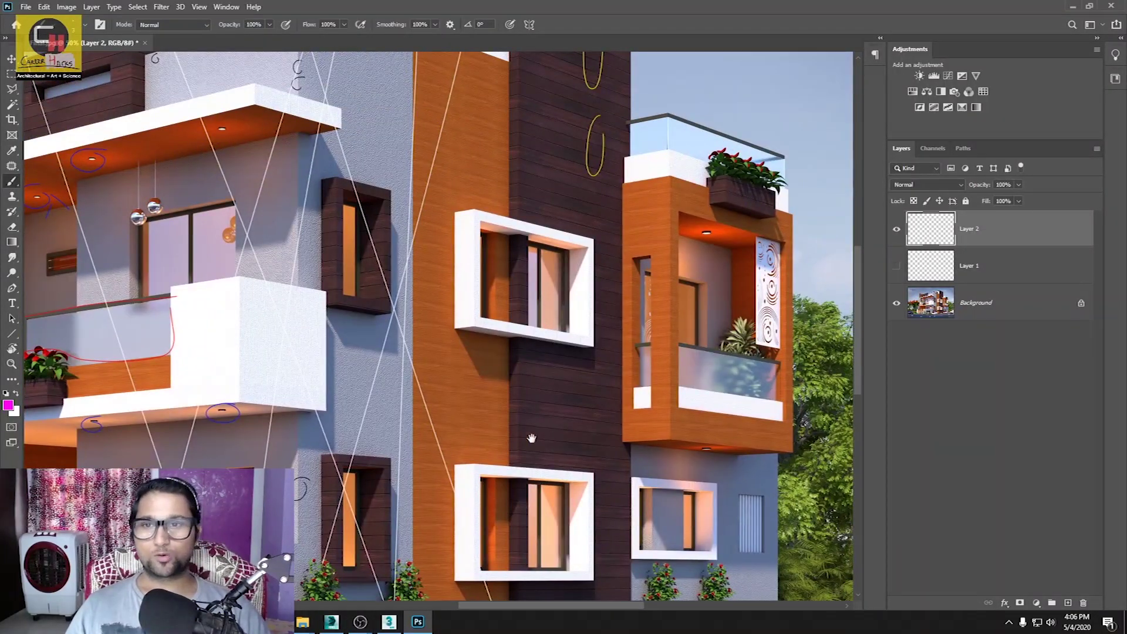
pyautogui.keyDown('alt'); pyautogui.click(508, 351); pyautogui.keyUp('alt')
pyautogui.moveTo(408, 359)
pyautogui.mouseDown()
pyautogui.moveTo(481, 388)
pyautogui.moveTo(513, 375)
pyautogui.mouseUp()
pyautogui.click(389, 622)
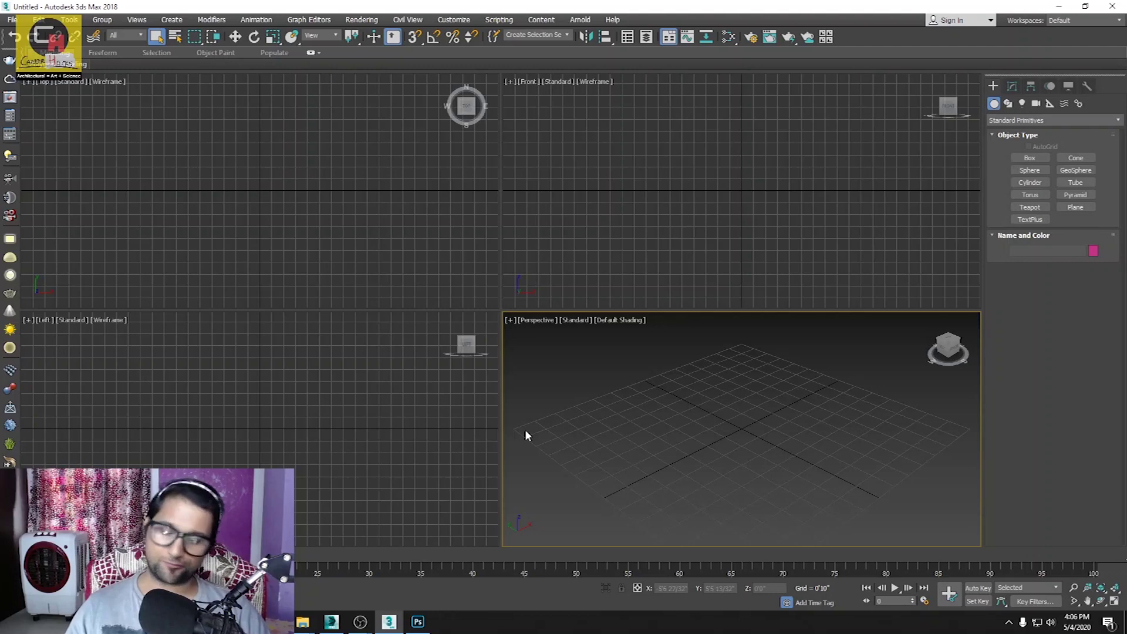
# Step: Retry opening 123.max in 3ds Max 2018 and close the file load error
pyautogui.hotkey('ctrl', 'o')
pyautogui.doubleClick(91, 94)
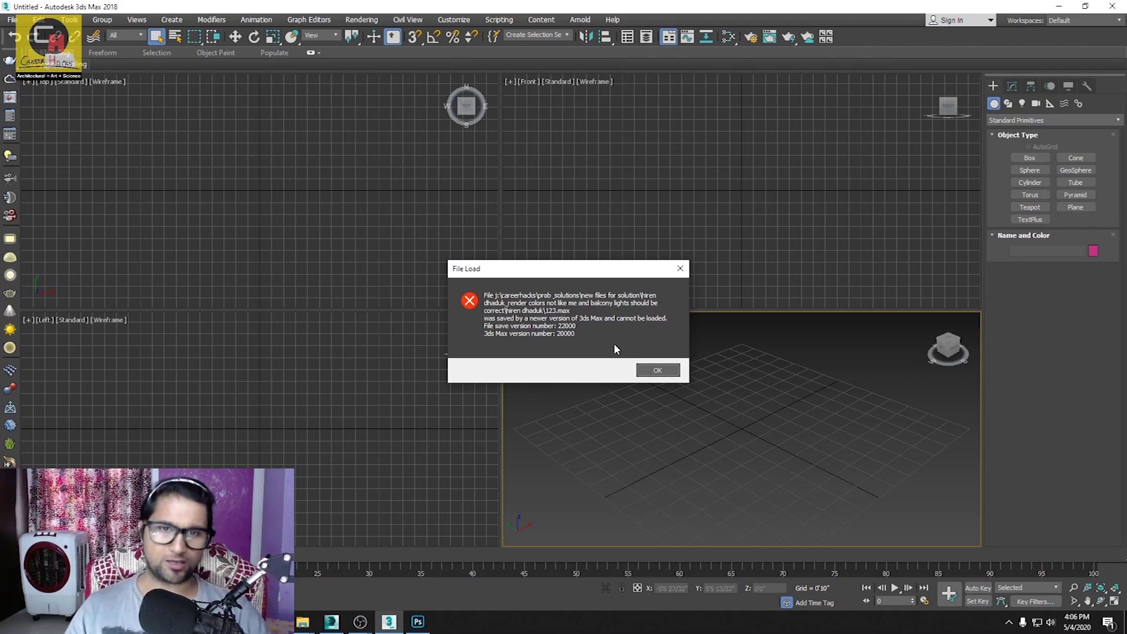
pyautogui.moveTo(590, 273)
pyautogui.mouseDown()
pyautogui.moveTo(636, 329)
pyautogui.moveTo(595, 257)
pyautogui.mouseUp()
pyautogui.hotkey('alt', 'Tab')
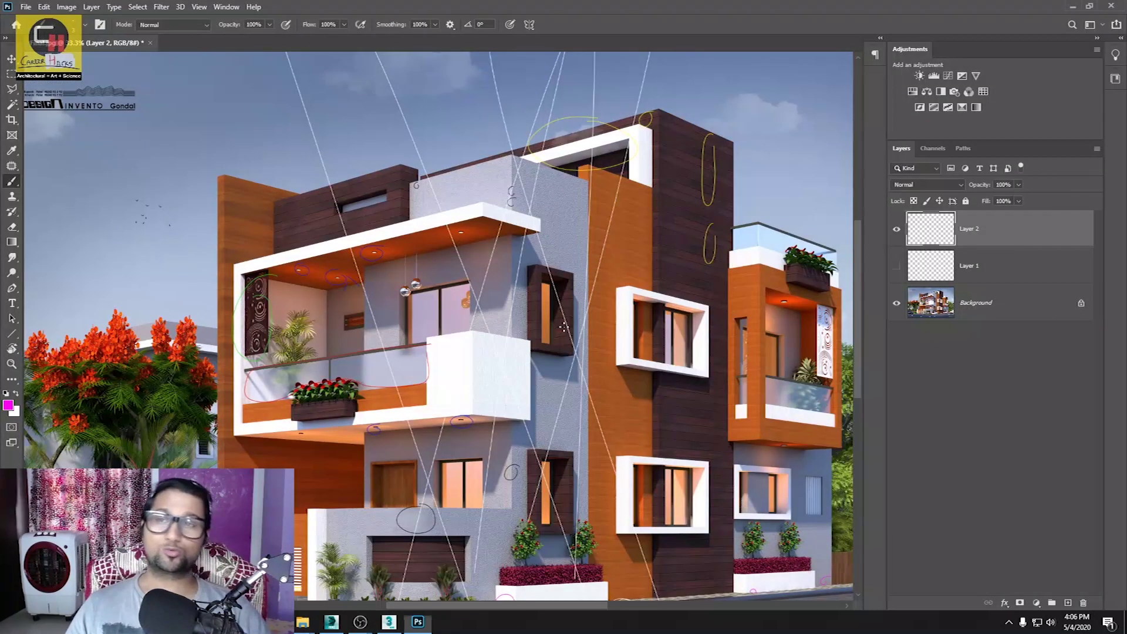
pyautogui.hotkey('alt', 'Tab')
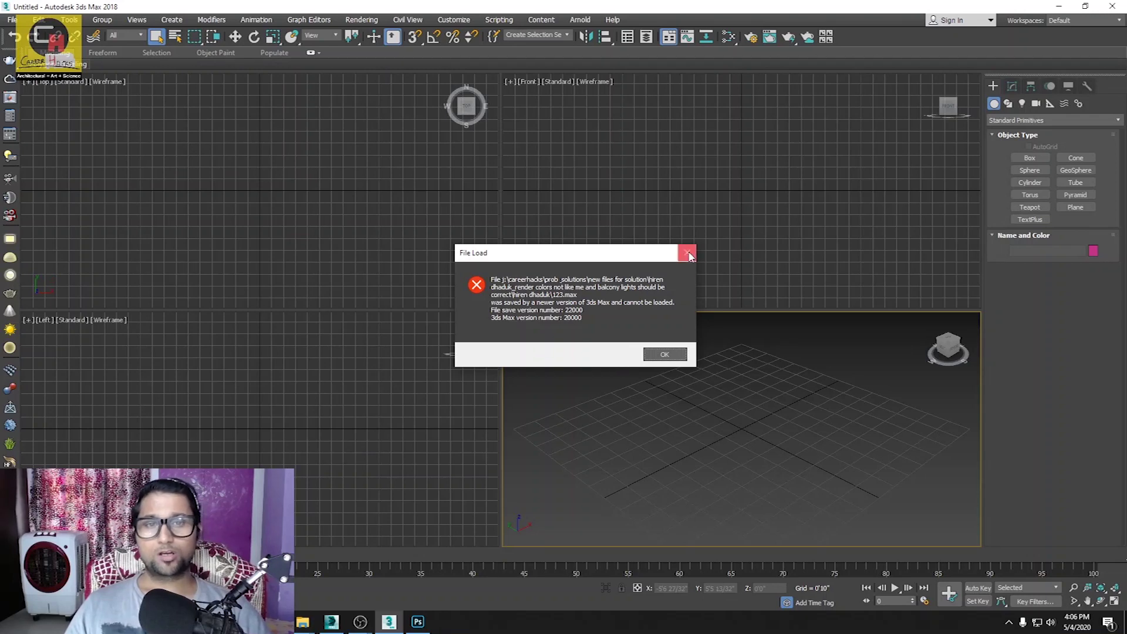
pyautogui.click(688, 253)
pyautogui.click(423, 254)
pyautogui.click(636, 382)
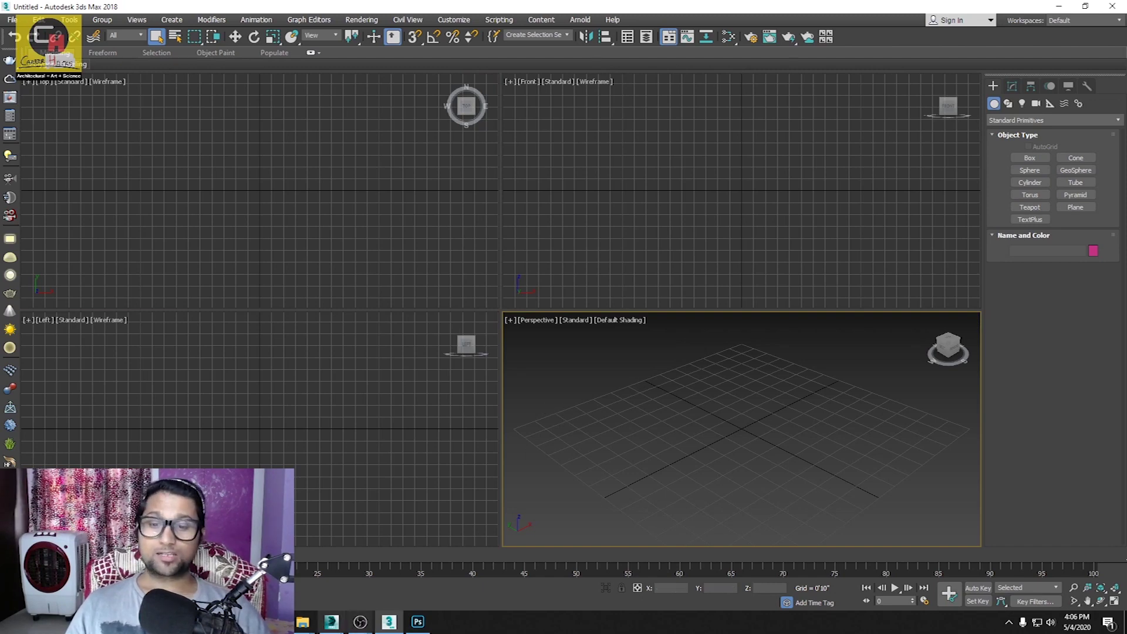
# Step: Zoom in on the white planter area of the Photoshop house render
pyautogui.click(417, 622)
pyautogui.moveTo(532, 489)
pyautogui.mouseDown()
pyautogui.moveTo(435, 367)
pyautogui.moveTo(420, 322)
pyautogui.mouseUp()
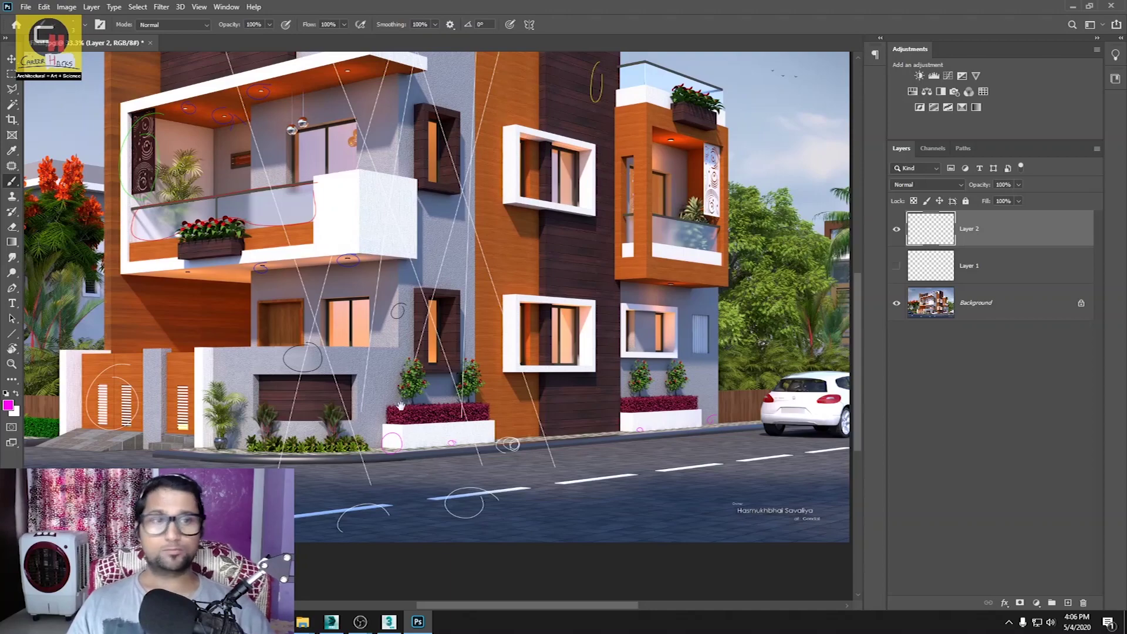
pyautogui.keyDown('ctrl'); pyautogui.click(438, 467); pyautogui.keyUp('ctrl')
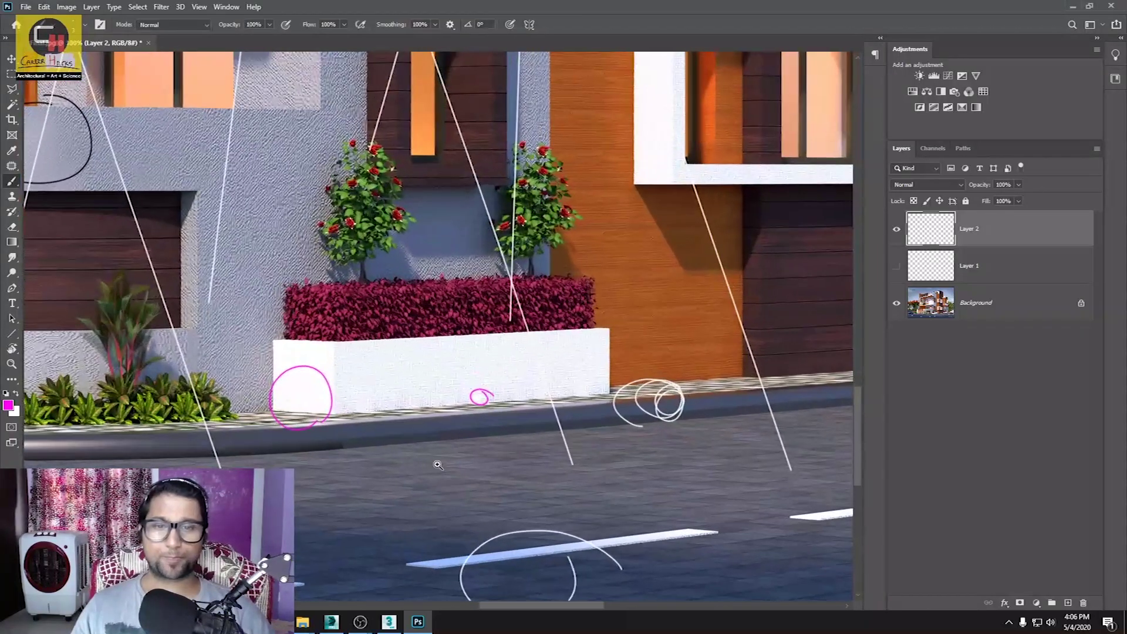
pyautogui.keyDown('ctrl'); pyautogui.click(438, 466); pyautogui.keyUp('ctrl')
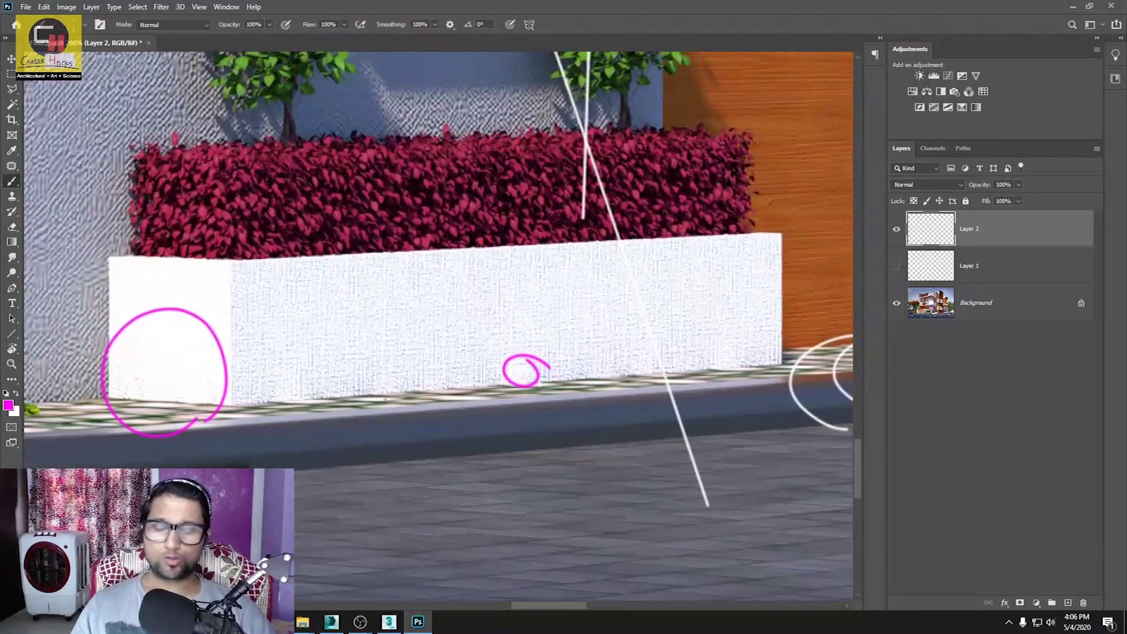
pyautogui.hotkey('alt', 'Tab')
# Step: Draw a small square plane near the grid centre in the maximized 3ds Max 2018 Perspective view
pyautogui.hotkey('alt', 'w')
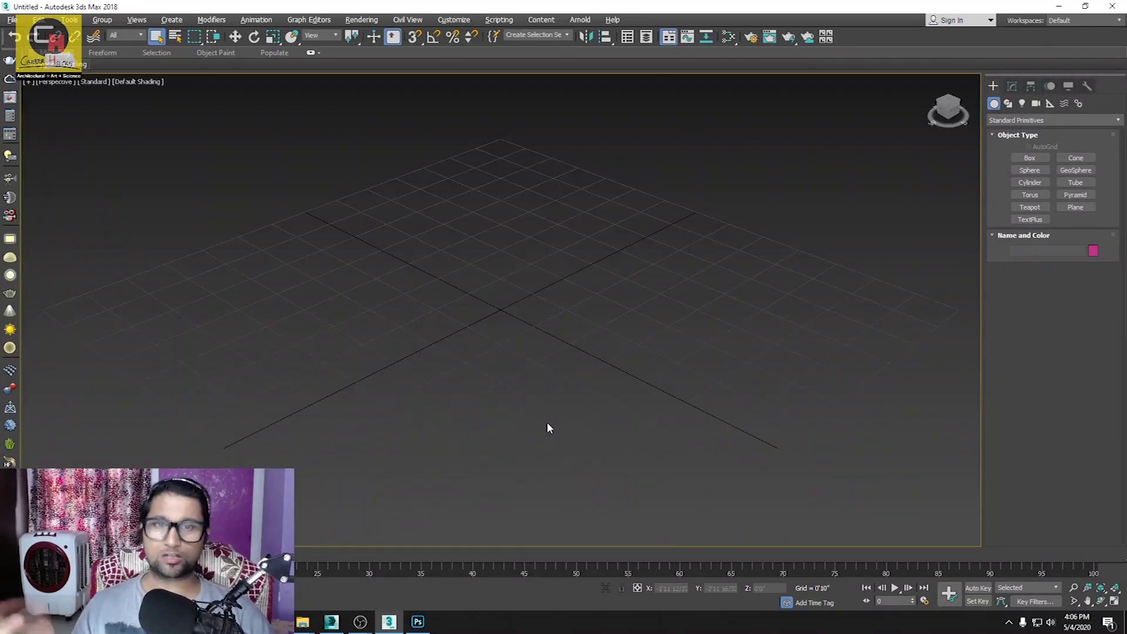
pyautogui.rightClick(594, 418)
pyautogui.click(608, 385)
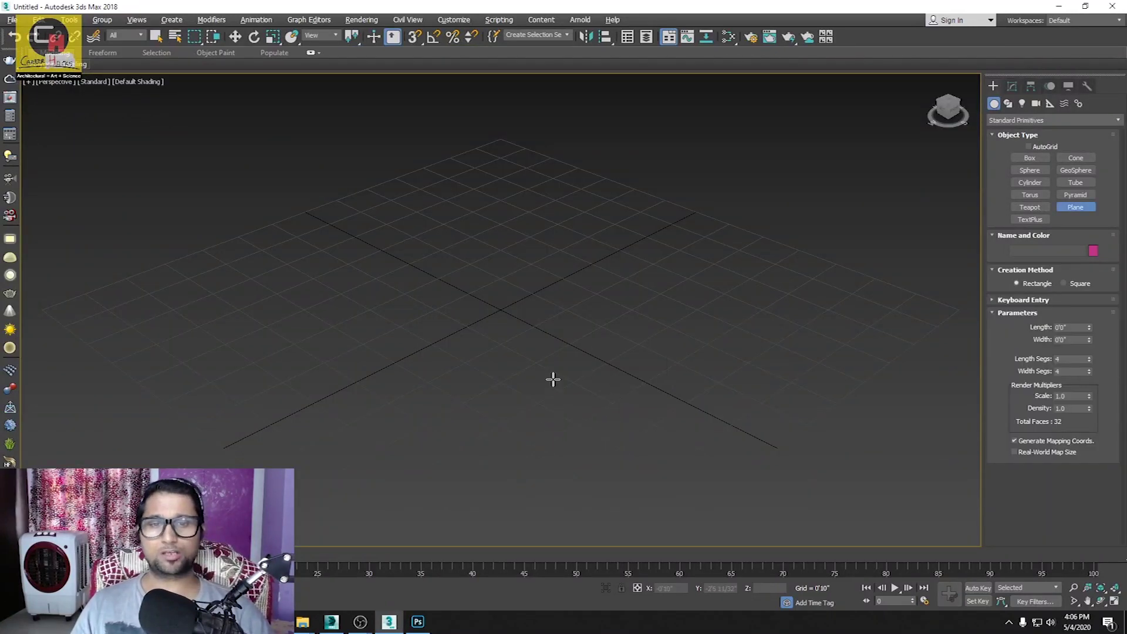
pyautogui.moveTo(475, 361); pyautogui.dragTo(446, 341)
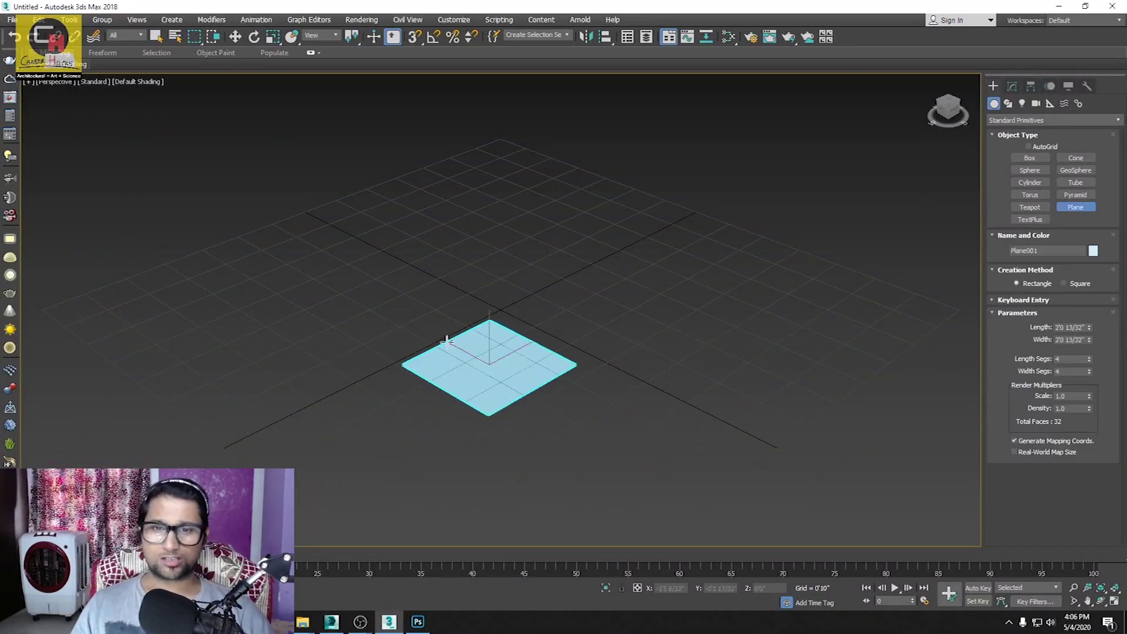
pyautogui.rightClick(446, 409)
pyautogui.click(332, 622)
pyautogui.hotkey('alt', 'w')
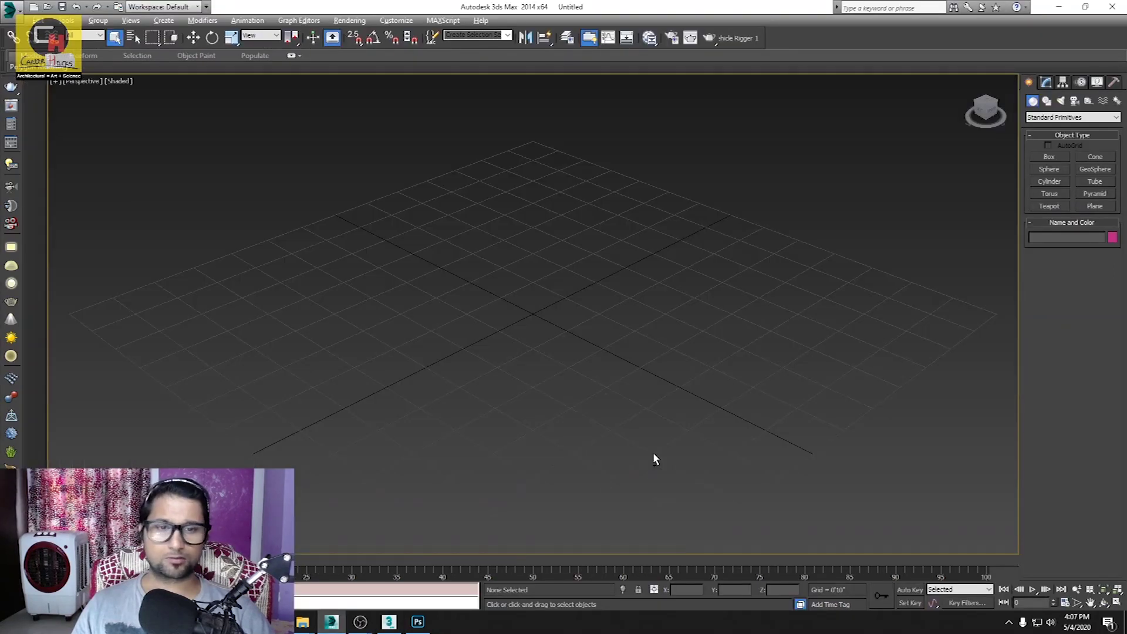
# Step: Draw a large green Plane001 across the 3ds Max 2014 grid and deselect it
pyautogui.keyDown('alt'); pyautogui.moveTo(510, 416); pyautogui.dragTo(516, 414, button='middle'); pyautogui.keyUp('alt')
pyautogui.rightClick(641, 394)
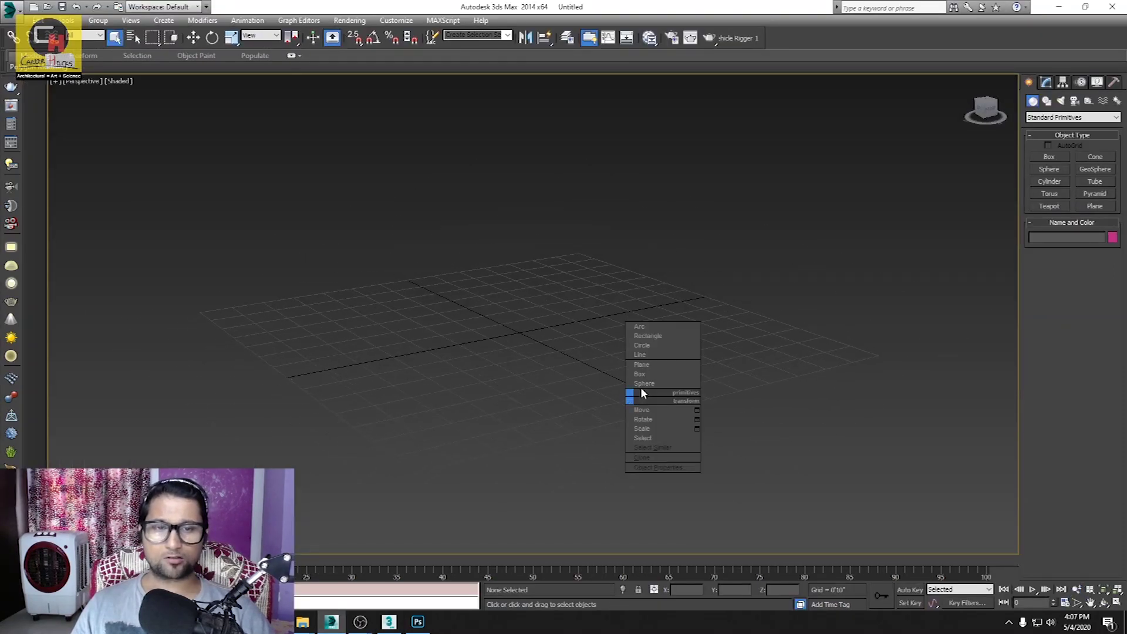
pyautogui.click(646, 375)
pyautogui.moveTo(584, 256); pyautogui.dragTo(429, 475)
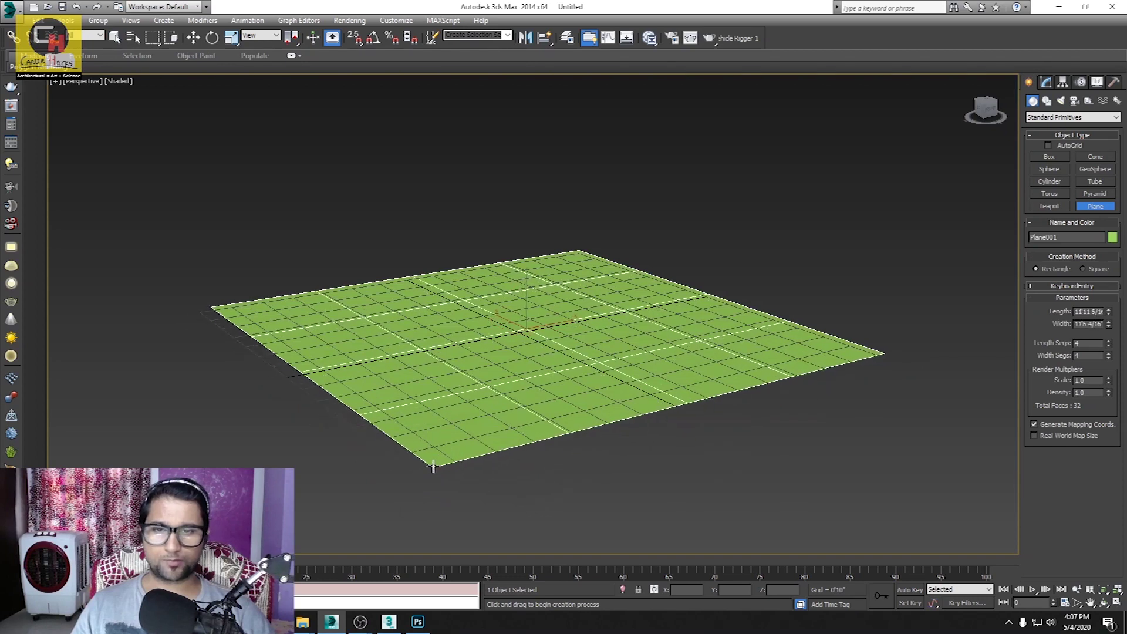
pyautogui.rightClick(557, 351)
pyautogui.rightClick(556, 351)
pyautogui.click(646, 276)
pyautogui.click(720, 207)
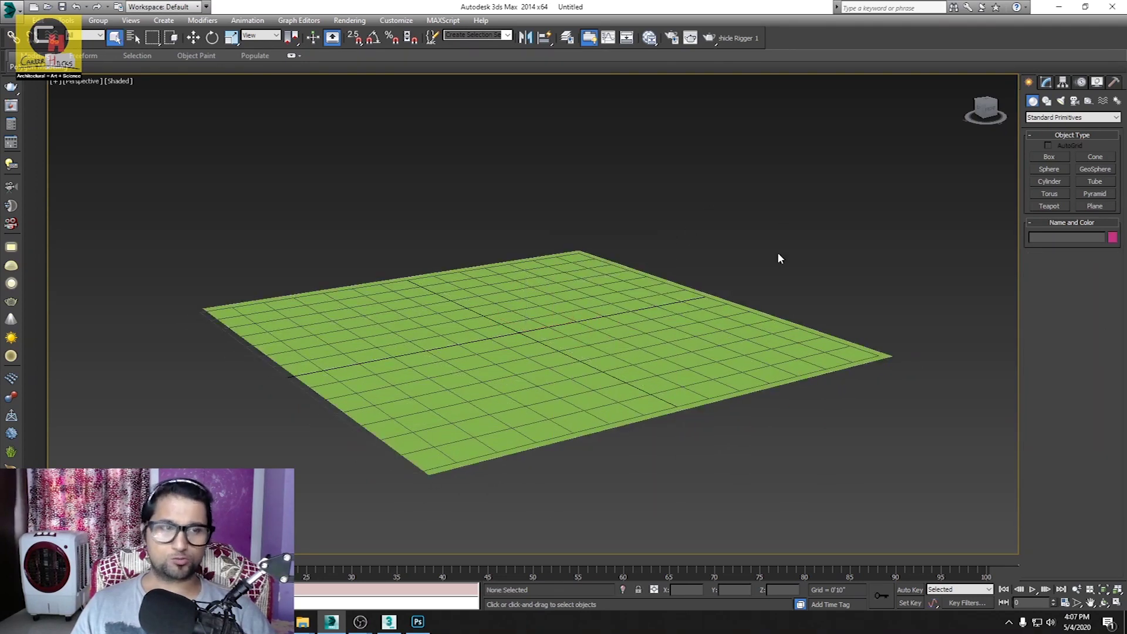
pyautogui.click(606, 352)
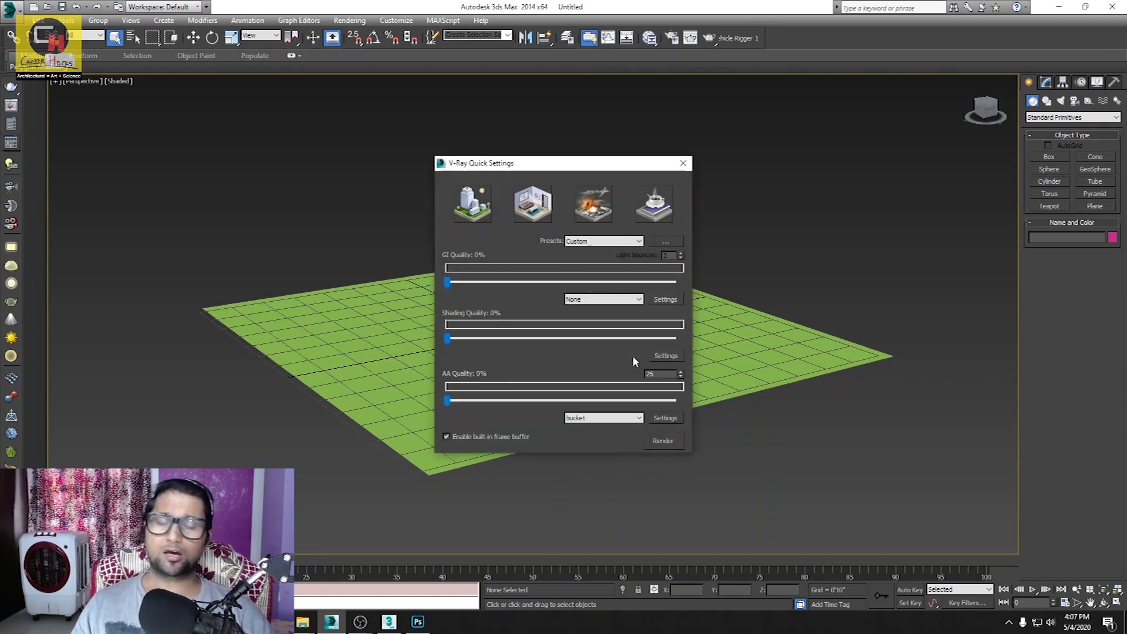
# Step: Raise shading and anti-aliasing quality to 52% and set GI to IM + LC (fast) in V-Ray Quick Settings
pyautogui.moveTo(447, 338); pyautogui.dragTo(533, 338)
pyautogui.moveTo(447, 400); pyautogui.dragTo(560, 400)
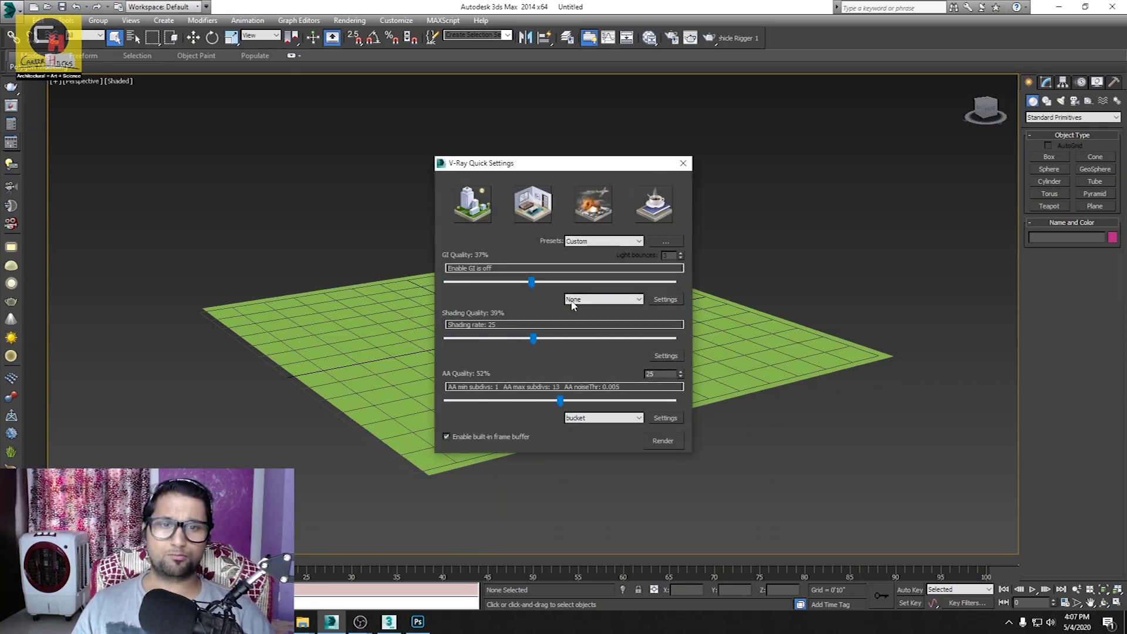
pyautogui.click(604, 299)
pyautogui.click(590, 332)
pyautogui.click(683, 163)
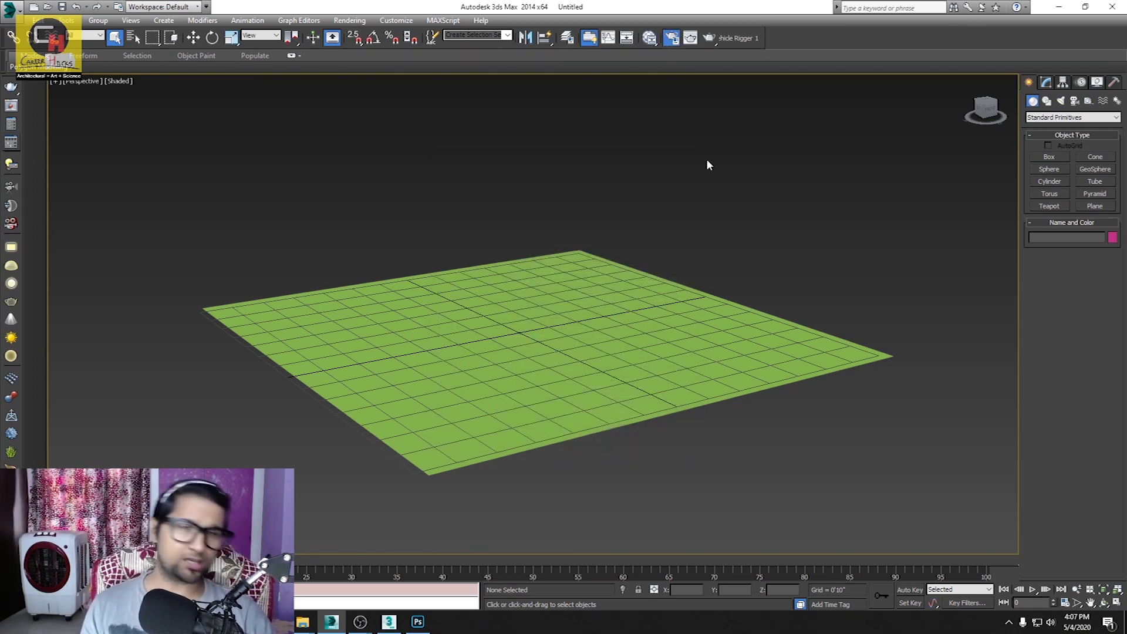
# Step: Switch the V-Ray image sampler type from Progressive to Bucket in Render Setup
pyautogui.press('F10')
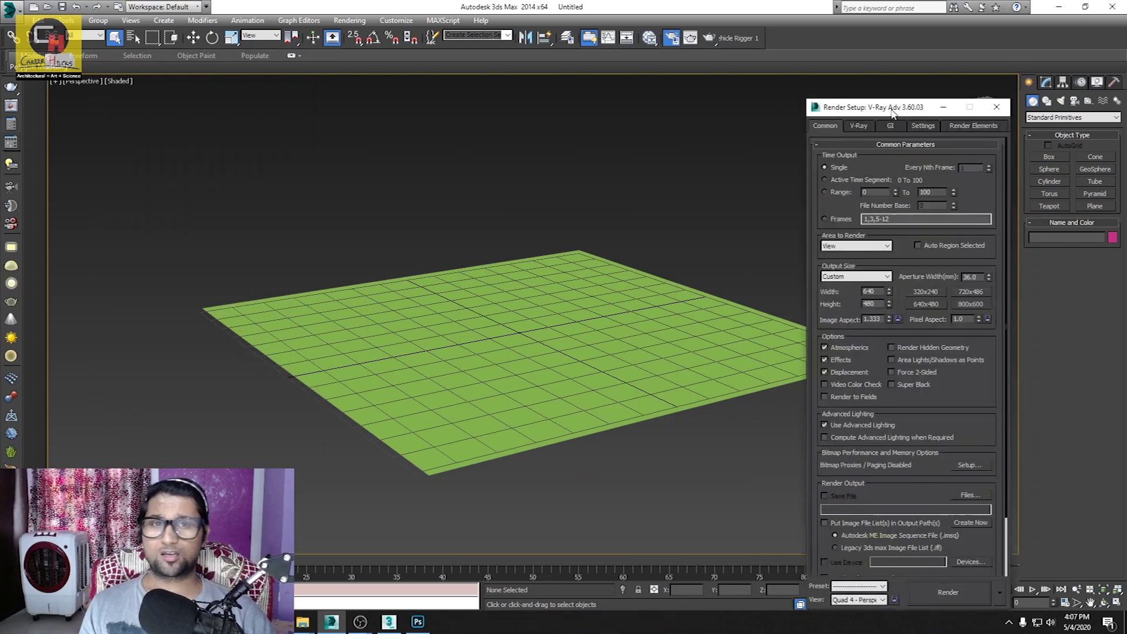
pyautogui.click(858, 126)
pyautogui.click(859, 126)
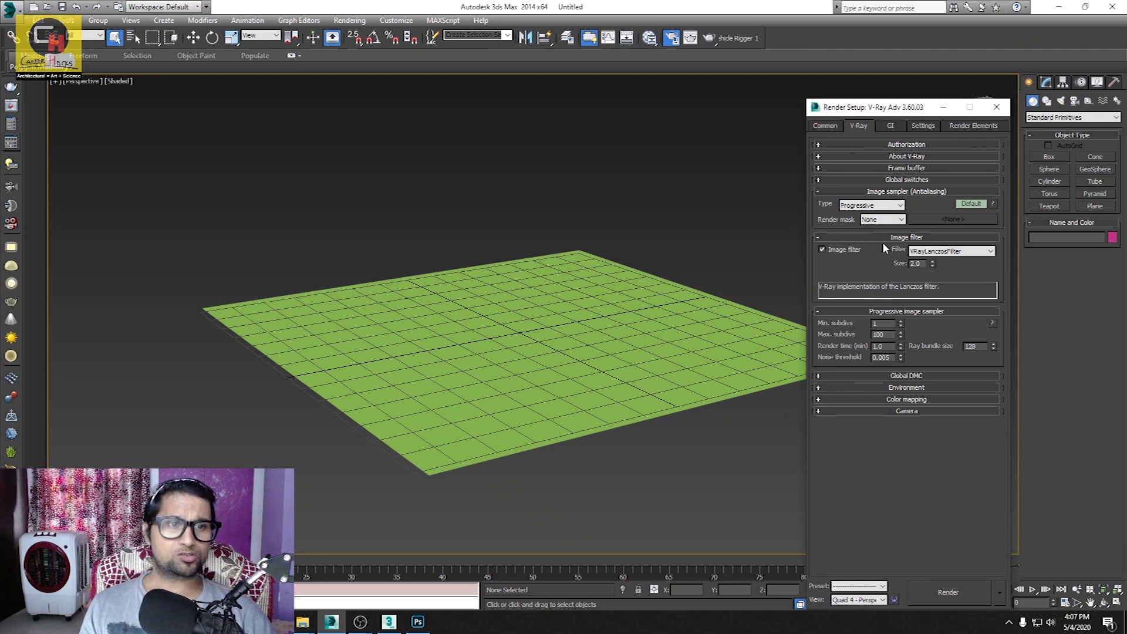
pyautogui.click(869, 217)
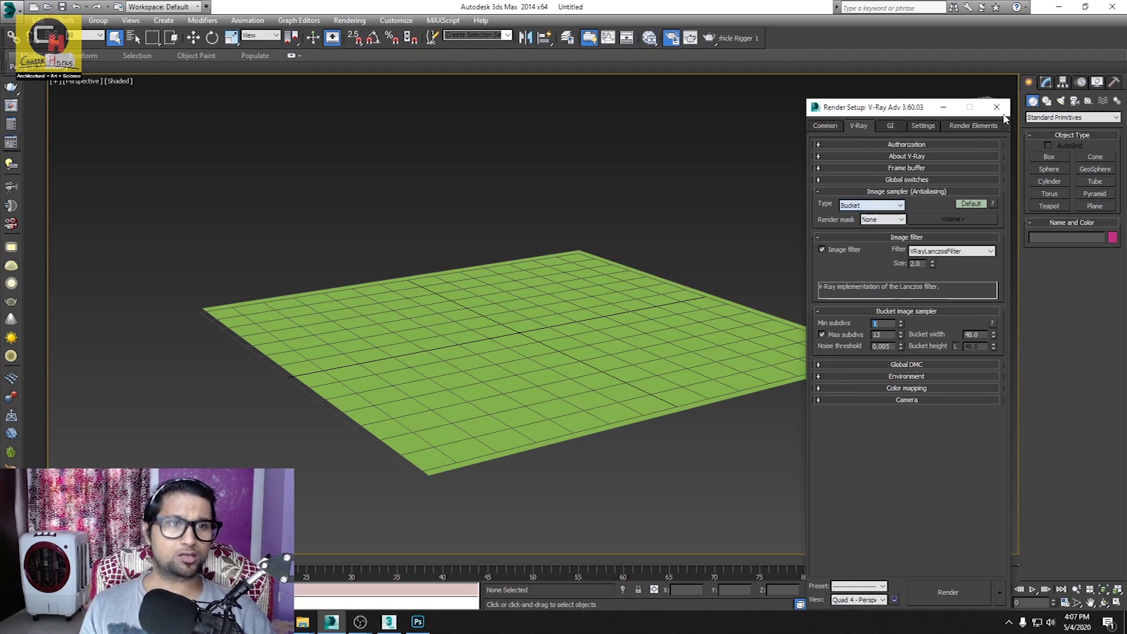
pyautogui.click(1005, 110)
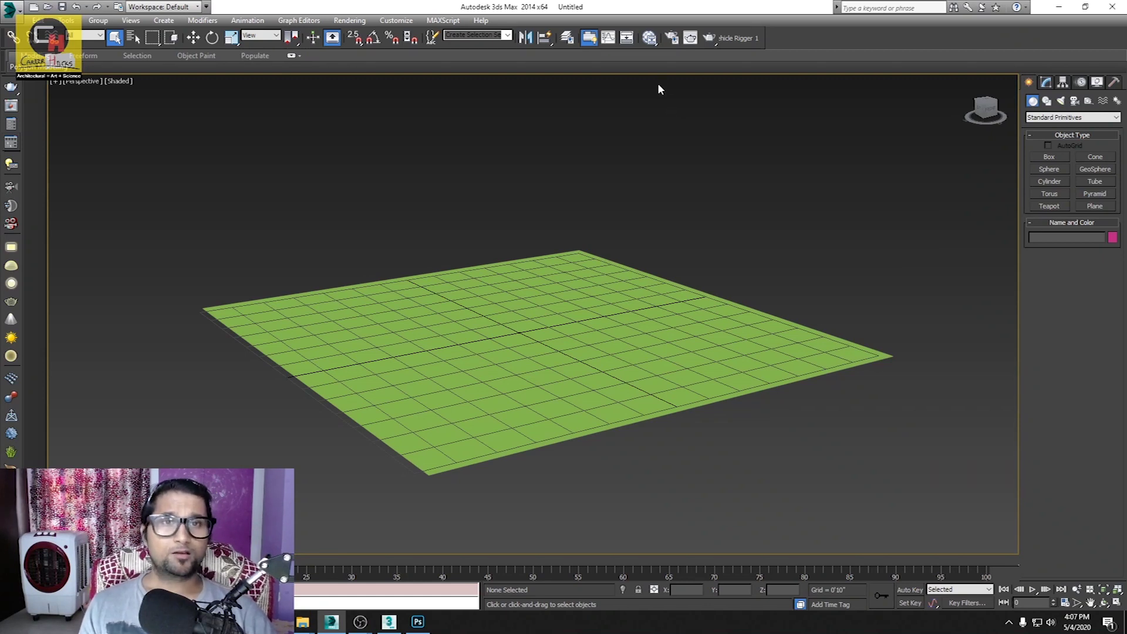
pyautogui.click(1061, 102)
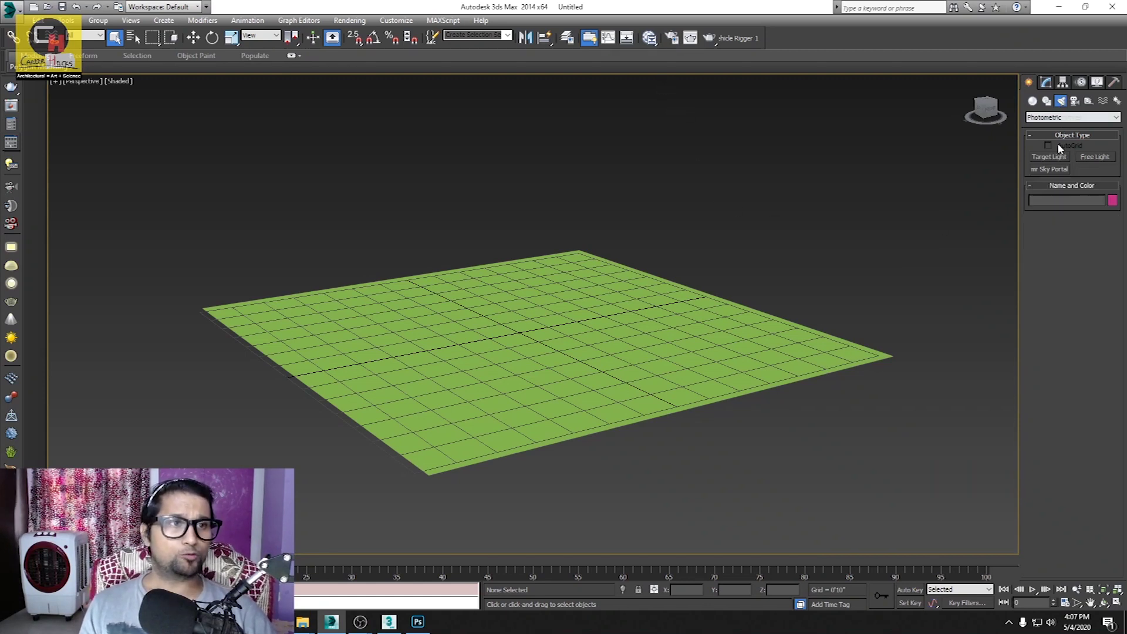
# Step: Create a VRayLight plane light over the green plane and lift it high above
pyautogui.click(1072, 117)
pyautogui.click(1045, 133)
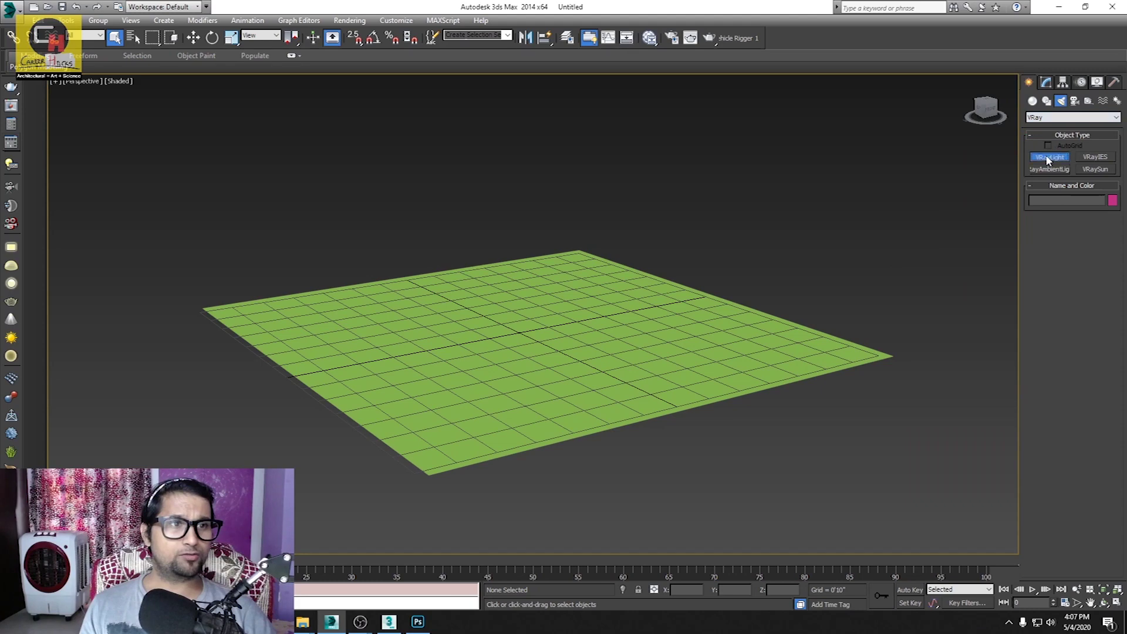
pyautogui.click(1049, 157)
pyautogui.moveTo(573, 236); pyautogui.dragTo(405, 521)
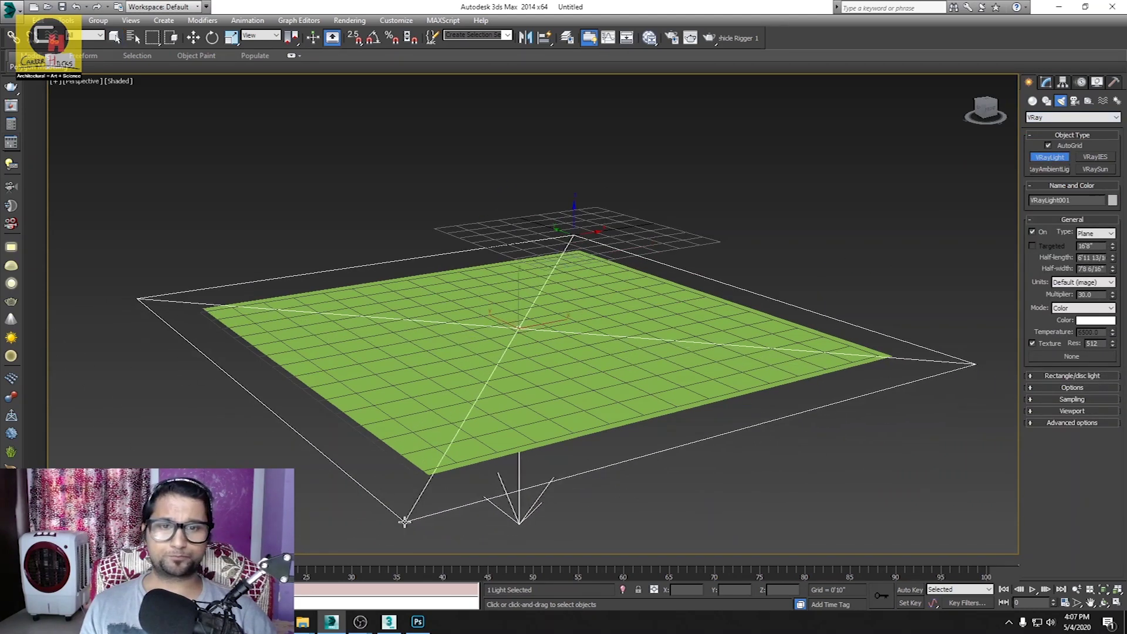
pyautogui.rightClick(480, 404)
pyautogui.press('w')
pyautogui.moveTo(518, 303); pyautogui.dragTo(520, 247)
pyautogui.scroll(-4, 520, 247)
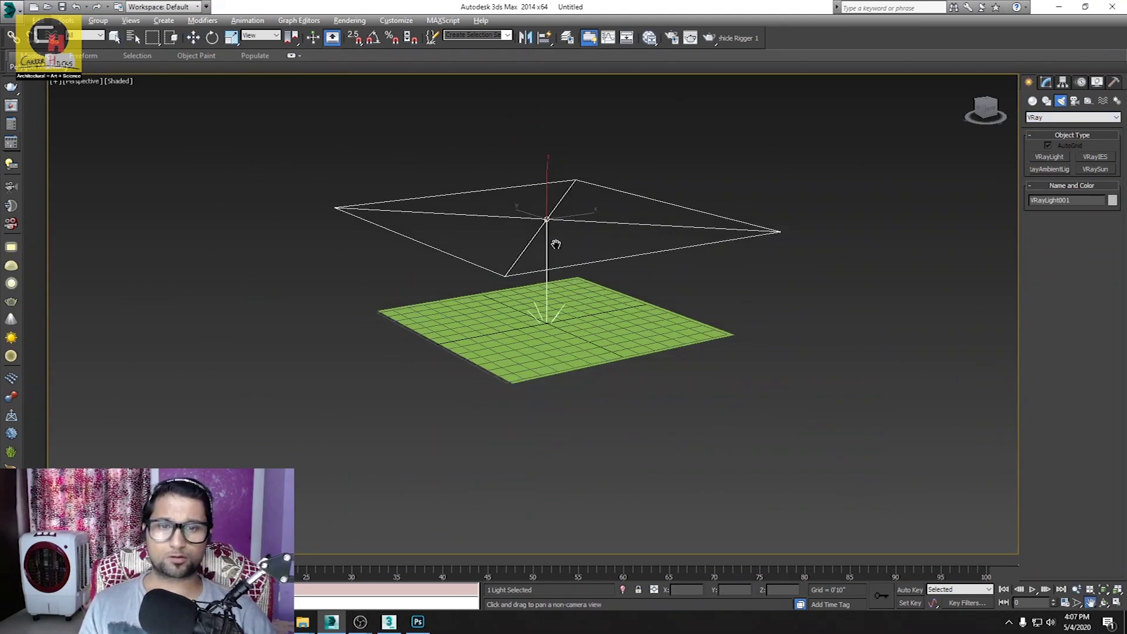
pyautogui.moveTo(520, 246); pyautogui.dragTo(516, 322, button='middle')
pyautogui.moveTo(515, 195); pyautogui.dragTo(515, 81)
pyautogui.click(723, 347)
# Step: Draw a Box001 cube standing on the green plane
pyautogui.rightClick(723, 347)
pyautogui.click(727, 396)
pyautogui.moveTo(511, 404); pyautogui.dragTo(563, 434)
pyautogui.click(519, 383)
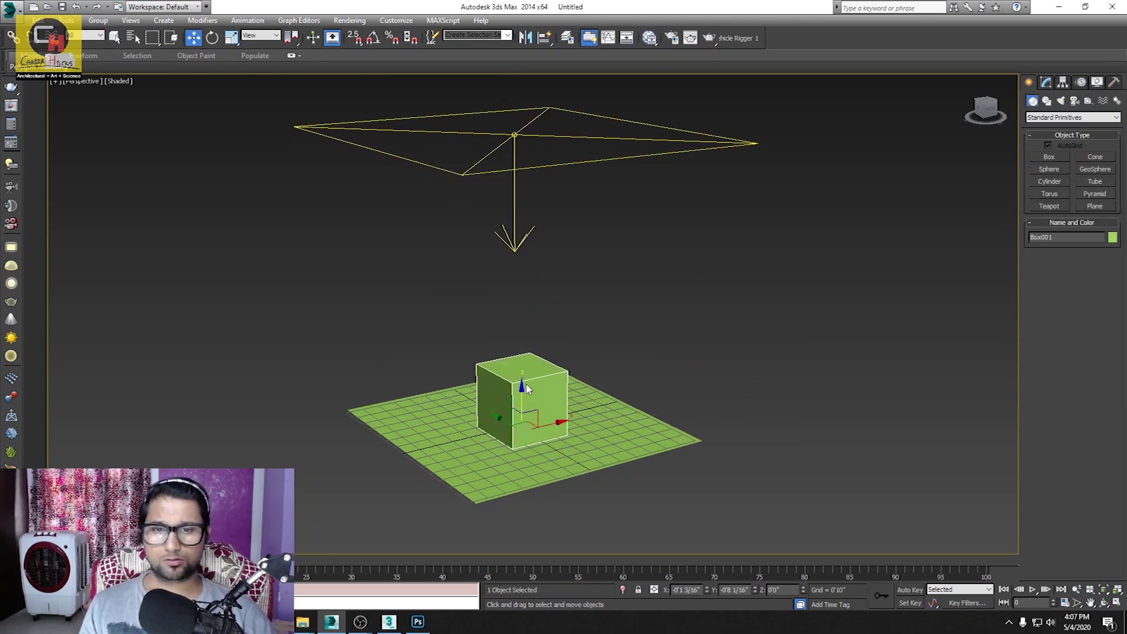
pyautogui.scroll(3, 499, 378)
pyautogui.moveTo(499, 377)
pyautogui.mouseDown(button='middle')
pyautogui.moveTo(438, 378)
pyautogui.moveTo(415, 310)
pyautogui.mouseUp(button='middle')
pyautogui.press('w')
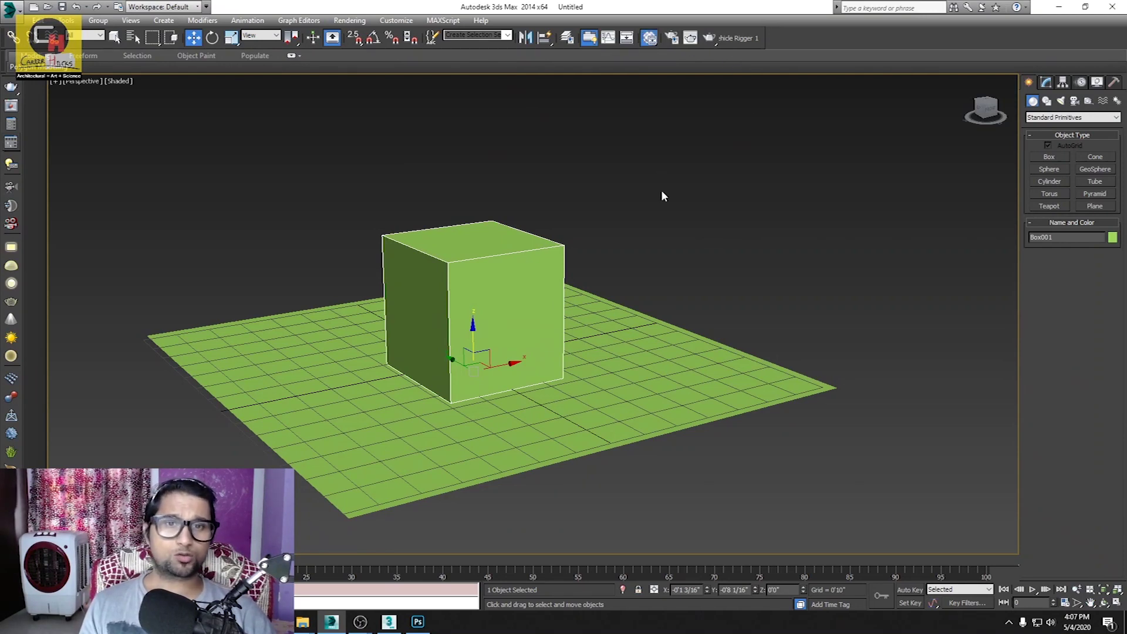
# Step: Add a new VRayMtl node in the Slate Material Editor
pyautogui.press('m')
pyautogui.moveTo(576, 103); pyautogui.dragTo(765, 157)
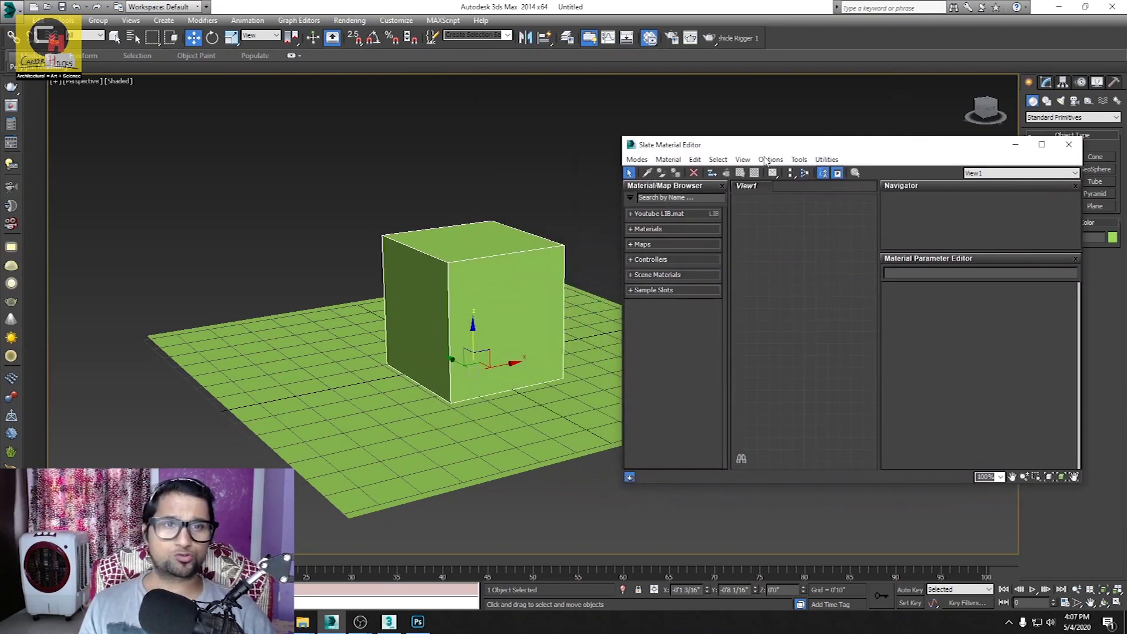
pyautogui.click(723, 185)
pyautogui.moveTo(1076, 186); pyautogui.dragTo(1100, 231)
pyautogui.click(1108, 216)
pyautogui.rightClick(762, 272)
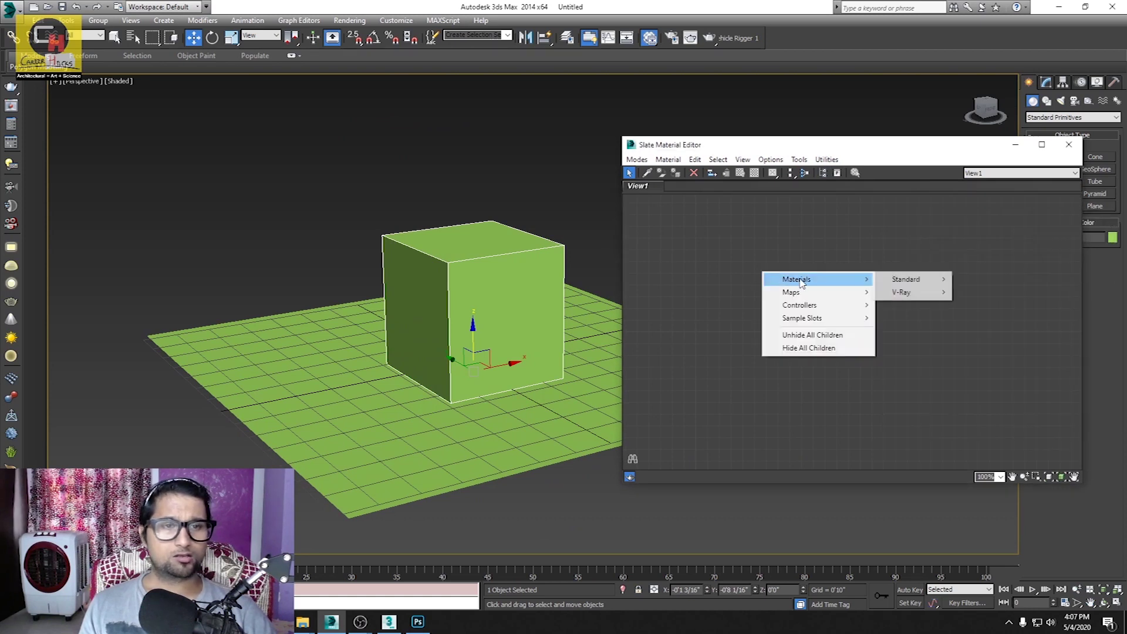
pyautogui.moveTo(797, 280)
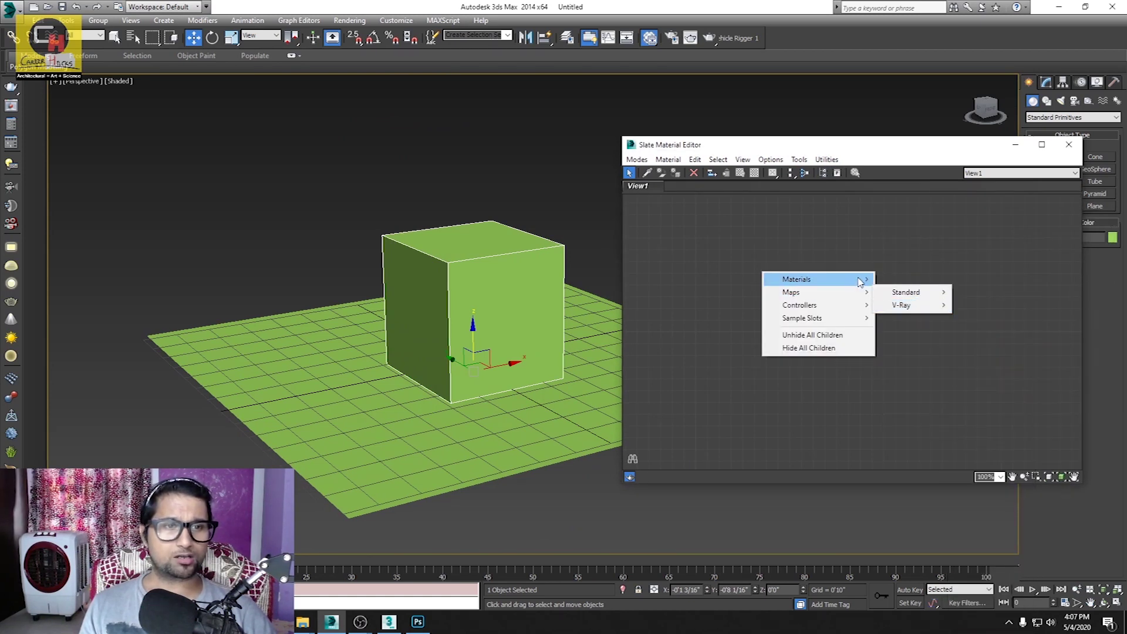
pyautogui.moveTo(902, 305)
pyautogui.click(975, 423)
# Step: Set the VRayMtl diffuse to white, assign it to the box and show it in the viewport
pyautogui.doubleClick(752, 294)
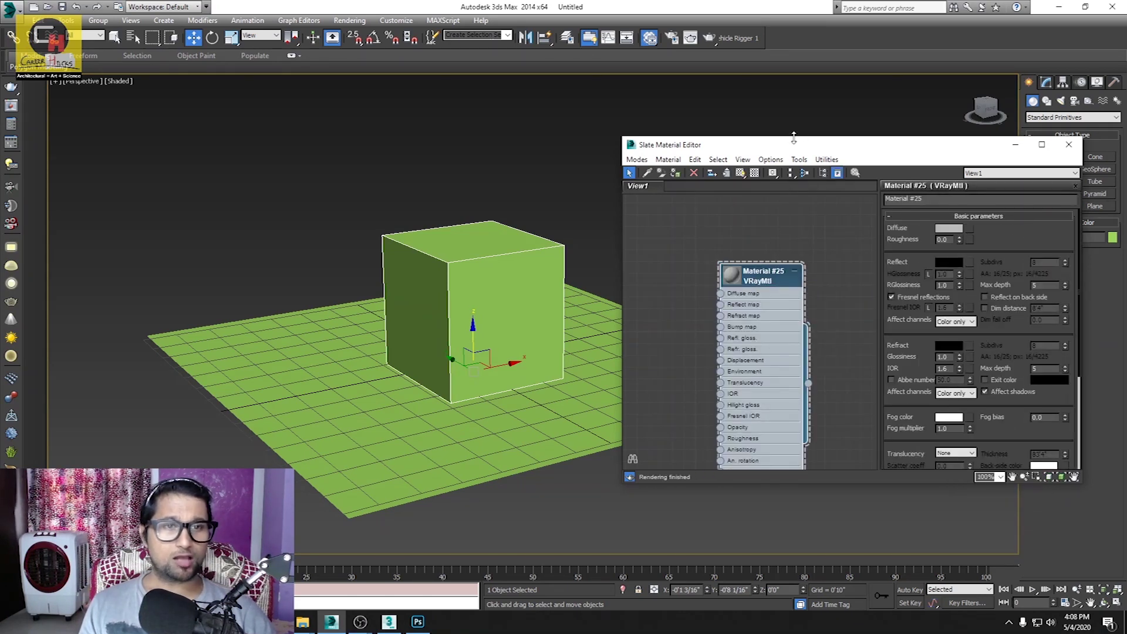
pyautogui.moveTo(820, 147); pyautogui.dragTo(683, 168)
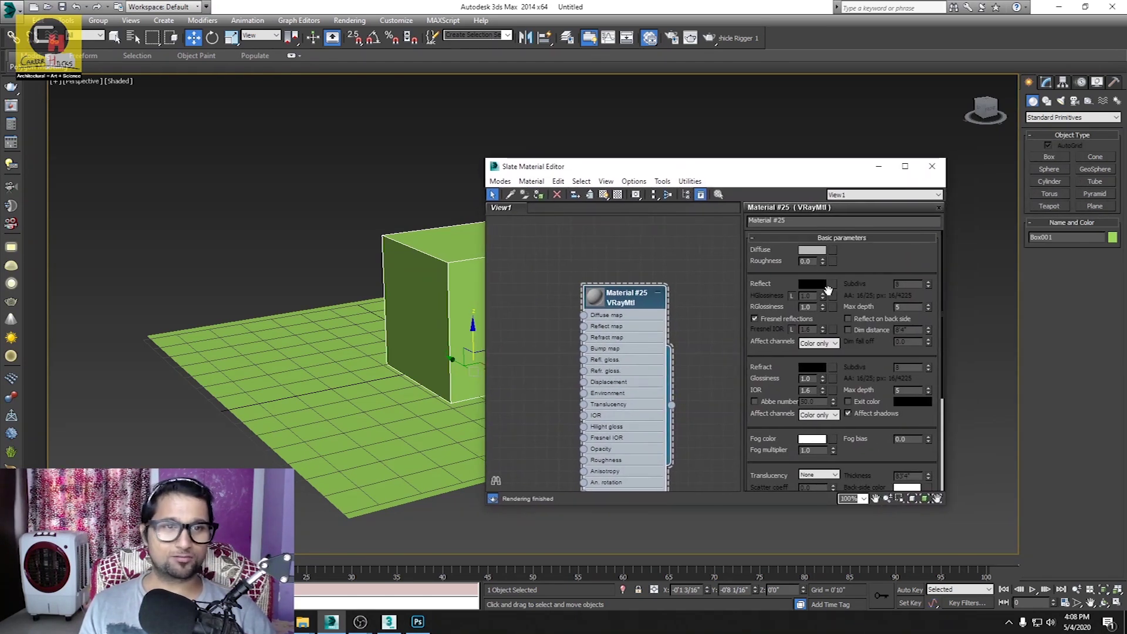
pyautogui.click(817, 253)
pyautogui.moveTo(335, 111); pyautogui.dragTo(336, 162)
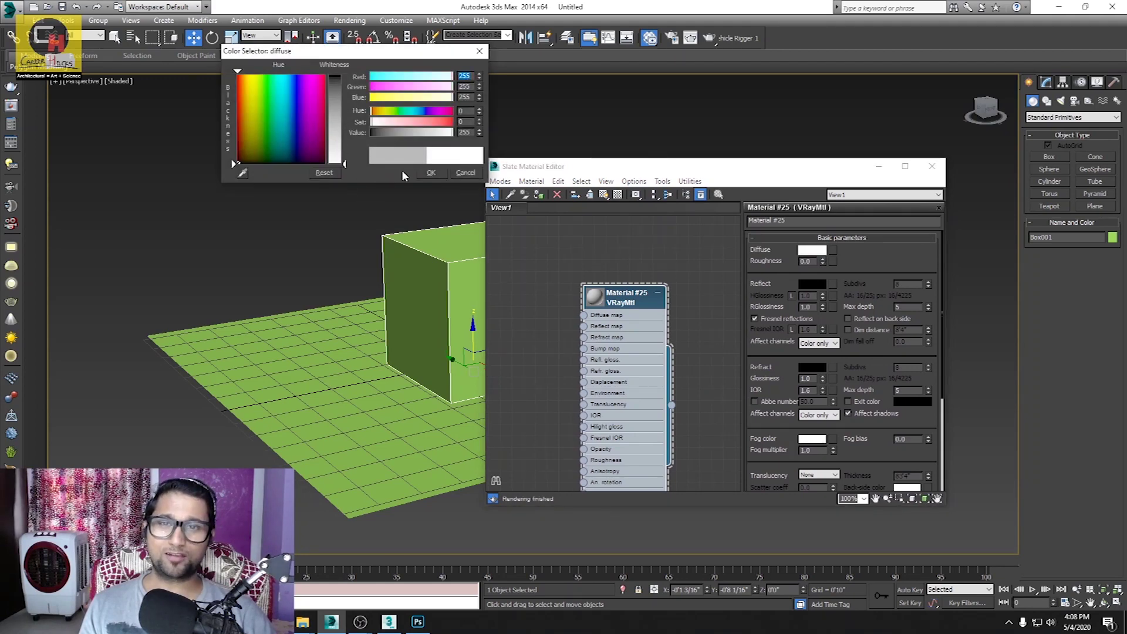
pyautogui.click(428, 171)
pyautogui.moveTo(773, 172); pyautogui.dragTo(776, 141)
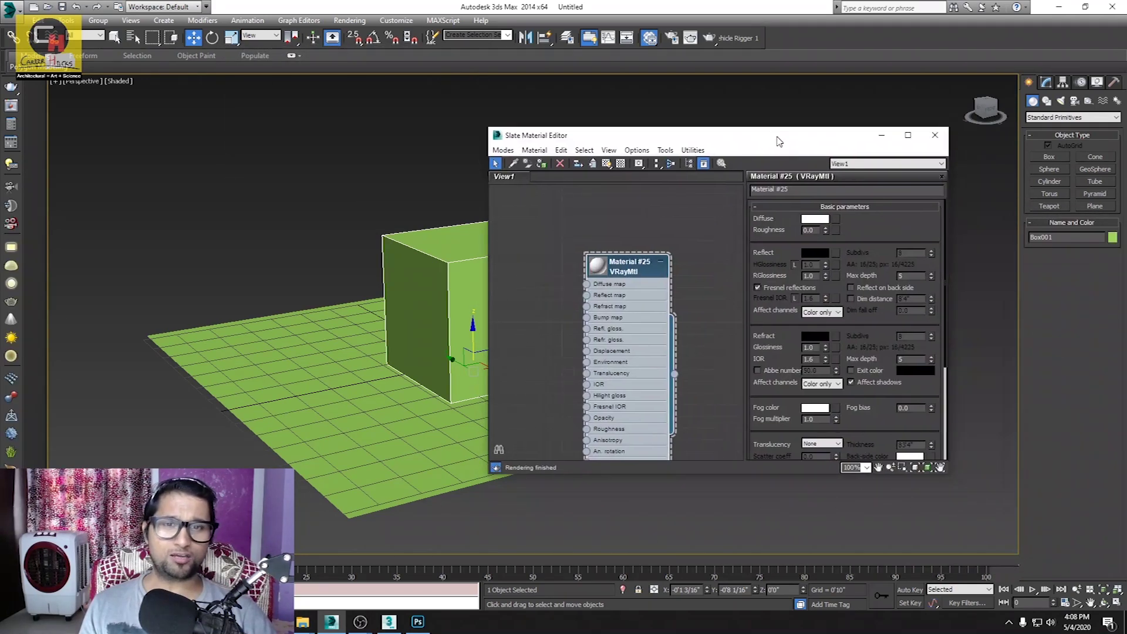
pyautogui.click(541, 163)
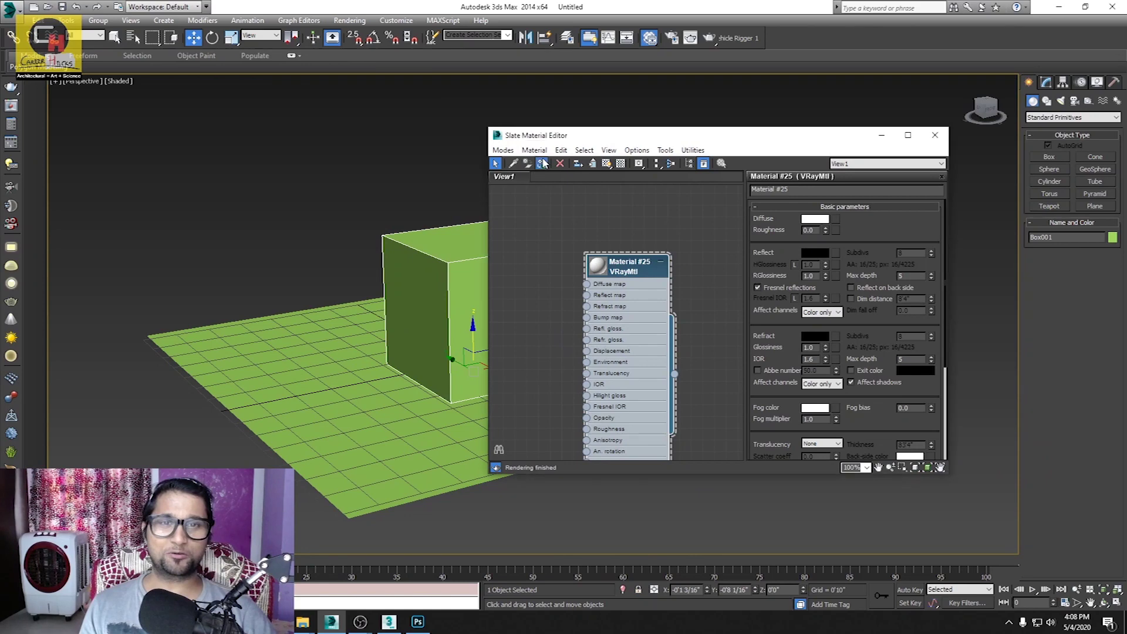
pyautogui.click(609, 164)
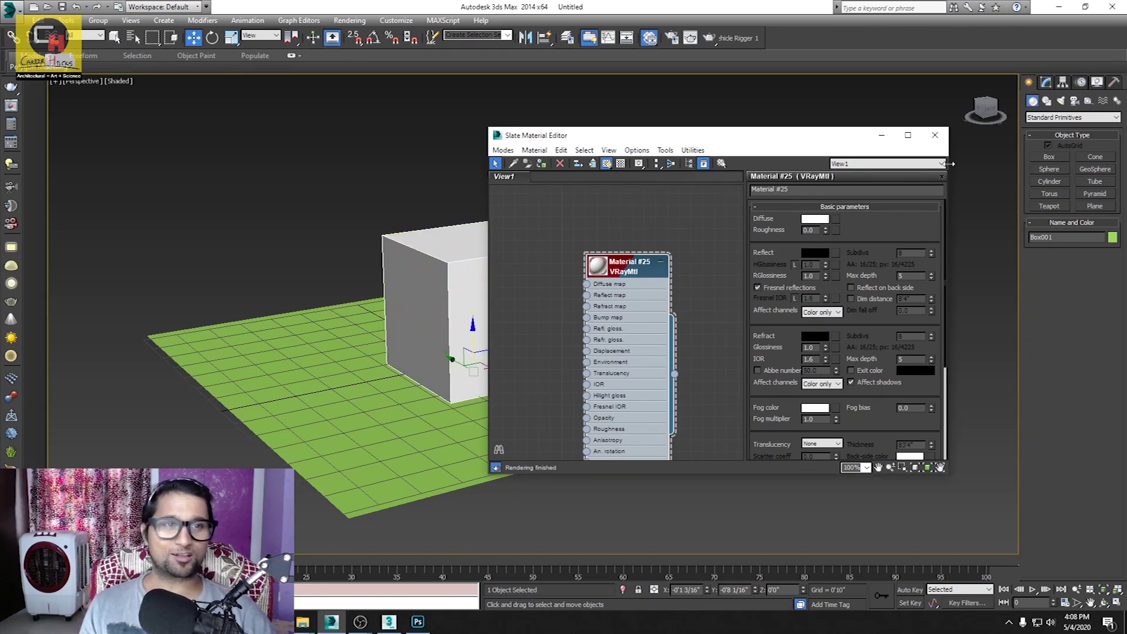
pyautogui.click(934, 135)
pyautogui.click(661, 176)
pyautogui.scroll(-1, 684, 267)
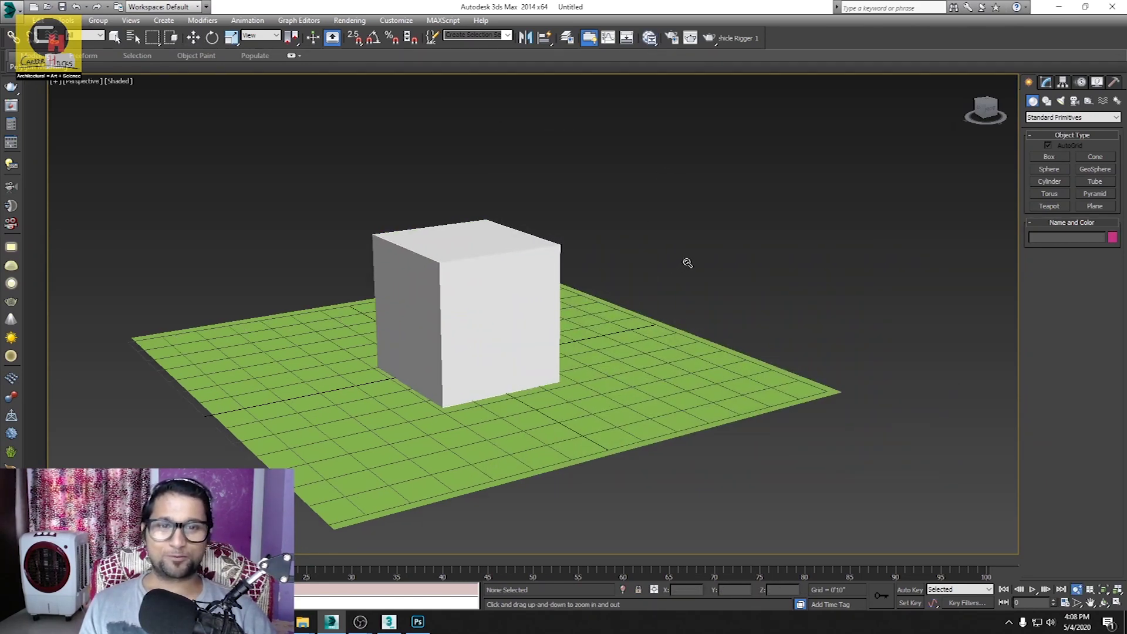
# Step: Set the V-Ray light's multiplier to 10
pyautogui.scroll(-5, 690, 263)
pyautogui.scroll(3, 652, 352)
pyautogui.scroll(2, 649, 311)
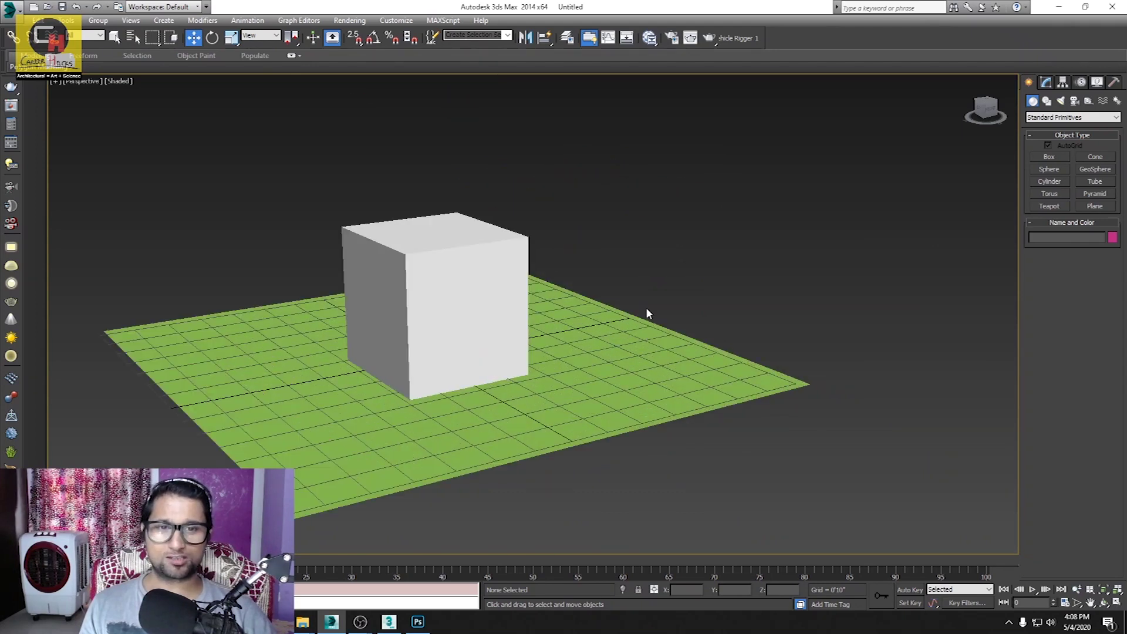
pyautogui.scroll(1, 715, 344)
pyautogui.scroll(-2, 687, 312)
pyautogui.scroll(-1, 670, 269)
pyautogui.click(545, 103)
pyautogui.click(1046, 82)
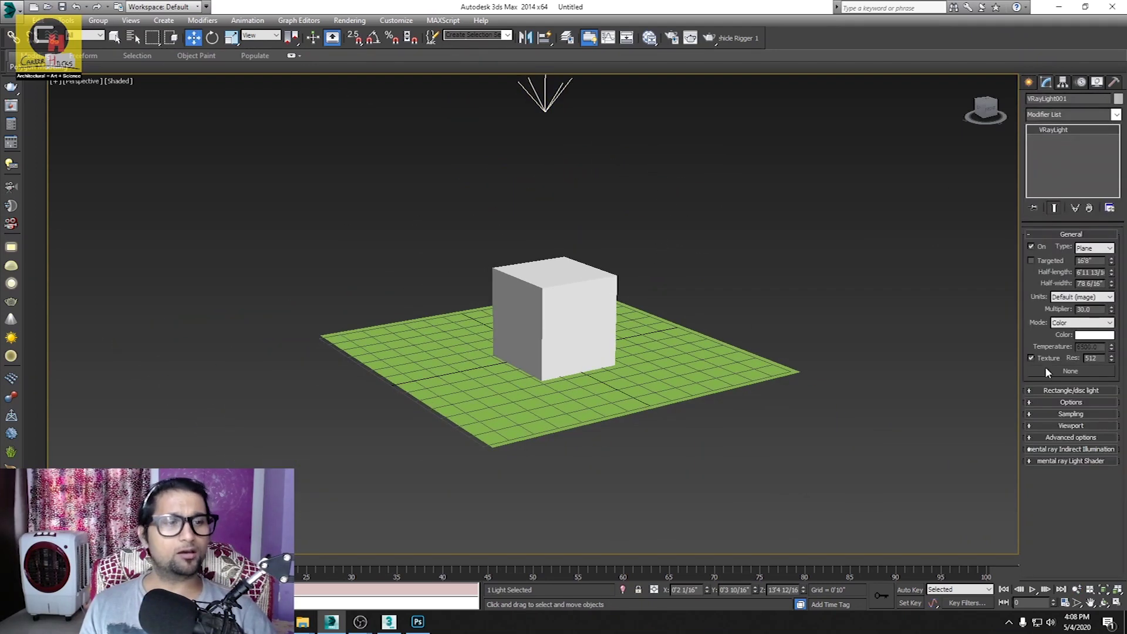
pyautogui.write('10')
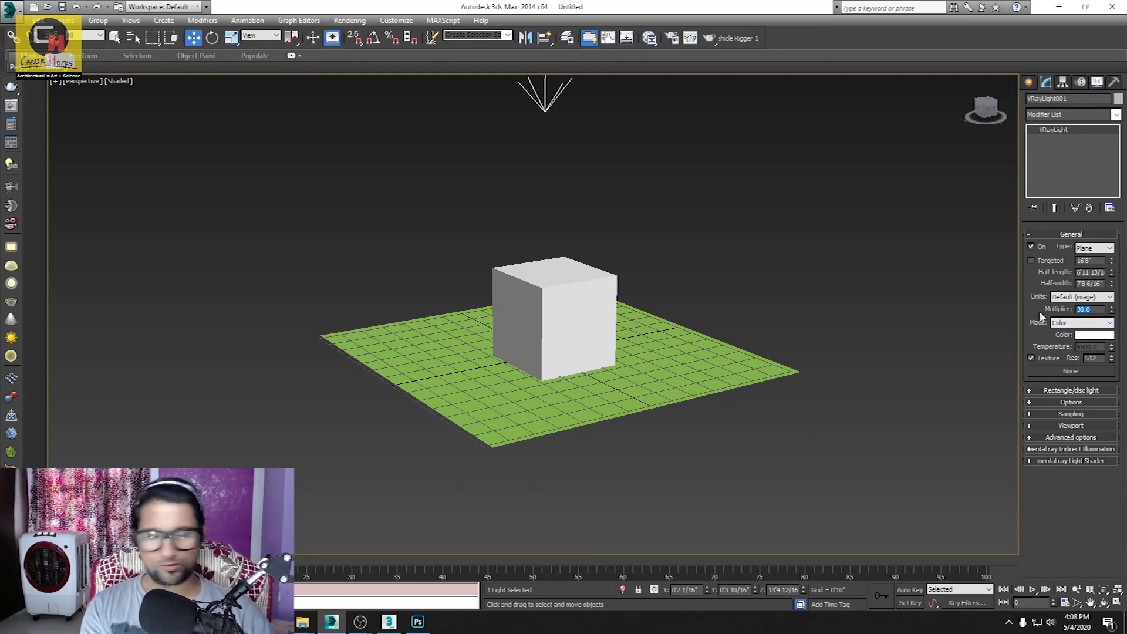
pyautogui.press('Return')
# Step: Show the safe frame and pan the Perspective view to centre the cube
pyautogui.scroll(1, 657, 292)
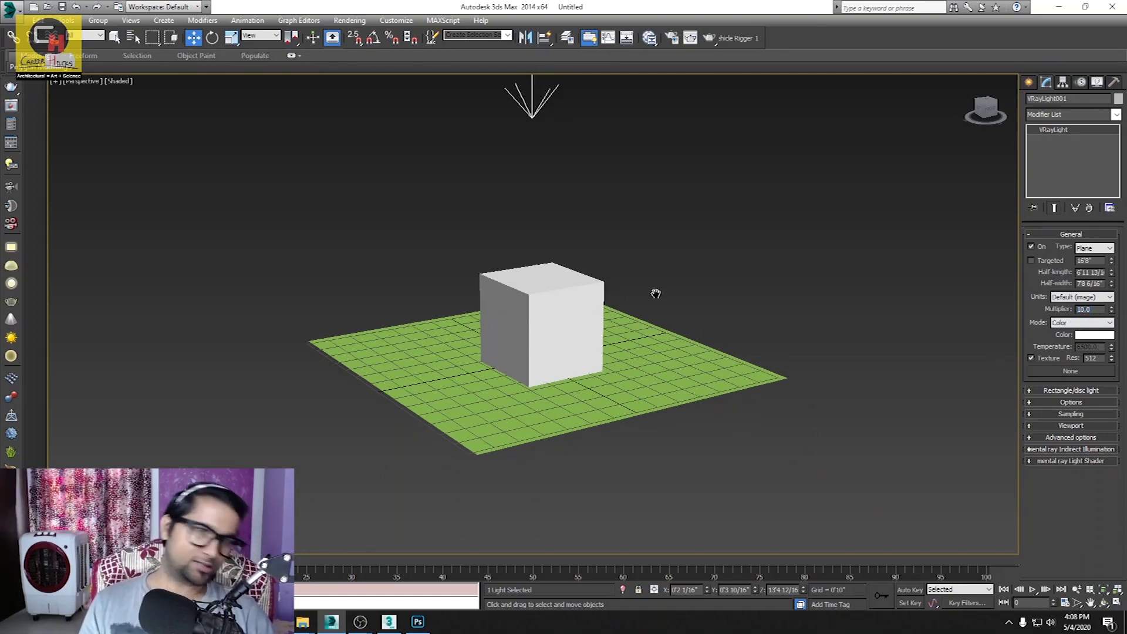
pyautogui.scroll(2, 657, 292)
pyautogui.hotkey('alt', 'z')
pyautogui.scroll(2, 650, 326)
pyautogui.scroll(-2, 604, 365)
pyautogui.scroll(-2, 667, 297)
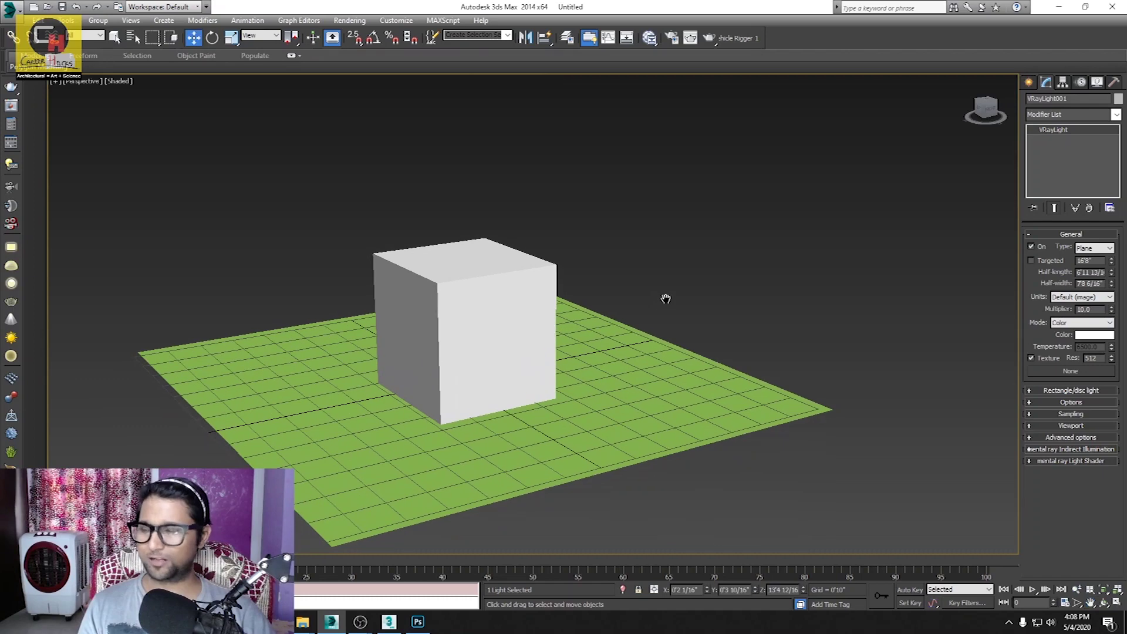
pyautogui.press('w')
pyautogui.hotkey('shift', 'f')
pyautogui.scroll(2, 617, 382)
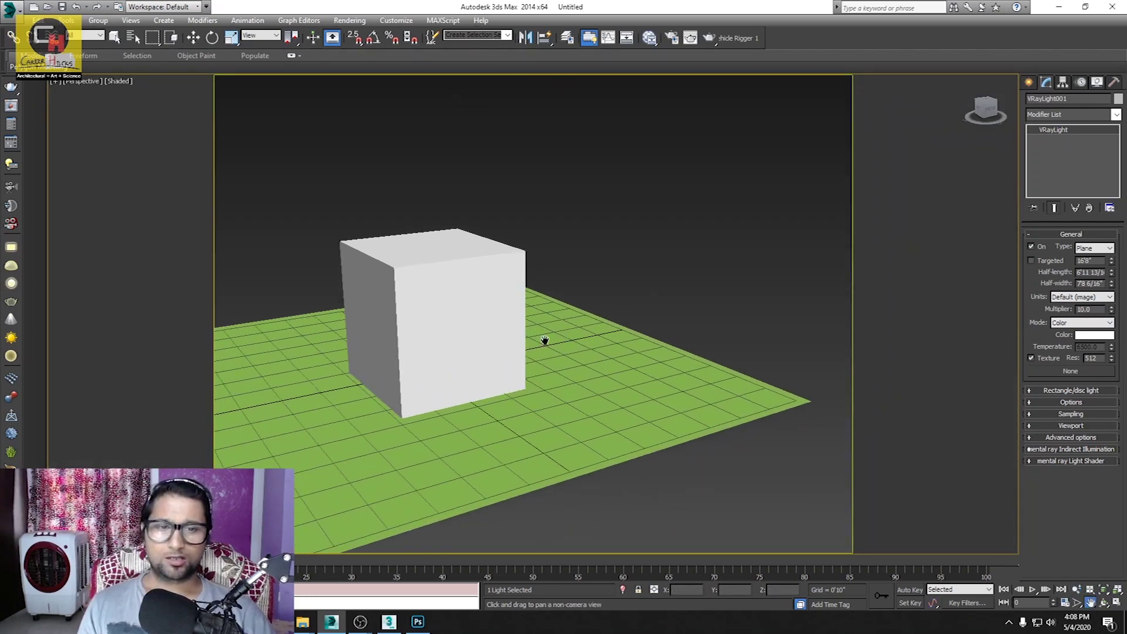
pyautogui.moveTo(539, 350); pyautogui.dragTo(672, 345, button='middle')
pyautogui.scroll(1, 672, 344)
pyautogui.scroll(2, 664, 375)
# Step: Bring the cube closer, deselect the light and render the scene with V-Ray
pyautogui.hotkey('alt', 'z')
pyautogui.scroll(1, 664, 355)
pyautogui.moveTo(587, 345); pyautogui.dragTo(652, 344, button='middle')
pyautogui.scroll(1, 677, 341)
pyautogui.press('w')
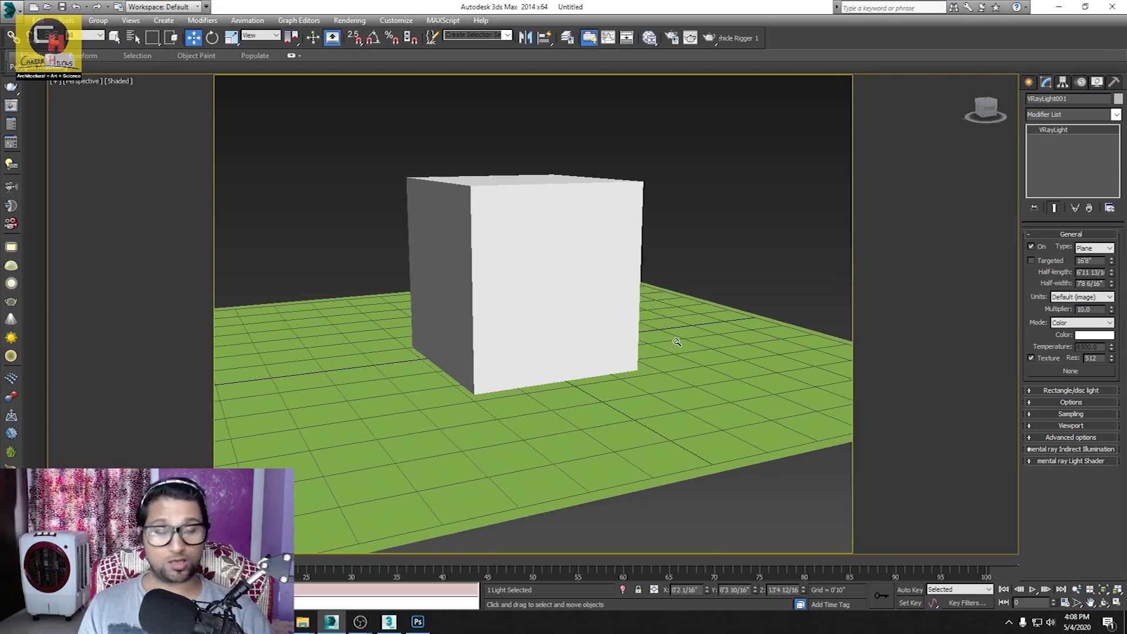
pyautogui.click(703, 271)
pyautogui.hotkey('shift', 'q')
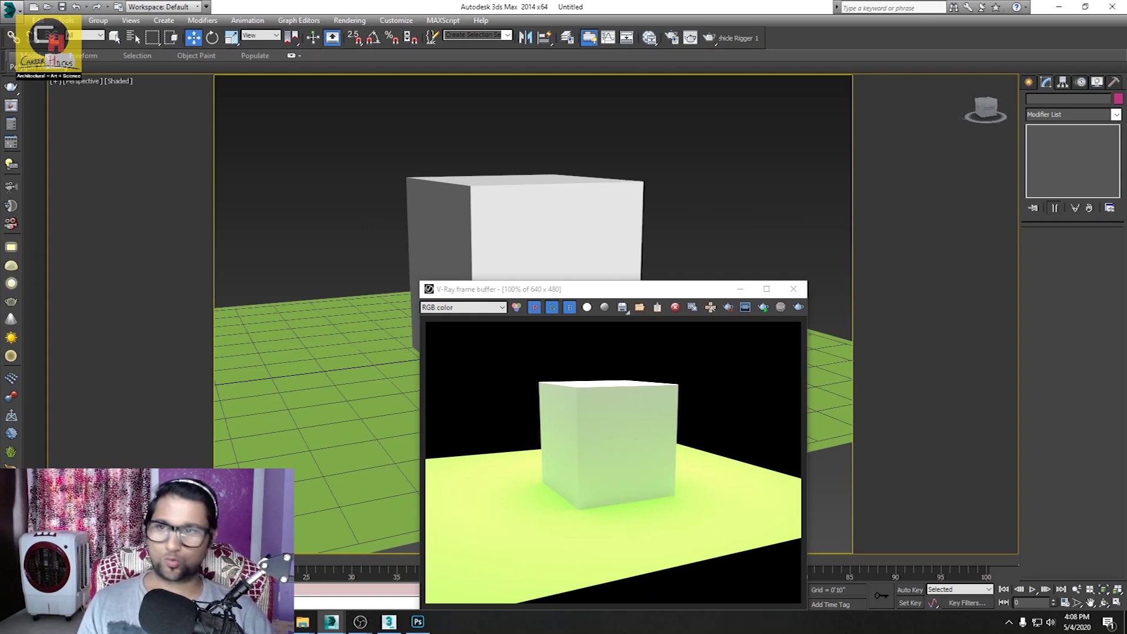
# Step: In the Light Lister, set VRayLight001's multiplier to 5, then re-render the scene
pyautogui.click(7, 165)
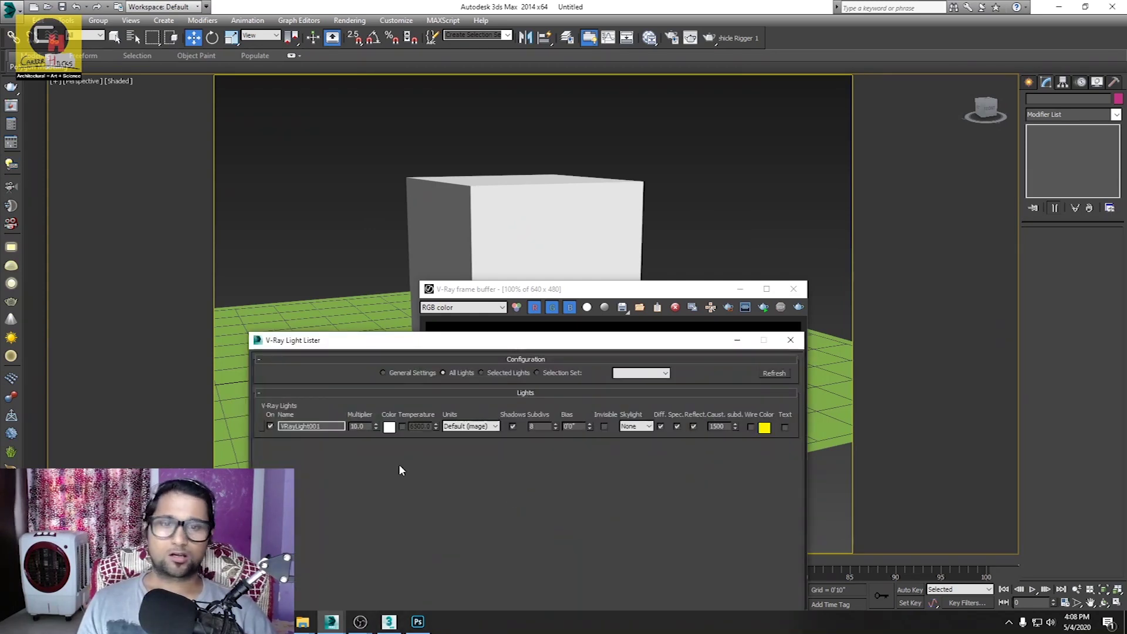
pyautogui.click(262, 427)
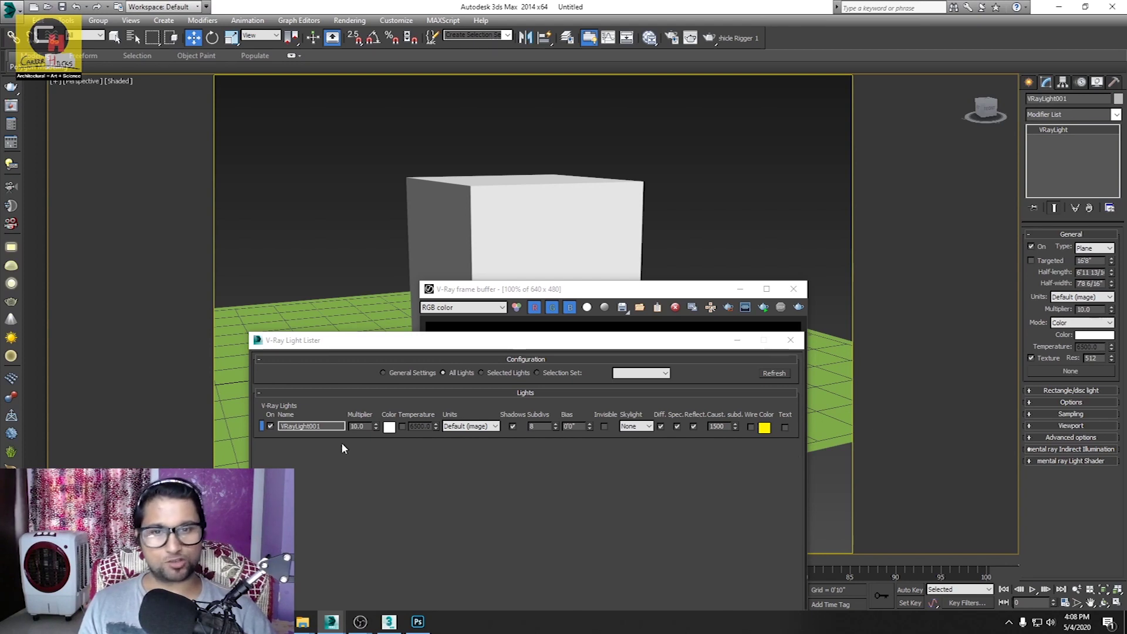
pyautogui.doubleClick(357, 426)
pyautogui.write('5')
pyautogui.press('Return')
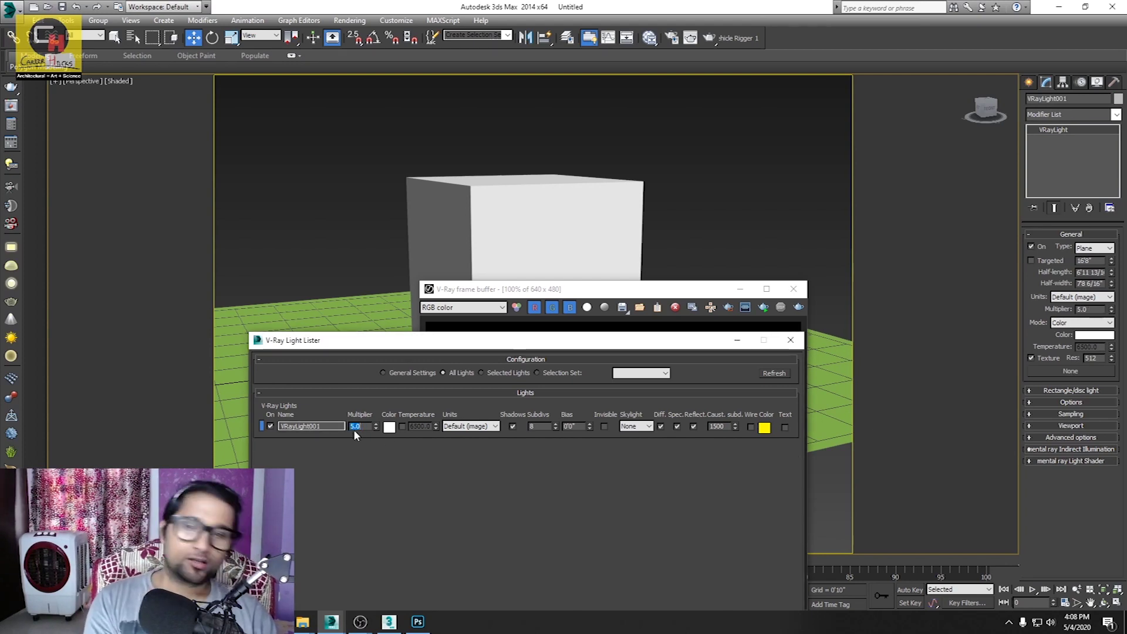
pyautogui.click(790, 340)
pyautogui.click(799, 308)
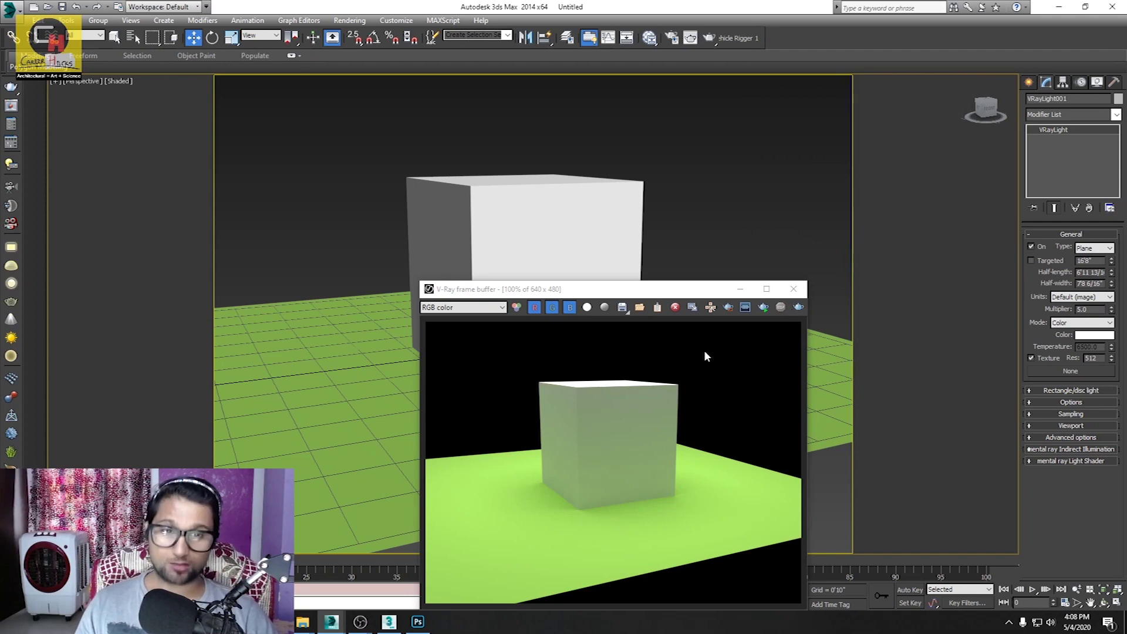
pyautogui.click(740, 290)
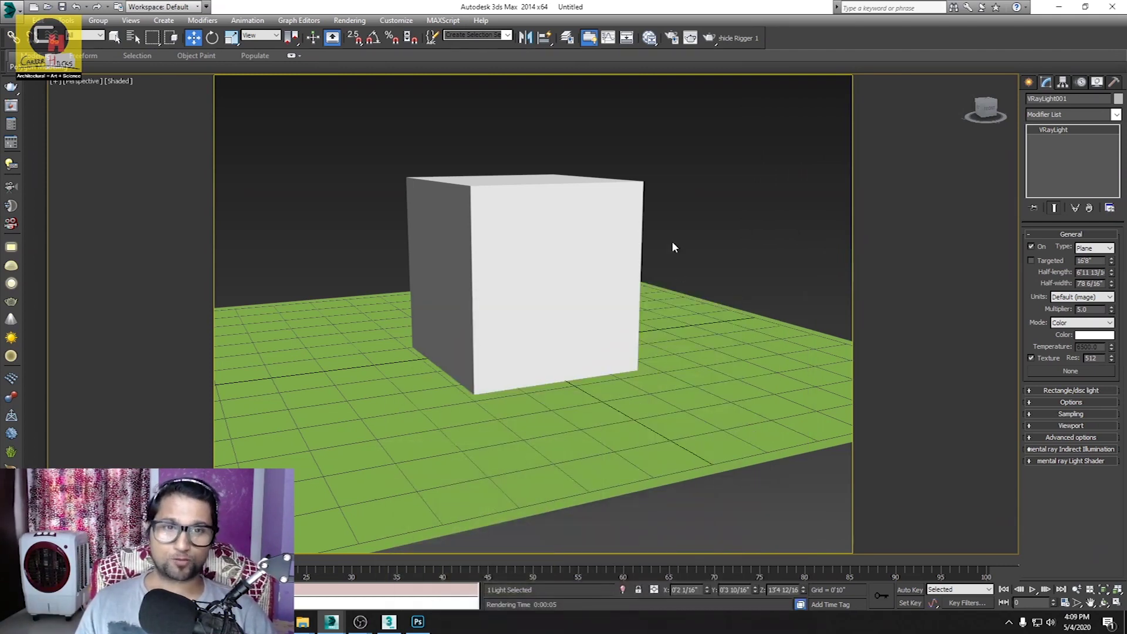
# Step: Orbit to look down on the scene and rotate the VRayLight to aim at the cube
pyautogui.click(672, 195)
pyautogui.scroll(-5, 341, 294)
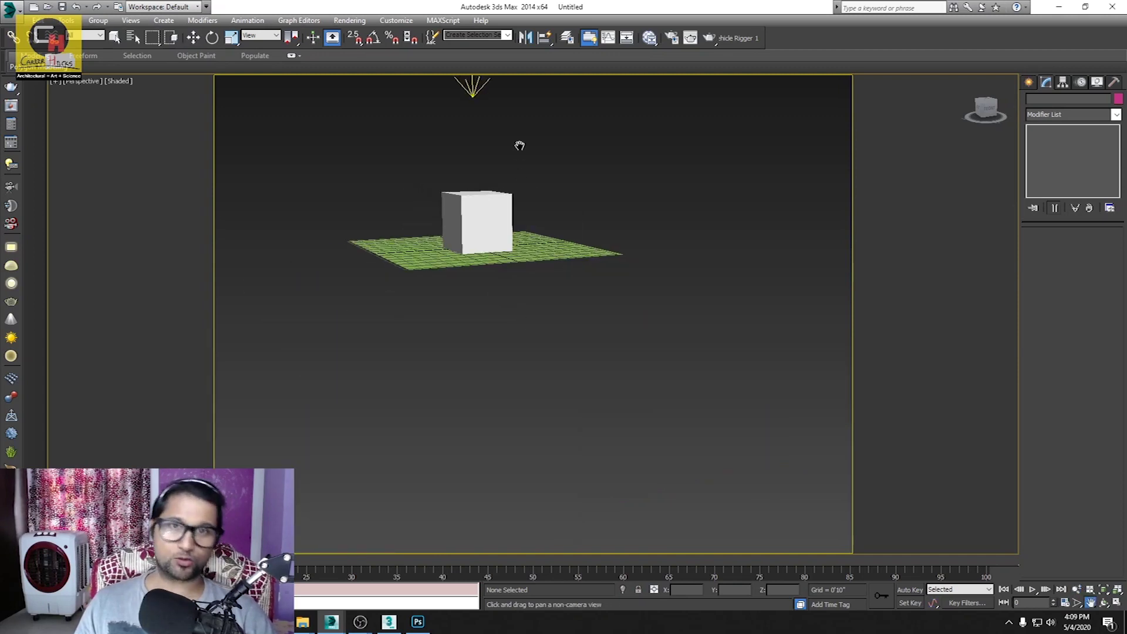
pyautogui.scroll(3, 518, 144)
pyautogui.keyDown('alt'); pyautogui.moveTo(583, 204); pyautogui.dragTo(524, 284, button='middle'); pyautogui.keyUp('alt')
pyautogui.click(523, 284)
pyautogui.press('e')
pyautogui.moveTo(501, 179); pyautogui.dragTo(622, 255)
# Step: Move the light to the right over the box and render again with Shift+Q
pyautogui.press('w')
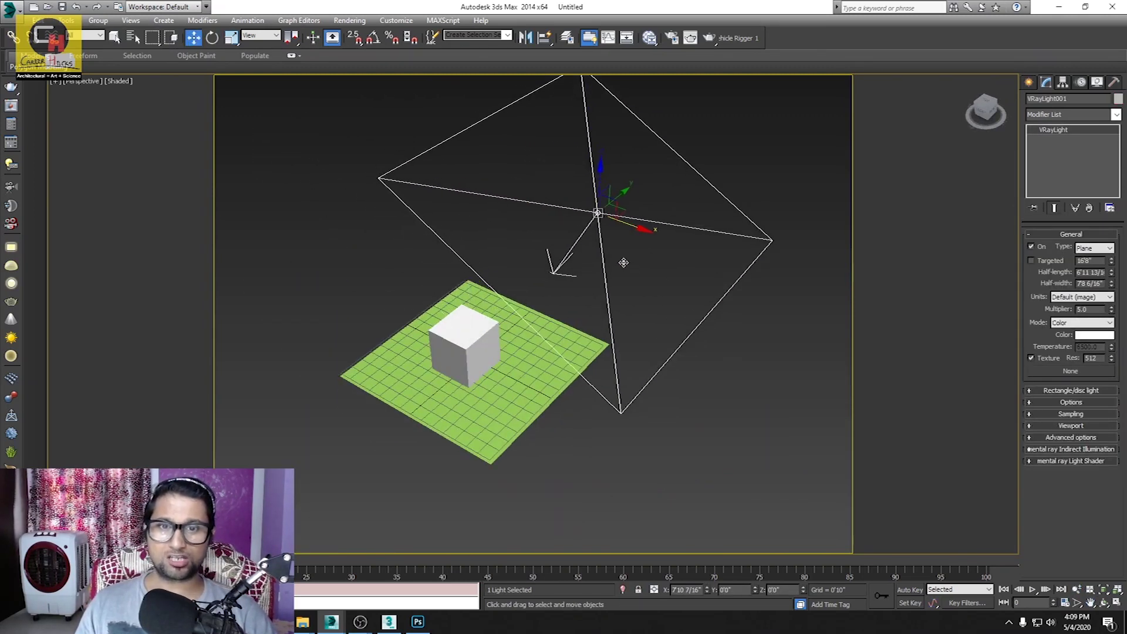
pyautogui.moveTo(622, 255)
pyautogui.keyDown('alt'); pyautogui.mouseDown(button='middle')
pyautogui.moveTo(443, 424)
pyautogui.moveTo(457, 386)
pyautogui.mouseUp(button='middle'); pyautogui.keyUp('alt')
pyautogui.scroll(5, 443, 424)
pyautogui.scroll(-2, 498, 416)
pyautogui.scroll(1, 456, 393)
pyautogui.hotkey('shift', 'q')
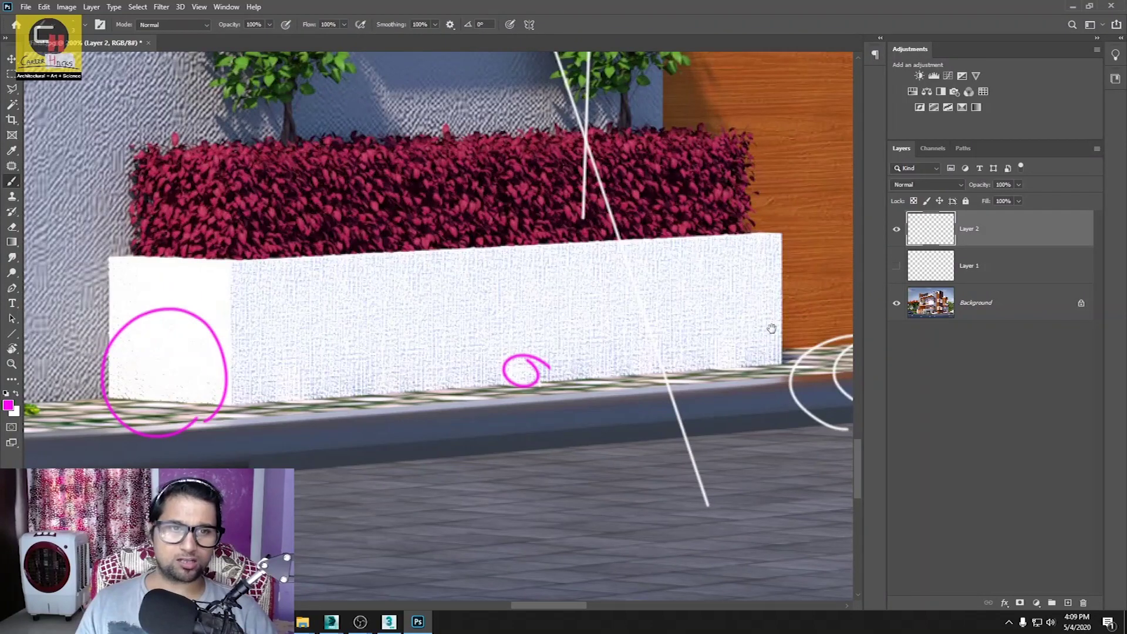
# Step: Pan the Photoshop render across the planter, palms and wood panels, then return to 3ds Max
pyautogui.moveTo(771, 329); pyautogui.dragTo(470, 357)
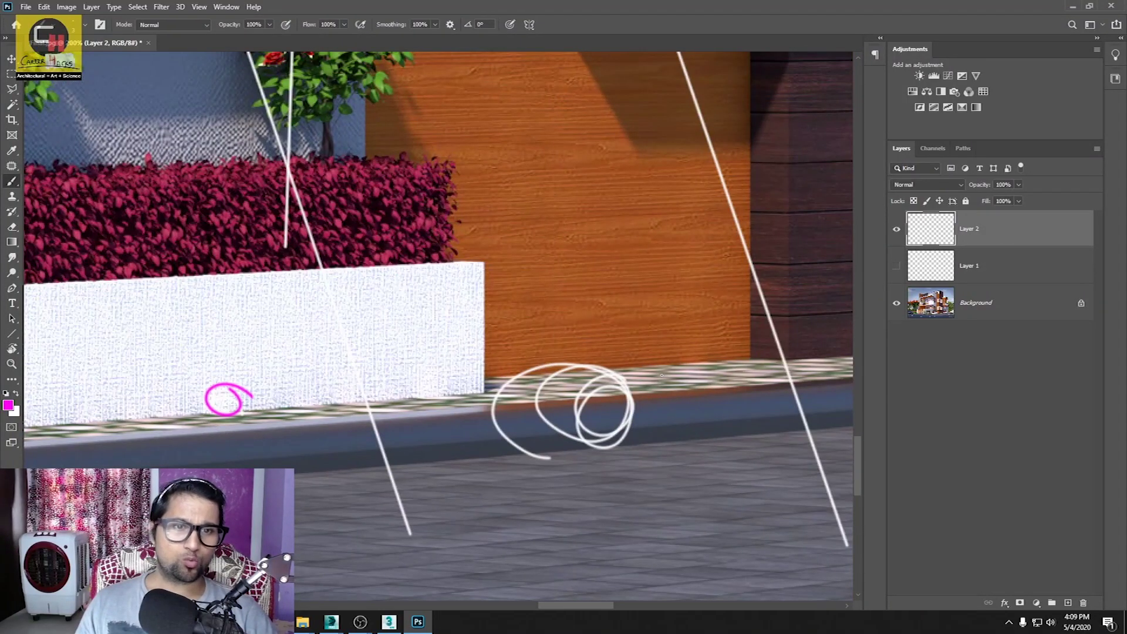
pyautogui.moveTo(288, 352); pyautogui.dragTo(843, 434)
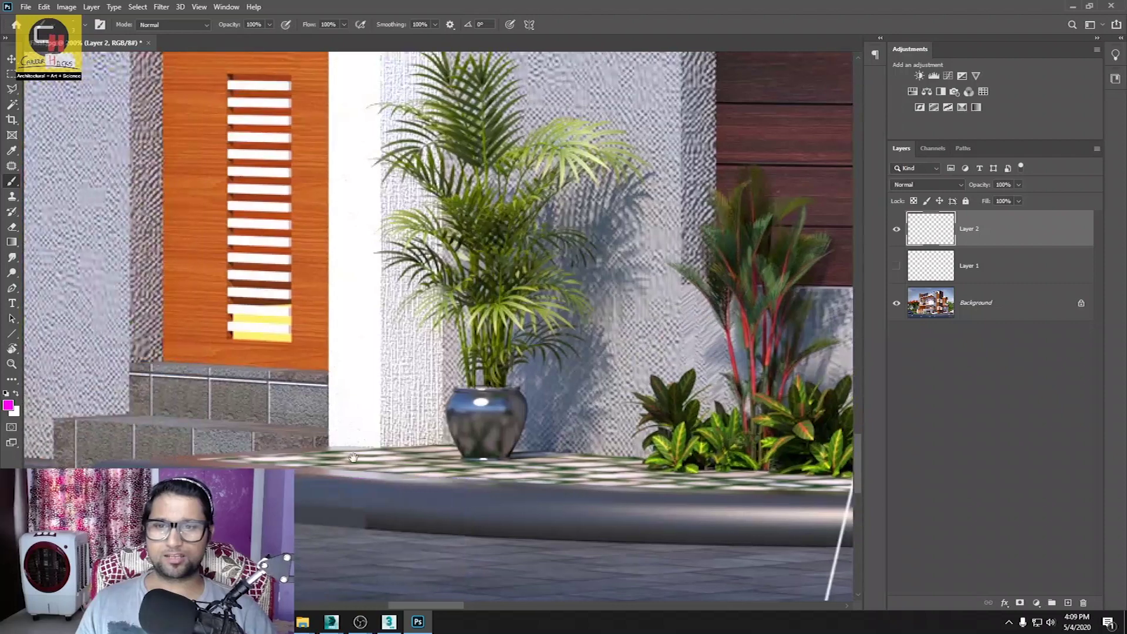
pyautogui.moveTo(122, 505); pyautogui.dragTo(518, 525)
pyautogui.moveTo(322, 516)
pyautogui.mouseDown()
pyautogui.moveTo(536, 536)
pyautogui.moveTo(264, 519)
pyautogui.mouseUp()
pyautogui.moveTo(528, 517); pyautogui.dragTo(433, 468)
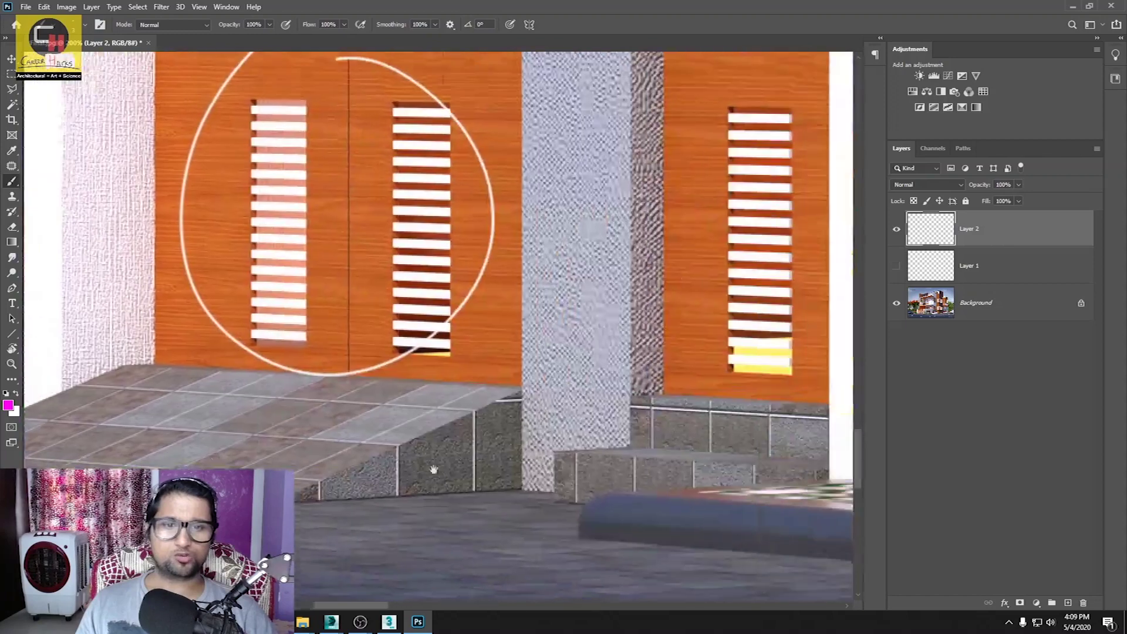
pyautogui.moveTo(528, 481); pyautogui.dragTo(411, 487)
pyautogui.moveTo(646, 499); pyautogui.dragTo(477, 493)
pyautogui.moveTo(587, 458); pyautogui.dragTo(585, 459)
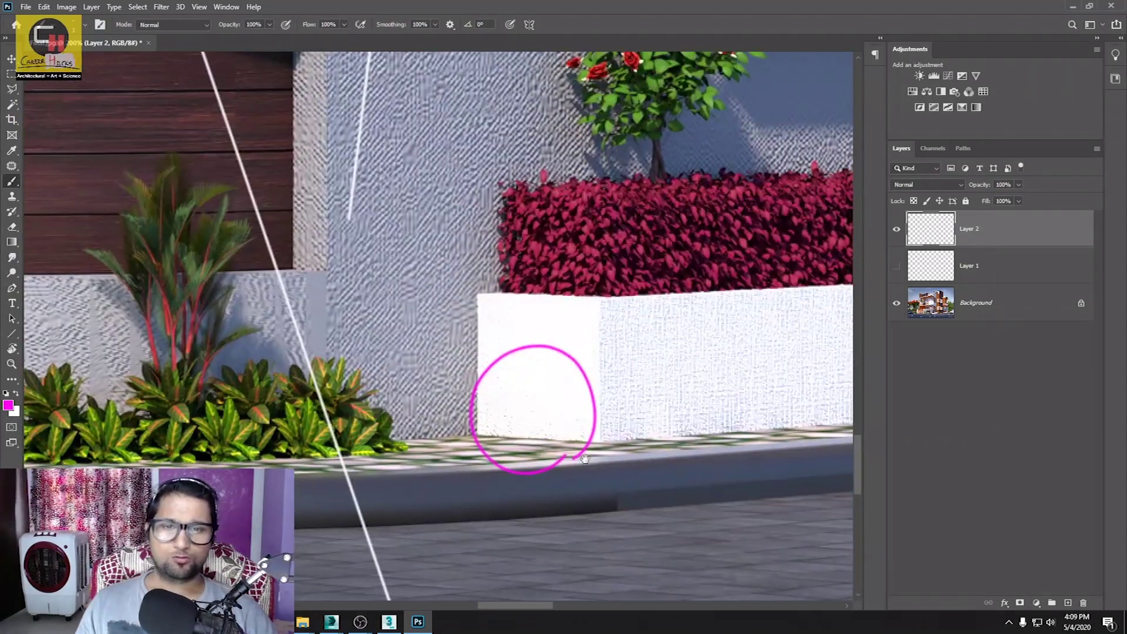
pyautogui.moveTo(574, 401); pyautogui.dragTo(461, 481)
pyautogui.moveTo(628, 456); pyautogui.dragTo(462, 466)
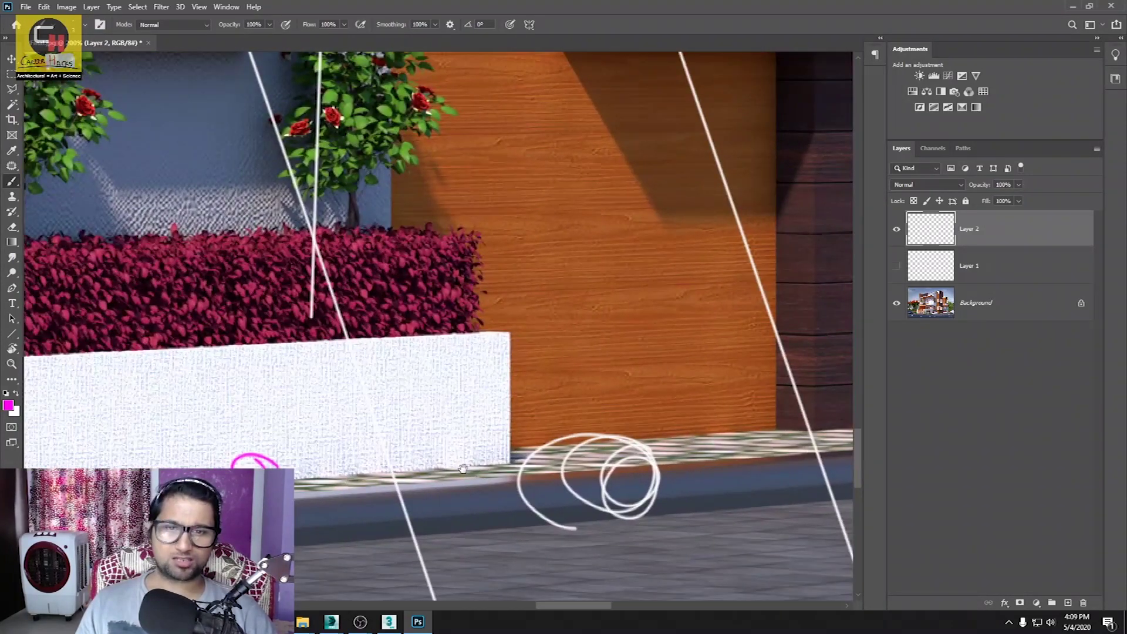
pyautogui.hotkey('alt', 'Tab')
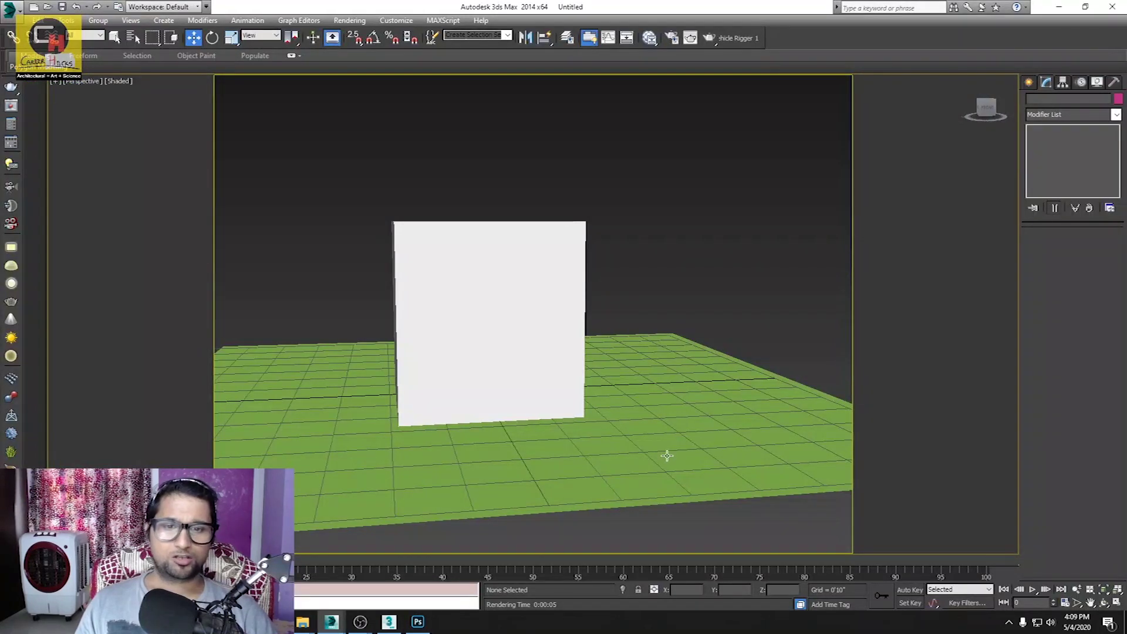
# Step: Dock the V-Ray frame buffer top-right, start interactive rendering, and orbit to the cube's side
pyautogui.moveTo(330, 622)
pyautogui.click(414, 573)
pyautogui.moveTo(586, 289)
pyautogui.mouseDown()
pyautogui.moveTo(979, 92)
pyautogui.moveTo(714, 91)
pyautogui.mouseUp()
pyautogui.click(892, 106)
pyautogui.keyDown('alt'); pyautogui.moveTo(428, 329); pyautogui.dragTo(484, 350, button='middle'); pyautogui.keyUp('alt')
pyautogui.moveTo(484, 349)
pyautogui.mouseDown()
pyautogui.moveTo(460, 347)
pyautogui.moveTo(493, 405)
pyautogui.moveTo(447, 405)
pyautogui.mouseUp()
# Step: Return to the Move tool and select the green plane
pyautogui.press('w')
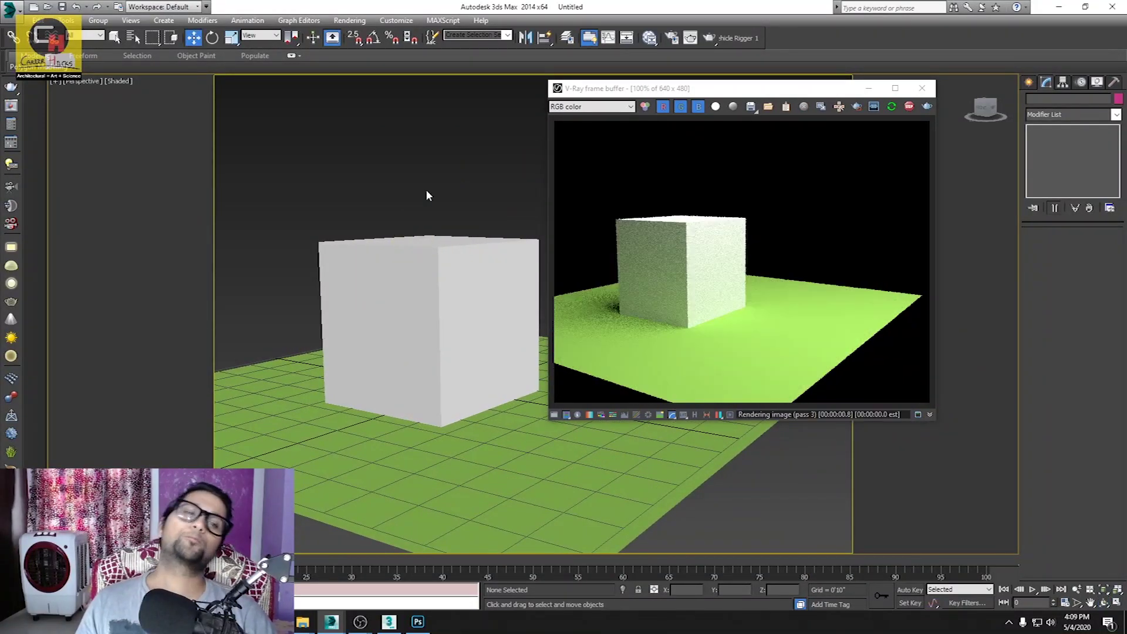
pyautogui.scroll(1, 713, 334)
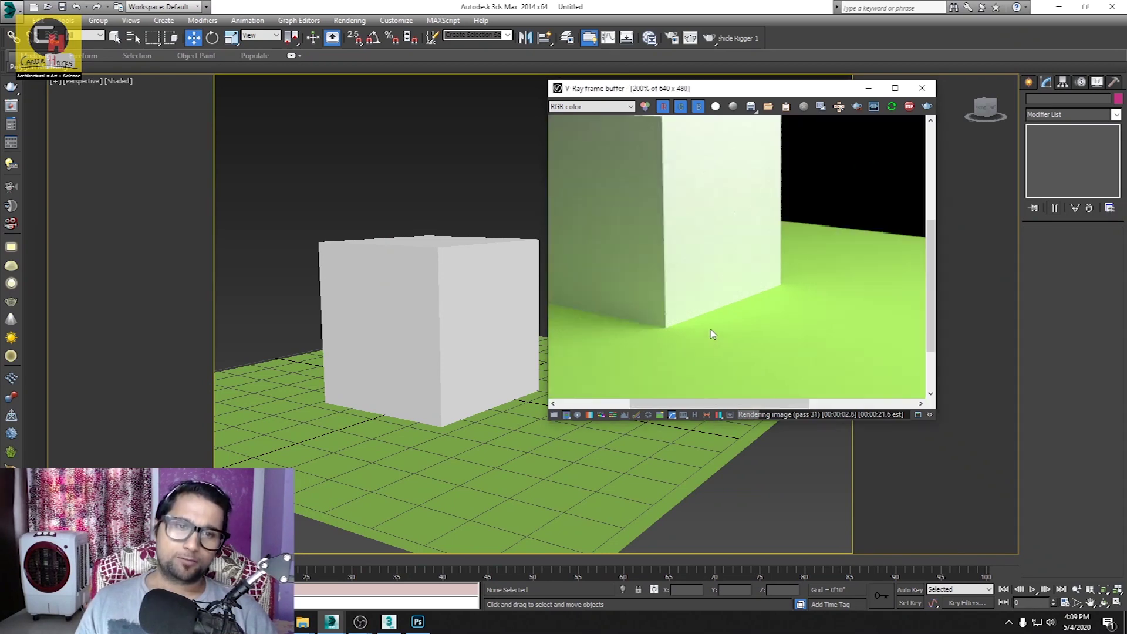
pyautogui.scroll(-1, 690, 327)
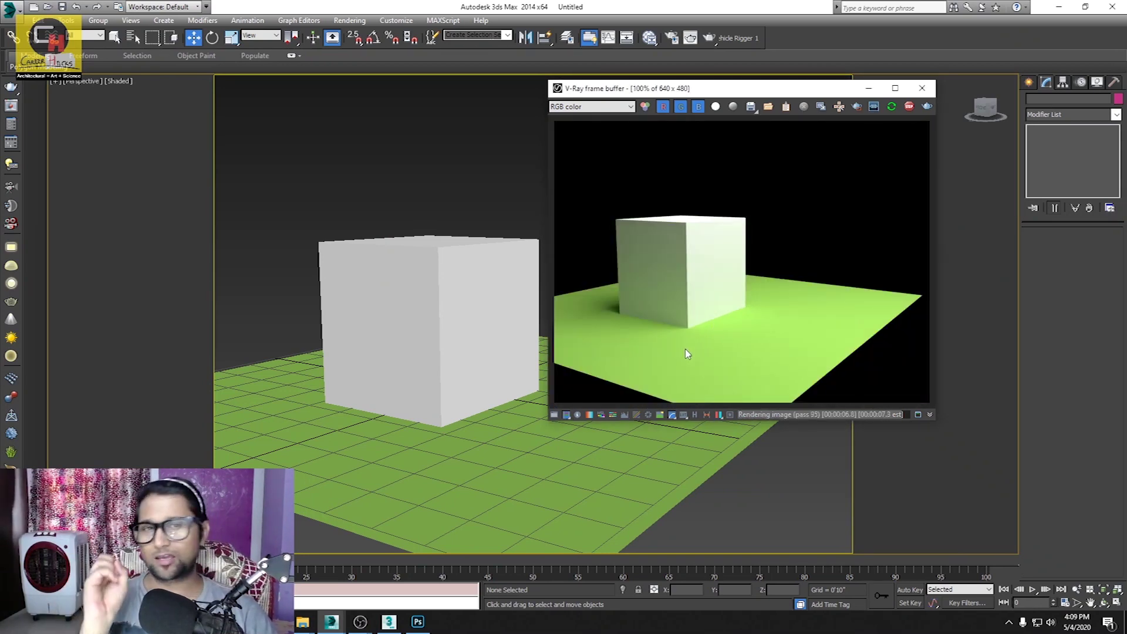
pyautogui.click(514, 434)
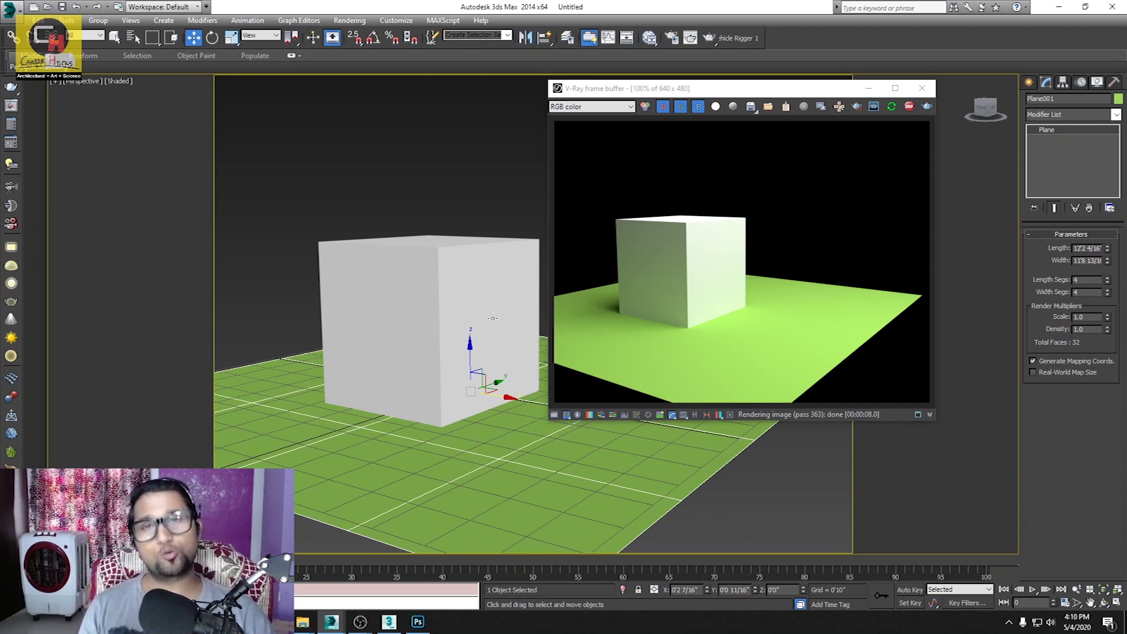
# Step: Set the green plane's V-Ray object property Generate GI to 0.2
pyautogui.click(431, 195)
pyautogui.click(505, 475)
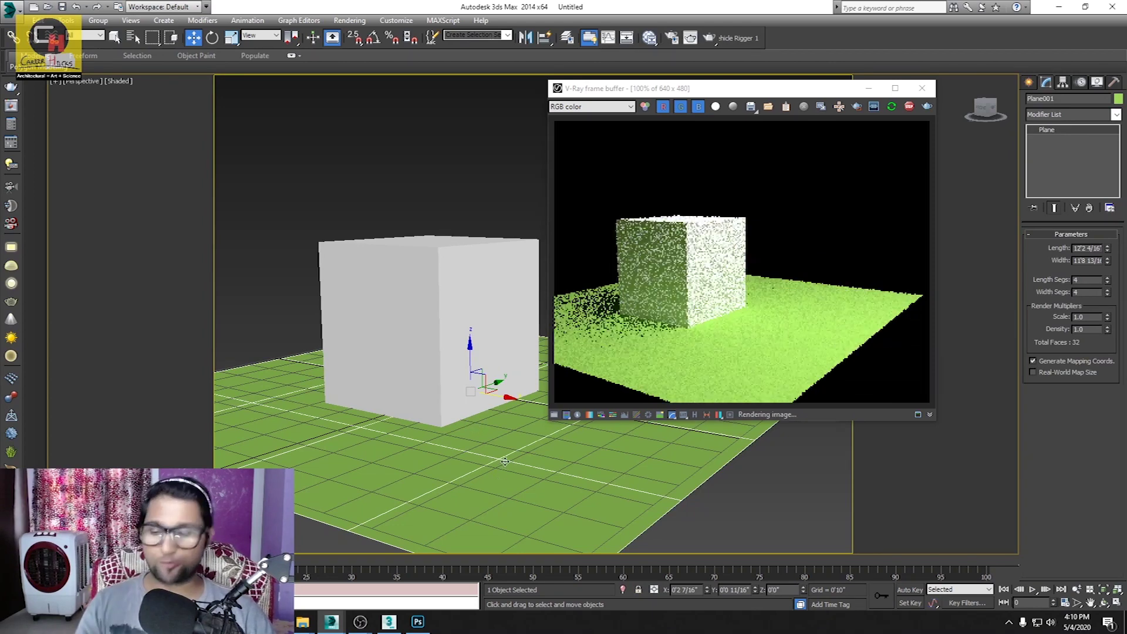
pyautogui.rightClick(517, 441)
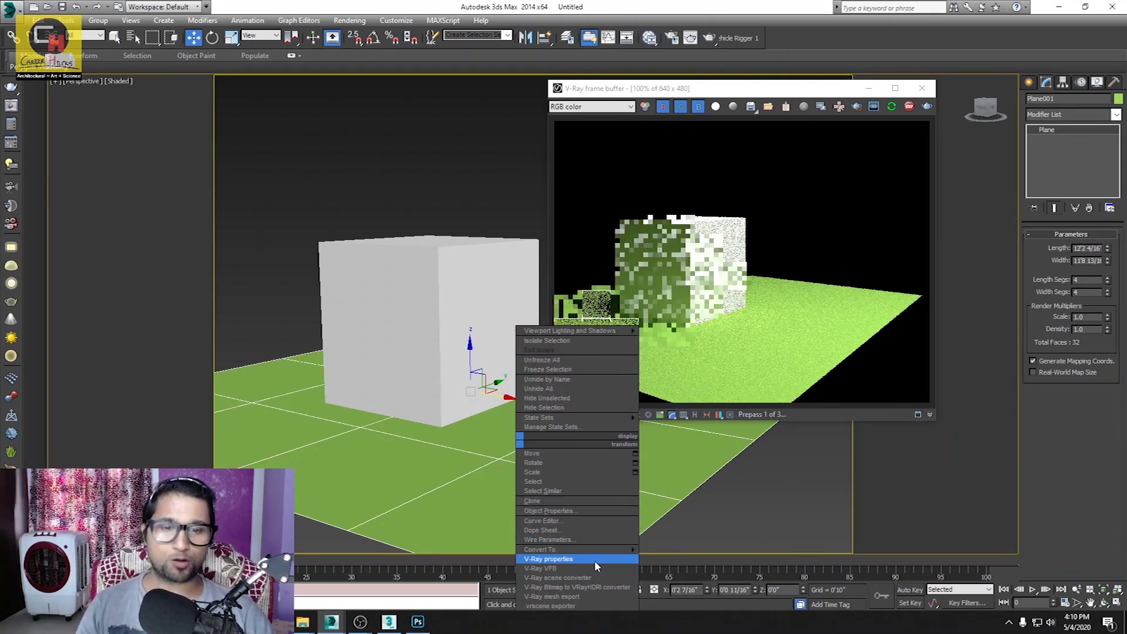
pyautogui.click(594, 560)
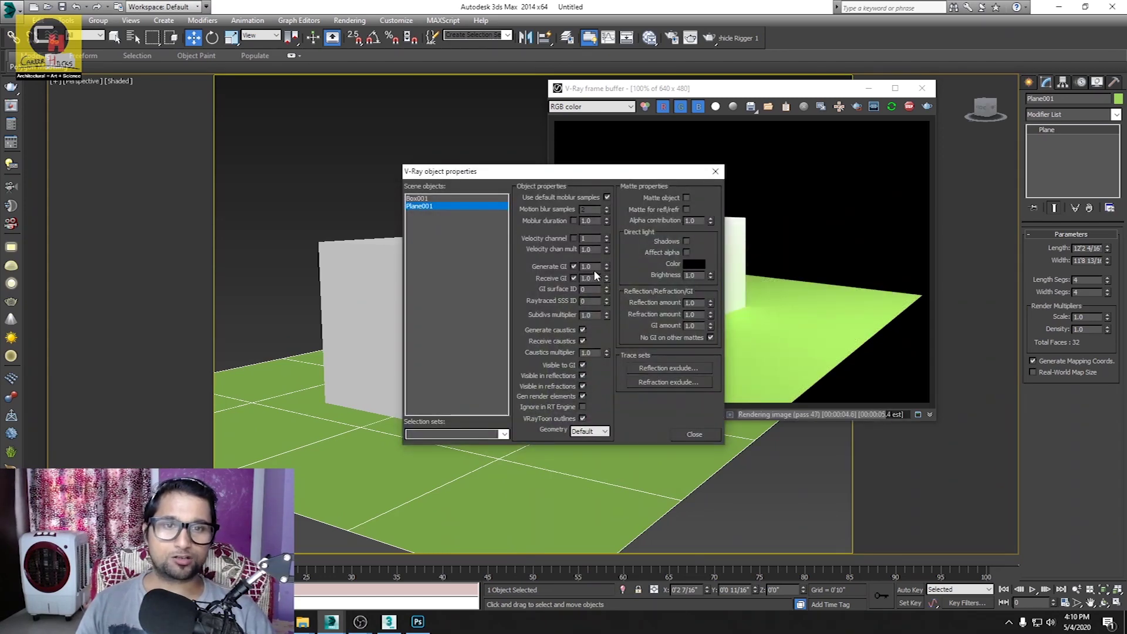
pyautogui.doubleClick(587, 267)
pyautogui.write('0.2')
pyautogui.press('Return')
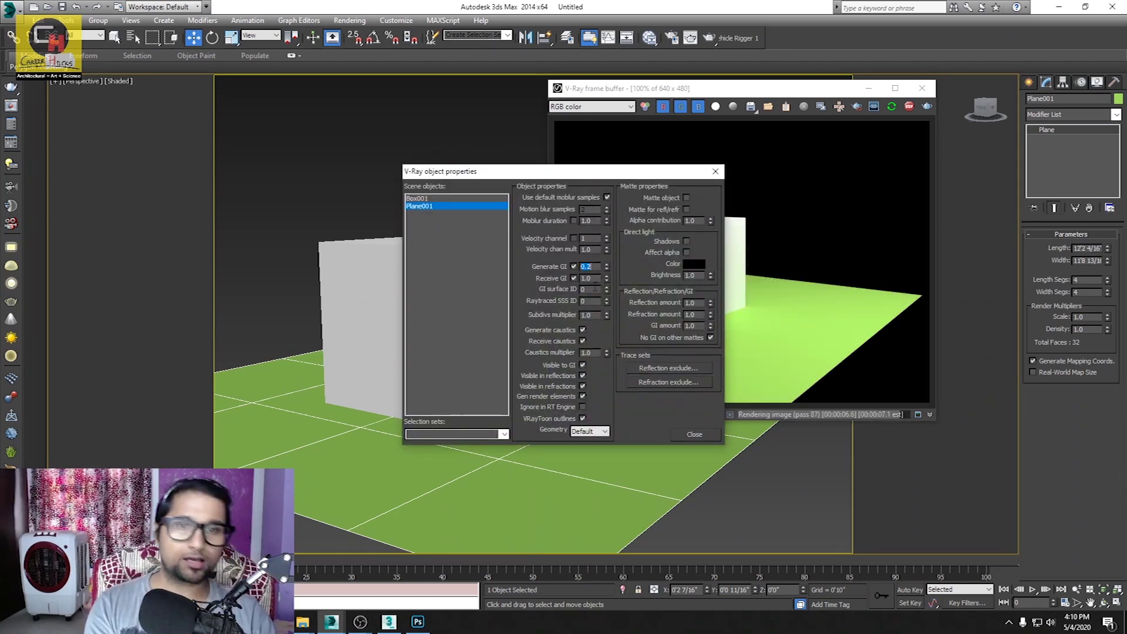
pyautogui.click(694, 435)
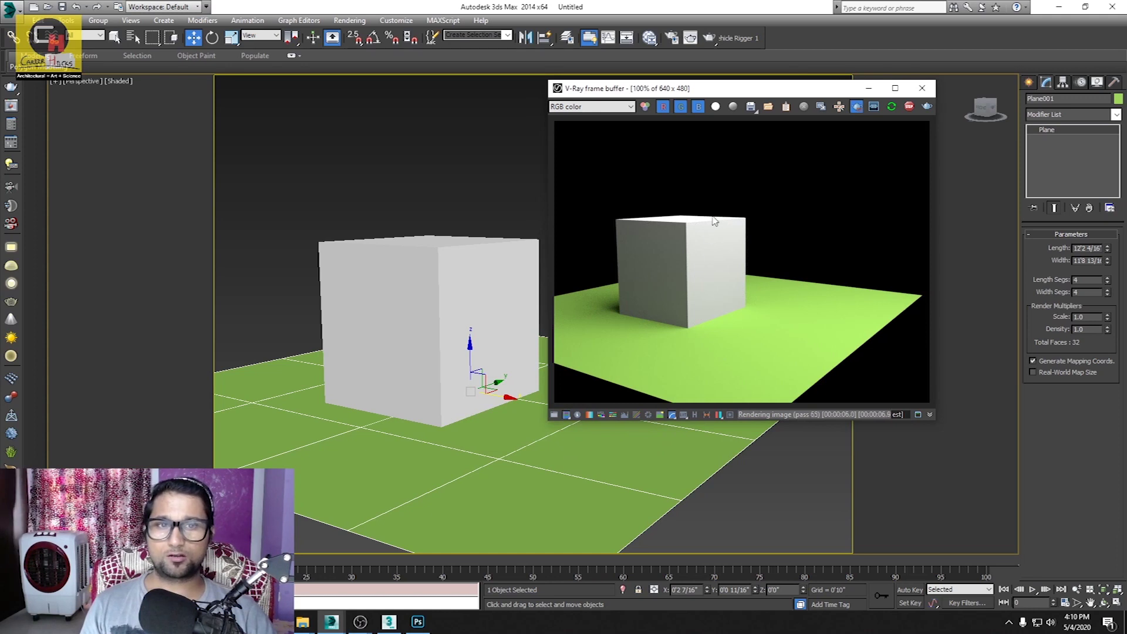
# Step: Render a region right of the box, then restore the plane's Generate GI to 1.0
pyautogui.moveTo(717, 203); pyautogui.dragTo(811, 361)
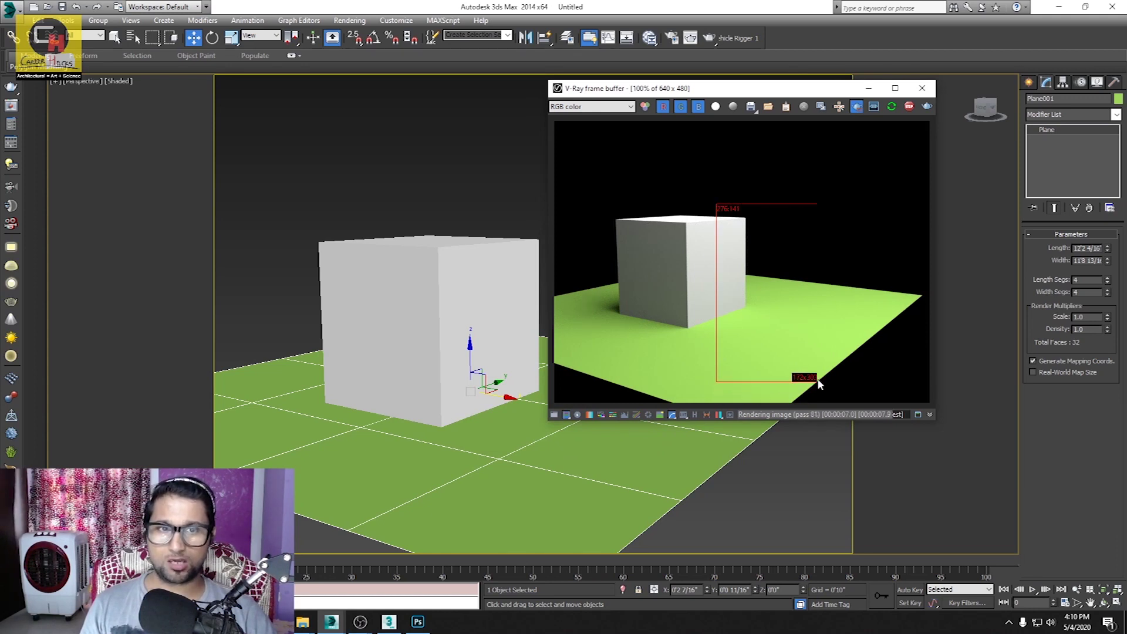
pyautogui.rightClick(505, 447)
pyautogui.click(546, 559)
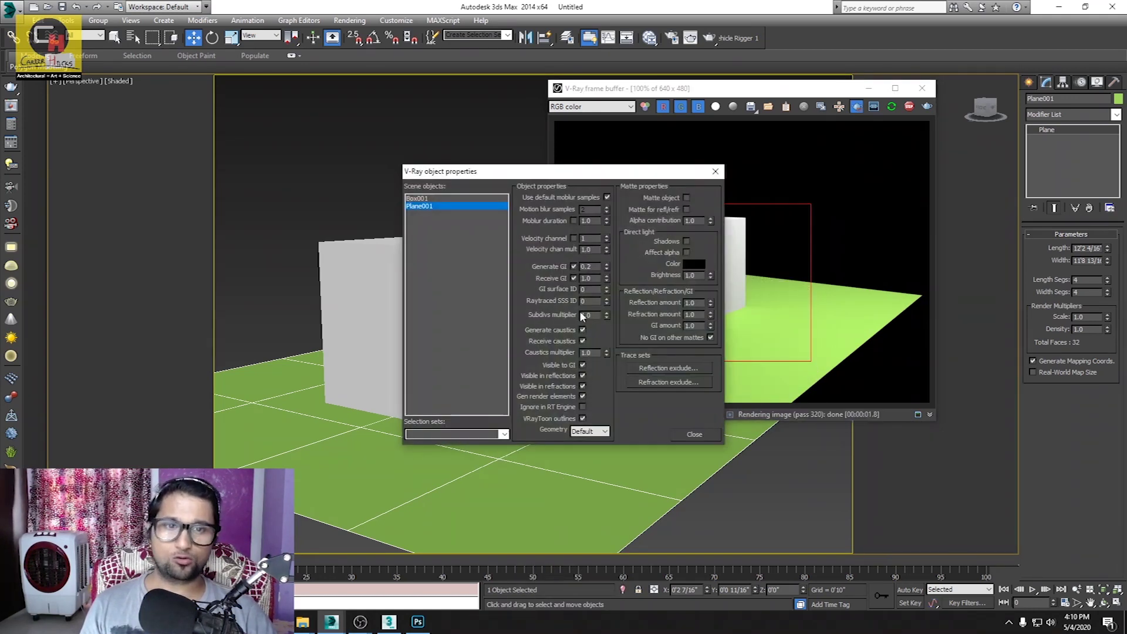
pyautogui.write('1')
pyautogui.press('Return')
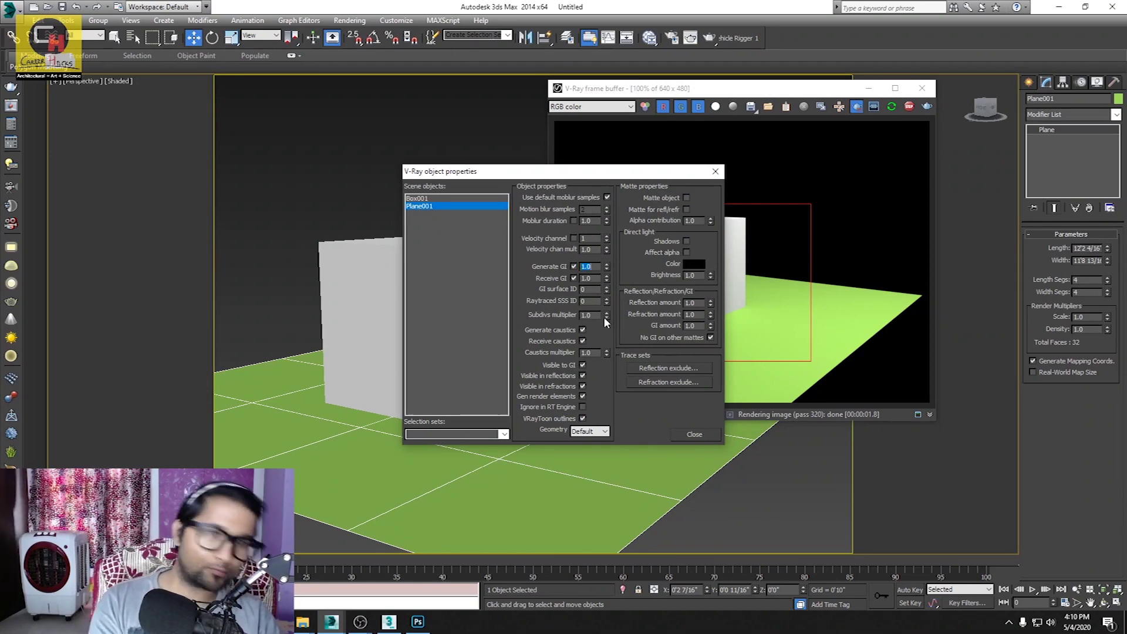
pyautogui.click(695, 435)
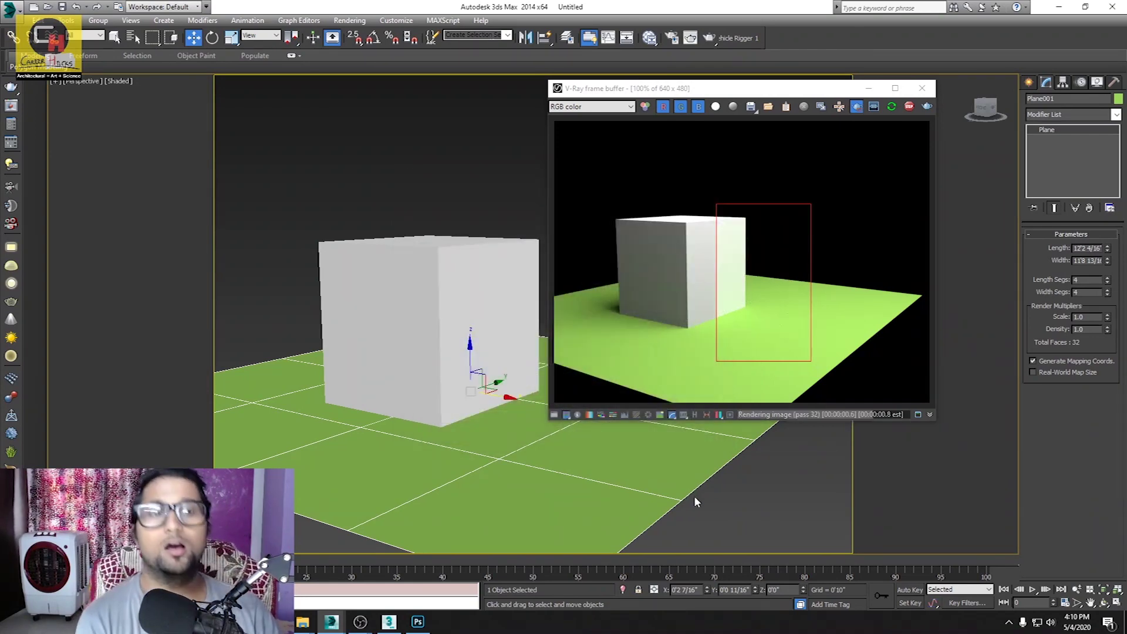
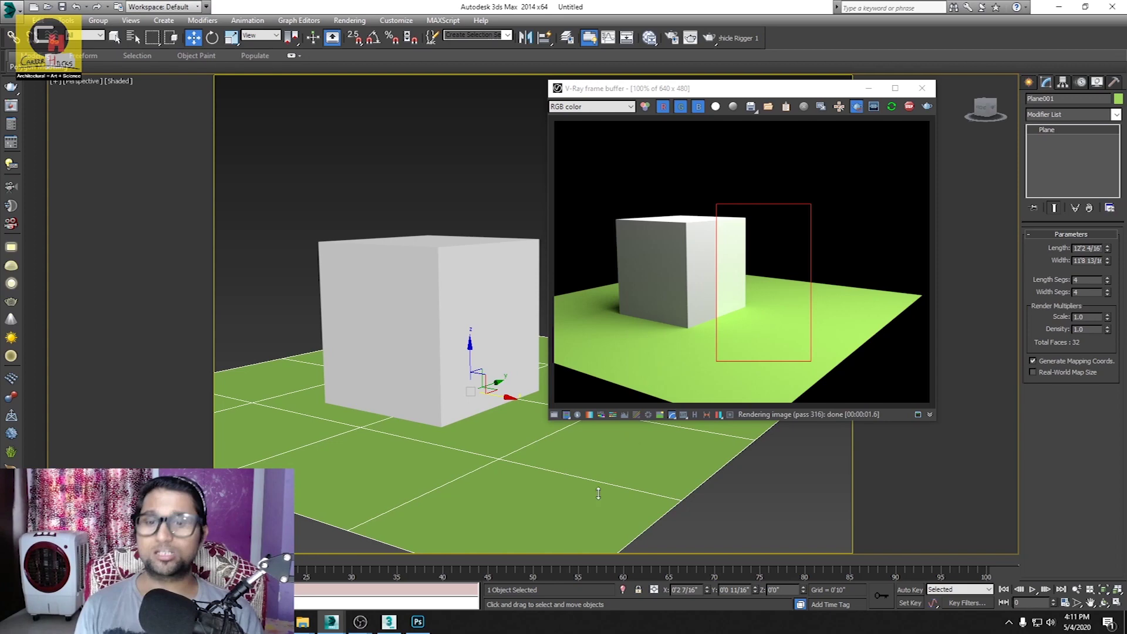
# Step: Zoom in on the wood-clad wall in the annotated house render for reference
pyautogui.click(417, 622)
pyautogui.keyDown('alt'); pyautogui.scroll(-2, 471, 438); pyautogui.keyUp('alt')
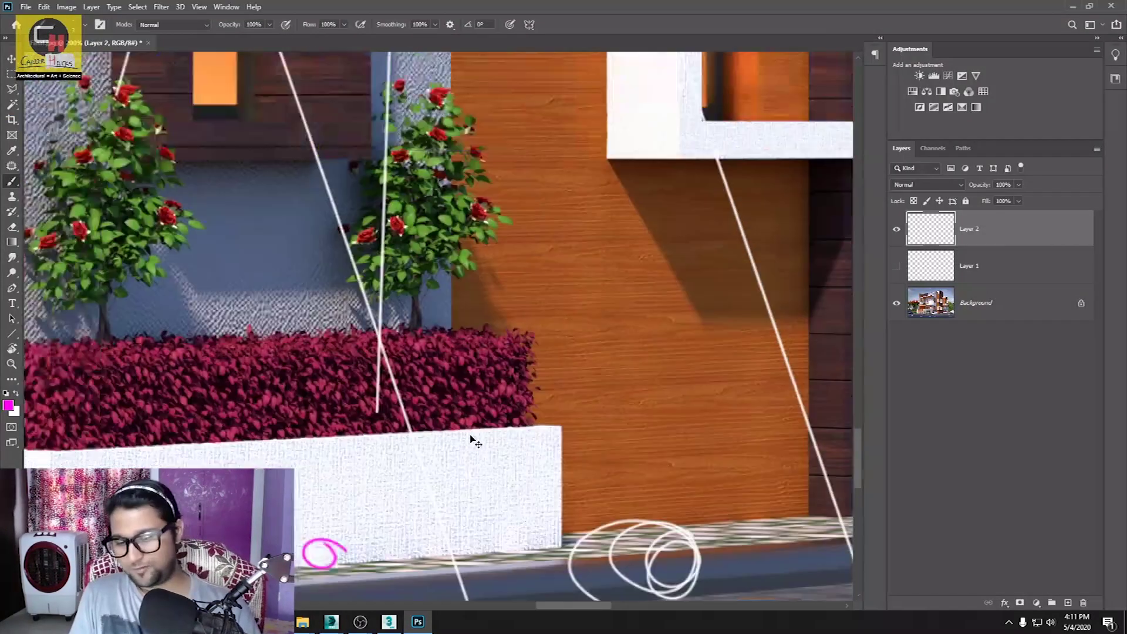
pyautogui.keyDown('alt'); pyautogui.scroll(-2, 470, 434); pyautogui.keyUp('alt')
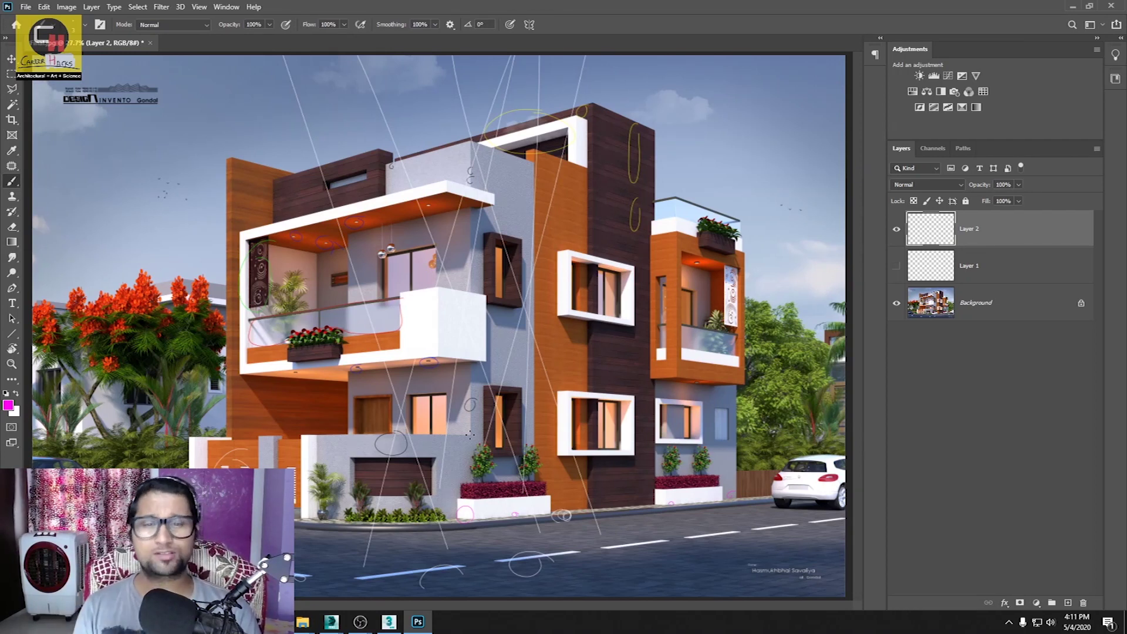
pyautogui.hotkey('alt', 'Tab')
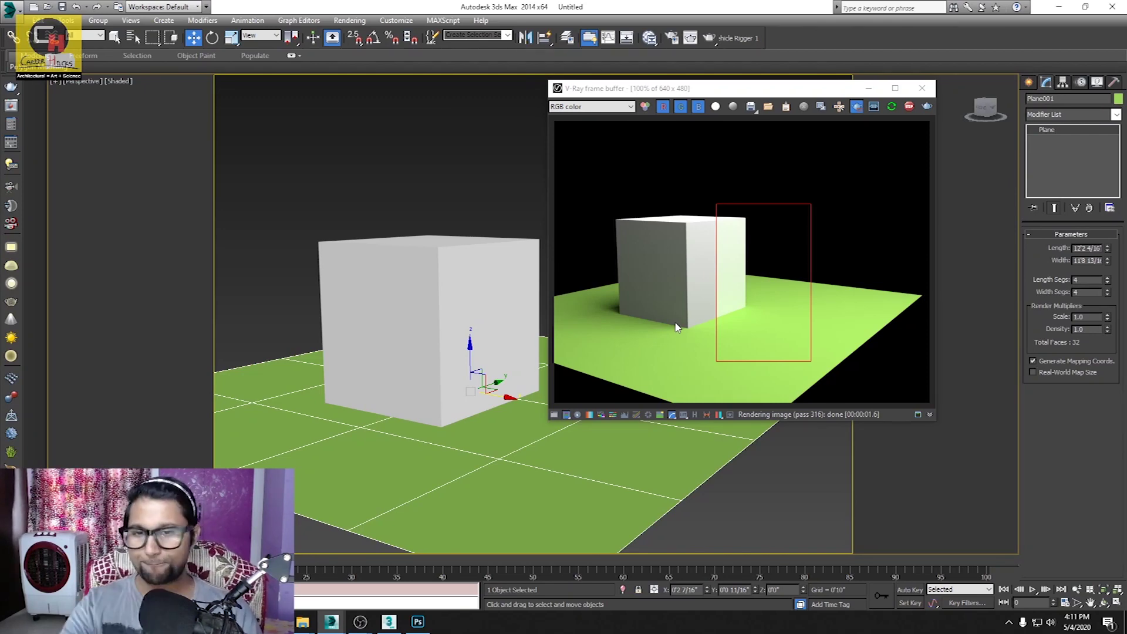
pyautogui.click(418, 621)
pyautogui.keyDown('ctrl'); pyautogui.click(457, 371); pyautogui.keyUp('ctrl')
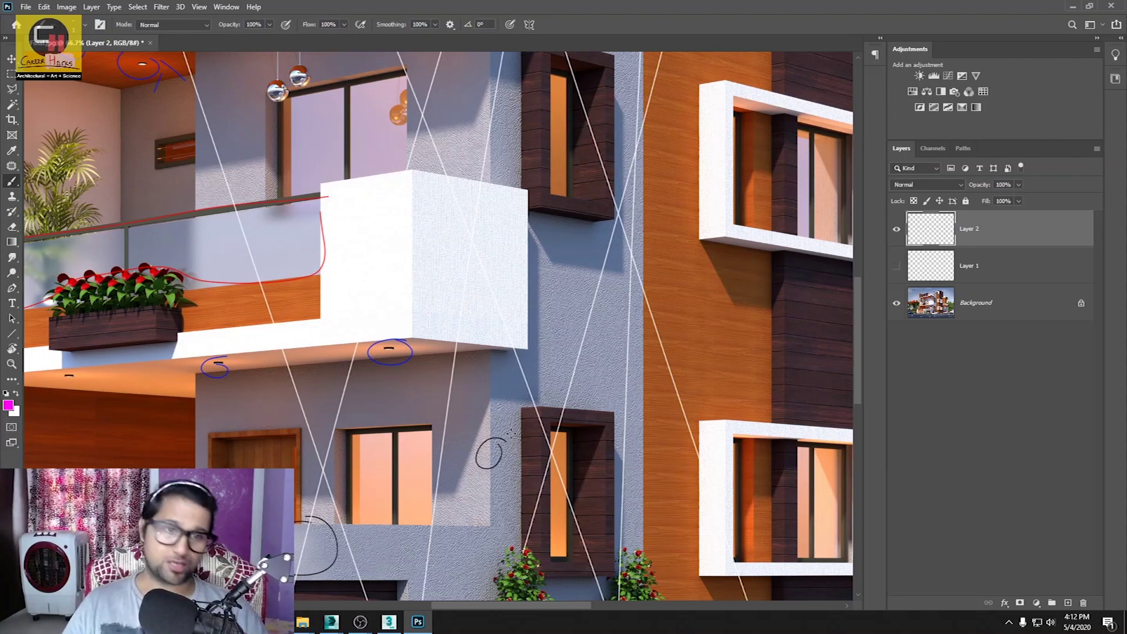
pyautogui.moveTo(672, 420); pyautogui.dragTo(493, 344)
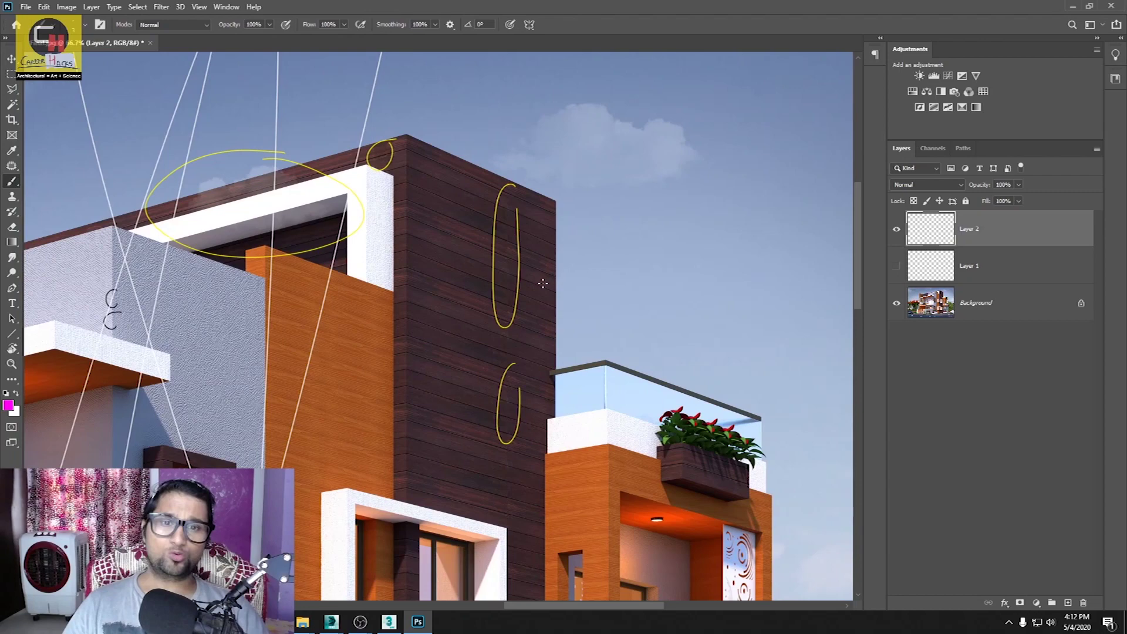
pyautogui.doubleClick(554, 246)
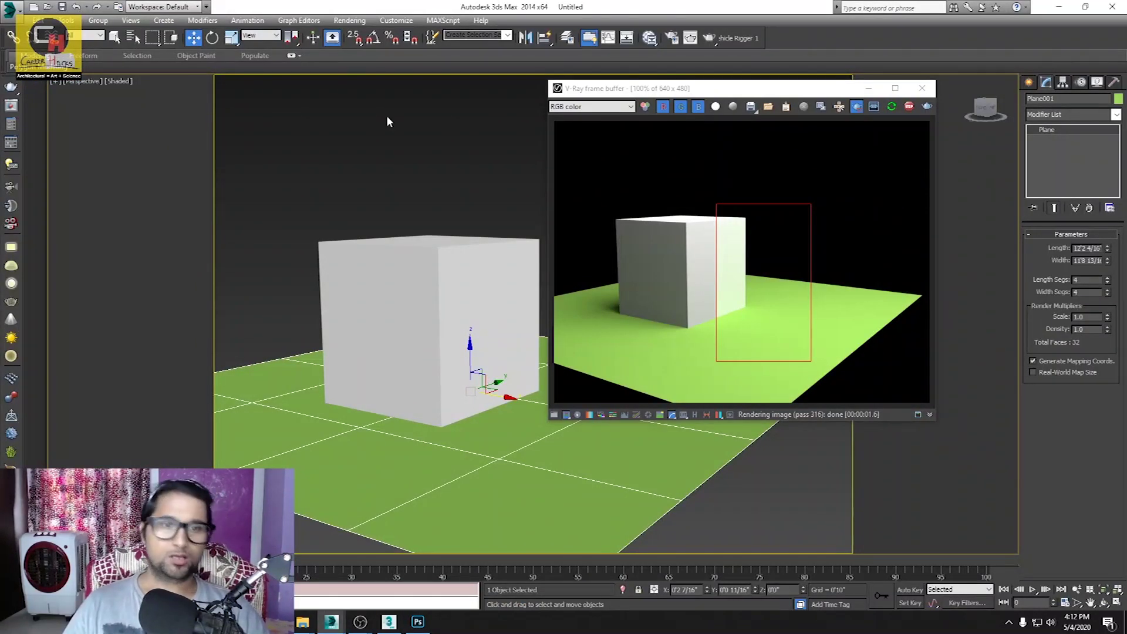
pyautogui.click(386, 121)
# Step: Feed Material #25's Diffuse with a Bitmap map using the wood-plank image
pyautogui.click(921, 88)
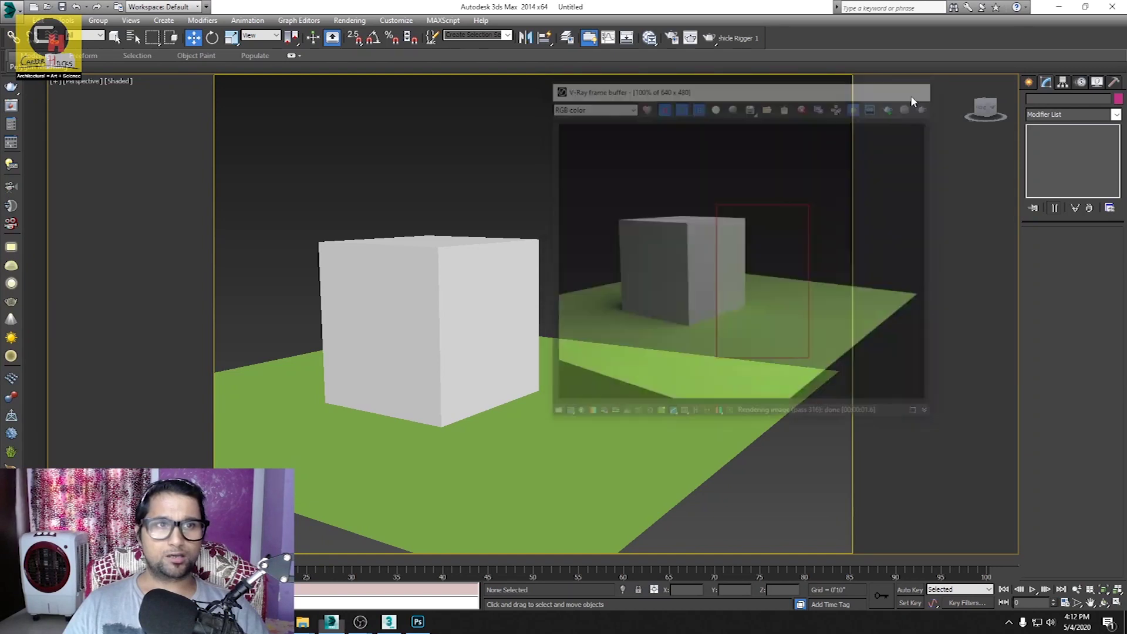
pyautogui.press('m')
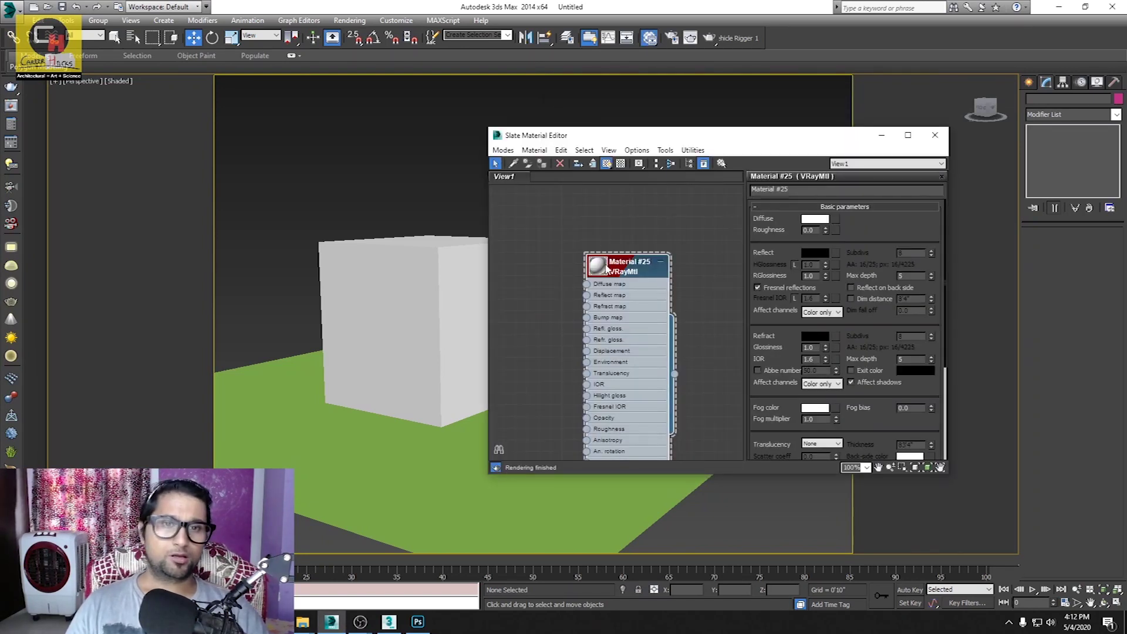
pyautogui.click(622, 273)
pyautogui.moveTo(613, 231); pyautogui.dragTo(505, 270)
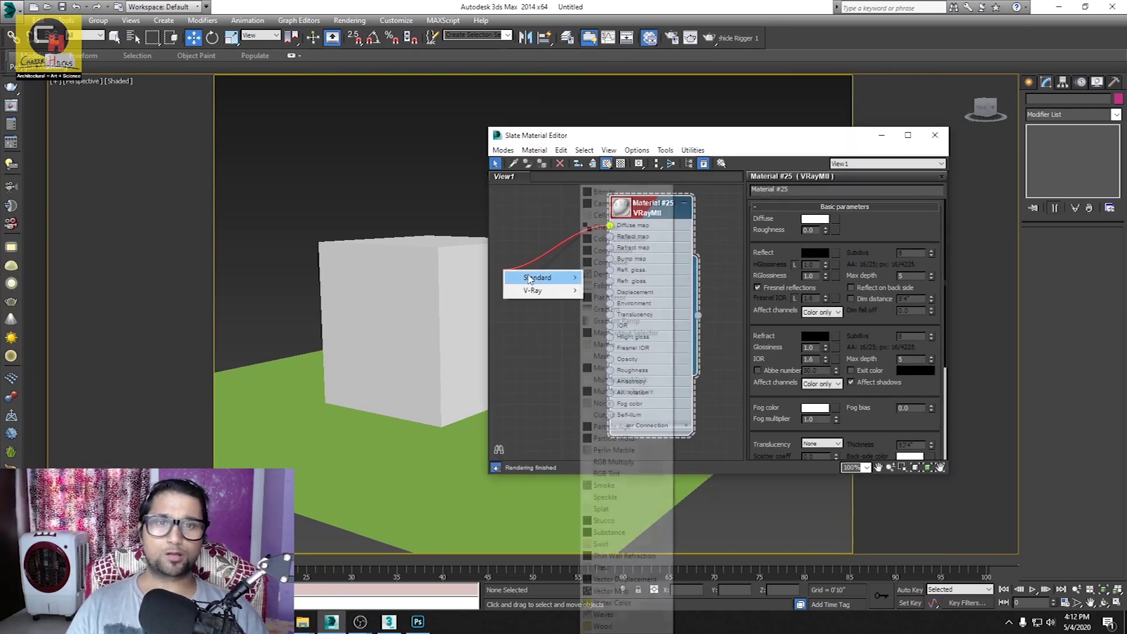
pyautogui.click(646, 196)
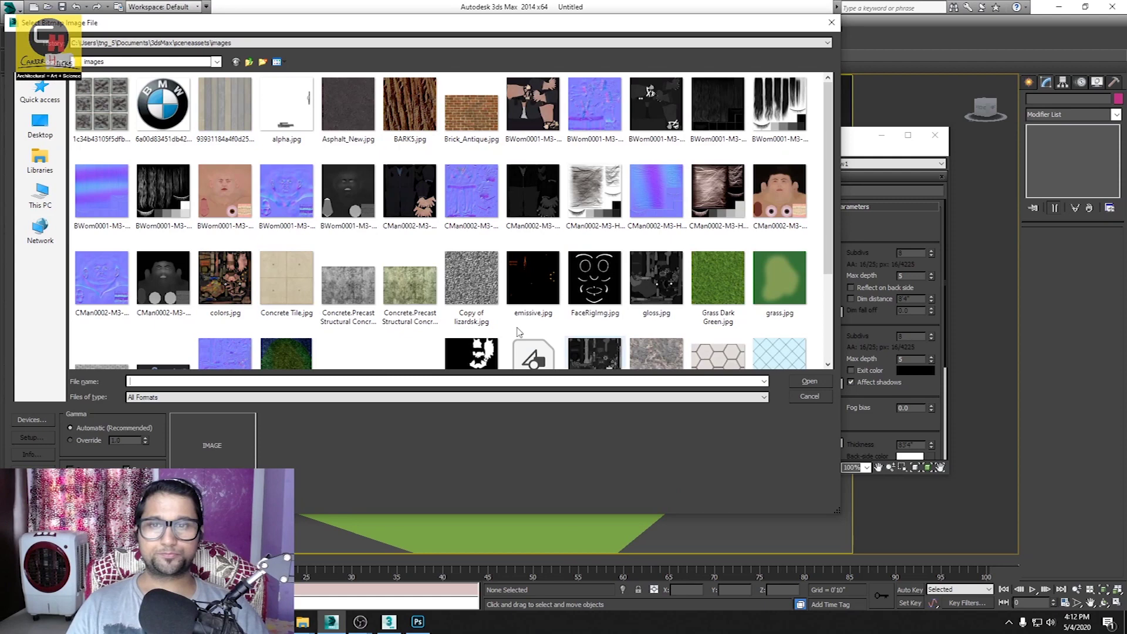
pyautogui.click(286, 278)
pyautogui.scroll(-2, 393, 308)
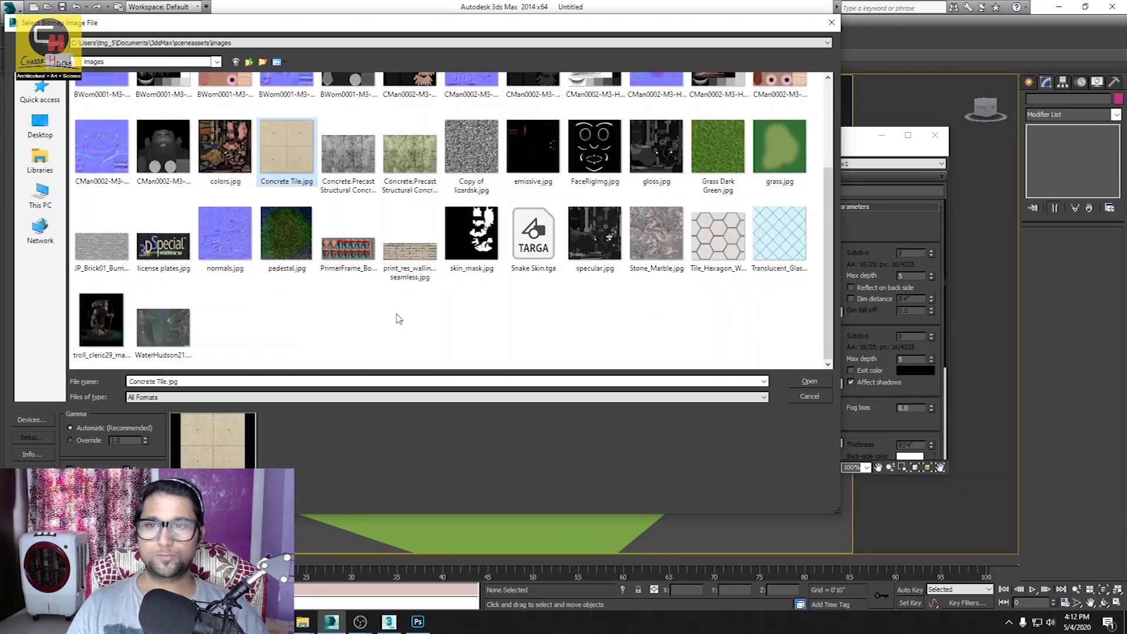
pyautogui.scroll(2, 397, 319)
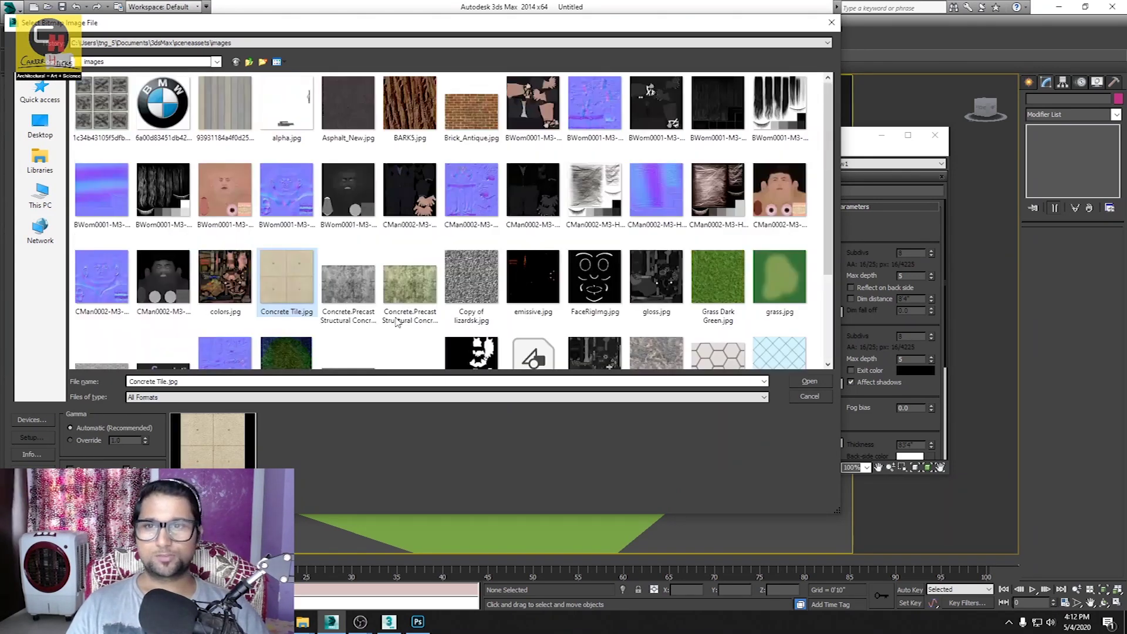
pyautogui.doubleClick(225, 102)
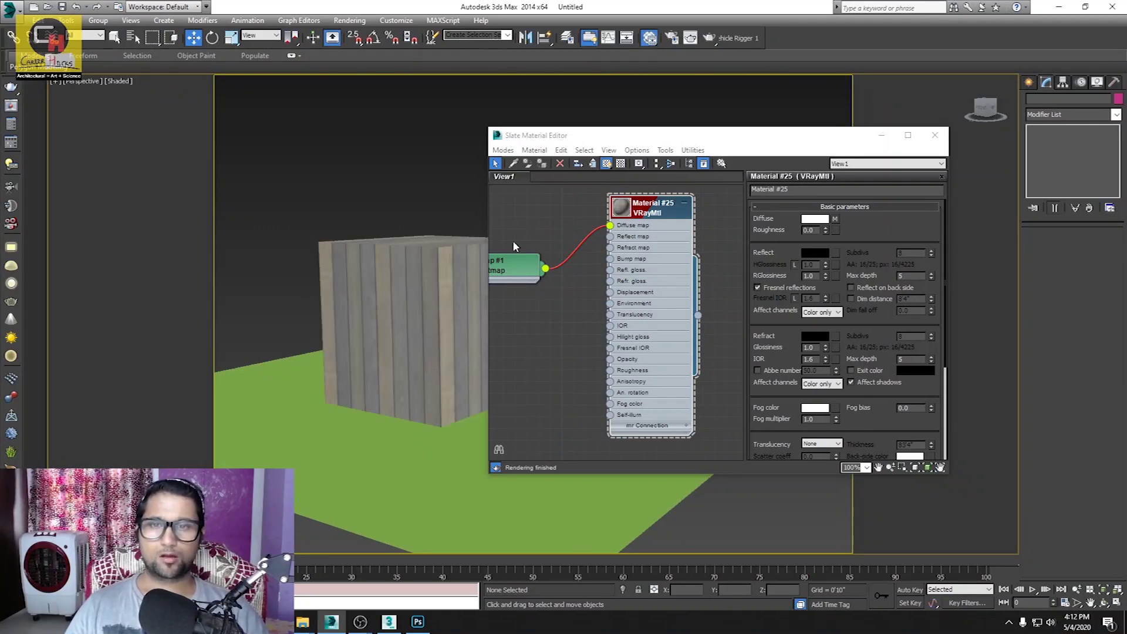
pyautogui.moveTo(545, 135); pyautogui.dragTo(746, 221)
# Step: Set Map #1's U and V tiling to 2.0 and reopen the bitmap image picker
pyautogui.moveTo(556, 259)
pyautogui.keyDown('alt'); pyautogui.mouseDown(button='middle')
pyautogui.moveTo(435, 290)
pyautogui.moveTo(450, 294)
pyautogui.moveTo(514, 252)
pyautogui.moveTo(529, 258)
pyautogui.mouseUp(button='middle'); pyautogui.keyUp('alt')
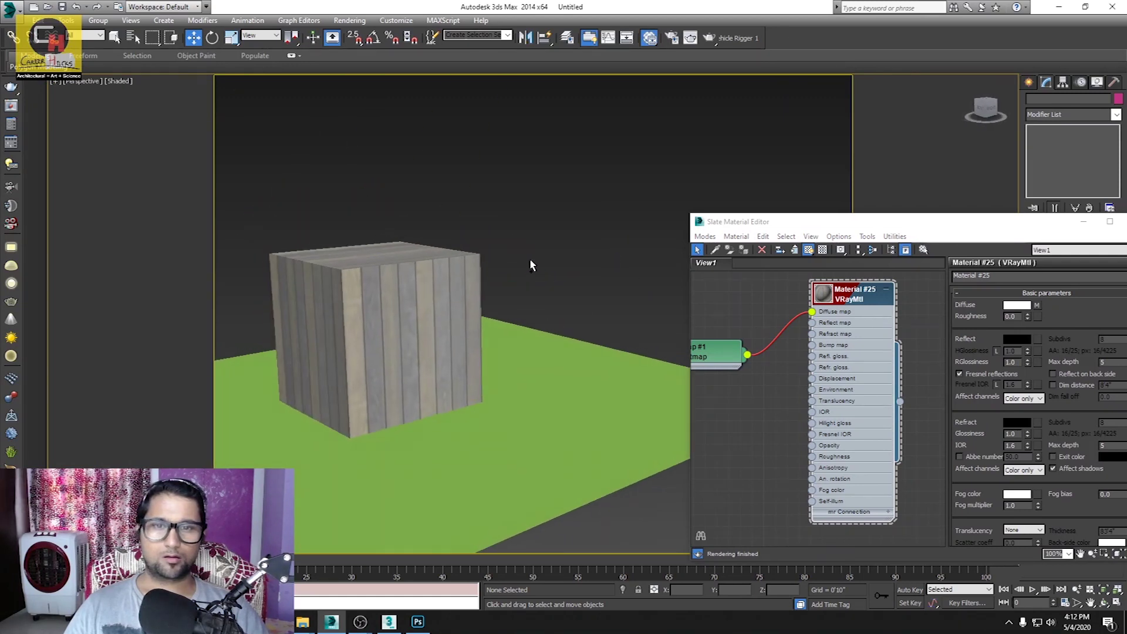
pyautogui.moveTo(983, 227); pyautogui.dragTo(900, 202)
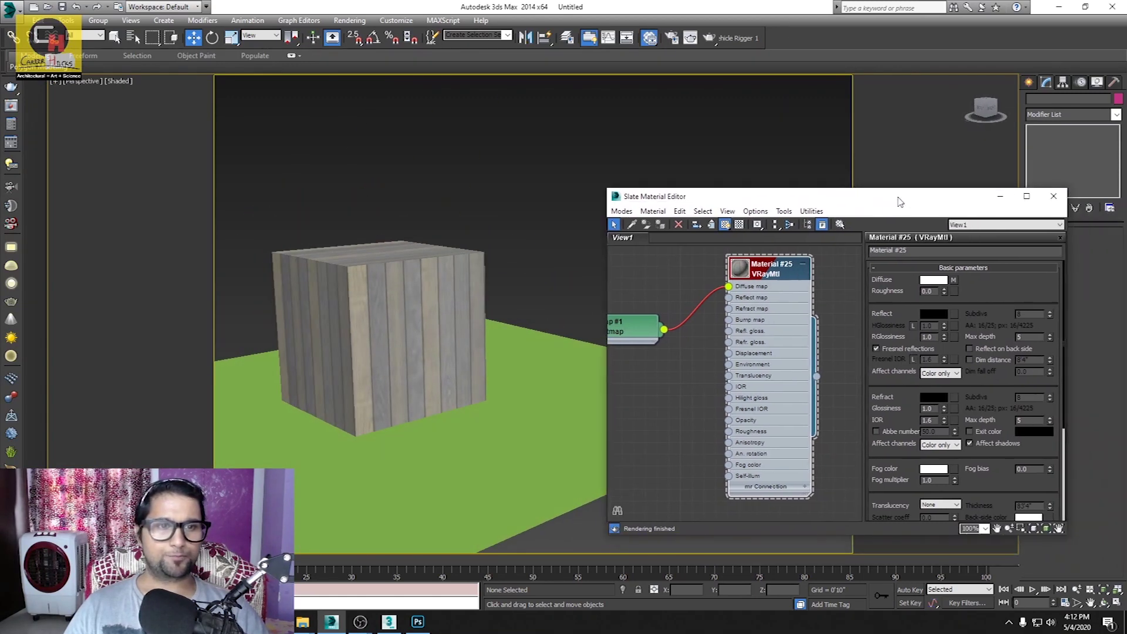
pyautogui.doubleClick(624, 333)
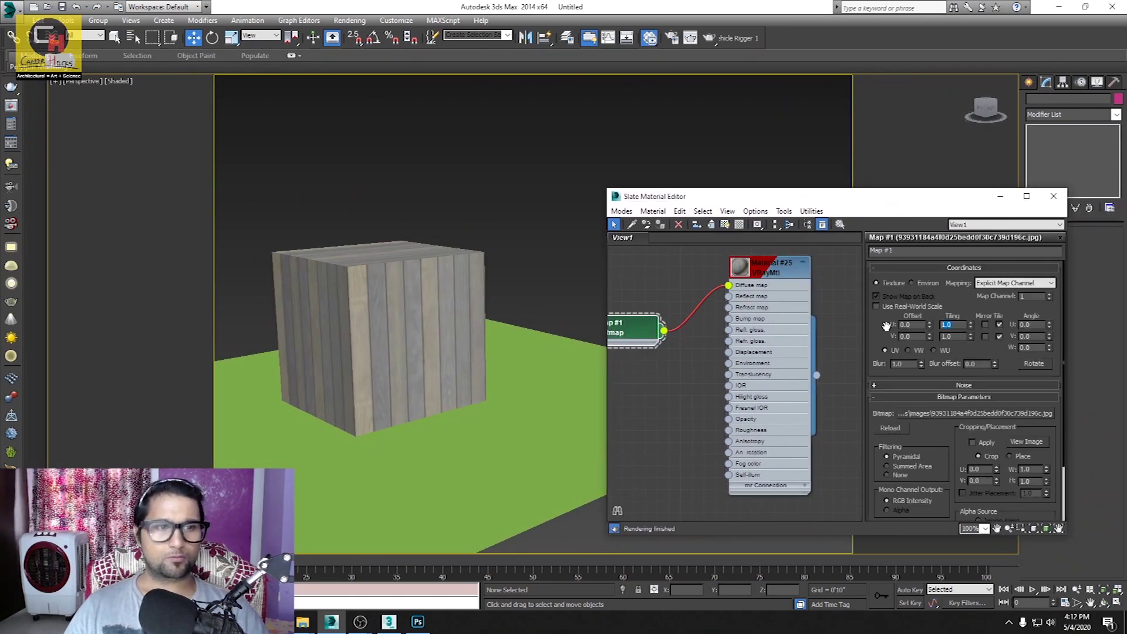
pyautogui.write('2')
pyautogui.press('Tab')
pyautogui.write('2')
pyautogui.press('Return')
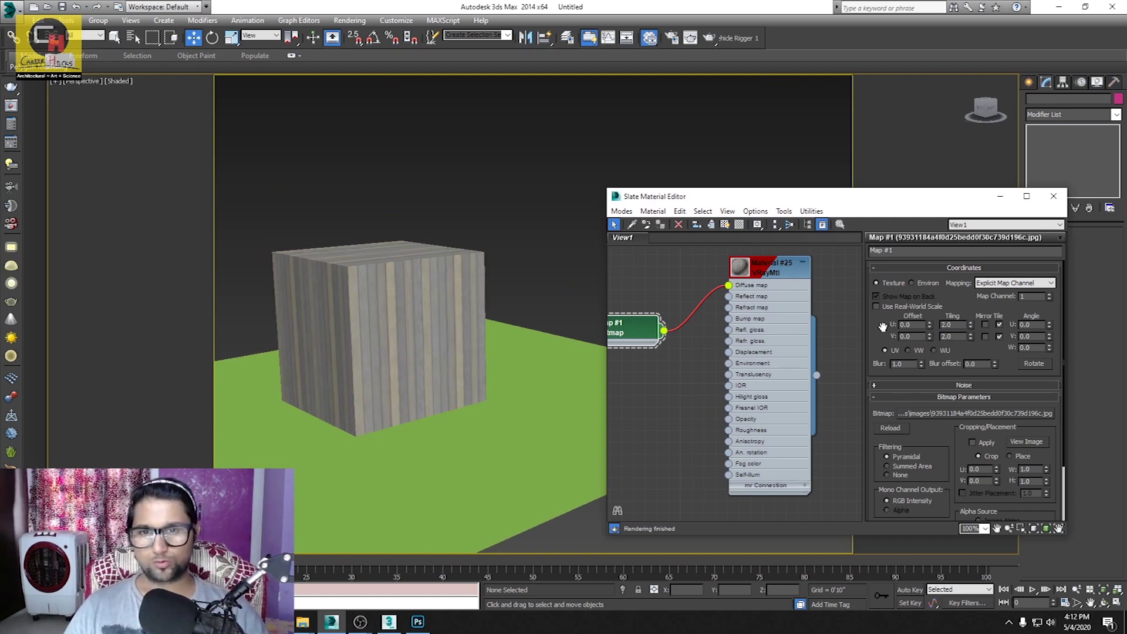
pyautogui.keyDown('alt'); pyautogui.moveTo(389, 318); pyautogui.dragTo(404, 341, button='middle'); pyautogui.keyUp('alt')
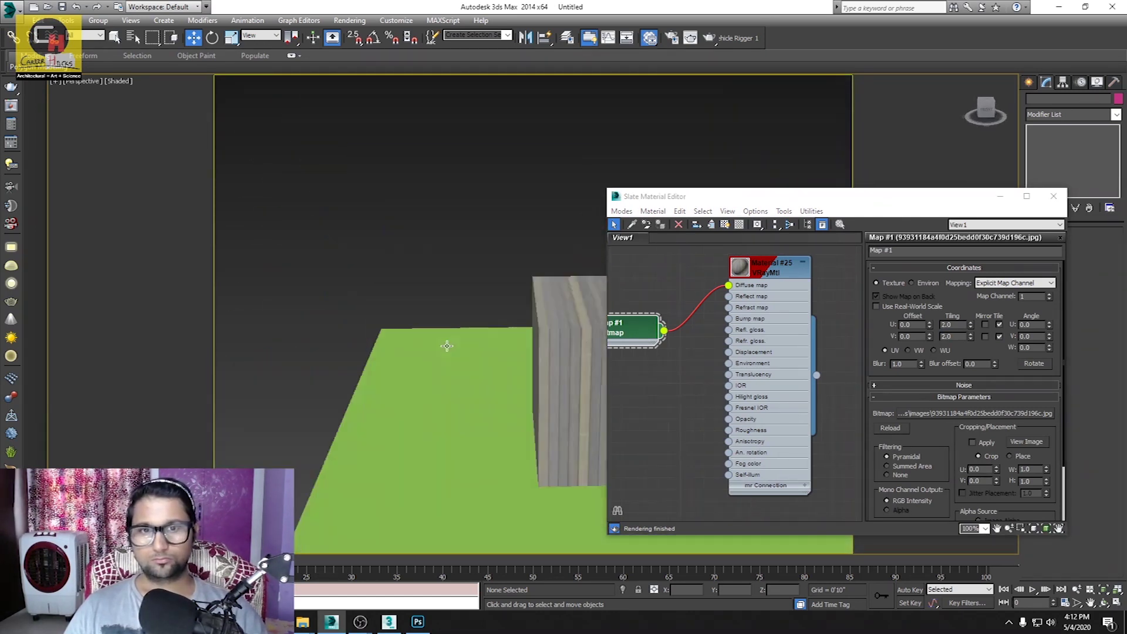
pyautogui.keyDown('alt'); pyautogui.moveTo(395, 344); pyautogui.dragTo(385, 347, button='middle'); pyautogui.keyUp('alt')
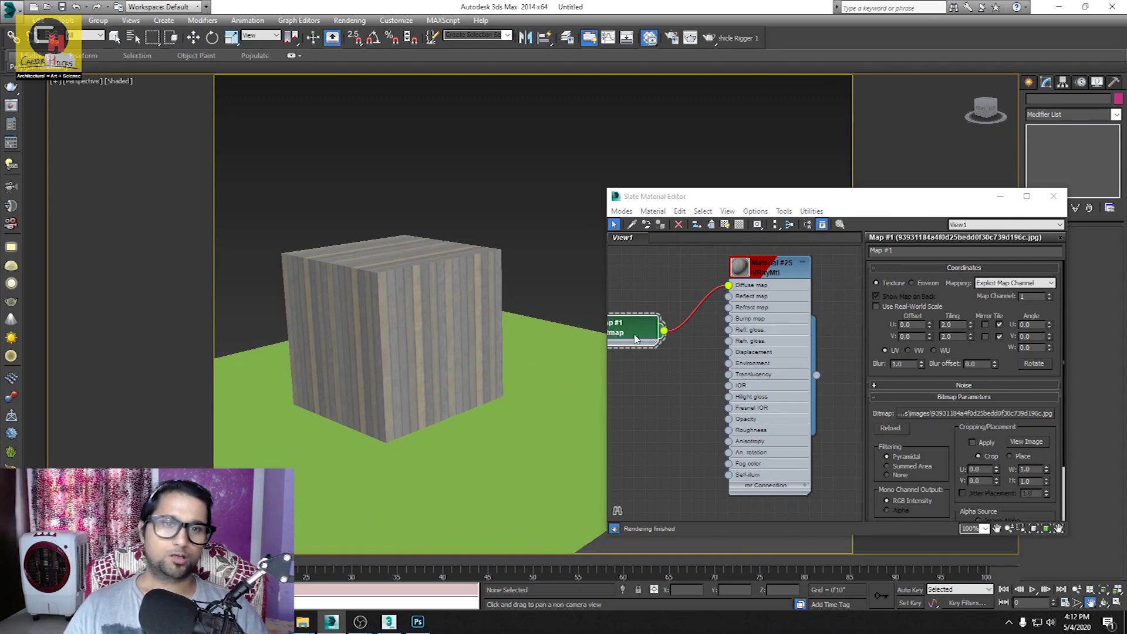
pyautogui.click(975, 413)
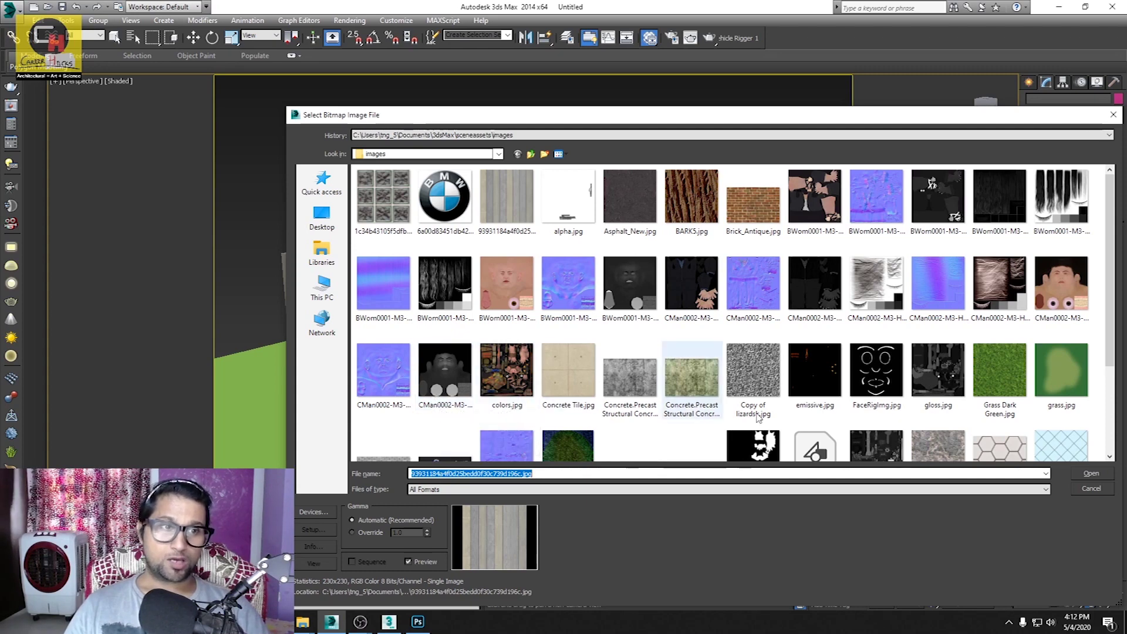
# Step: Load BWom0001-M3-Hair-N.jpg into Map #1 and set its tiling to 1.0
pyautogui.scroll(-3, 804, 447)
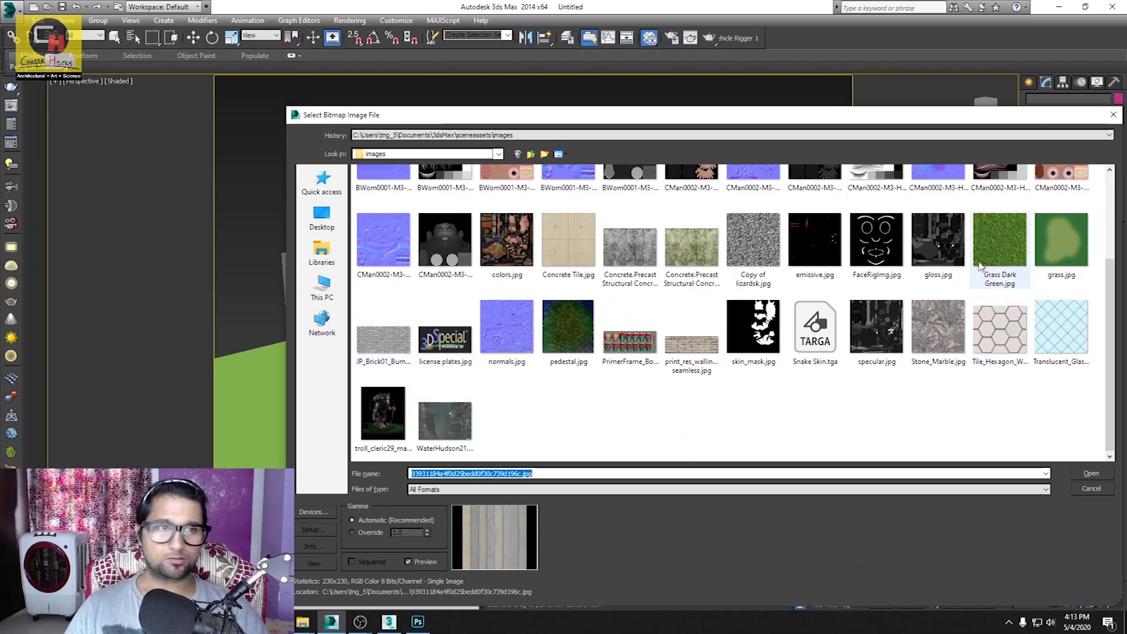
pyautogui.scroll(3, 578, 405)
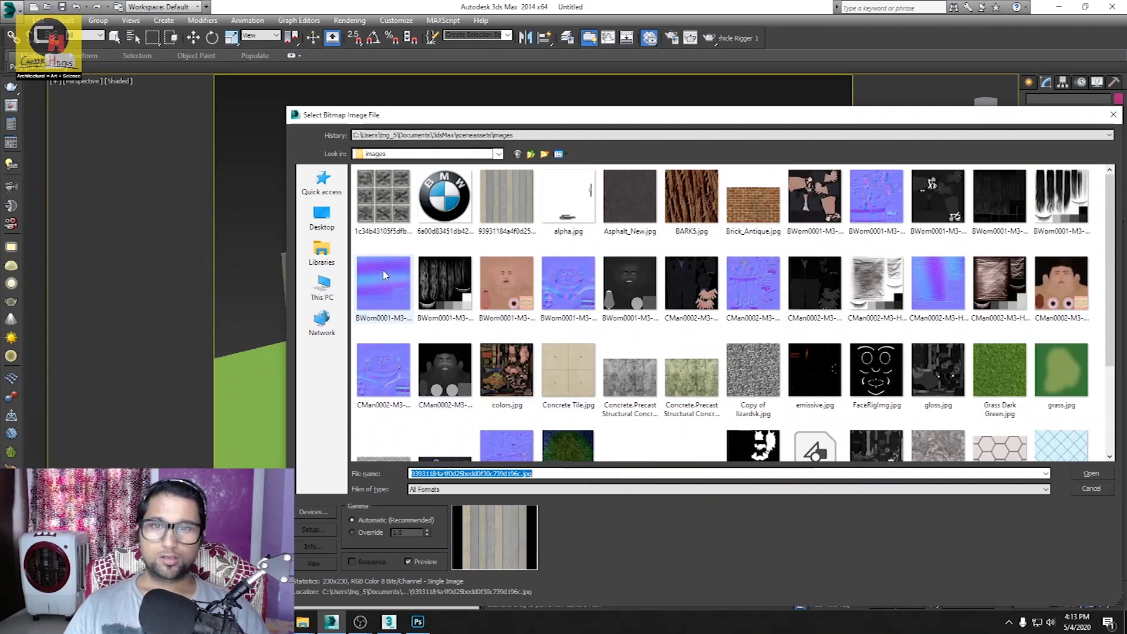
pyautogui.doubleClick(383, 283)
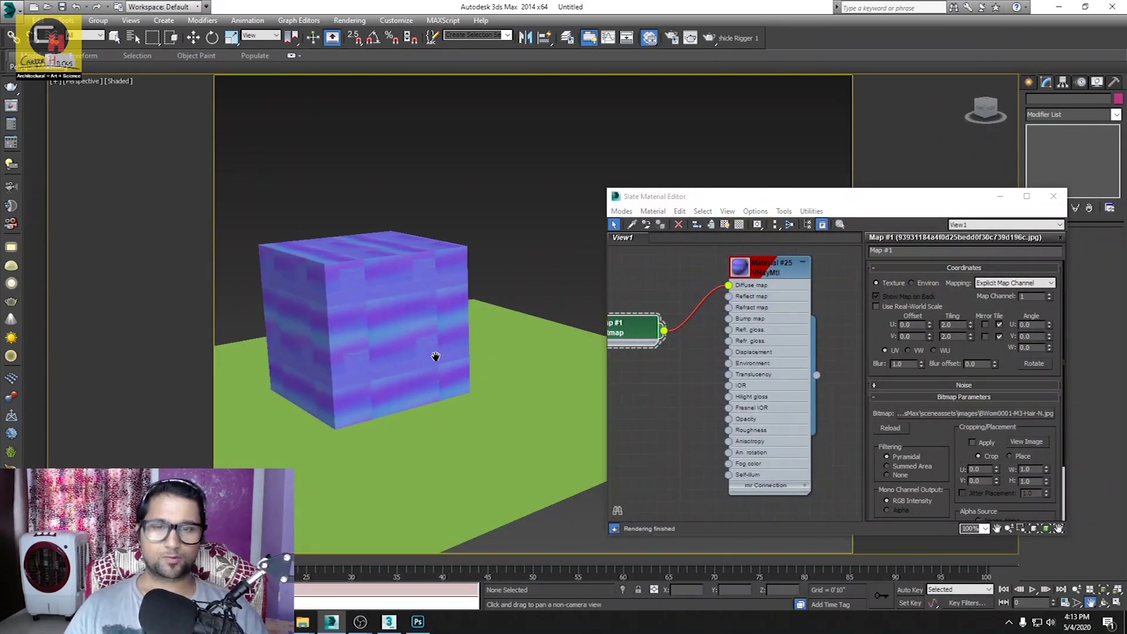
pyautogui.moveTo(435, 352); pyautogui.dragTo(377, 330)
pyautogui.rightClick(377, 330)
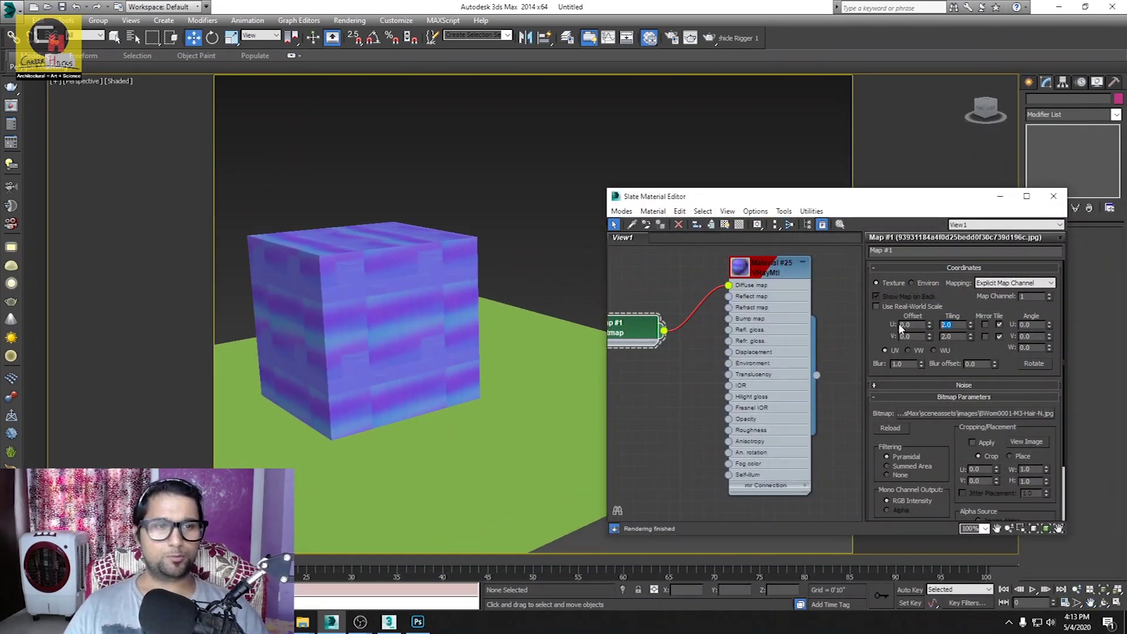
pyautogui.write('1')
pyautogui.press('Tab')
pyautogui.write('1')
pyautogui.press('Return')
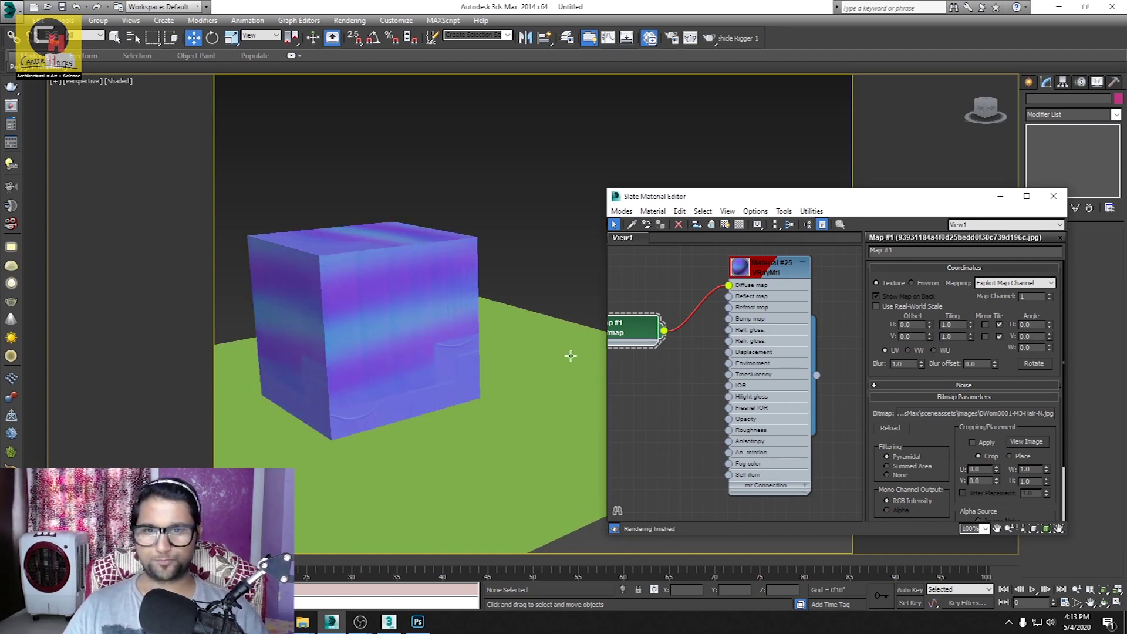
# Step: Restore the 2.0 tiling and zoom in close on the cube face
pyautogui.keyDown('alt'); pyautogui.moveTo(573, 353); pyautogui.dragTo(365, 399, button='middle'); pyautogui.keyUp('alt')
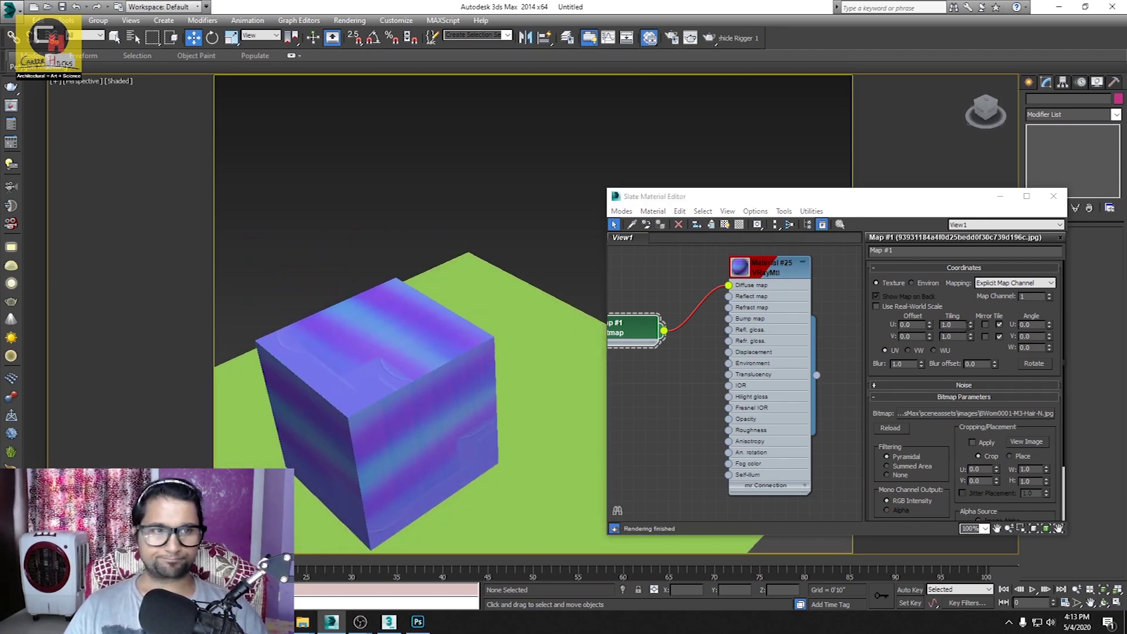
pyautogui.hotkey('ctrl', 'z')
pyautogui.hotkey('ctrl', 'z')
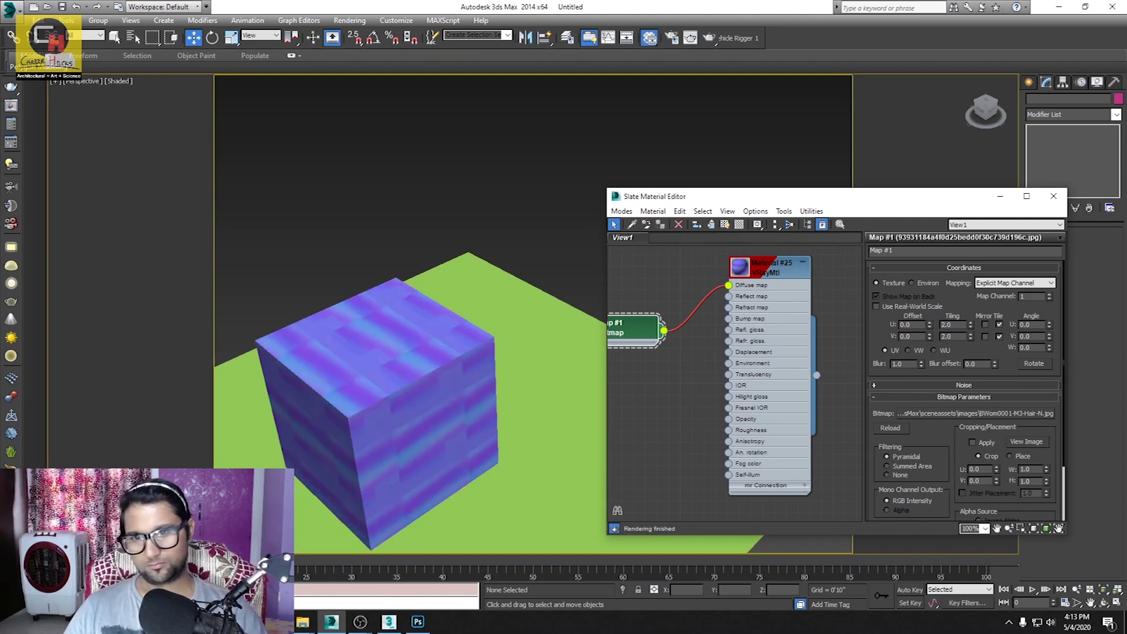
pyautogui.hotkey('shift', 'z')
pyautogui.hotkey('alt', 'z')
pyautogui.moveTo(437, 352); pyautogui.dragTo(390, 241)
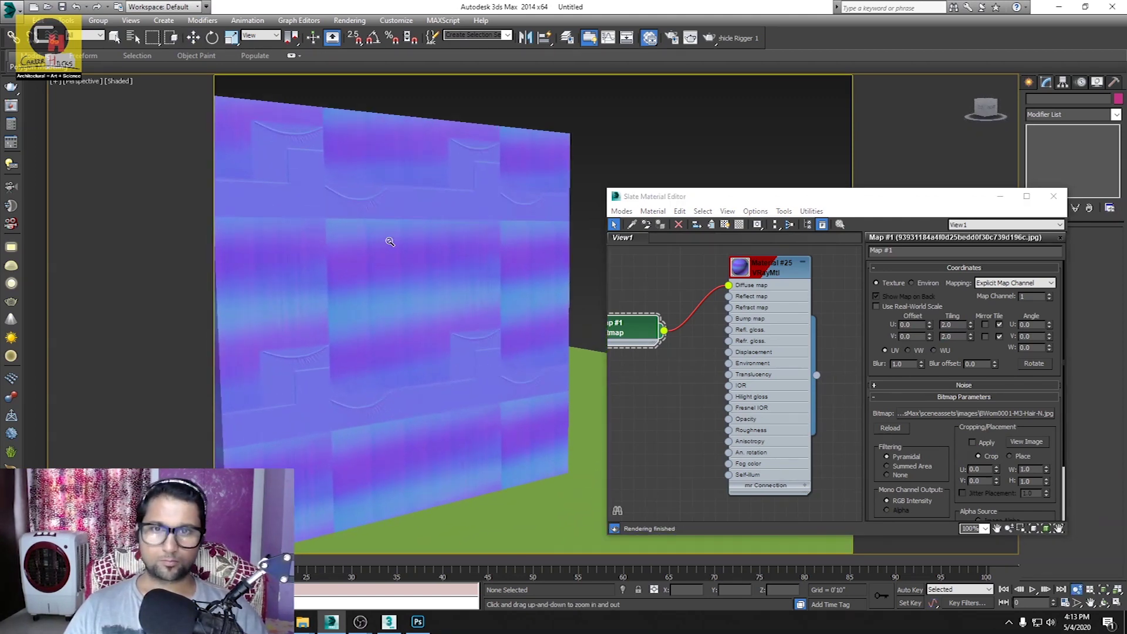
pyautogui.moveTo(390, 241); pyautogui.dragTo(399, 320, button='middle')
pyautogui.scroll(2, 416, 289)
pyautogui.press('w')
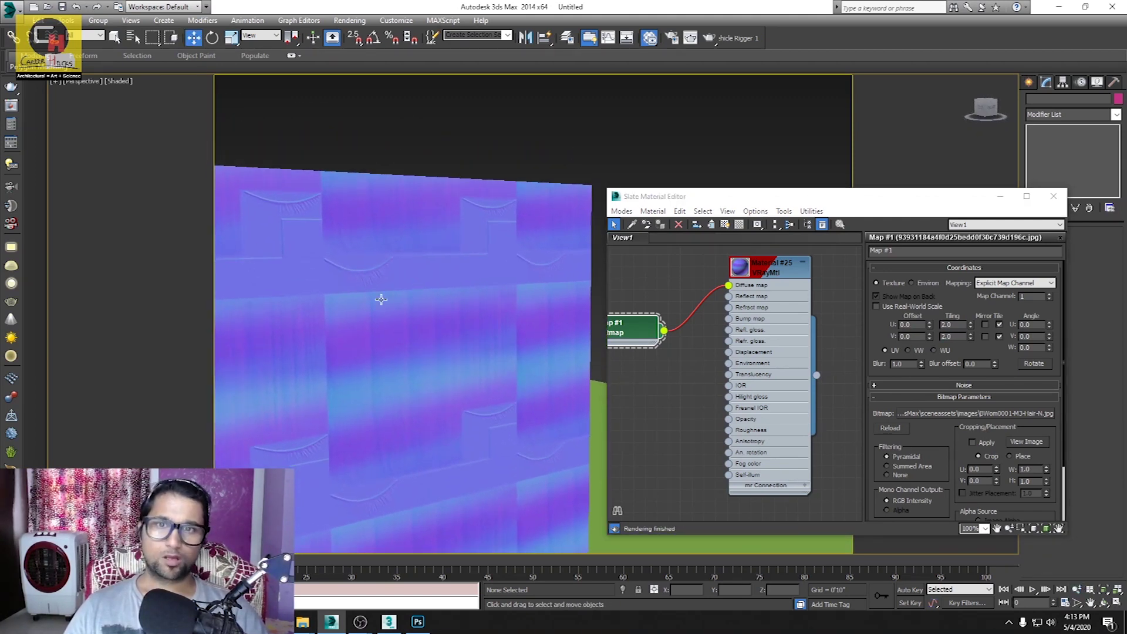
pyautogui.moveTo(323, 246)
pyautogui.keyDown('alt'); pyautogui.mouseDown(button='middle')
pyautogui.moveTo(473, 350)
pyautogui.moveTo(403, 330)
pyautogui.mouseUp(button='middle'); pyautogui.keyUp('alt')
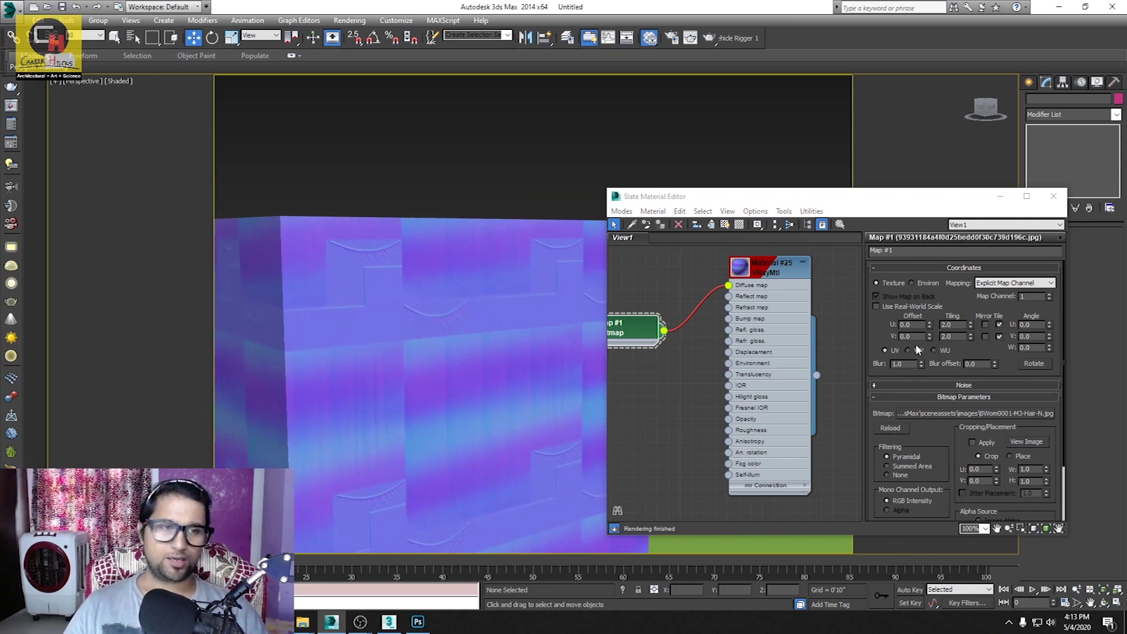
# Step: Try Mirror V, then set the texture to plain Tile in both U and V
pyautogui.click(985, 325)
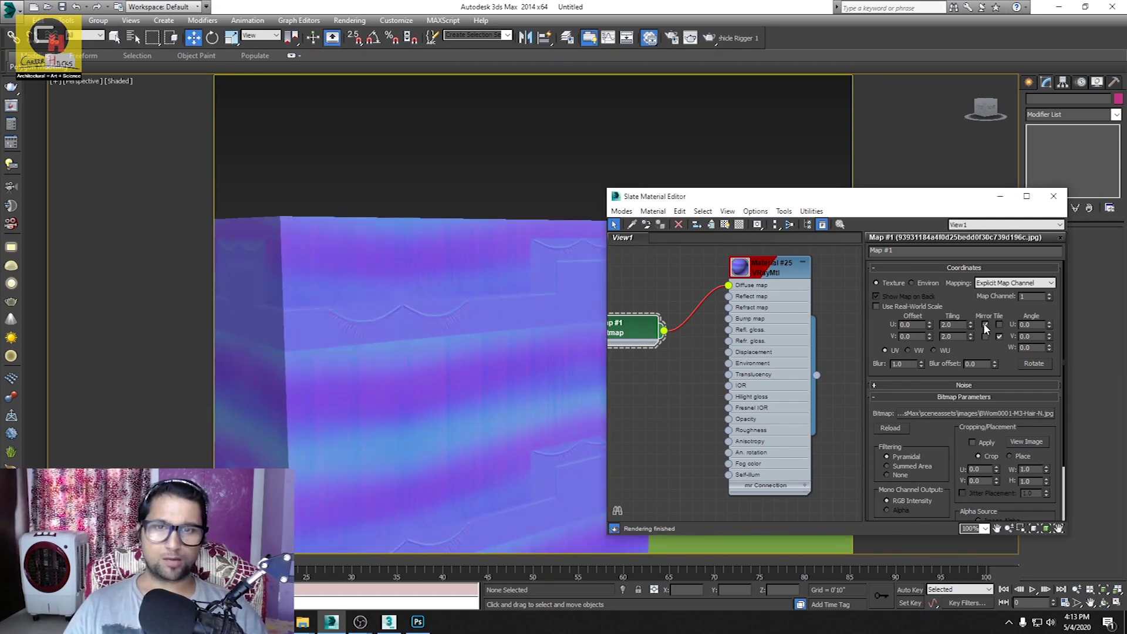
pyautogui.moveTo(406, 396)
pyautogui.keyDown('alt'); pyautogui.mouseDown(button='middle')
pyautogui.moveTo(466, 330)
pyautogui.moveTo(476, 336)
pyautogui.mouseUp(button='middle'); pyautogui.keyUp('alt')
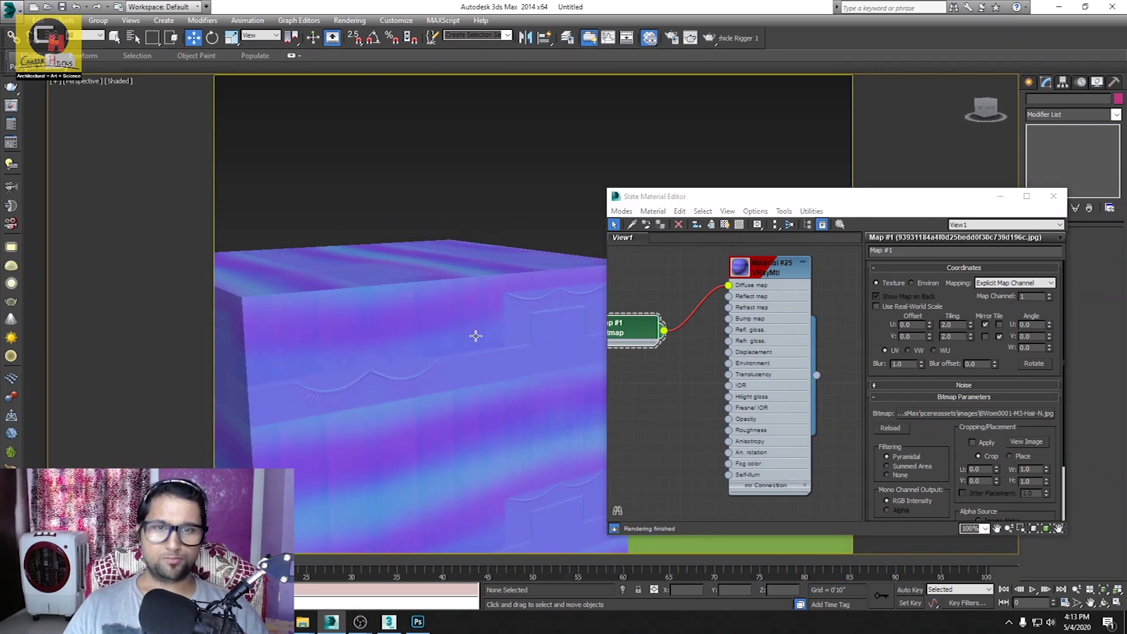
pyautogui.click(985, 337)
pyautogui.keyDown('alt'); pyautogui.moveTo(411, 376); pyautogui.dragTo(383, 402, button='middle'); pyautogui.keyUp('alt')
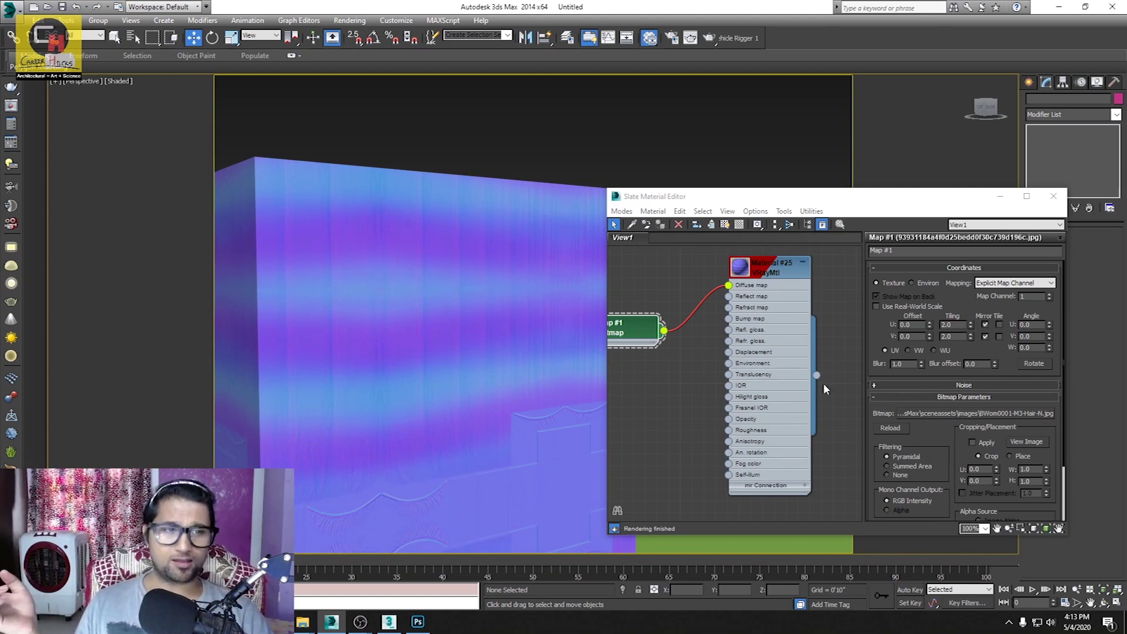
pyautogui.click(985, 324)
pyautogui.click(1000, 336)
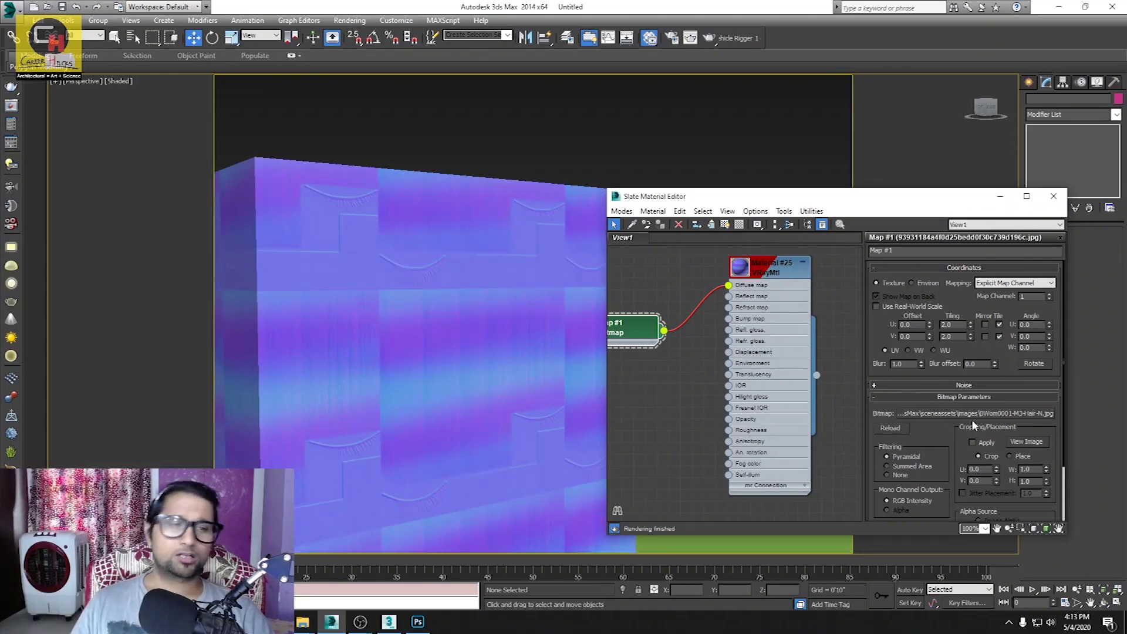
pyautogui.click(986, 416)
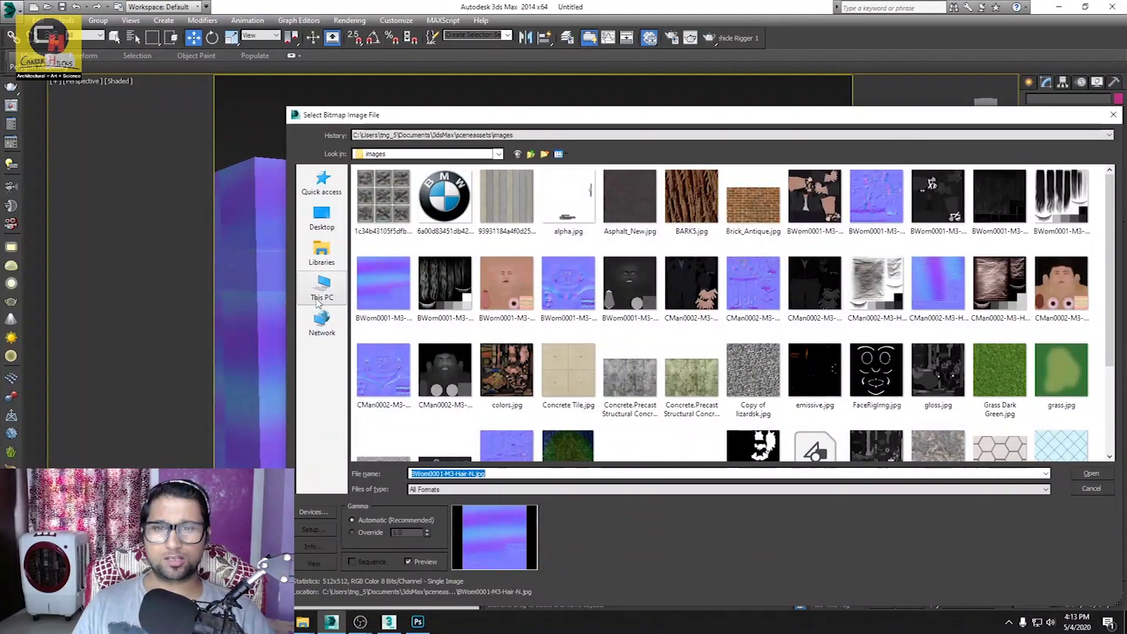
# Step: Load the grey stone image -.jpg from F:\MAP\all maps into the bitmap
pyautogui.doubleClick(775, 264)
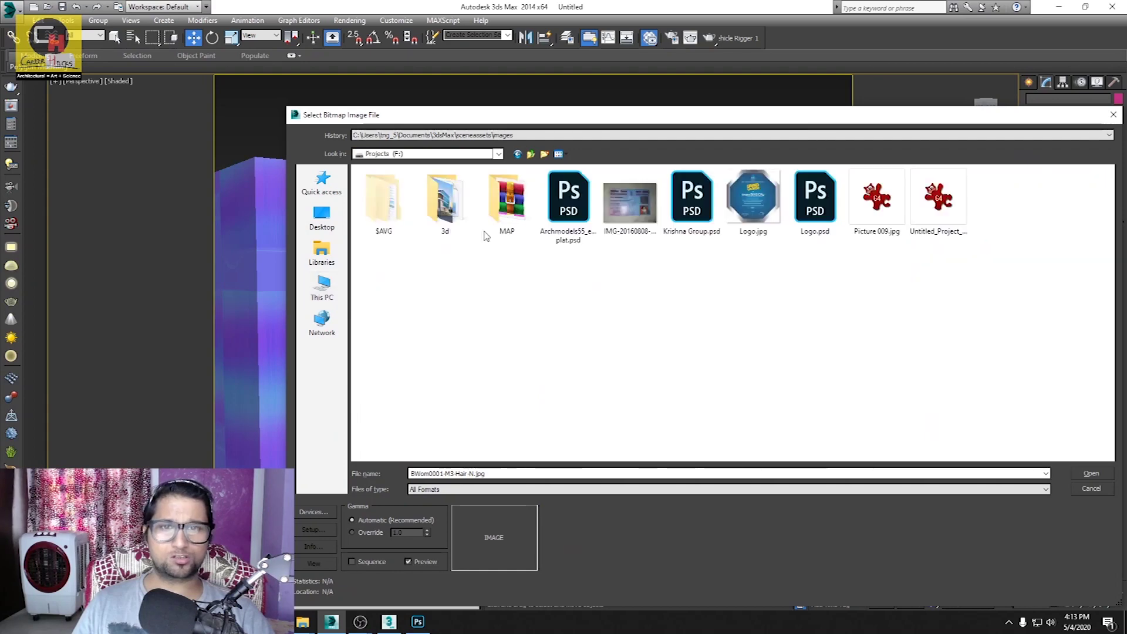
pyautogui.doubleClick(497, 208)
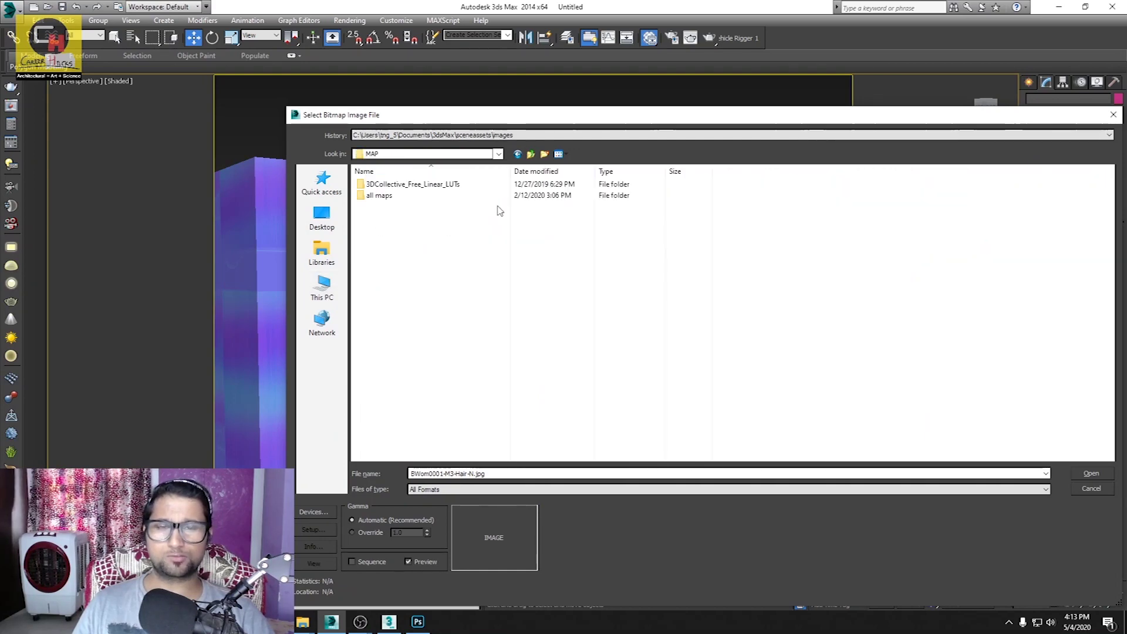
pyautogui.doubleClick(403, 198)
pyautogui.click(558, 286)
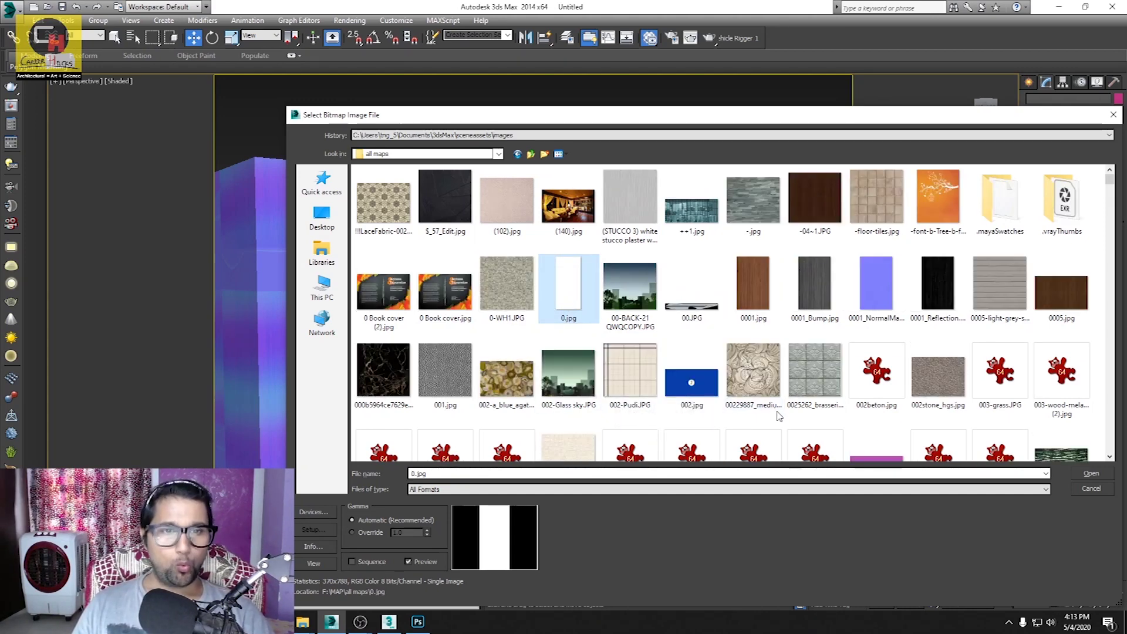
pyautogui.scroll(-3, 749, 432)
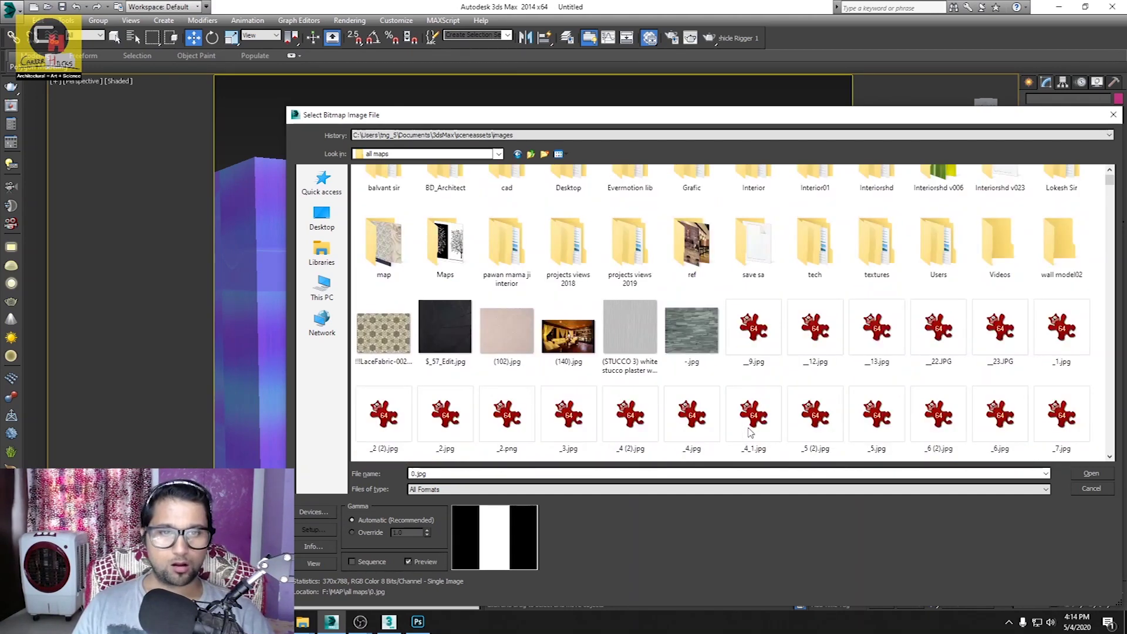
pyautogui.doubleClick(692, 329)
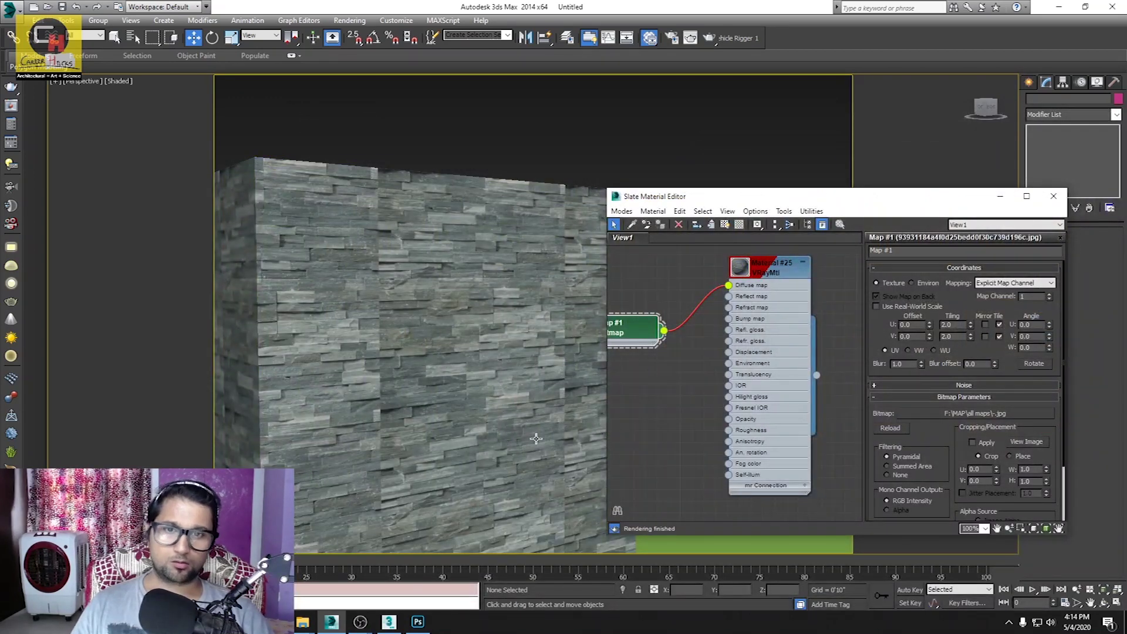
# Step: Try Mirror U on the stone texture and reselect the stone box
pyautogui.keyDown('alt'); pyautogui.moveTo(377, 359); pyautogui.dragTo(473, 358, button='middle'); pyautogui.keyUp('alt')
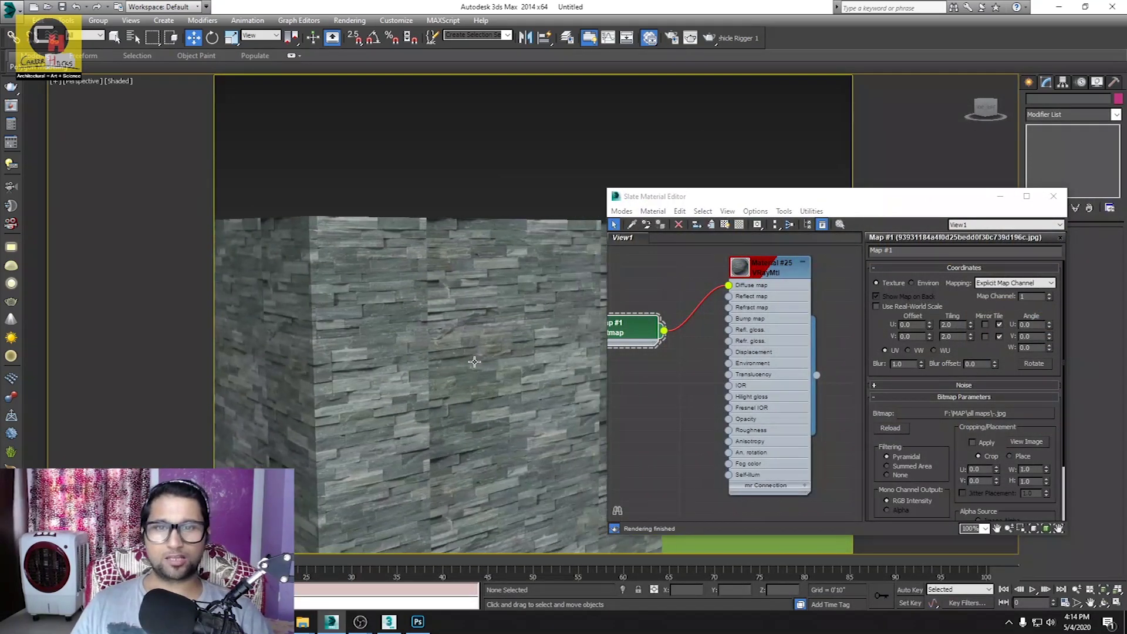
pyautogui.click(986, 325)
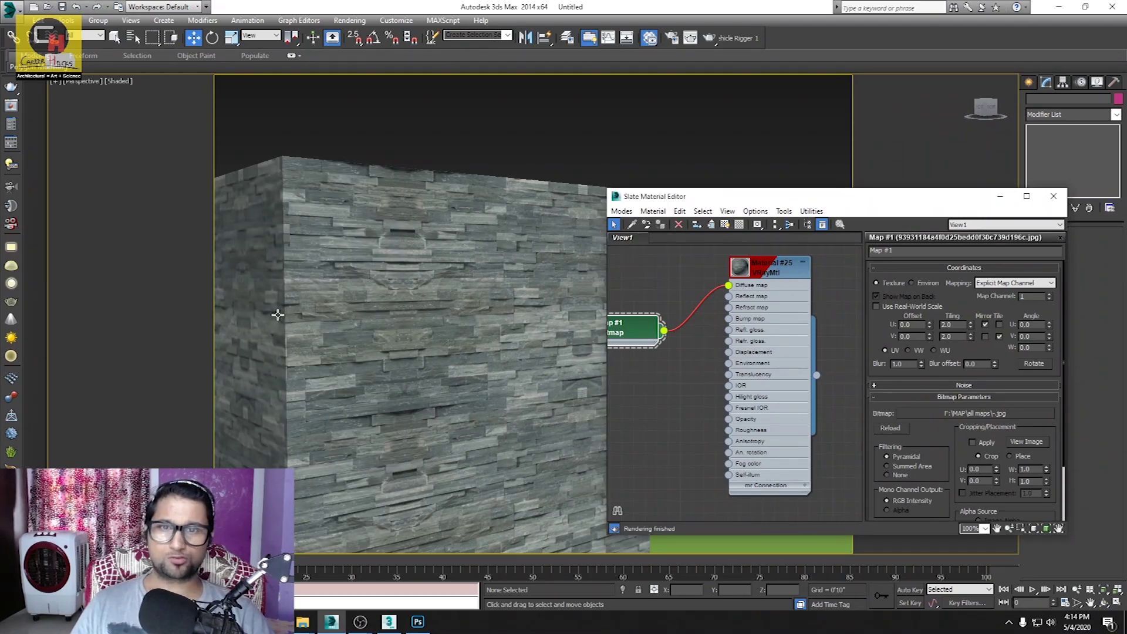
pyautogui.scroll(-5, 278, 315)
pyautogui.scroll(-3, 294, 364)
pyautogui.scroll(-5, 309, 399)
pyautogui.moveTo(488, 395); pyautogui.dragTo(482, 413, button='middle')
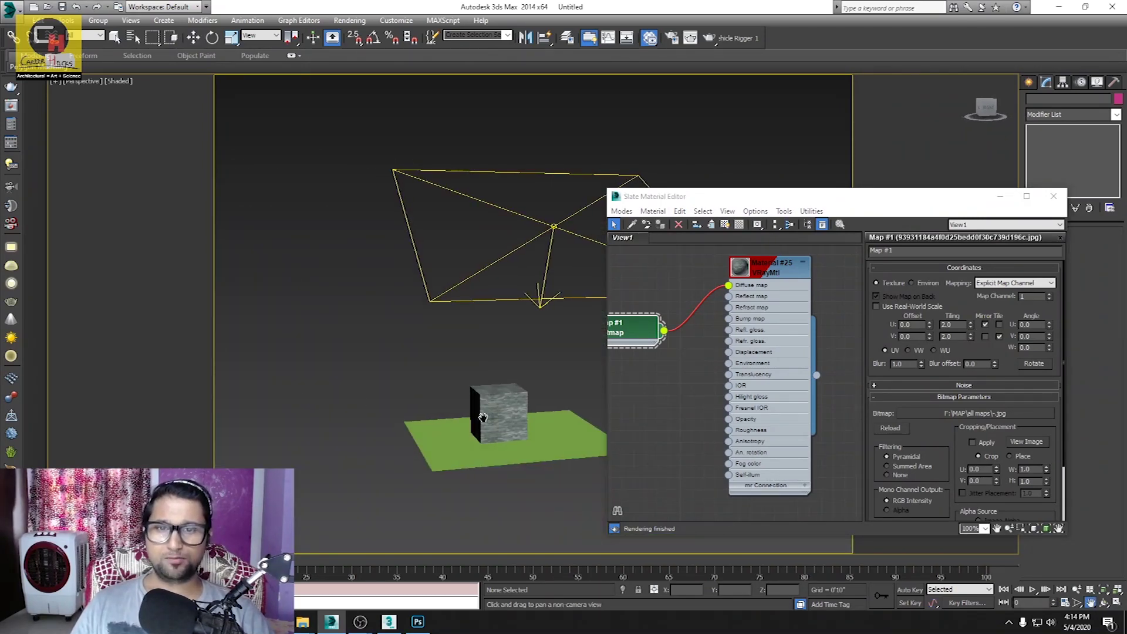
pyautogui.click(482, 413)
pyautogui.scroll(5, 483, 414)
pyautogui.scroll(2, 475, 420)
pyautogui.scroll(2, 446, 411)
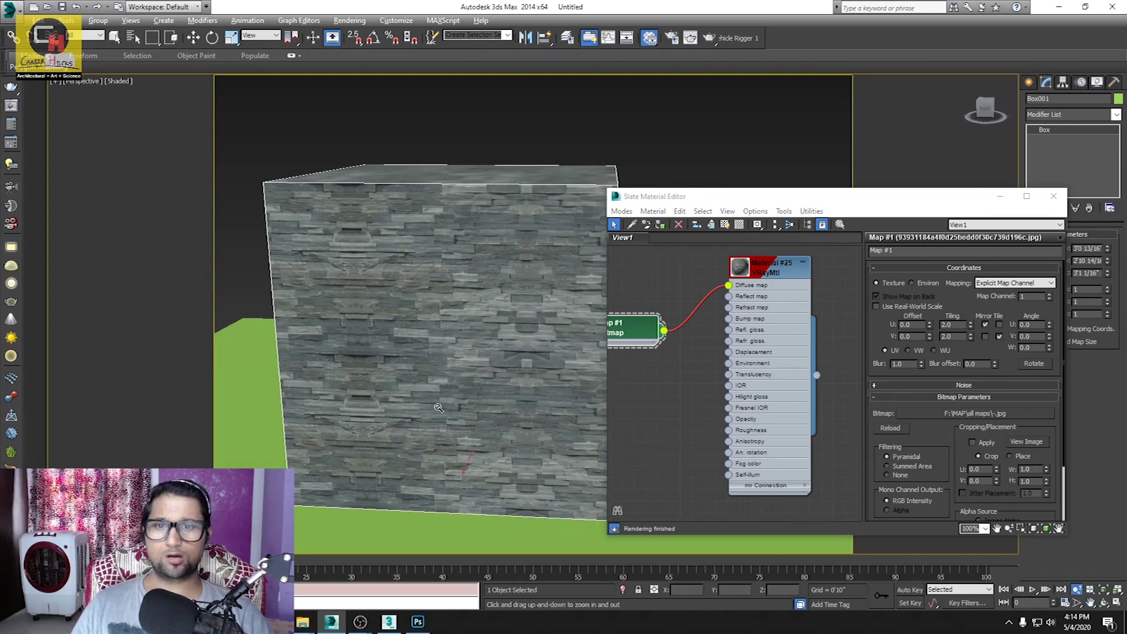
pyautogui.scroll(3, 439, 407)
pyautogui.press('w')
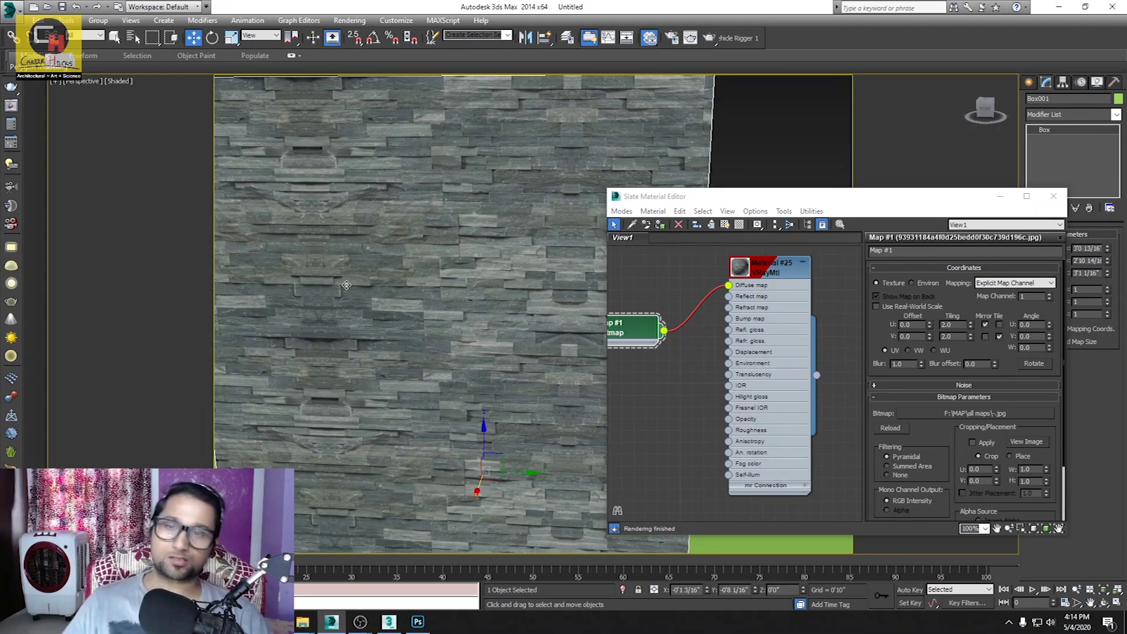
# Step: Compare Mirror and Tile along U, leaving the stone texture tiled
pyautogui.click(998, 325)
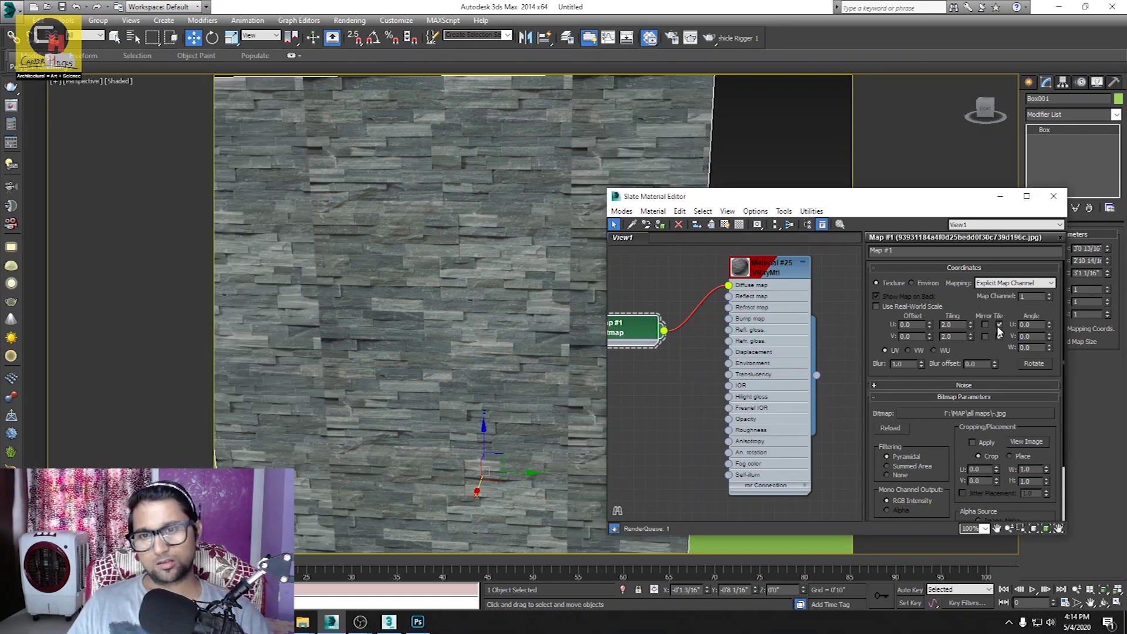
pyautogui.moveTo(391, 374)
pyautogui.keyDown('alt'); pyautogui.mouseDown(button='middle')
pyautogui.moveTo(524, 393)
pyautogui.moveTo(509, 382)
pyautogui.mouseUp(button='middle'); pyautogui.keyUp('alt')
pyautogui.press('w')
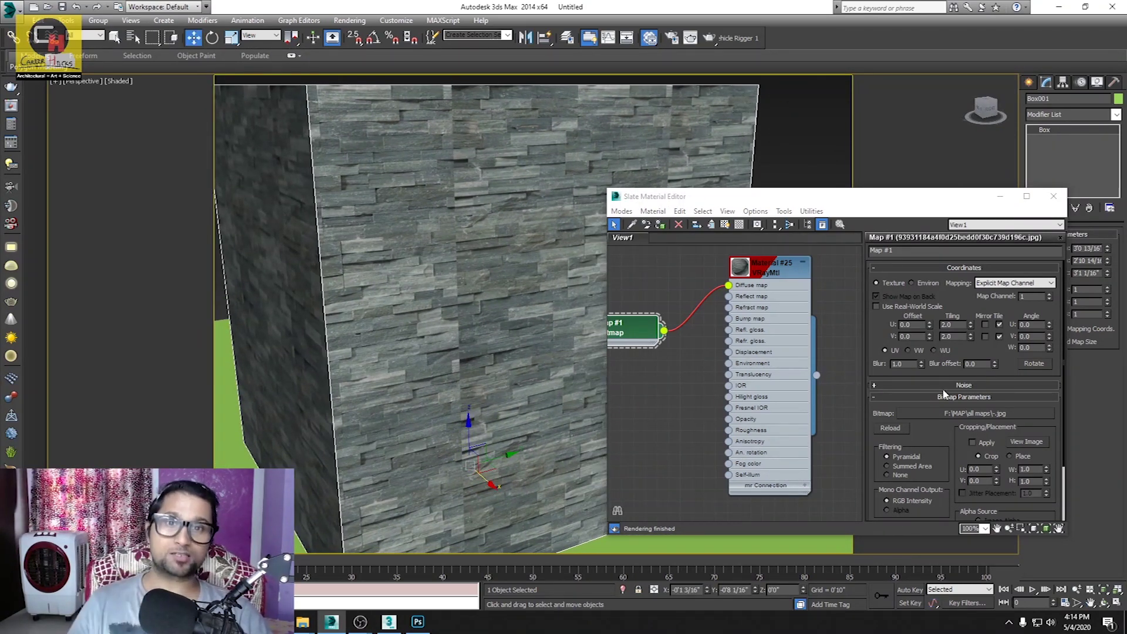
pyautogui.click(986, 325)
pyautogui.click(999, 325)
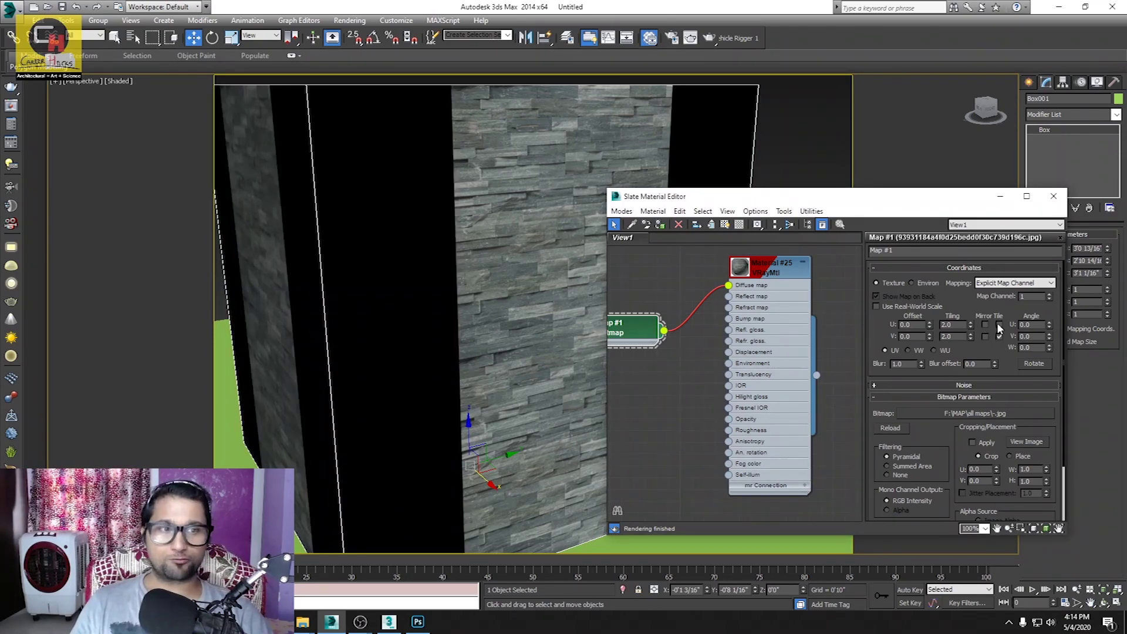
pyautogui.click(974, 413)
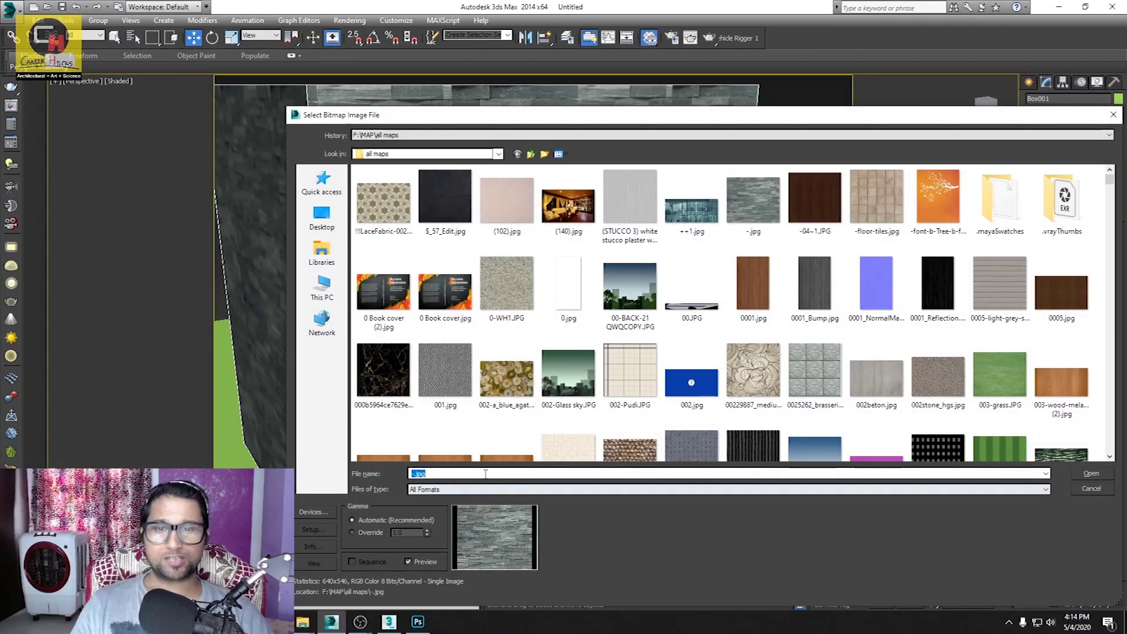
# Step: Pick -.jpg from the file-name suggestions and step through the file list
pyautogui.click(486, 474)
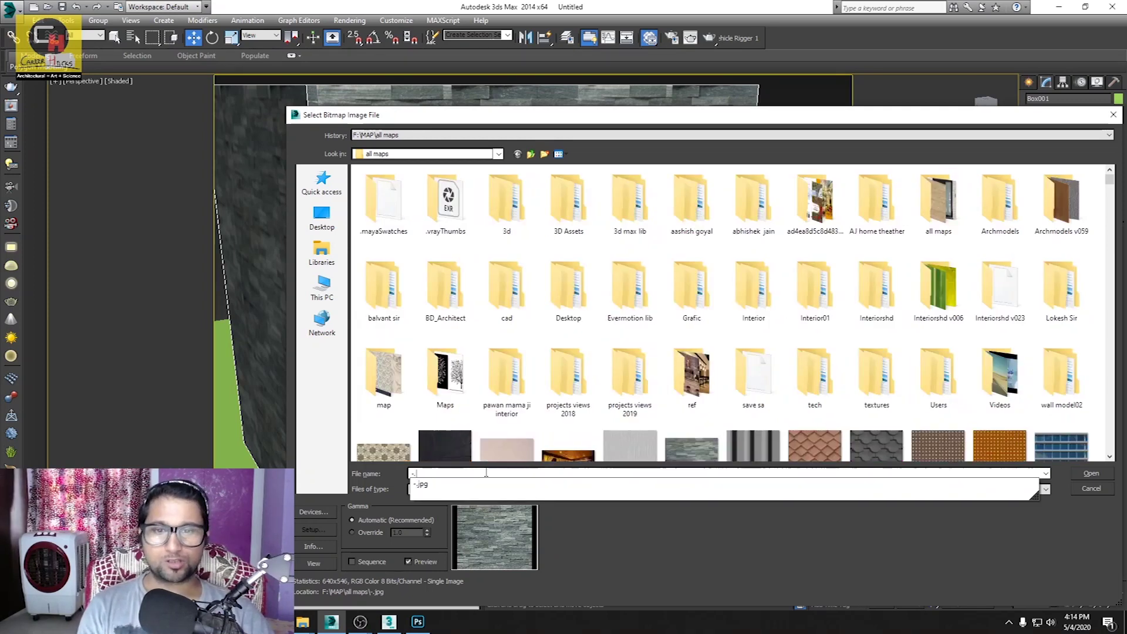
pyautogui.press('BackSpace')
pyautogui.press('BackSpace')
pyautogui.press('BackSpace')
pyautogui.press('Down')
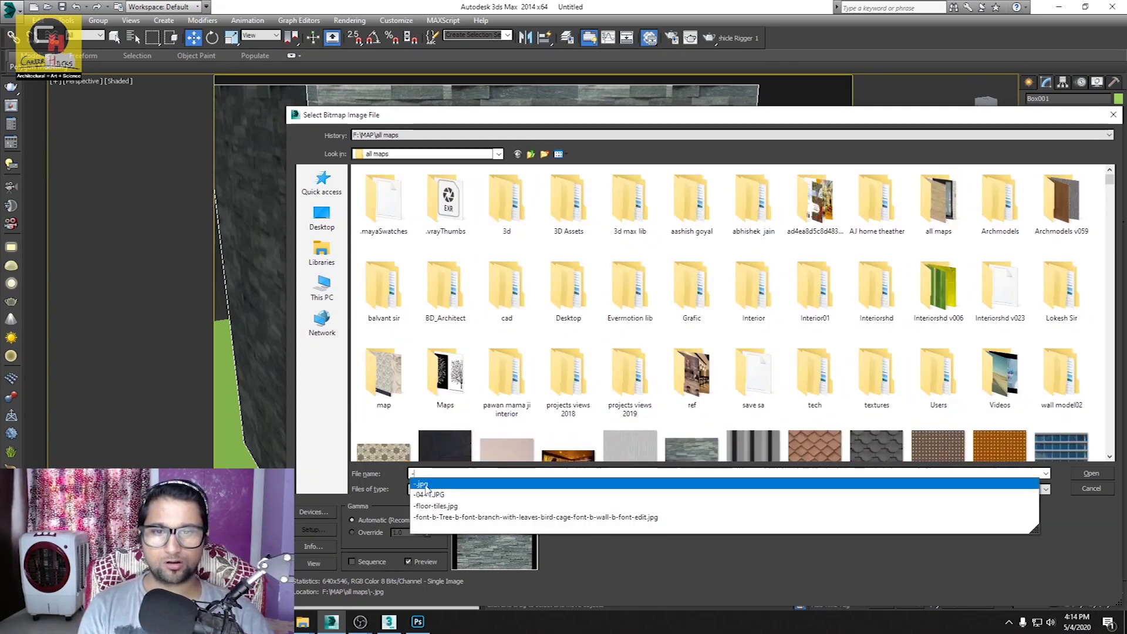
pyautogui.press('Return')
pyautogui.click(1101, 410)
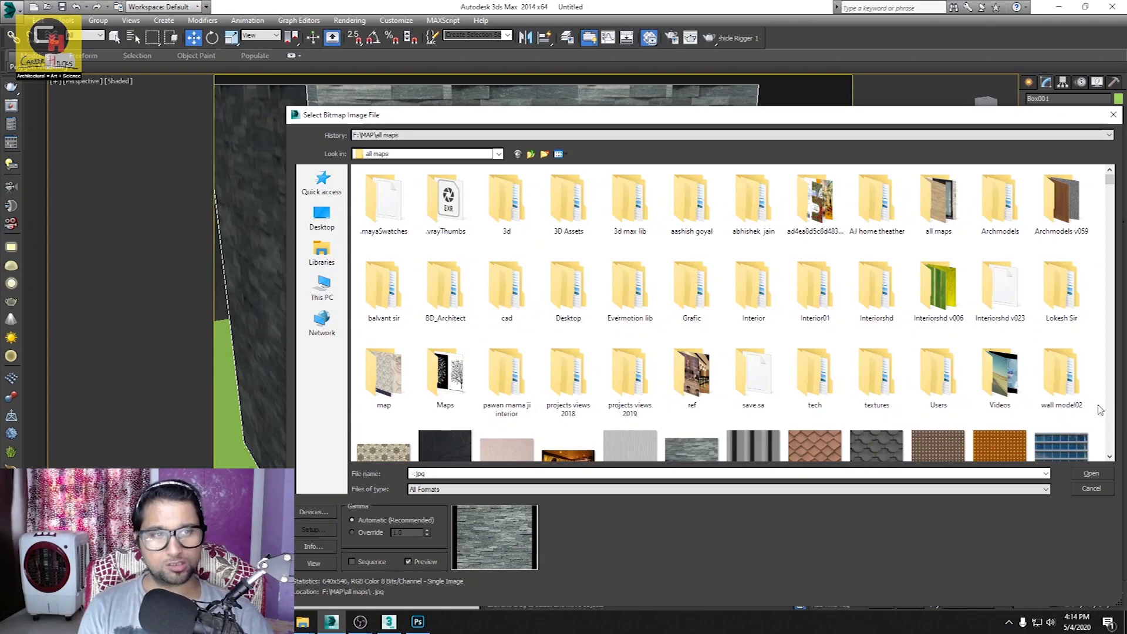
pyautogui.press('Down')
pyautogui.press('Up')
pyautogui.press('Down')
pyautogui.press('Down')
pyautogui.press('Down')
pyautogui.press('Down')
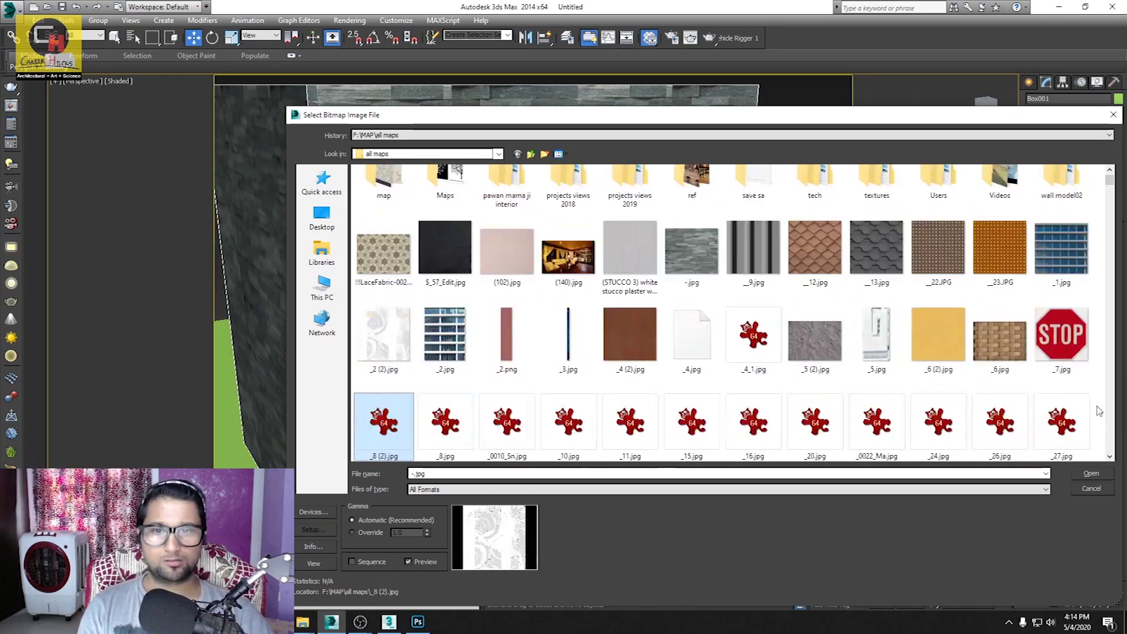
pyautogui.press('Down')
pyautogui.press('Down')
# Step: Open -.jpg in Adobe Photoshop 2020 through the right-click Open with menu
pyautogui.press('Right')
pyautogui.press('Right')
pyautogui.press('Right')
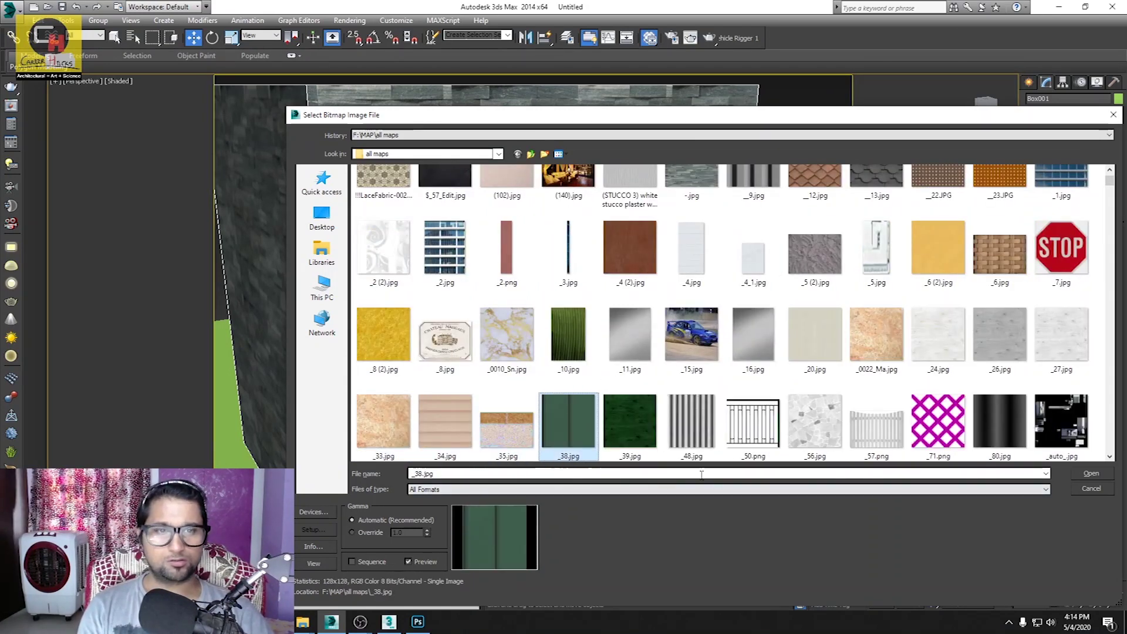
pyautogui.scroll(2, 782, 413)
pyautogui.click(693, 300)
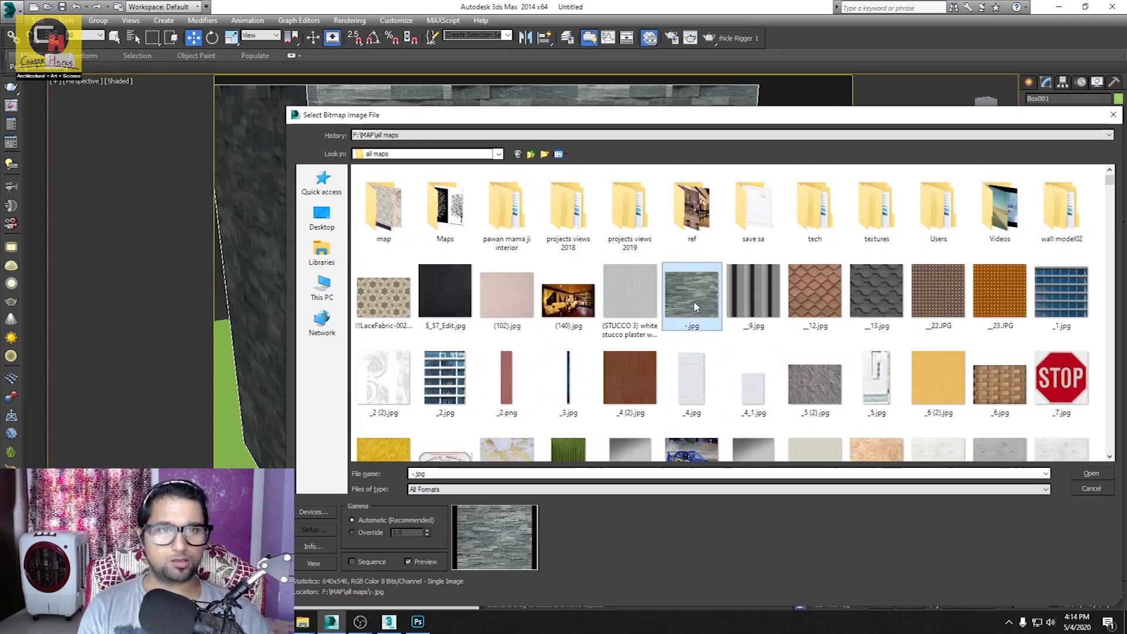
pyautogui.rightClick(693, 300)
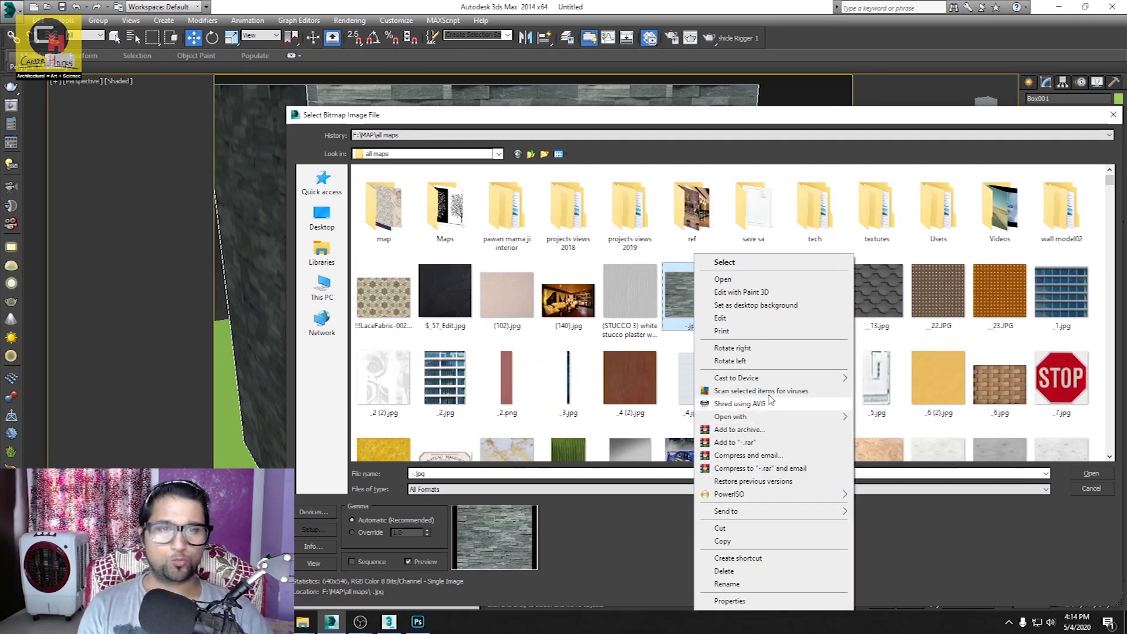
pyautogui.moveTo(730, 417)
pyautogui.click(869, 420)
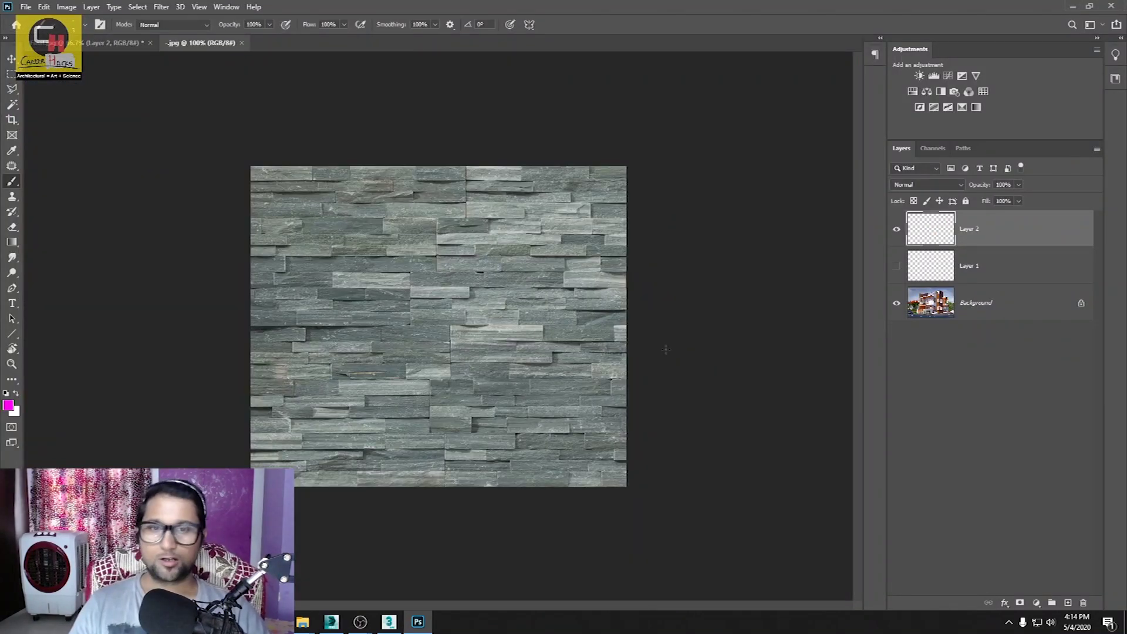
# Step: Zoom to 33.3%, convert Background to Layer 0, and crop outward to enlarge the canvas left and down
pyautogui.hotkey('ctrl', '-')
pyautogui.hotkey('ctrl', '-')
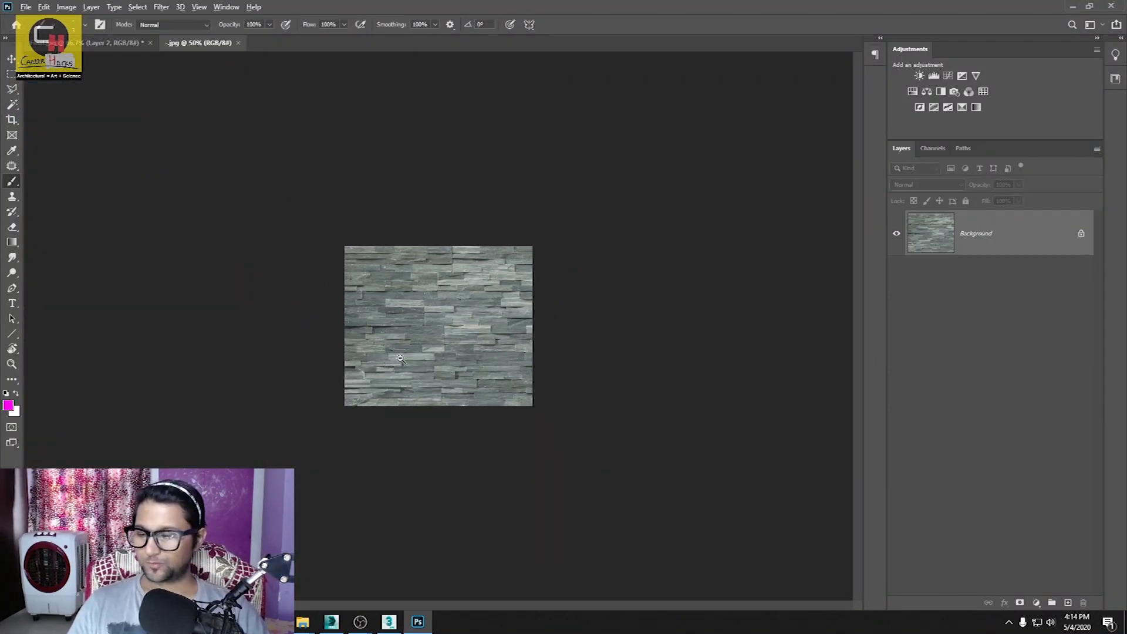
pyautogui.hotkey('ctrl', '-')
pyautogui.press('c')
pyautogui.press('Return')
pyautogui.doubleClick(964, 243)
pyautogui.click(658, 180)
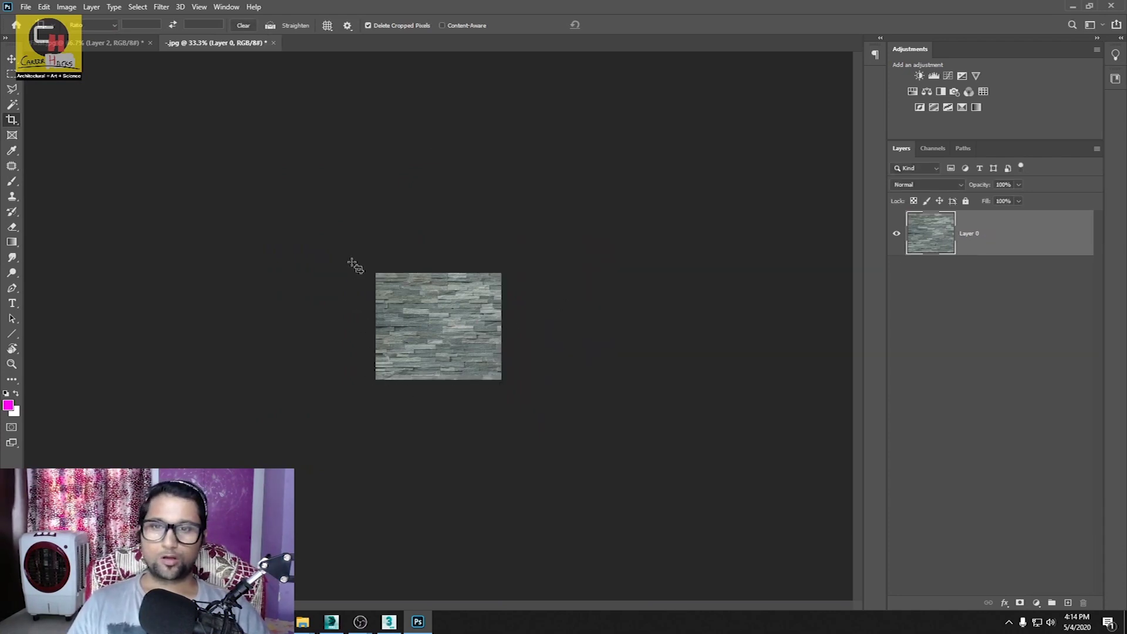
pyautogui.moveTo(361, 258); pyautogui.dragTo(572, 429)
pyautogui.moveTo(371, 383)
pyautogui.keyDown('alt'); pyautogui.mouseDown()
pyautogui.moveTo(318, 439)
pyautogui.moveTo(293, 440)
pyautogui.mouseUp(); pyautogui.keyUp('alt')
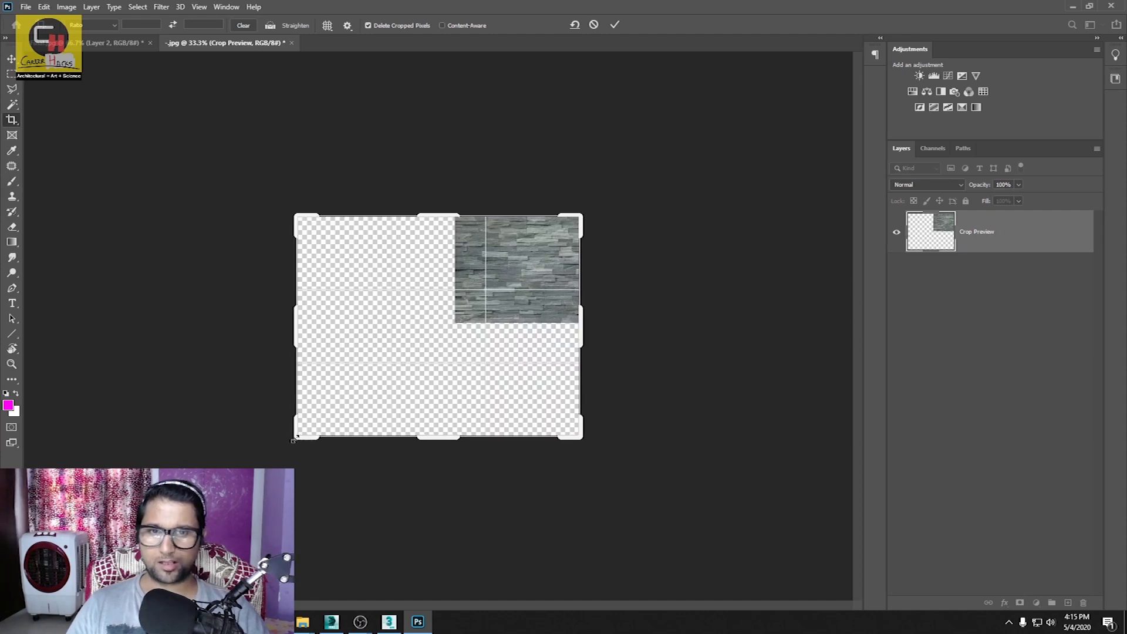
pyautogui.press('Return')
pyautogui.press('v')
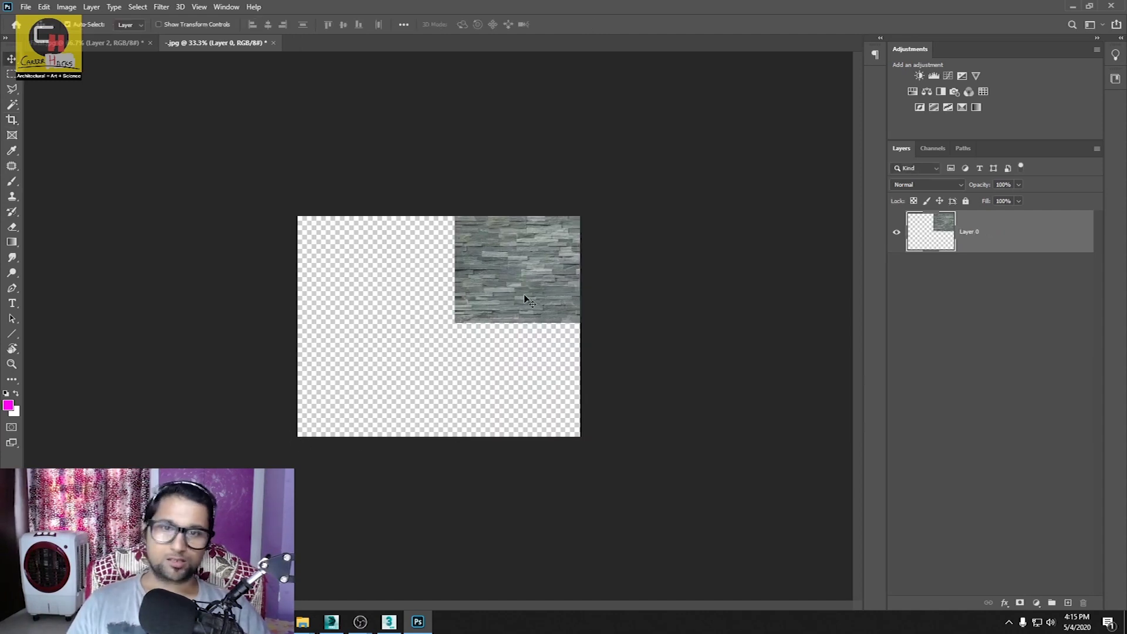
# Step: Place stone copies left of and below the original tile, then select Layer 0 copy
pyautogui.hotkey('ctrl', '+')
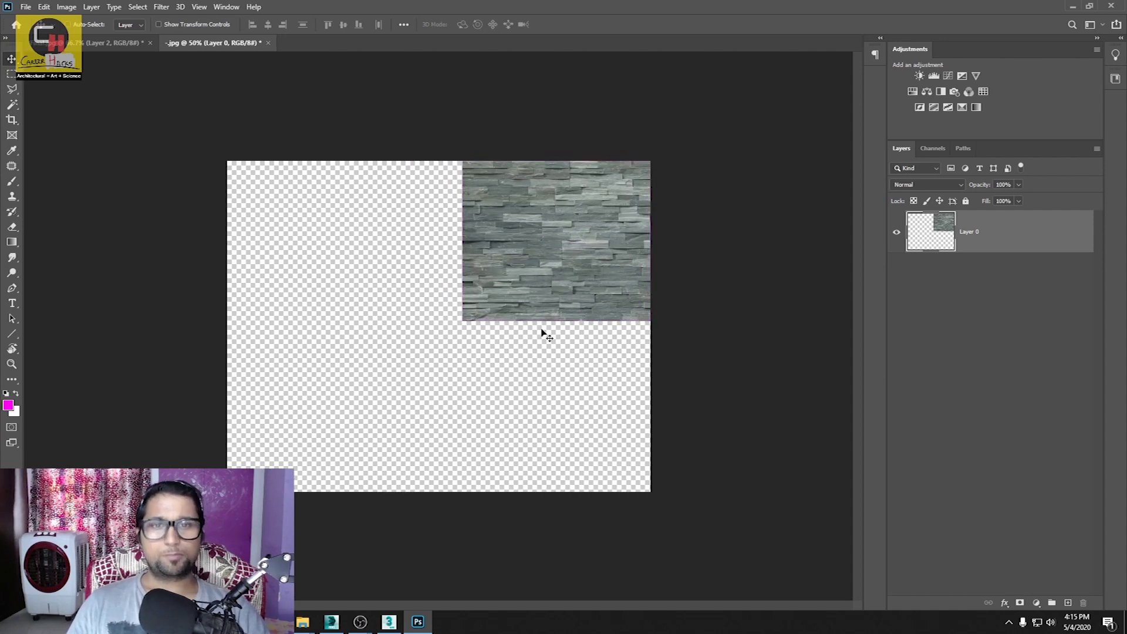
pyautogui.moveTo(580, 302); pyautogui.dragTo(389, 304)
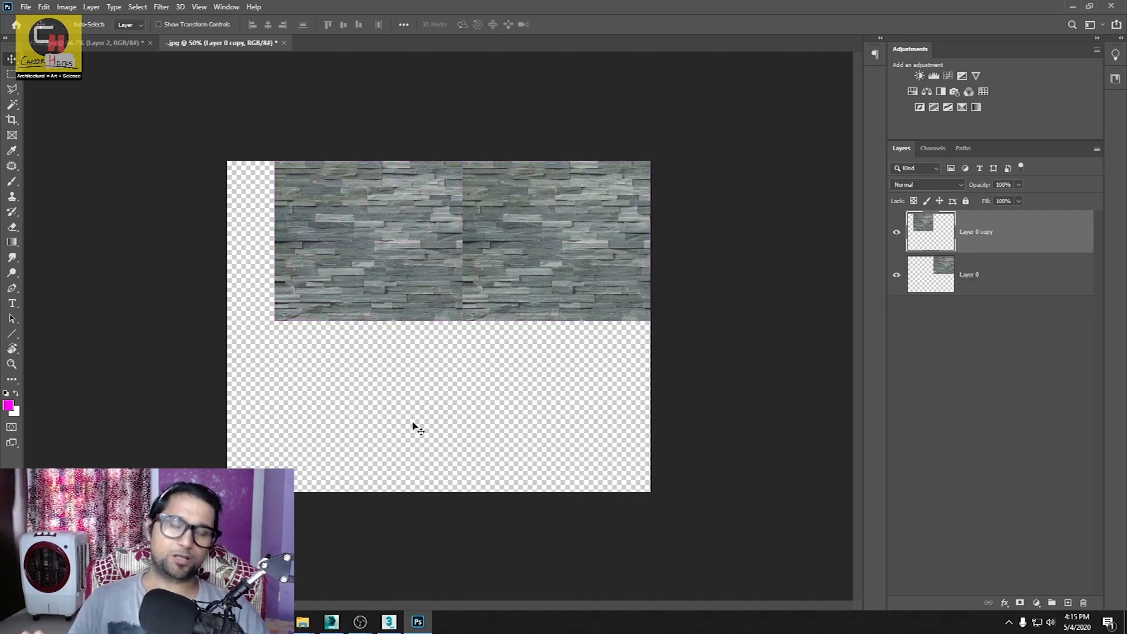
pyautogui.moveTo(521, 284)
pyautogui.mouseDown()
pyautogui.moveTo(543, 265)
pyautogui.moveTo(529, 409)
pyautogui.mouseUp()
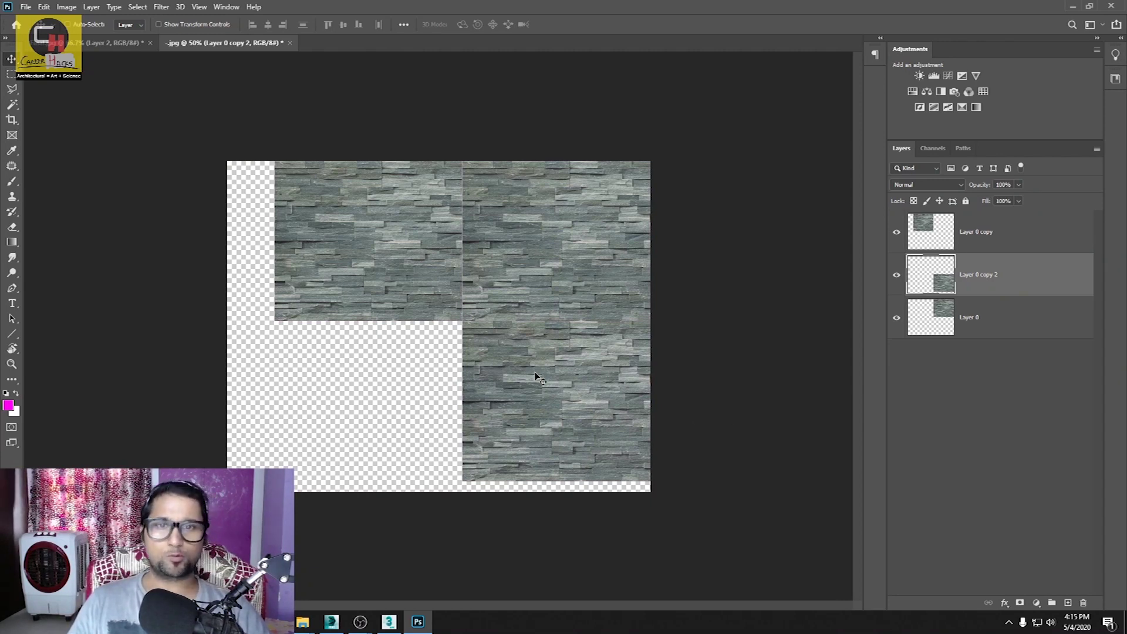
pyautogui.click(429, 267)
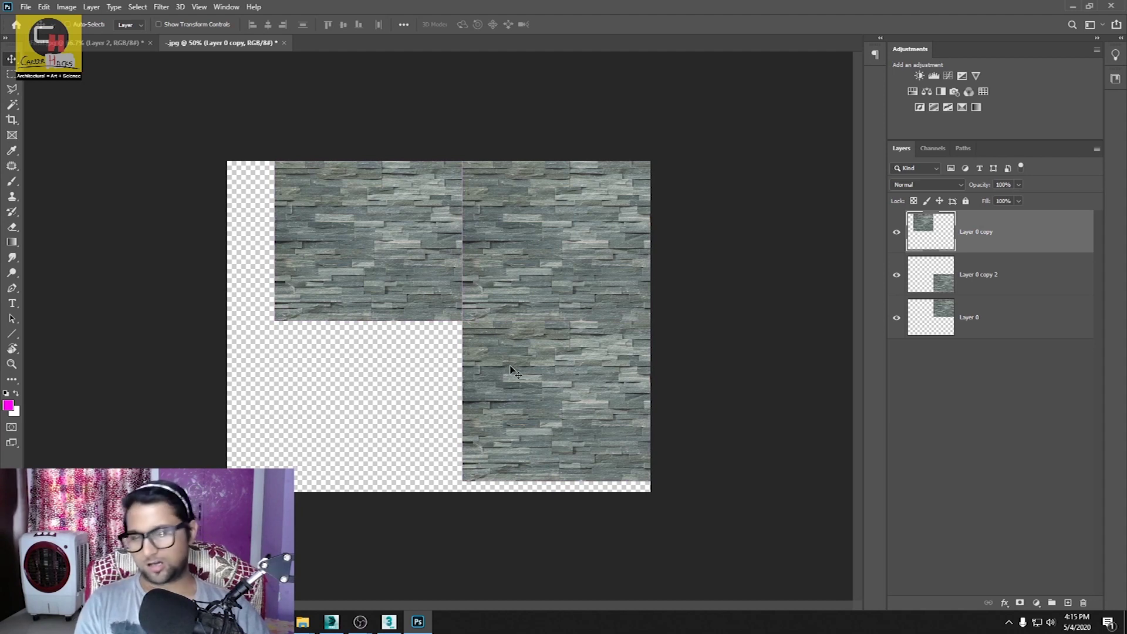
pyautogui.keyDown('ctrl'); pyautogui.click(484, 262); pyautogui.keyUp('ctrl')
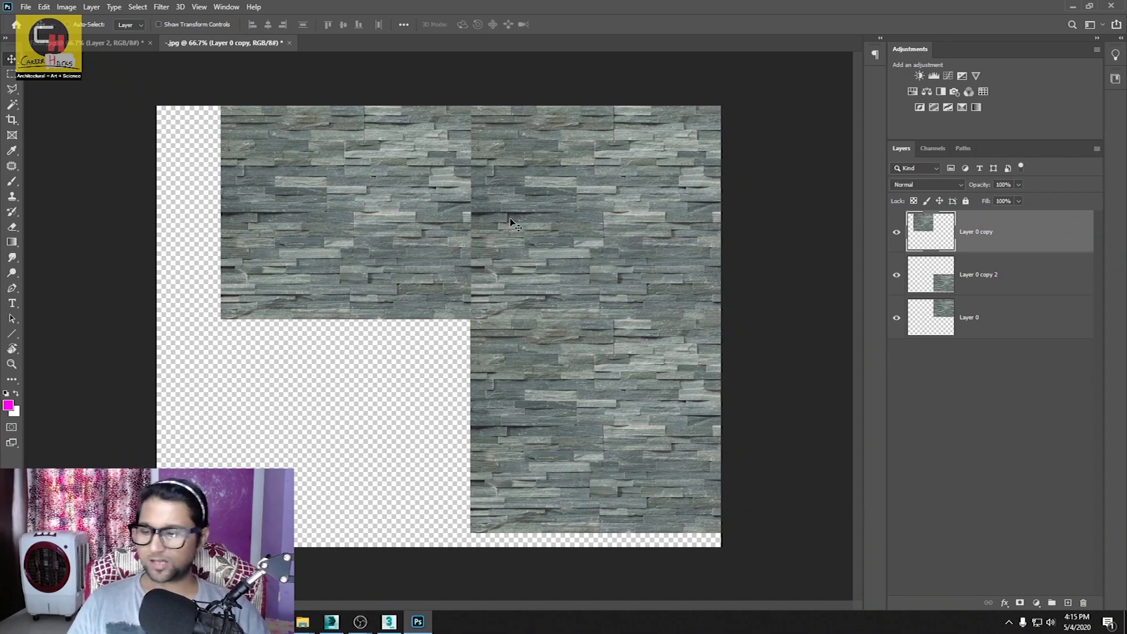
# Step: Switch to the Brush and add a new empty layer for the seam marks
pyautogui.press('b')
pyautogui.hotkey('ctrl', 'shift', 'n')
pyautogui.press('Return')
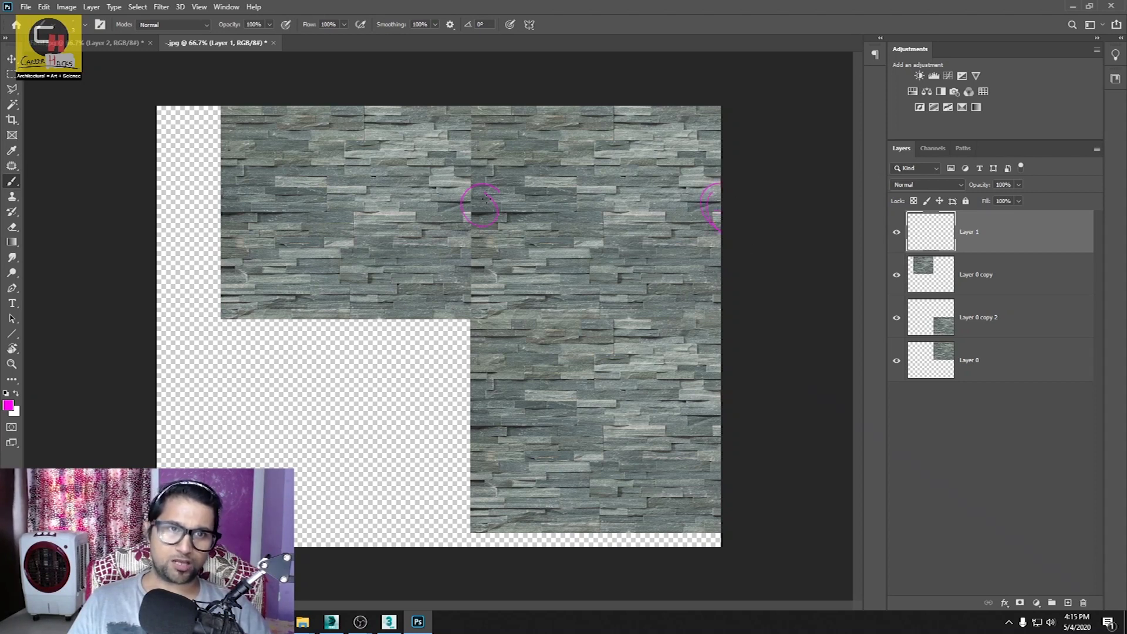
# Step: Hide Layer 0 copy and Layer 0 copy 2, keeping Layer 0 visible, and select Layer 0 copy 2
pyautogui.click(897, 277)
pyautogui.click(897, 363)
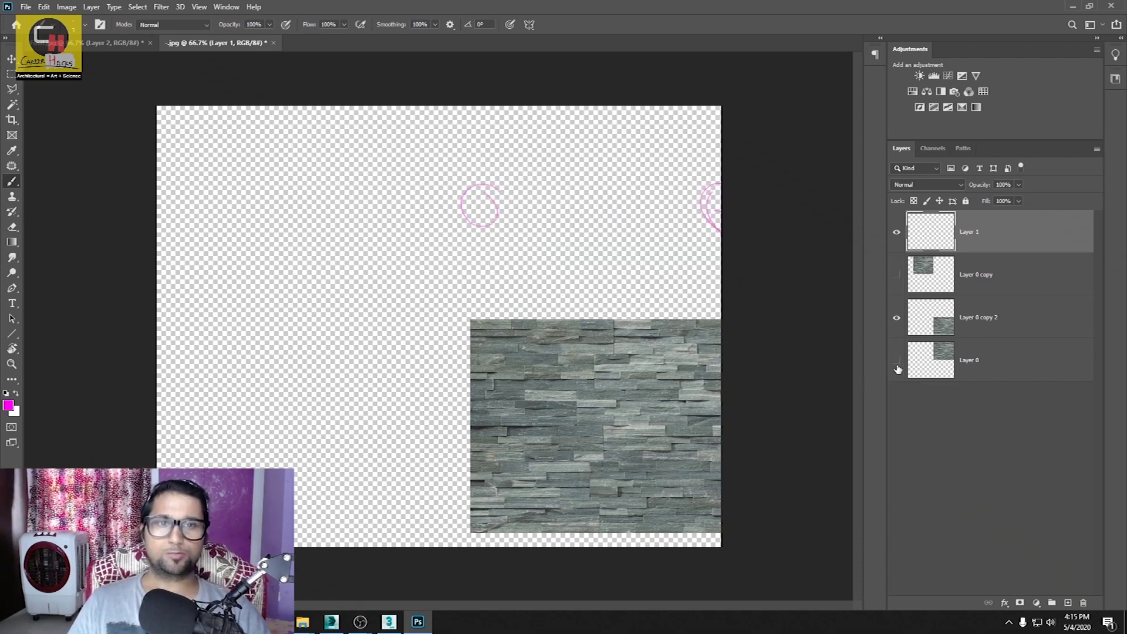
pyautogui.click(897, 358)
pyautogui.click(897, 317)
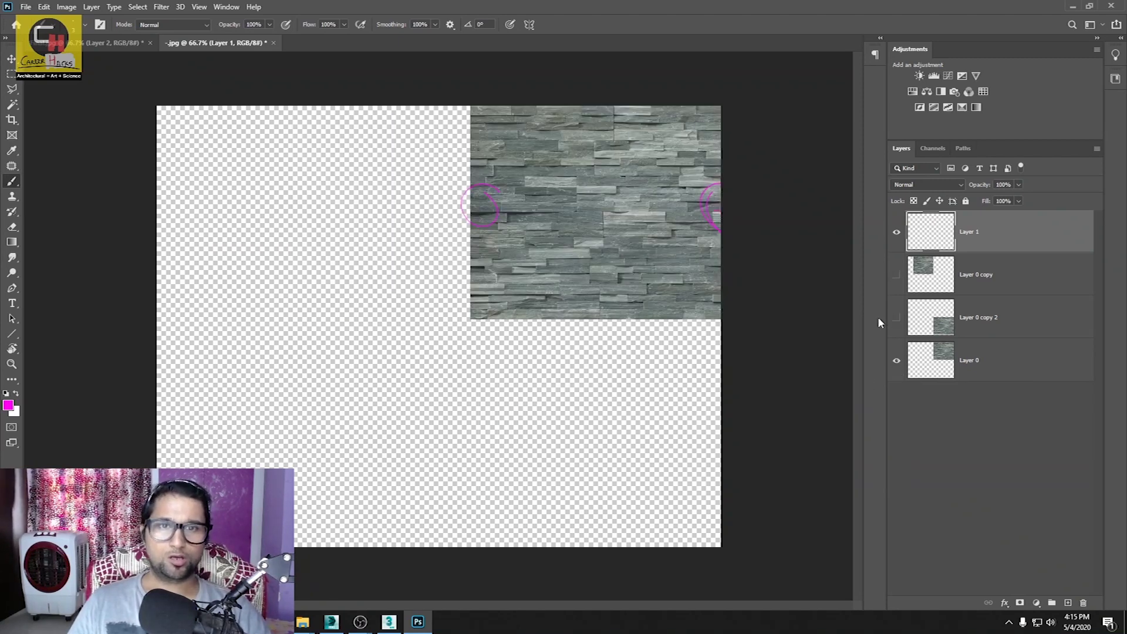
pyautogui.click(897, 275)
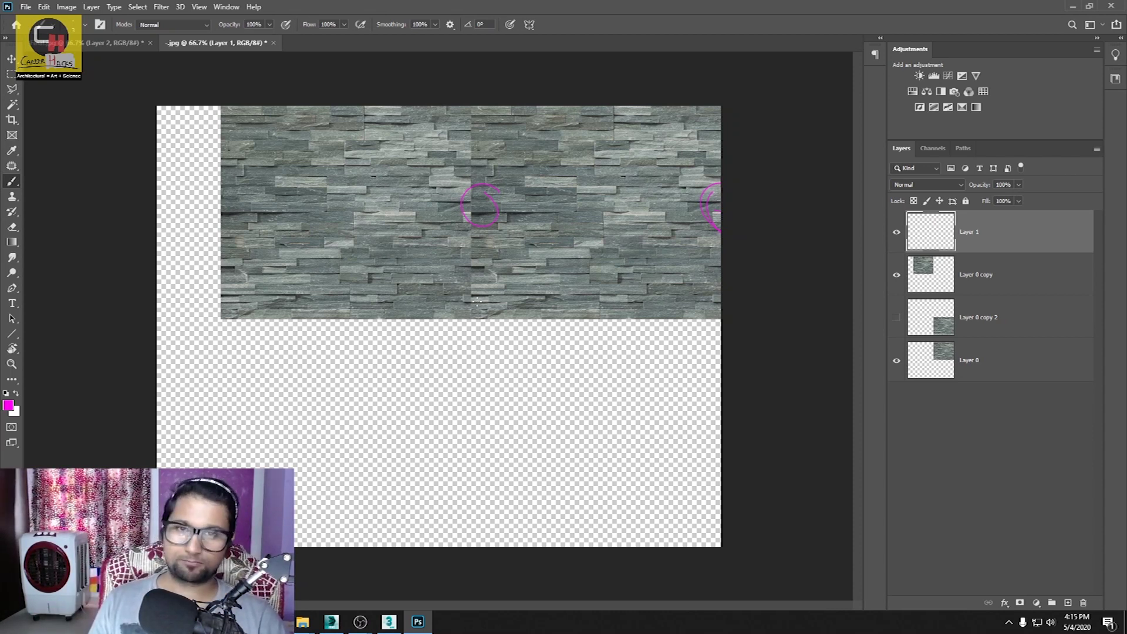
pyautogui.click(897, 276)
pyautogui.click(991, 327)
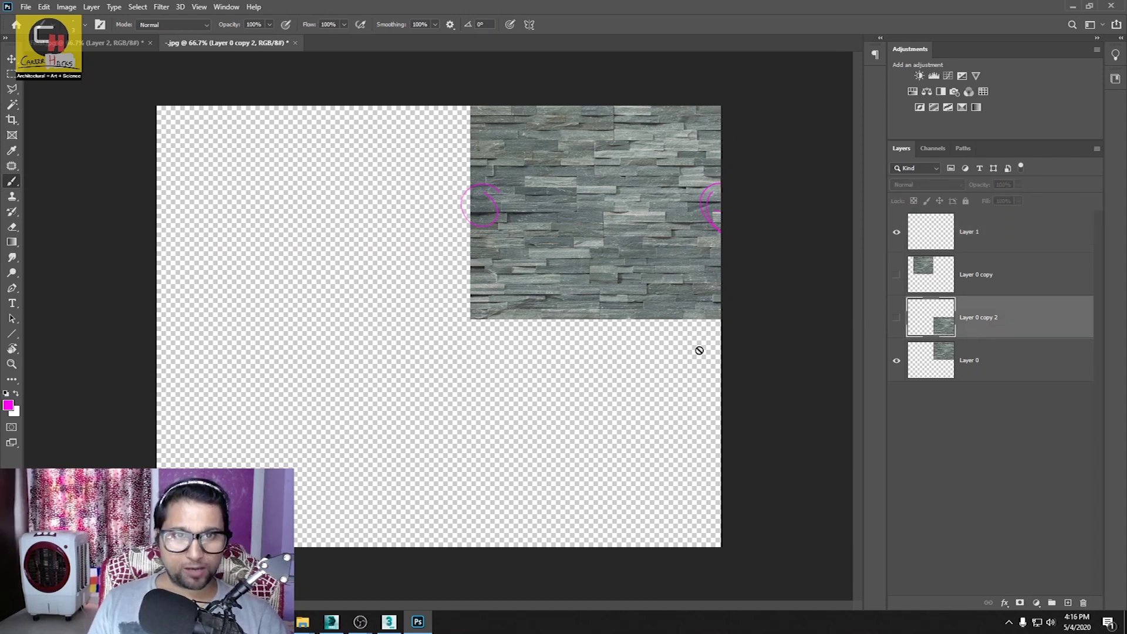
# Step: Copy the right part of the stone tile from Layer 0 into a new Layer 2
pyautogui.press('m')
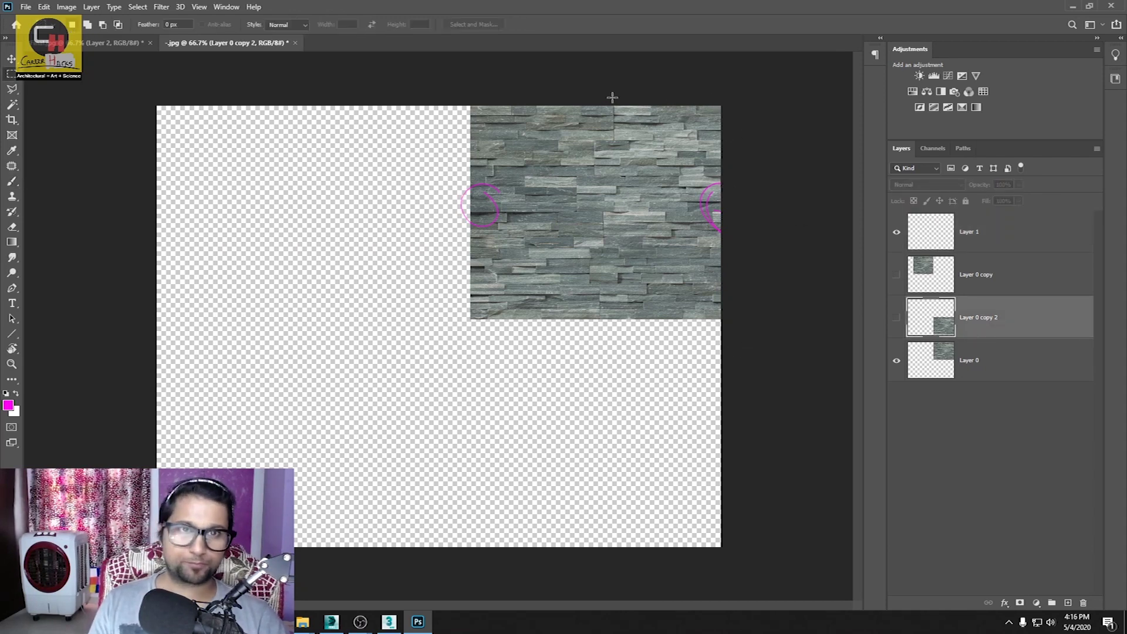
pyautogui.moveTo(610, 95); pyautogui.dragTo(753, 317)
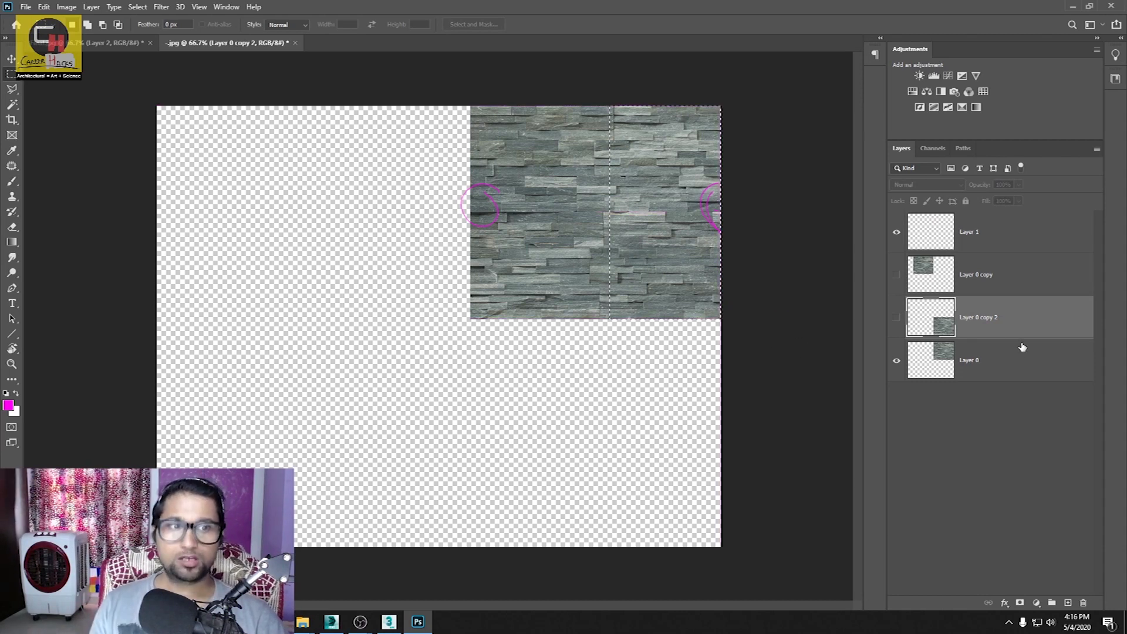
pyautogui.click(1001, 363)
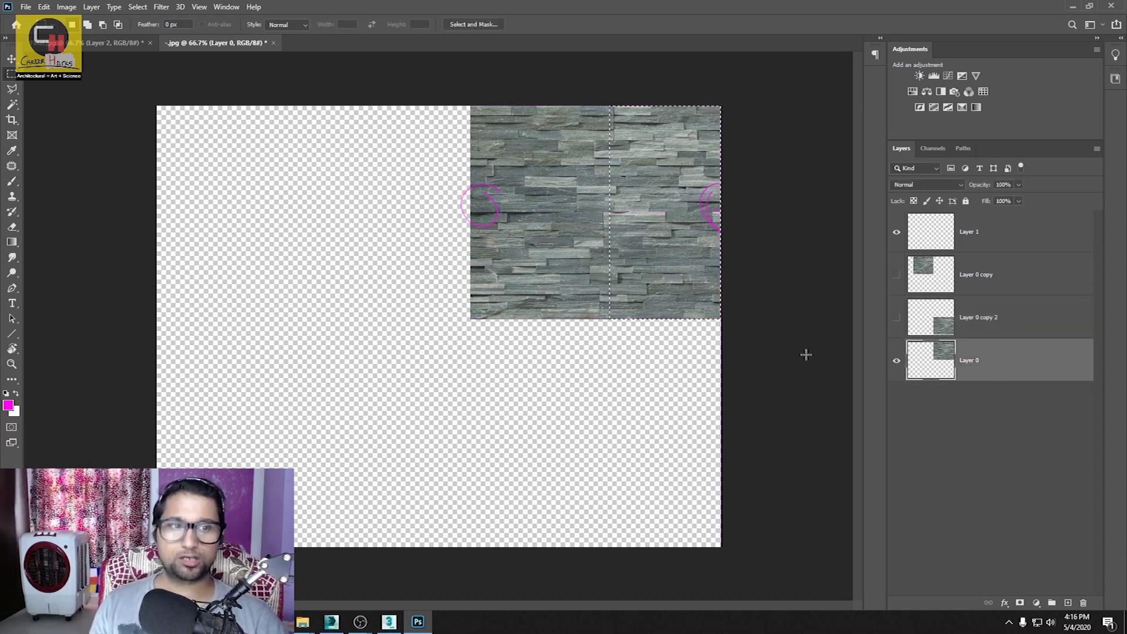
pyautogui.rightClick(679, 233)
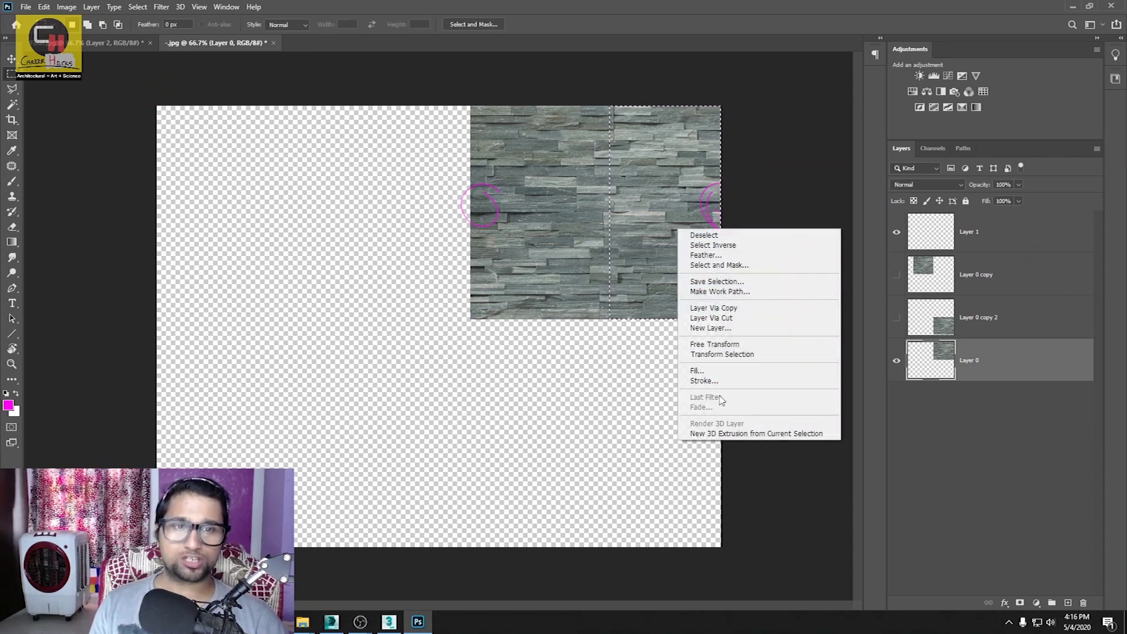
pyautogui.click(996, 435)
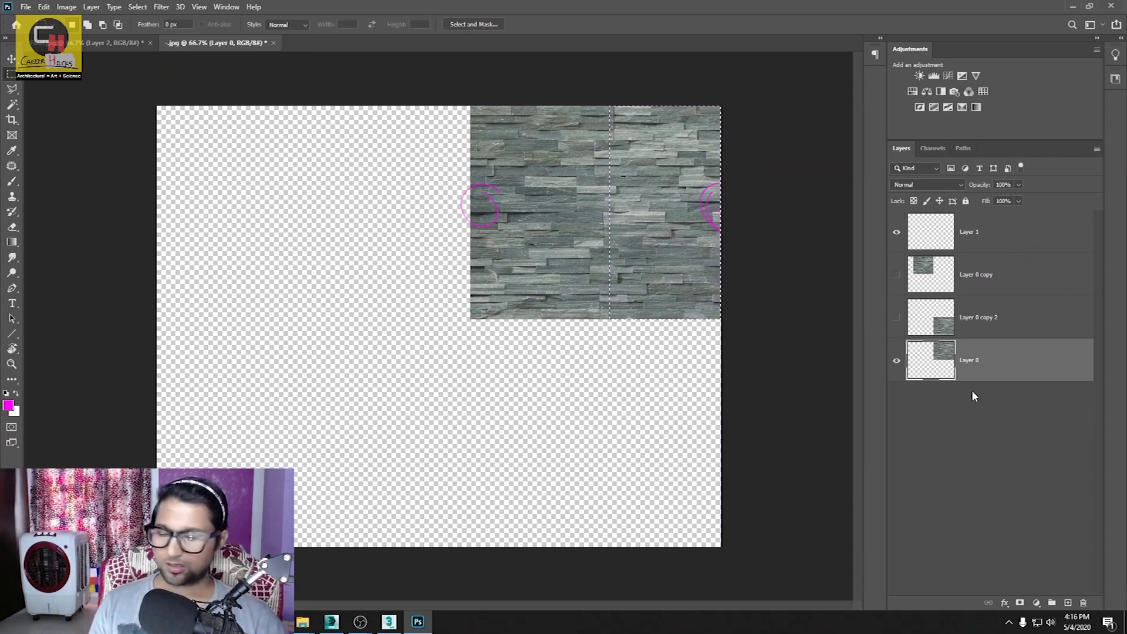
pyautogui.hotkey('ctrl', 'j')
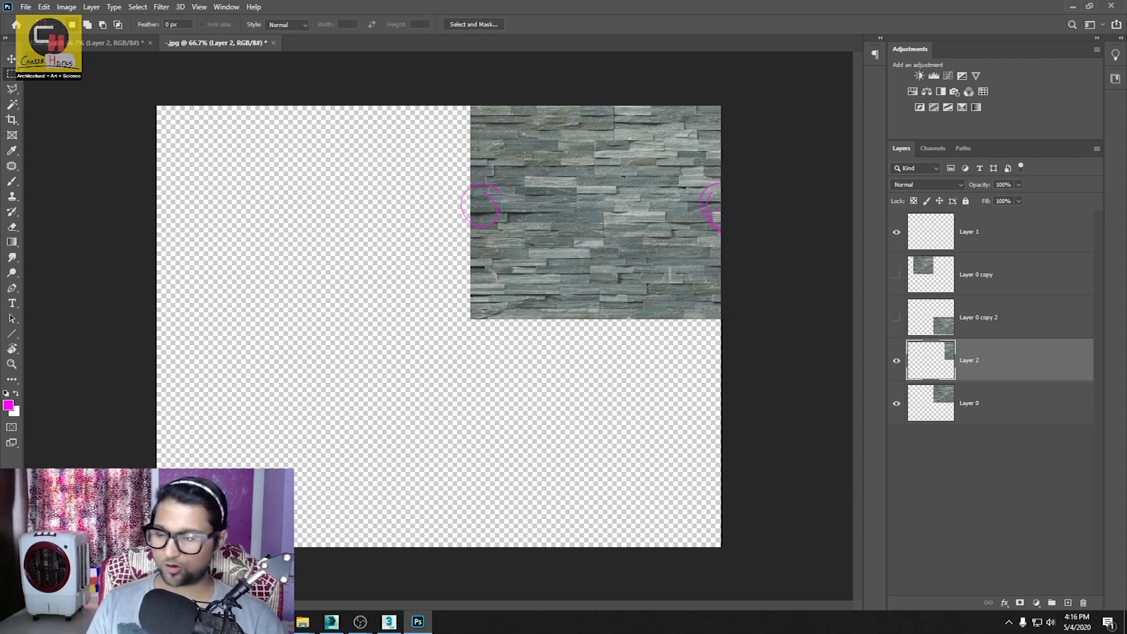
pyautogui.press('v')
pyautogui.moveTo(686, 288); pyautogui.dragTo(362, 262)
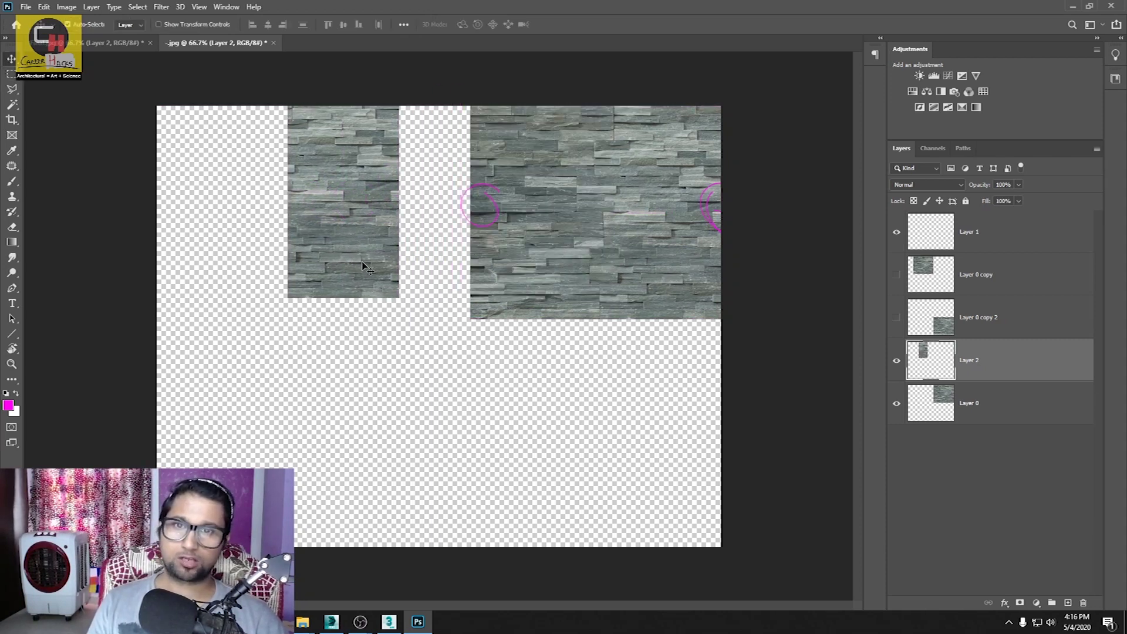
pyautogui.hotkey('ctrl', 'z')
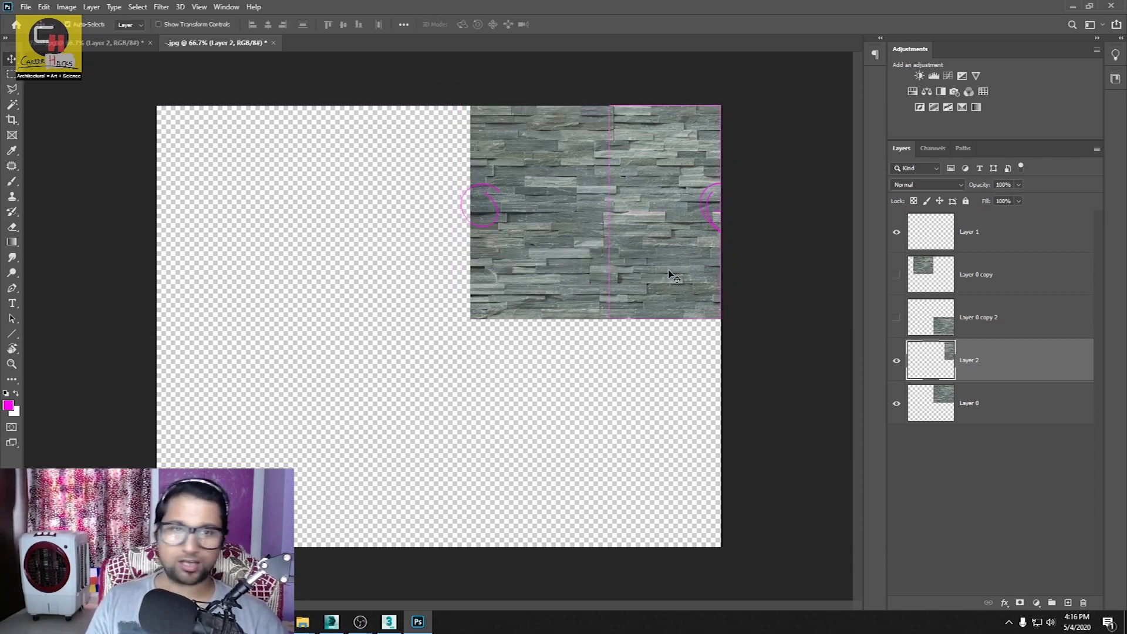
# Step: Flip Layer 2 horizontally and move it left of the original tile
pyautogui.hotkey('ctrl', 't')
pyautogui.rightClick(671, 271)
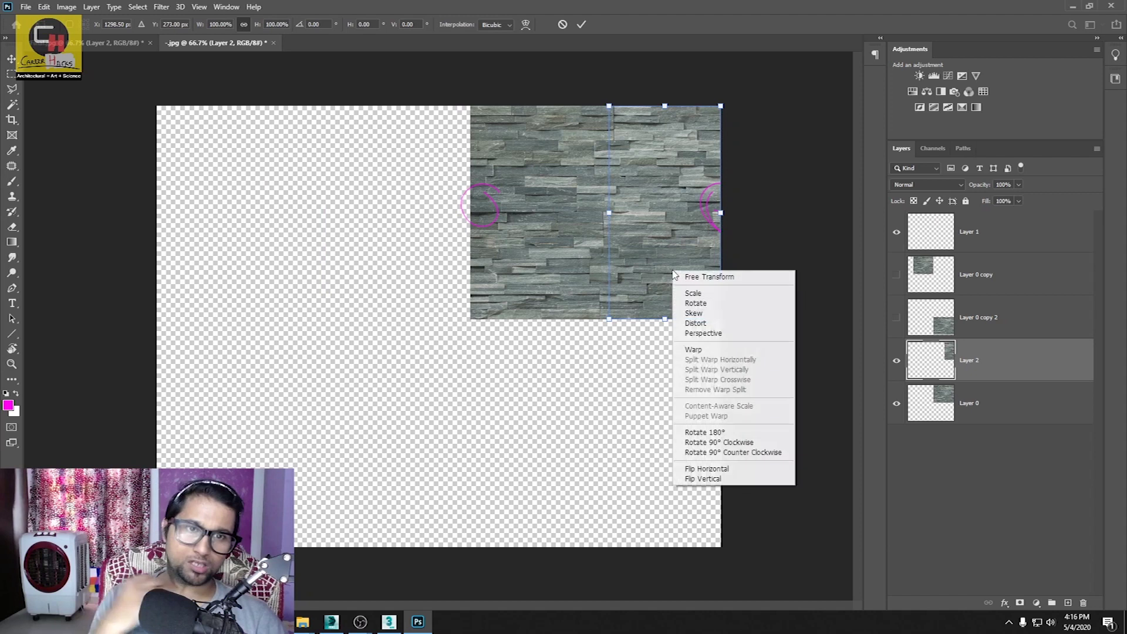
pyautogui.click(708, 469)
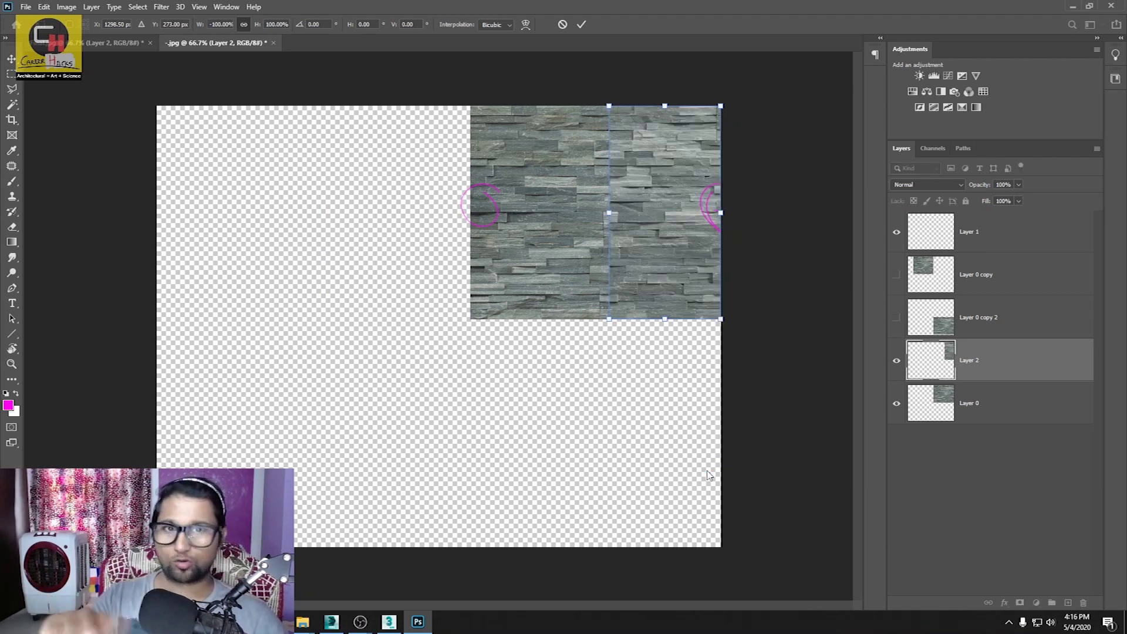
pyautogui.press('Return')
pyautogui.moveTo(666, 273); pyautogui.dragTo(332, 277)
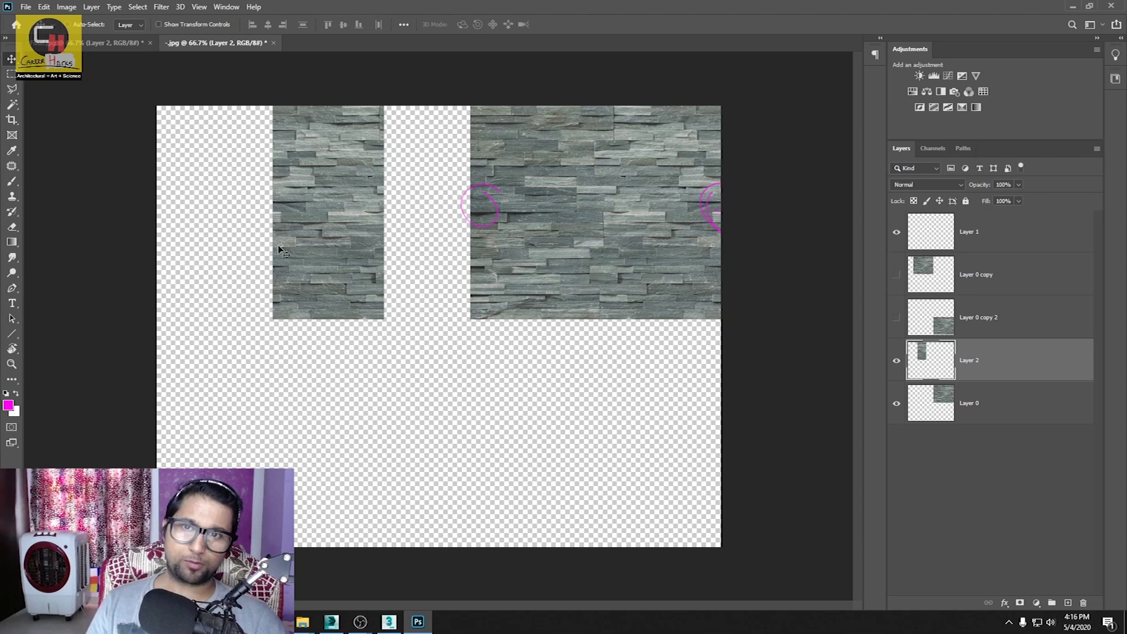
# Step: Move the mirrored Layer 2 strip over the tile's middle and zoom in on it
pyautogui.moveTo(333, 257)
pyautogui.mouseDown()
pyautogui.moveTo(536, 251)
pyautogui.moveTo(531, 260)
pyautogui.mouseUp()
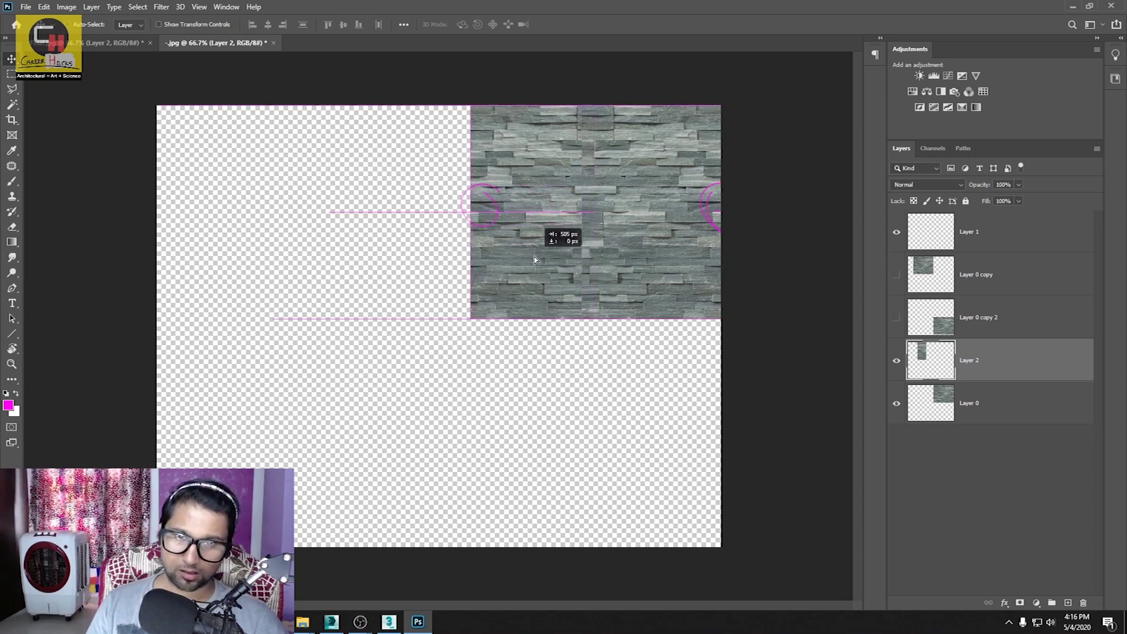
pyautogui.moveTo(531, 258); pyautogui.dragTo(532, 260)
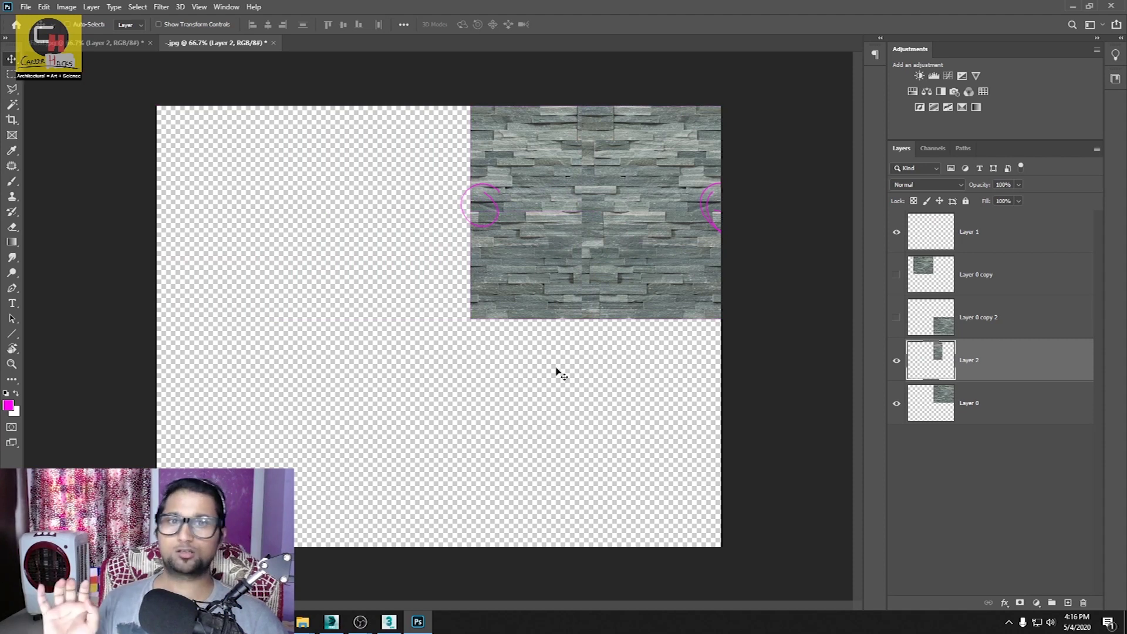
pyautogui.keyDown('alt'); pyautogui.scroll(1, 452, 211); pyautogui.keyUp('alt')
pyautogui.moveTo(447, 204)
pyautogui.mouseDown()
pyautogui.moveTo(553, 261)
pyautogui.moveTo(533, 283)
pyautogui.mouseUp()
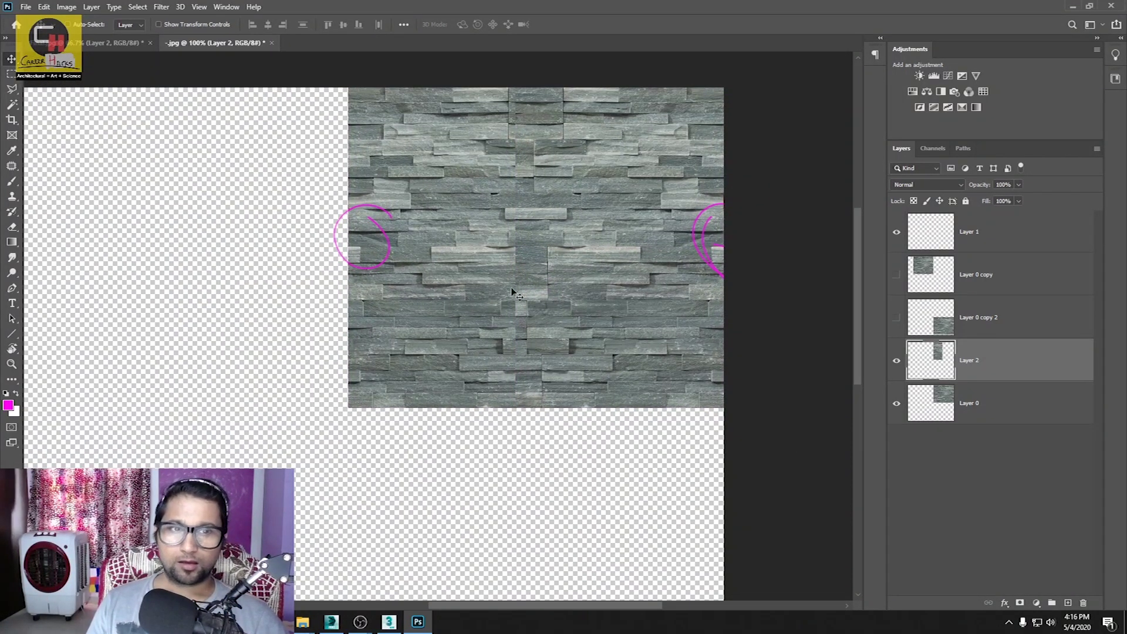
# Step: Toggle Layer 2's visibility repeatedly to compare the mirrored stone joint
pyautogui.click(896, 361)
pyautogui.click(897, 361)
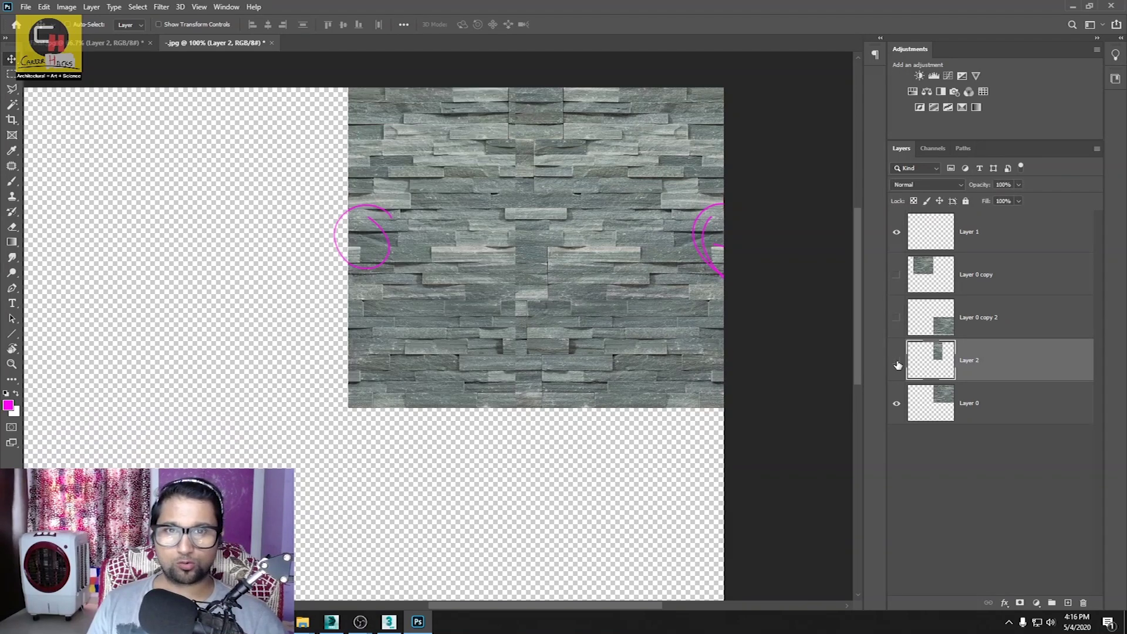
pyautogui.click(897, 362)
pyautogui.click(897, 362)
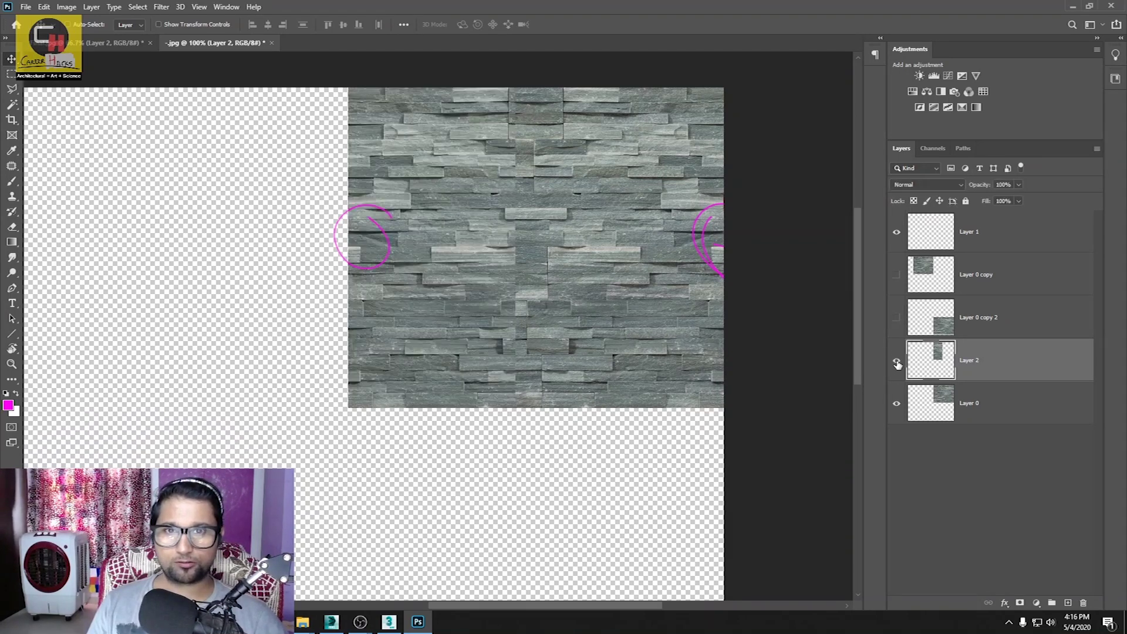
pyautogui.click(897, 362)
pyautogui.click(897, 362)
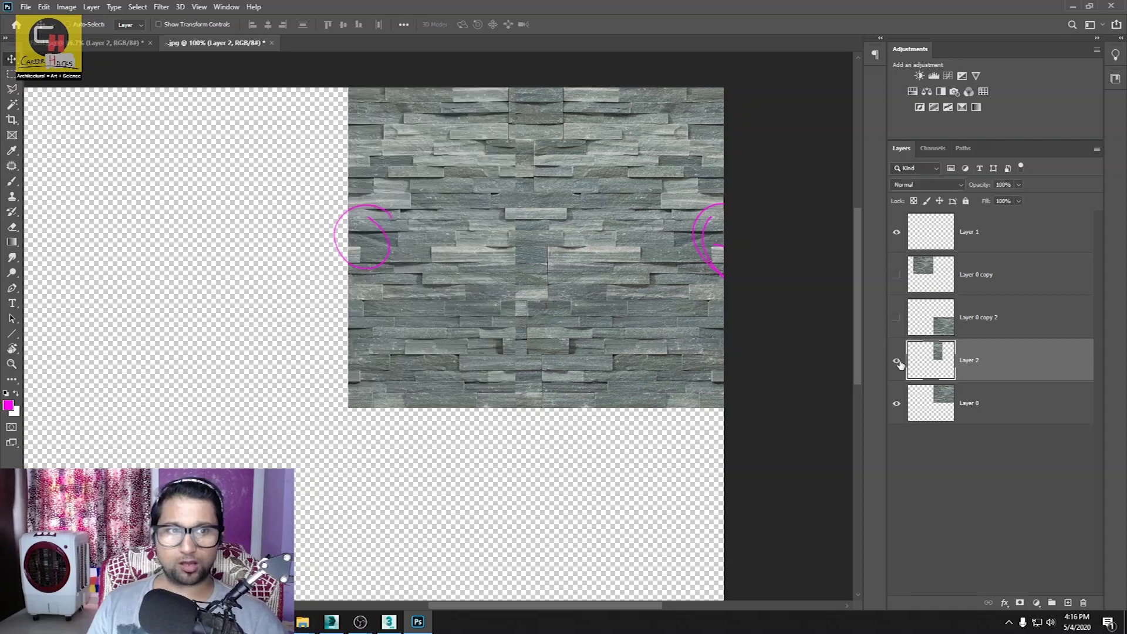
# Step: Hide the magenta seam-marker layer (Layer 1) and recheck the strip on and off
pyautogui.keyDown('ctrl'); pyautogui.click(933, 360); pyautogui.keyUp('ctrl')
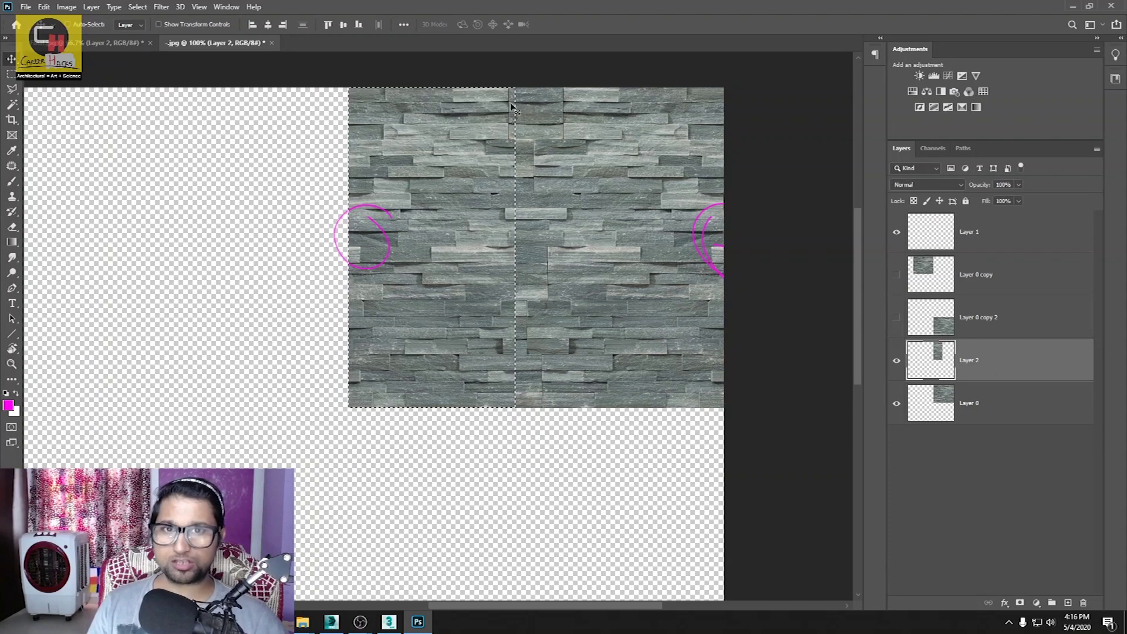
pyautogui.click(912, 492)
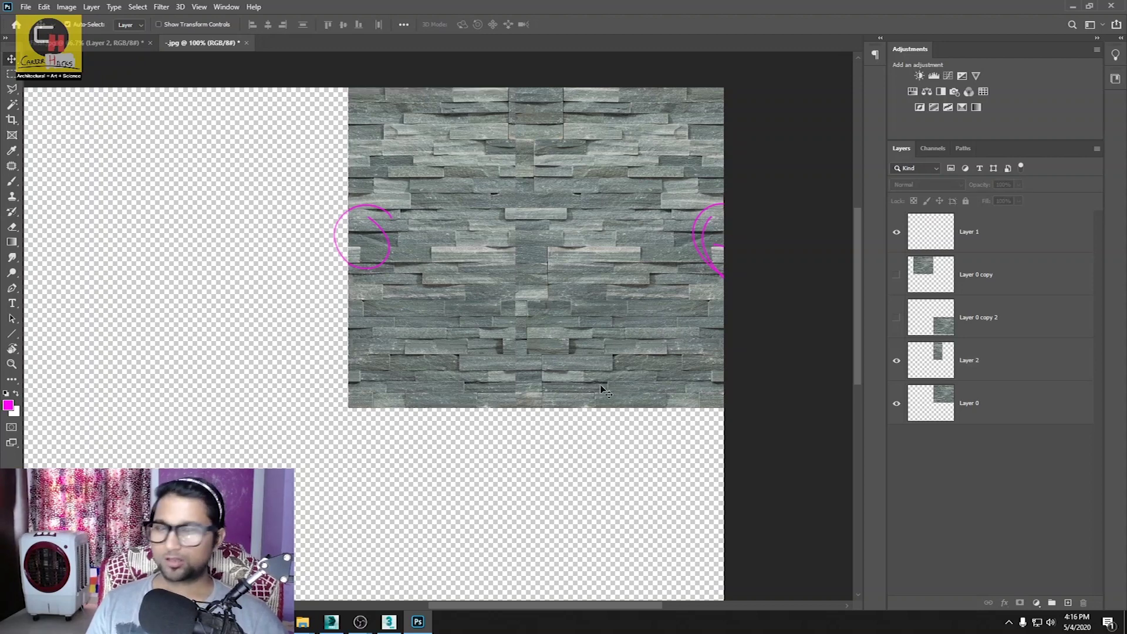
pyautogui.click(897, 362)
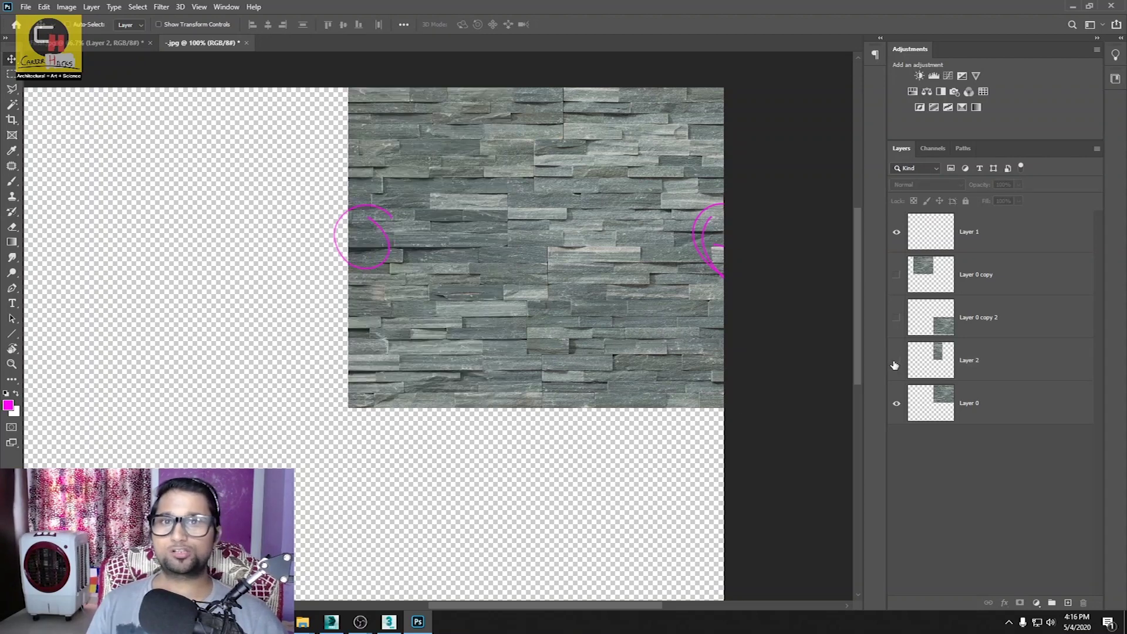
pyautogui.click(896, 233)
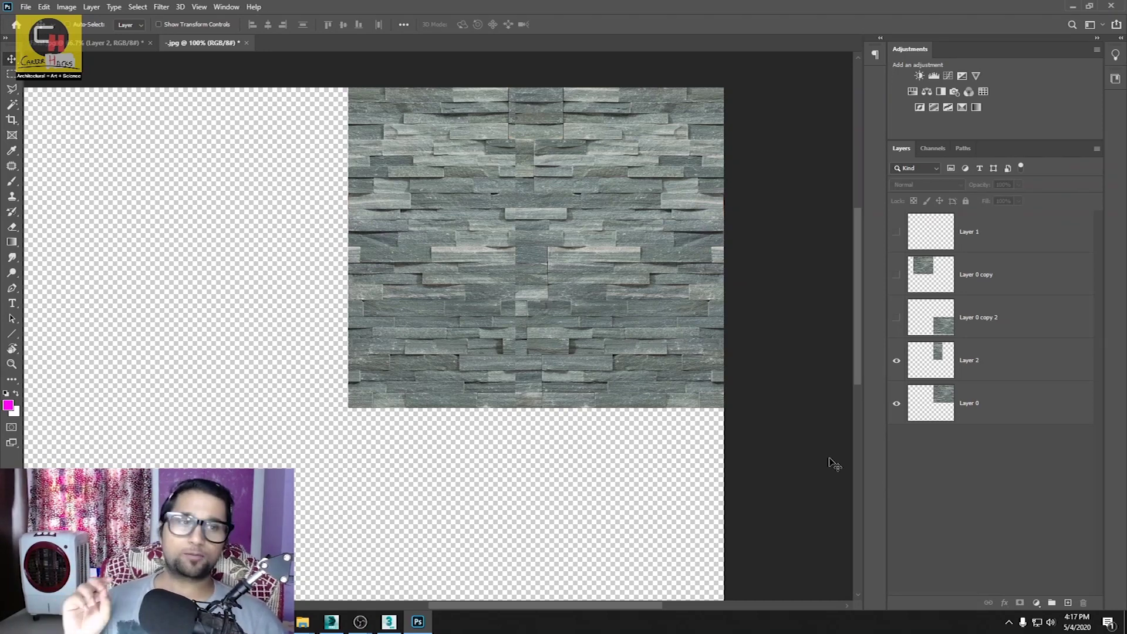
pyautogui.click(898, 362)
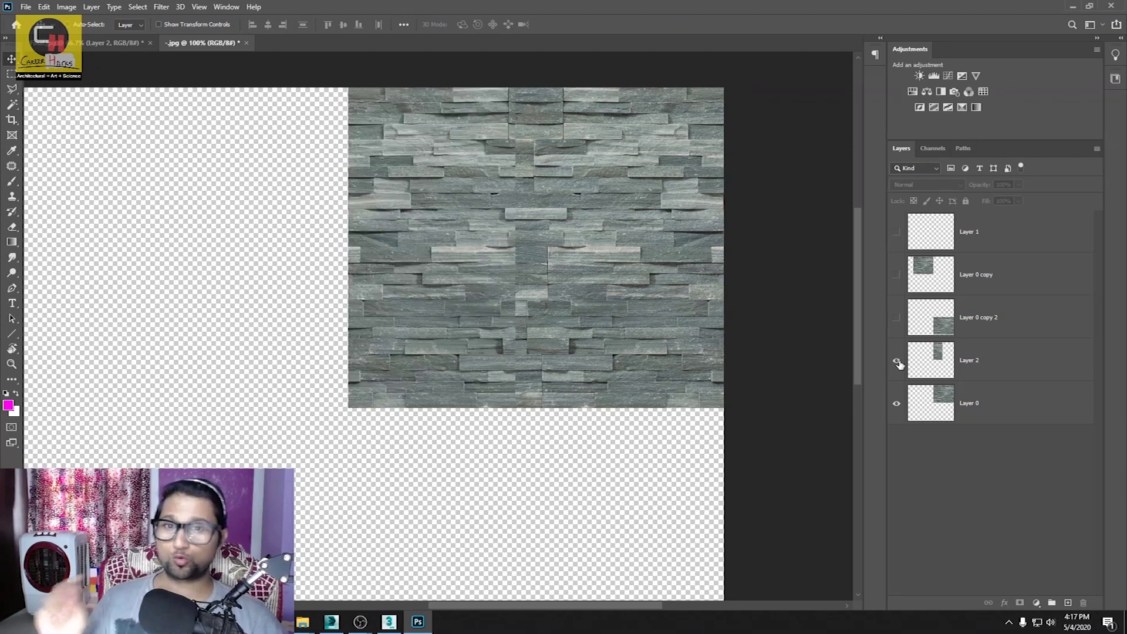
pyautogui.click(899, 362)
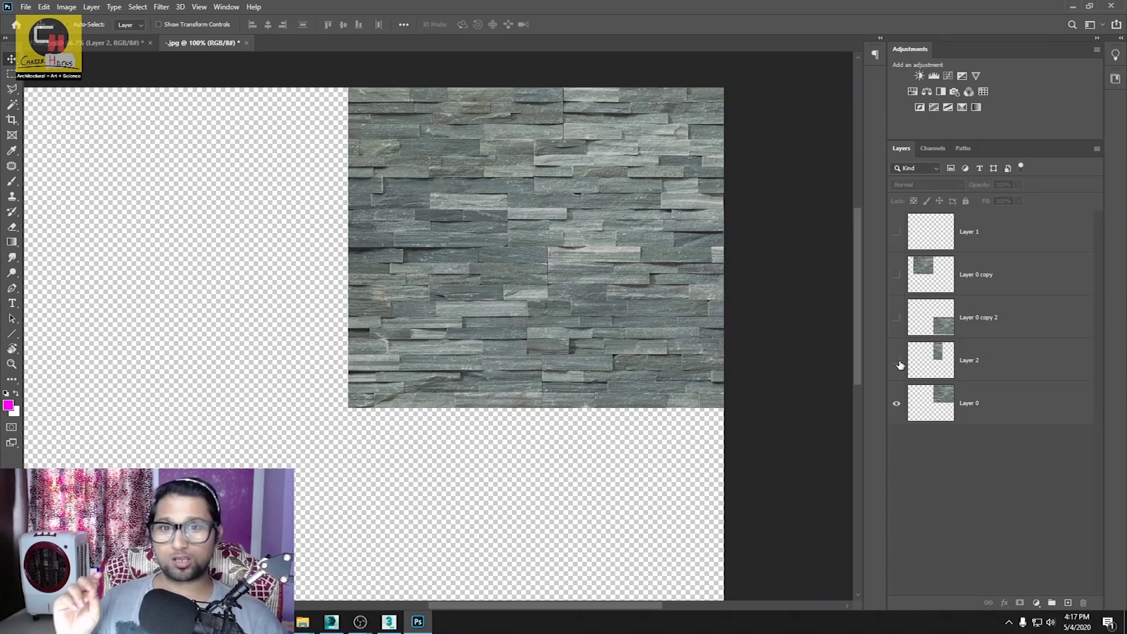
# Step: On Layer 2, set up a larger, softer eraser with 52% flow
pyautogui.click(978, 368)
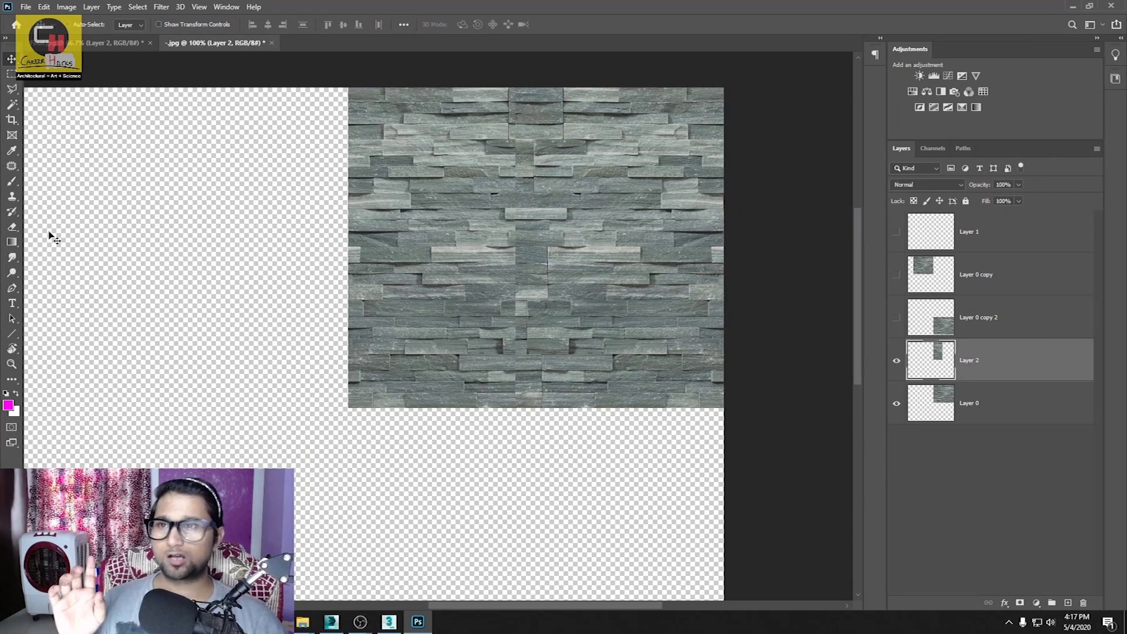
pyautogui.press('e')
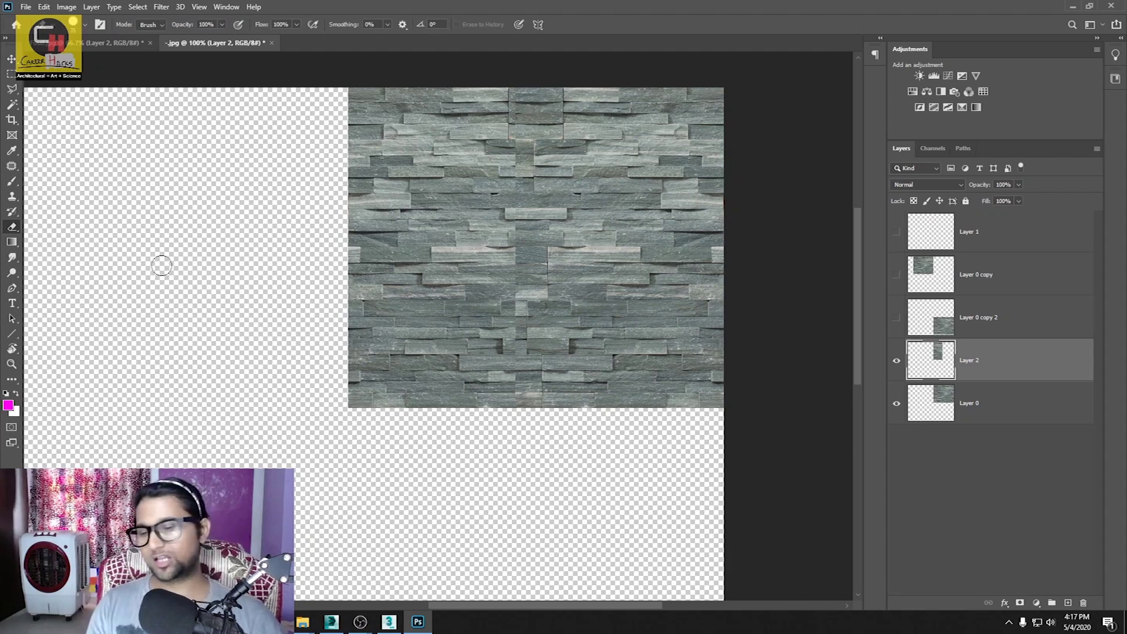
pyautogui.press(']')
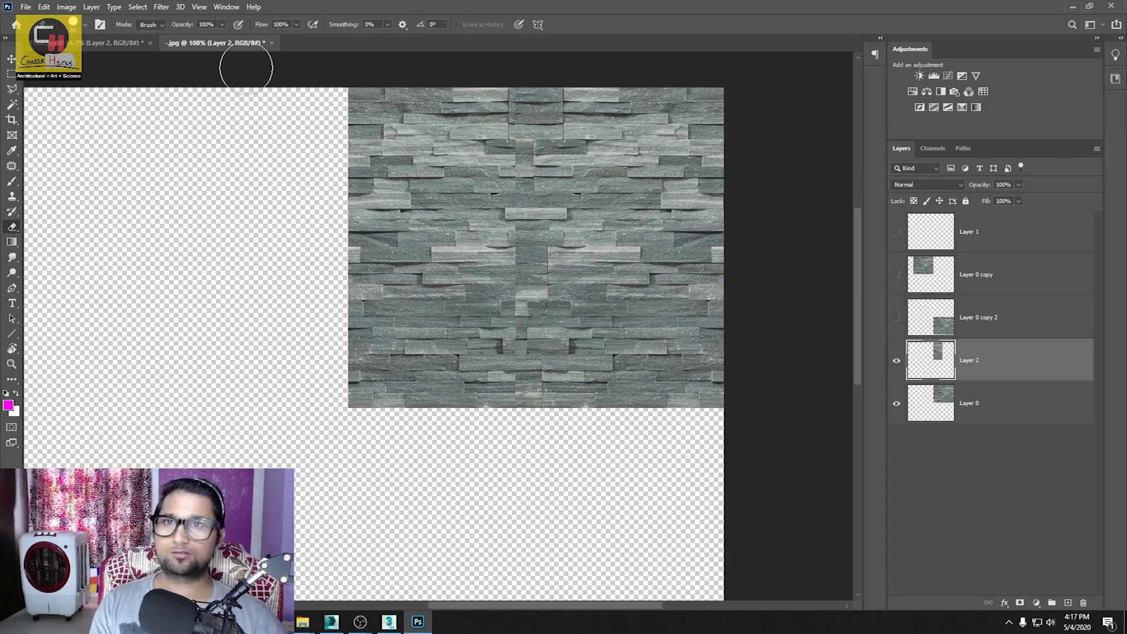
pyautogui.click(295, 25)
pyautogui.click(346, 103)
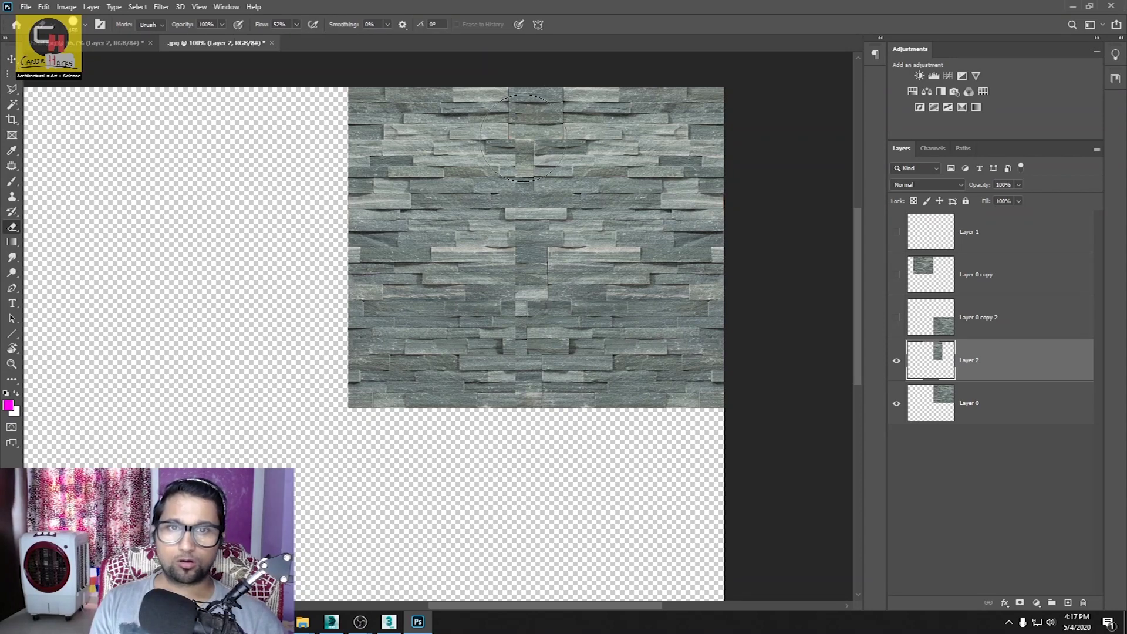
pyautogui.rightClick(458, 229)
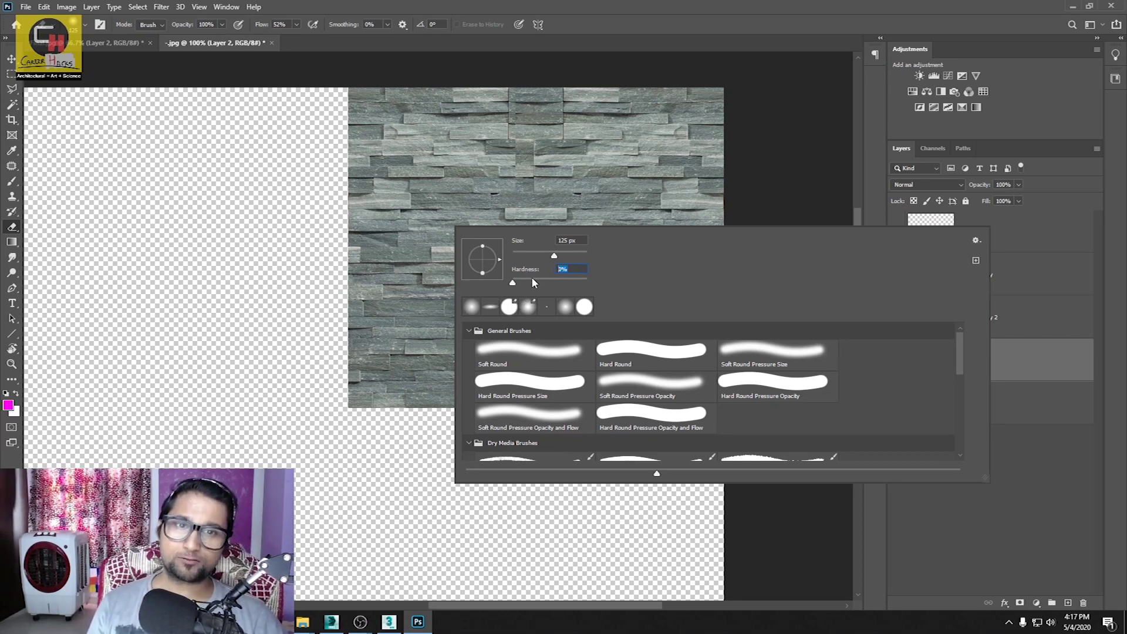
pyautogui.press('Return')
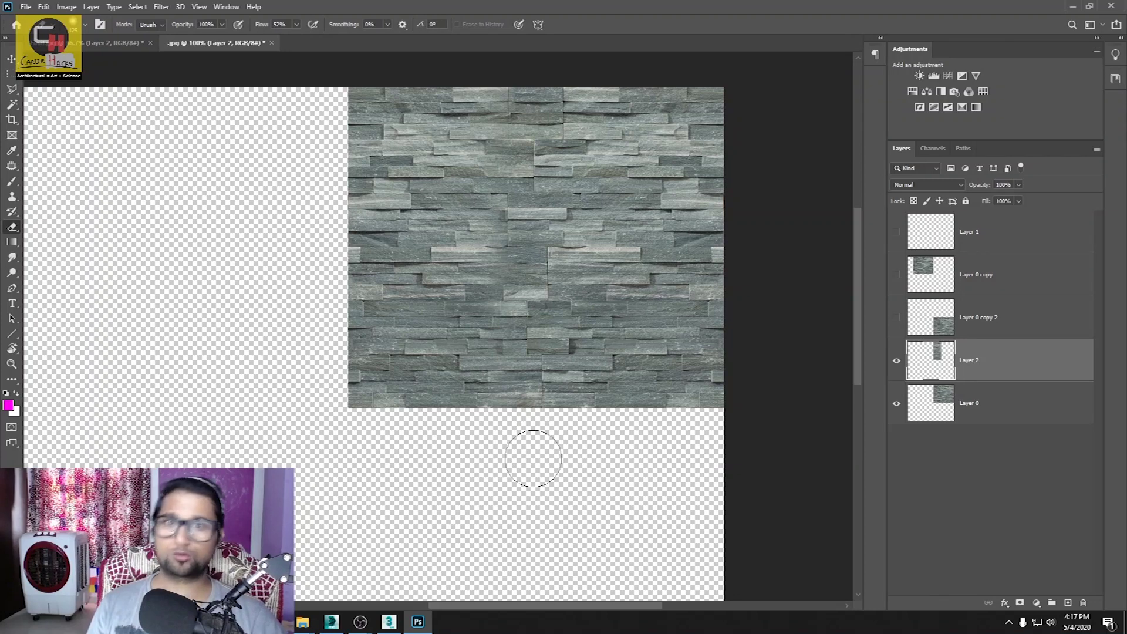
# Step: Softly erase along the centre seam, then make Layer 0 the active layer
pyautogui.hotkey('ctrl', 'z')
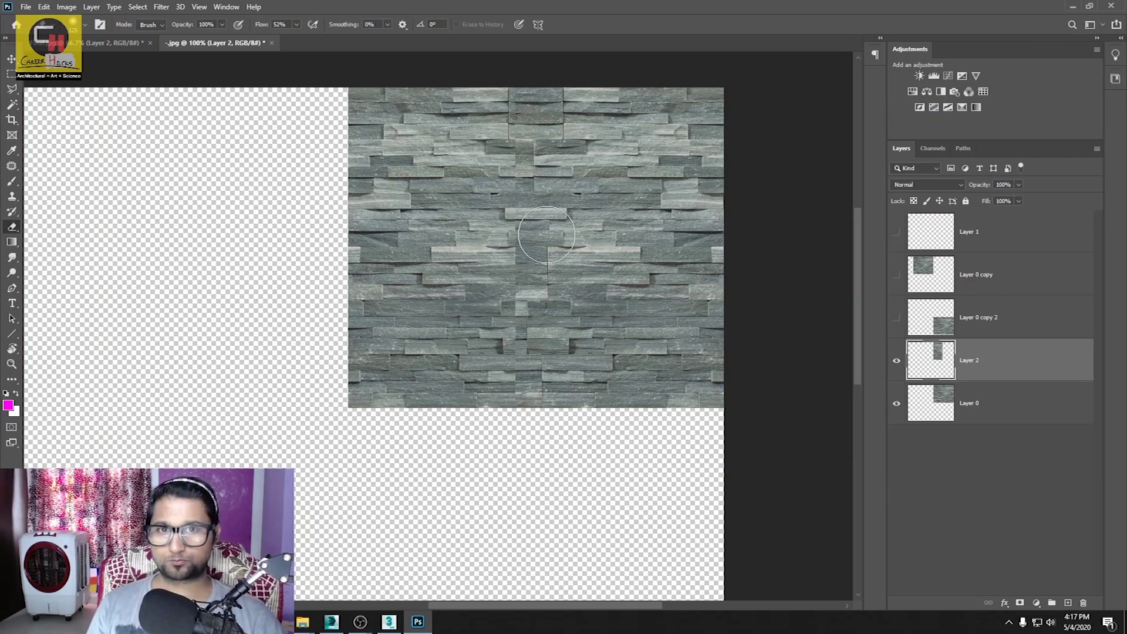
pyautogui.moveTo(549, 189); pyautogui.dragTo(554, 288)
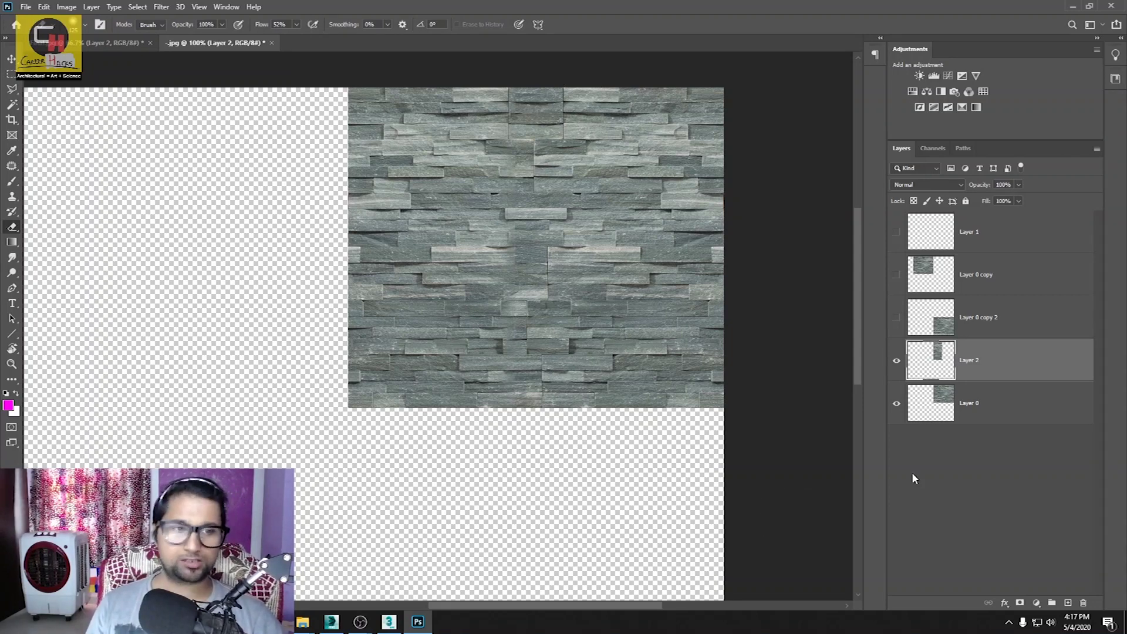
pyautogui.click(939, 467)
pyautogui.click(896, 403)
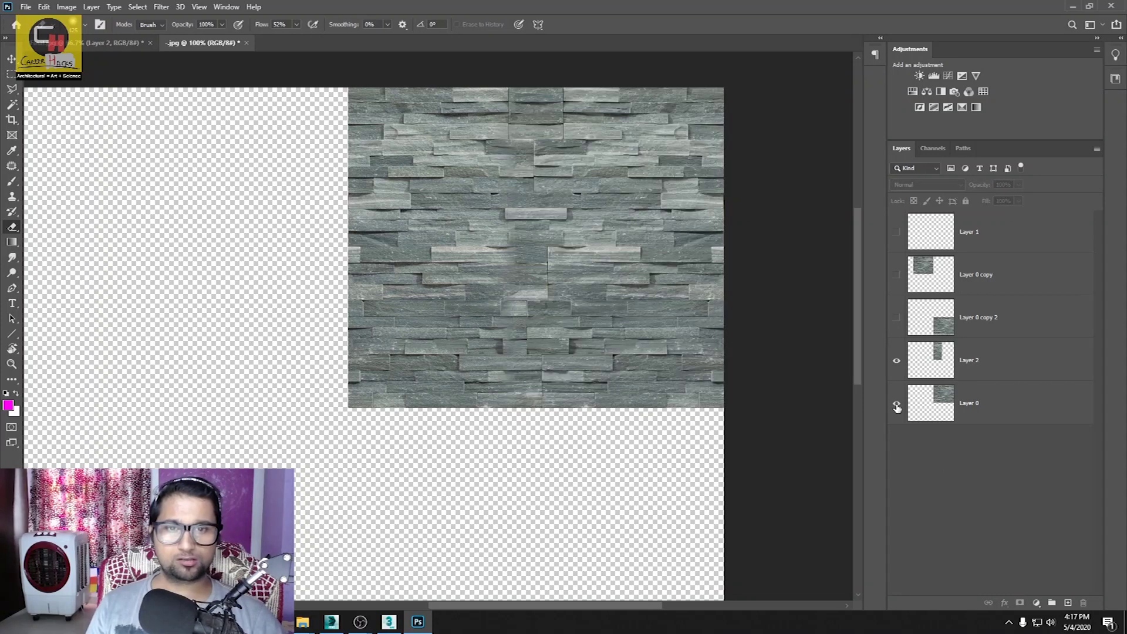
pyautogui.click(978, 418)
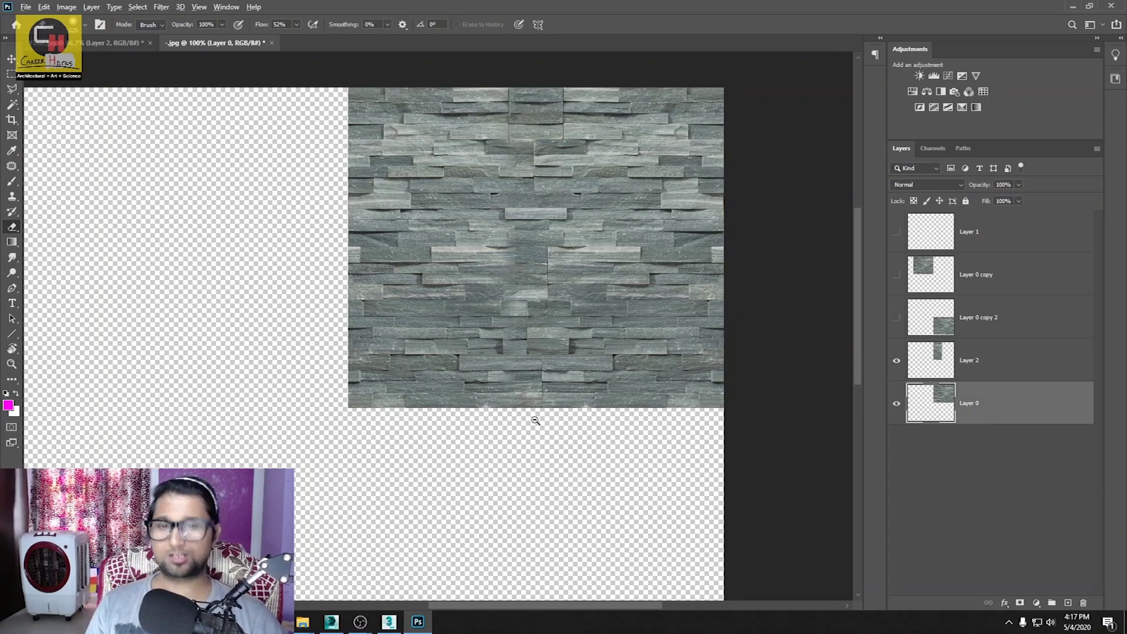
# Step: Crop the canvas down to just the stone texture
pyautogui.hotkey('ctrl', '-')
pyautogui.moveTo(331, 437); pyautogui.dragTo(447, 443)
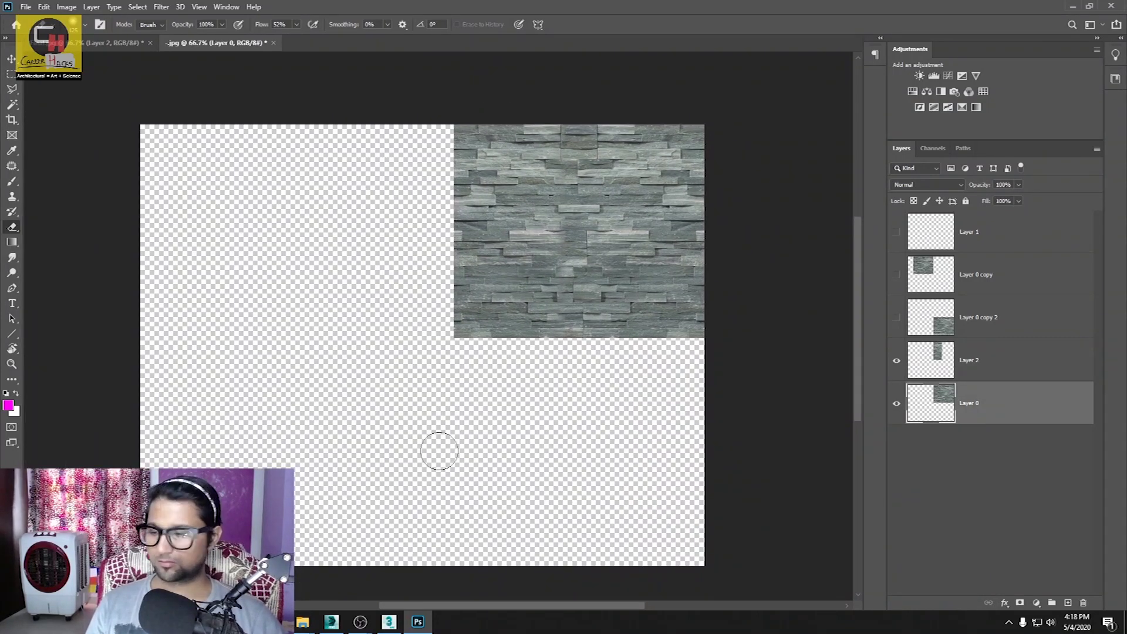
pyautogui.press('c')
pyautogui.moveTo(138, 566); pyautogui.dragTo(298, 452)
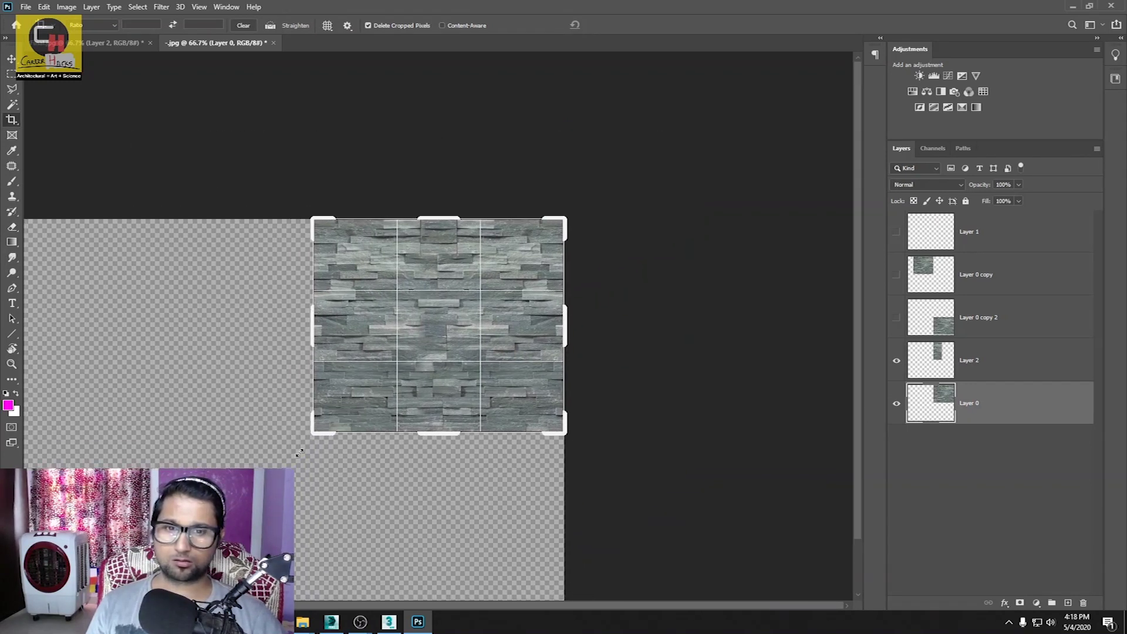
pyautogui.press('Return')
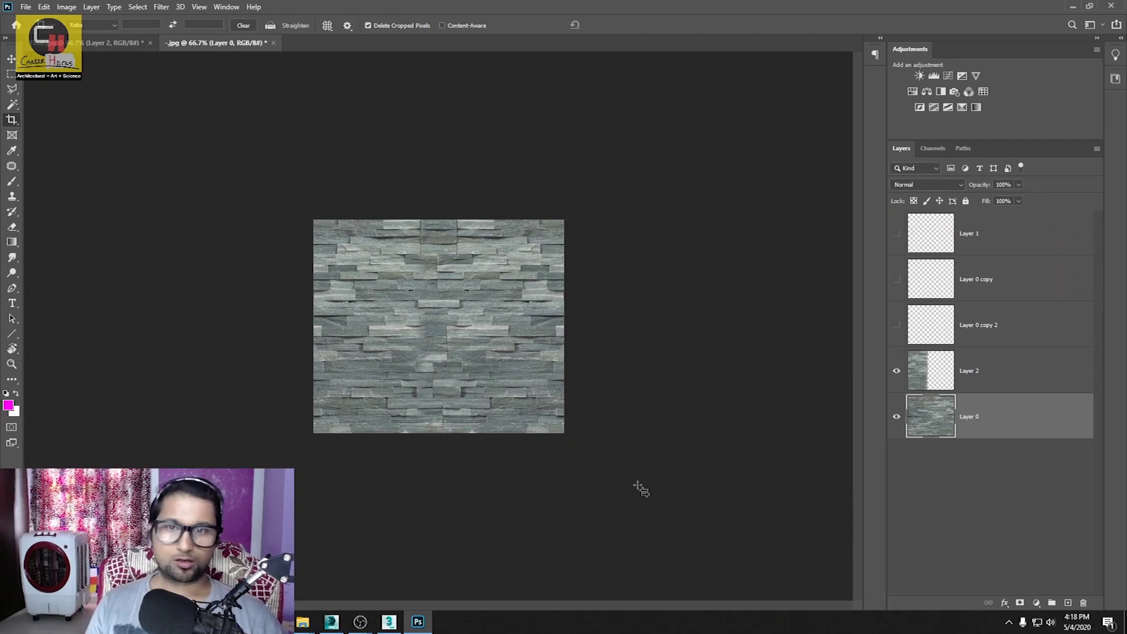
# Step: Flatten the image to one layer and save it as JPEG on closing
pyautogui.rightClick(1008, 425)
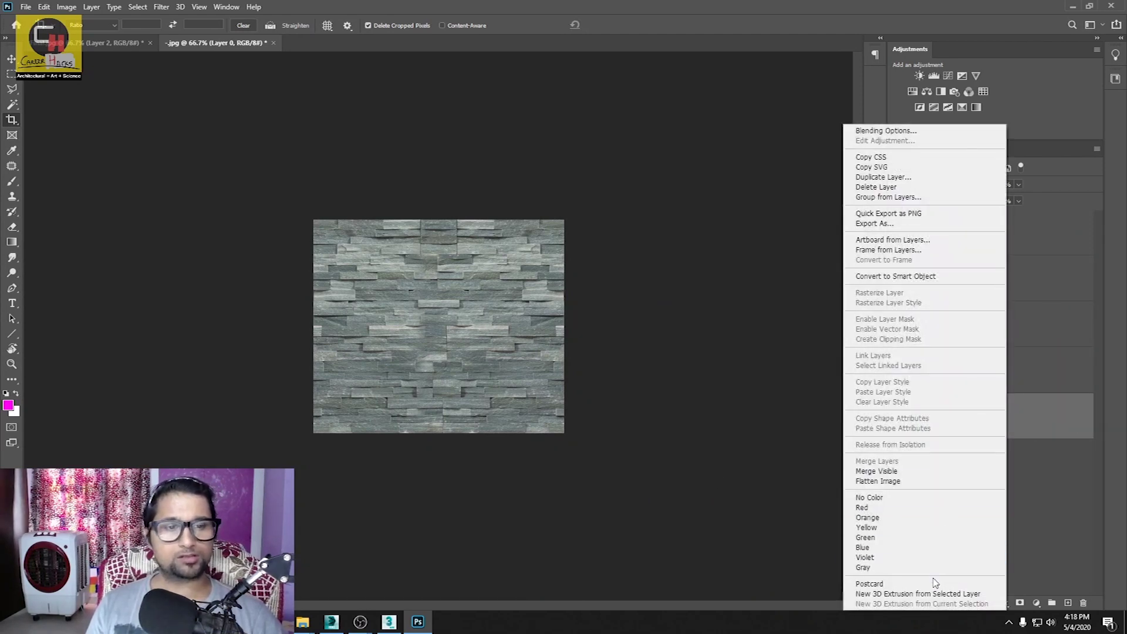
pyautogui.click(965, 482)
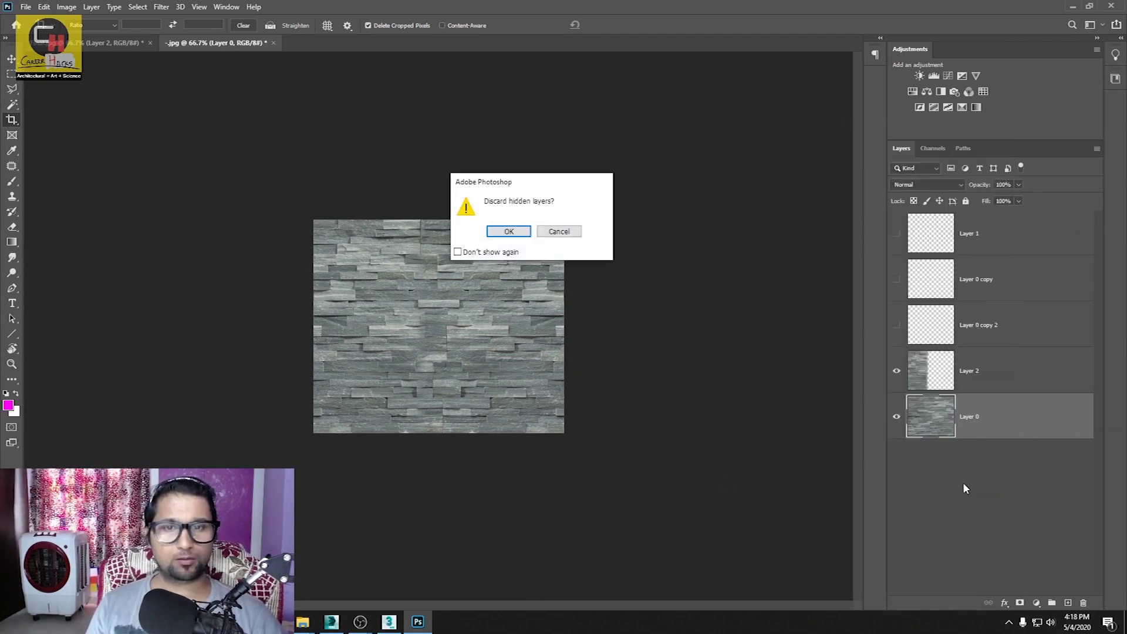
pyautogui.click(508, 231)
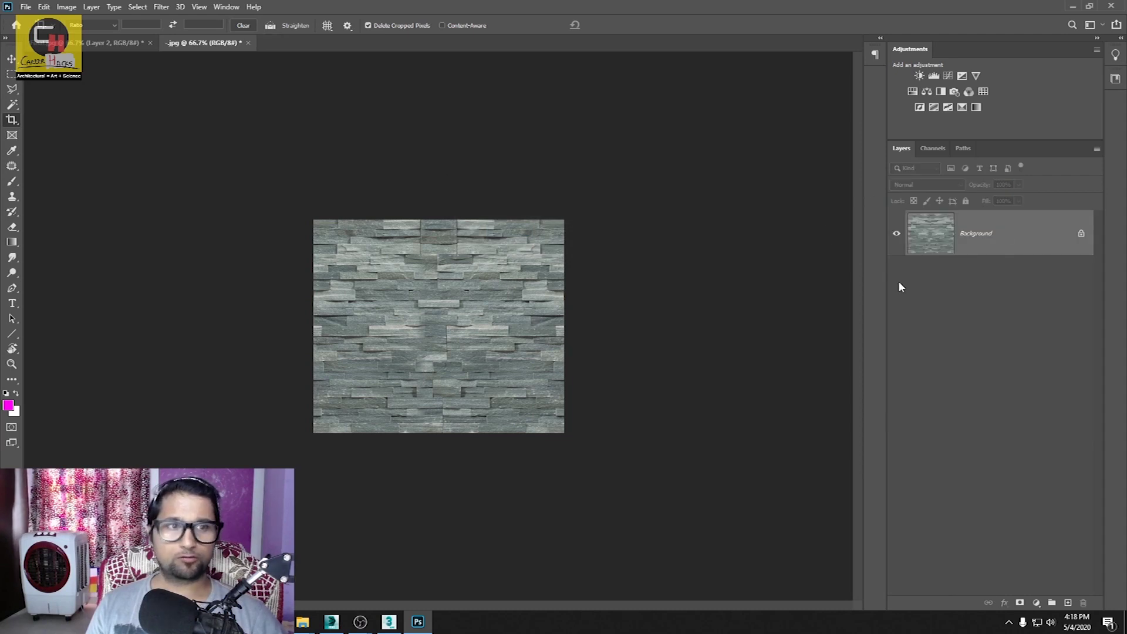
pyautogui.hotkey('ctrl', 'w')
pyautogui.click(508, 232)
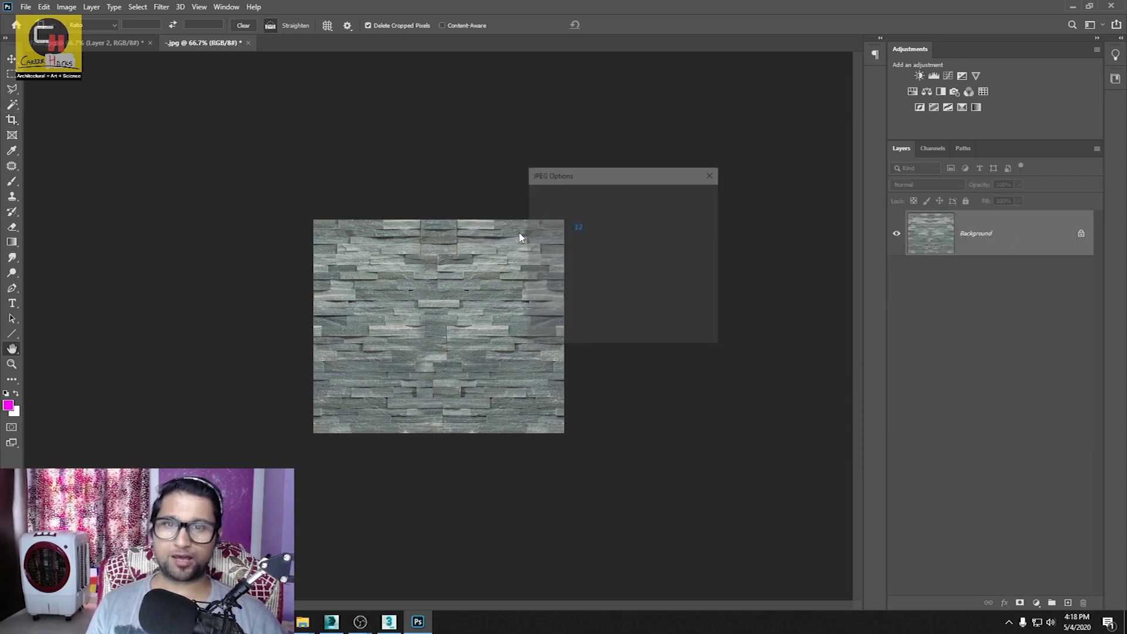
pyautogui.click(678, 200)
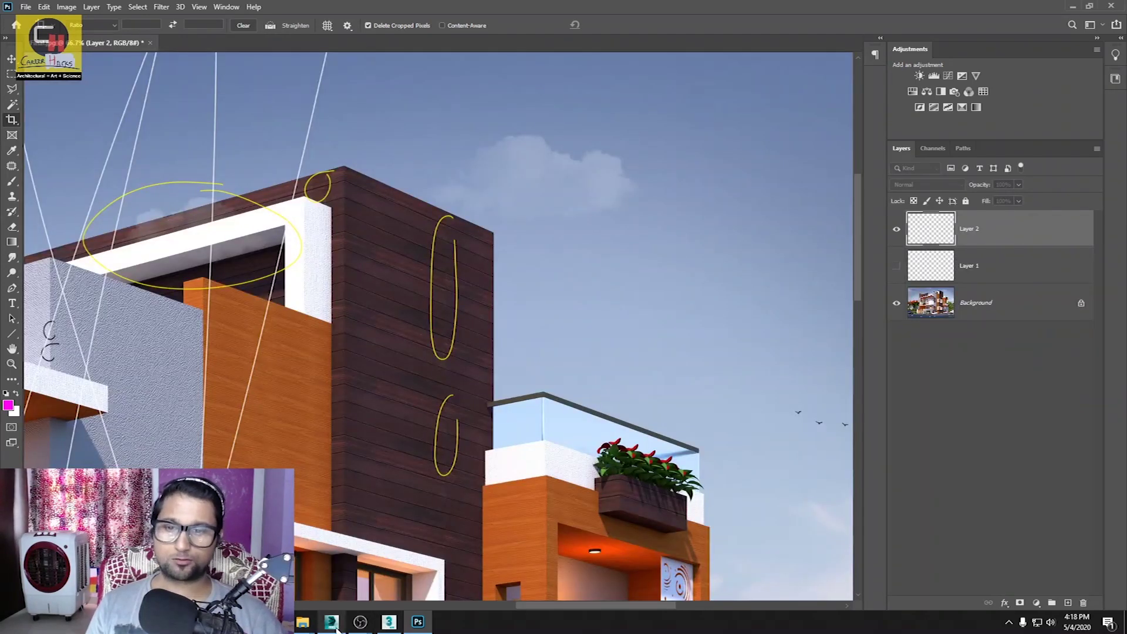
# Step: Load the edited stone JPG as the box material's bitmap in 3ds Max
pyautogui.click(331, 622)
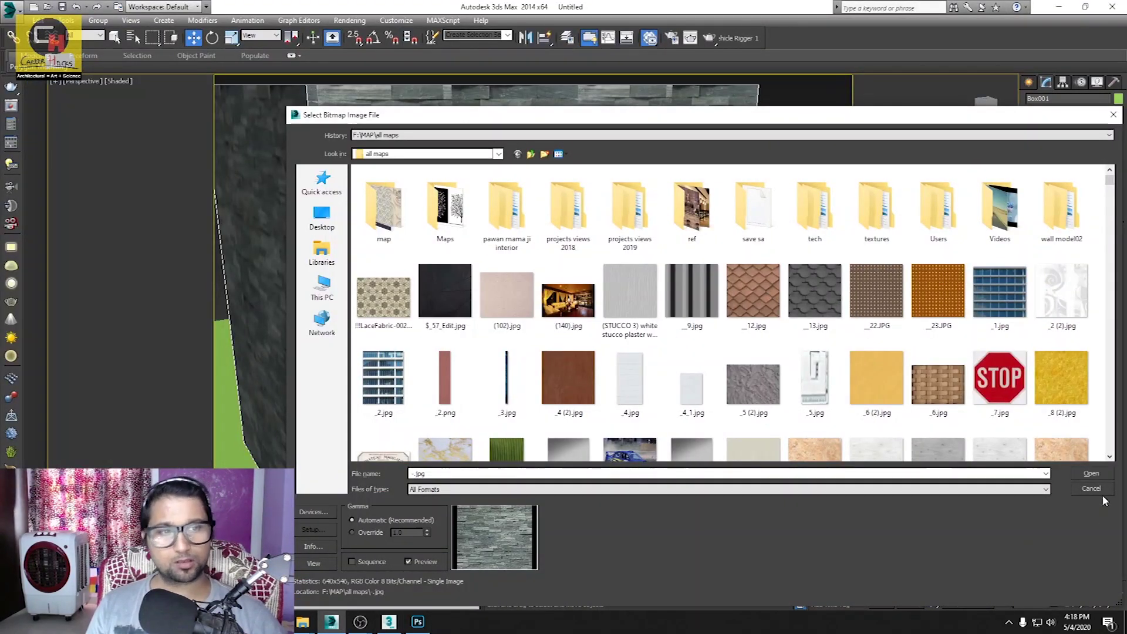
pyautogui.click(1091, 474)
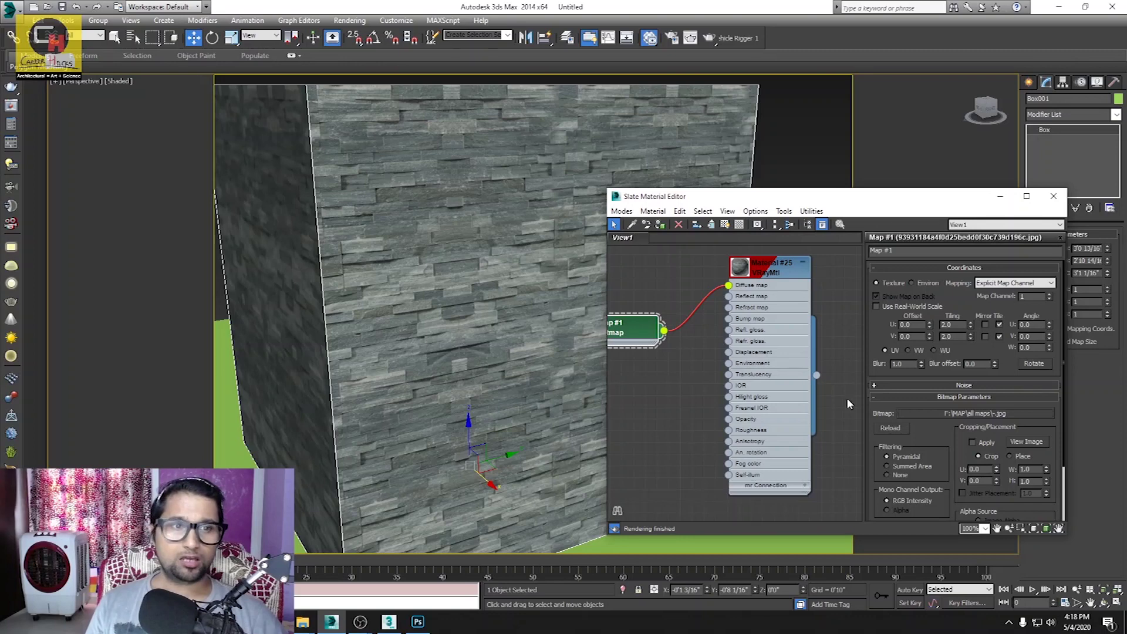
pyautogui.click(456, 311)
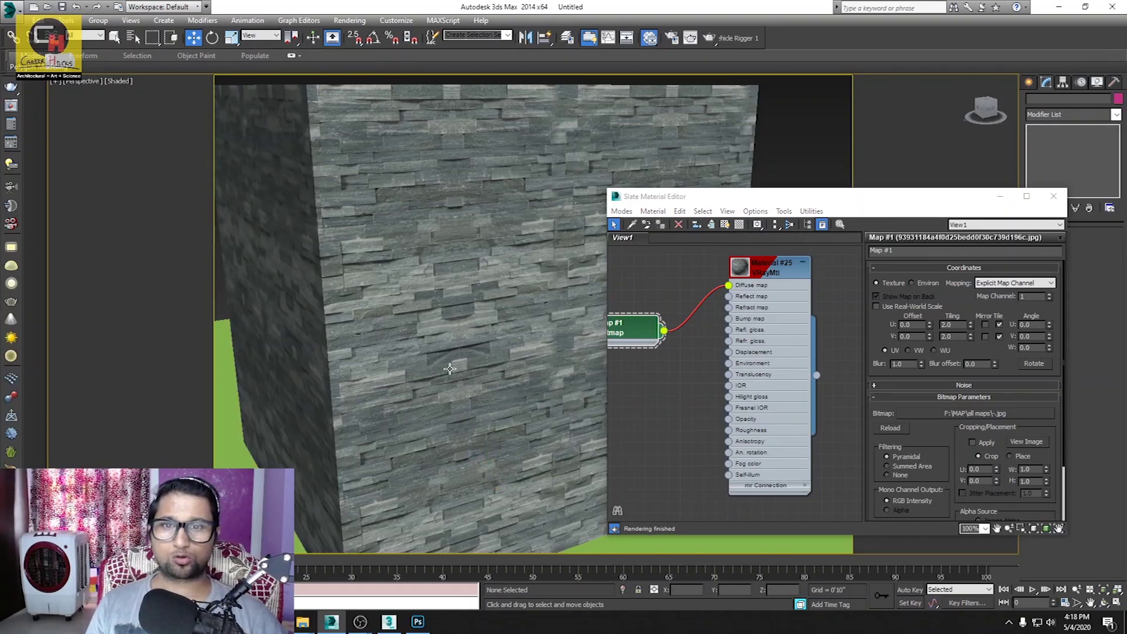
pyautogui.scroll(-5, 439, 379)
pyautogui.moveTo(488, 374)
pyautogui.mouseDown(button='middle')
pyautogui.moveTo(408, 349)
pyautogui.moveTo(444, 361)
pyautogui.mouseUp(button='middle')
pyautogui.press('w')
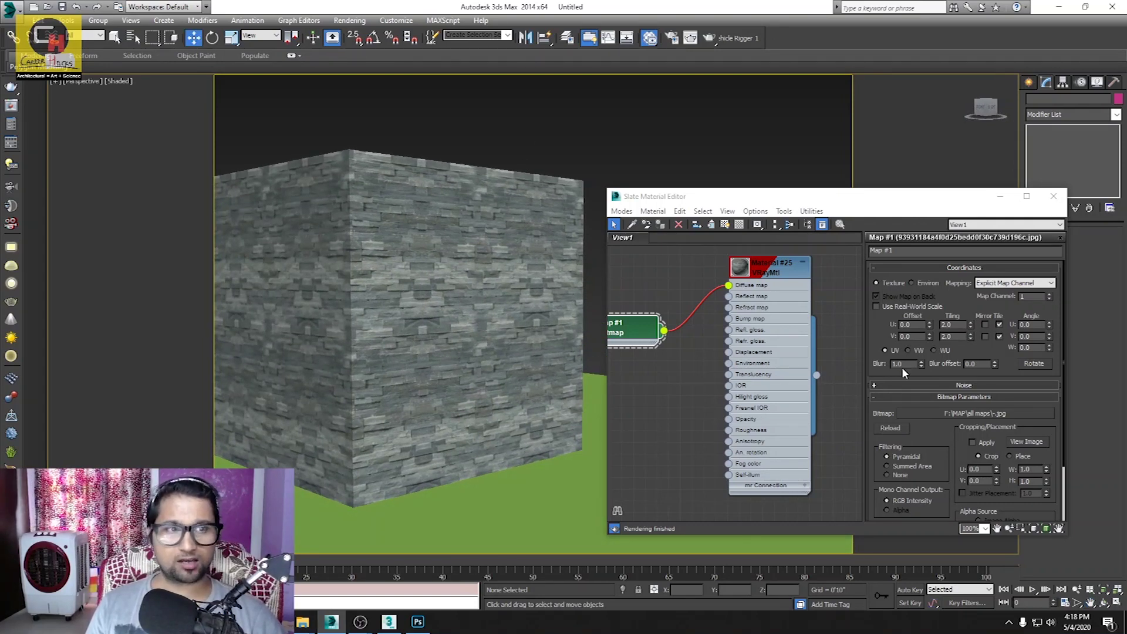
pyautogui.click(999, 325)
pyautogui.click(1000, 325)
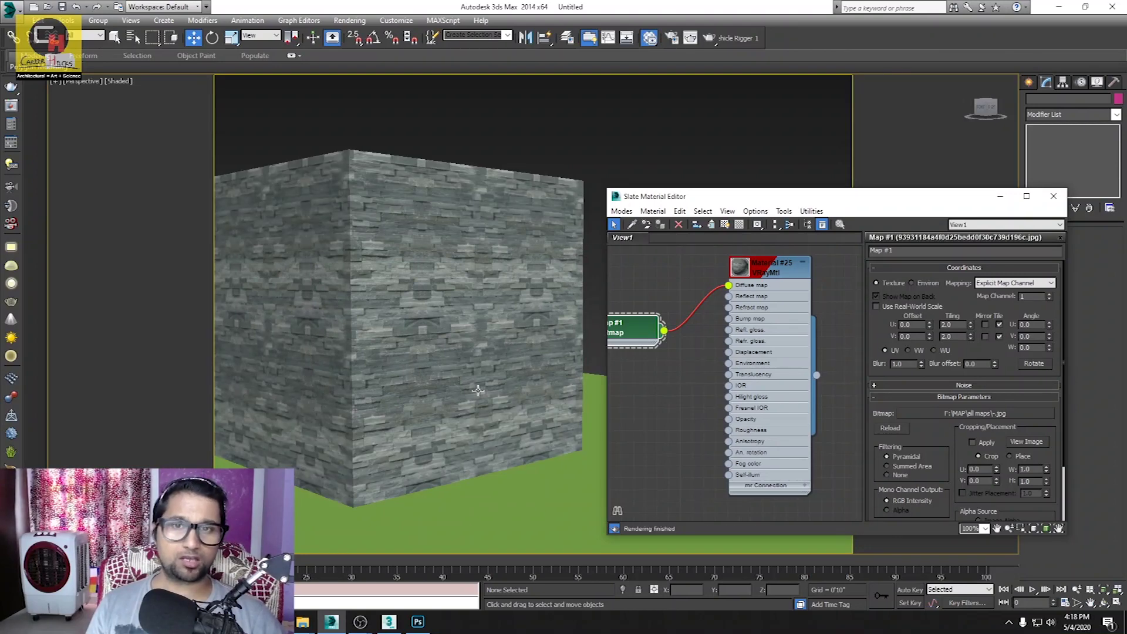
# Step: Orbit and zoom the Perspective view to inspect the stone tiling on the cube
pyautogui.keyDown('alt'); pyautogui.moveTo(451, 403); pyautogui.dragTo(427, 328, button='middle'); pyautogui.keyUp('alt')
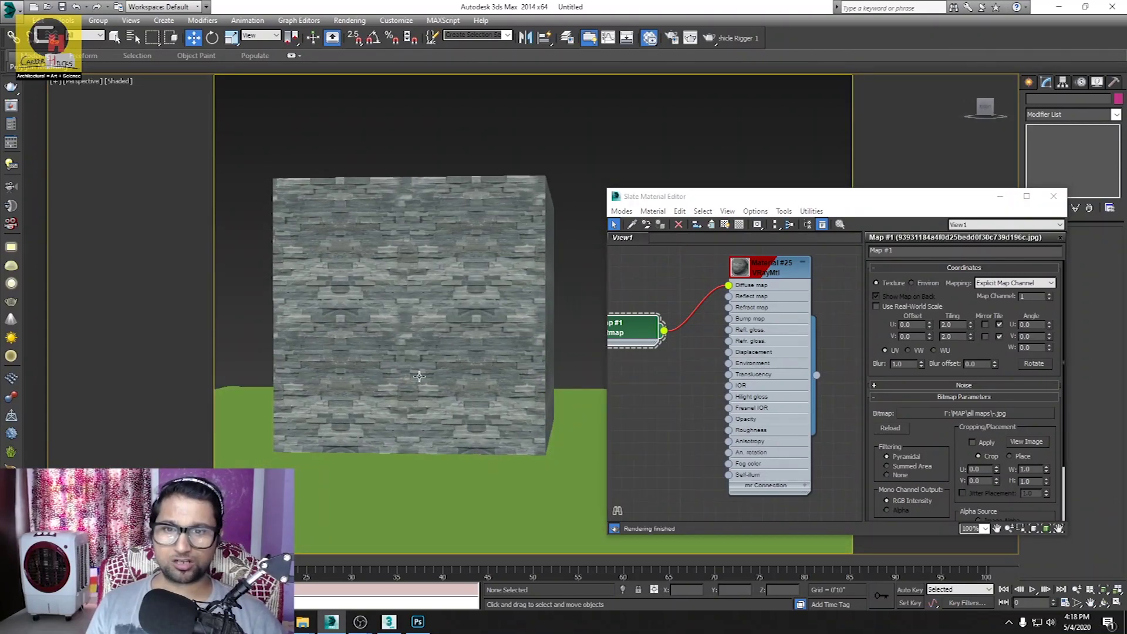
pyautogui.scroll(2, 365, 366)
pyautogui.scroll(2, 366, 366)
pyautogui.scroll(1, 366, 366)
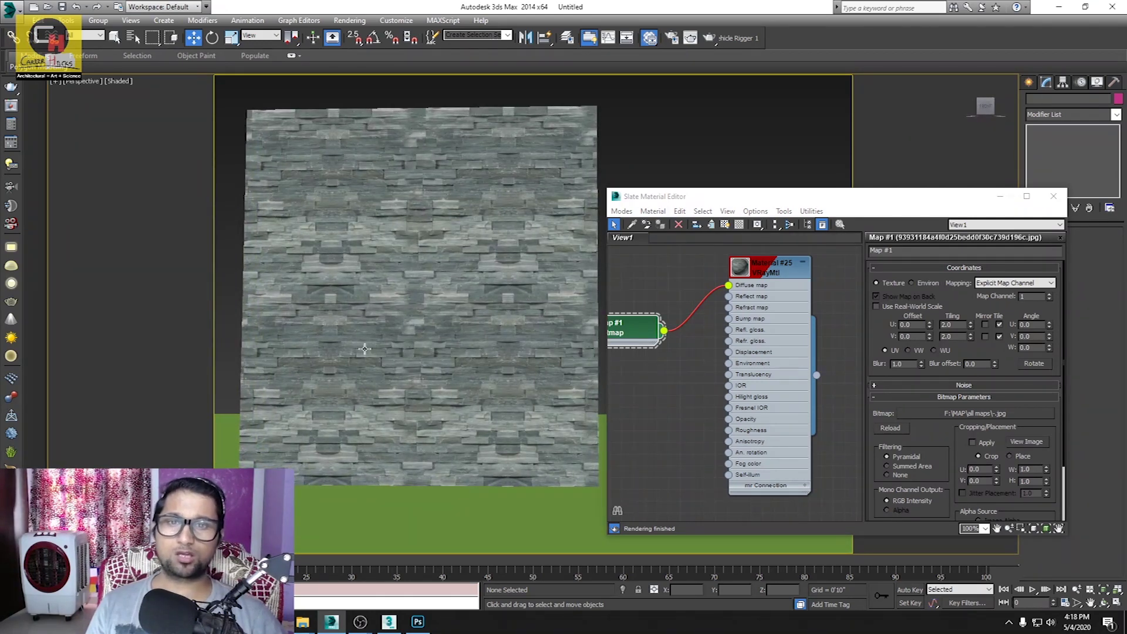
pyautogui.scroll(-2, 391, 368)
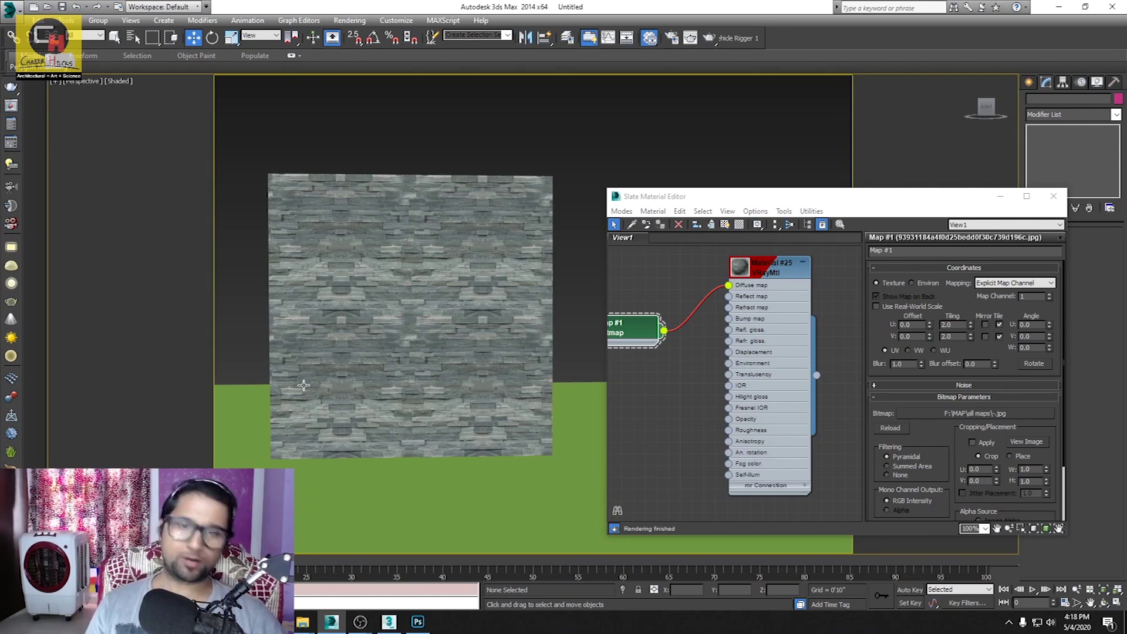
pyautogui.moveTo(365, 319)
pyautogui.keyDown('alt'); pyautogui.mouseDown(button='middle')
pyautogui.moveTo(396, 383)
pyautogui.moveTo(390, 398)
pyautogui.moveTo(411, 400)
pyautogui.mouseUp(button='middle'); pyautogui.keyUp('alt')
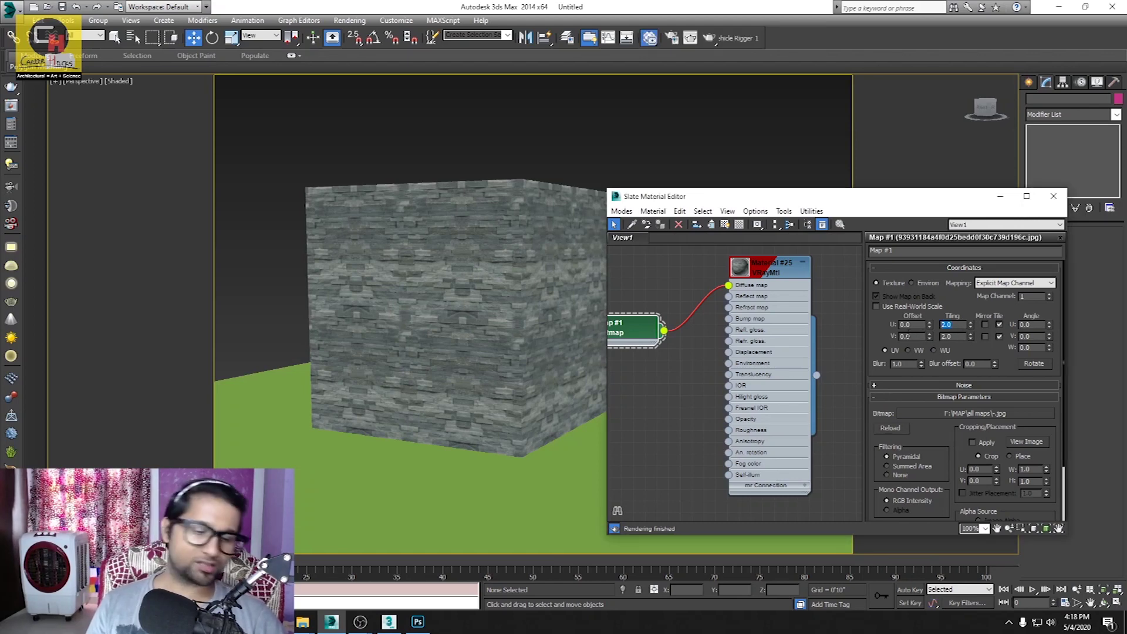
# Step: Try bitmap tiling of 3.0, then 1.0, orbiting to compare the cube's front
pyautogui.write('3')
pyautogui.press('Tab')
pyautogui.write('3')
pyautogui.press('Tab')
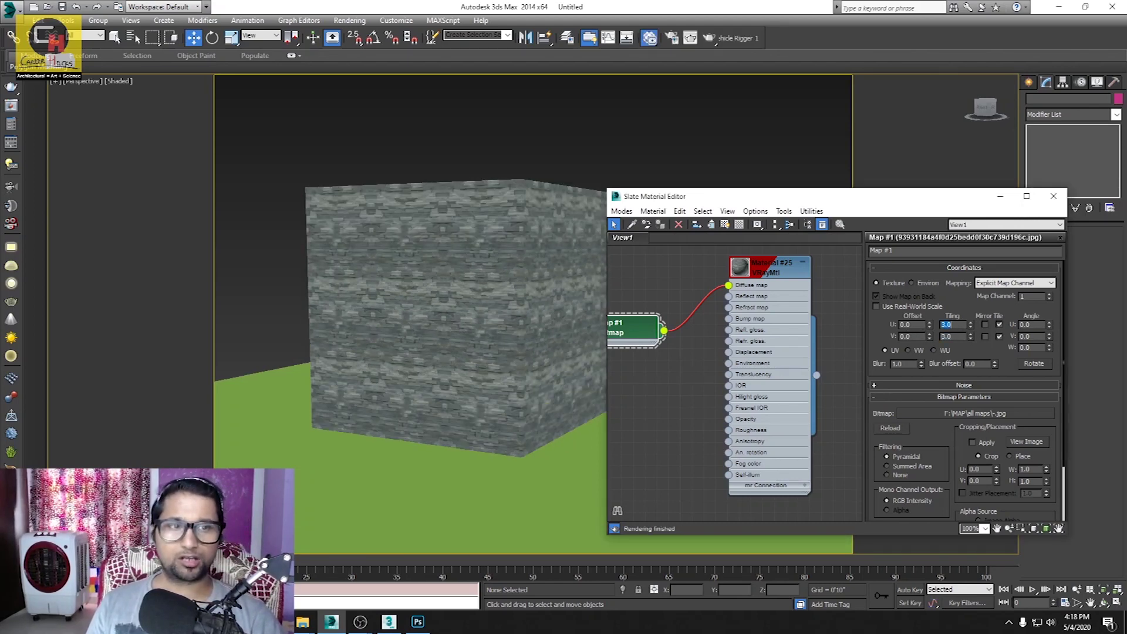
pyautogui.press('Tab')
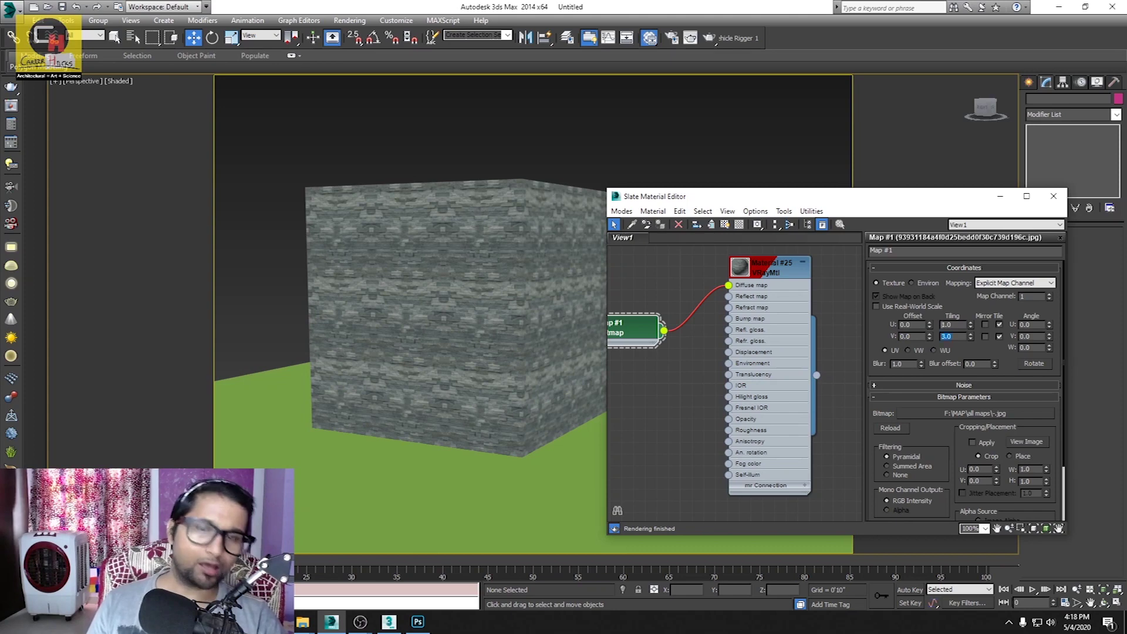
pyautogui.write('1')
pyautogui.press('Tab')
pyautogui.write('1')
pyautogui.press('Tab')
pyautogui.keyDown('alt'); pyautogui.moveTo(461, 368); pyautogui.dragTo(520, 371, button='middle'); pyautogui.keyUp('alt')
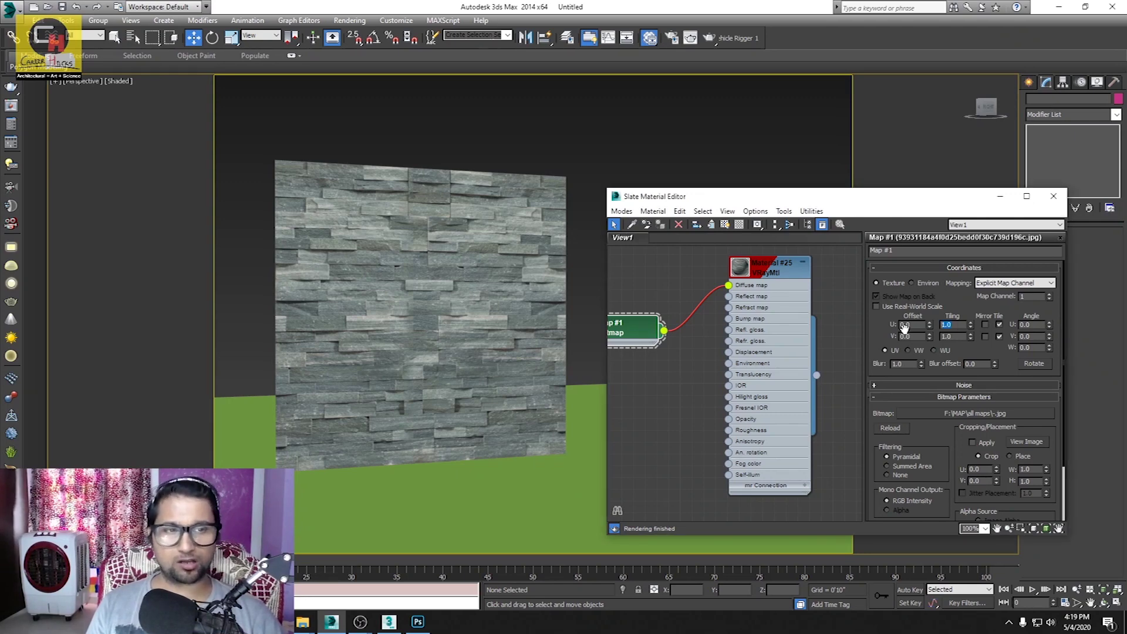
# Step: Try U/V tiling of 2.0, then settle on 1.0 and view the side face
pyautogui.write('2')
pyautogui.press('Tab')
pyautogui.write('2')
pyautogui.press('Tab')
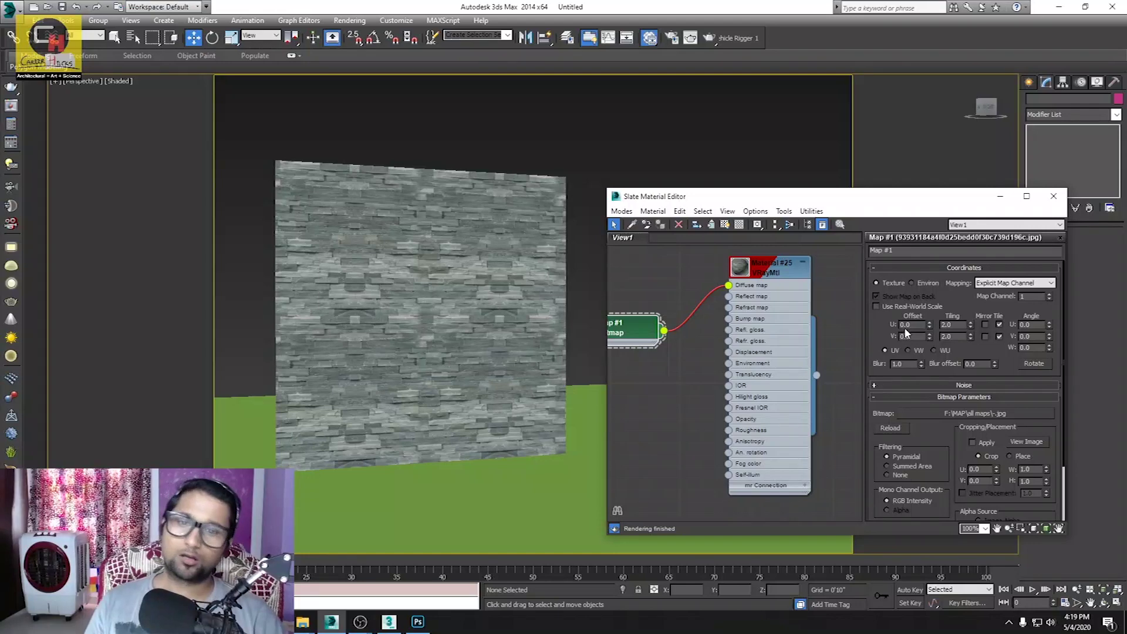
pyautogui.doubleClick(952, 325)
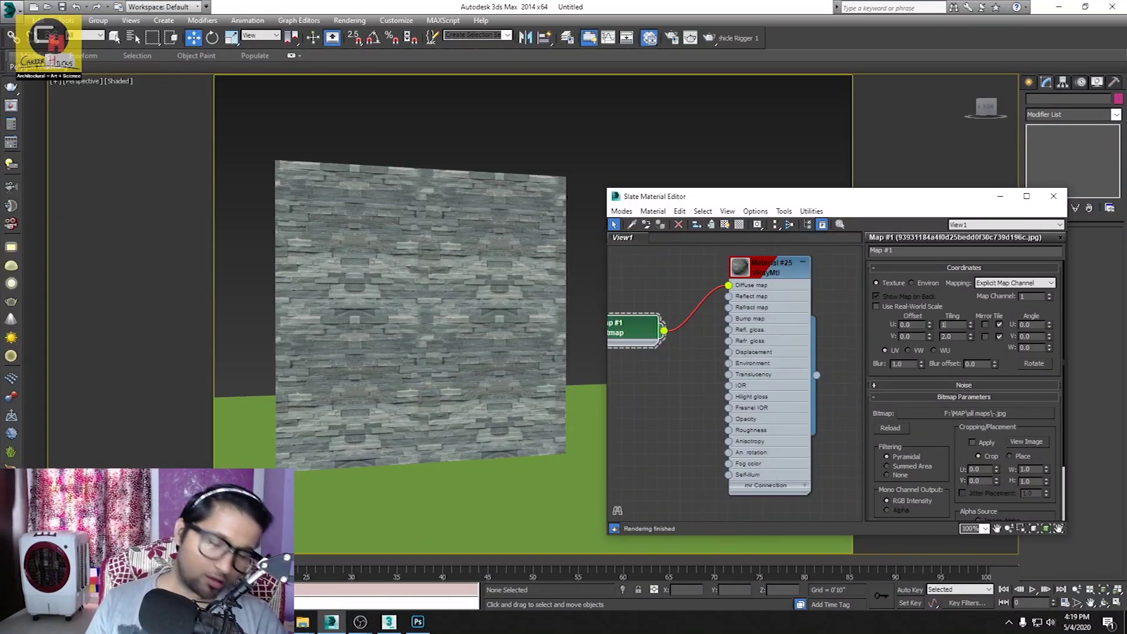
pyautogui.write('1')
pyautogui.press('Tab')
pyautogui.write('1')
pyautogui.press('Tab')
pyautogui.keyDown('alt'); pyautogui.moveTo(487, 341); pyautogui.dragTo(487, 370, button='middle'); pyautogui.keyUp('alt')
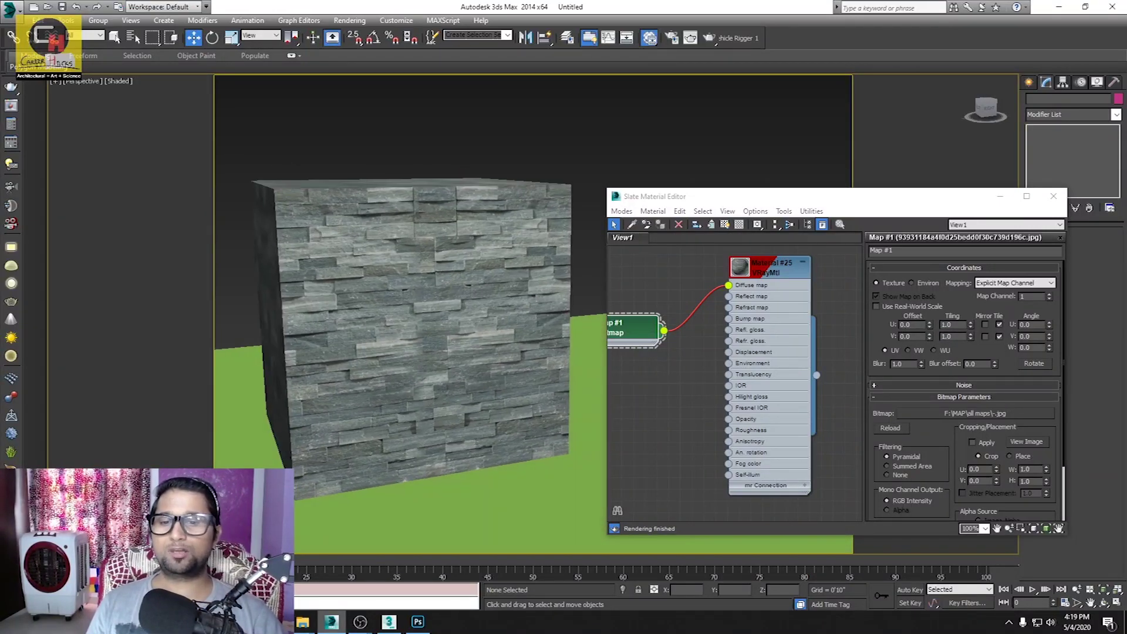
pyautogui.moveTo(361, 622)
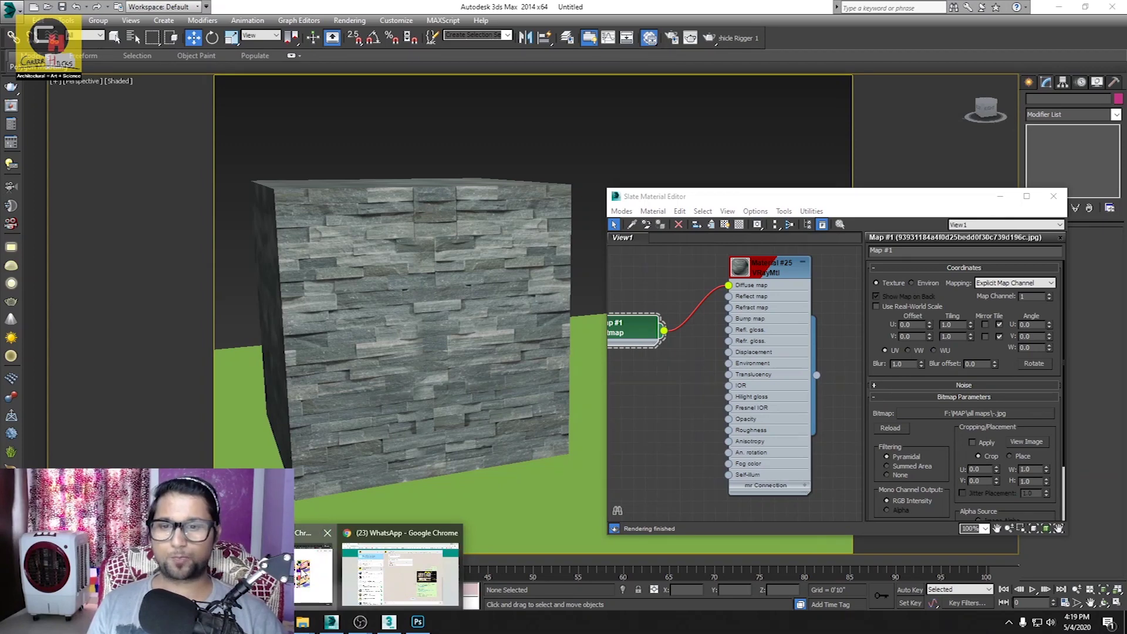
# Step: Go to Google in the browser and search for seamless textures
pyautogui.click(314, 573)
pyautogui.click(357, 31)
pyautogui.write('google.com')
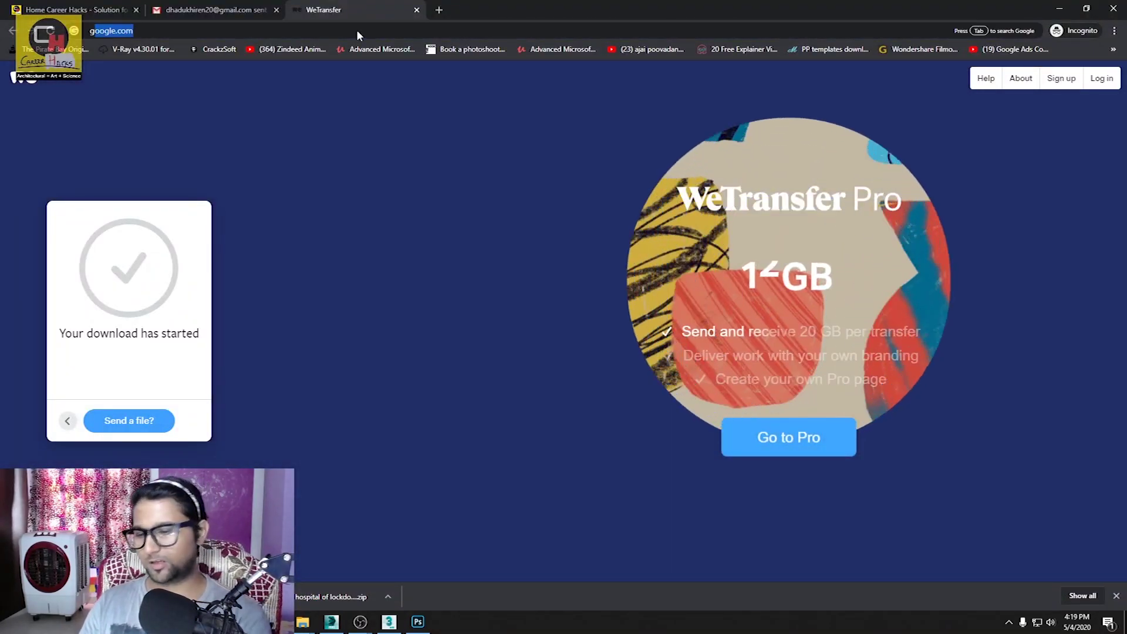
pyautogui.press('Return')
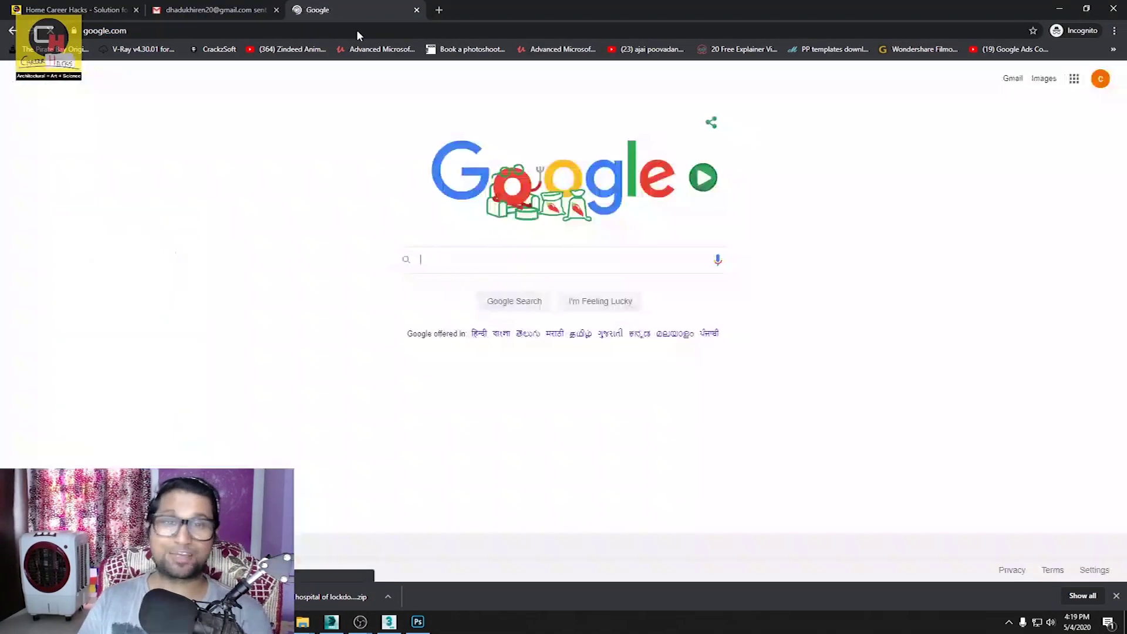
pyautogui.write('see')
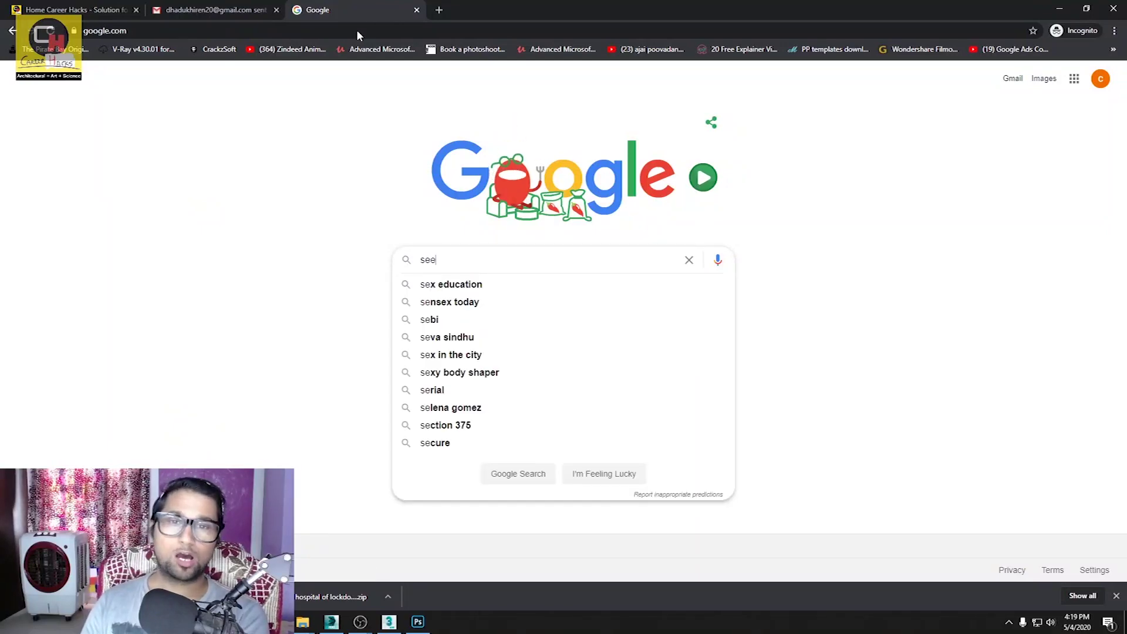
pyautogui.write('mless t')
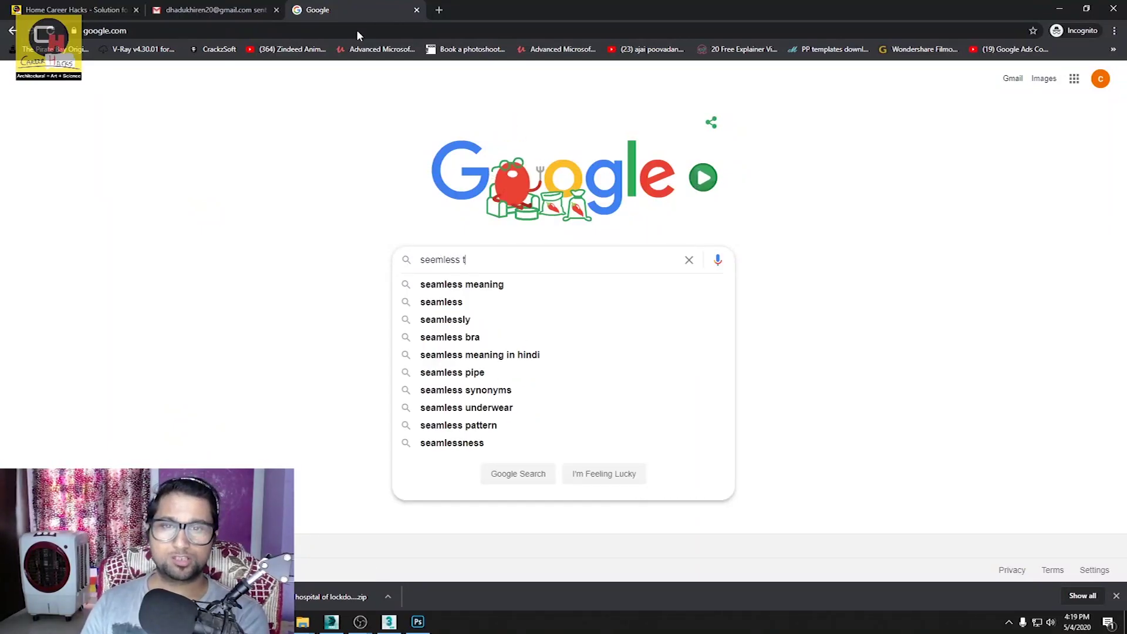
pyautogui.write('exture \\')
pyautogui.press('BackSpace')
pyautogui.press('Return')
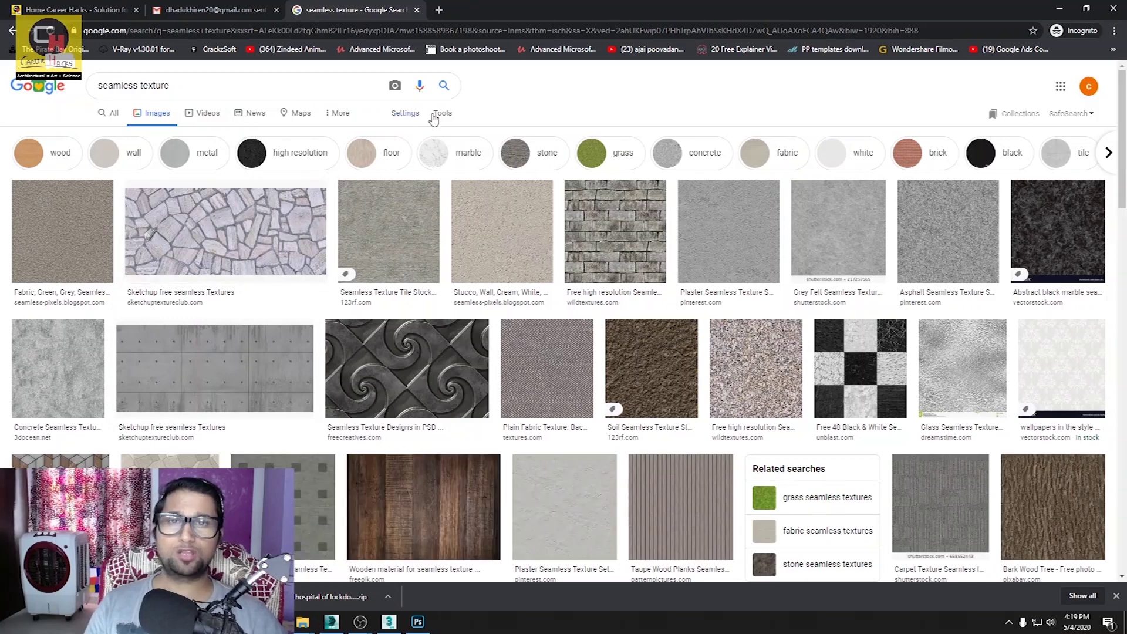
# Step: Filter the image results to Large size, browse them, and return to Photoshop
pyautogui.click(442, 113)
pyautogui.click(101, 135)
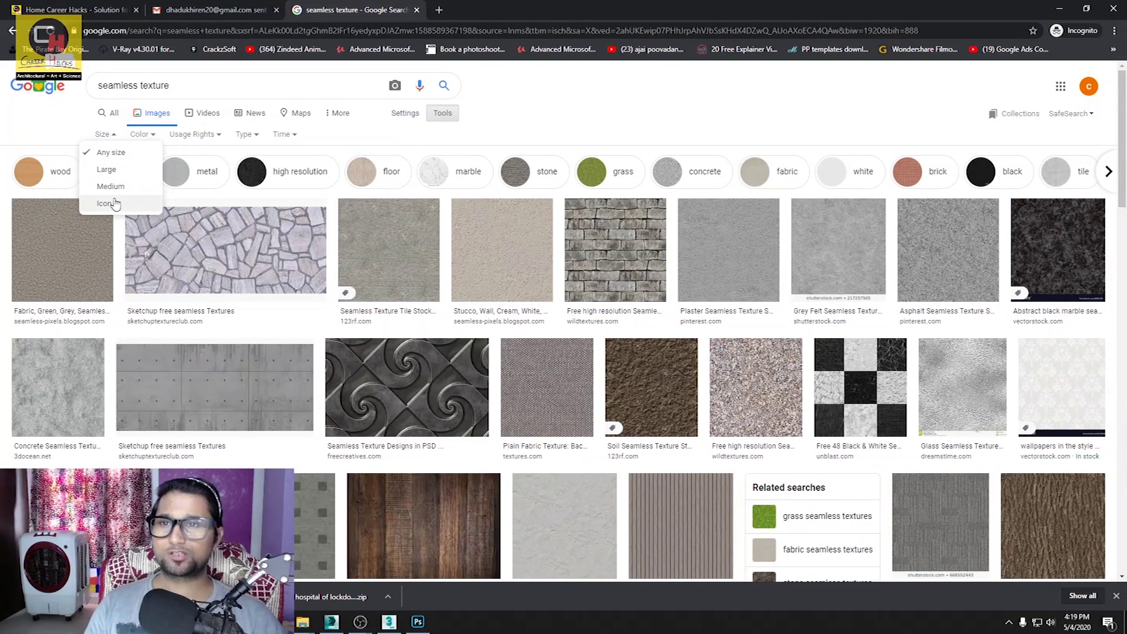
pyautogui.click(112, 169)
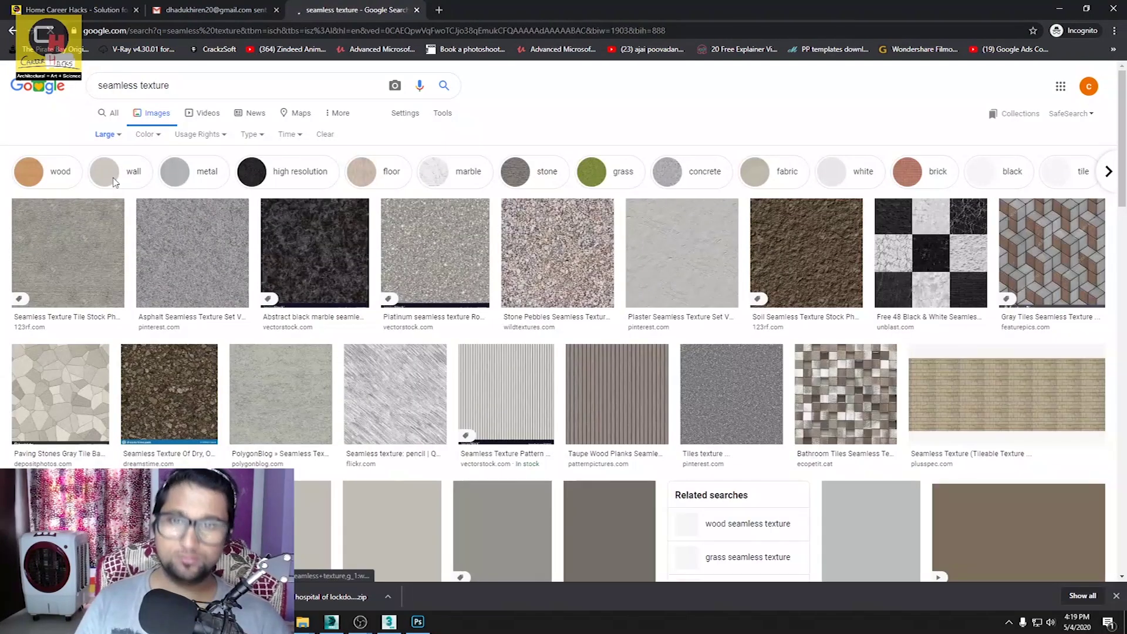
pyautogui.scroll(-3, 430, 364)
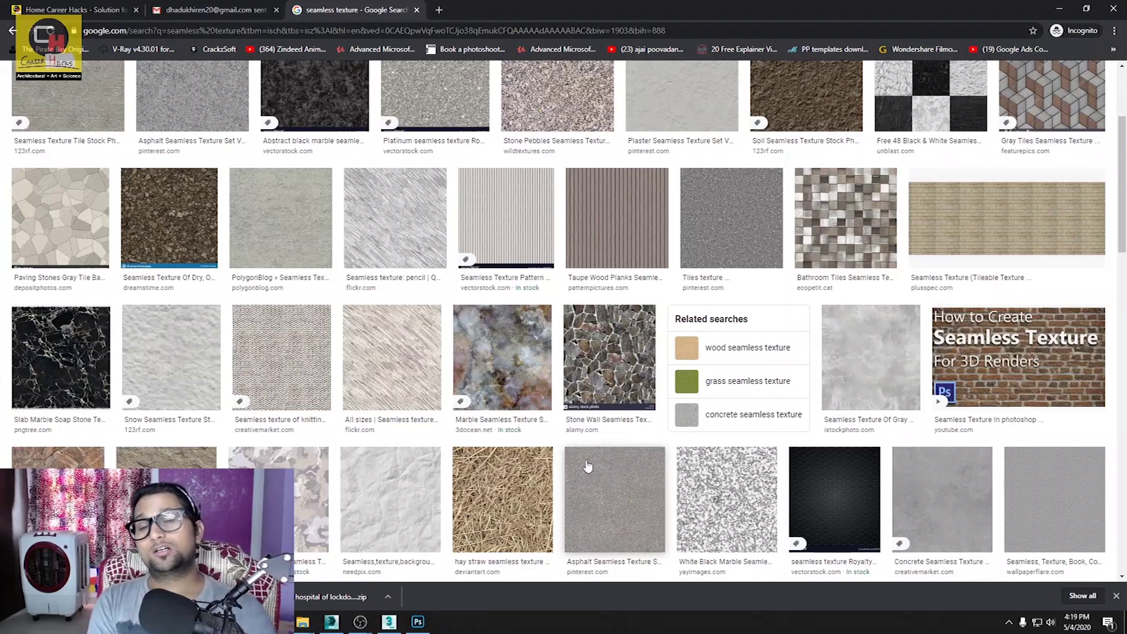
pyautogui.click(418, 623)
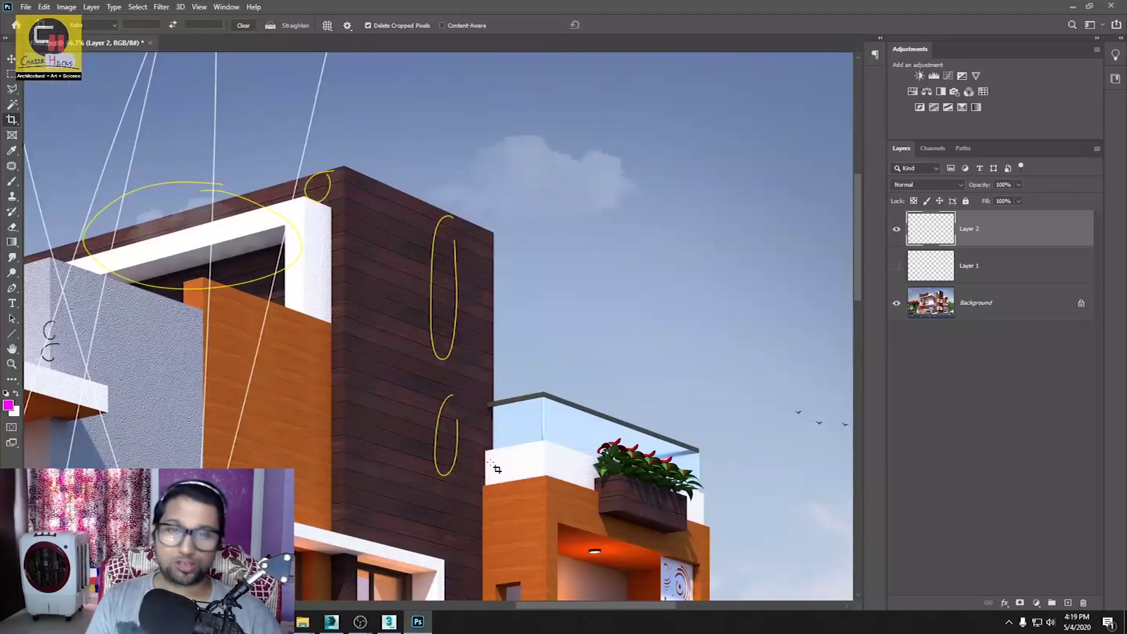
# Step: Pan across the render's street level, upper balcony and roof slab, then return to 3ds Max
pyautogui.moveTo(306, 458); pyautogui.dragTo(335, 323)
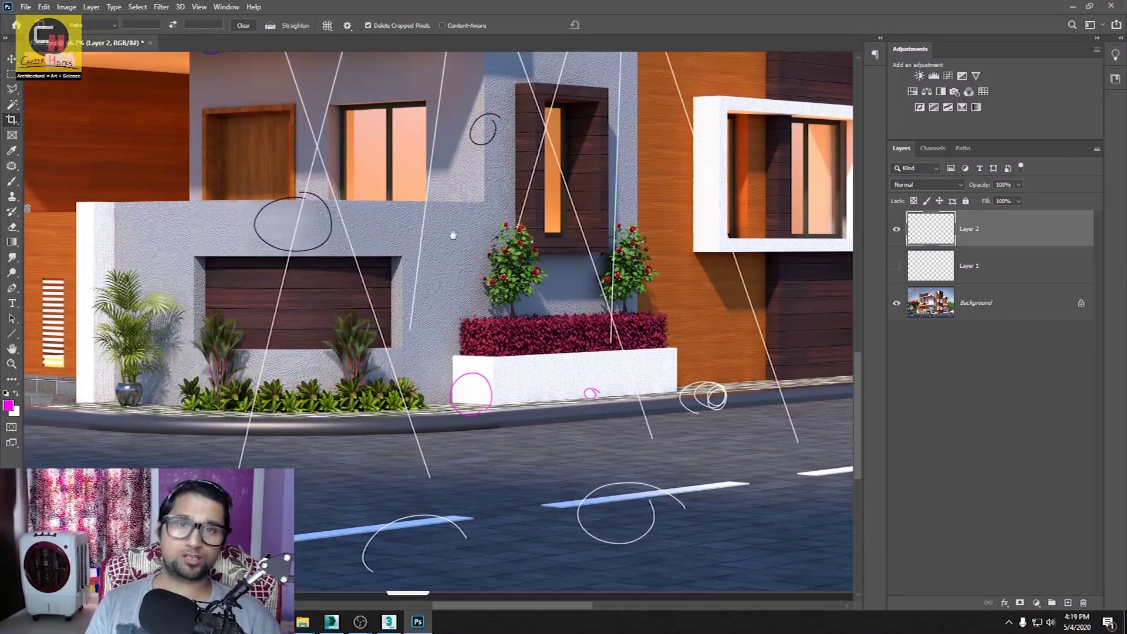
pyautogui.moveTo(453, 234); pyautogui.dragTo(452, 448)
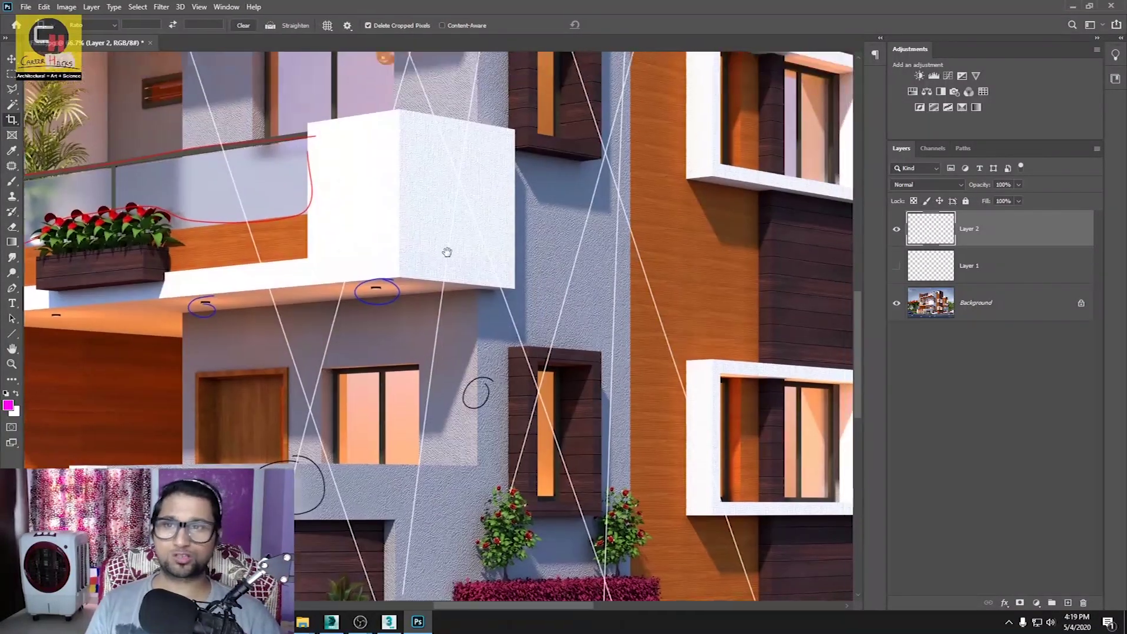
pyautogui.moveTo(448, 252); pyautogui.dragTo(437, 303)
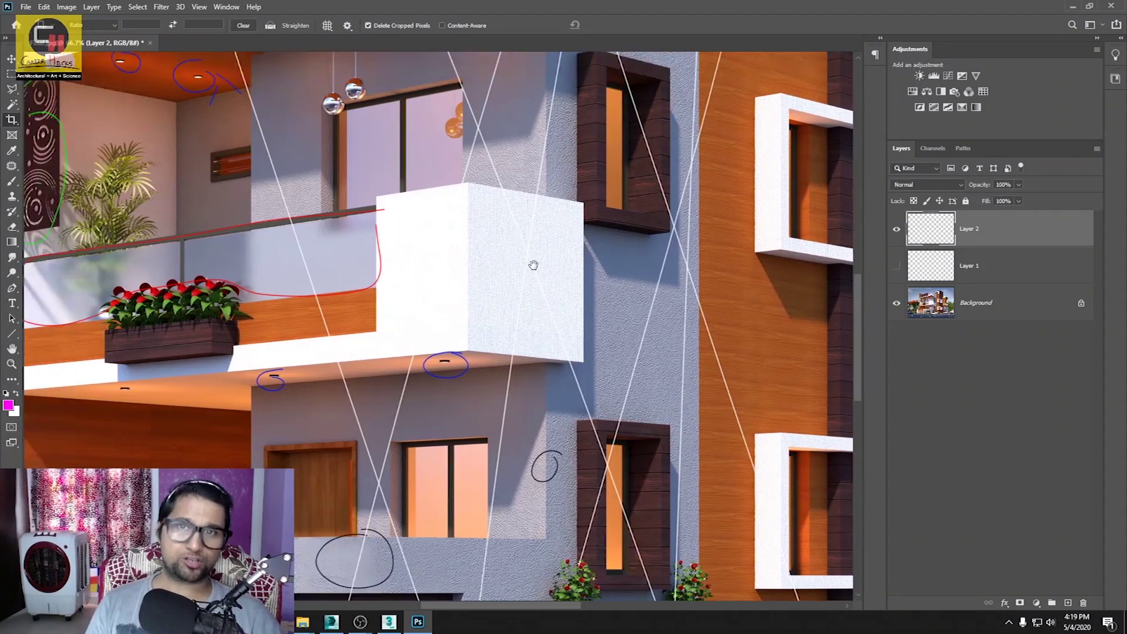
pyautogui.moveTo(531, 264); pyautogui.dragTo(684, 300)
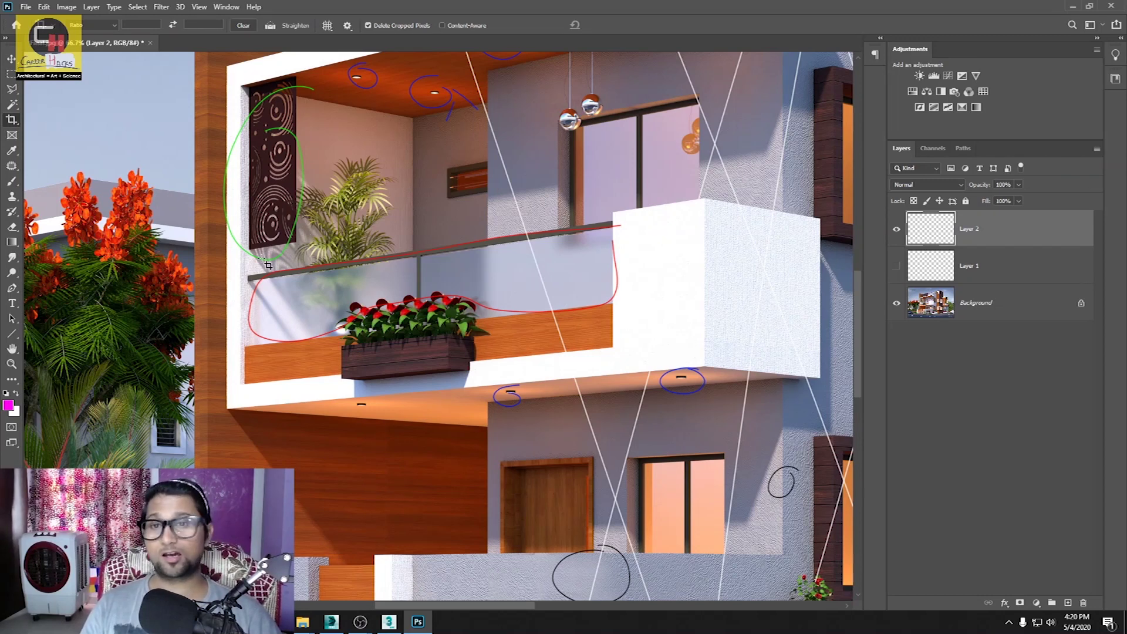
pyautogui.moveTo(534, 138); pyautogui.dragTo(473, 287)
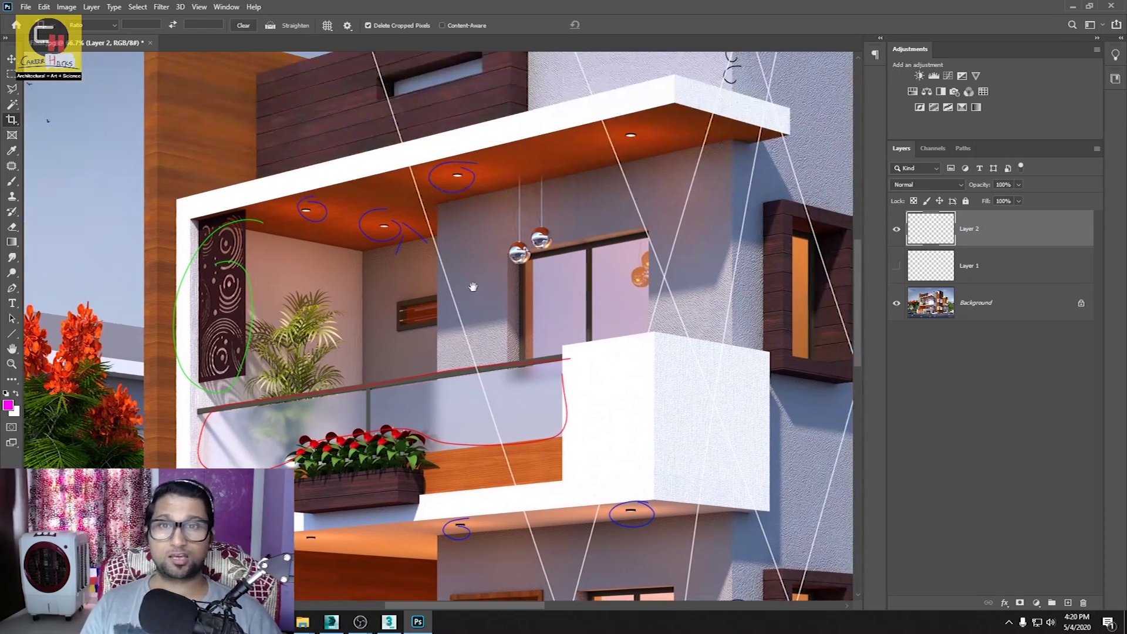
pyautogui.click(331, 621)
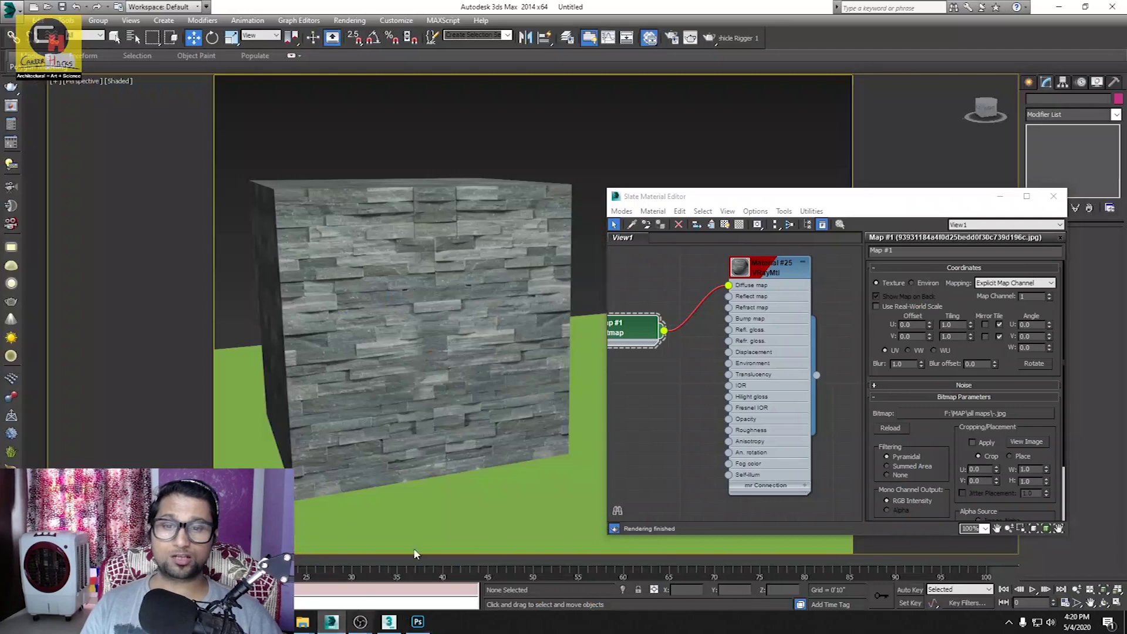
# Step: Close the Slate Material Editor and frame the cube on the green plane
pyautogui.click(1053, 197)
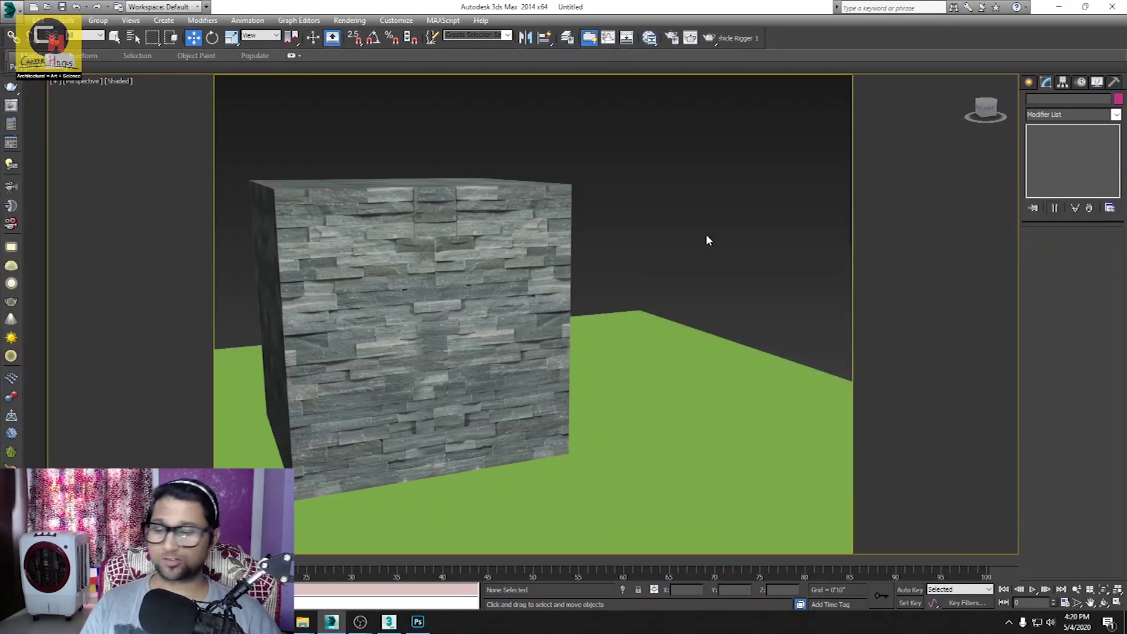
pyautogui.hotkey('shift', 'f')
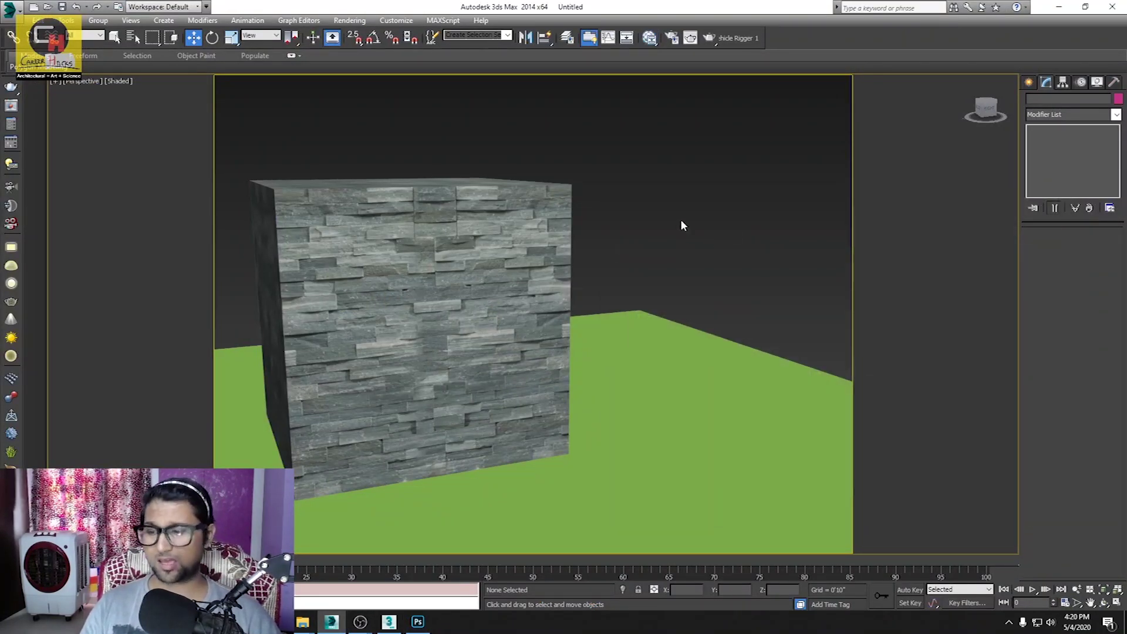
pyautogui.scroll(3, 675, 235)
pyautogui.hotkey('alt', 'z')
pyautogui.moveTo(528, 293); pyautogui.dragTo(528, 376)
pyautogui.press('w')
pyautogui.keyDown('alt'); pyautogui.moveTo(588, 294); pyautogui.dragTo(984, 163, button='middle'); pyautogui.keyUp('alt')
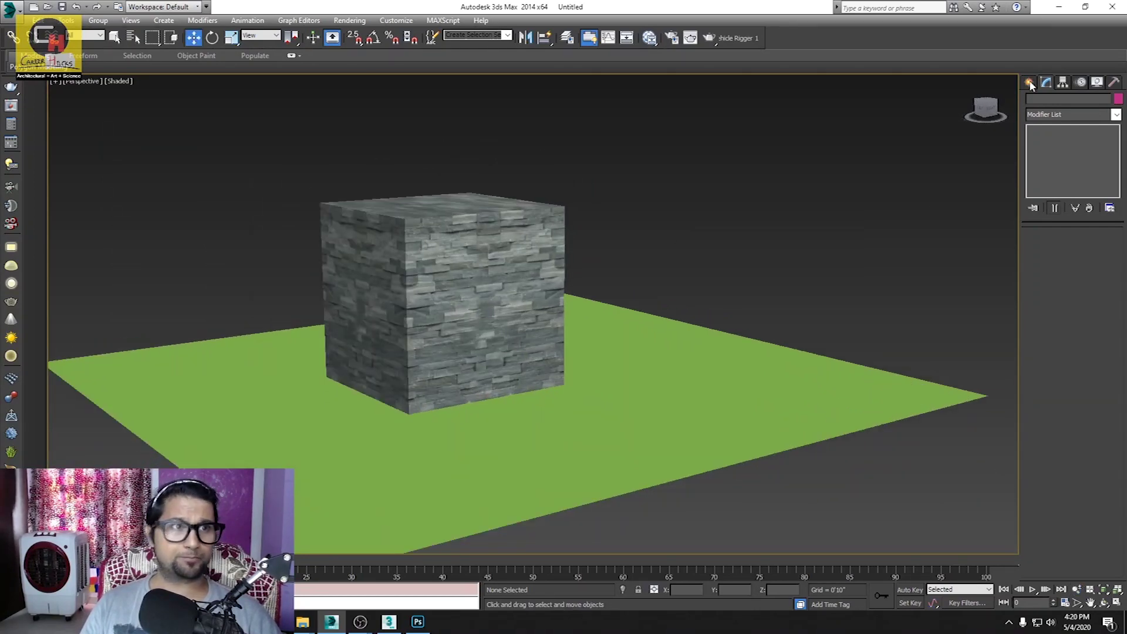
# Step: Create a targeted VRayIES light above the cube and shift it along X
pyautogui.click(1030, 82)
pyautogui.click(1046, 100)
pyautogui.click(1072, 117)
pyautogui.click(1063, 146)
pyautogui.click(1093, 158)
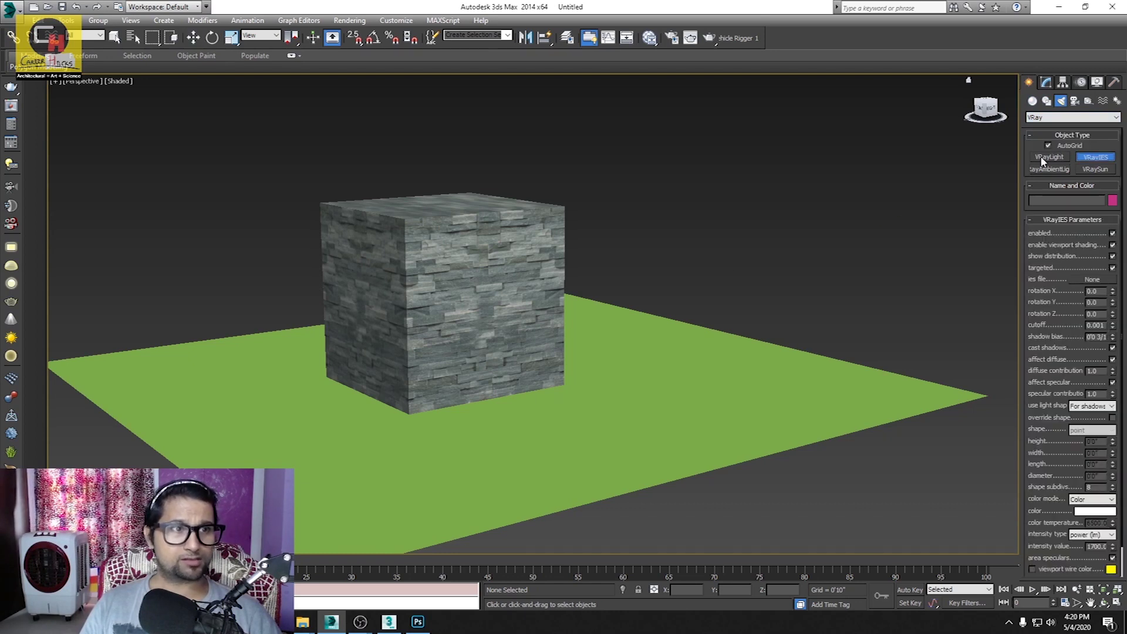
pyautogui.moveTo(483, 247); pyautogui.dragTo(486, 384)
pyautogui.press('w')
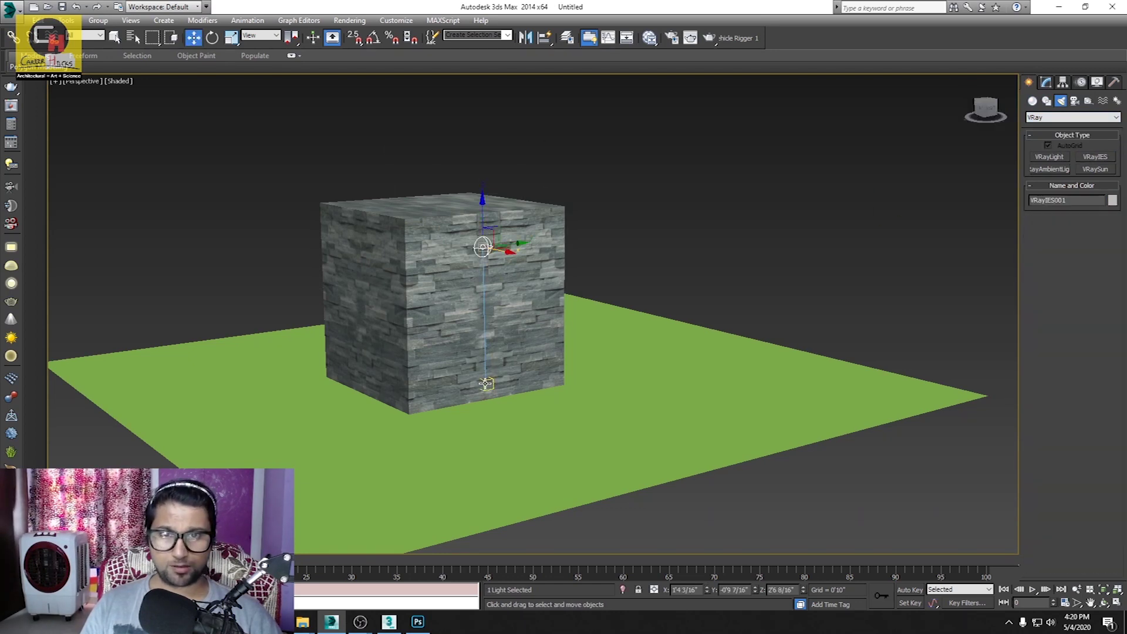
pyautogui.moveTo(508, 253); pyautogui.dragTo(530, 252)
pyautogui.keyDown('alt'); pyautogui.moveTo(531, 253); pyautogui.dragTo(529, 379, button='middle'); pyautogui.keyUp('alt')
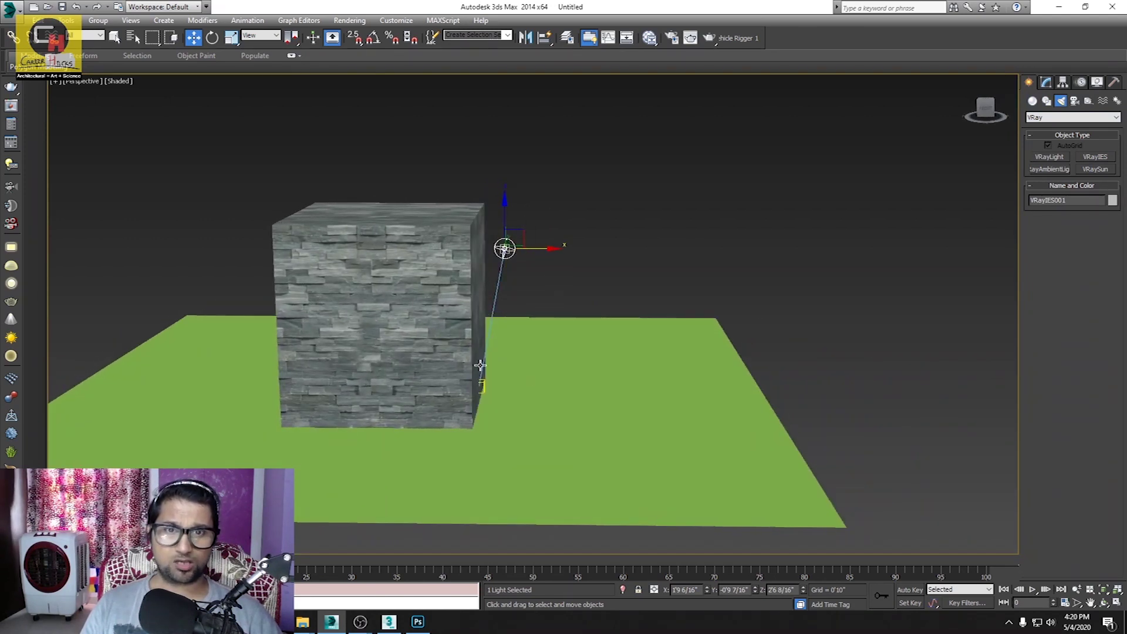
pyautogui.click(1045, 83)
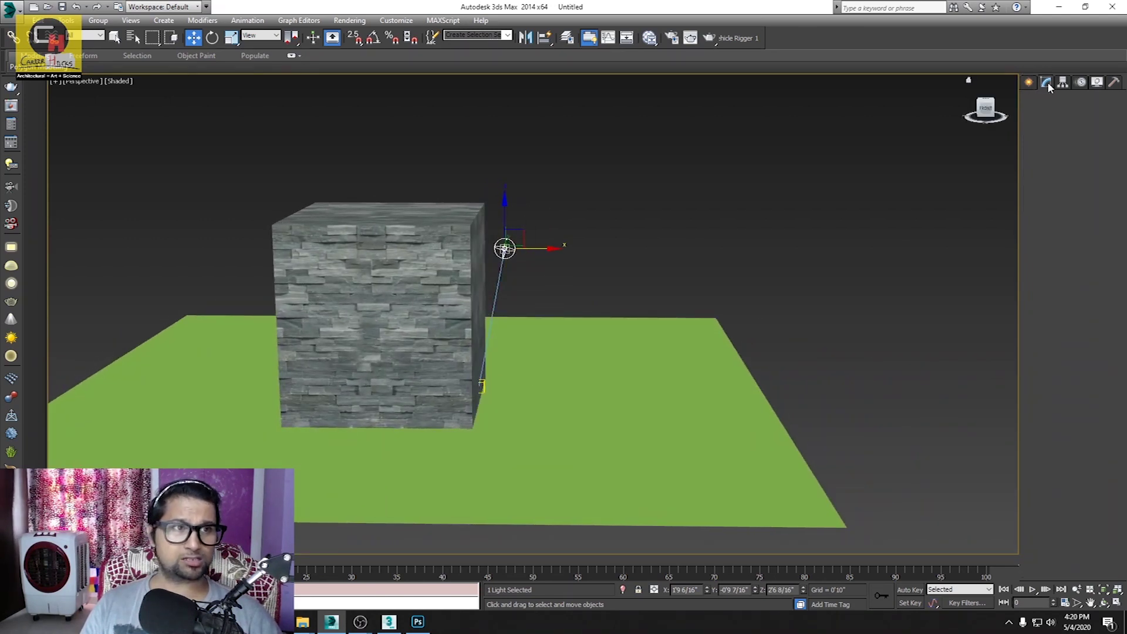
# Step: Load bollard.ies from Downloads > ies-lights-pack as the VRayIES001 light's profile
pyautogui.click(1087, 293)
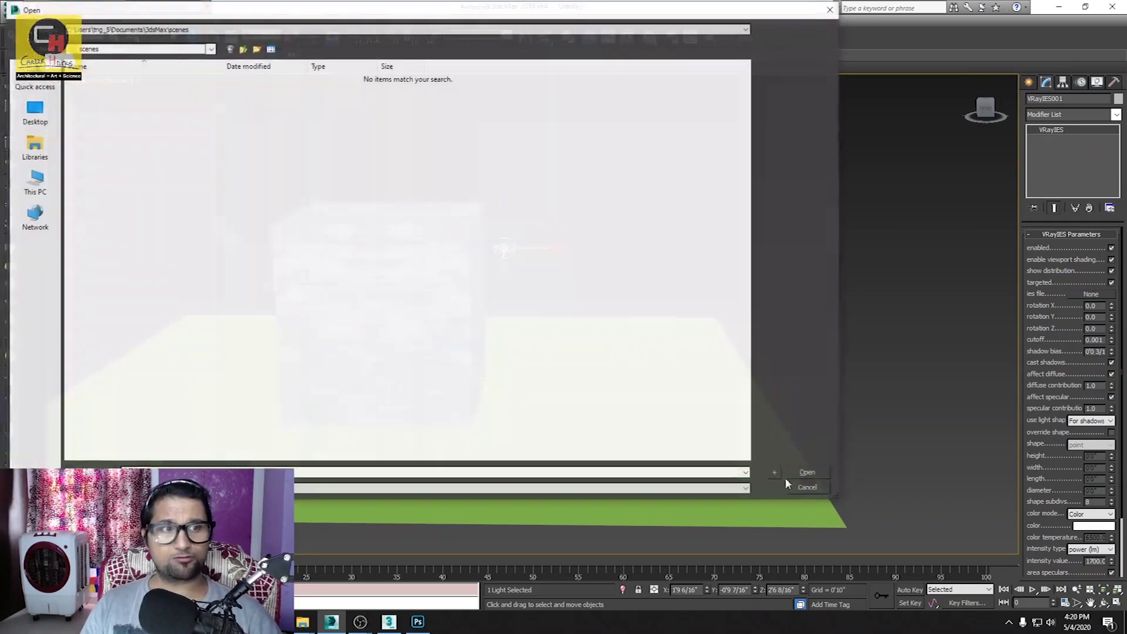
pyautogui.click(33, 182)
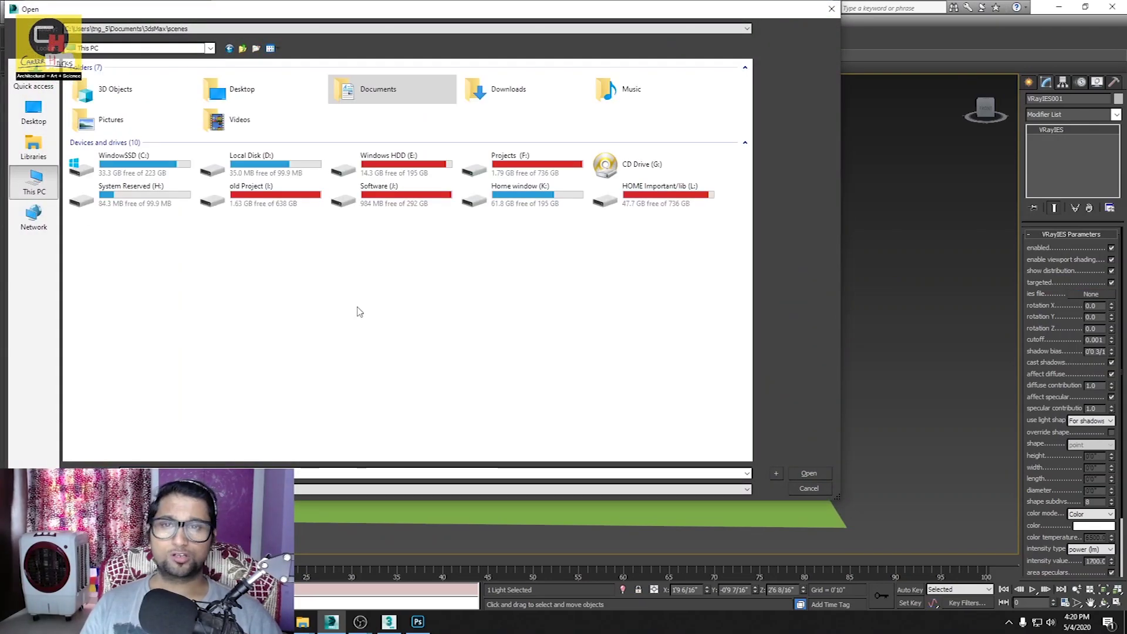
pyautogui.doubleClick(528, 166)
pyautogui.doubleClick(156, 96)
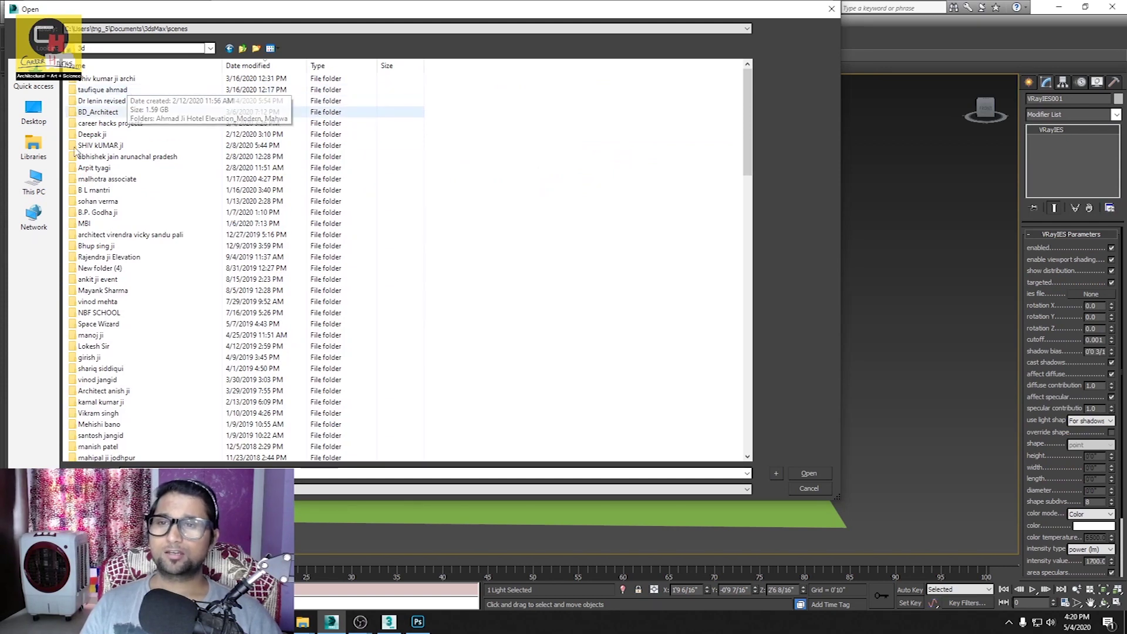
pyautogui.click(33, 180)
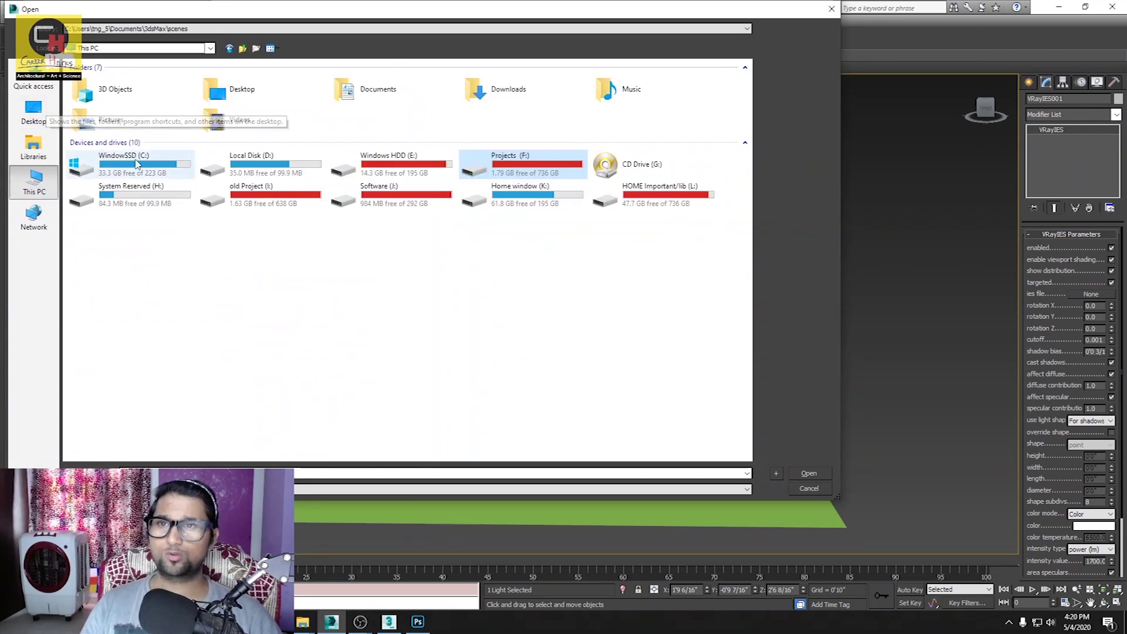
pyautogui.doubleClick(496, 97)
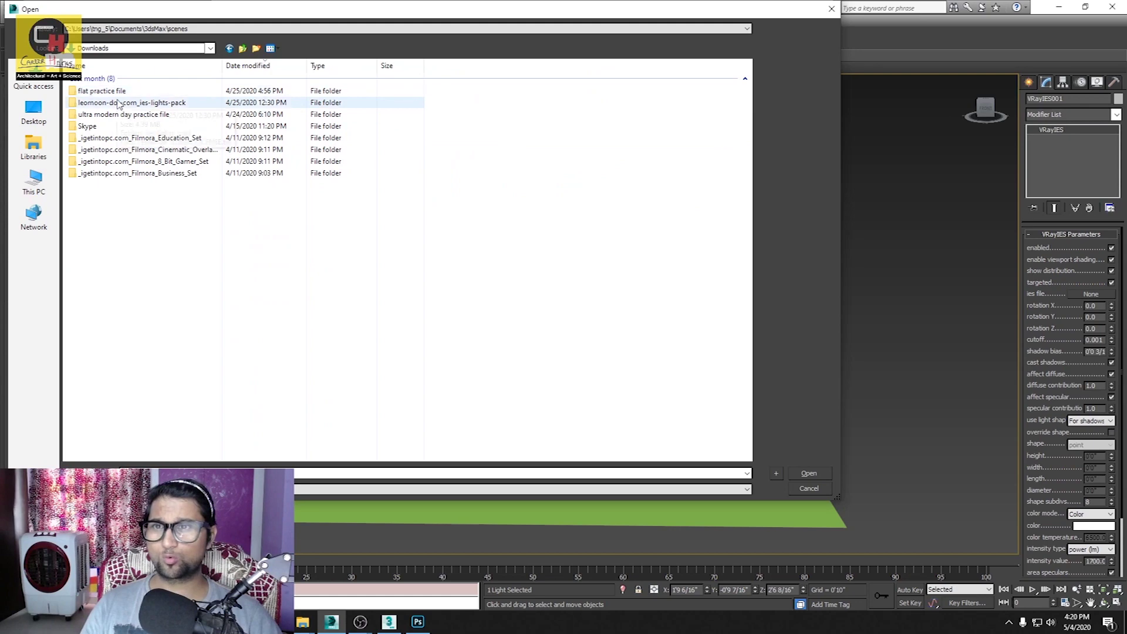
pyautogui.doubleClick(156, 101)
pyautogui.doubleClick(113, 80)
pyautogui.doubleClick(157, 94)
pyautogui.keyDown('alt'); pyautogui.moveTo(582, 330); pyautogui.dragTo(532, 329, button='middle'); pyautogui.keyUp('alt')
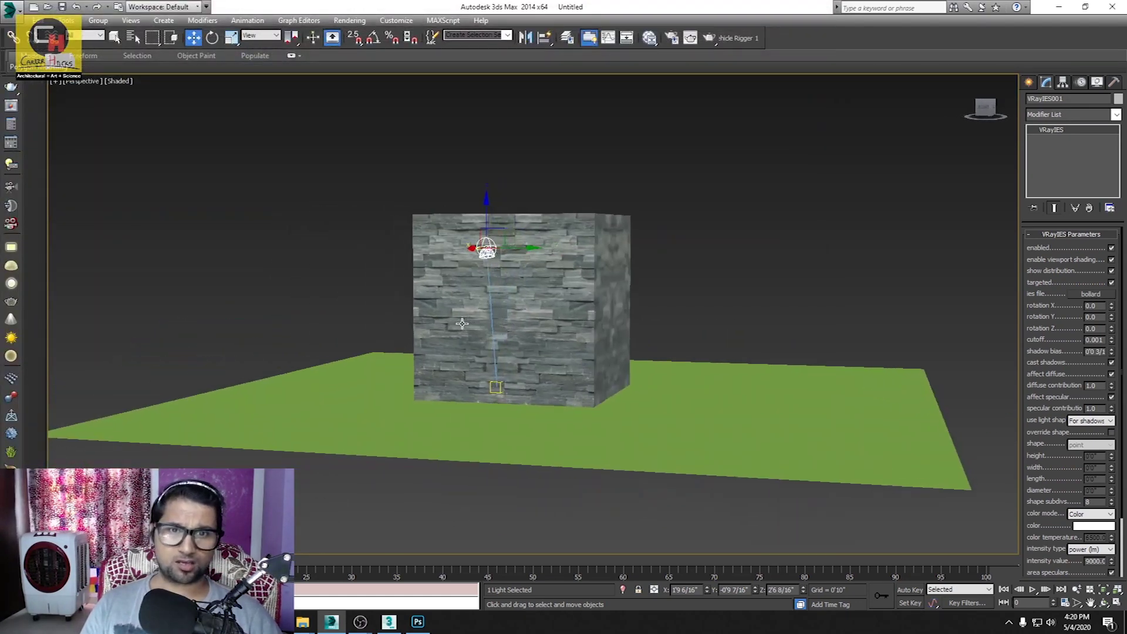
# Step: Show realistic lighting in the viewport and set the IES light intensity to 1000
pyautogui.click(121, 81)
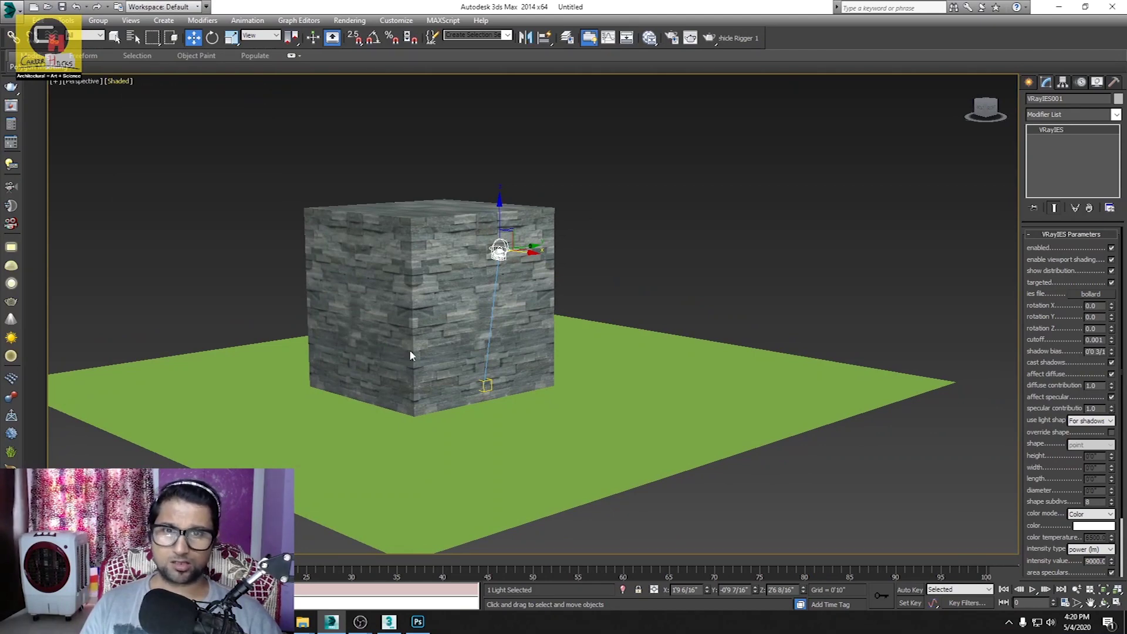
pyautogui.hotkey('shift', 'F3')
pyautogui.keyDown('alt'); pyautogui.moveTo(641, 361); pyautogui.dragTo(491, 368, button='middle'); pyautogui.keyUp('alt')
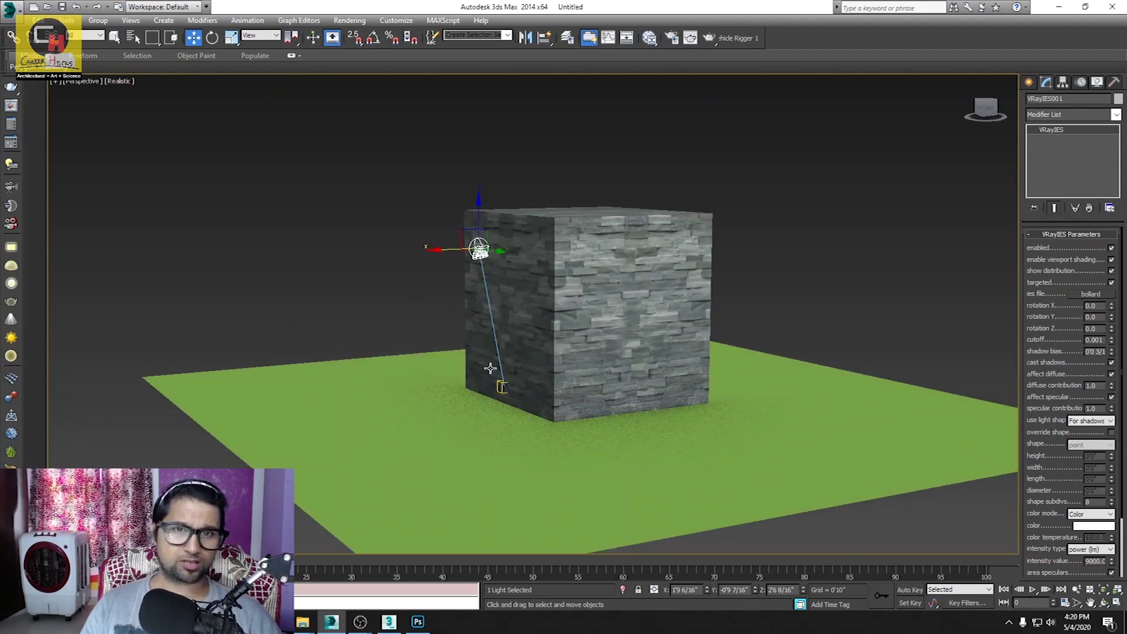
pyautogui.keyDown('alt'); pyautogui.moveTo(488, 409); pyautogui.dragTo(680, 432, button='middle'); pyautogui.keyUp('alt')
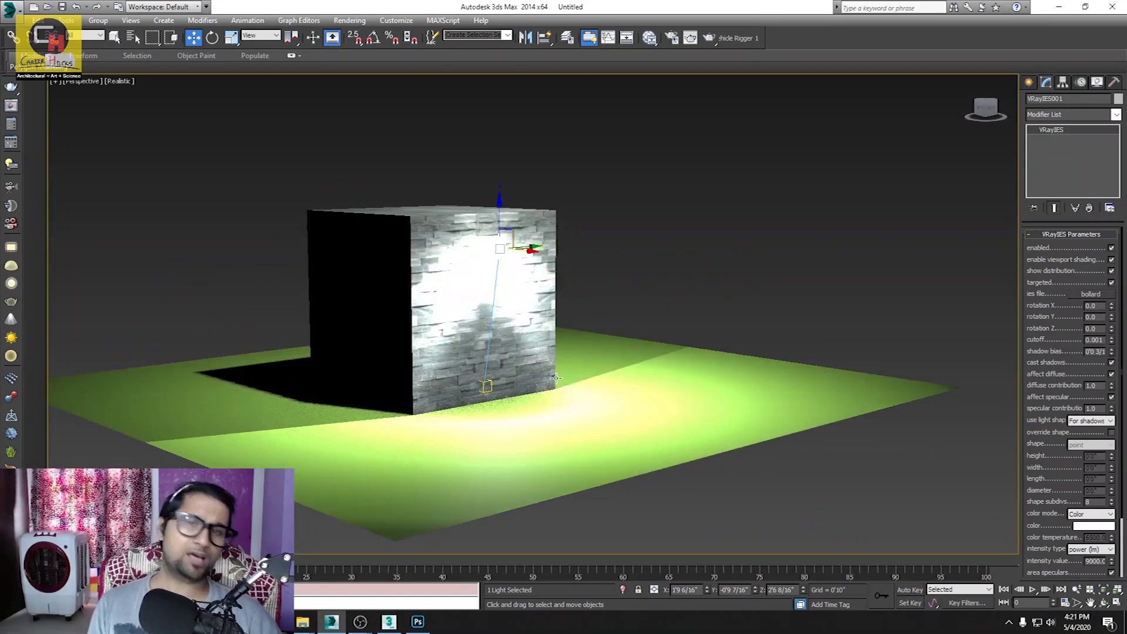
pyautogui.scroll(-1, 1050, 498)
pyautogui.scroll(-2, 1050, 498)
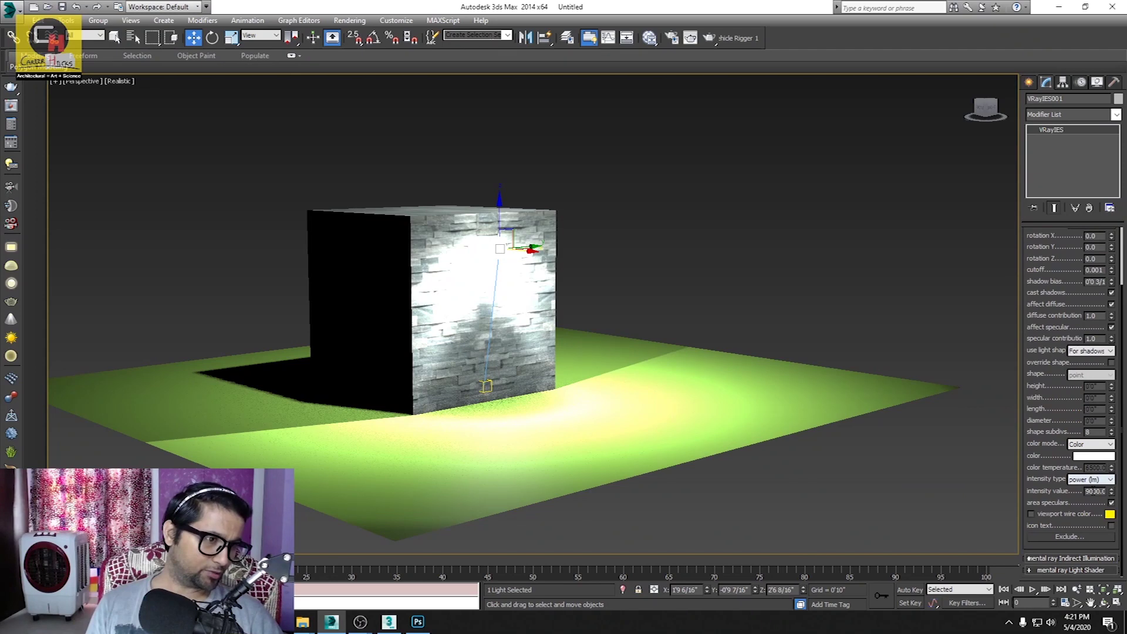
pyautogui.write('1000')
pyautogui.press('Return')
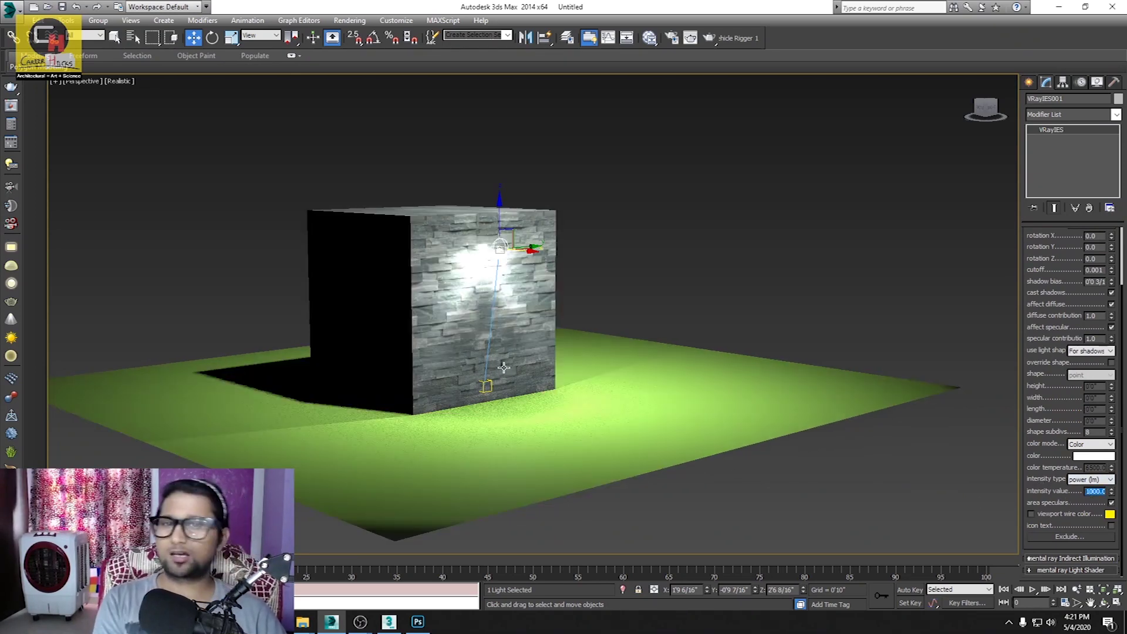
# Step: Slide the IES light and its target along the cube's stone face near its base
pyautogui.keyDown('alt'); pyautogui.moveTo(506, 356); pyautogui.dragTo(544, 274, button='middle'); pyautogui.keyUp('alt')
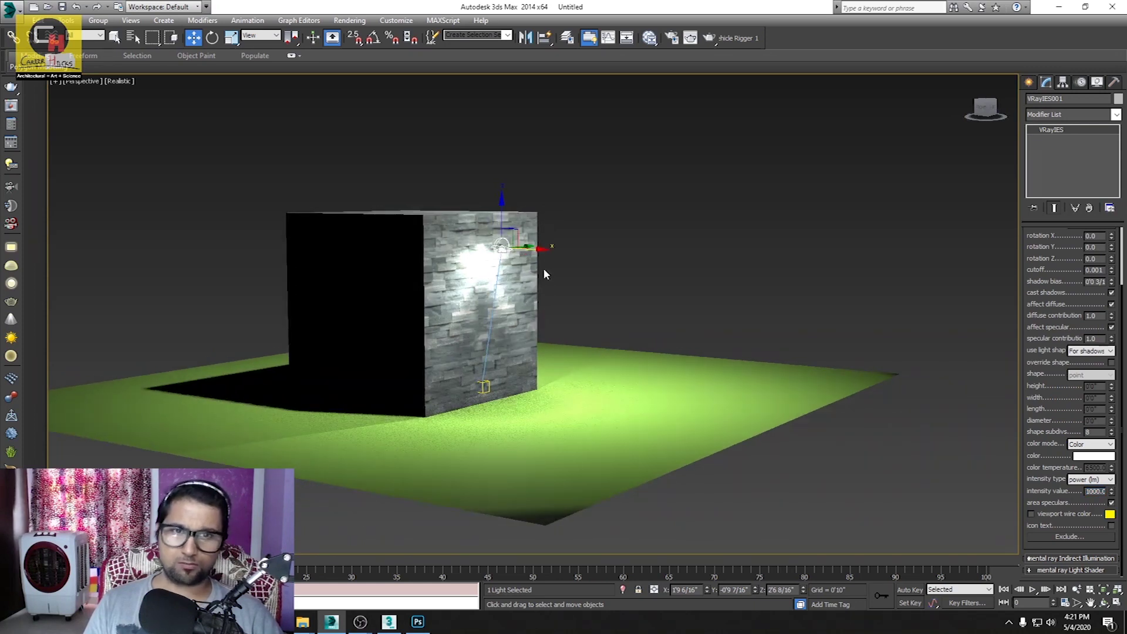
pyautogui.moveTo(537, 248); pyautogui.dragTo(569, 273)
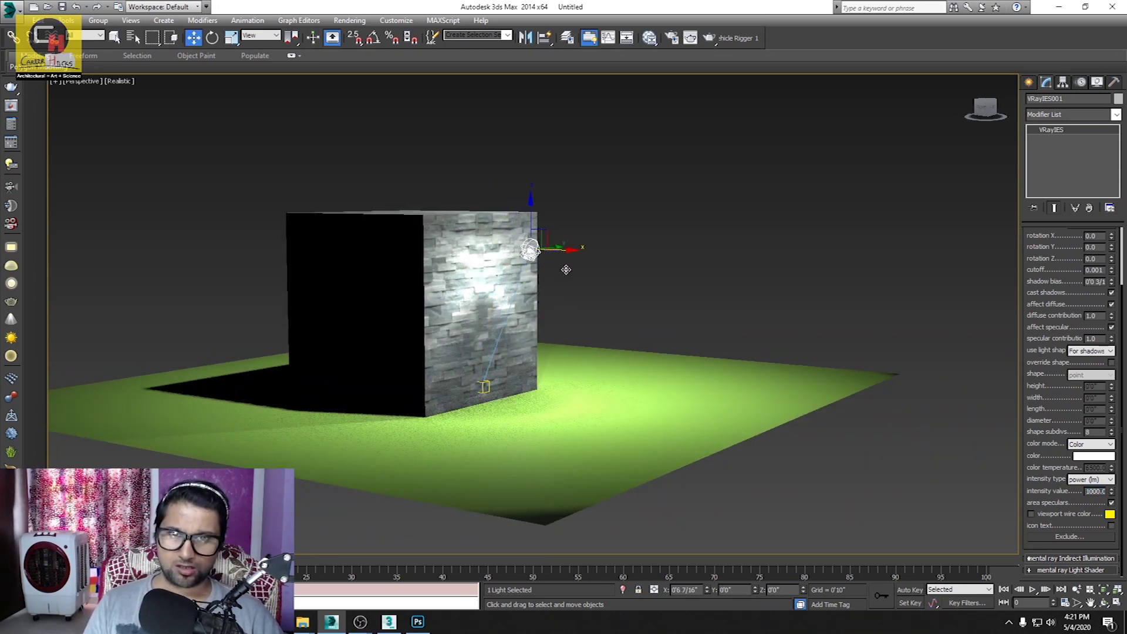
pyautogui.click(483, 387)
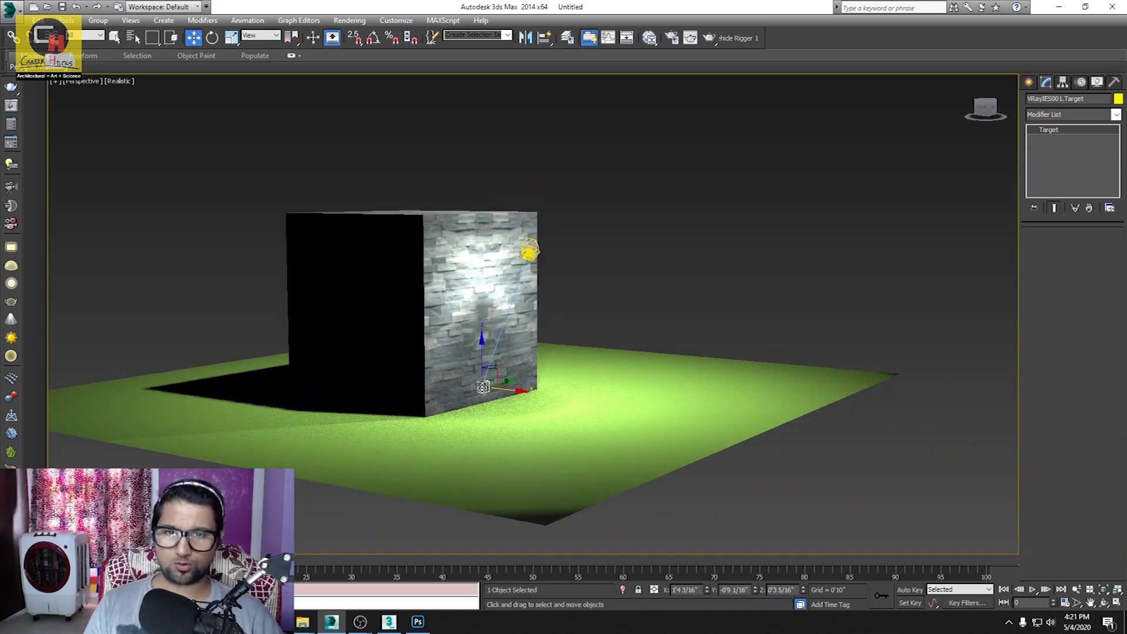
pyautogui.moveTo(506, 391); pyautogui.dragTo(559, 406)
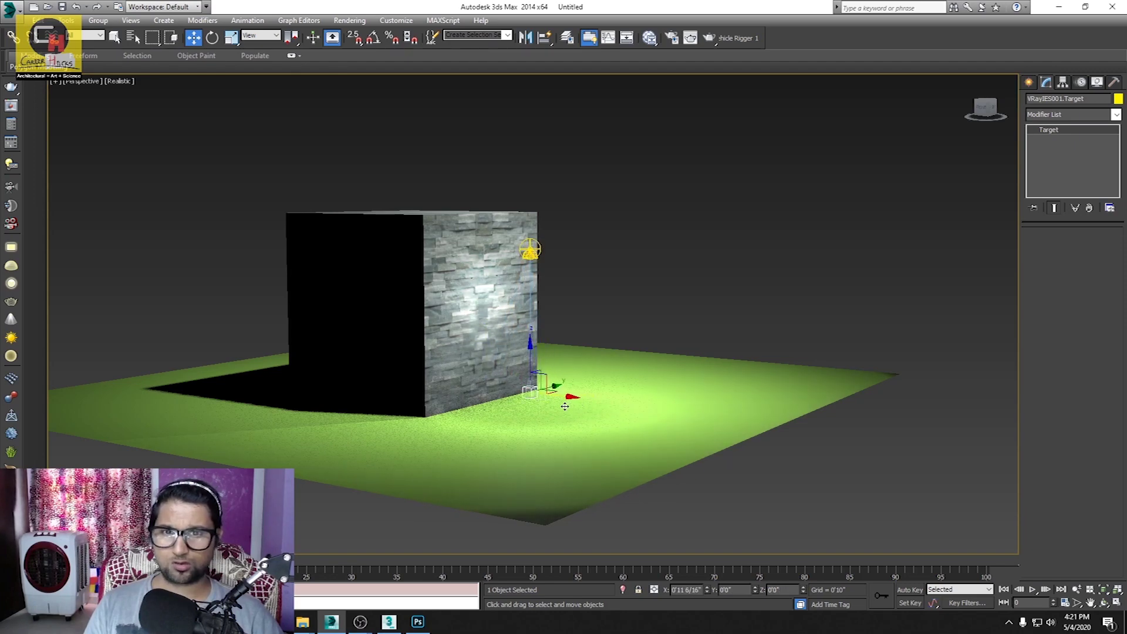
pyautogui.moveTo(559, 406)
pyautogui.keyDown('alt'); pyautogui.mouseDown(button='middle')
pyautogui.moveTo(503, 415)
pyautogui.moveTo(576, 427)
pyautogui.mouseUp(button='middle'); pyautogui.keyUp('alt')
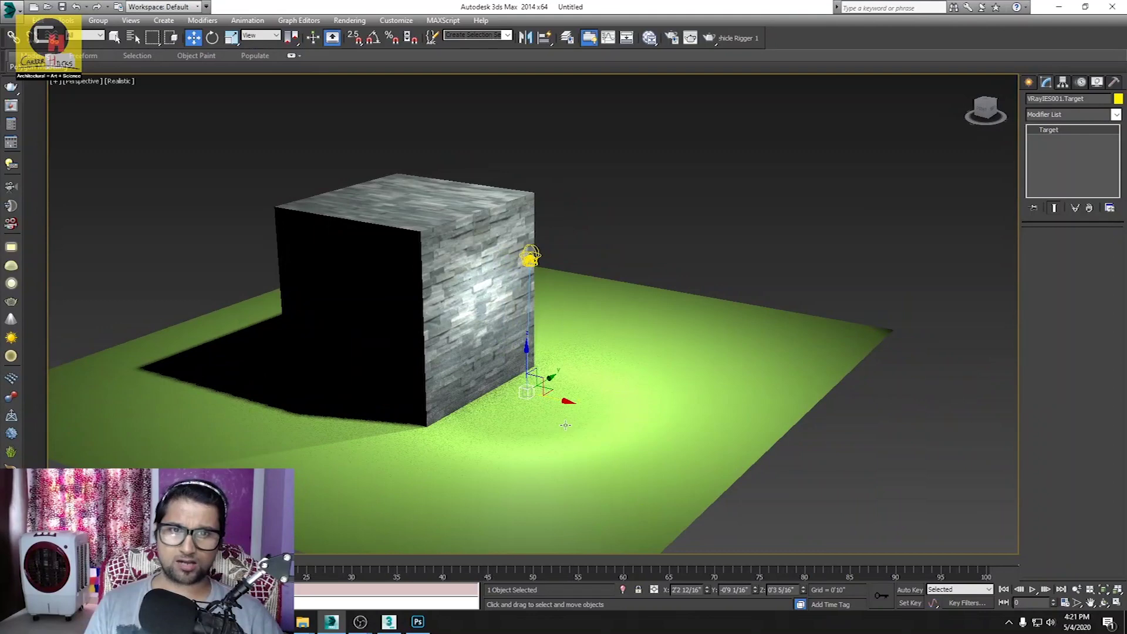
pyautogui.moveTo(558, 406); pyautogui.dragTo(559, 402)
pyautogui.moveTo(559, 402)
pyautogui.keyDown('alt'); pyautogui.mouseDown(button='middle')
pyautogui.moveTo(436, 369)
pyautogui.moveTo(462, 393)
pyautogui.mouseUp(button='middle'); pyautogui.keyUp('alt')
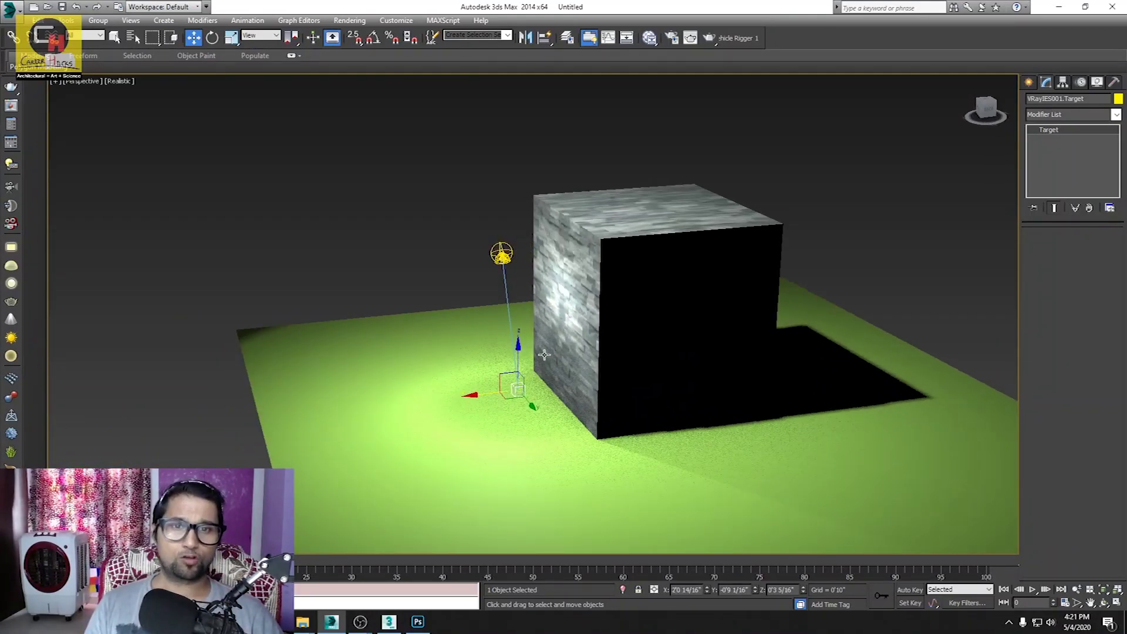
pyautogui.moveTo(503, 395); pyautogui.dragTo(506, 397)
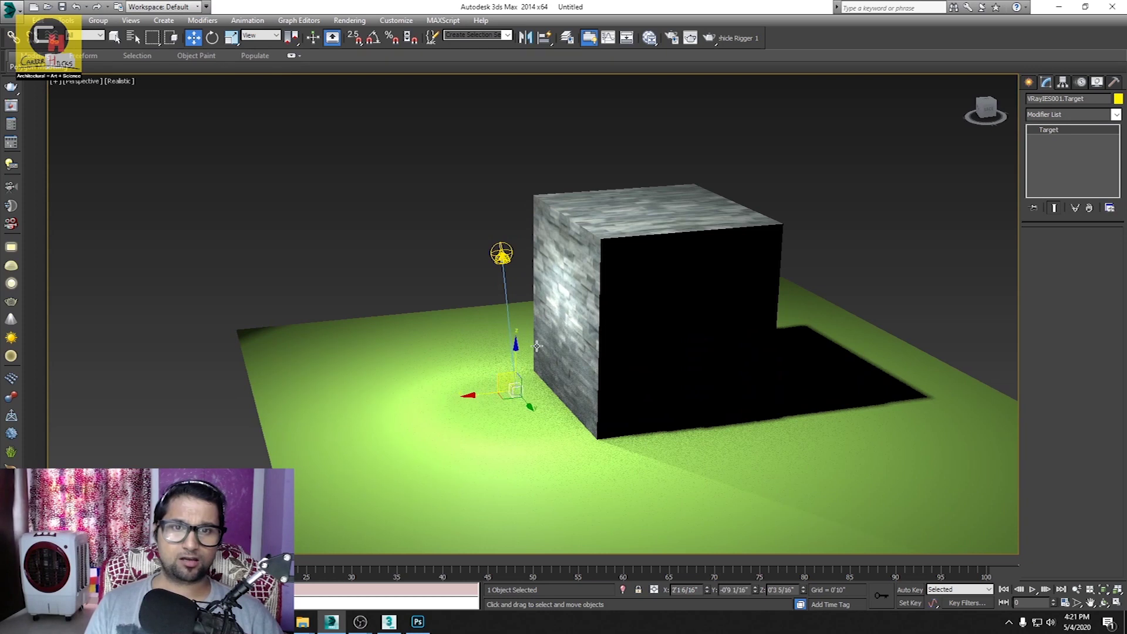
pyautogui.rightClick(592, 251)
pyautogui.click(601, 226)
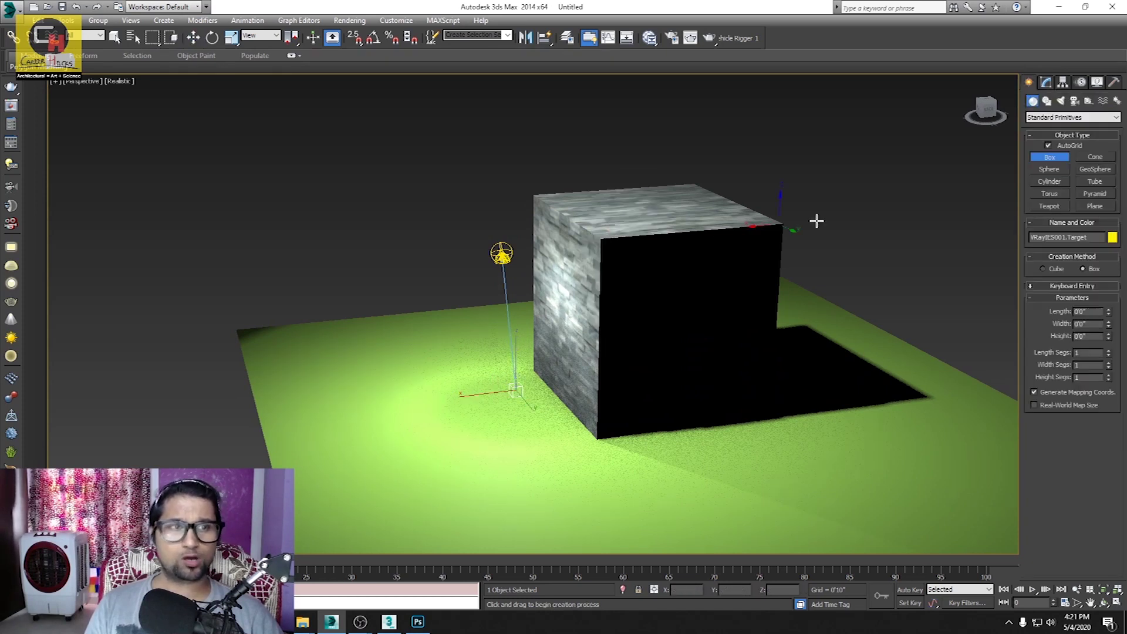
# Step: Draw a thin flat box on top of the stone cube to form the slab
pyautogui.rightClick(572, 310)
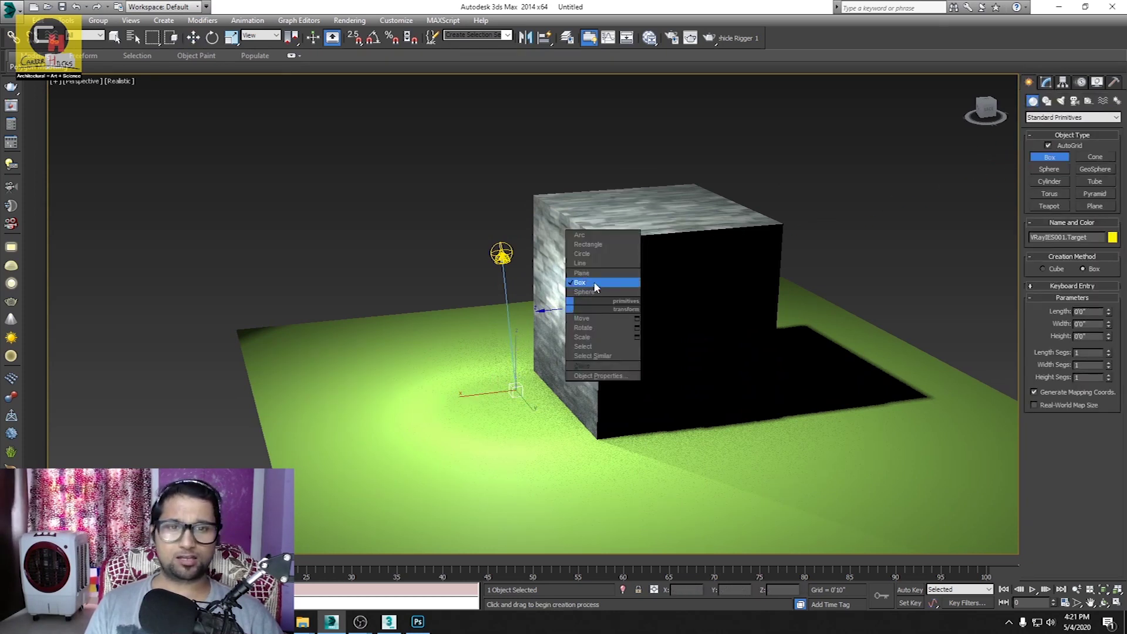
pyautogui.moveTo(549, 197); pyautogui.dragTo(485, 300)
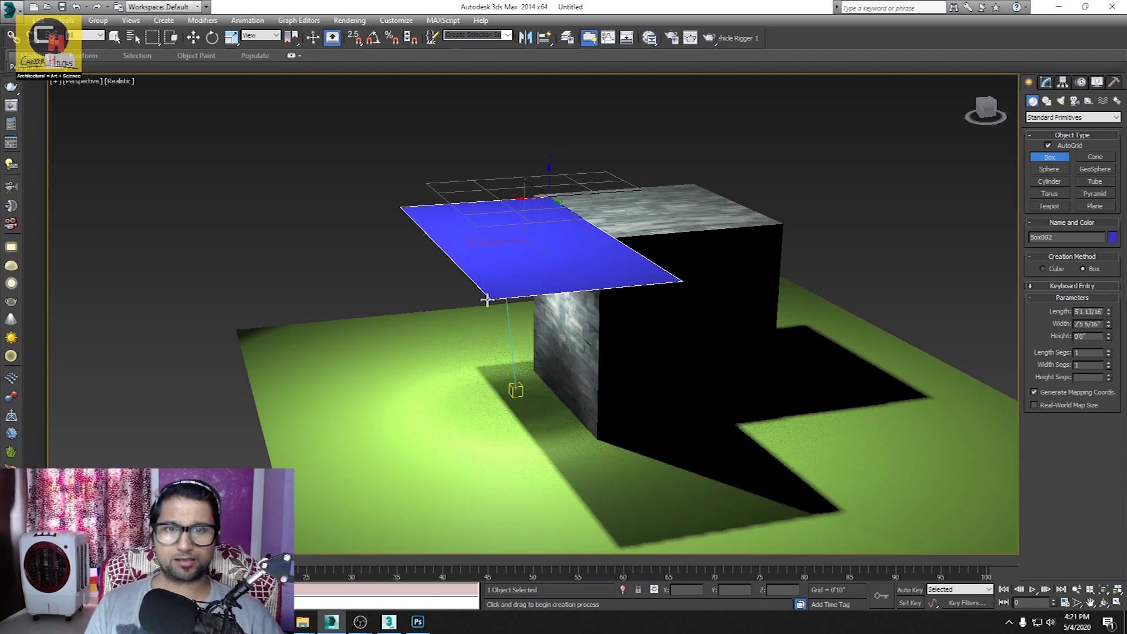
pyautogui.click(470, 303)
pyautogui.press('w')
# Step: Raise the VRayIES001 light along Z until it sits just beneath the slab
pyautogui.keyDown('alt'); pyautogui.moveTo(469, 303); pyautogui.dragTo(428, 219, button='middle'); pyautogui.keyUp('alt')
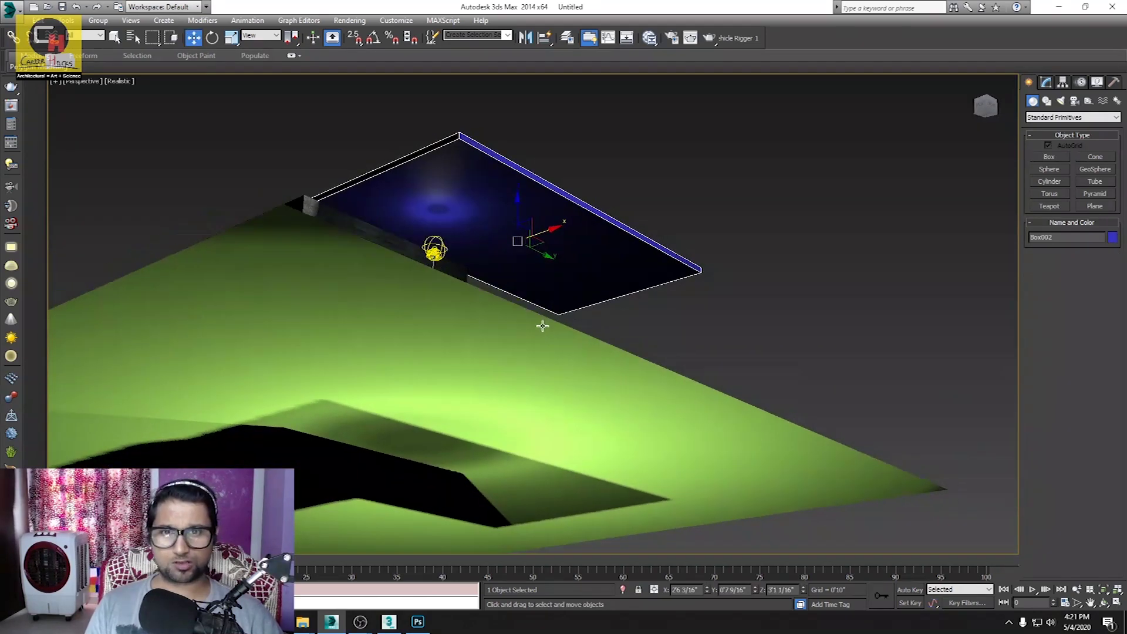
pyautogui.moveTo(491, 328)
pyautogui.keyDown('alt'); pyautogui.mouseDown(button='middle')
pyautogui.moveTo(523, 363)
pyautogui.moveTo(499, 424)
pyautogui.moveTo(601, 360)
pyautogui.moveTo(639, 370)
pyautogui.moveTo(547, 367)
pyautogui.moveTo(576, 365)
pyautogui.mouseUp(button='middle'); pyautogui.keyUp('alt')
pyautogui.click(566, 317)
pyautogui.click(440, 268)
pyautogui.moveTo(439, 268)
pyautogui.keyDown('alt'); pyautogui.mouseDown(button='middle')
pyautogui.moveTo(550, 333)
pyautogui.moveTo(518, 315)
pyautogui.mouseUp(button='middle'); pyautogui.keyUp('alt')
pyautogui.click(480, 285)
pyautogui.moveTo(486, 260); pyautogui.dragTo(486, 225)
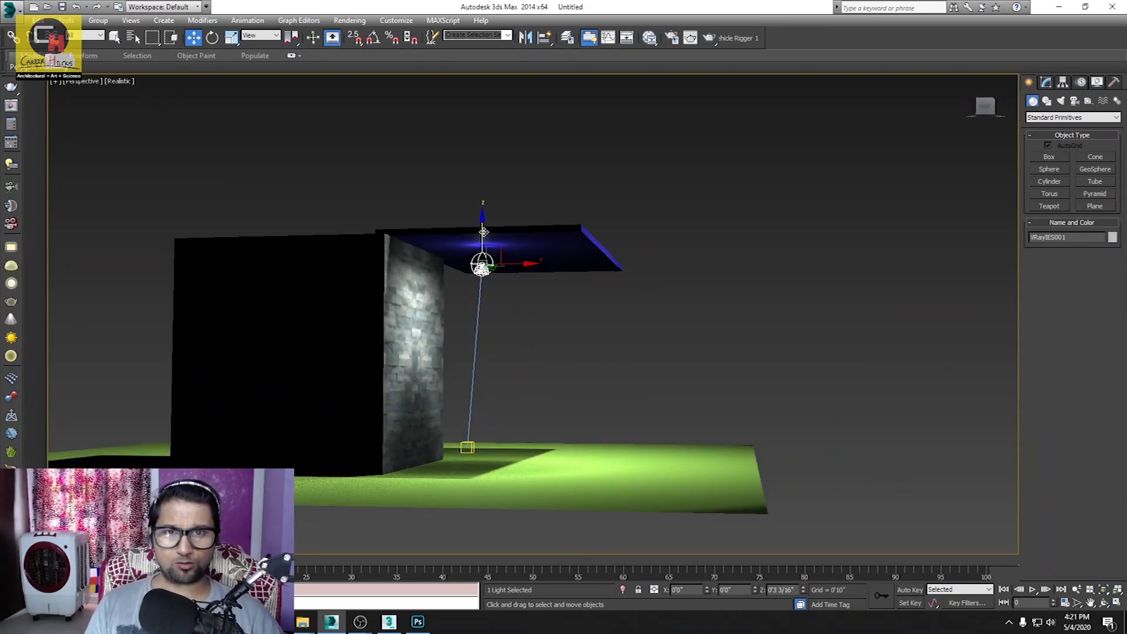
pyautogui.keyDown('alt'); pyautogui.moveTo(579, 378); pyautogui.dragTo(610, 376, button='middle'); pyautogui.keyUp('alt')
pyautogui.moveTo(481, 224); pyautogui.dragTo(481, 228)
pyautogui.moveTo(482, 228)
pyautogui.keyDown('alt'); pyautogui.mouseDown(button='middle')
pyautogui.moveTo(464, 379)
pyautogui.moveTo(284, 370)
pyautogui.moveTo(428, 368)
pyautogui.mouseUp(button='middle'); pyautogui.keyUp('alt')
pyautogui.click(358, 374)
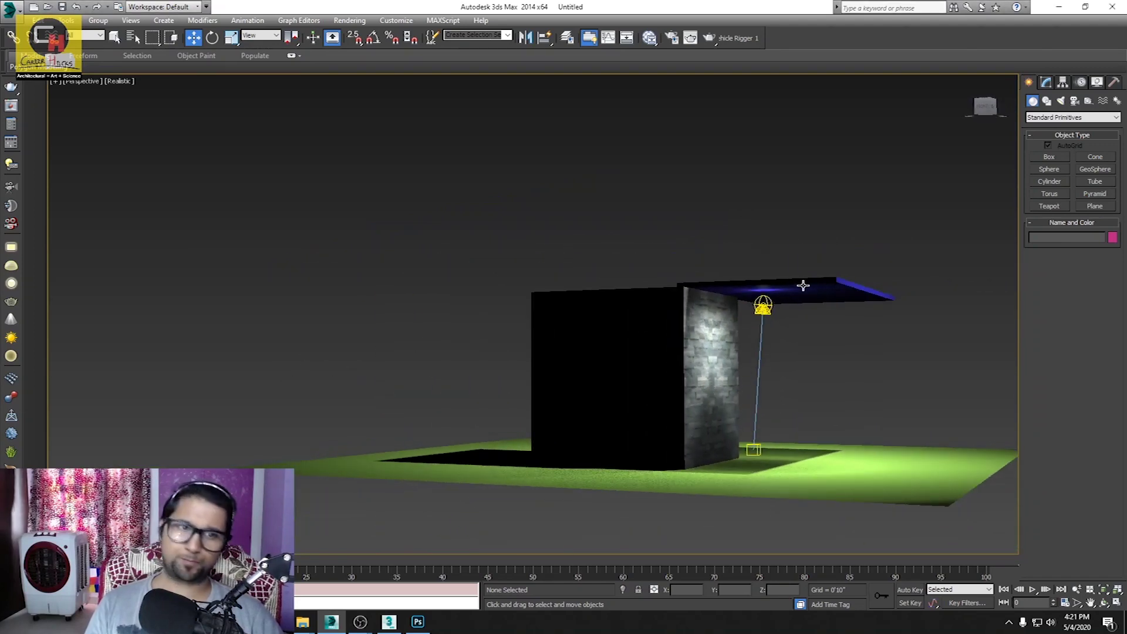
# Step: Frame the blue slab and inspect its underside against the stone wall
pyautogui.click(800, 286)
pyautogui.press('z')
pyautogui.click(684, 416)
pyautogui.moveTo(536, 458)
pyautogui.keyDown('alt'); pyautogui.mouseDown(button='middle')
pyautogui.moveTo(704, 272)
pyautogui.moveTo(753, 284)
pyautogui.mouseUp(button='middle'); pyautogui.keyUp('alt')
pyautogui.press('w')
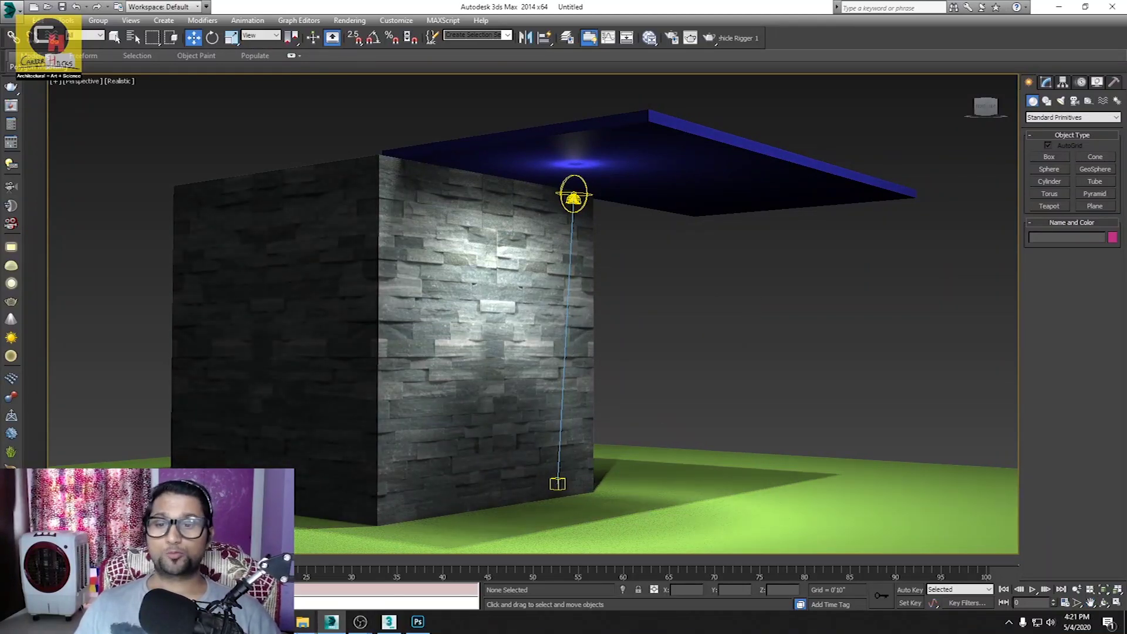
pyautogui.click(302, 622)
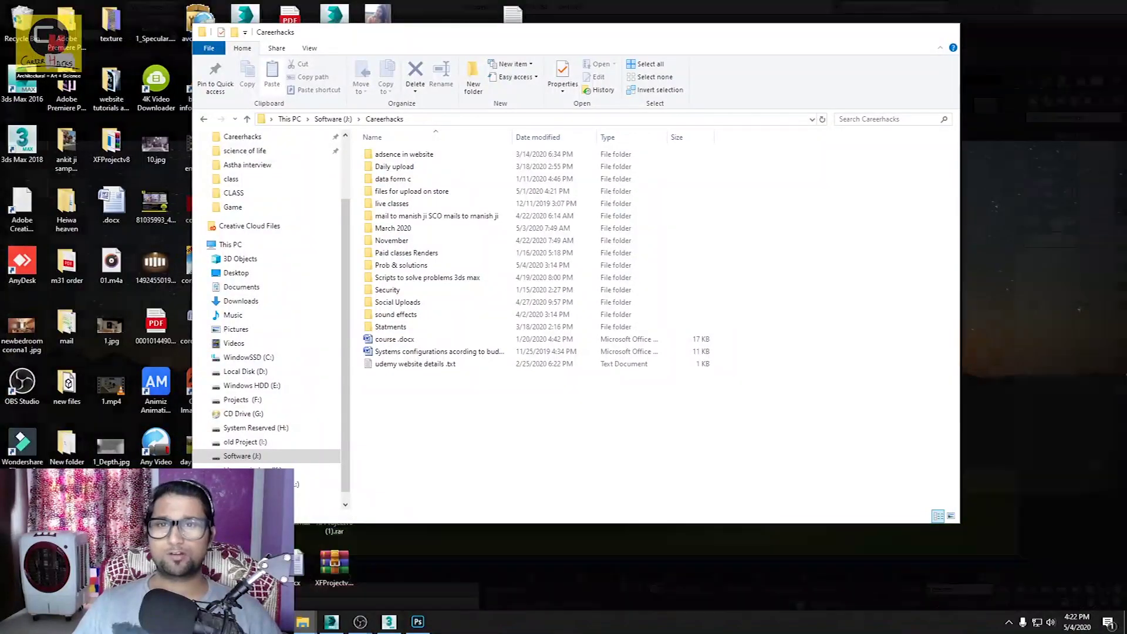
# Step: Push the Careerhacks folder window aside and show the Lockdown course offer image full screen in IrfanView
pyautogui.click(355, 575)
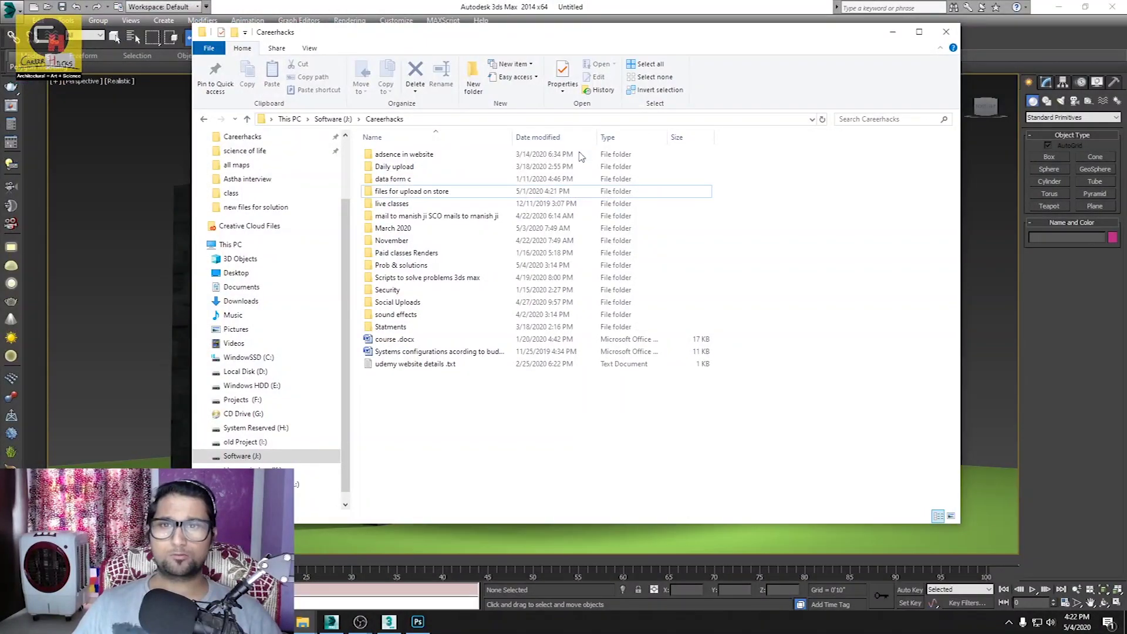
pyautogui.moveTo(581, 36); pyautogui.dragTo(0, 68)
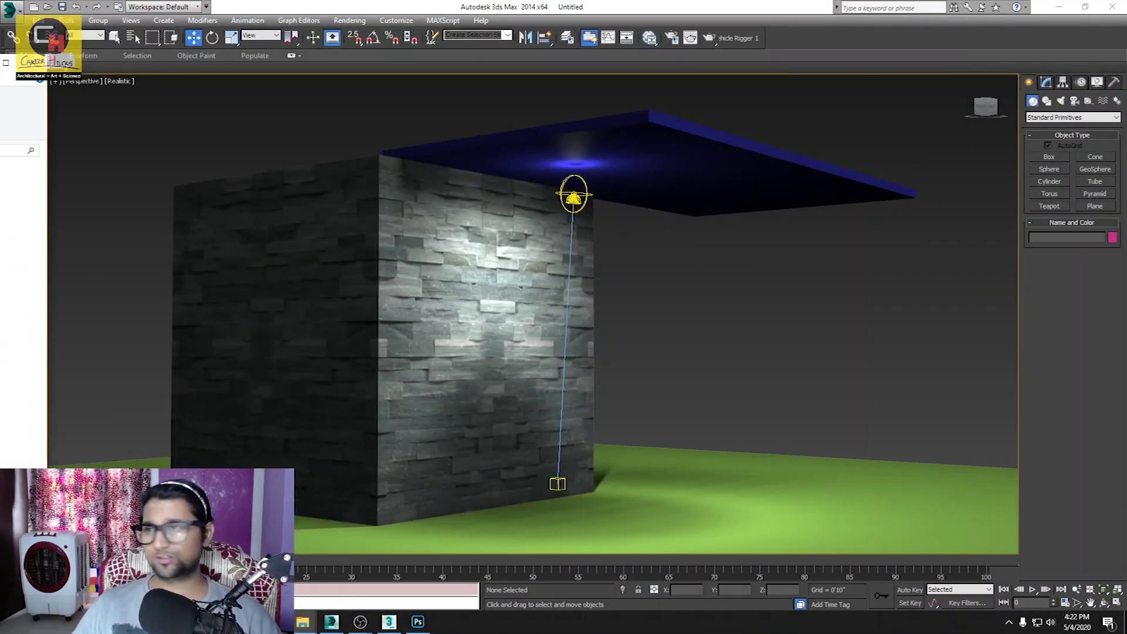
pyautogui.click(23, 235)
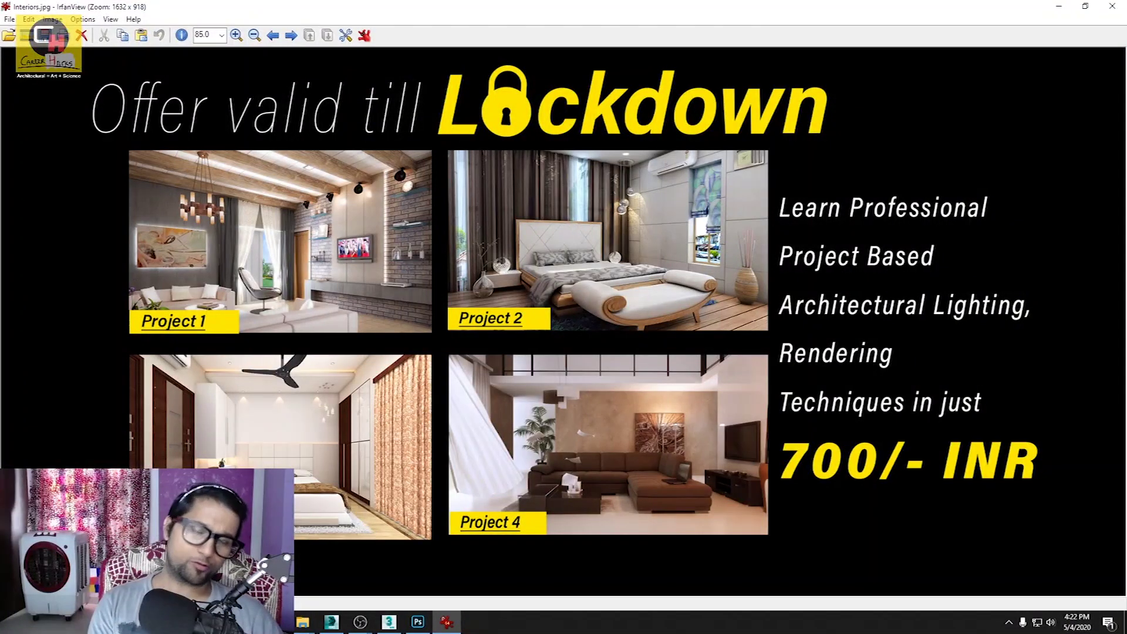
pyautogui.doubleClick(222, 365)
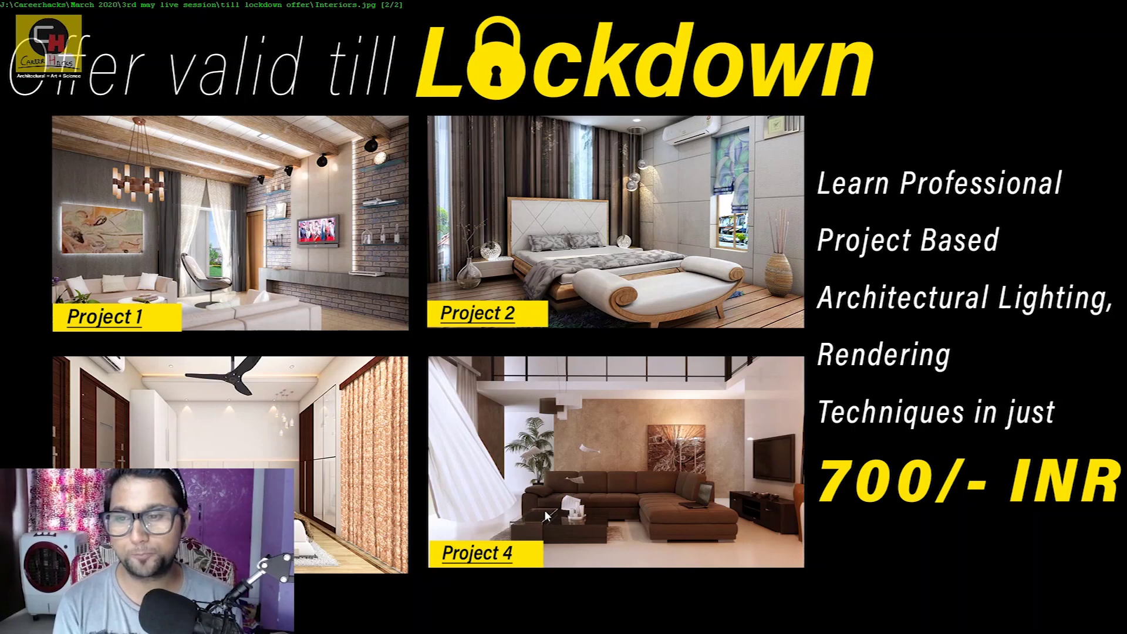
pyautogui.press('super')
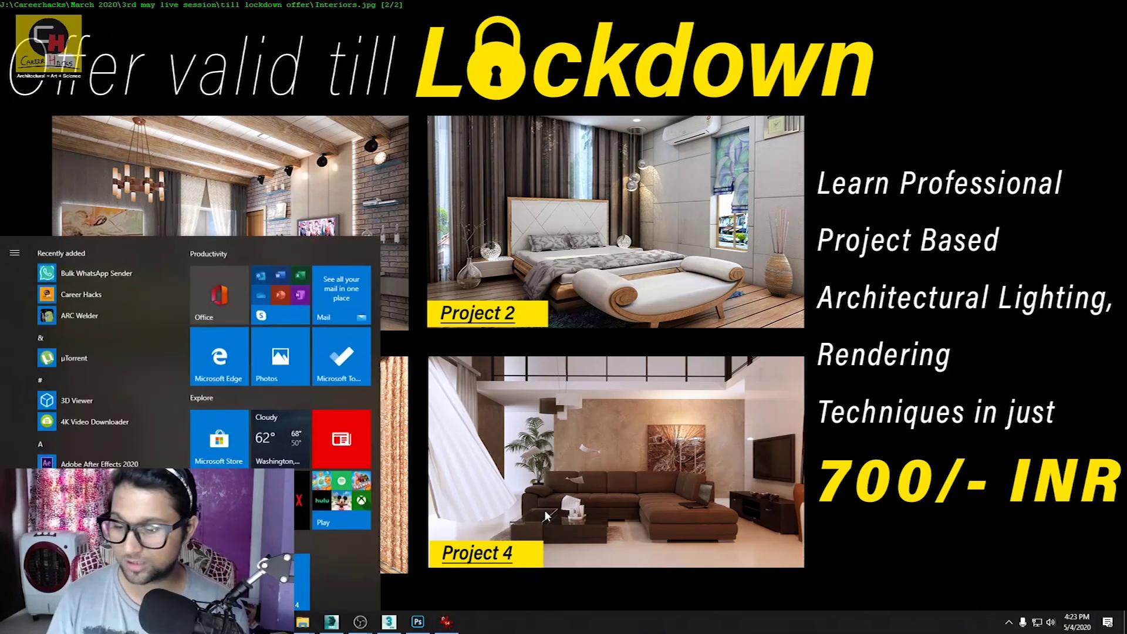
pyautogui.write('my')
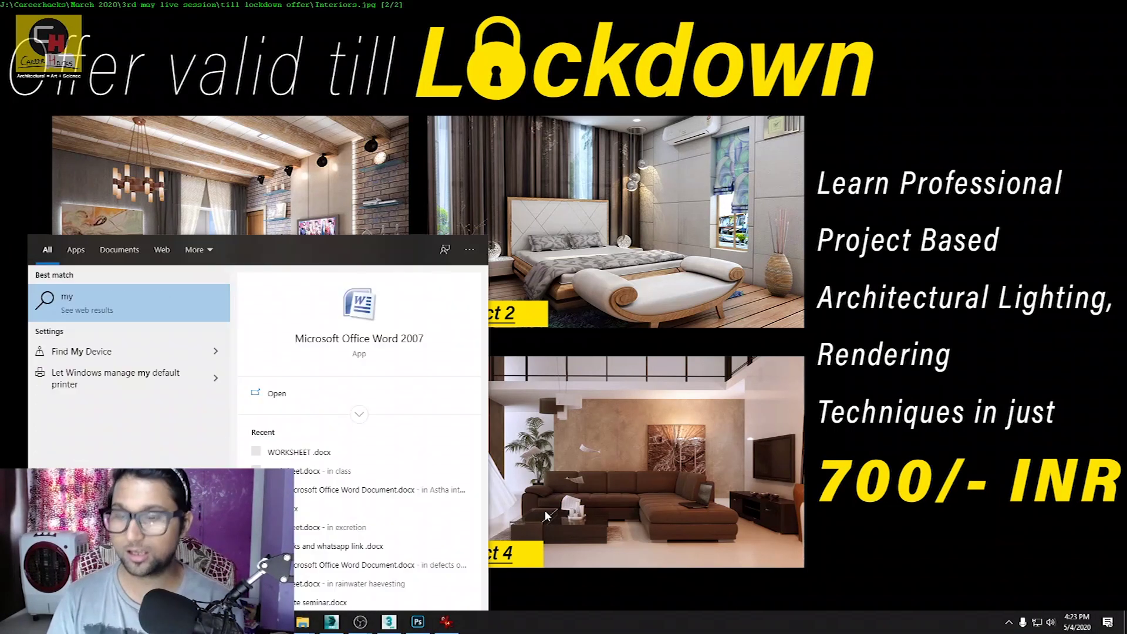
pyautogui.write(' pho')
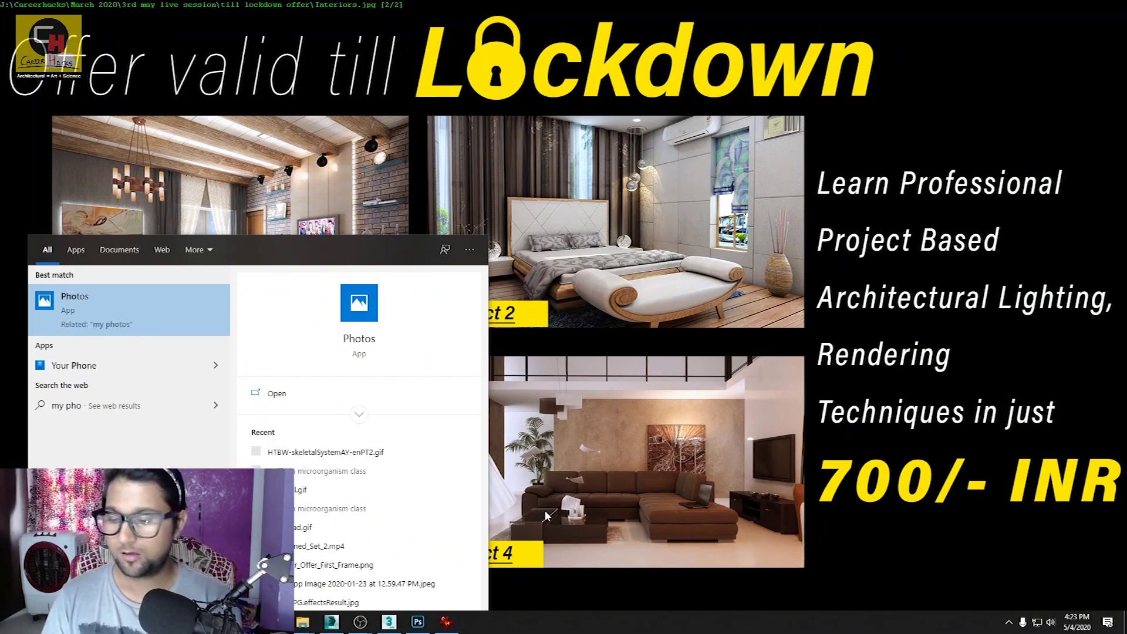
pyautogui.write('n')
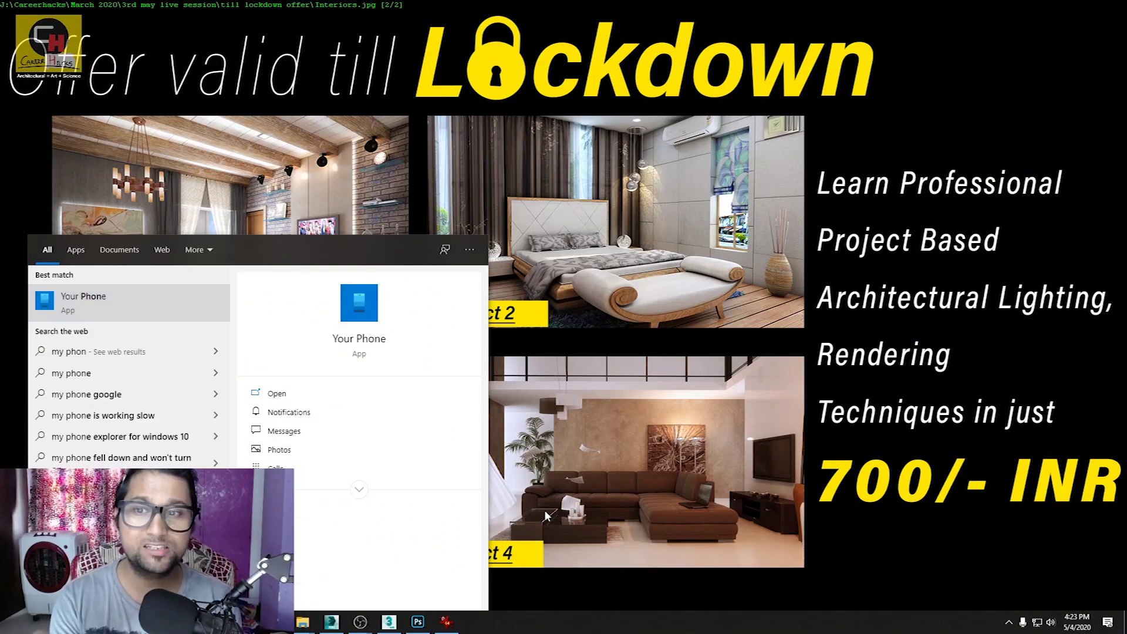
pyautogui.press('Return')
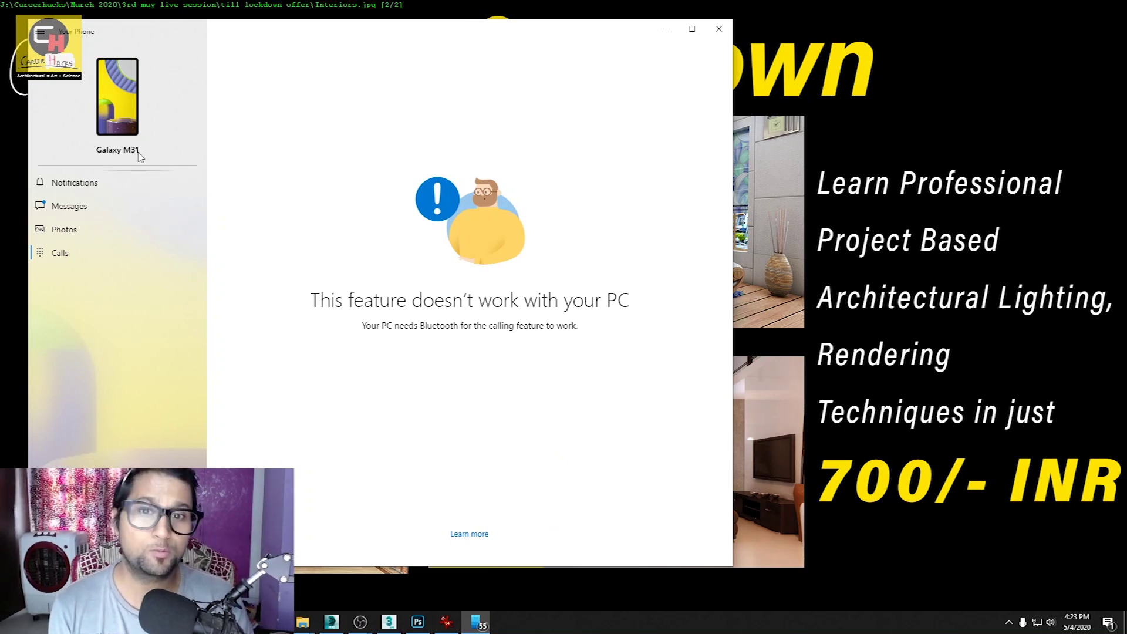
pyautogui.click(717, 30)
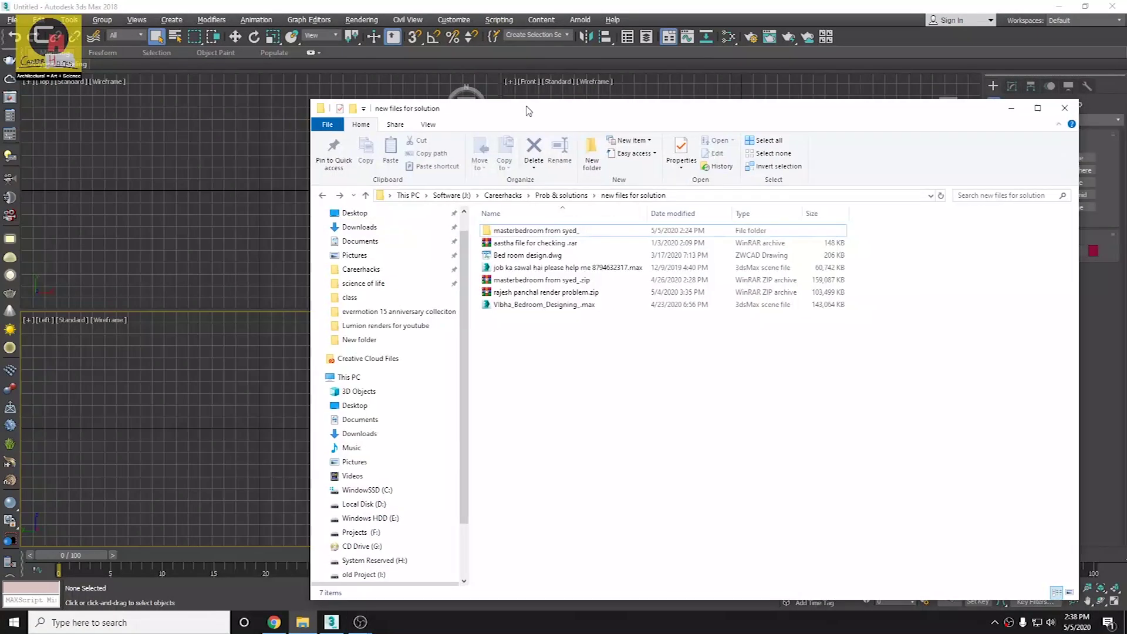
# Step: Extract the render-problem zip into its own folder
pyautogui.moveTo(528, 111); pyautogui.dragTo(499, 113)
pyautogui.rightClick(499, 293)
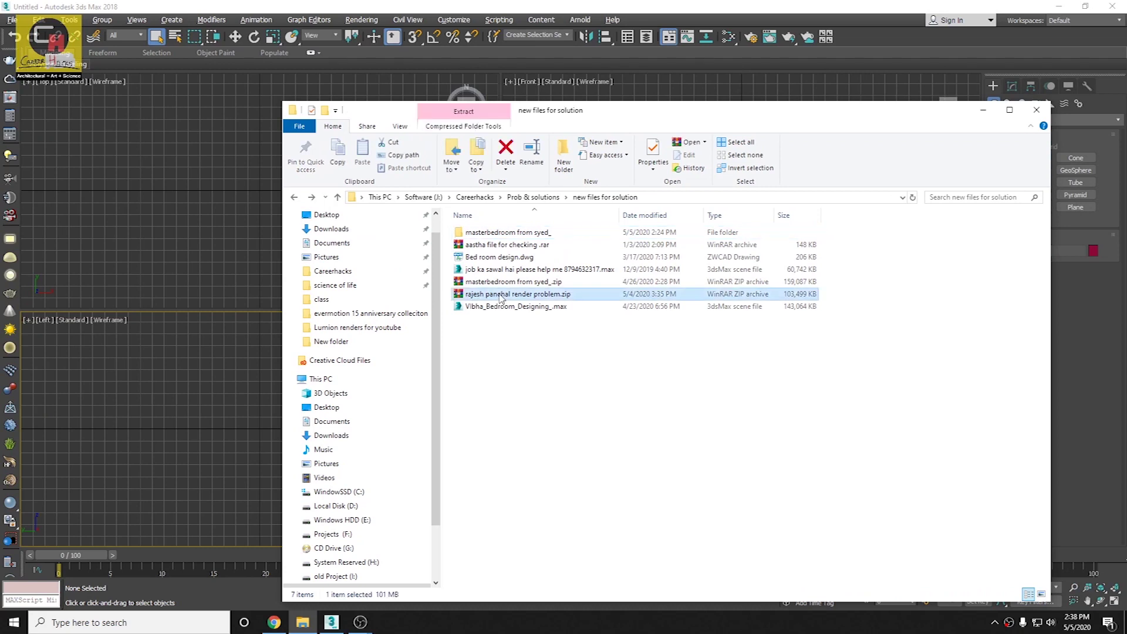
pyautogui.click(552, 355)
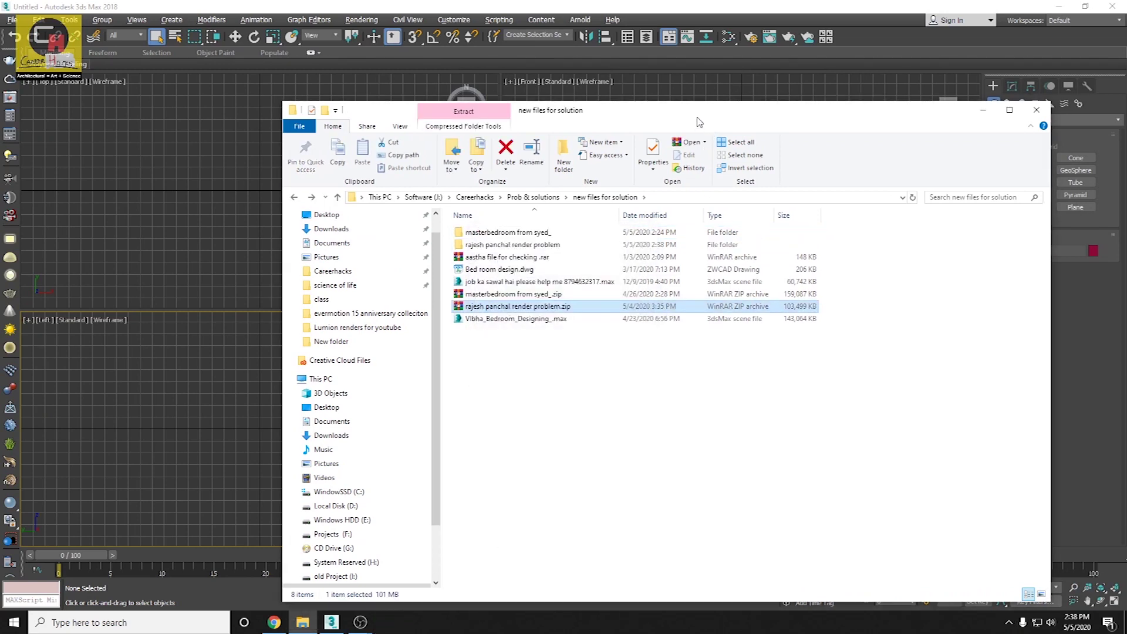
# Step: Load Test File.max into 3ds Max 2018 by dropping it on the Perspective viewport
pyautogui.click(983, 110)
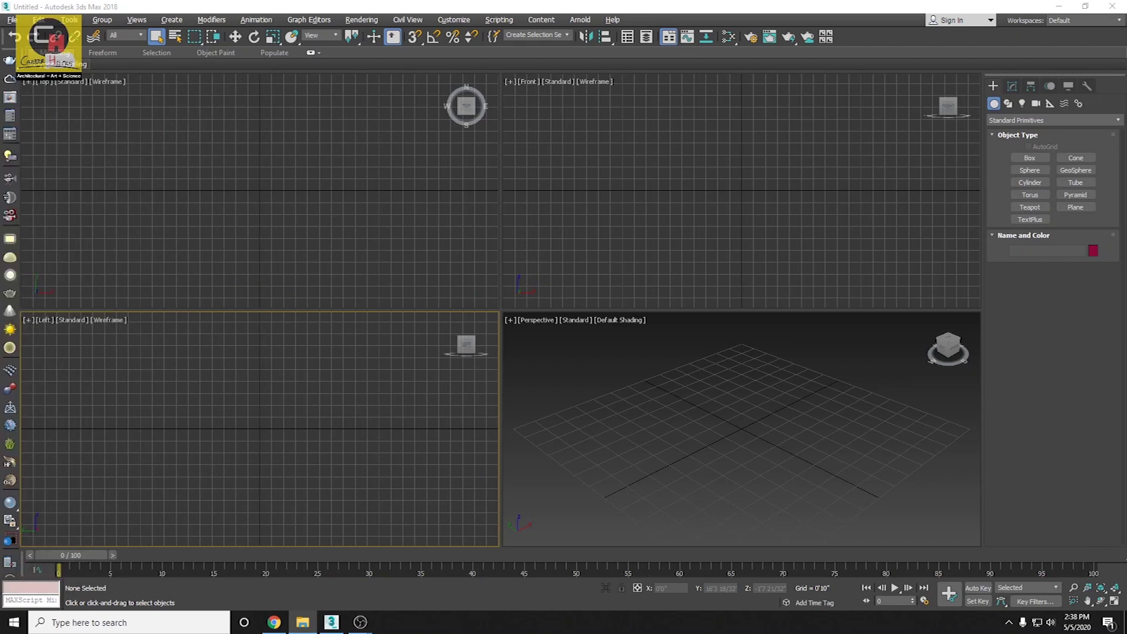
pyautogui.moveTo(462, 391); pyautogui.dragTo(699, 424)
pyautogui.click(710, 432)
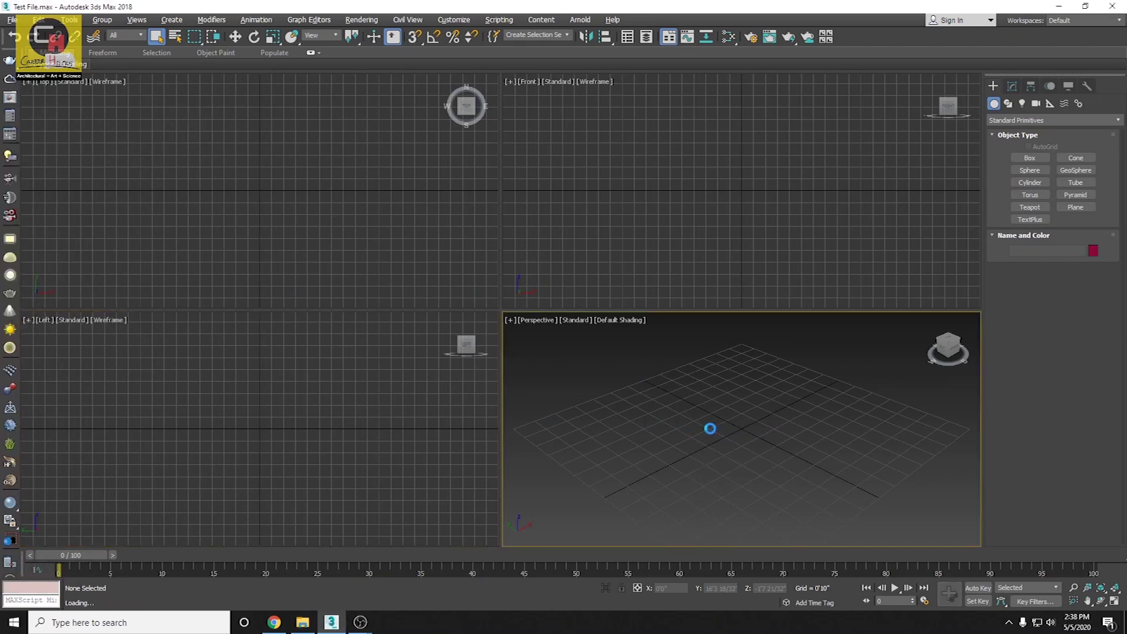
# Step: Dismiss the load warning and set the viewport to faceted shading at standard quality
pyautogui.click(611, 404)
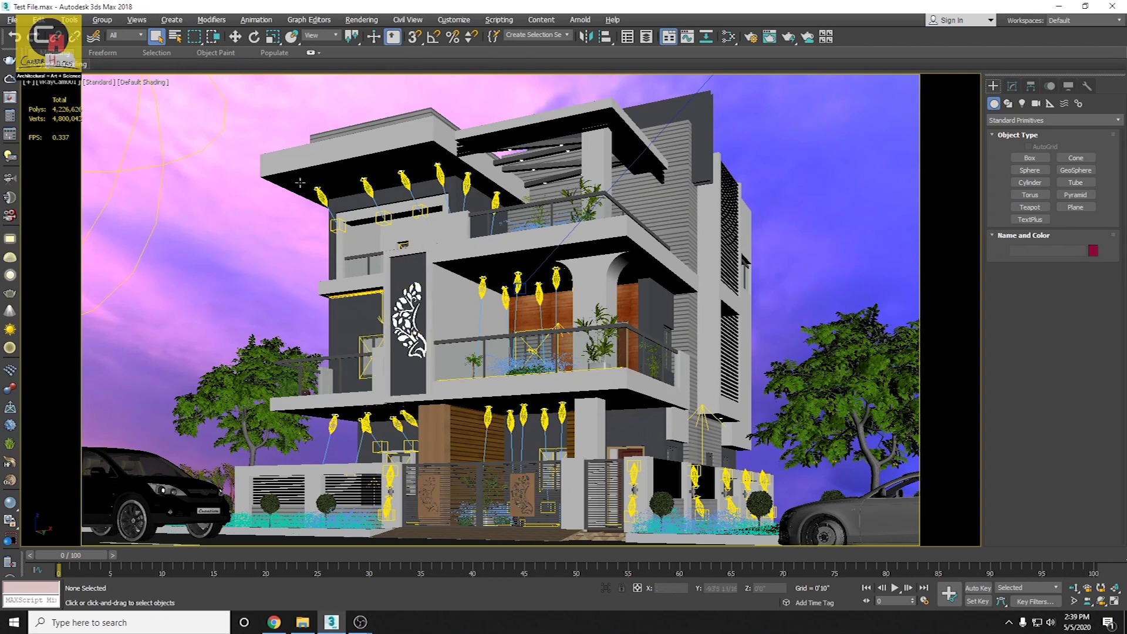
pyautogui.click(97, 83)
pyautogui.click(143, 83)
pyautogui.click(160, 106)
pyautogui.click(101, 83)
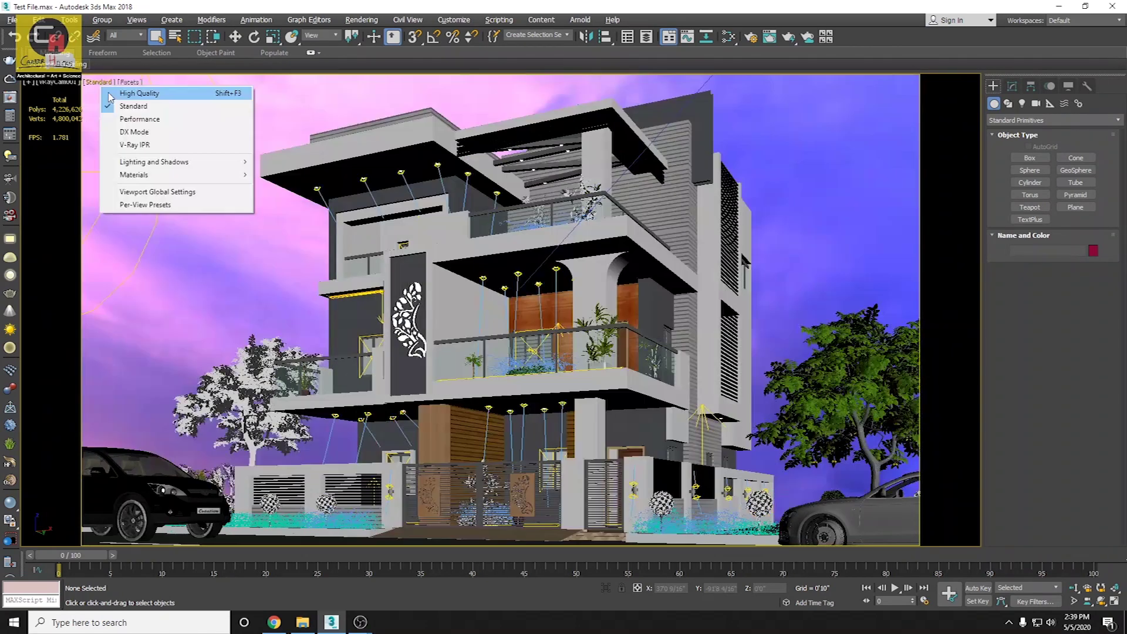
pyautogui.click(123, 109)
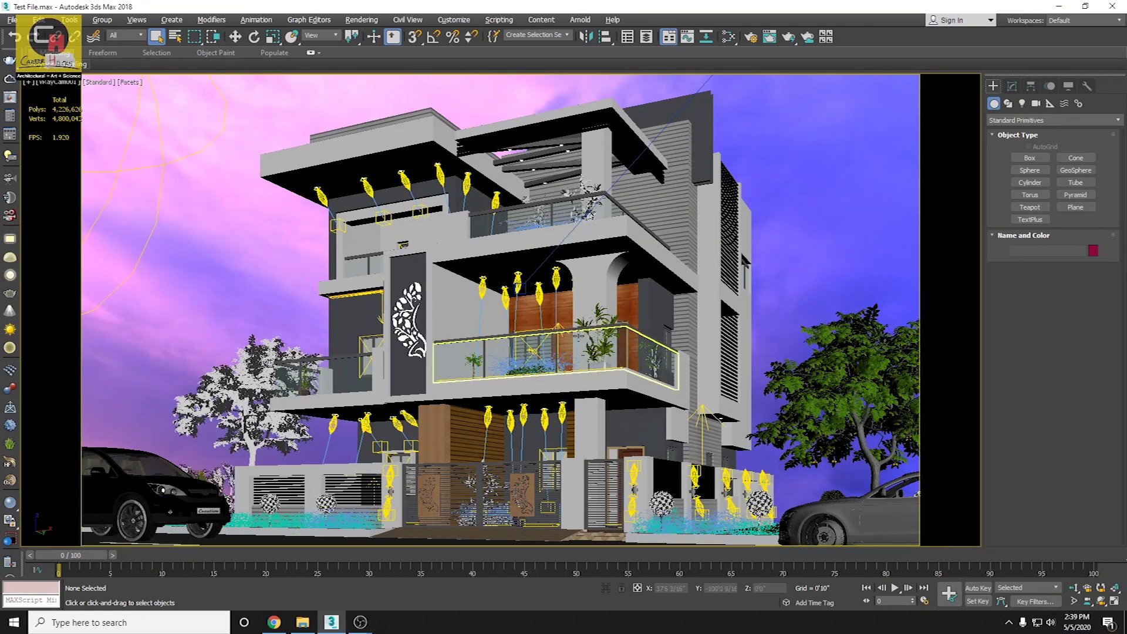
# Step: Orbit and zoom a free Perspective view around the house
pyautogui.press('p')
pyautogui.keyDown('alt'); pyautogui.moveTo(498, 359); pyautogui.dragTo(498, 367, button='middle'); pyautogui.keyUp('alt')
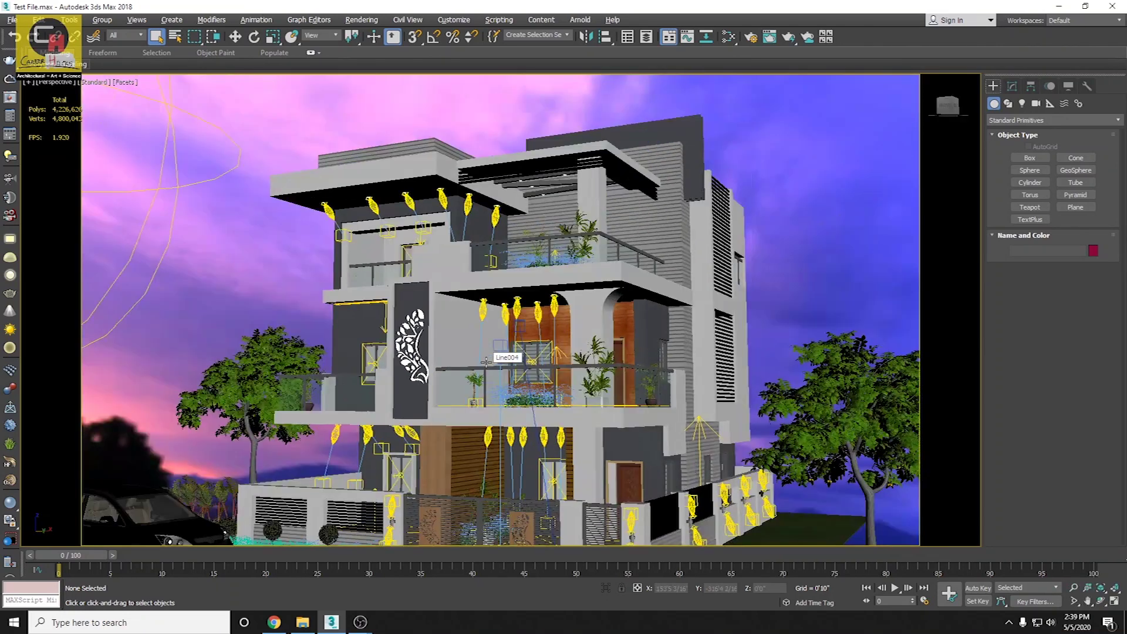
pyautogui.keyDown('alt'); pyautogui.moveTo(573, 329); pyautogui.dragTo(602, 341, button='middle'); pyautogui.keyUp('alt')
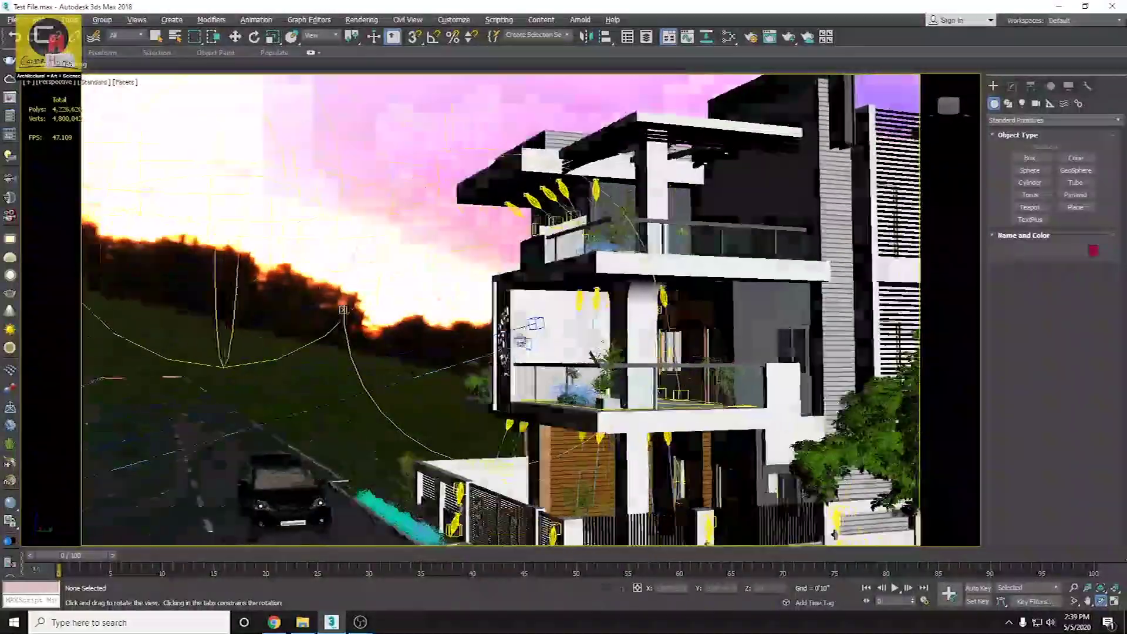
pyautogui.scroll(-3, 560, 378)
pyautogui.scroll(-3, 559, 378)
pyautogui.moveTo(552, 376)
pyautogui.keyDown('alt'); pyautogui.mouseDown(button='middle')
pyautogui.moveTo(428, 307)
pyautogui.moveTo(403, 329)
pyautogui.moveTo(528, 334)
pyautogui.moveTo(487, 323)
pyautogui.mouseUp(button='middle'); pyautogui.keyUp('alt')
pyautogui.moveTo(487, 323)
pyautogui.mouseDown()
pyautogui.moveTo(341, 337)
pyautogui.moveTo(591, 345)
pyautogui.moveTo(561, 362)
pyautogui.moveTo(552, 353)
pyautogui.mouseUp()
# Step: Switch to the VRayCam001 camera view and open Render Setup (F10)
pyautogui.press('Escape')
pyautogui.press('c')
pyautogui.click(534, 234)
pyautogui.doubleClick(534, 234)
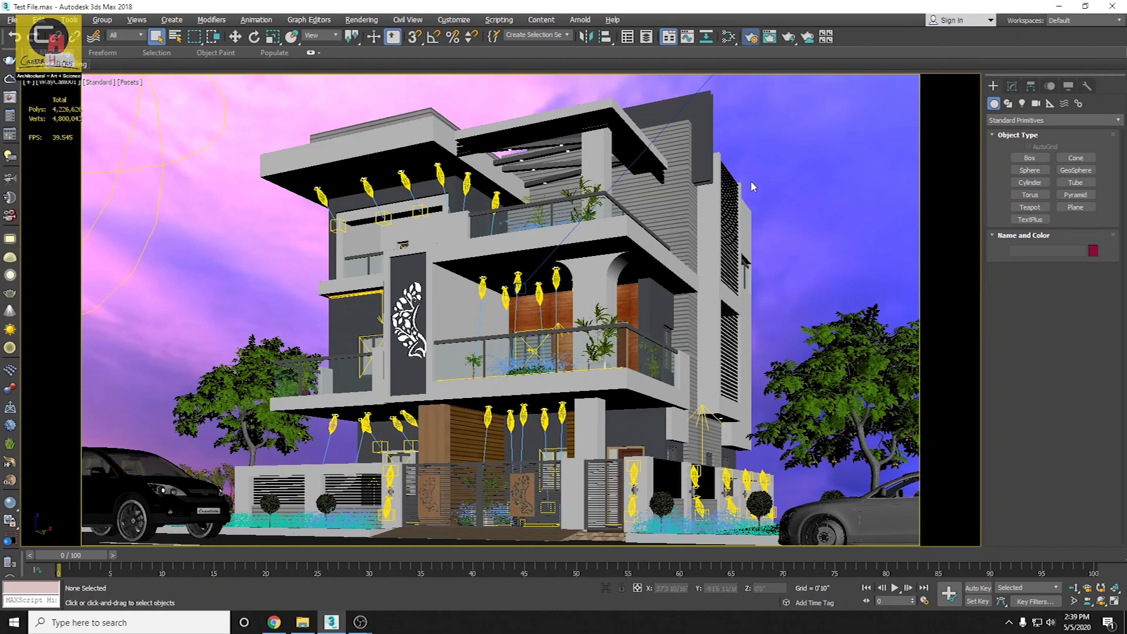
pyautogui.press('F10')
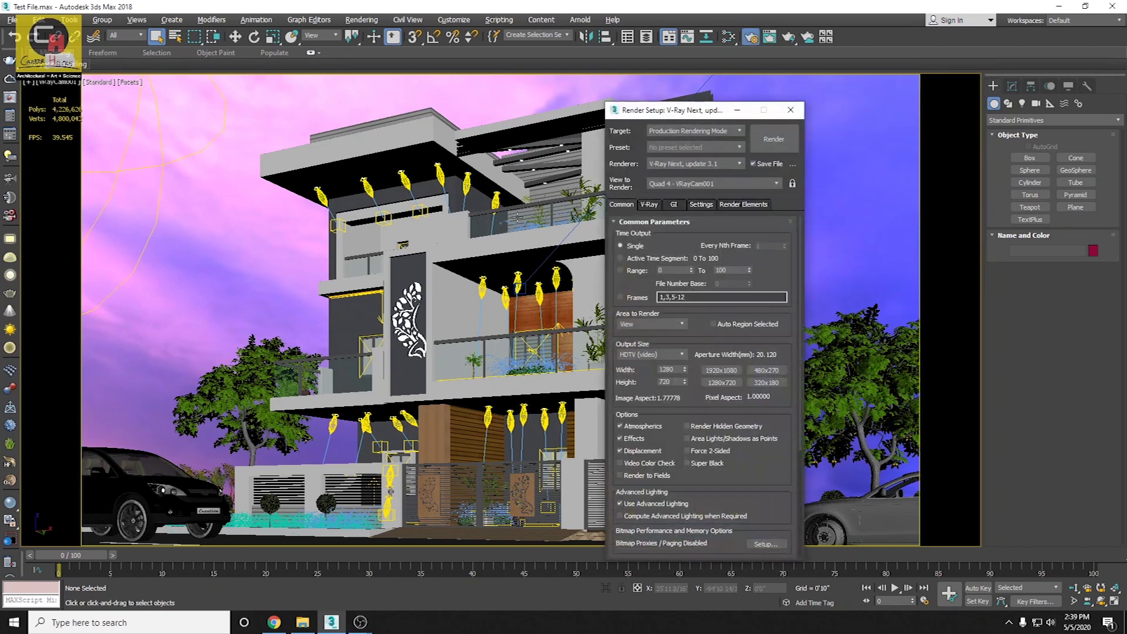
# Step: Launch a test render of the VRayCam001 view from Render Setup
pyautogui.moveTo(686, 113); pyautogui.dragTo(876, 140)
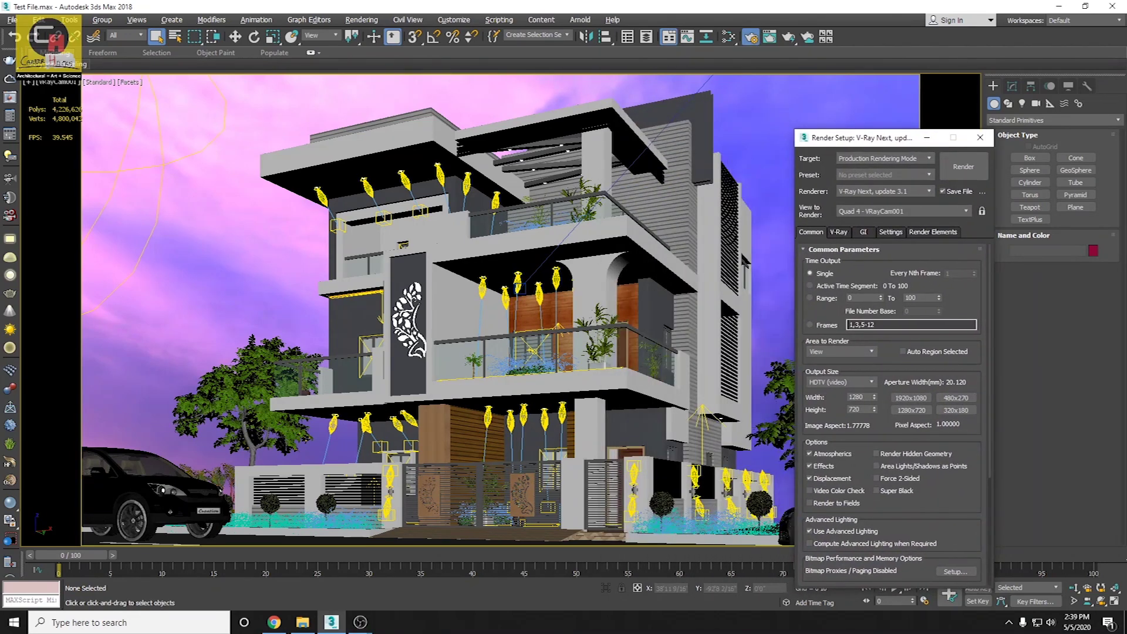
pyautogui.click(10, 97)
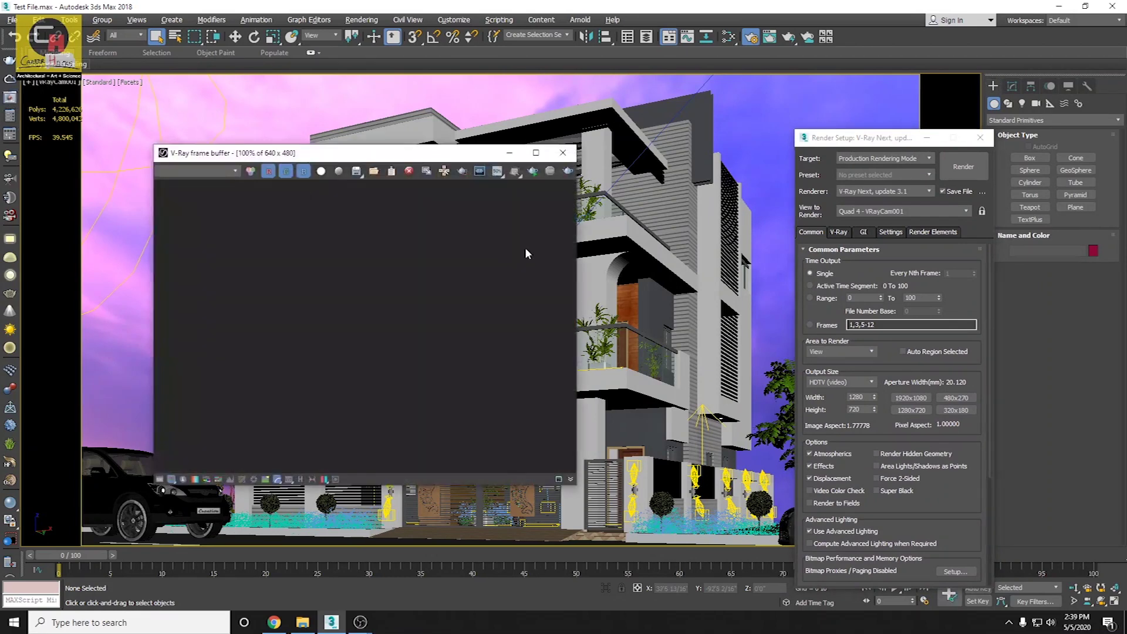
pyautogui.moveTo(340, 153); pyautogui.dragTo(369, 154)
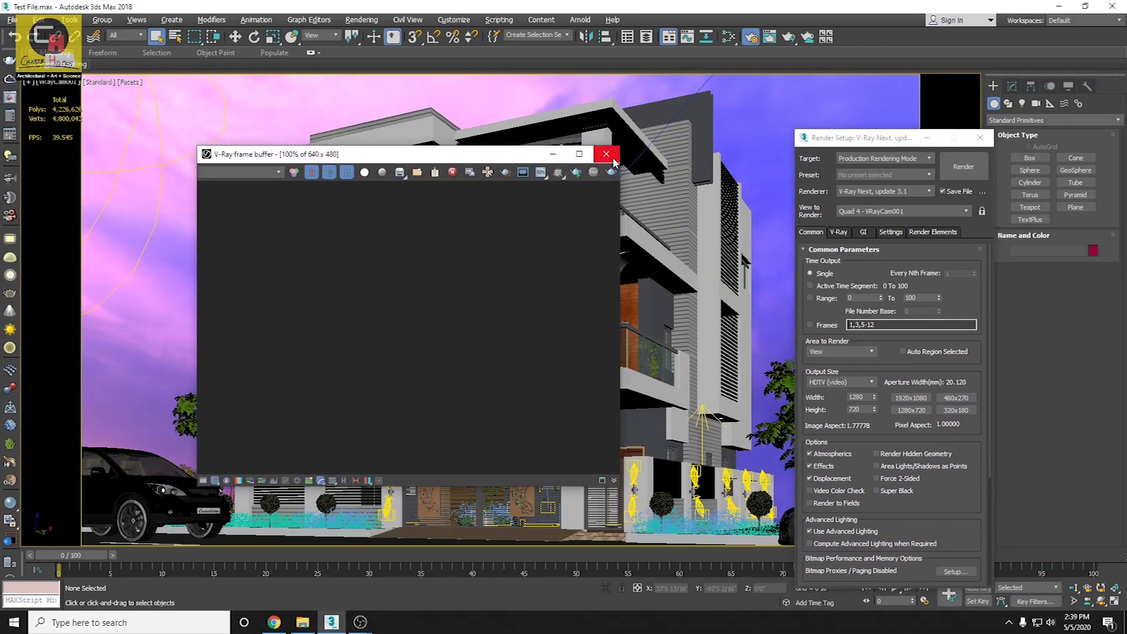
pyautogui.click(591, 153)
pyautogui.moveTo(939, 137); pyautogui.dragTo(930, 104)
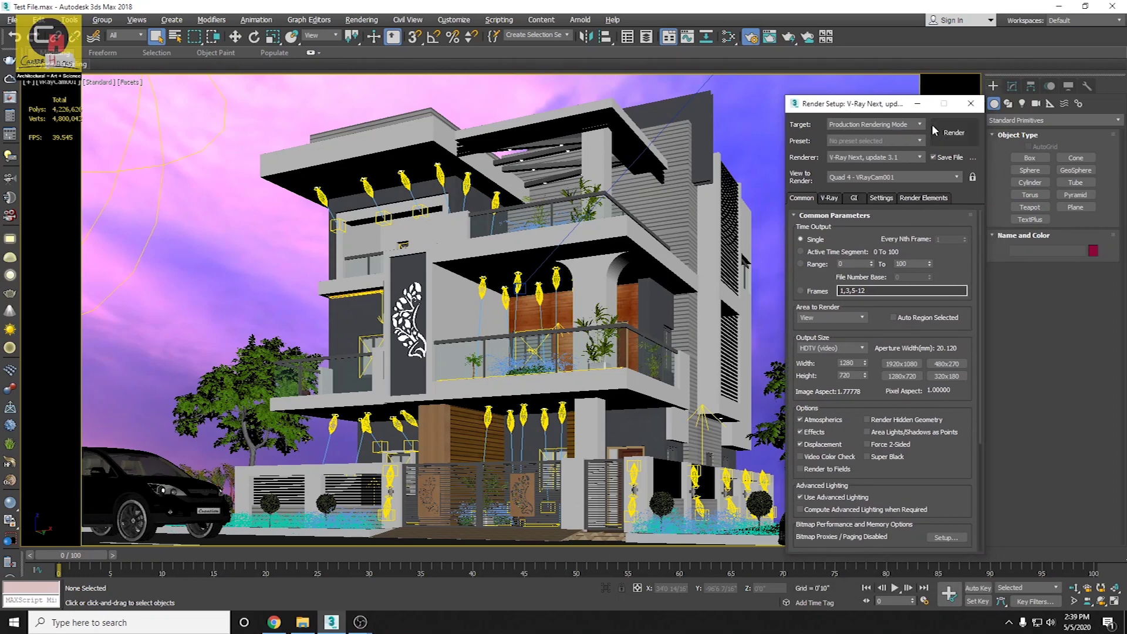
pyautogui.click(950, 144)
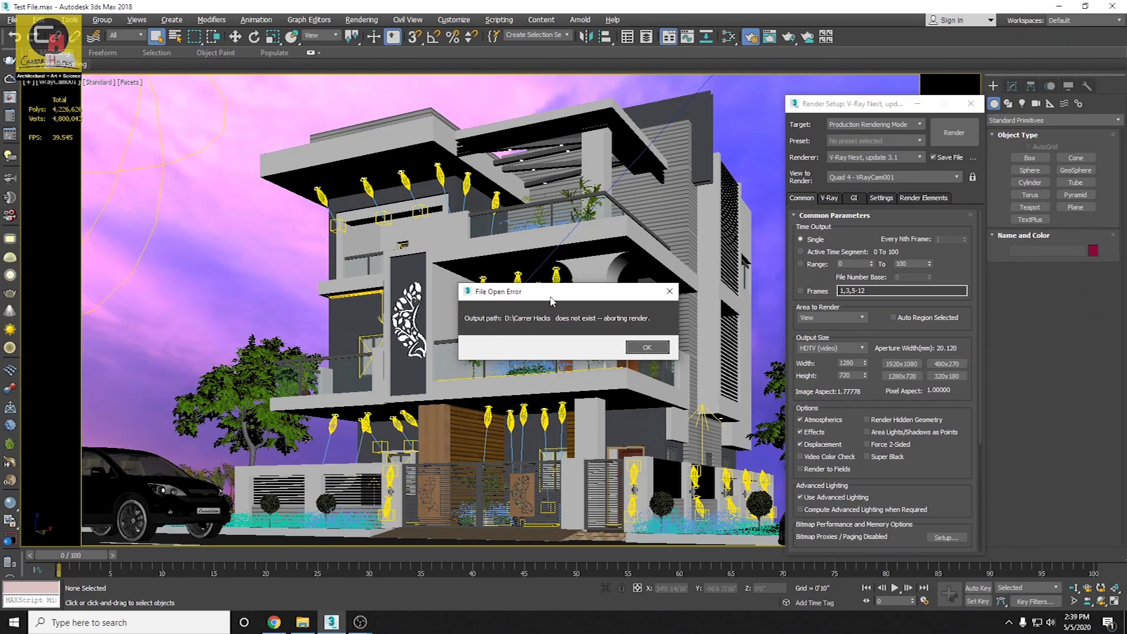
# Step: Acknowledge the missing D:\Carrer Hacks output path error and uncheck Save File under Render Output
pyautogui.moveTo(550, 296); pyautogui.dragTo(568, 276)
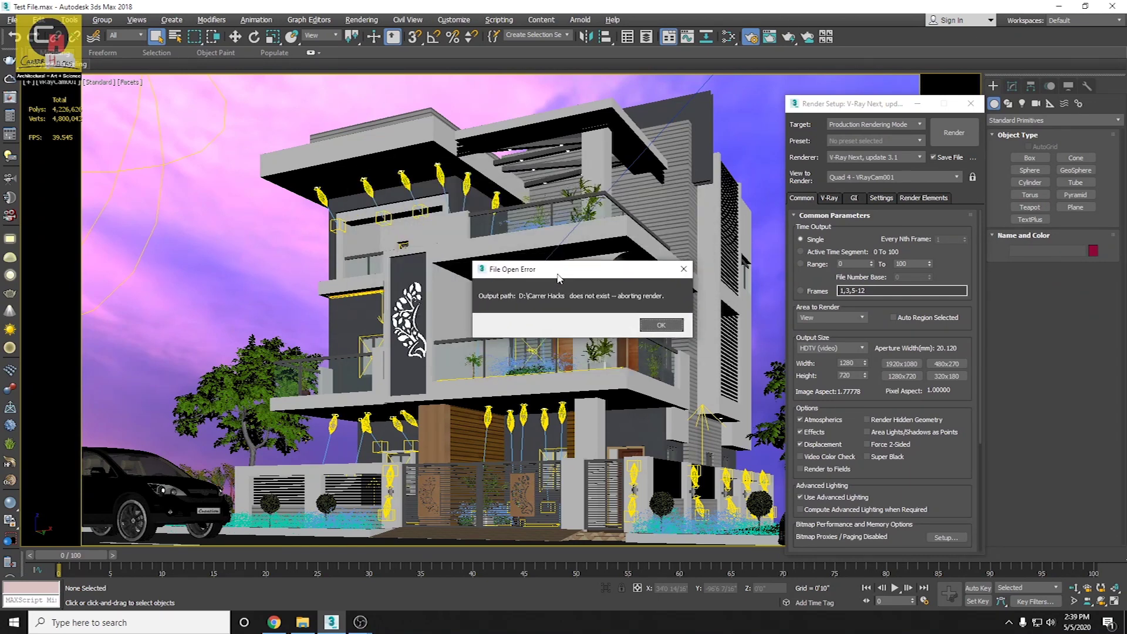
pyautogui.moveTo(568, 276); pyautogui.dragTo(504, 279)
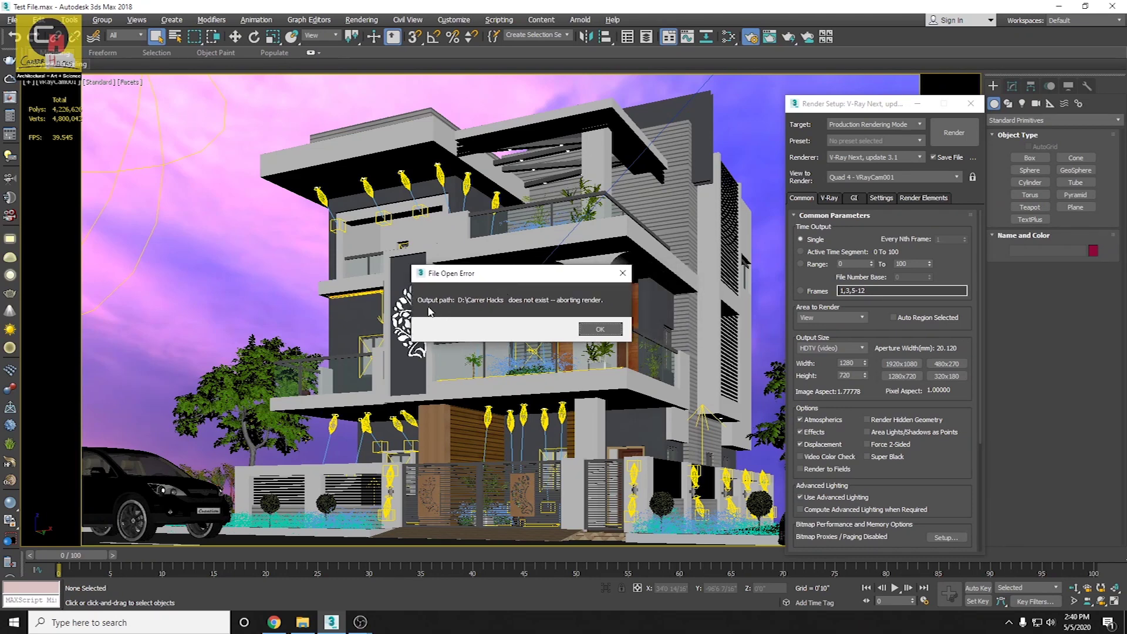
pyautogui.click(604, 331)
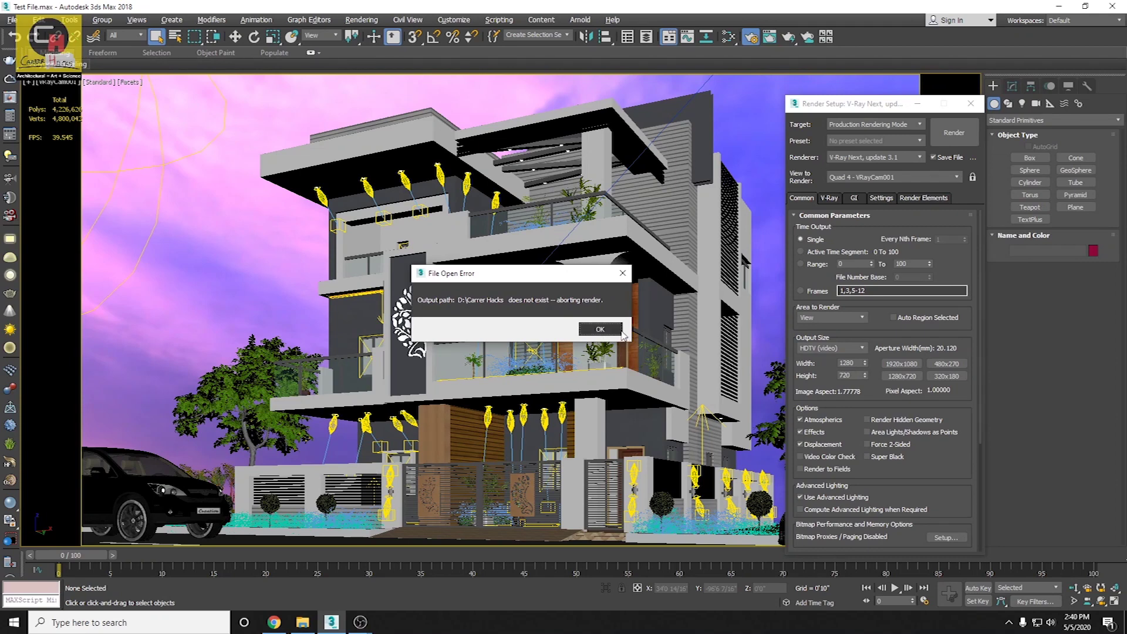
pyautogui.scroll(-5, 818, 452)
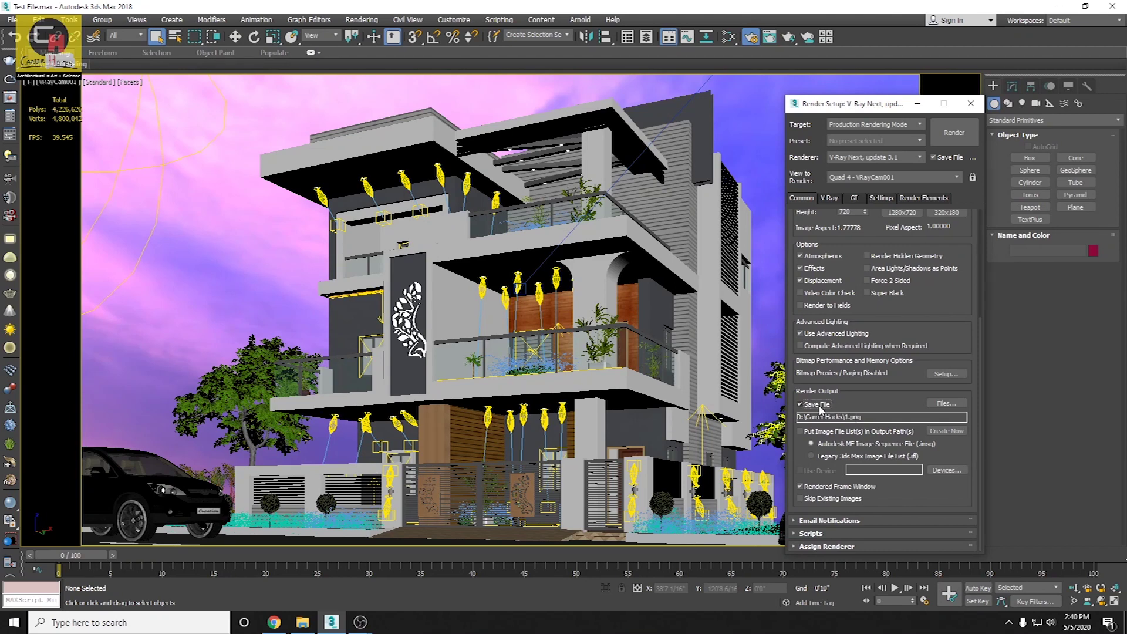
pyautogui.click(800, 403)
# Step: Render the VRayCam001 view and retry when writing 1_VRayExtraTex.png fails
pyautogui.click(951, 132)
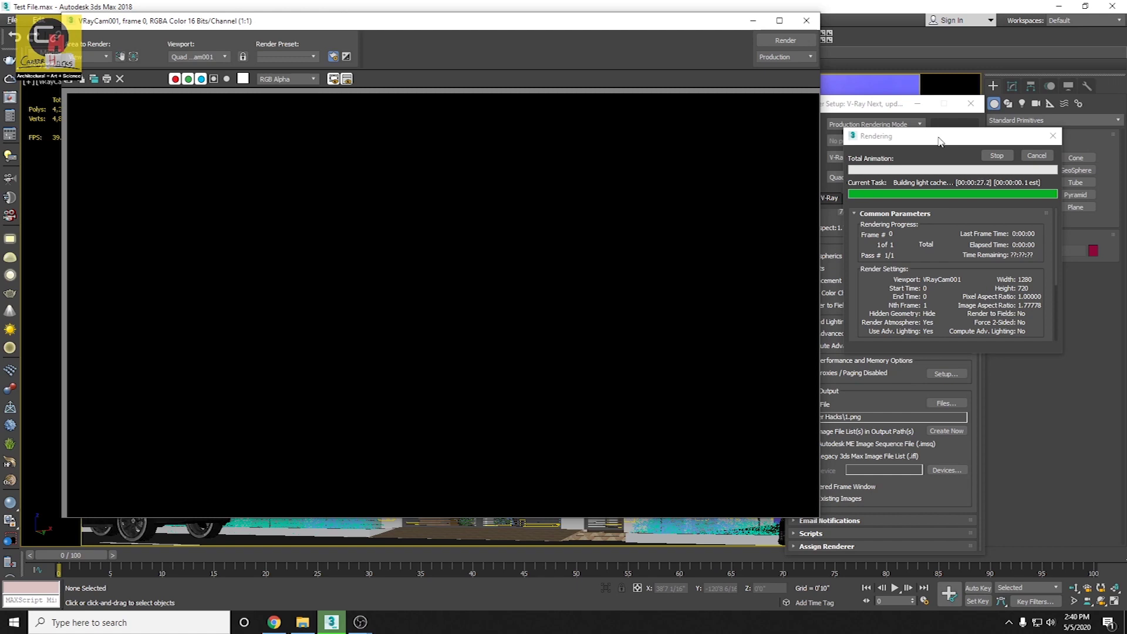
pyautogui.moveTo(386, 148); pyautogui.dragTo(405, 77)
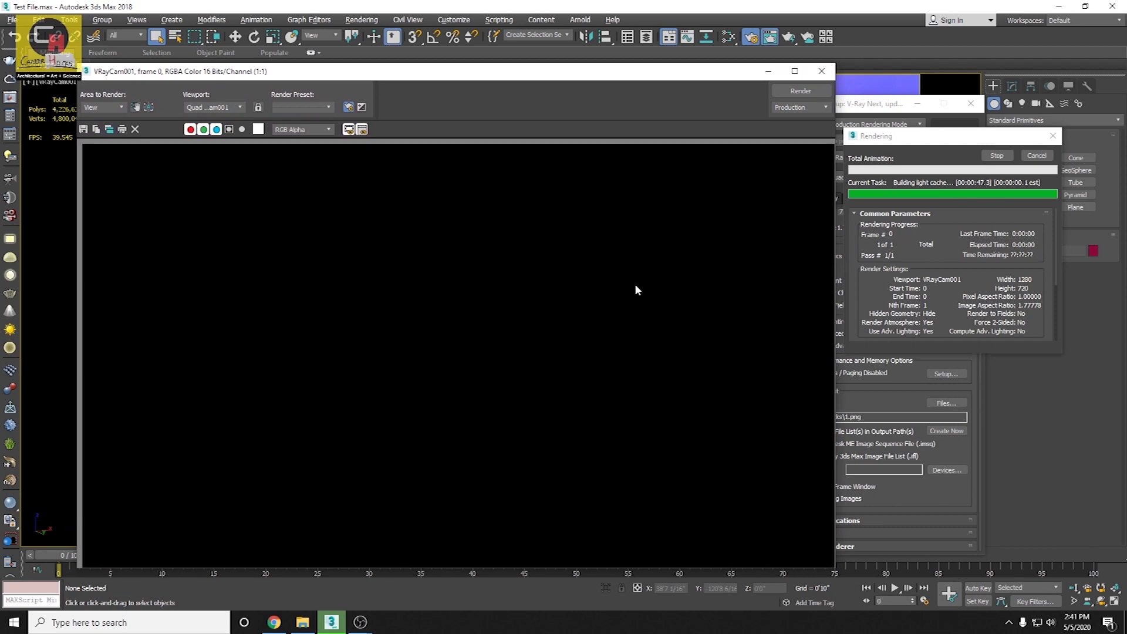
pyautogui.moveTo(418, 81)
pyautogui.mouseDown()
pyautogui.moveTo(390, 91)
pyautogui.moveTo(387, 78)
pyautogui.mouseUp()
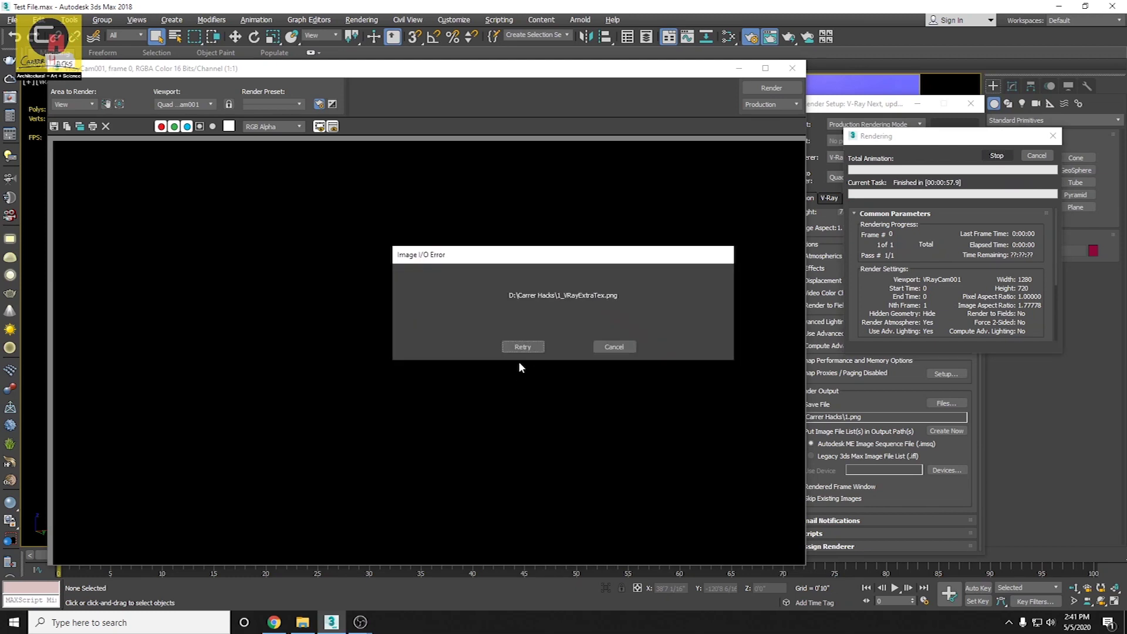
pyautogui.click(523, 347)
# Step: Clear the file-writing errors and uncheck Elements Active on the Render Elements tab
pyautogui.click(614, 347)
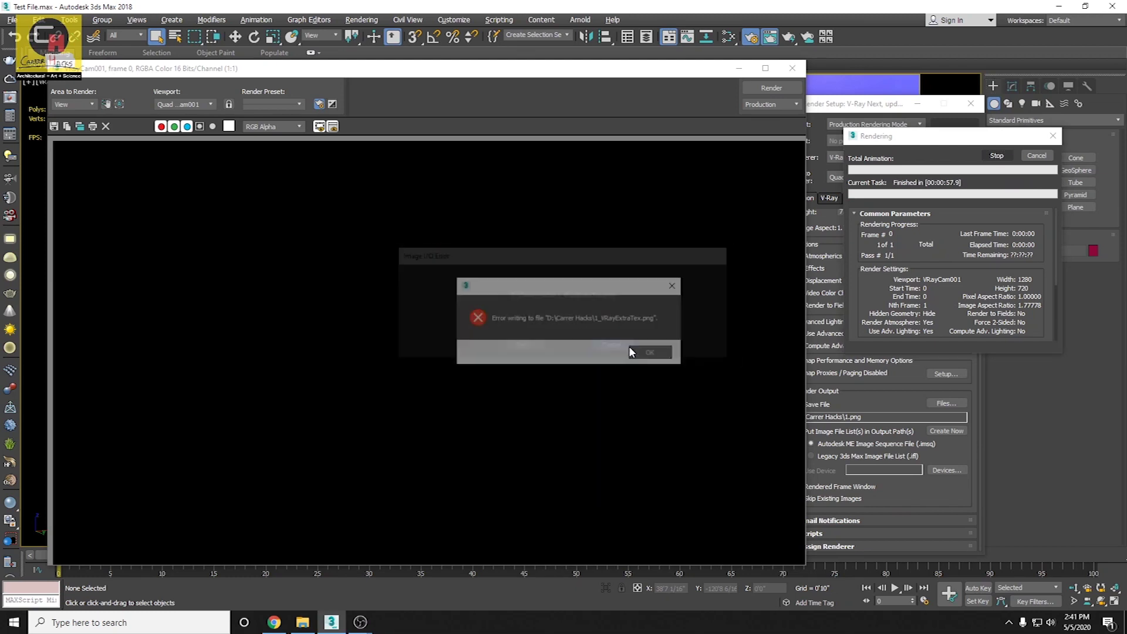
pyautogui.click(652, 353)
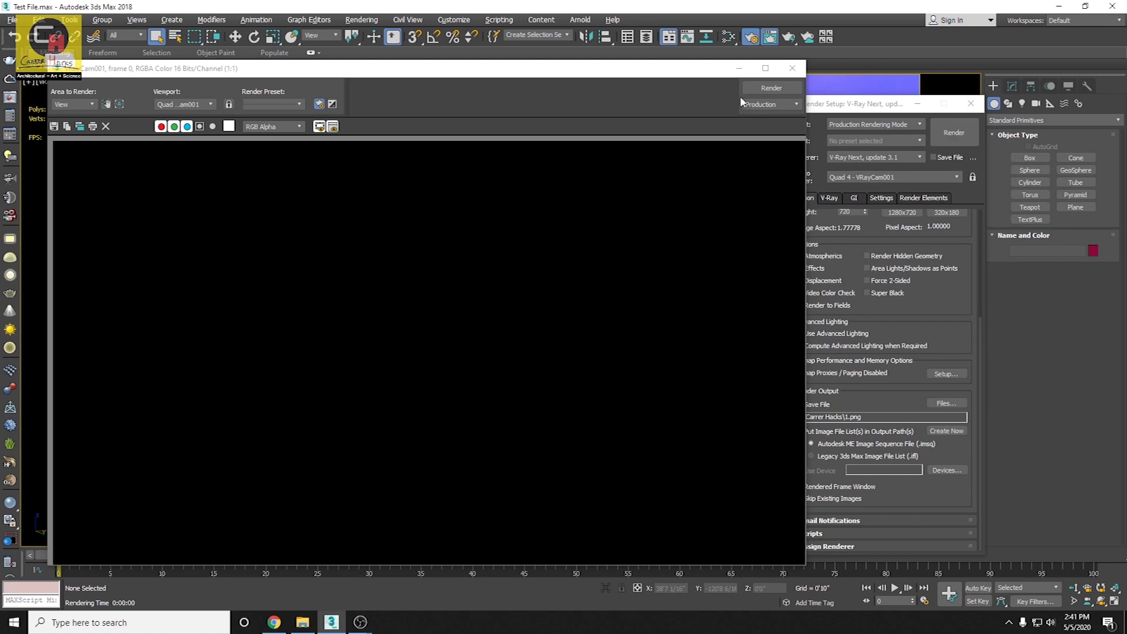
pyautogui.click(659, 72)
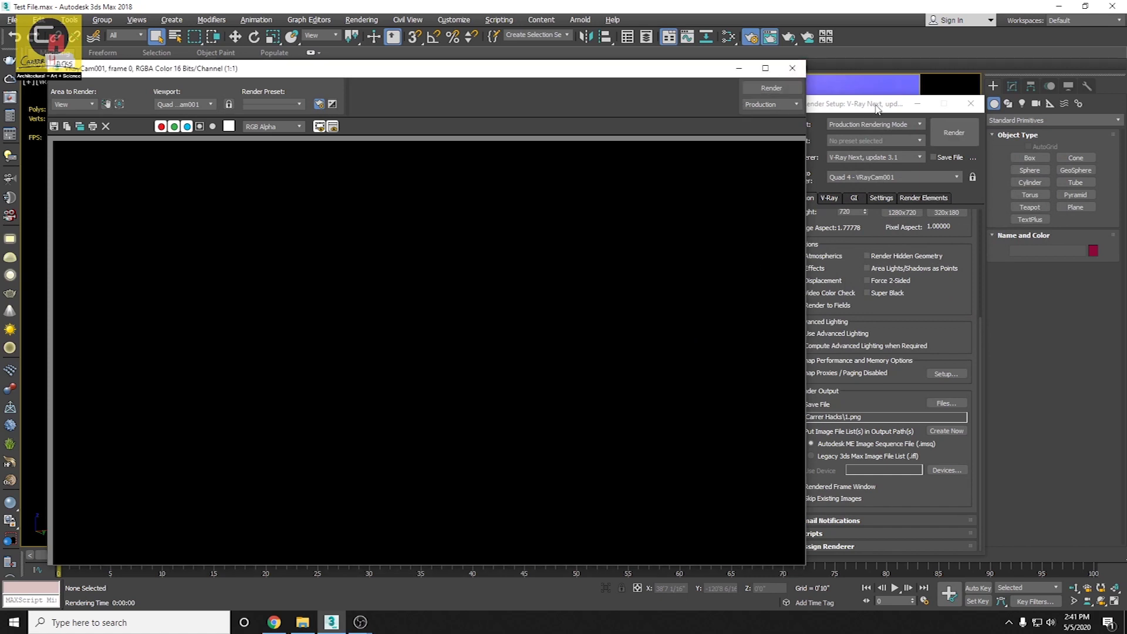
pyautogui.moveTo(876, 110); pyautogui.dragTo(838, 103)
pyautogui.click(894, 194)
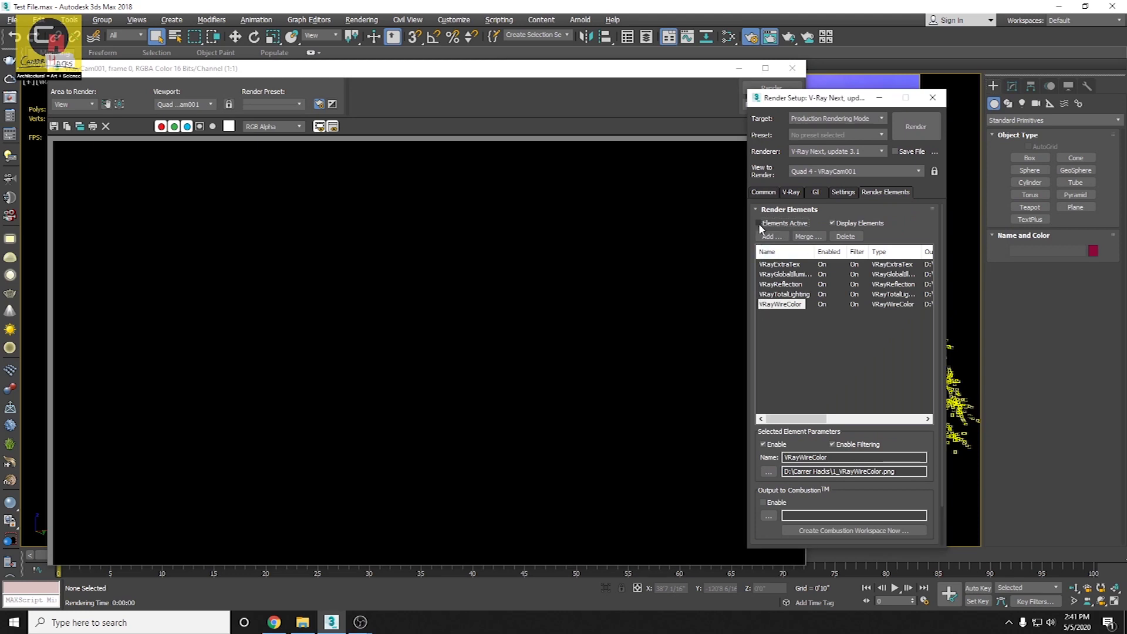
pyautogui.click(802, 347)
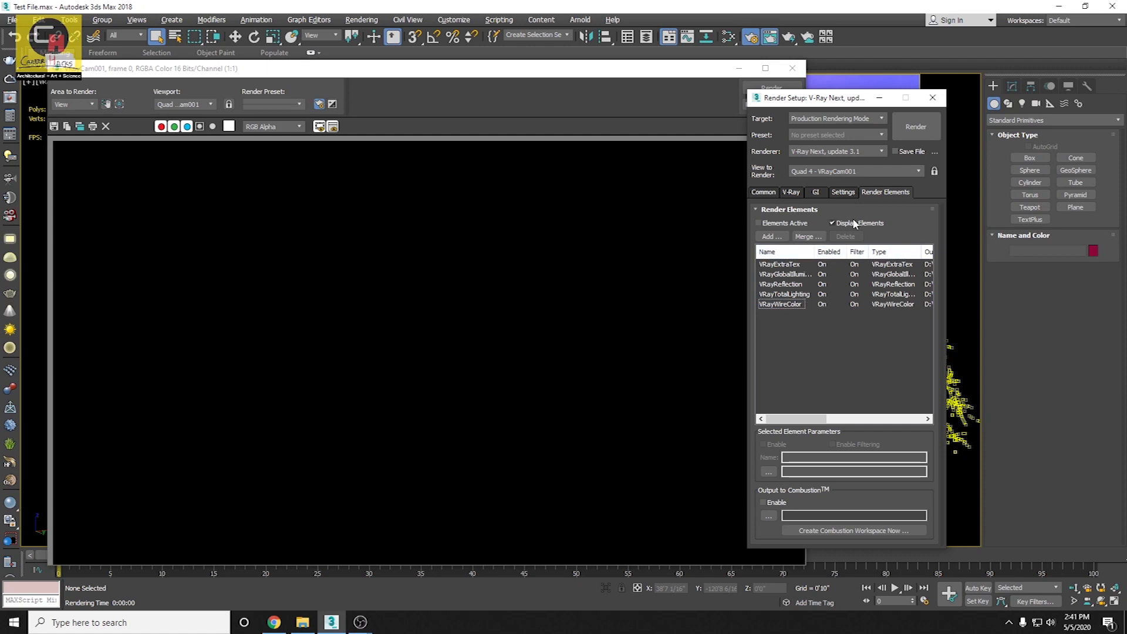
pyautogui.click(776, 192)
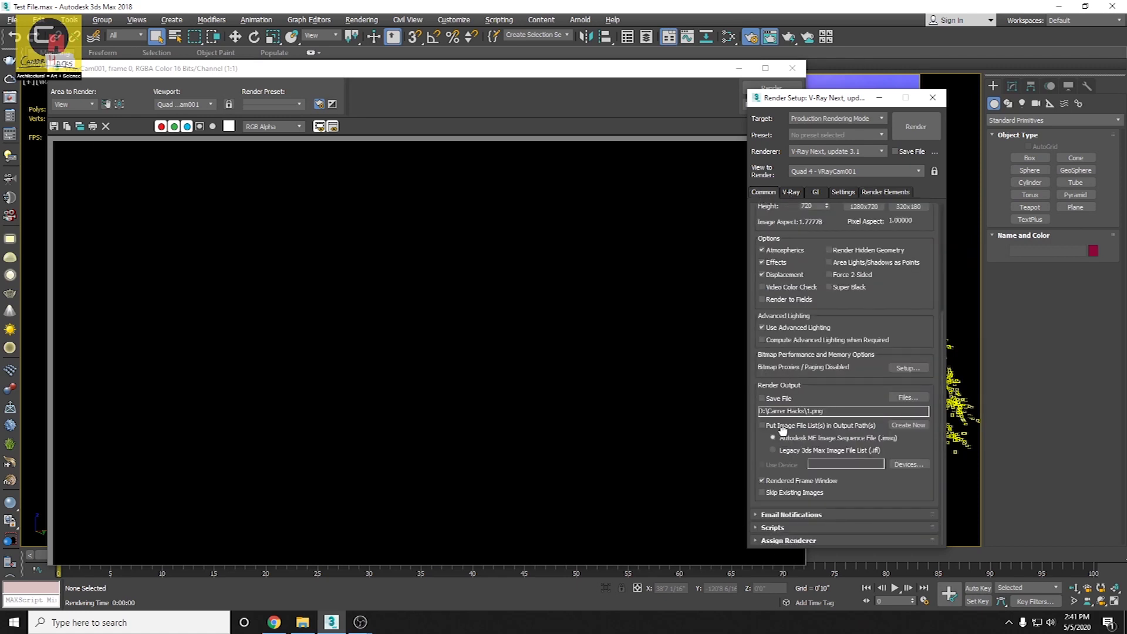
# Step: Review the scene maps in File > Reference > Asset Tracking, then bring up the render-problem folder in File Explorer
pyautogui.scroll(2, 772, 376)
pyautogui.scroll(-2, 765, 291)
pyautogui.moveTo(798, 102); pyautogui.dragTo(829, 98)
pyautogui.moveTo(674, 75)
pyautogui.mouseDown()
pyautogui.moveTo(685, 592)
pyautogui.moveTo(677, 86)
pyautogui.mouseUp()
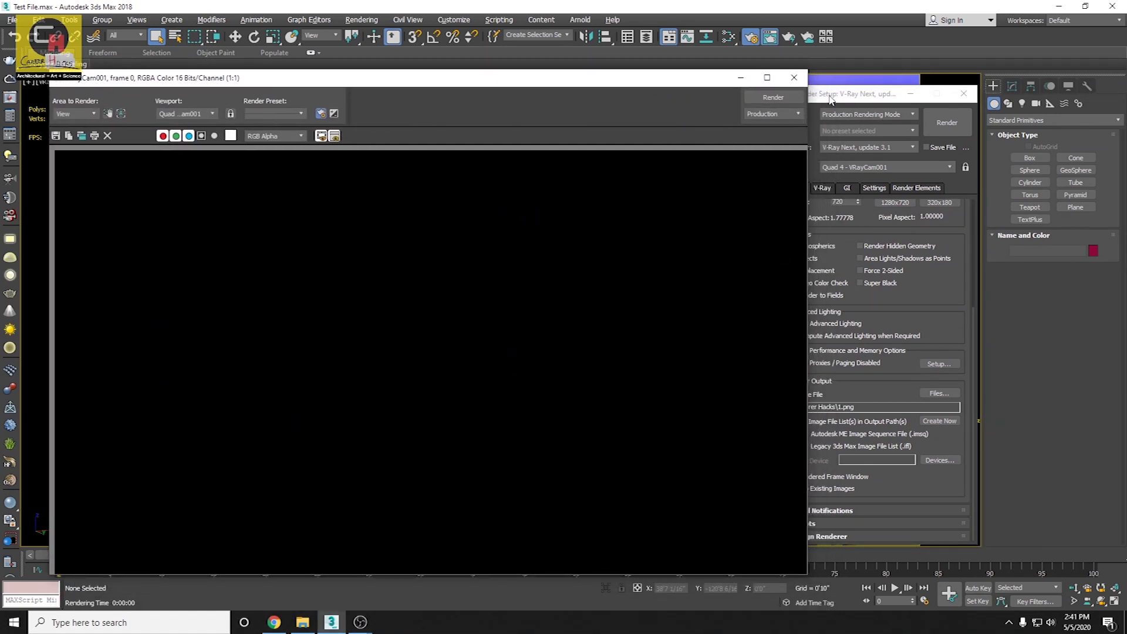
pyautogui.moveTo(831, 99); pyautogui.dragTo(835, 99)
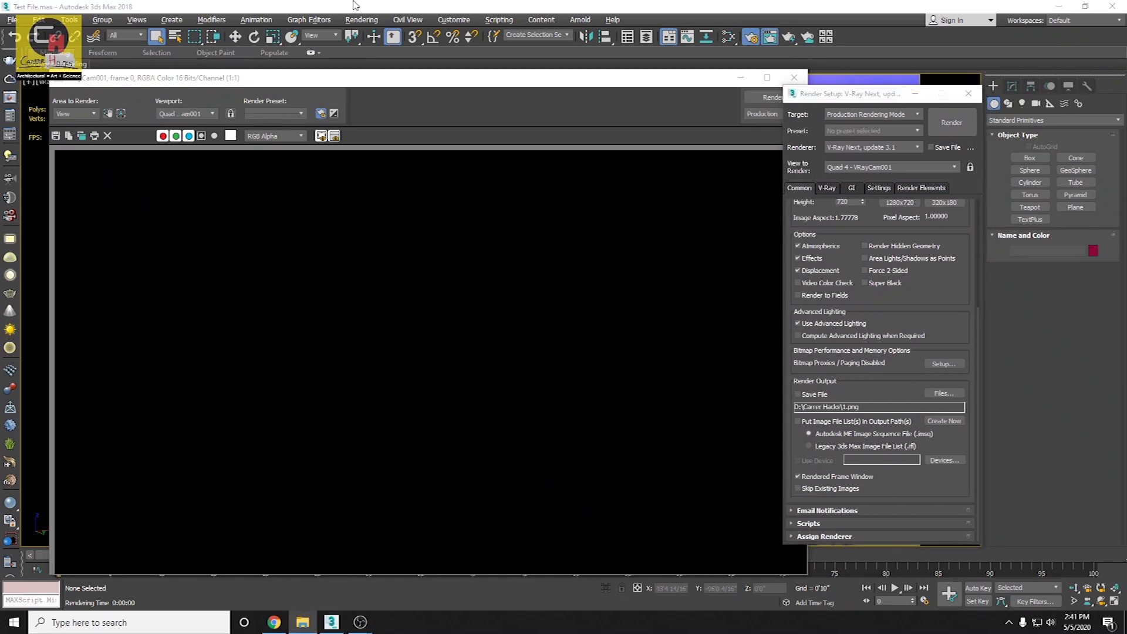
pyautogui.click(12, 20)
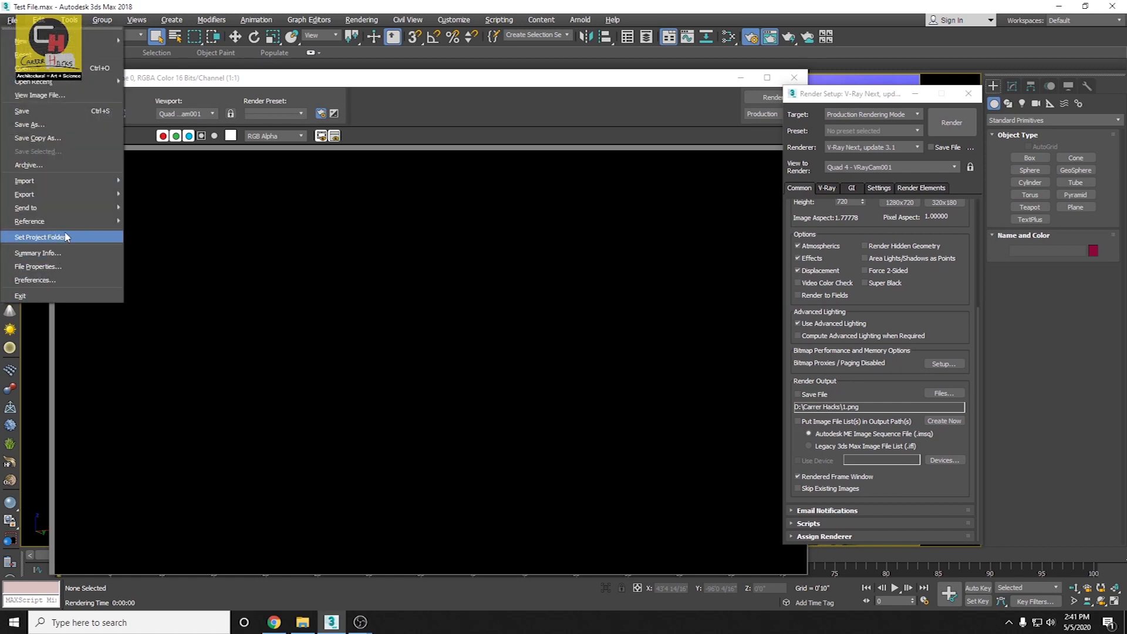
pyautogui.moveTo(30, 221)
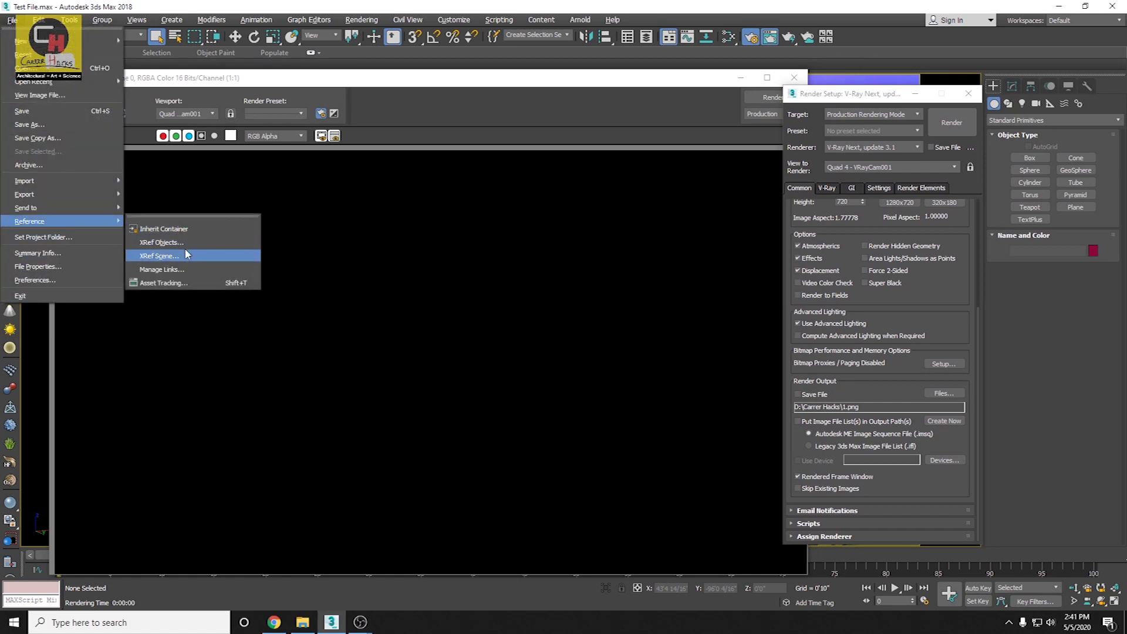
pyautogui.click(176, 283)
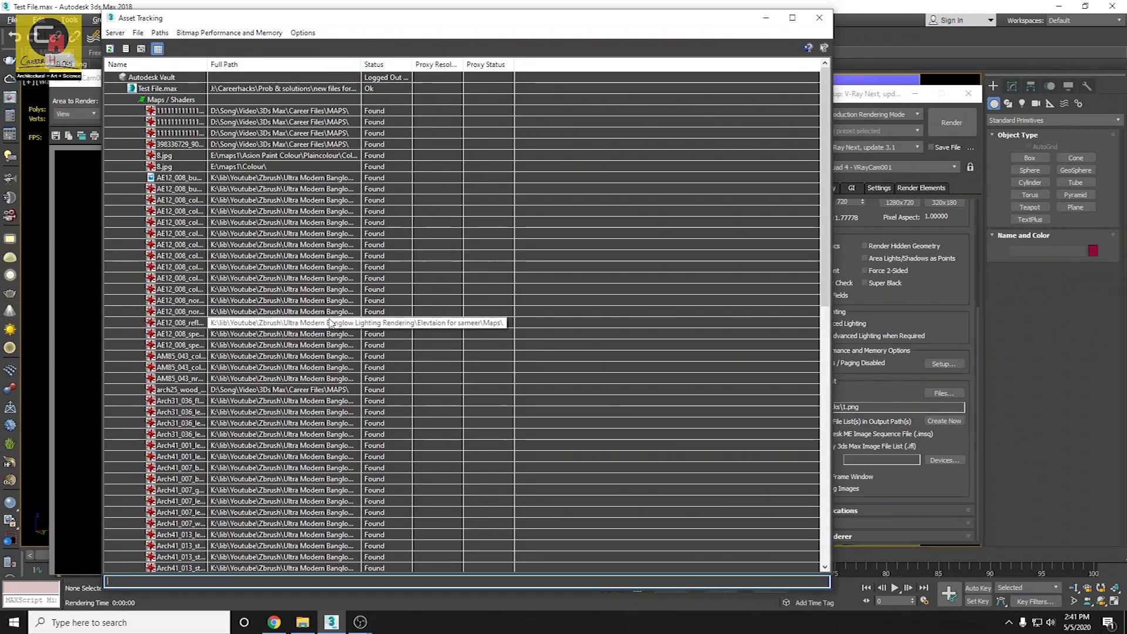
pyautogui.click(819, 18)
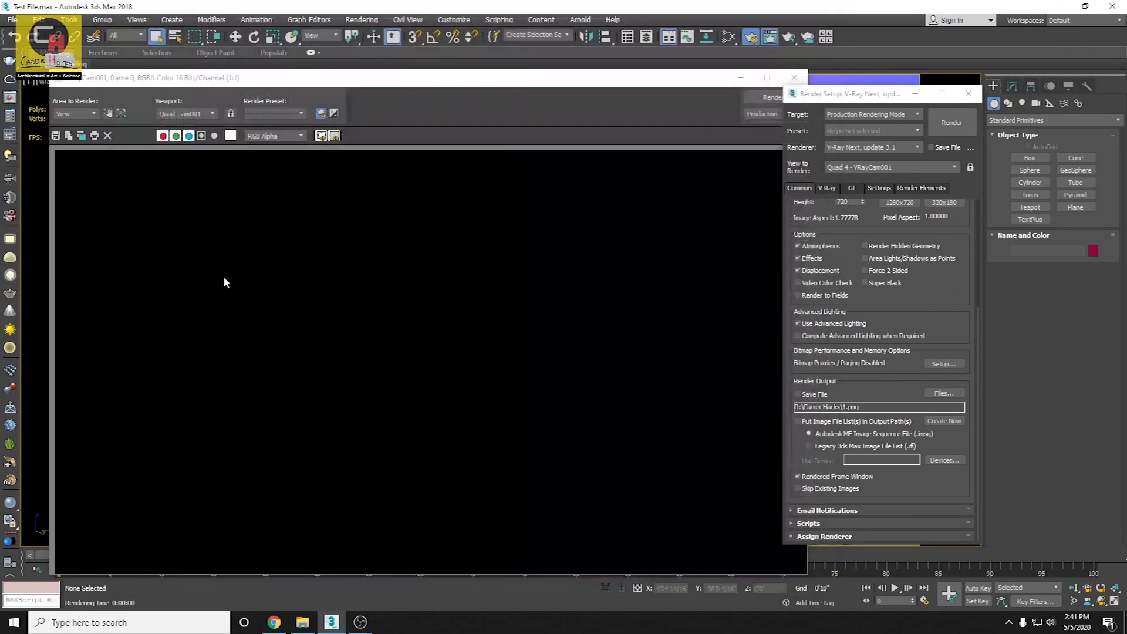
pyautogui.click(303, 622)
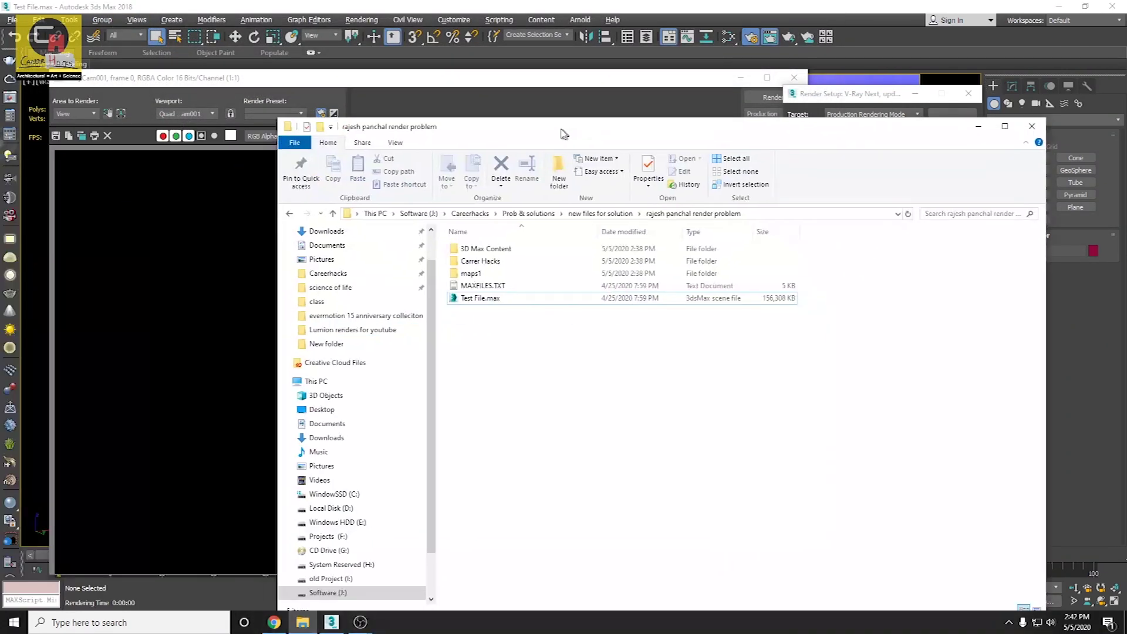
pyautogui.click(888, 186)
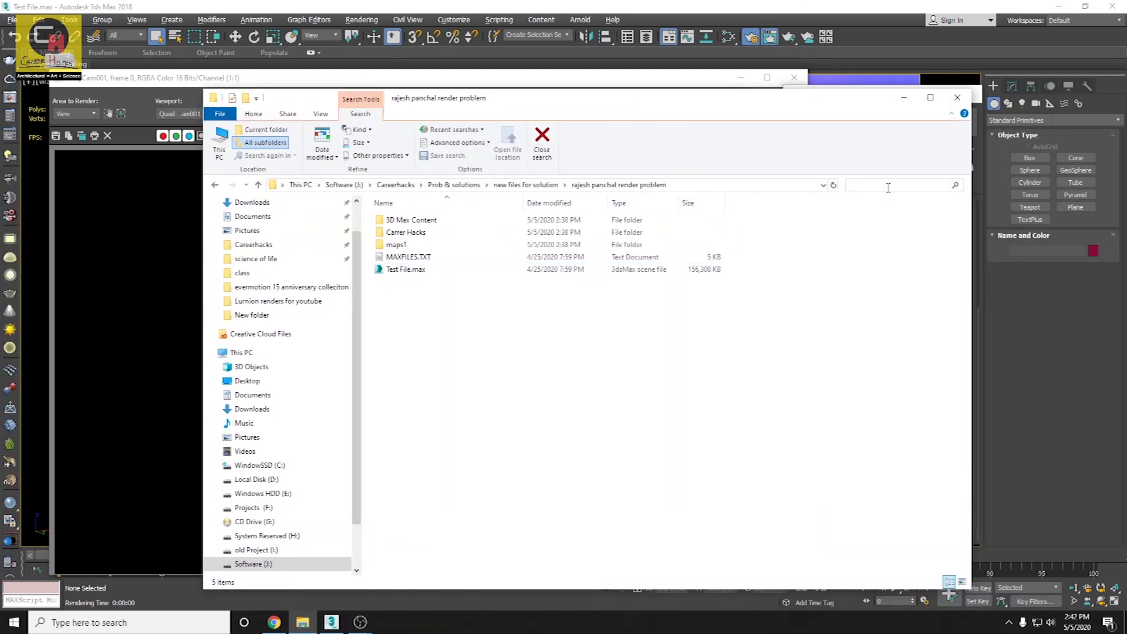
pyautogui.write('*.*')
pyautogui.scroll(-3, 444, 505)
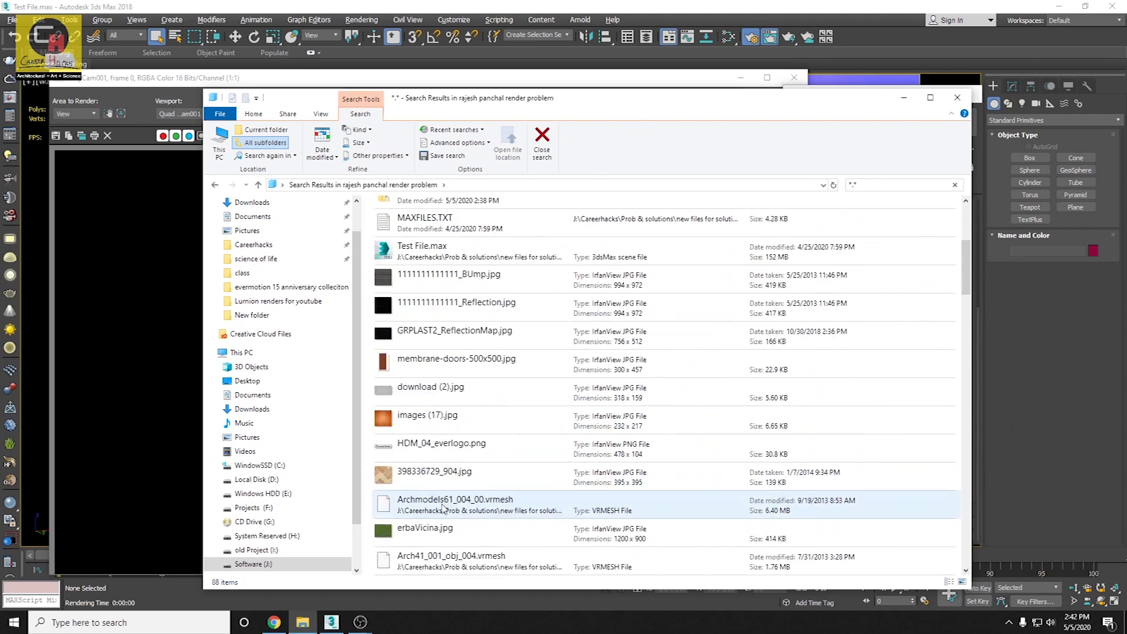
pyautogui.click(418, 282)
pyautogui.scroll(-3, 439, 349)
pyautogui.scroll(-3, 439, 350)
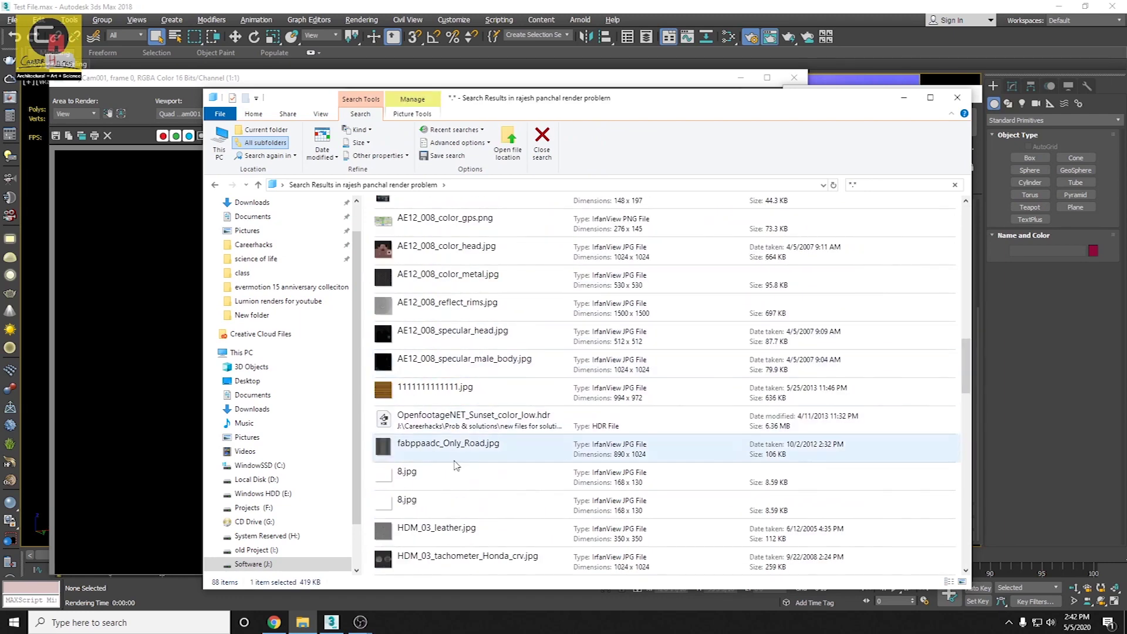
pyautogui.scroll(-3, 385, 465)
pyautogui.scroll(-3, 450, 559)
pyautogui.keyDown('shift'); pyautogui.click(444, 559); pyautogui.keyUp('shift')
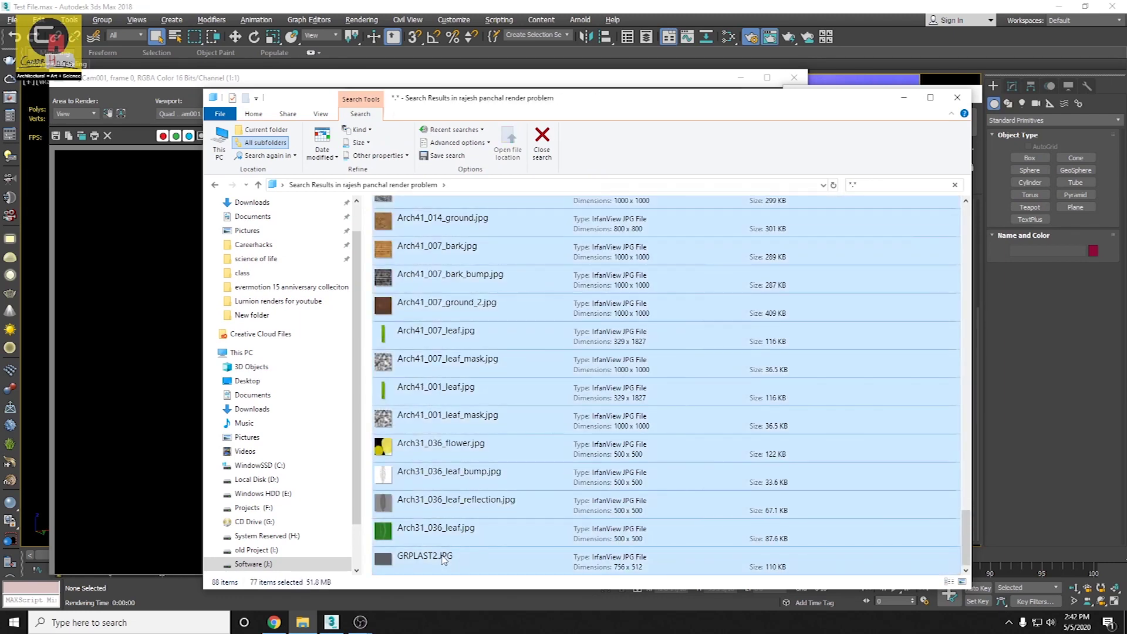
pyautogui.scroll(5, 444, 559)
pyautogui.scroll(5, 444, 559)
pyautogui.scroll(6, 443, 559)
pyautogui.scroll(4, 444, 559)
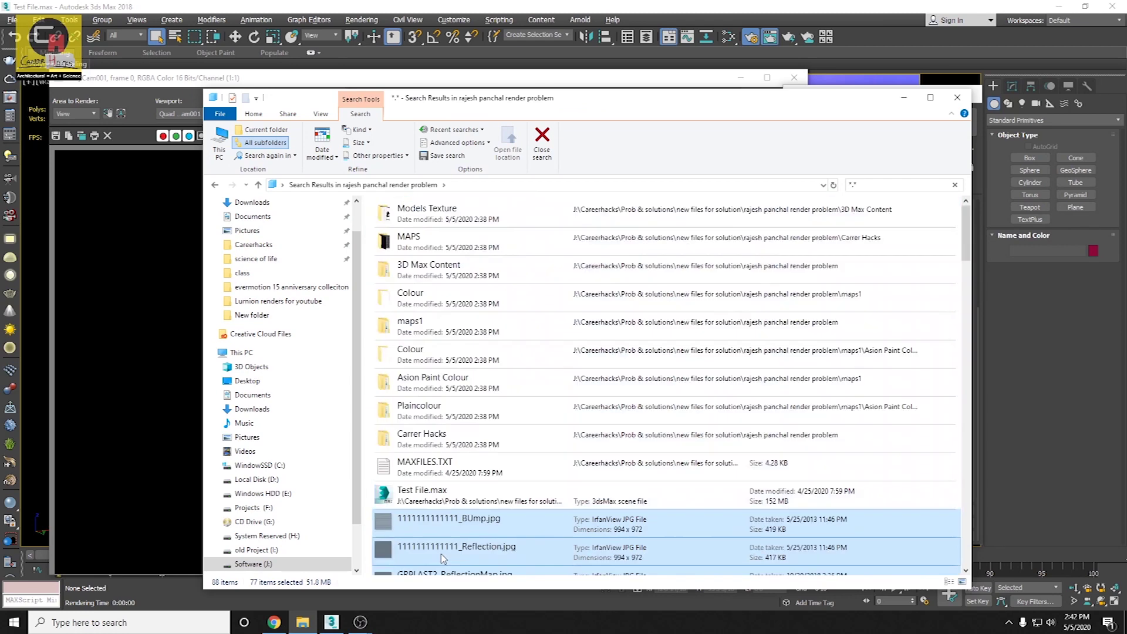
# Step: Paste the textures into maps1, resolve the duplicate-file prompt, and copy the maps1 path before closing Explorer
pyautogui.click(215, 185)
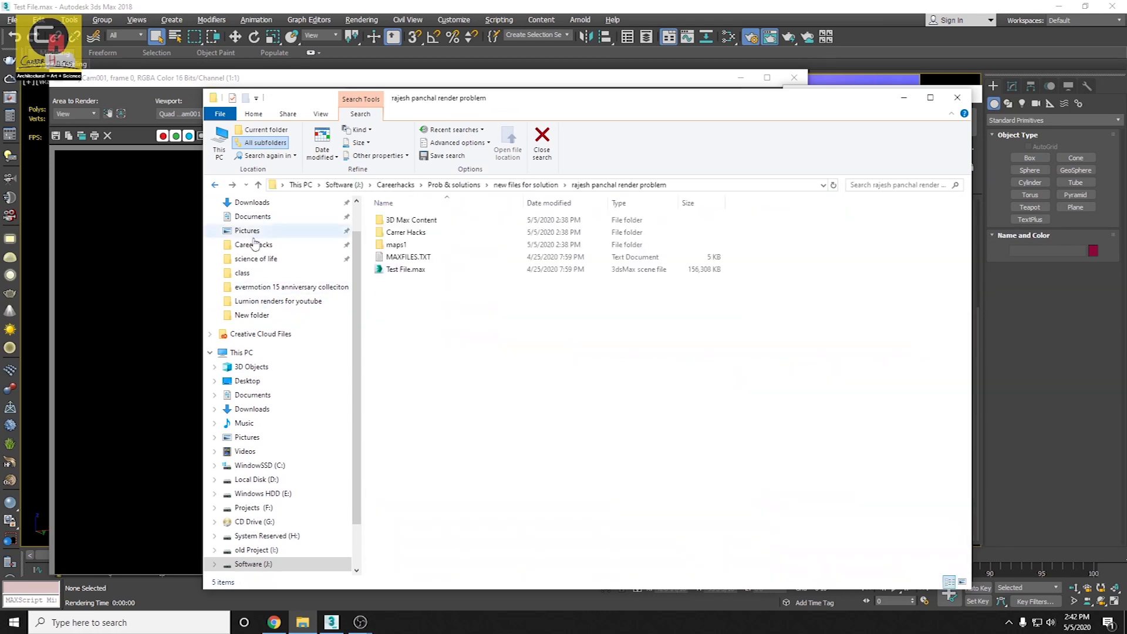
pyautogui.doubleClick(387, 246)
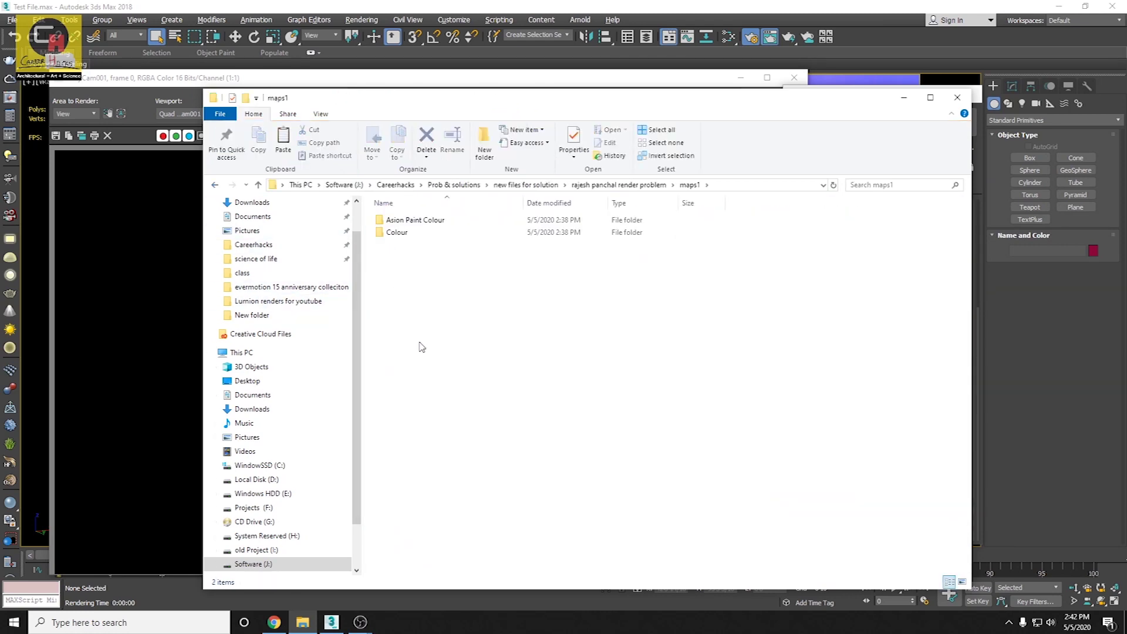
pyautogui.hotkey('ctrl', 'v')
pyautogui.click(515, 223)
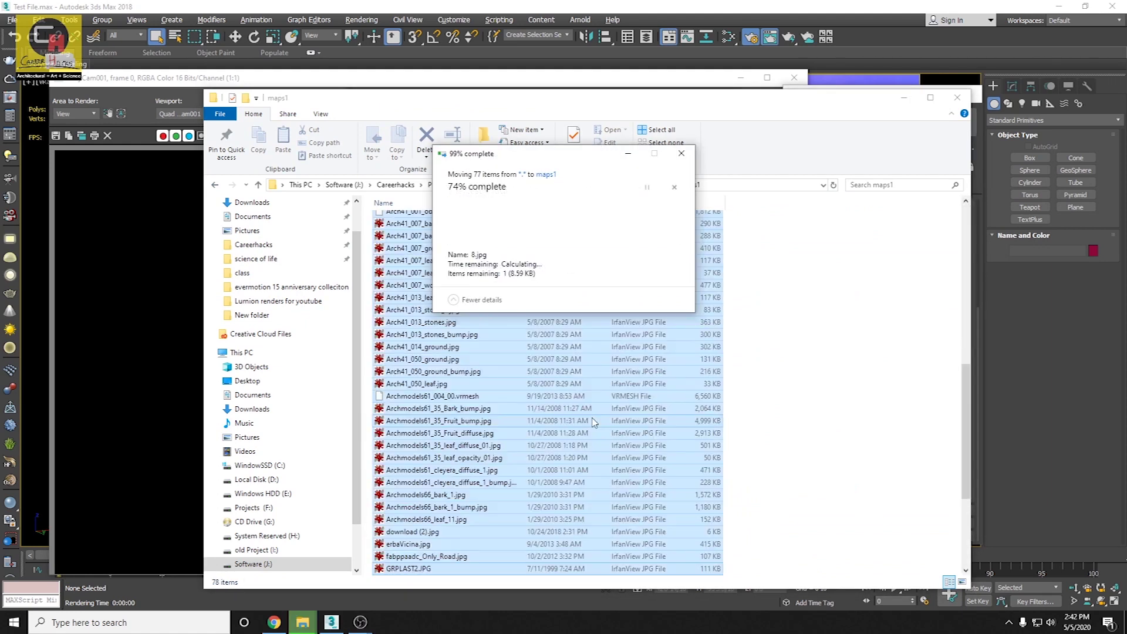
pyautogui.click(793, 185)
pyautogui.rightClick(793, 185)
pyautogui.click(810, 226)
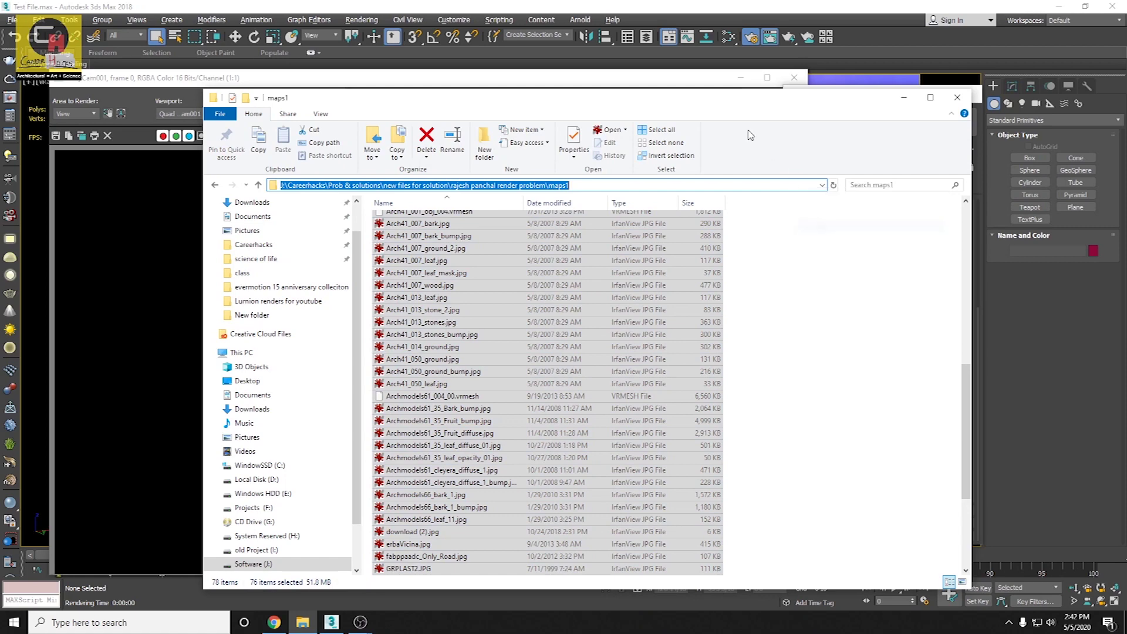
pyautogui.click(686, 81)
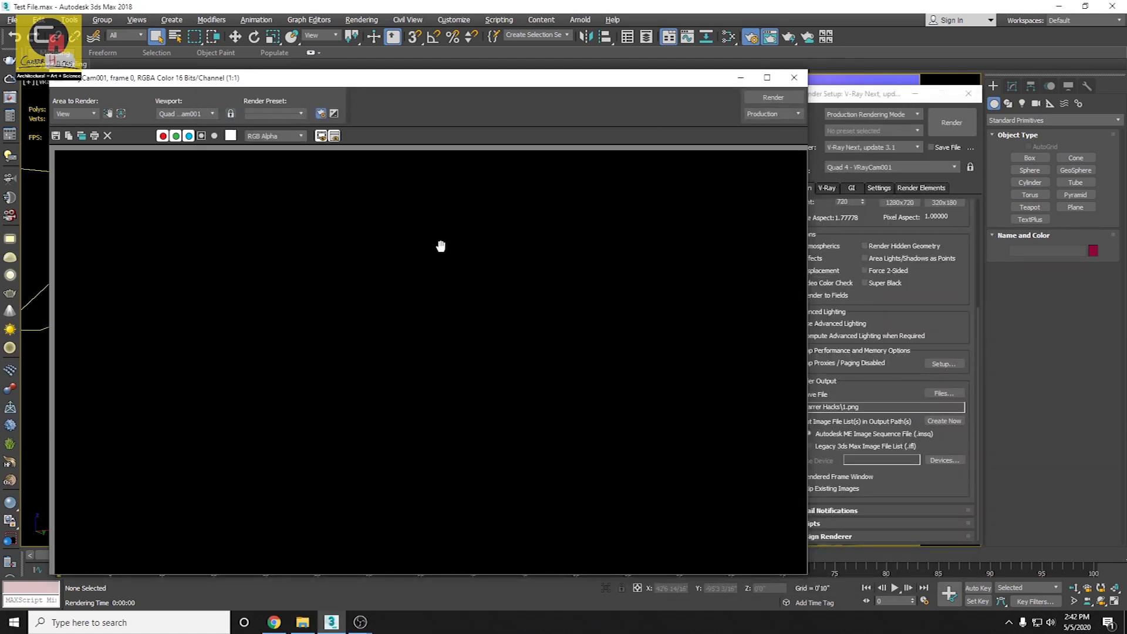
# Step: Highlight all editable assets in Asset Tracking and set their path to the pasted maps1 folder
pyautogui.hotkey('shift', 't')
pyautogui.click(347, 167)
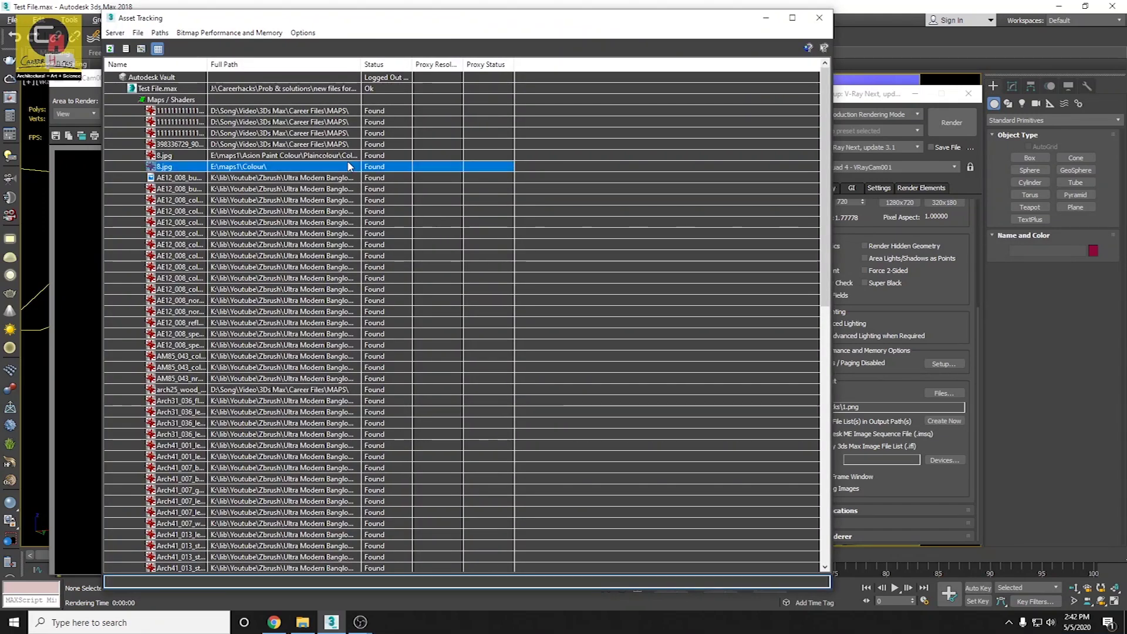
pyautogui.rightClick(346, 164)
pyautogui.click(320, 172)
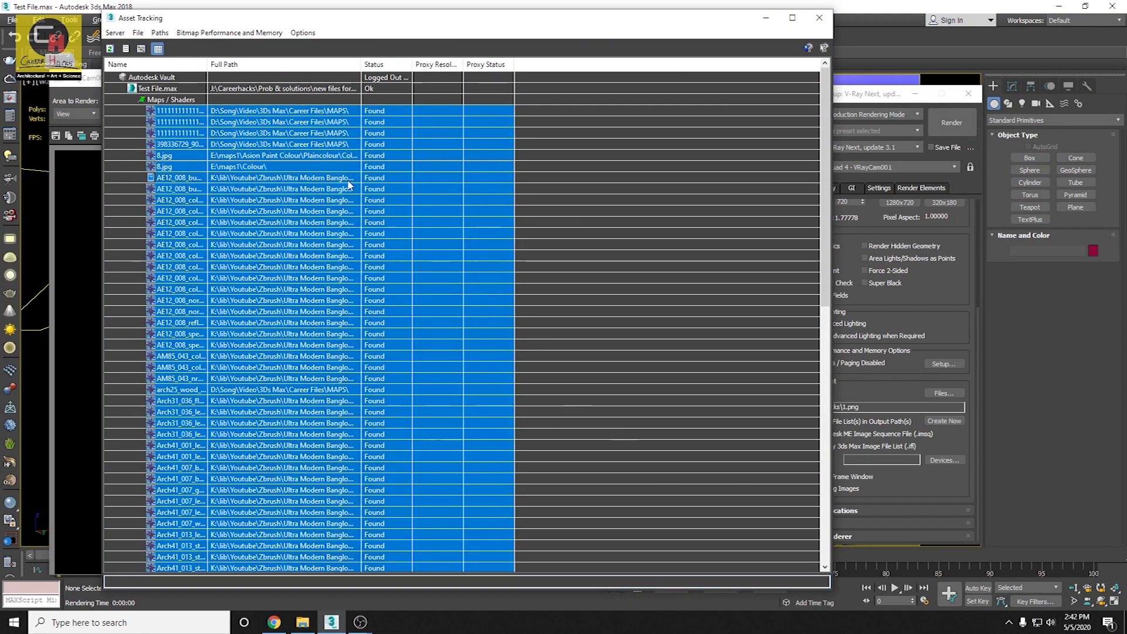
pyautogui.rightClick(392, 262)
pyautogui.click(352, 299)
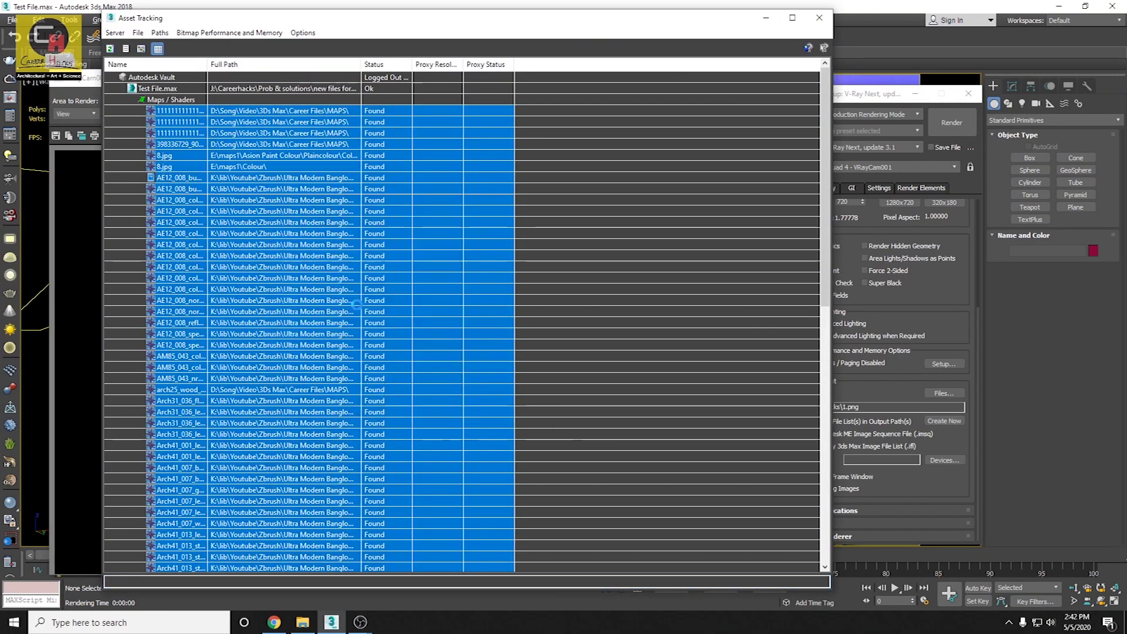
pyautogui.click(584, 306)
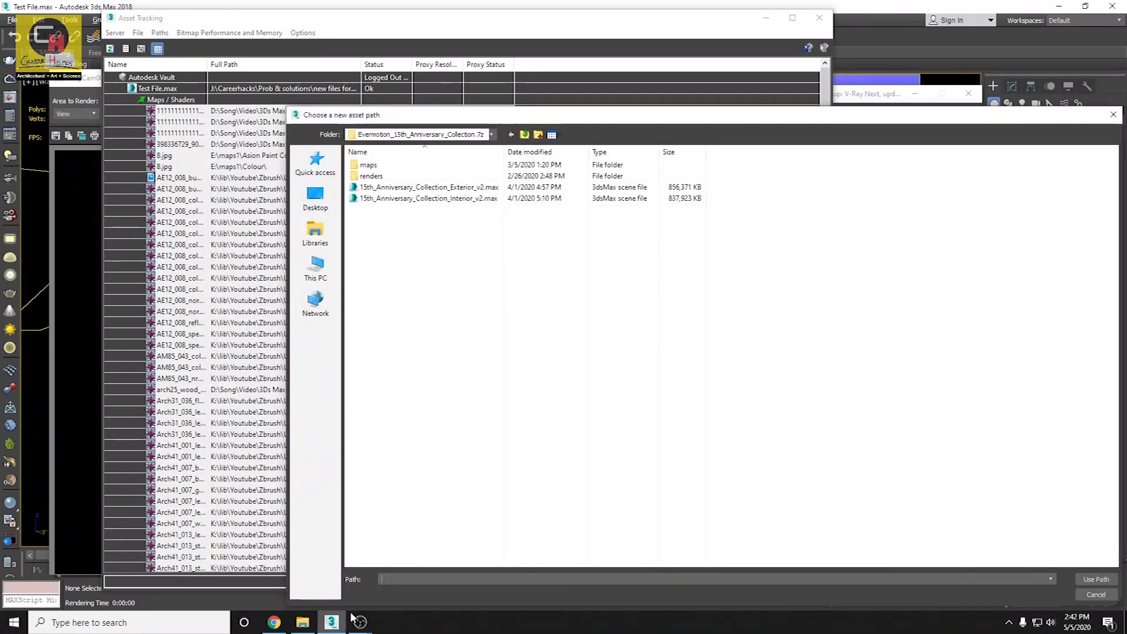
pyautogui.hotkey('ctrl', 'v')
pyautogui.press('Return')
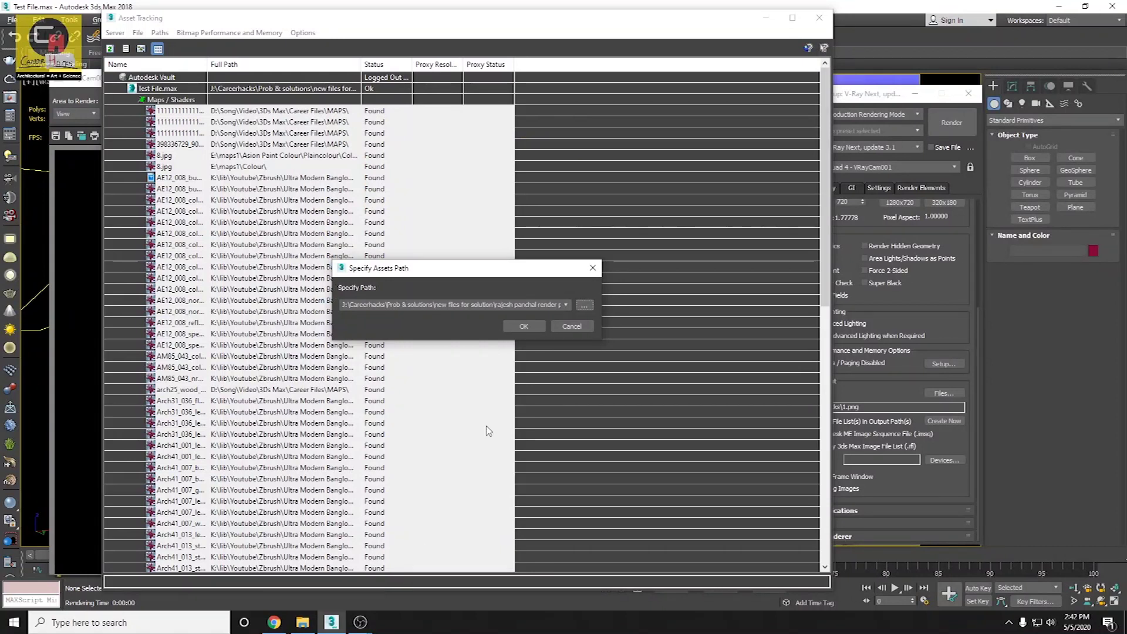
pyautogui.click(524, 326)
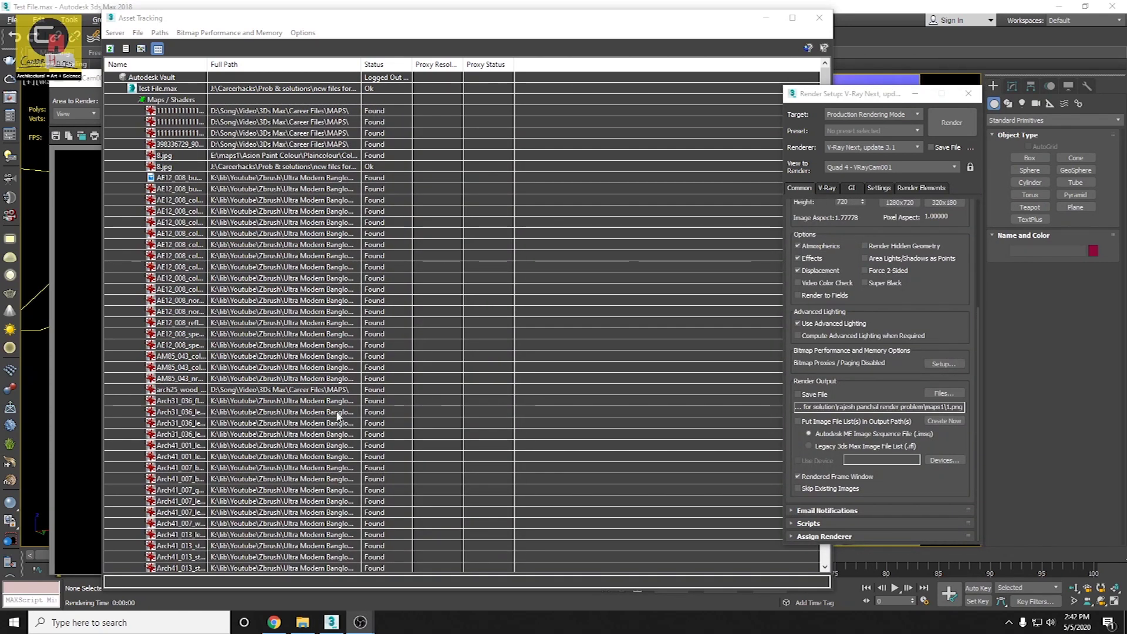
# Step: Set the path of the remaining editable assets to maps1, then close Asset Tracking
pyautogui.click(446, 266)
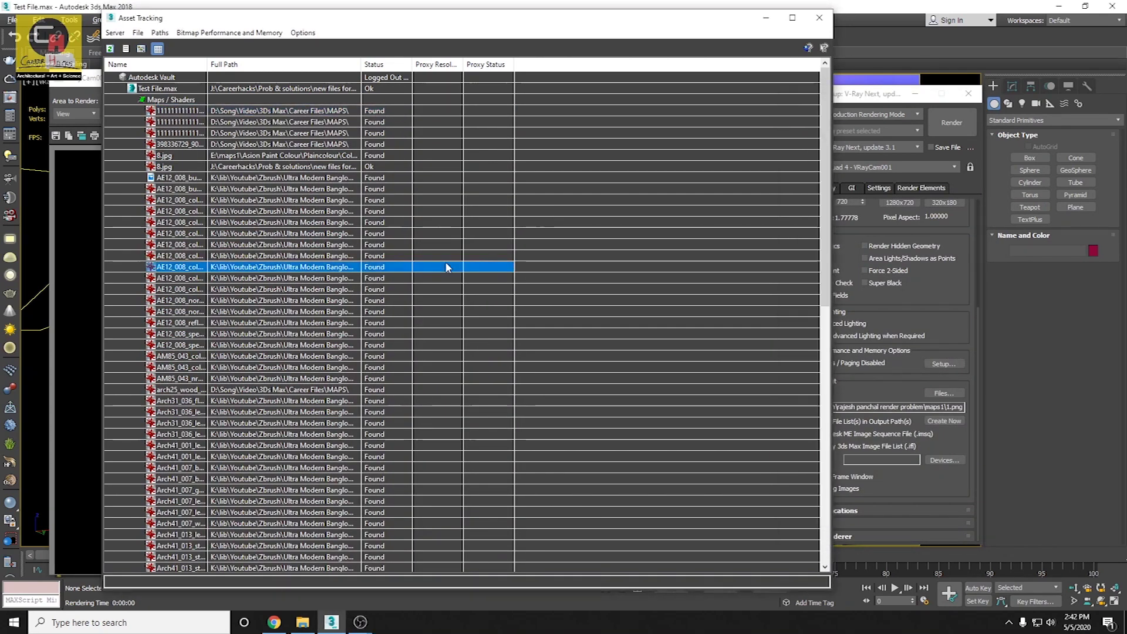
pyautogui.rightClick(446, 266)
pyautogui.click(405, 273)
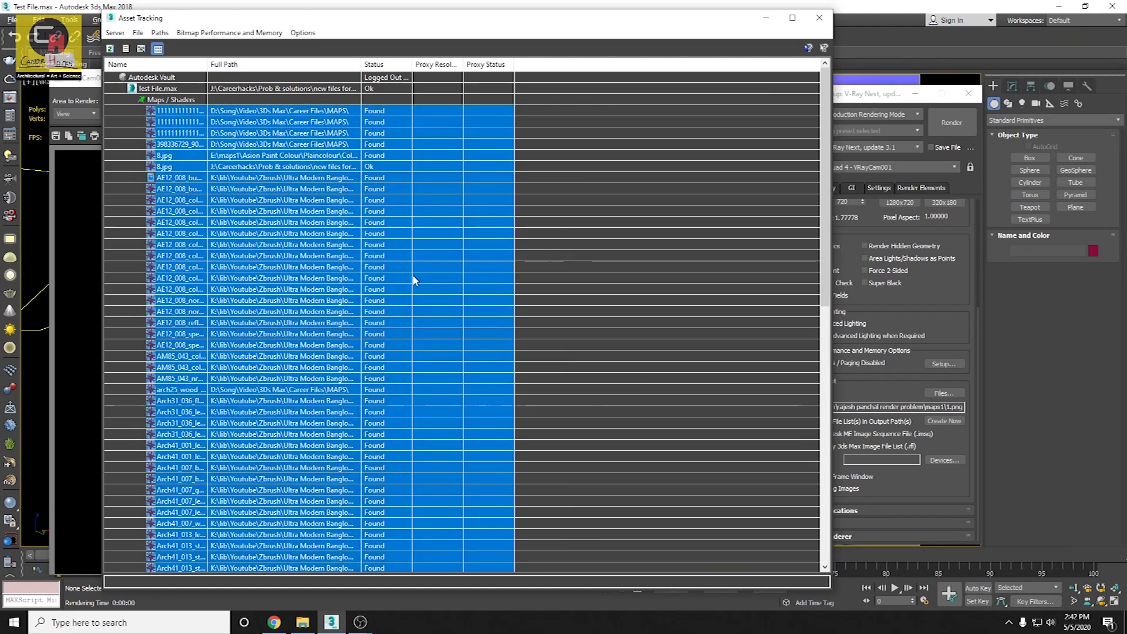
pyautogui.rightClick(423, 331)
pyautogui.click(399, 364)
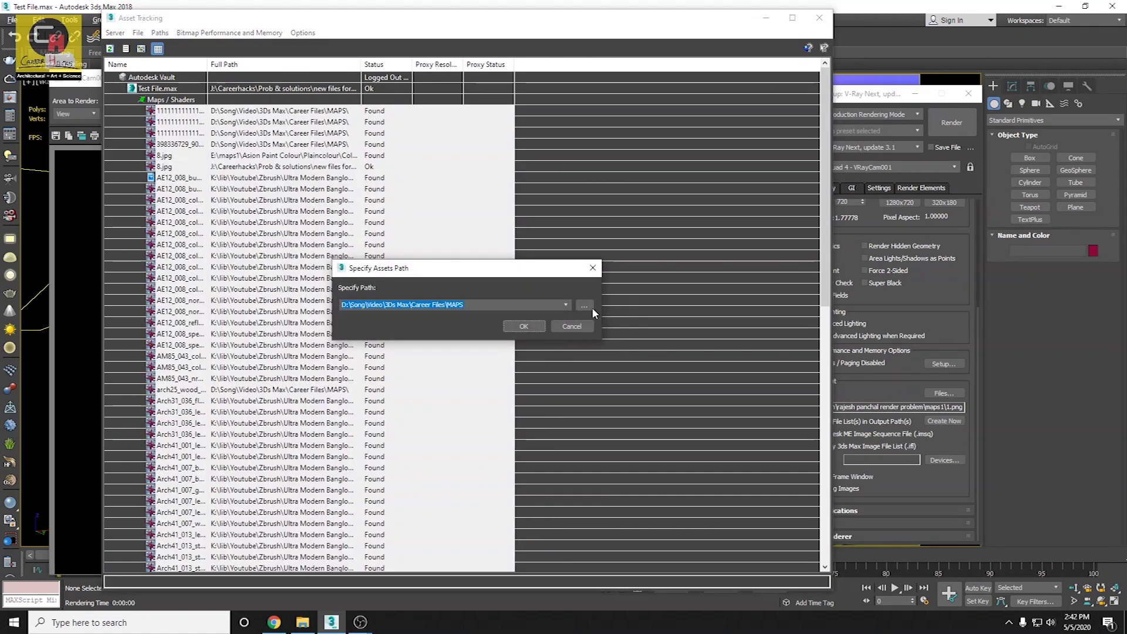
pyautogui.click(584, 307)
pyautogui.doubleClick(370, 187)
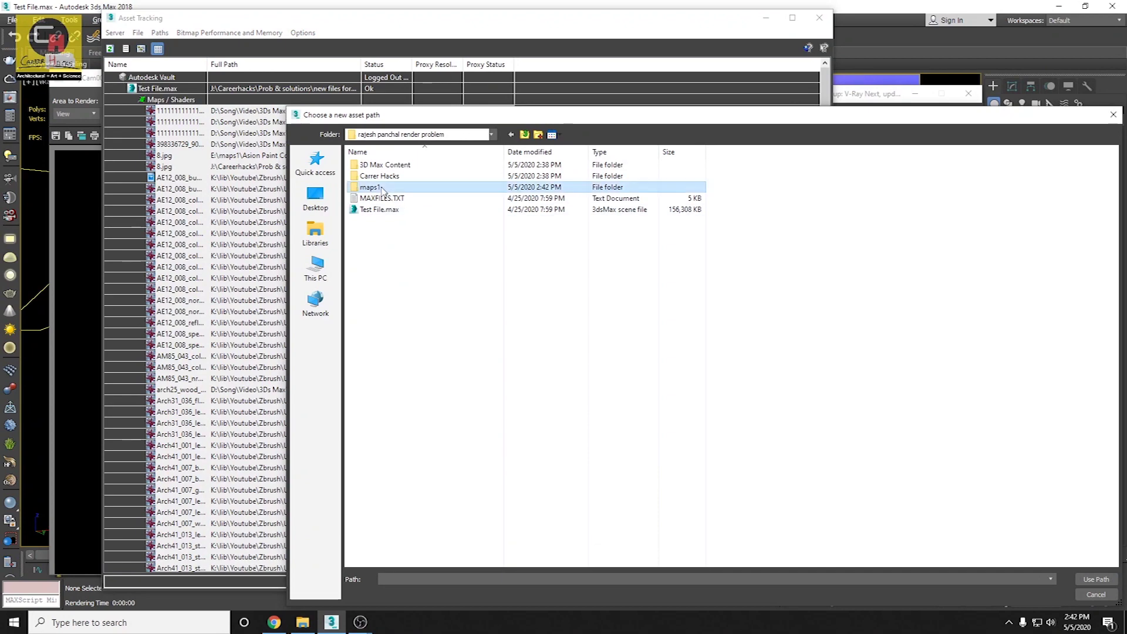
pyautogui.press('Return')
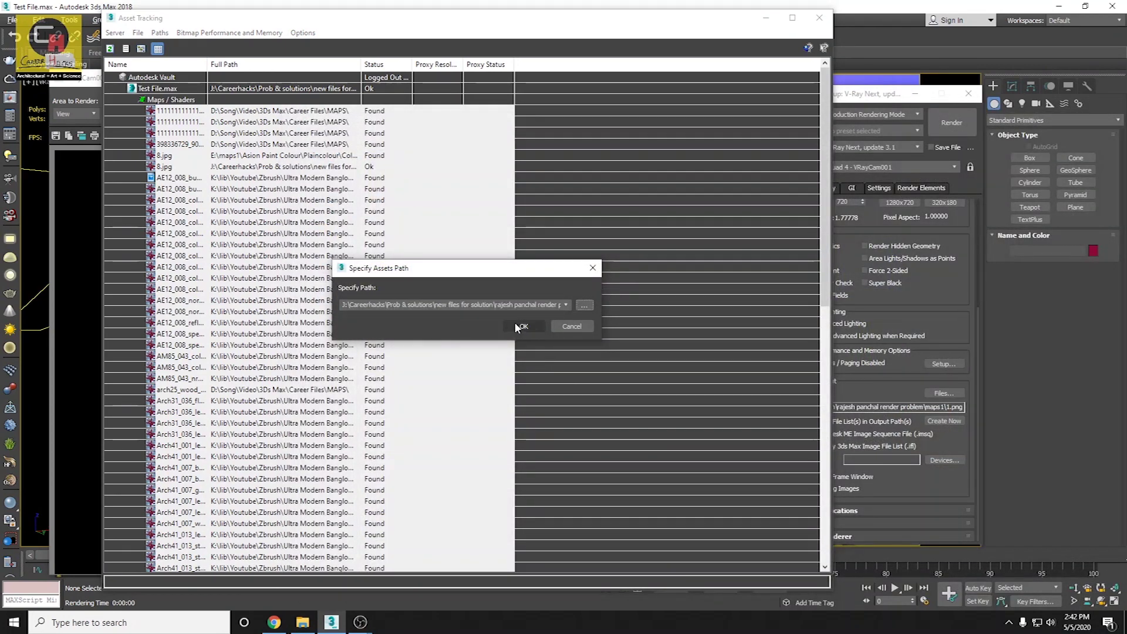
pyautogui.click(517, 325)
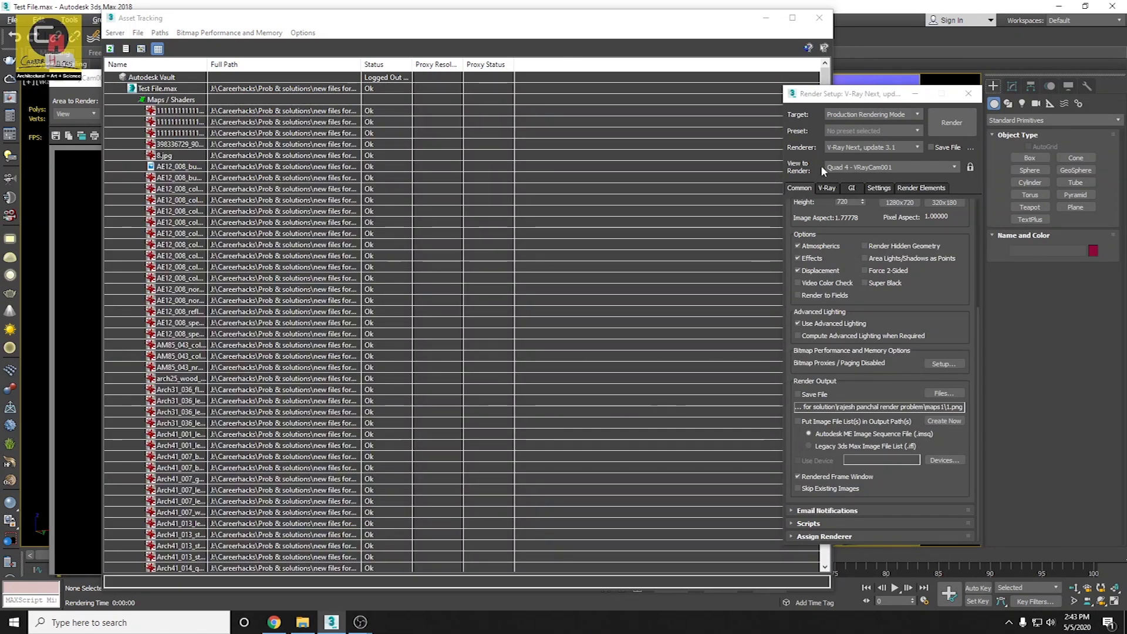
pyautogui.click(811, 81)
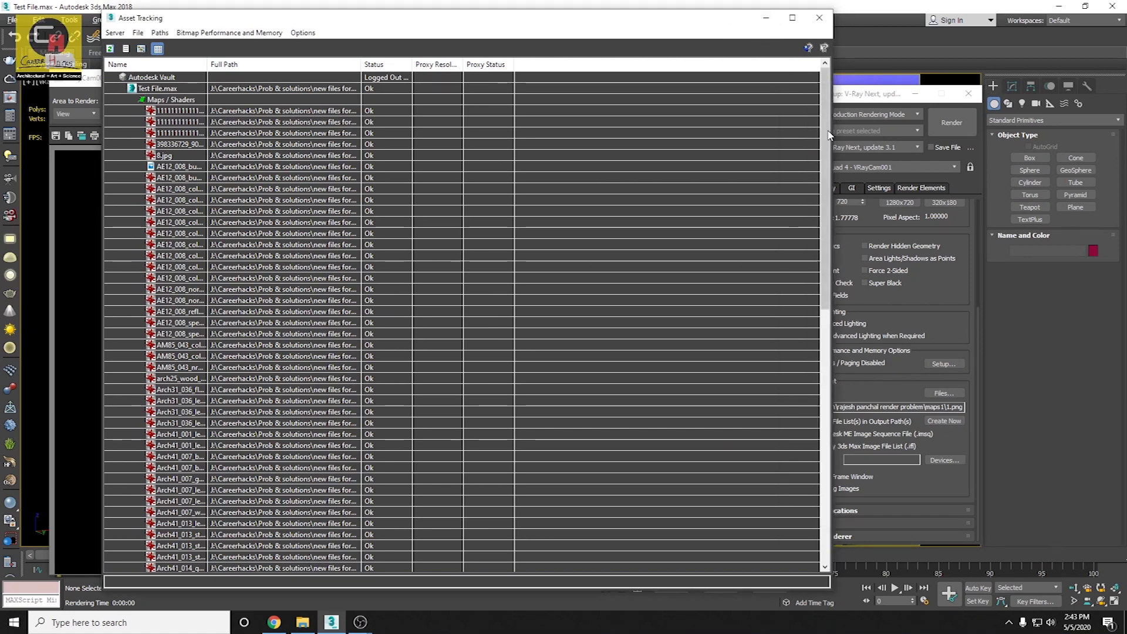
pyautogui.moveTo(829, 135)
pyautogui.mouseDown()
pyautogui.moveTo(827, 393)
pyautogui.moveTo(825, 9)
pyautogui.mouseUp()
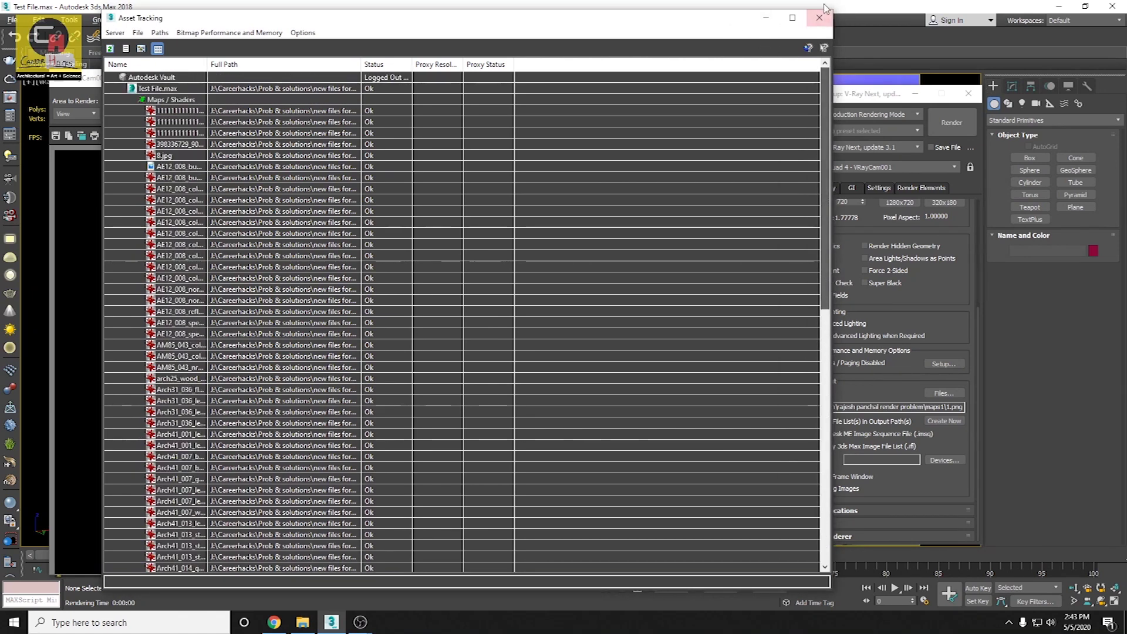
pyautogui.click(821, 17)
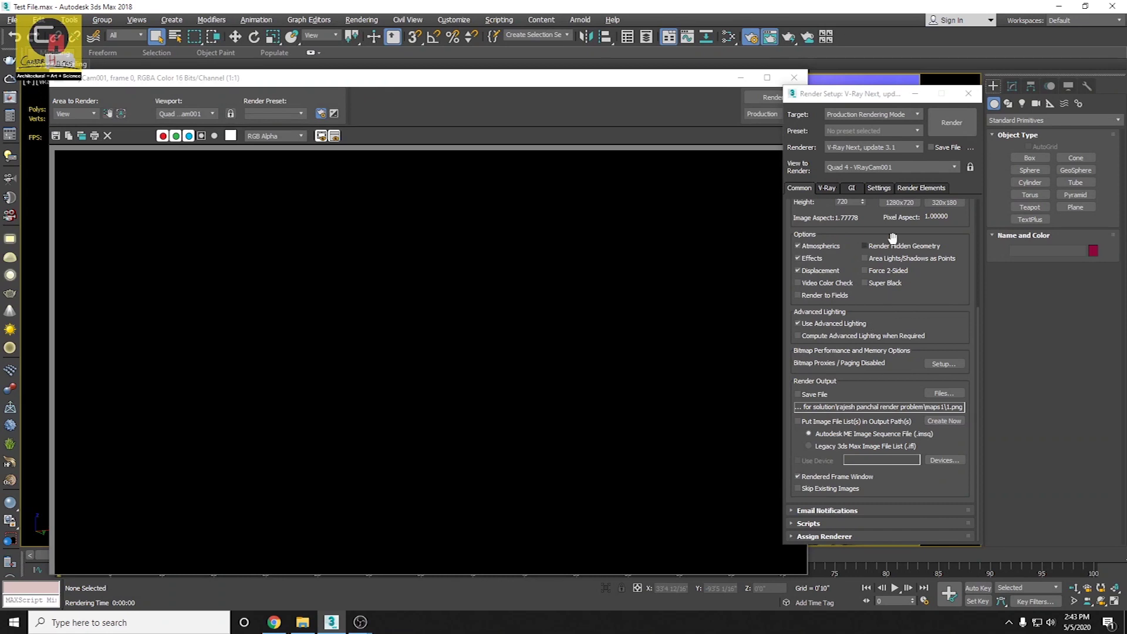
# Step: Change when the V-Ray log window appears in the V-Ray system settings
pyautogui.click(908, 188)
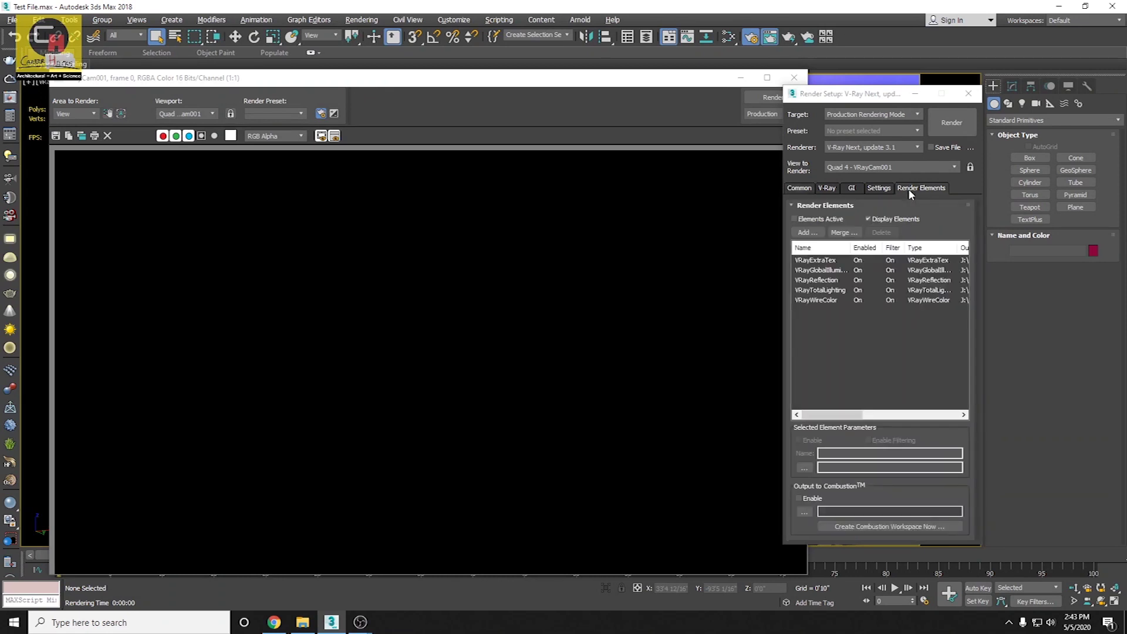
pyautogui.click(878, 188)
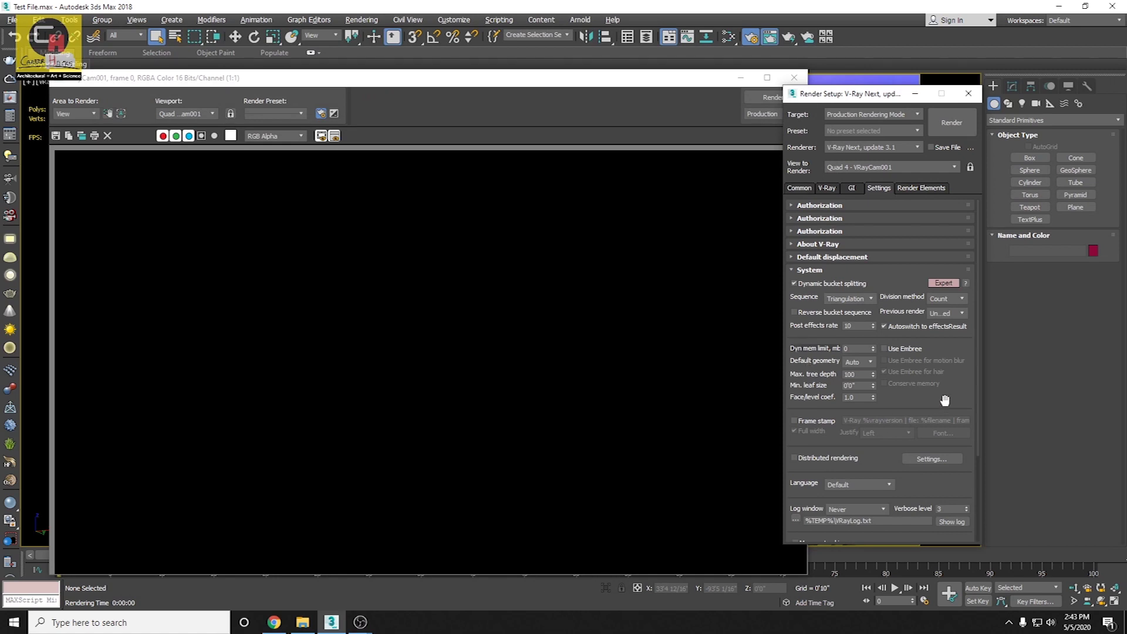
pyautogui.moveTo(944, 400); pyautogui.dragTo(933, 267)
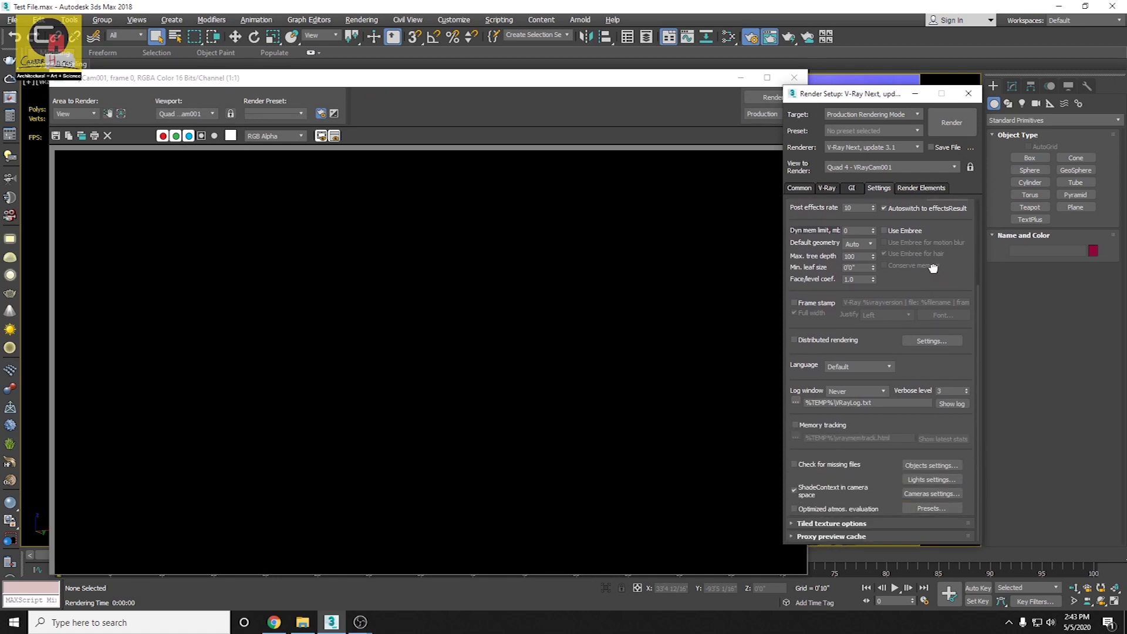
pyautogui.click(855, 393)
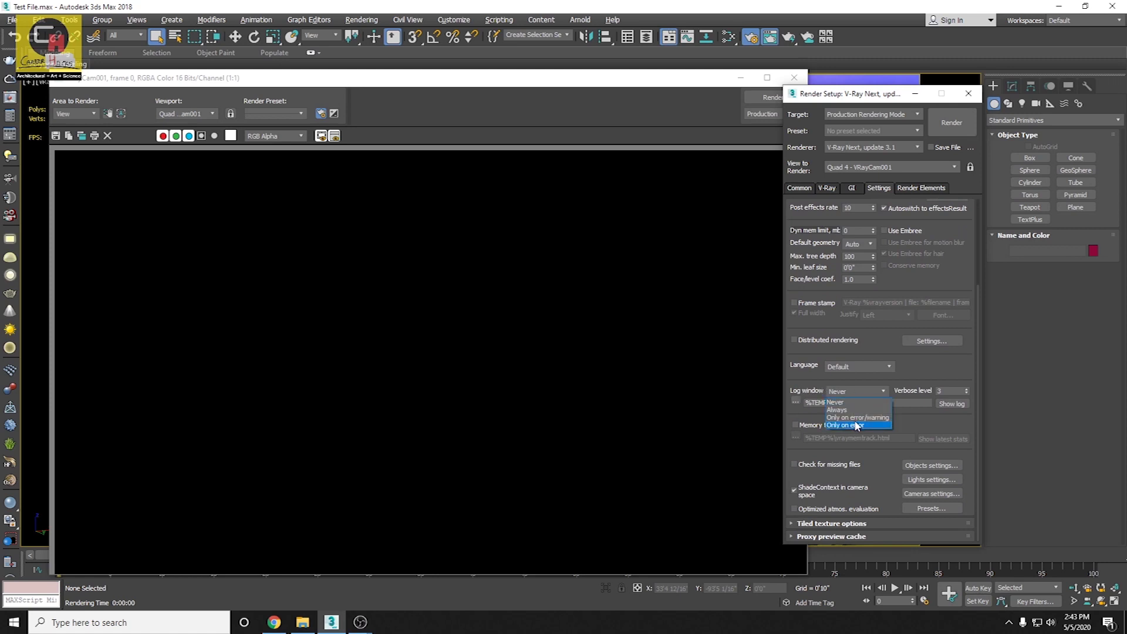
pyautogui.click(866, 411)
# Step: Expand the GI tab's Irradiance map rollout to review its Medium preset and From file mode
pyautogui.click(849, 194)
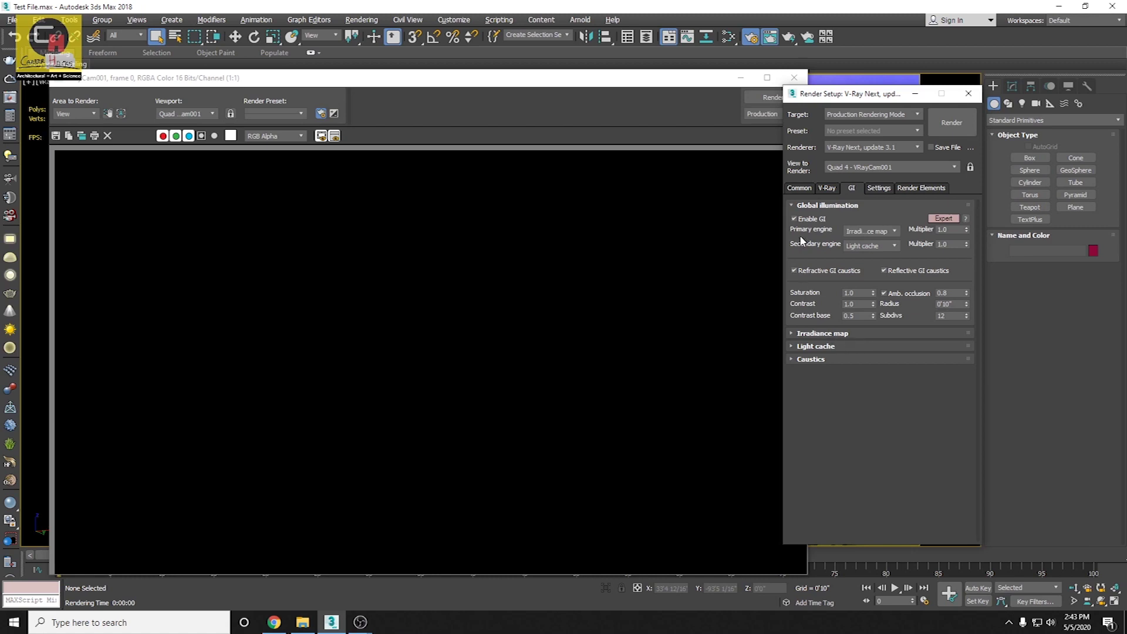
pyautogui.click(806, 338)
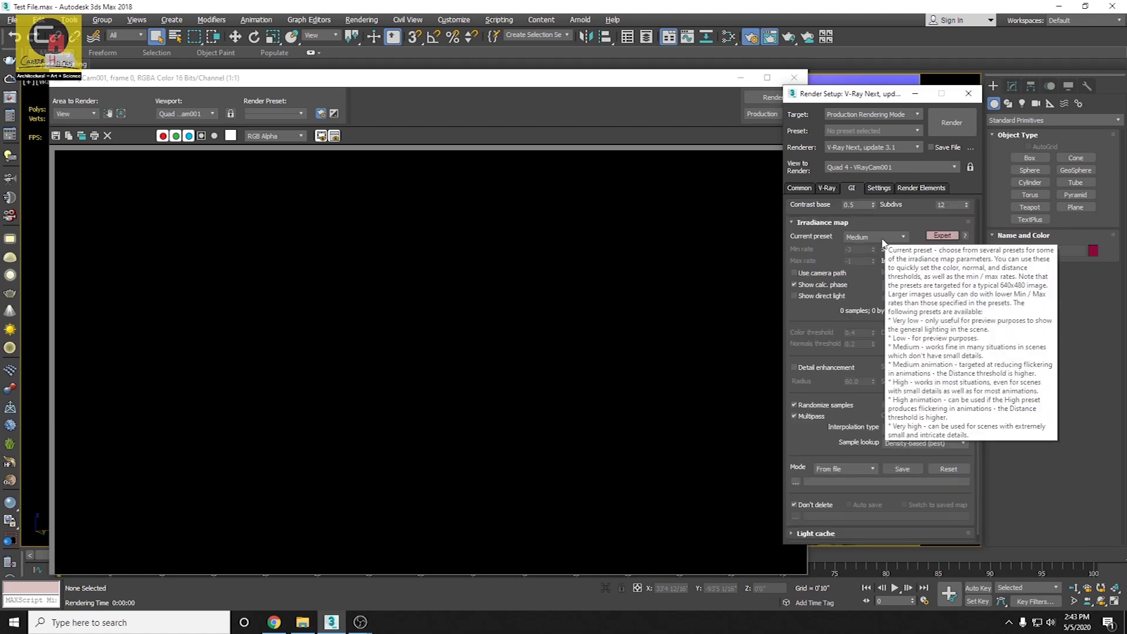
pyautogui.scroll(-1, 807, 406)
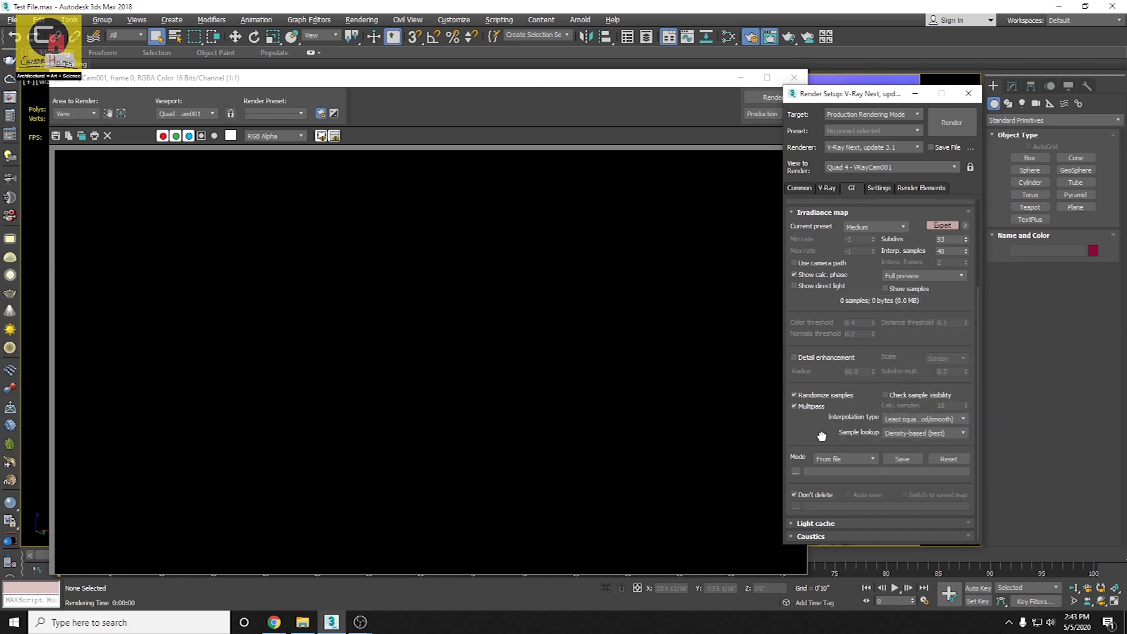
pyautogui.click(283, 8)
# Step: In Asset Tracking, confirm 30.IES and both vrmesh proxies read Ok, then close it
pyautogui.hotkey('shift', 't')
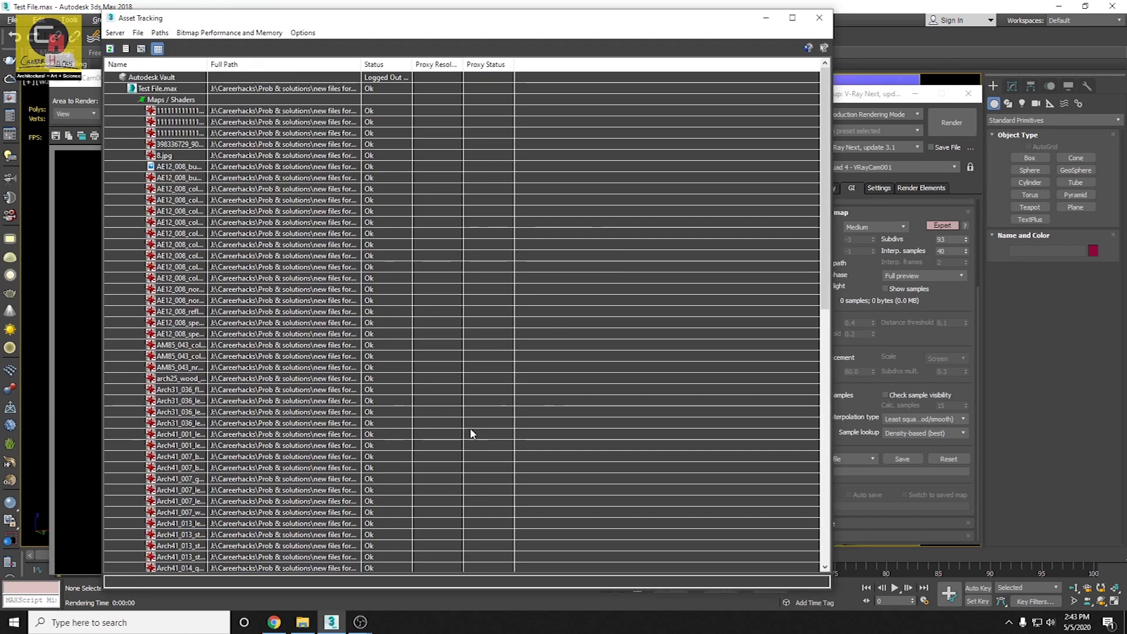
pyautogui.moveTo(825, 149); pyautogui.dragTo(825, 418)
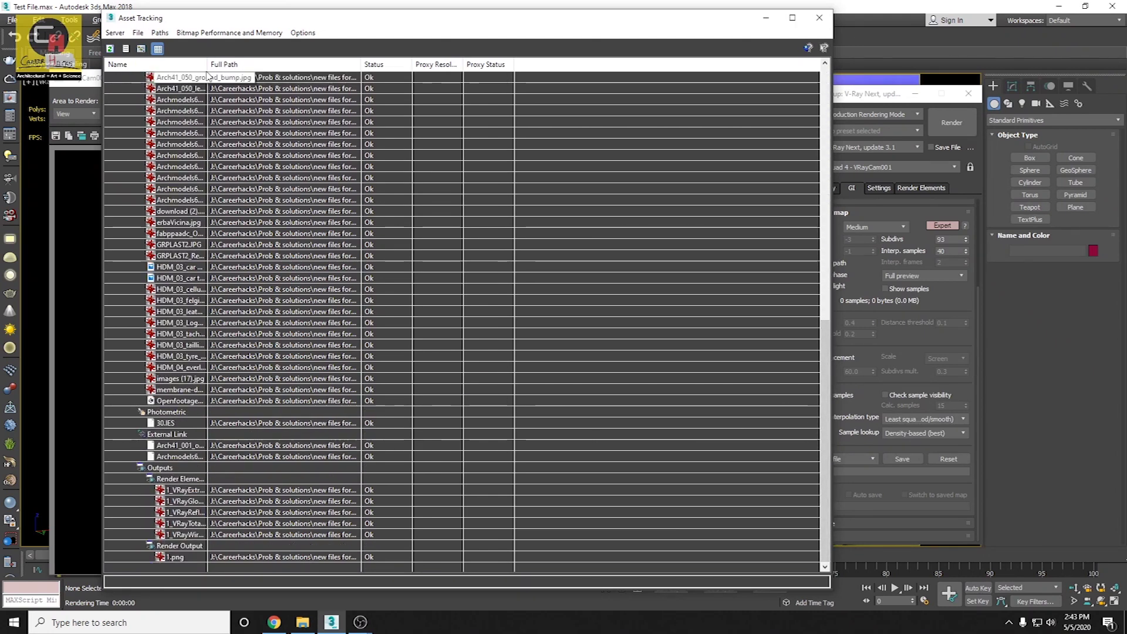
pyautogui.moveTo(209, 64); pyautogui.dragTo(313, 65)
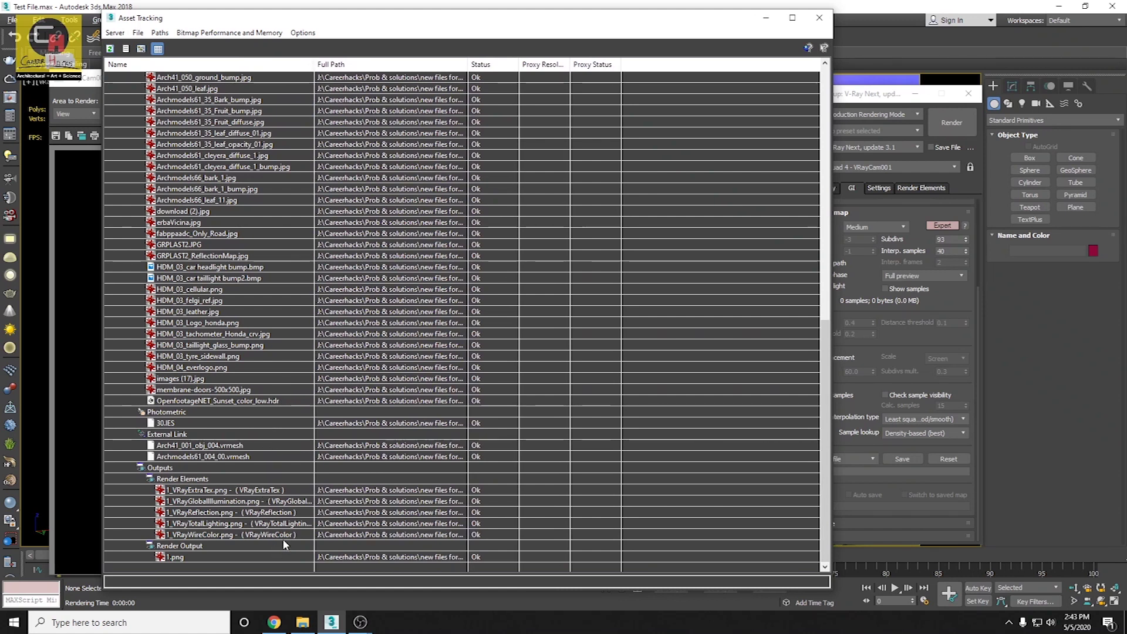
pyautogui.click(197, 447)
pyautogui.click(177, 412)
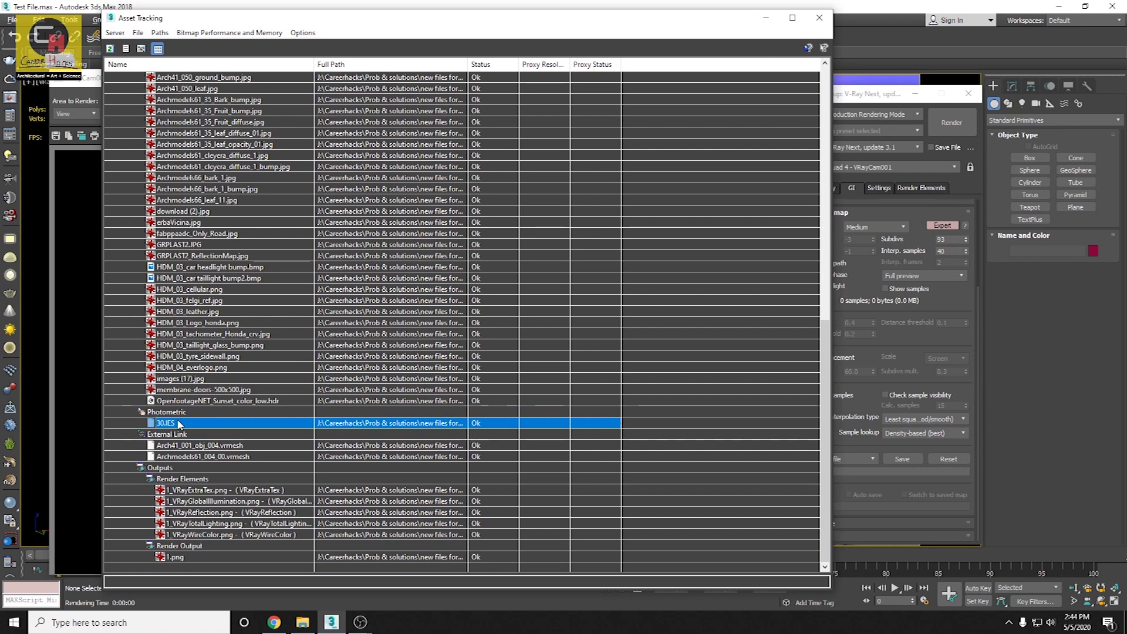
pyautogui.click(217, 457)
pyautogui.click(199, 428)
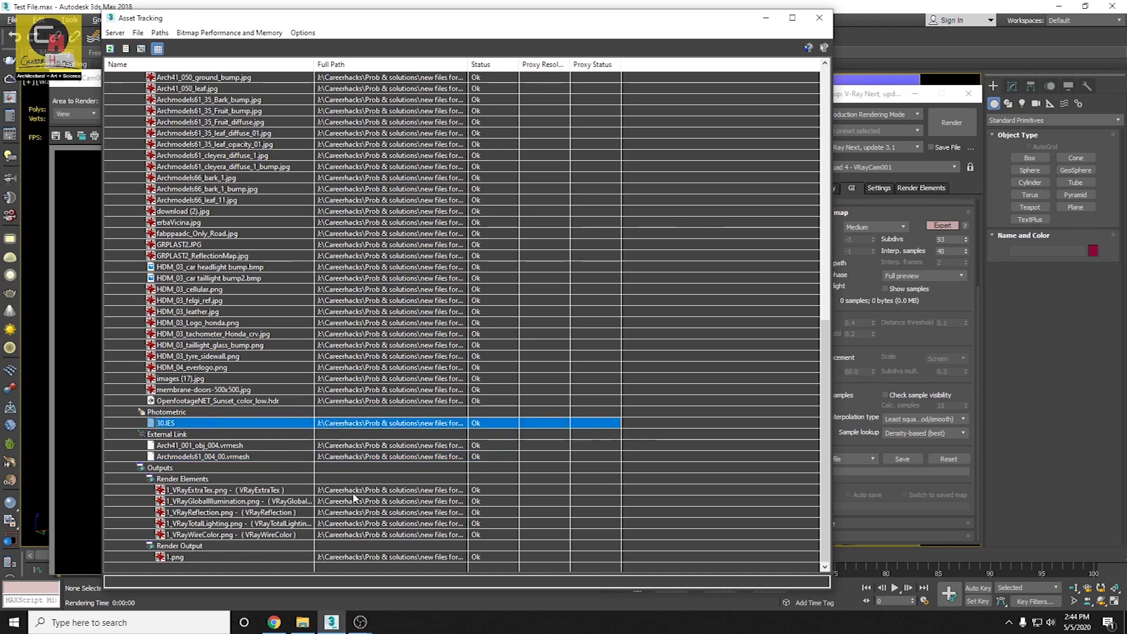
pyautogui.click(820, 18)
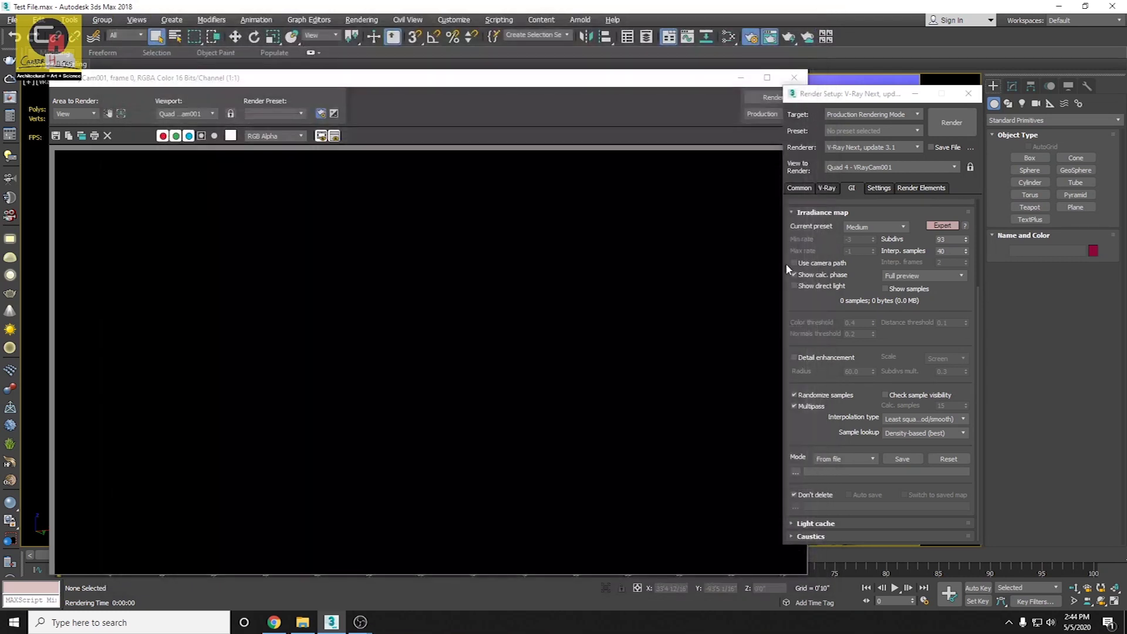
# Step: Set the irradiance map mode to Single frame and light cache subdivs to 20
pyautogui.click(820, 459)
pyautogui.click(840, 461)
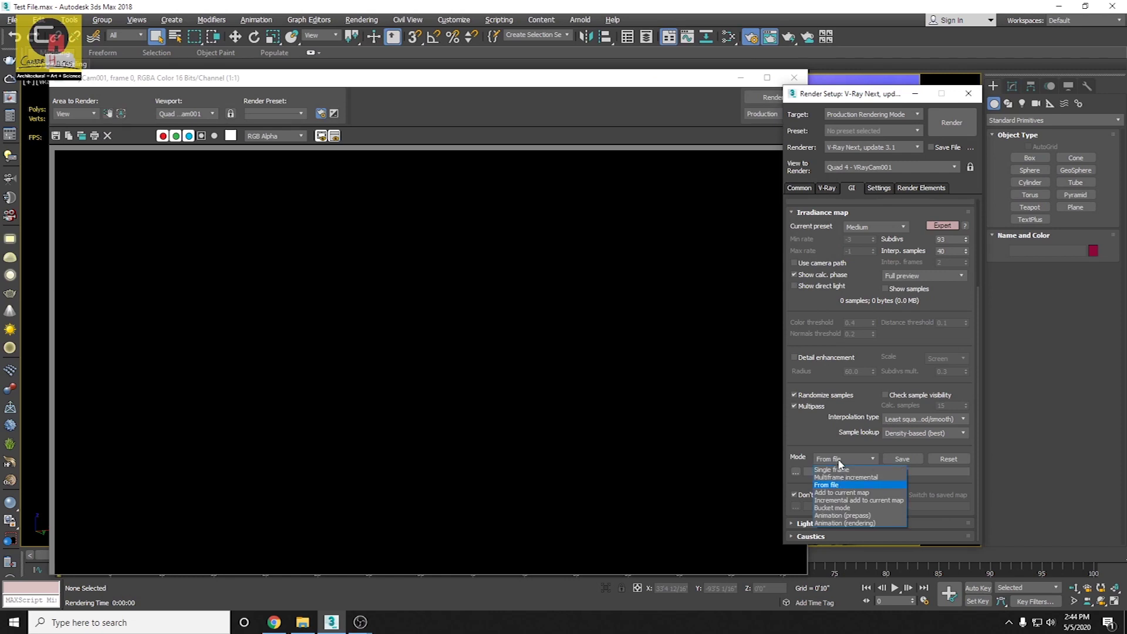
pyautogui.click(843, 470)
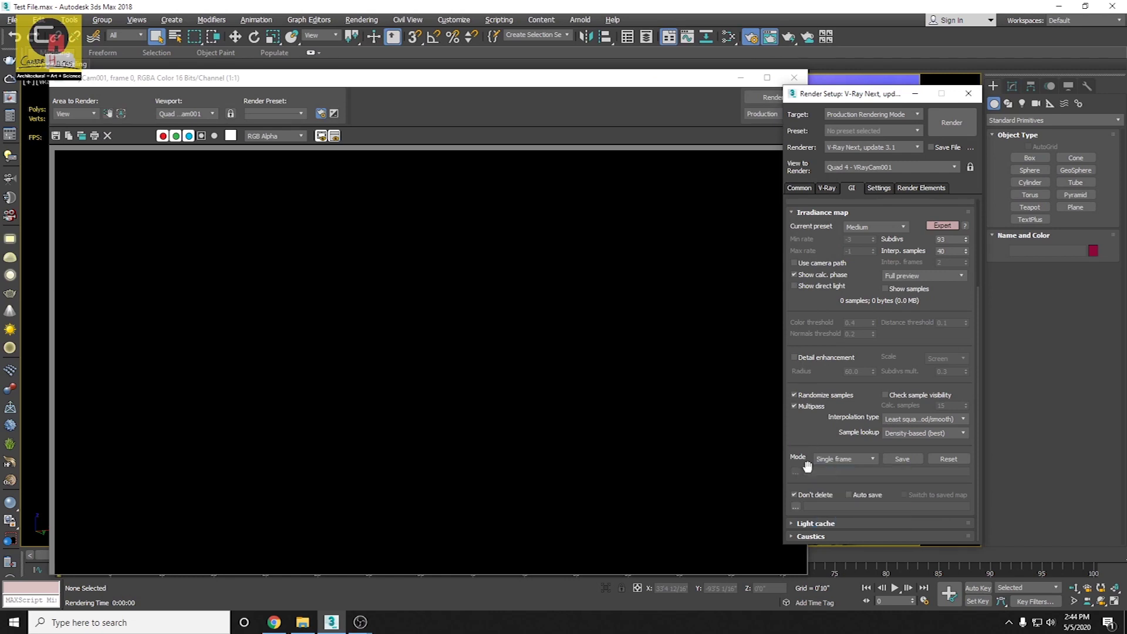
pyautogui.click(810, 524)
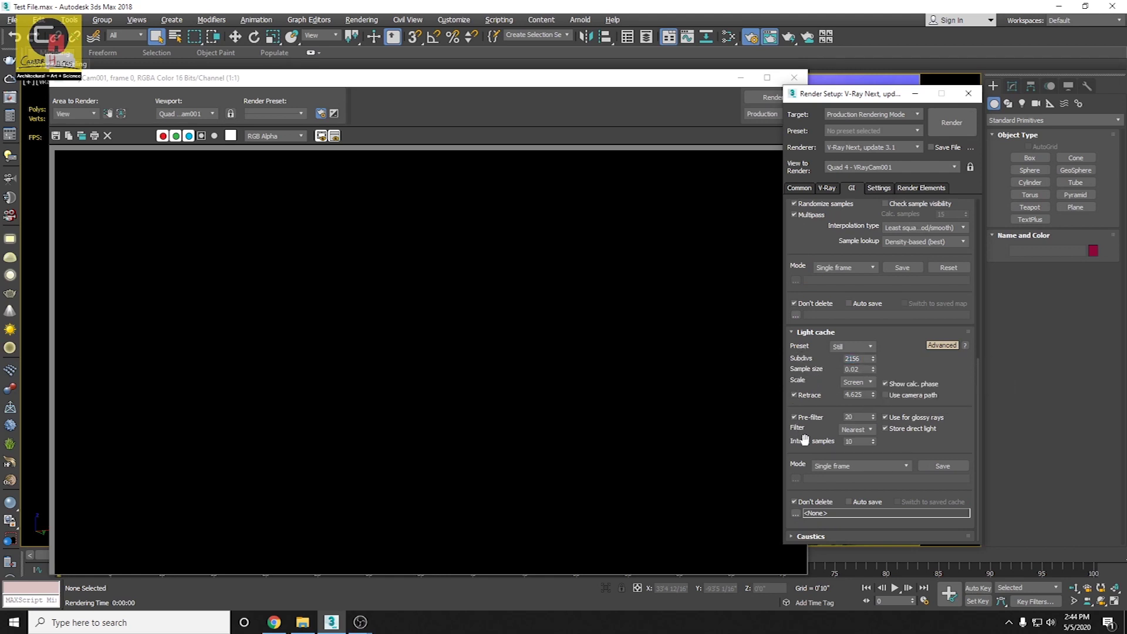
pyautogui.doubleClick(852, 358)
pyautogui.write('20')
pyautogui.click(807, 363)
pyautogui.doubleClick(864, 356)
pyautogui.scroll(5, 828, 225)
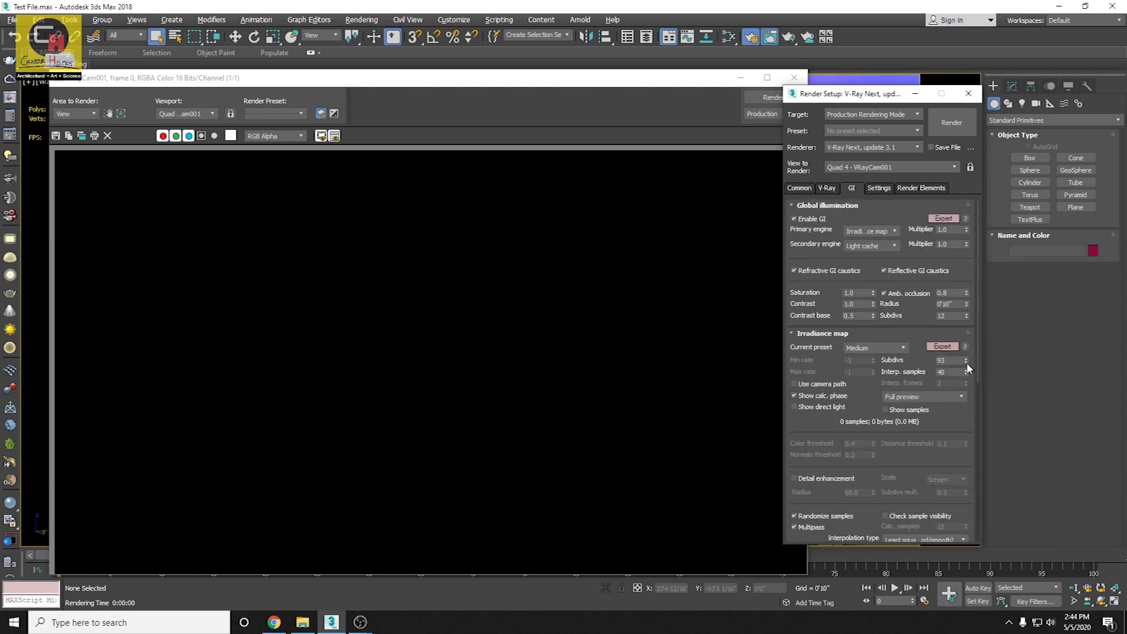
# Step: Lower the irradiance map preset to Very low
pyautogui.click(867, 352)
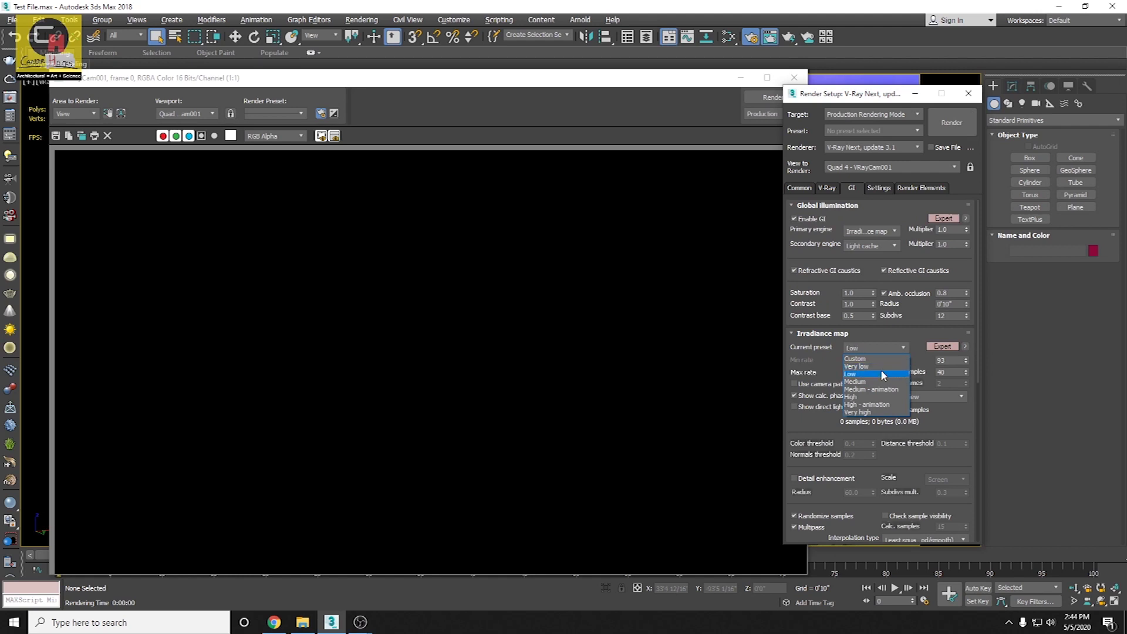
pyautogui.click(881, 375)
pyautogui.click(883, 348)
pyautogui.click(890, 370)
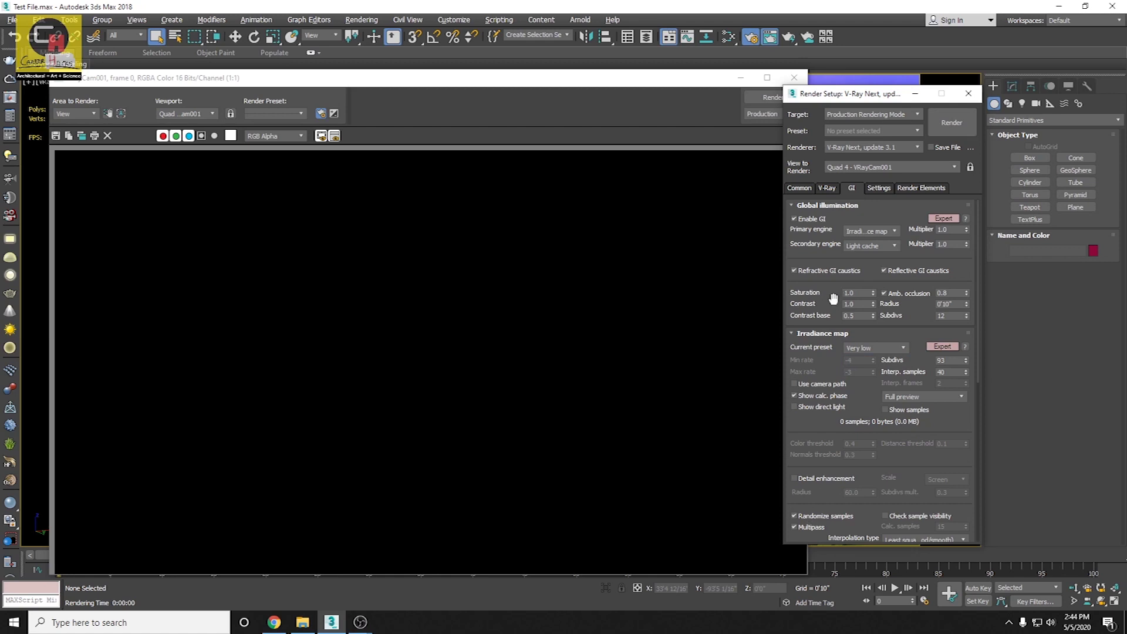
pyautogui.click(826, 189)
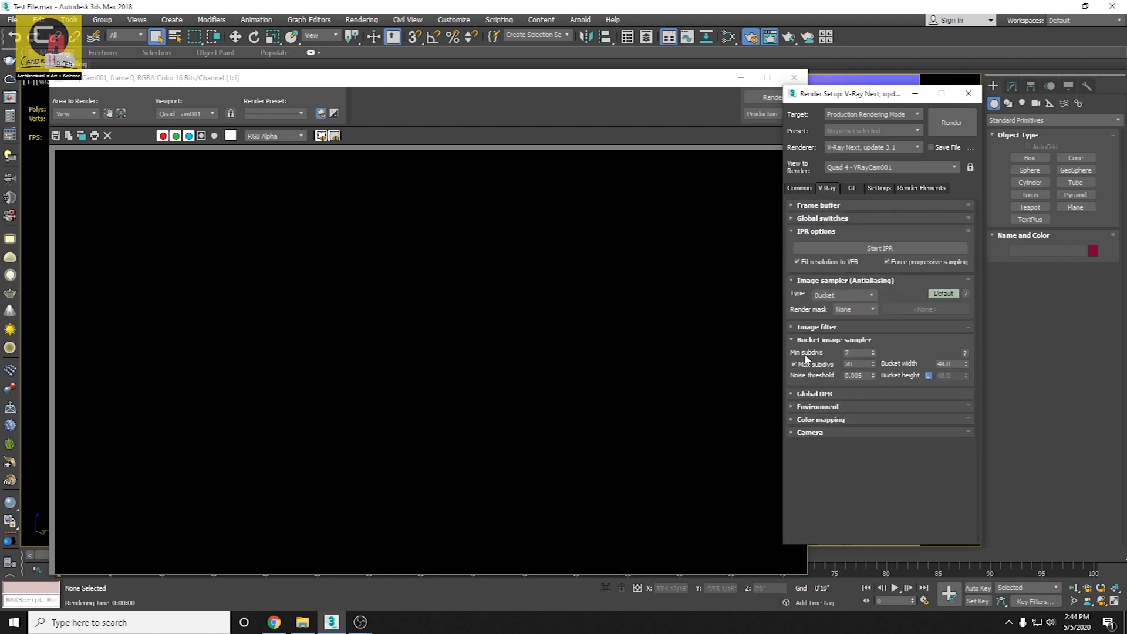
# Step: Set bucket sampler subdivs to Min 1, Max 4; review Global DMC, Environment, Color mapping
pyautogui.doubleClick(868, 353)
pyautogui.doubleClick(866, 365)
pyautogui.write('4')
pyautogui.press('Return')
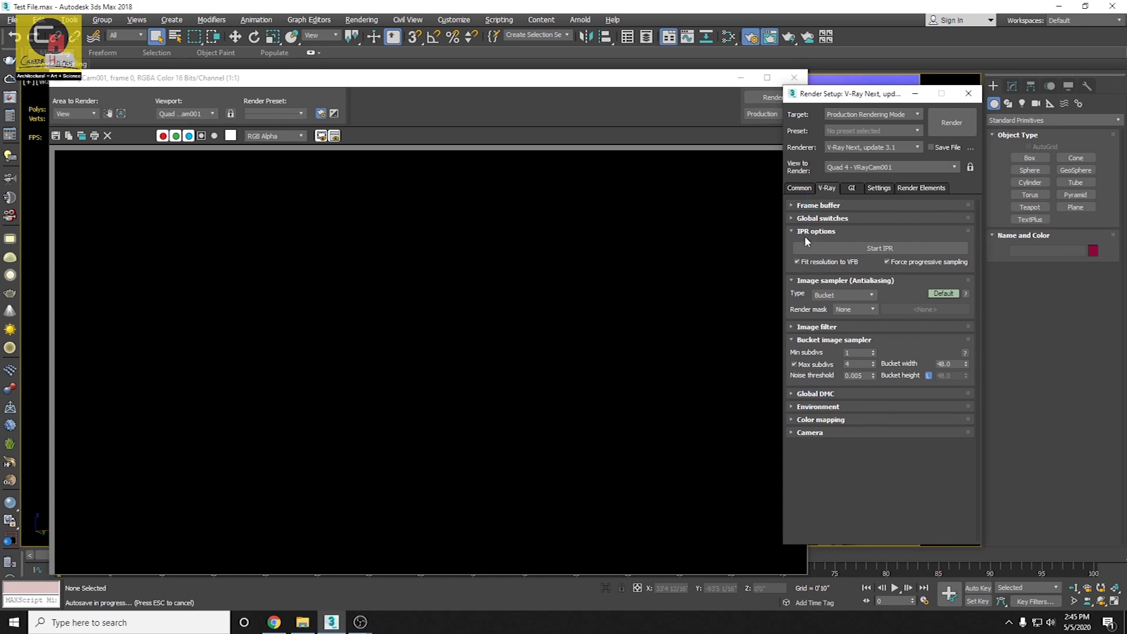
pyautogui.click(805, 394)
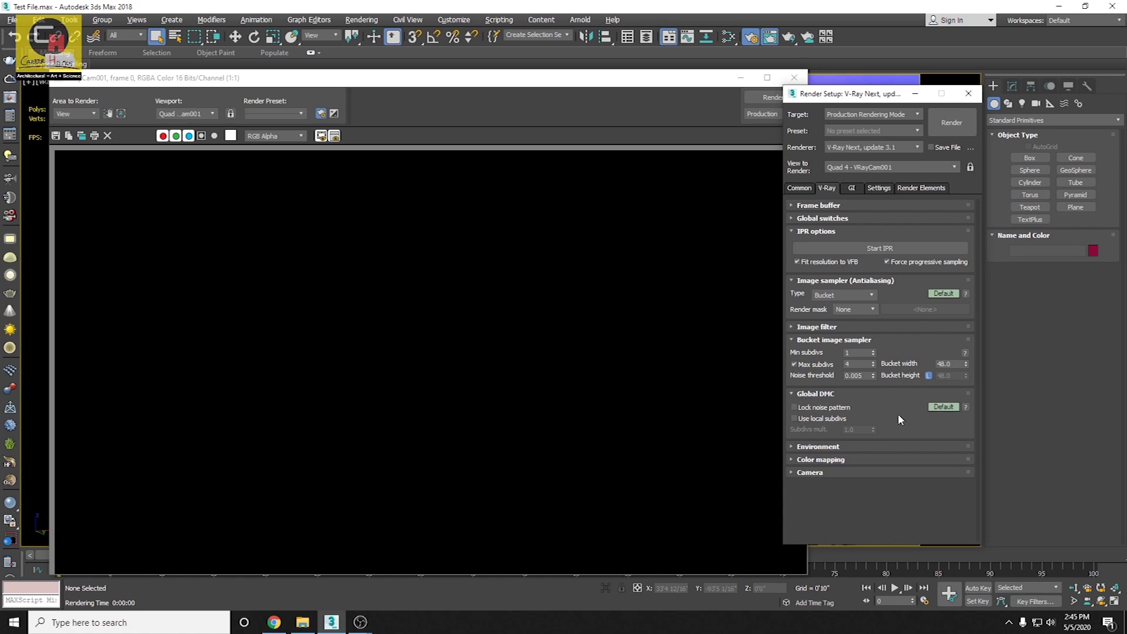
pyautogui.click(817, 447)
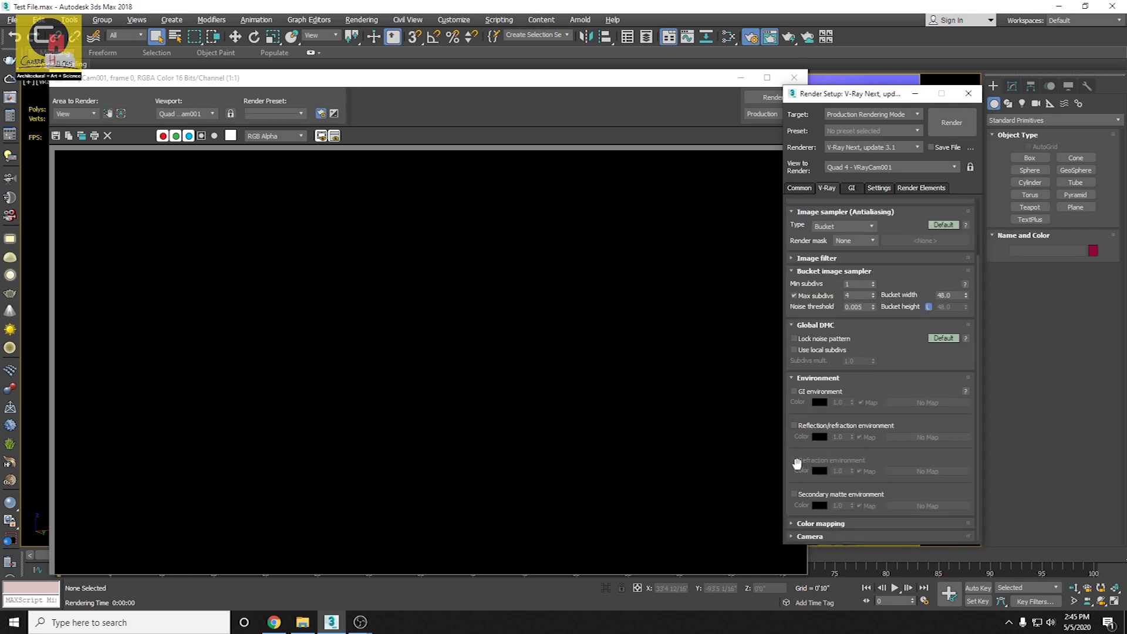
pyautogui.click(809, 525)
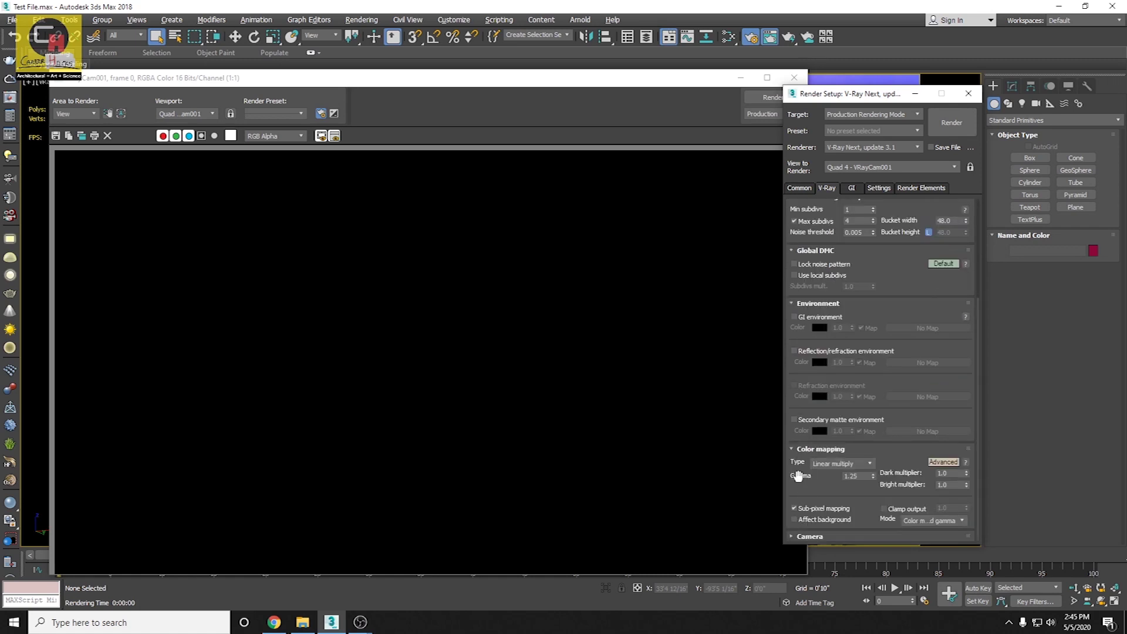
pyautogui.scroll(5, 795, 346)
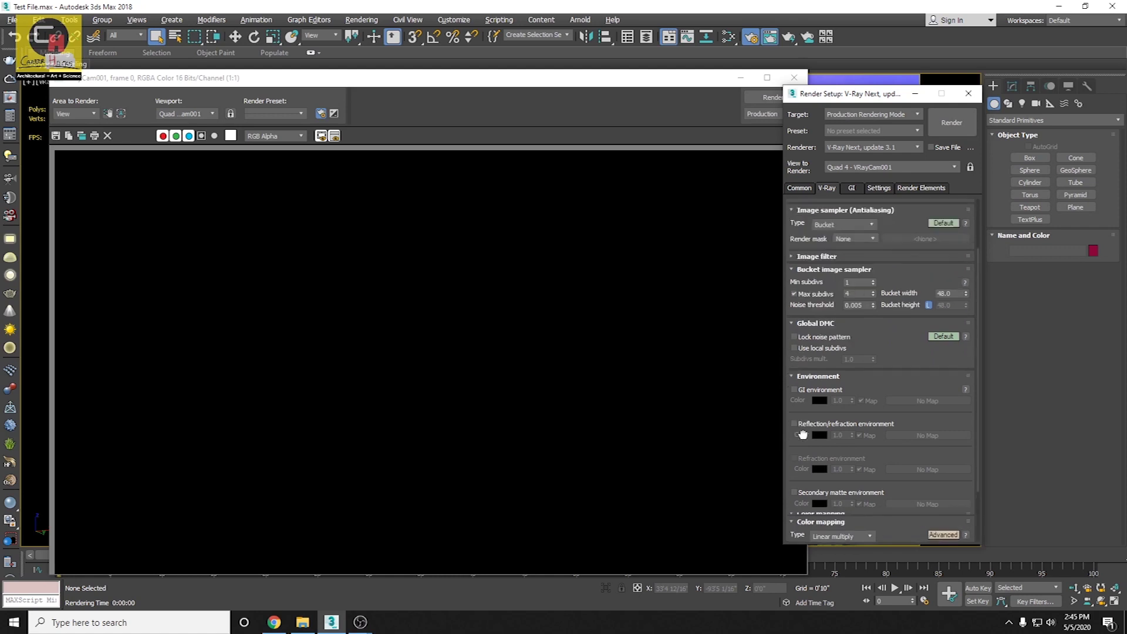
pyautogui.scroll(5, 795, 346)
# Step: Review the Common output settings and the Environment and Effects VRayHDRI environment
pyautogui.click(807, 192)
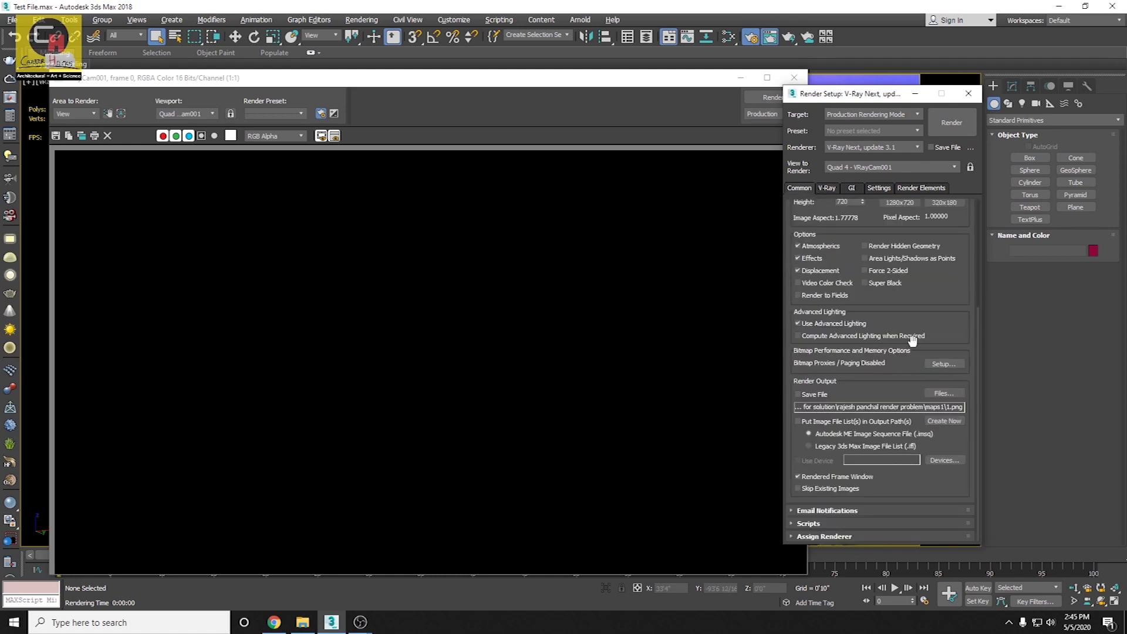
pyautogui.scroll(3, 931, 329)
pyautogui.scroll(2, 925, 382)
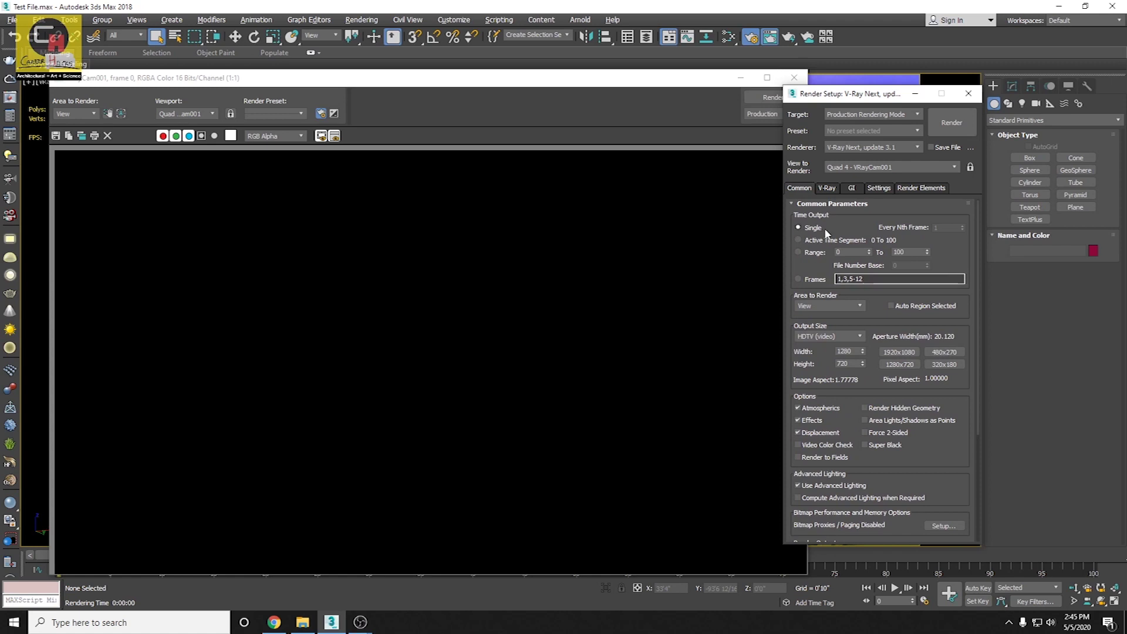
pyautogui.click(361, 20)
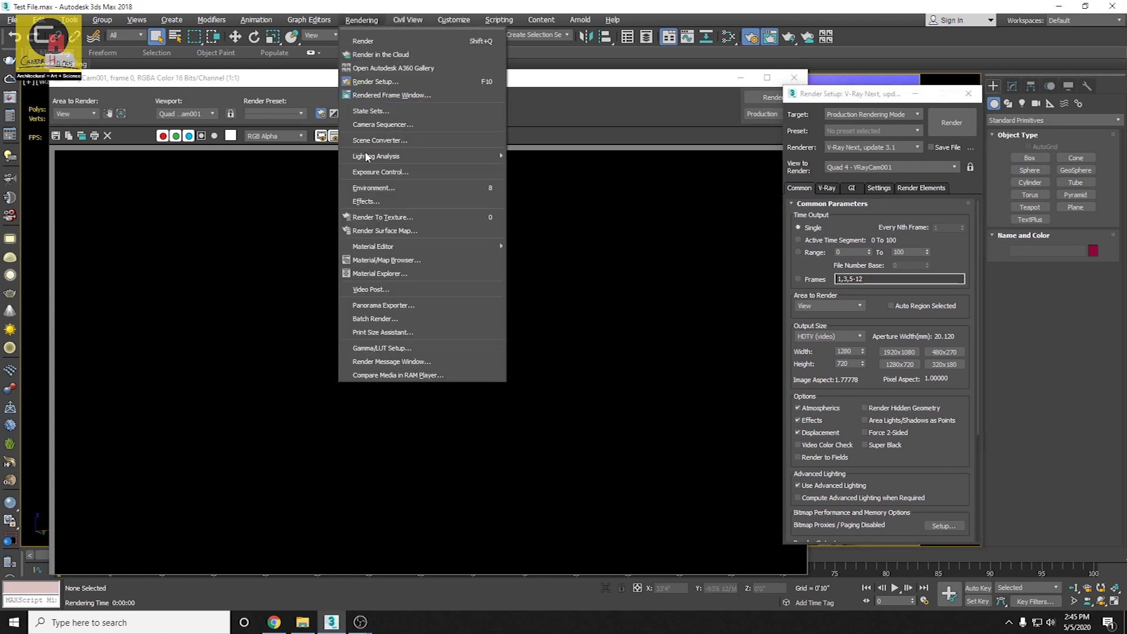
pyautogui.click(396, 188)
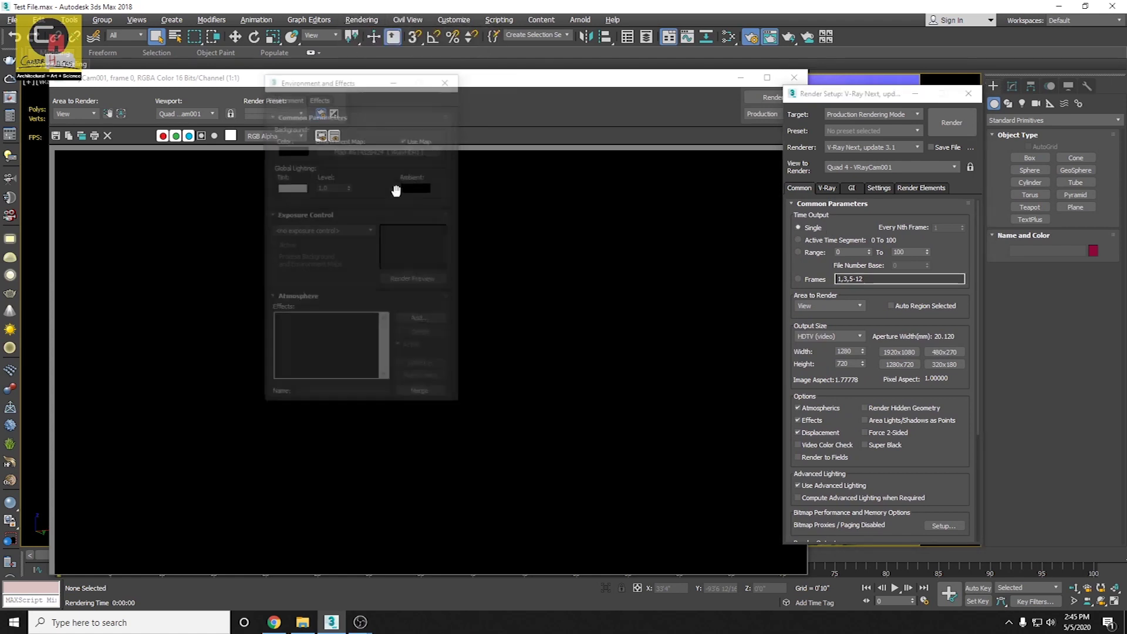
pyautogui.click(319, 100)
pyautogui.moveTo(329, 83); pyautogui.dragTo(414, 95)
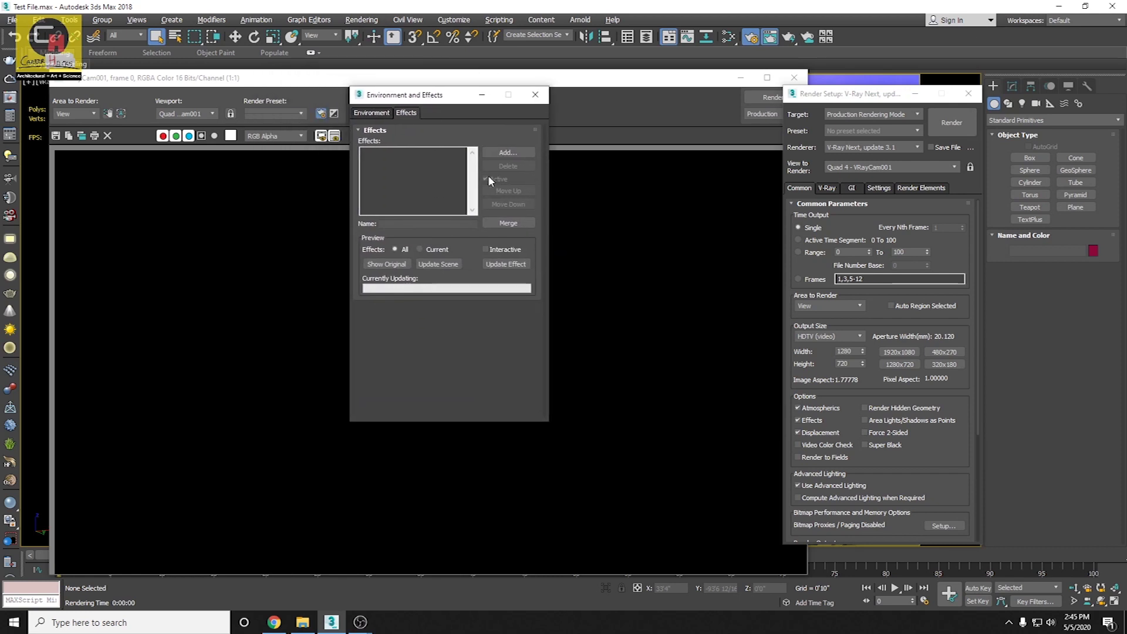
pyautogui.click(380, 114)
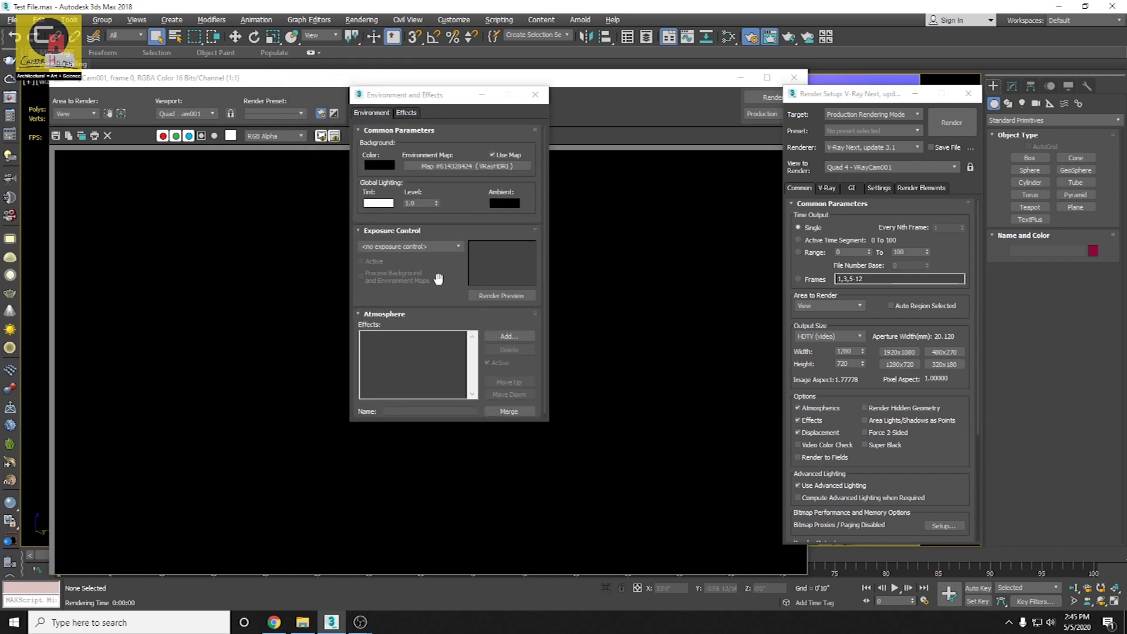
pyautogui.click(535, 95)
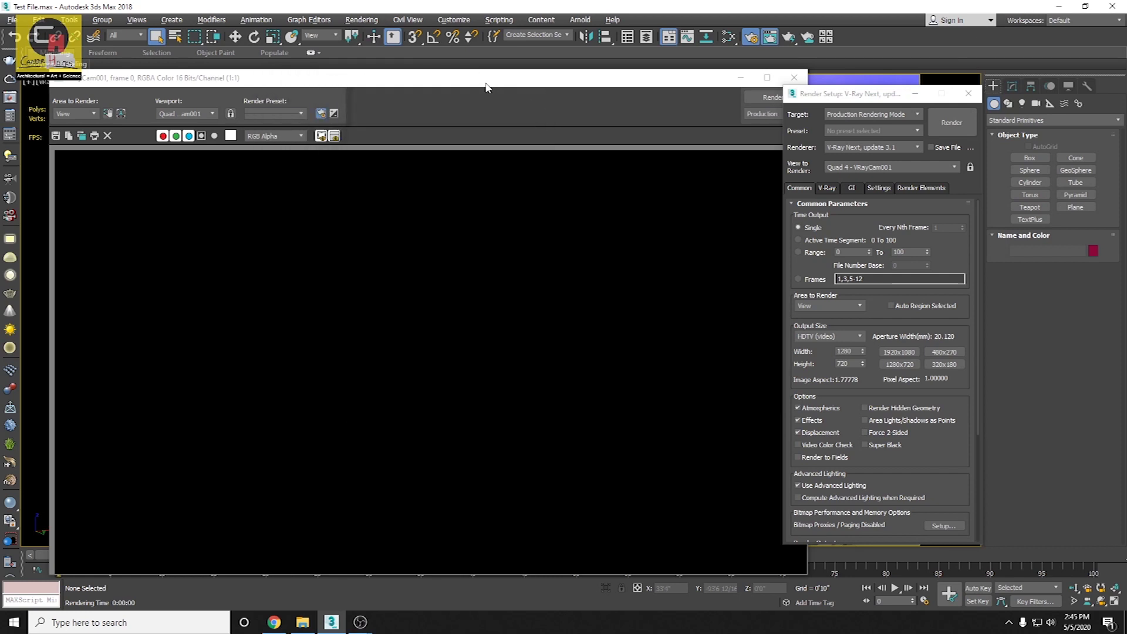
# Step: Start a V-Ray test render of VRayCam001 and enlarge the message log beside it
pyautogui.moveTo(476, 83); pyautogui.dragTo(477, 73)
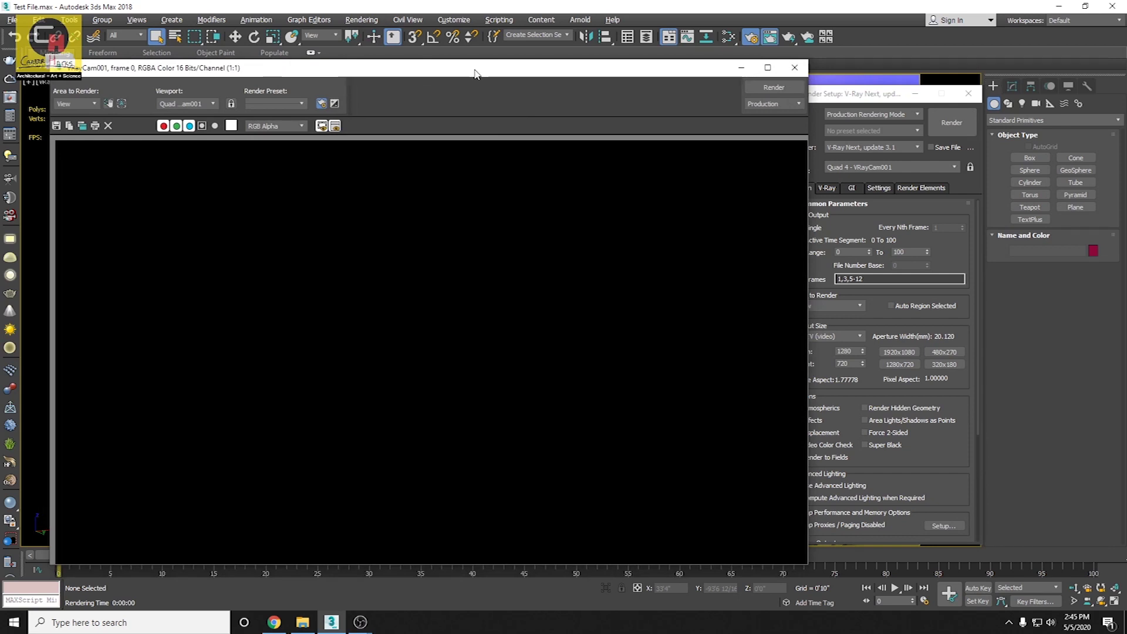
pyautogui.click(770, 88)
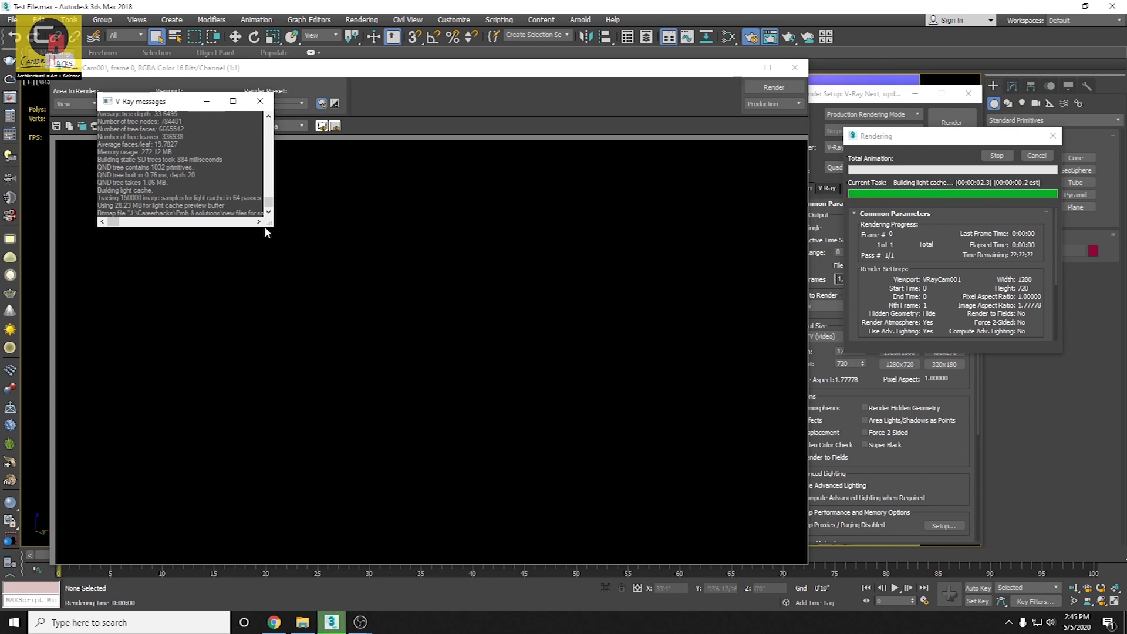
pyautogui.moveTo(271, 226); pyautogui.dragTo(450, 392)
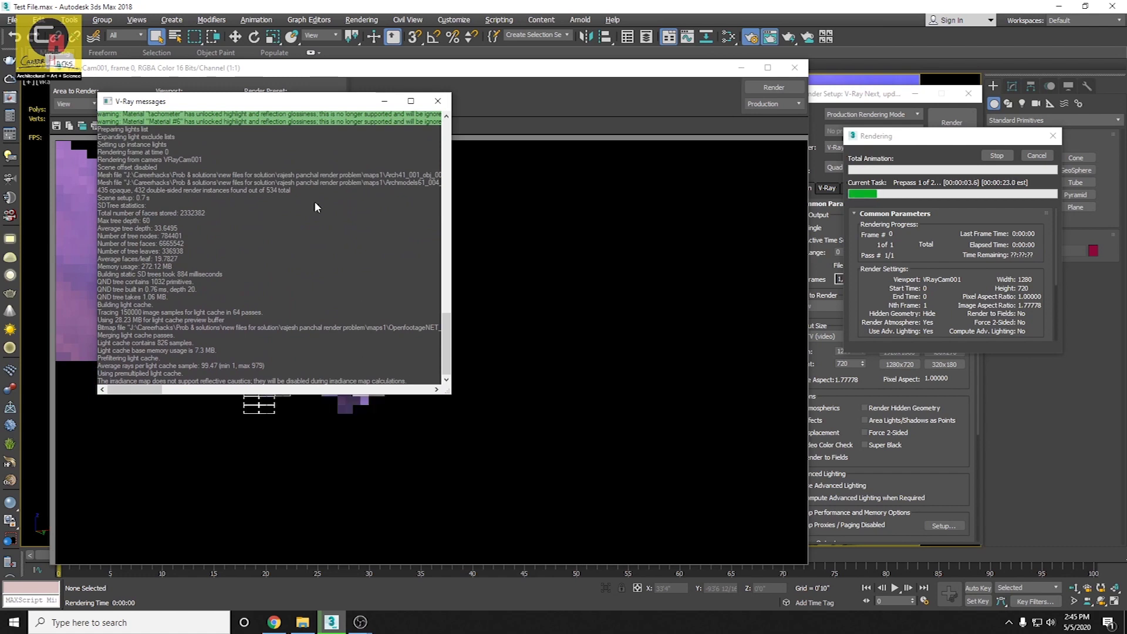
pyautogui.moveTo(337, 101)
pyautogui.mouseDown()
pyautogui.moveTo(642, 312)
pyautogui.moveTo(956, 201)
pyautogui.mouseUp()
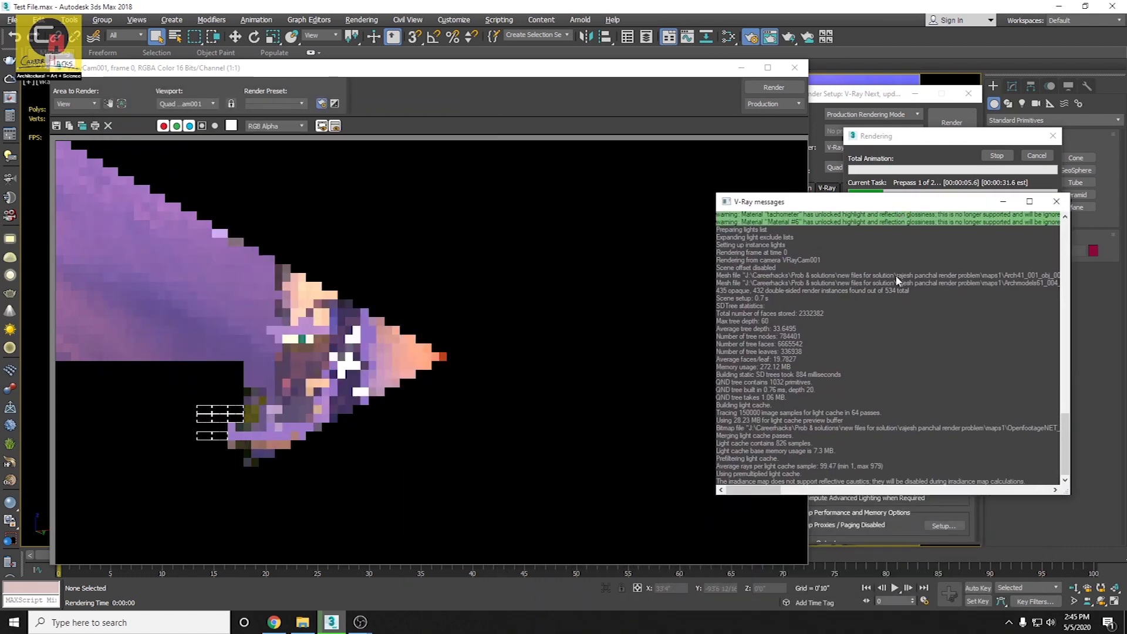
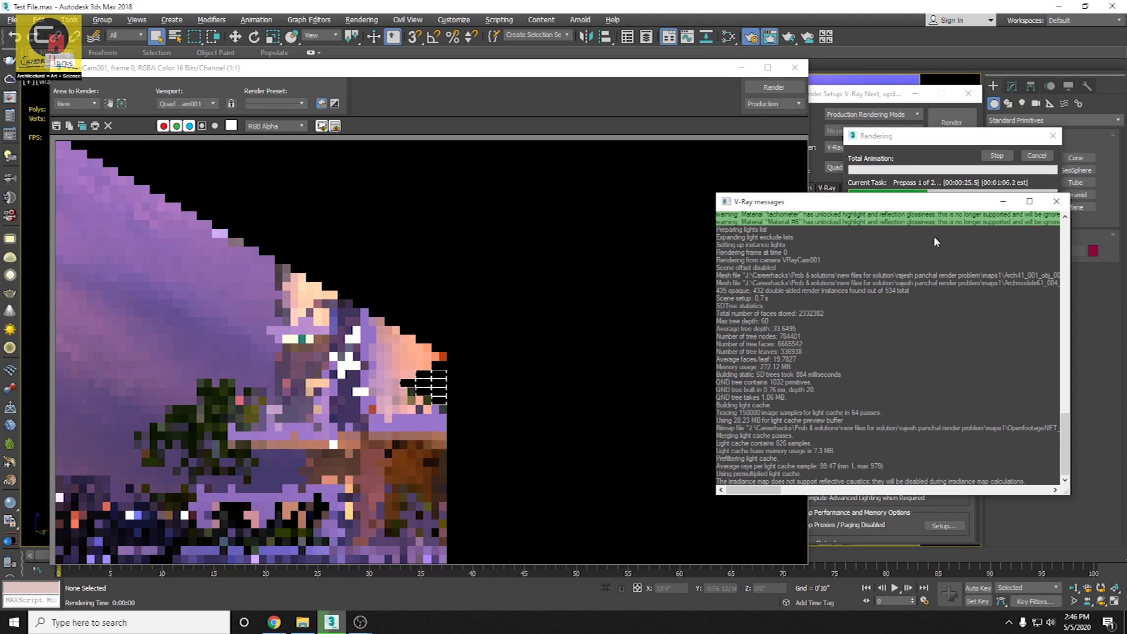
# Step: Stop the draft render and set the light cache subdivisions from 20 to 2156
pyautogui.click(995, 156)
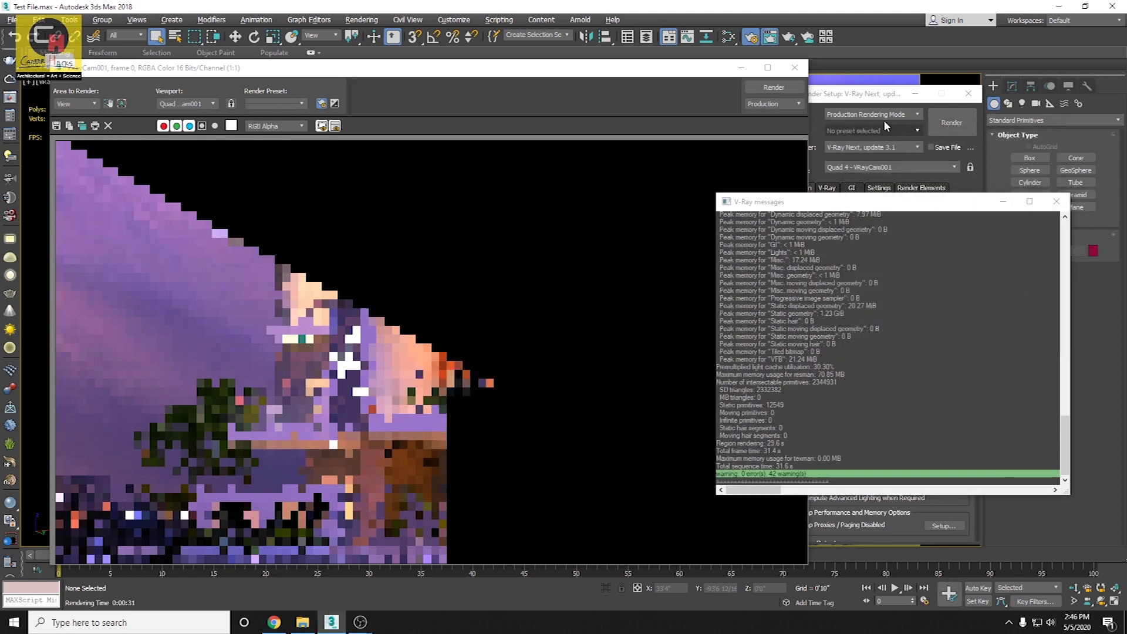
pyautogui.click(869, 97)
pyautogui.click(852, 188)
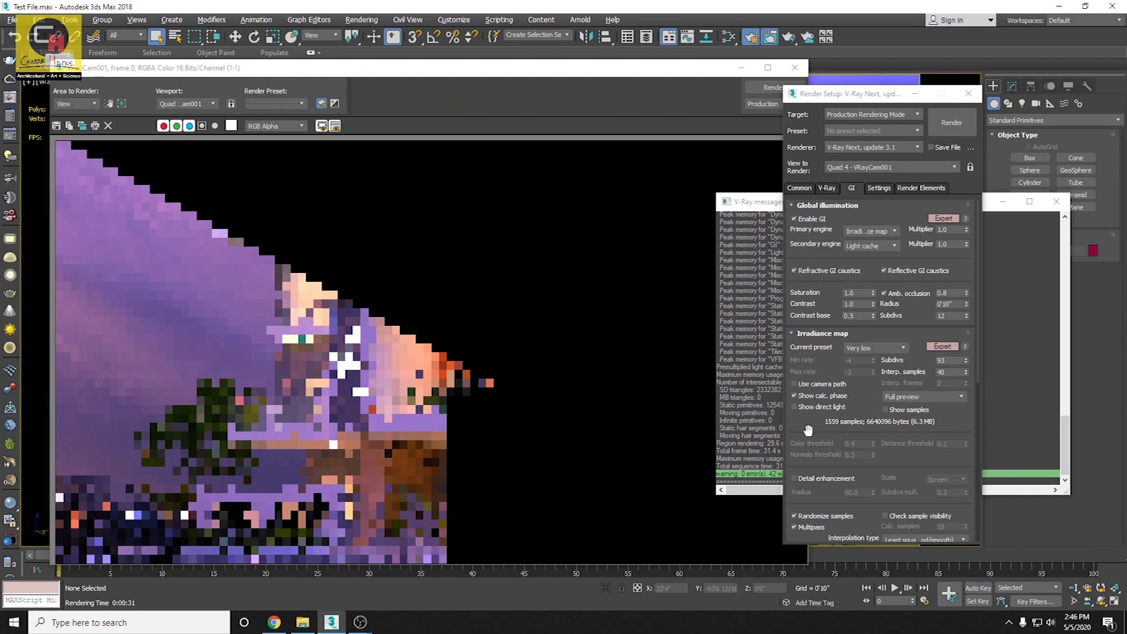
pyautogui.scroll(-5, 808, 429)
pyautogui.moveTo(852, 358); pyautogui.dragTo(830, 359)
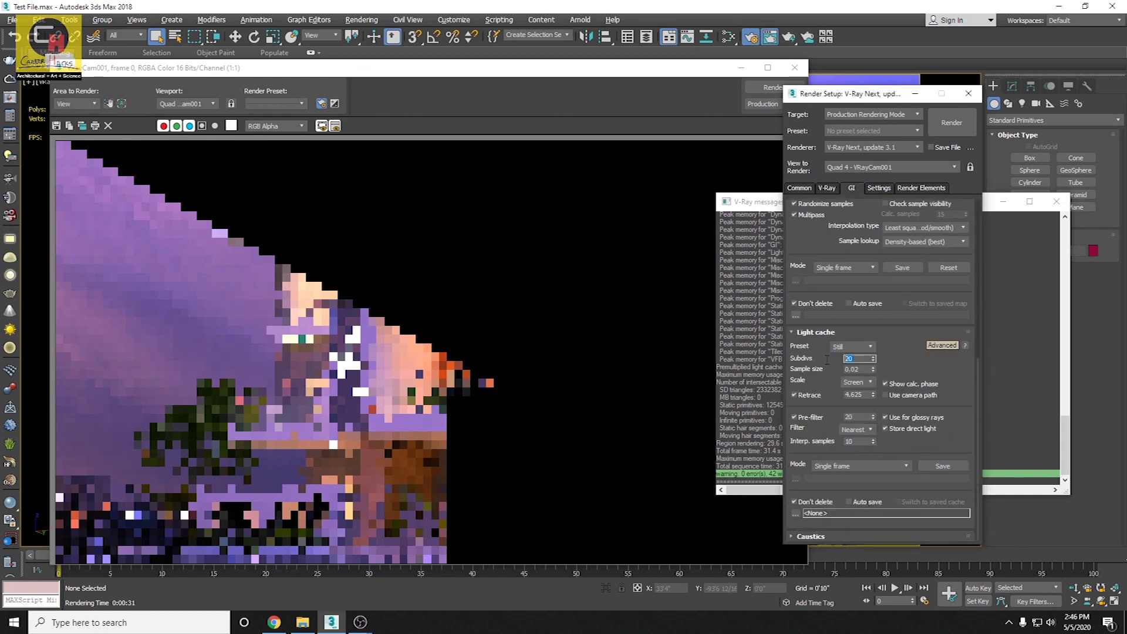
pyautogui.write('2156')
# Step: Set the irradiance map preset to Medium and render again
pyautogui.scroll(3, 834, 361)
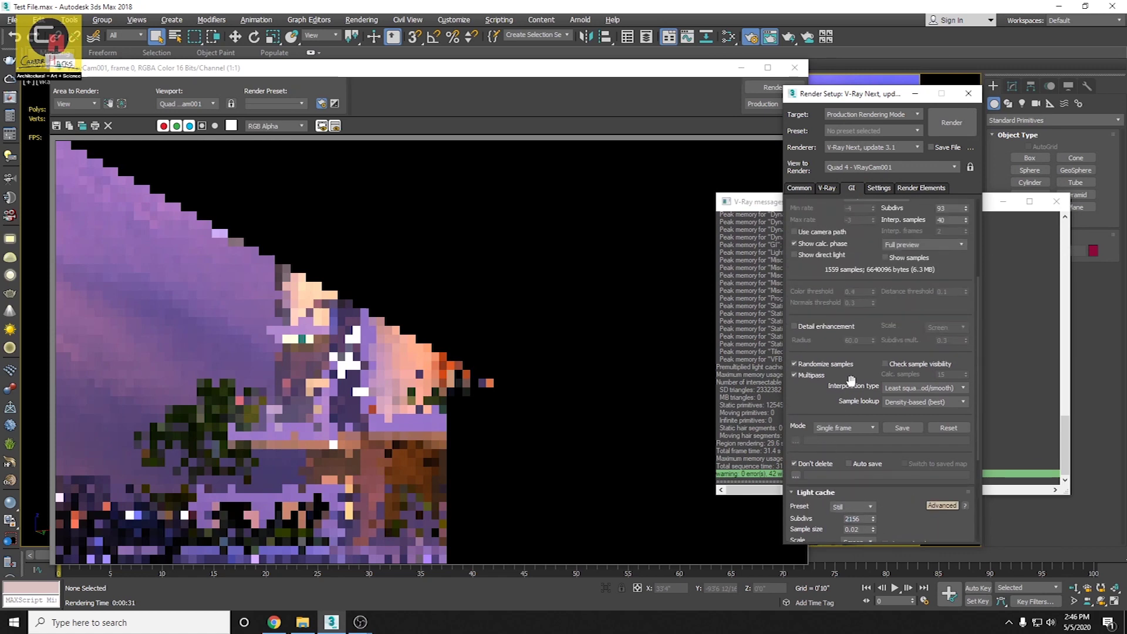
pyautogui.scroll(3, 860, 367)
pyautogui.click(874, 325)
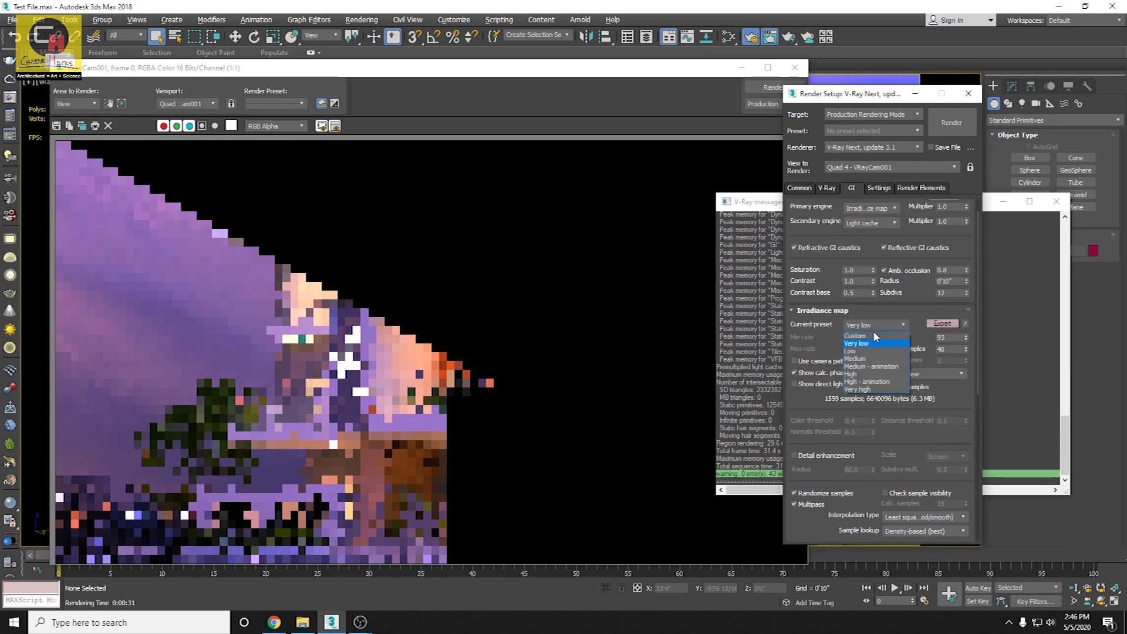
pyautogui.click(878, 368)
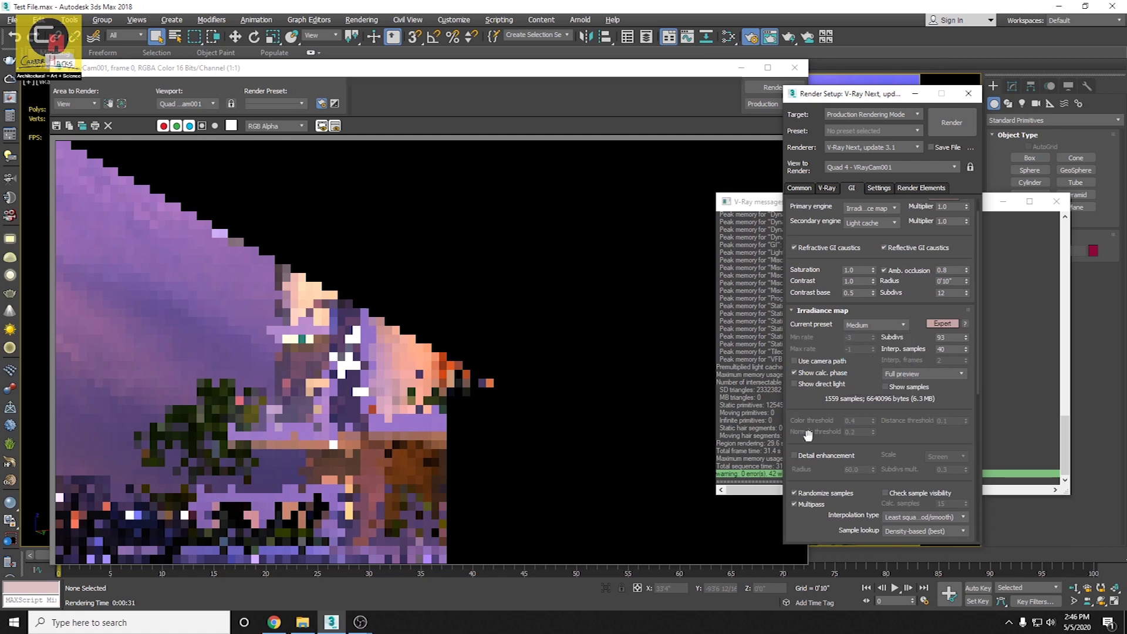
pyautogui.scroll(-1, 810, 432)
pyautogui.scroll(-5, 807, 411)
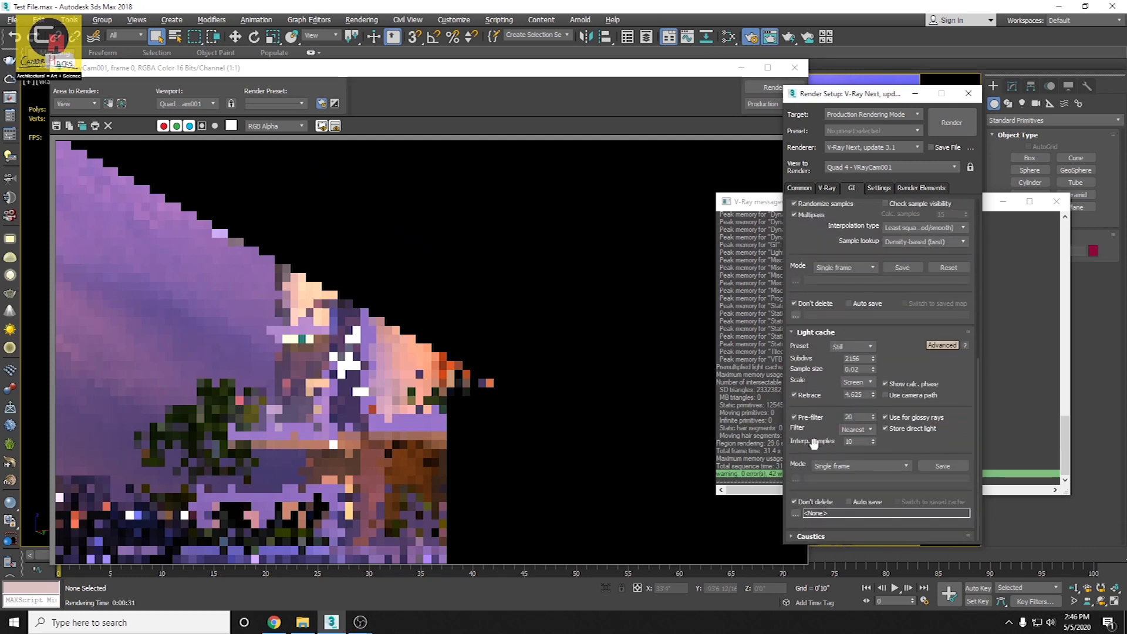
pyautogui.click(764, 88)
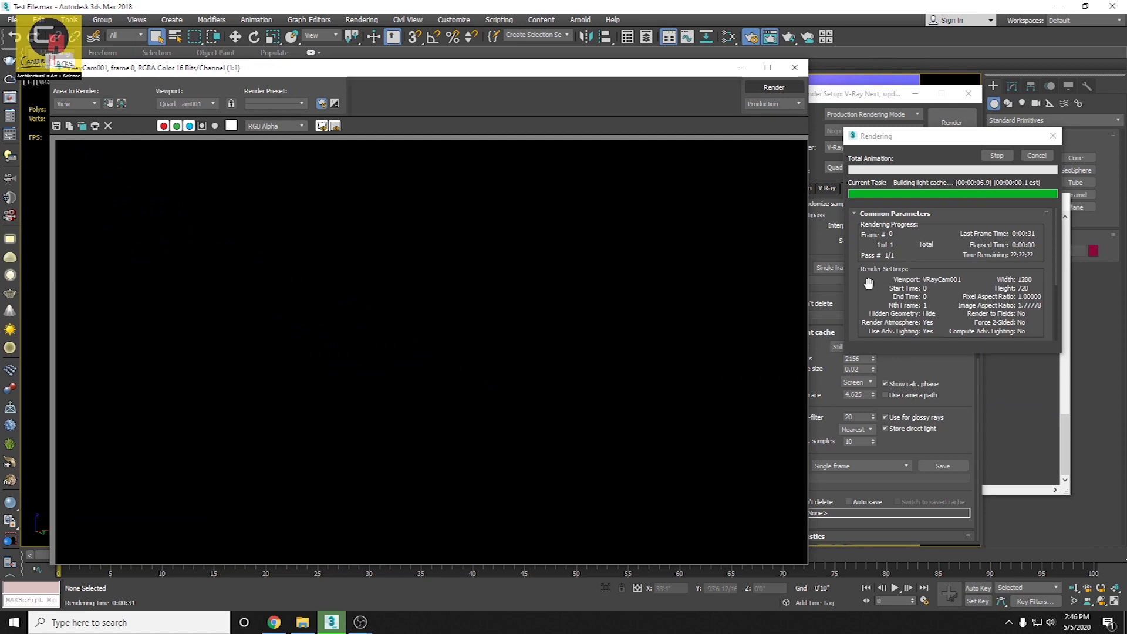
# Step: Rearrange and enlarge the frame buffer and V-Ray log windows to read the light cache progress
pyautogui.moveTo(310, 74)
pyautogui.mouseDown()
pyautogui.moveTo(316, 186)
pyautogui.moveTo(381, 71)
pyautogui.mouseUp()
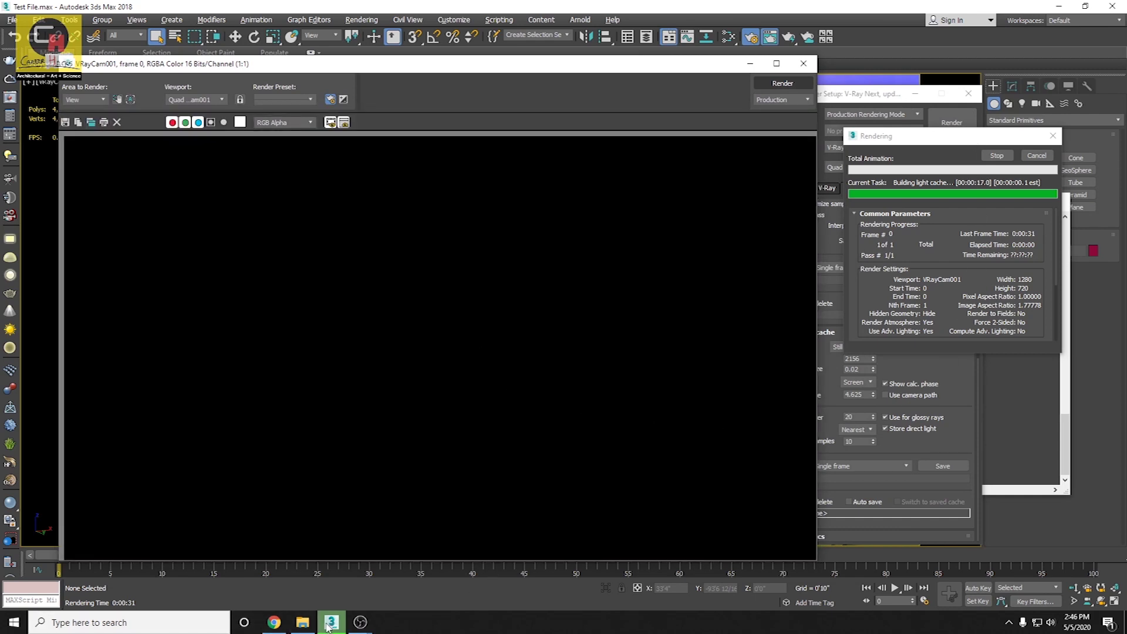
pyautogui.moveTo(332, 622)
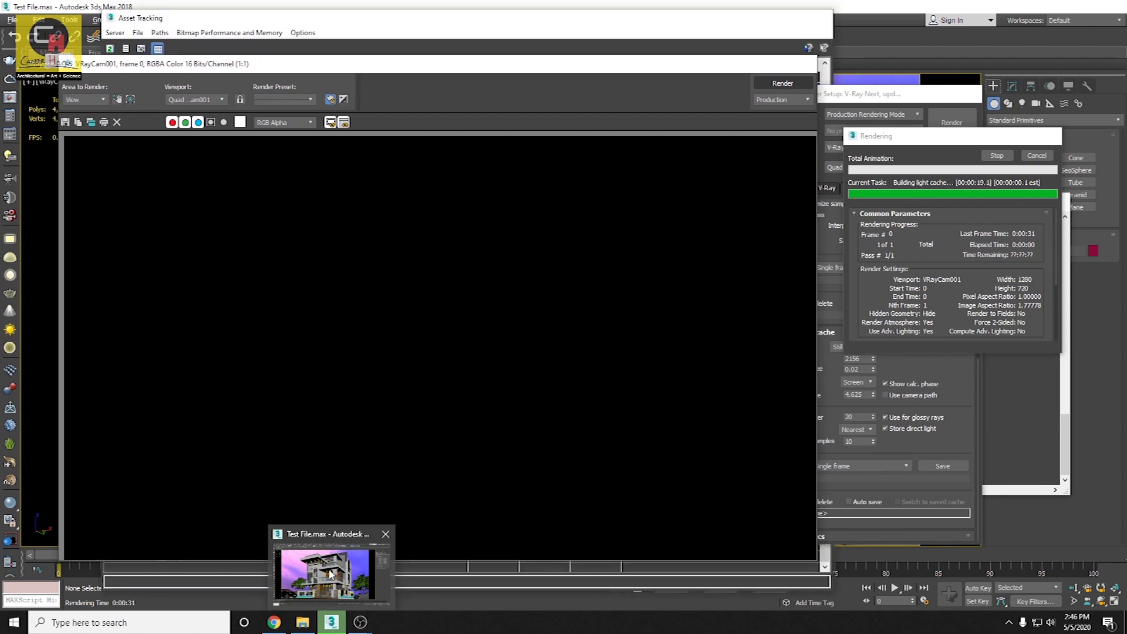
pyautogui.click(331, 574)
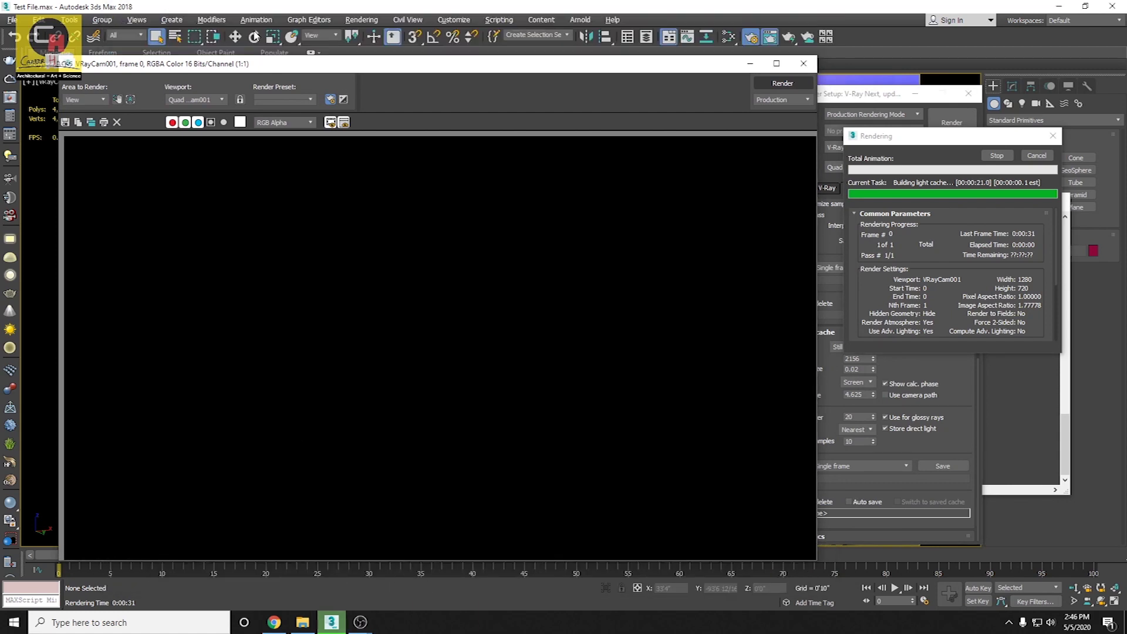
pyautogui.moveTo(257, 67); pyautogui.dragTo(516, 391)
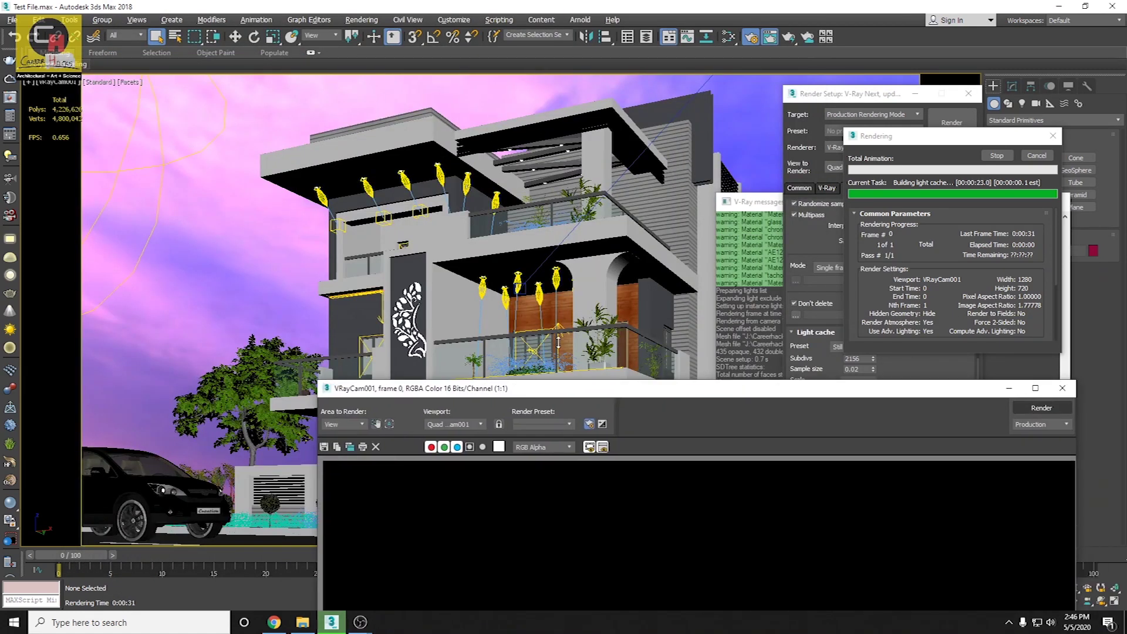
pyautogui.moveTo(759, 206); pyautogui.dragTo(72, 65)
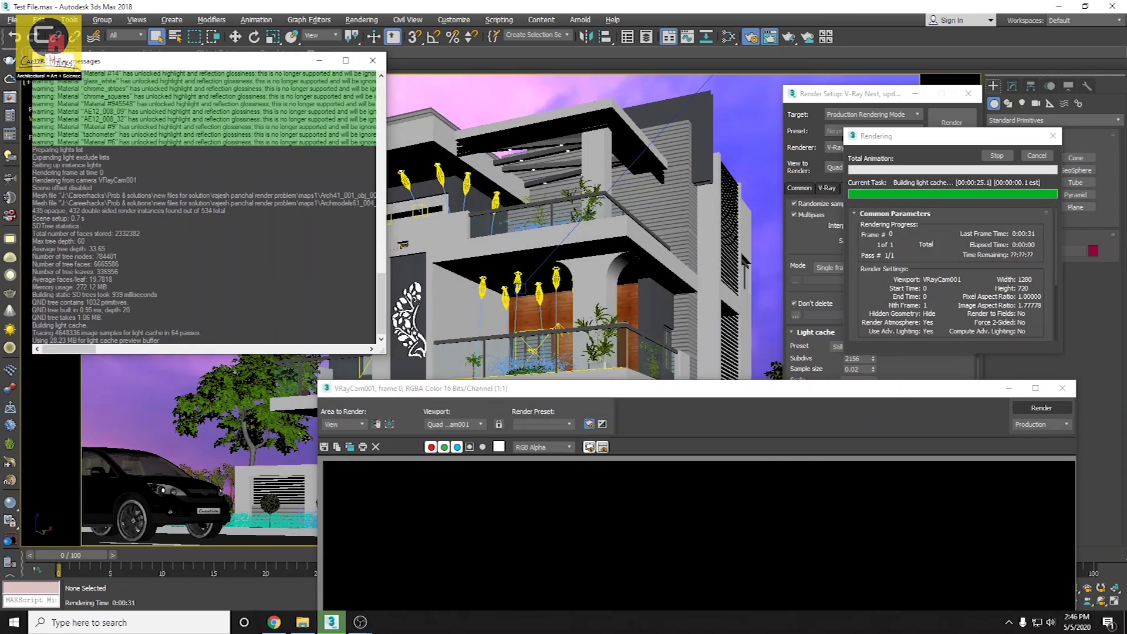
pyautogui.moveTo(384, 354); pyautogui.dragTo(658, 472)
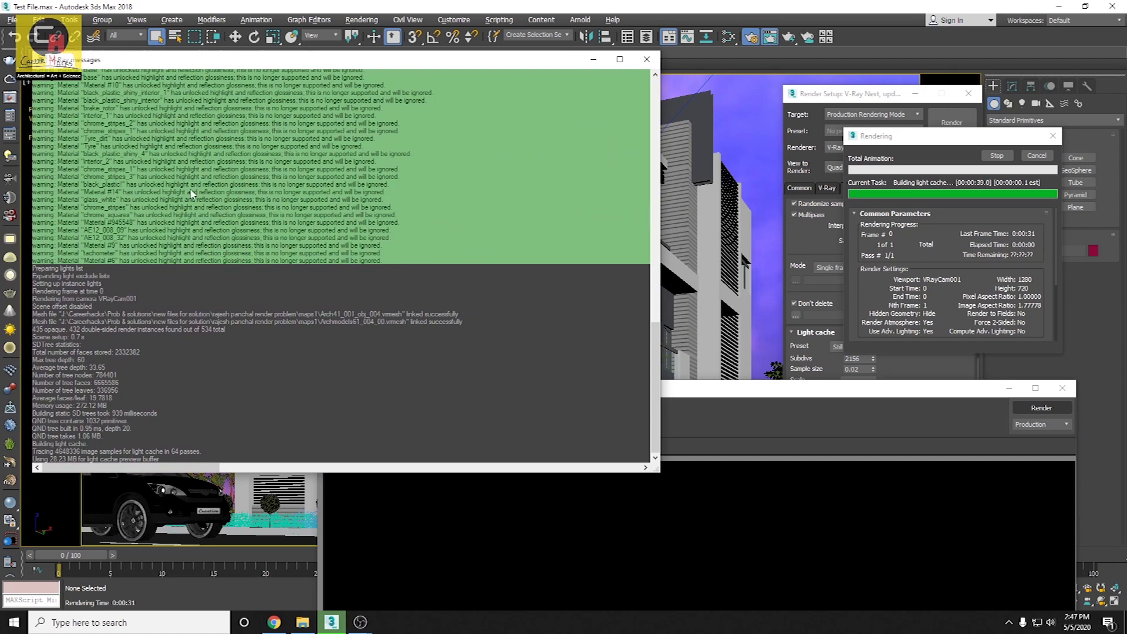
pyautogui.moveTo(697, 393)
pyautogui.mouseDown()
pyautogui.moveTo(612, 321)
pyautogui.moveTo(456, 80)
pyautogui.mouseUp()
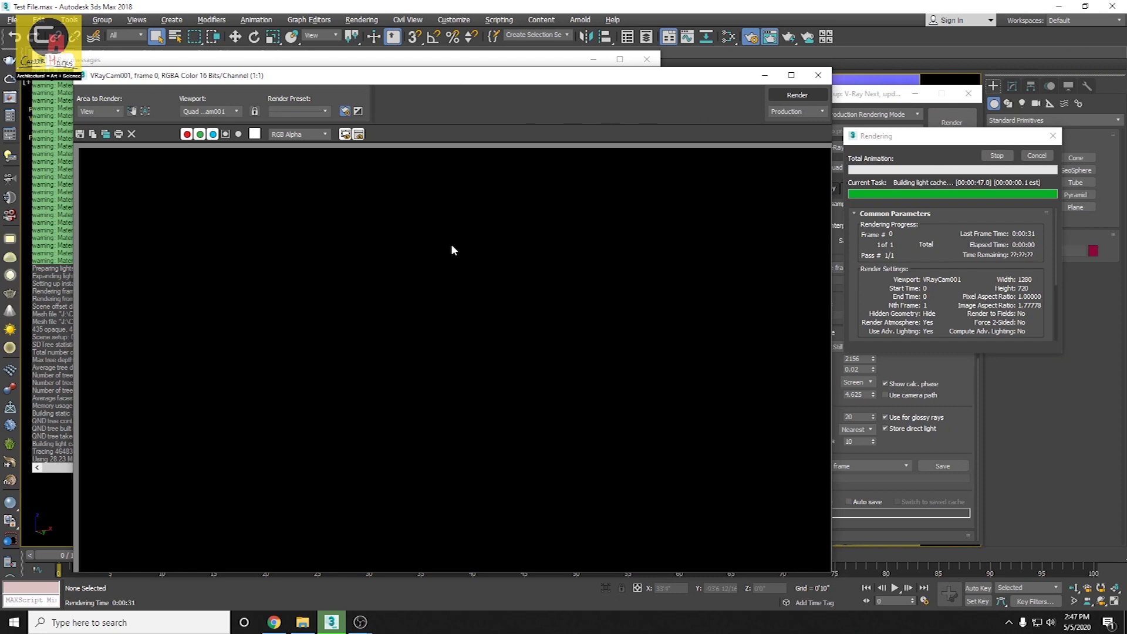
# Step: Check the V-Ray log once more, then abort the render
pyautogui.click(110, 64)
pyautogui.click(421, 519)
pyautogui.click(996, 156)
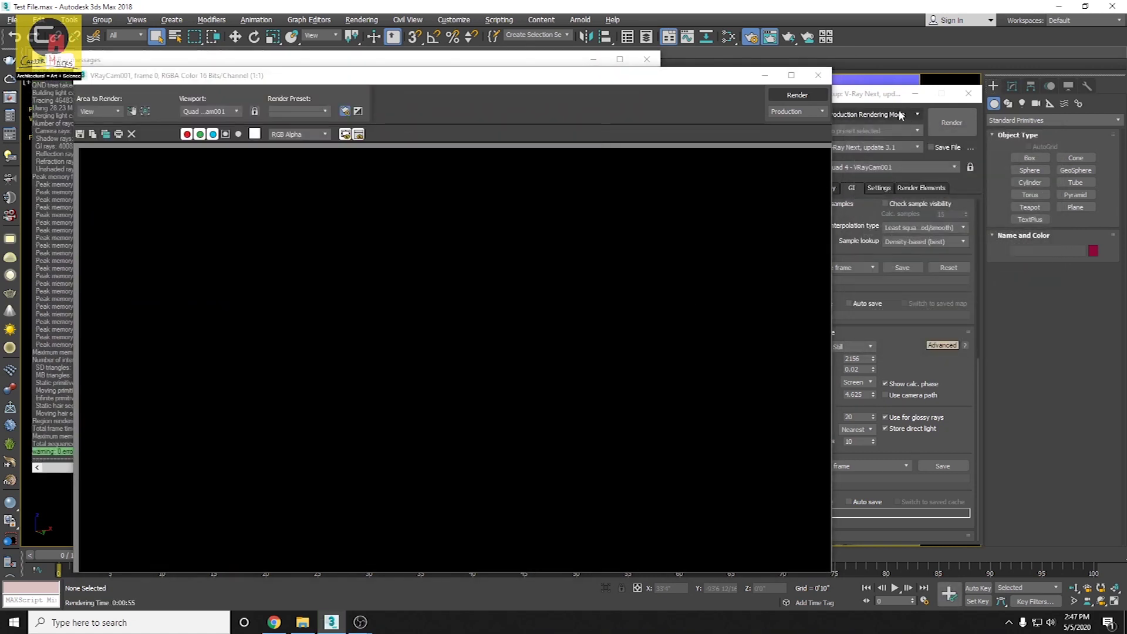
# Step: Turn off Use for glossy rays in the light cache and start a new render
pyautogui.click(880, 99)
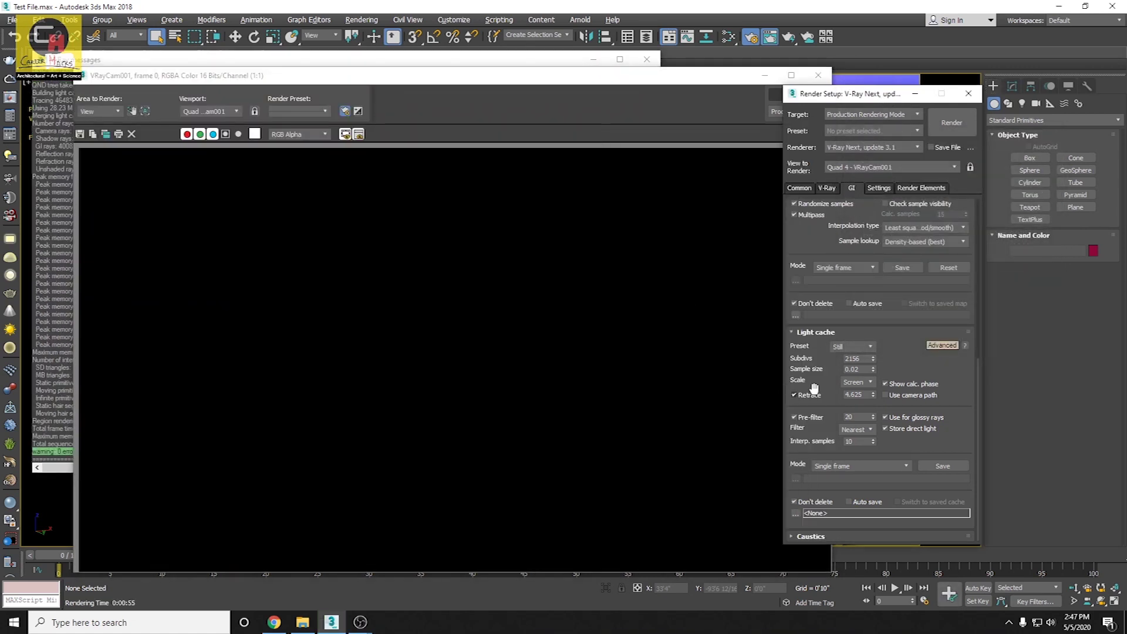
pyautogui.doubleClick(852, 359)
pyautogui.click(926, 419)
pyautogui.click(776, 94)
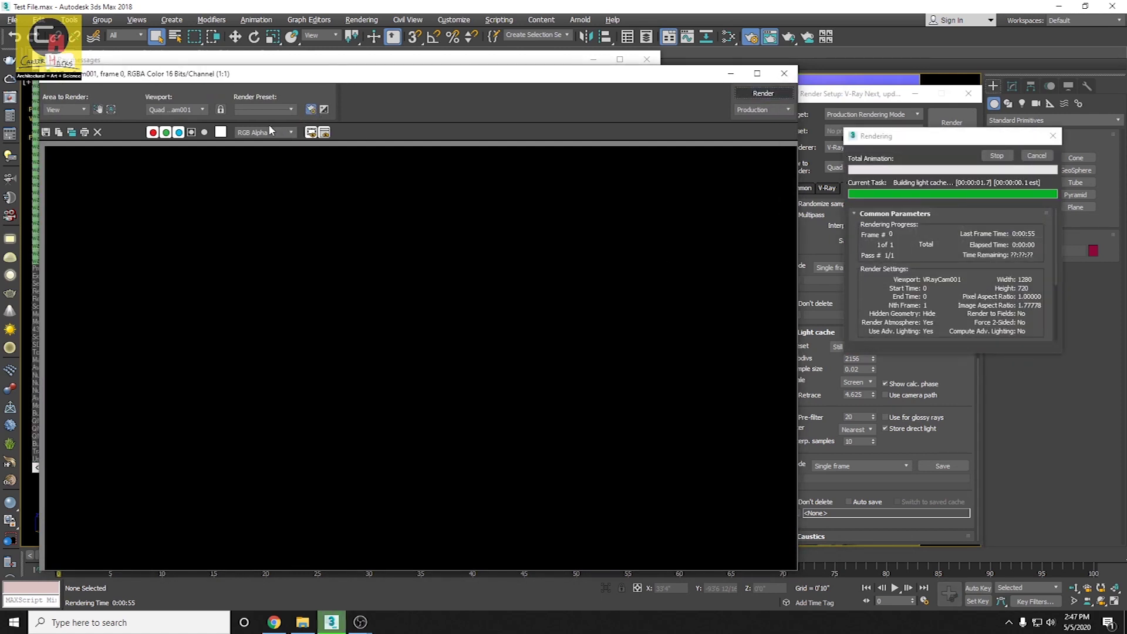
# Step: Read the V-Ray log during the render, then stop it
pyautogui.moveTo(244, 63); pyautogui.dragTo(241, 31)
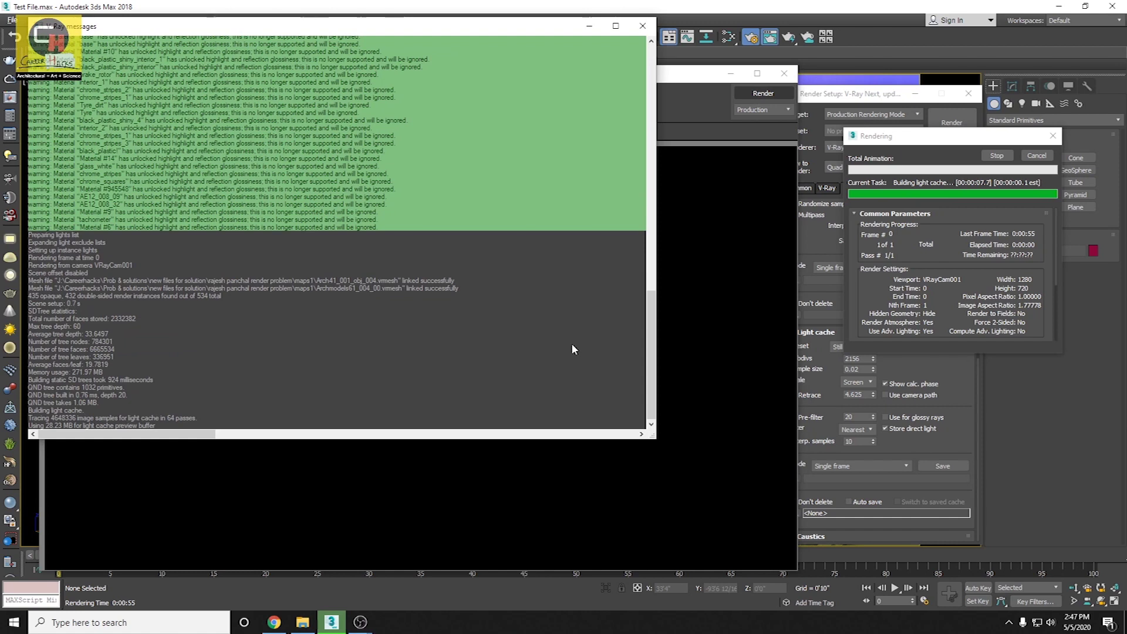
pyautogui.click(737, 275)
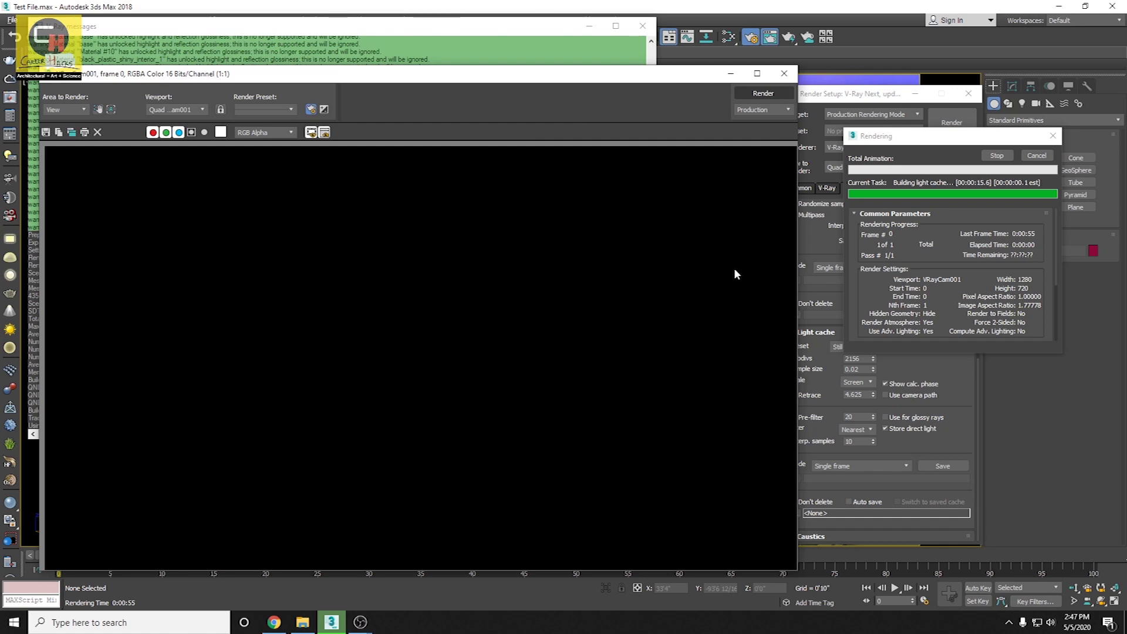
pyautogui.click(1004, 158)
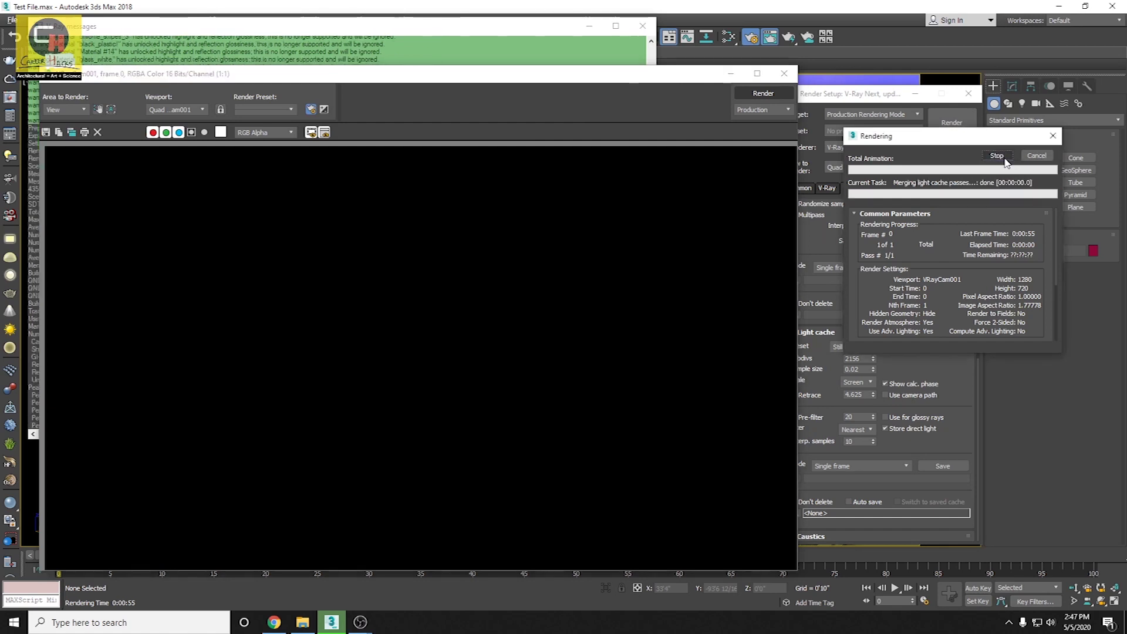
# Step: Lower the light cache subdivisions to 1000 and render again
pyautogui.click(900, 370)
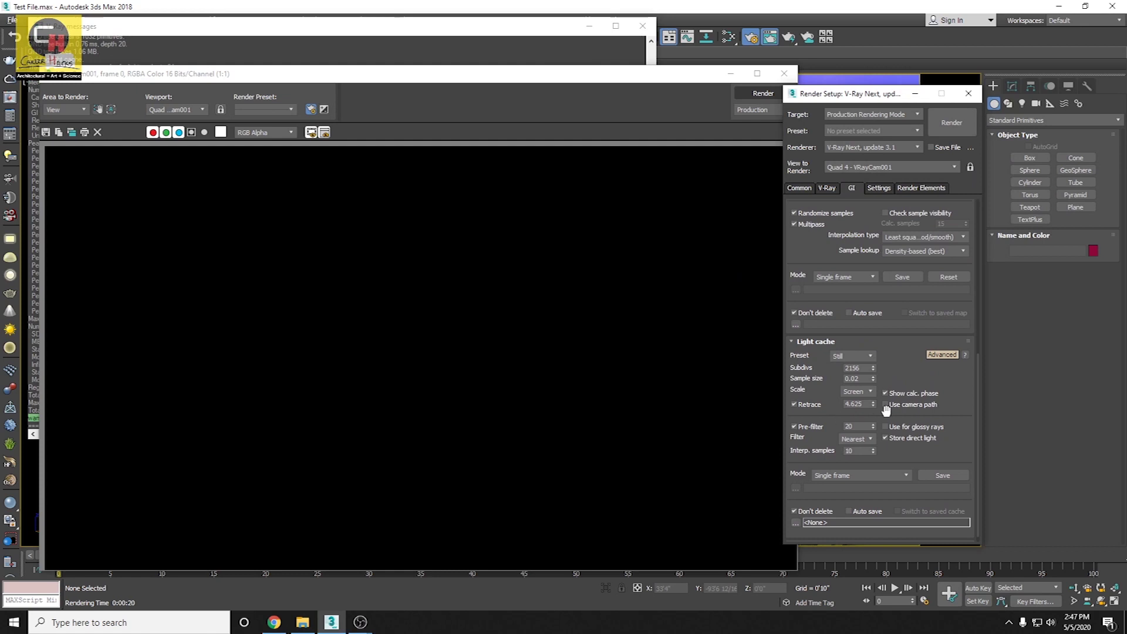
pyautogui.doubleClick(852, 368)
pyautogui.write('1000')
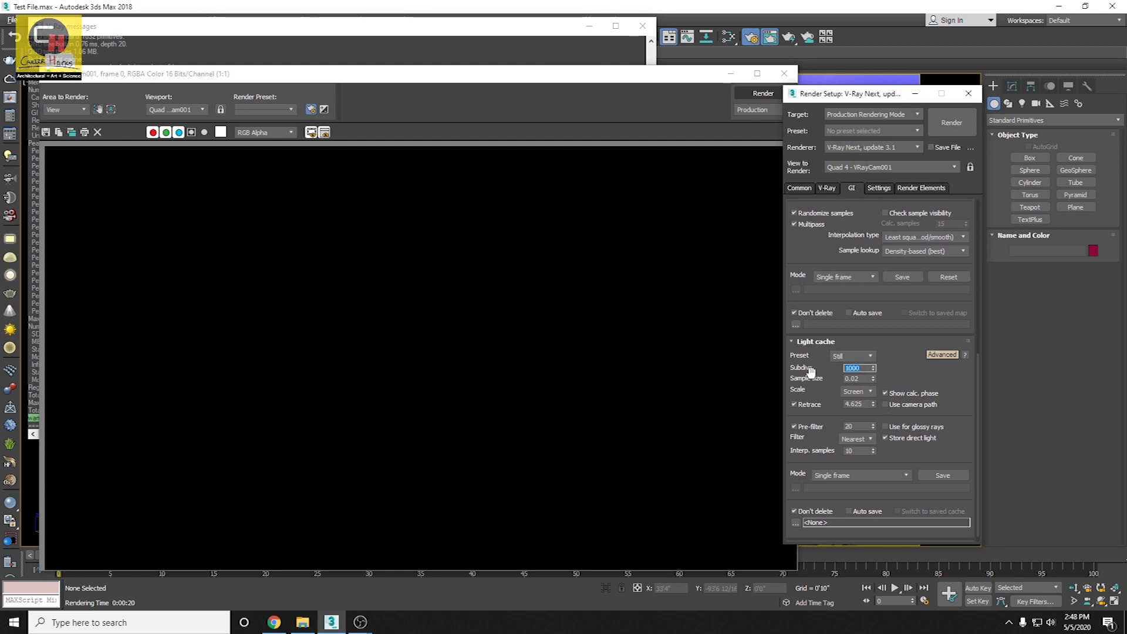
pyautogui.click(755, 98)
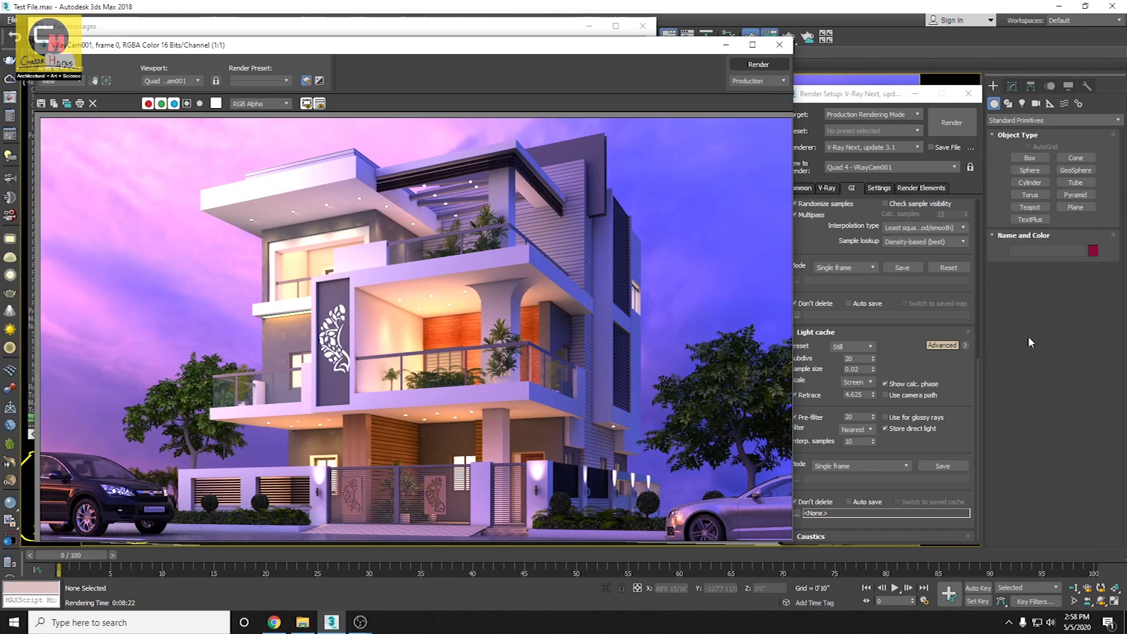
# Step: Bring the finished dusk render forward and zoom in and out to check it
pyautogui.click(872, 192)
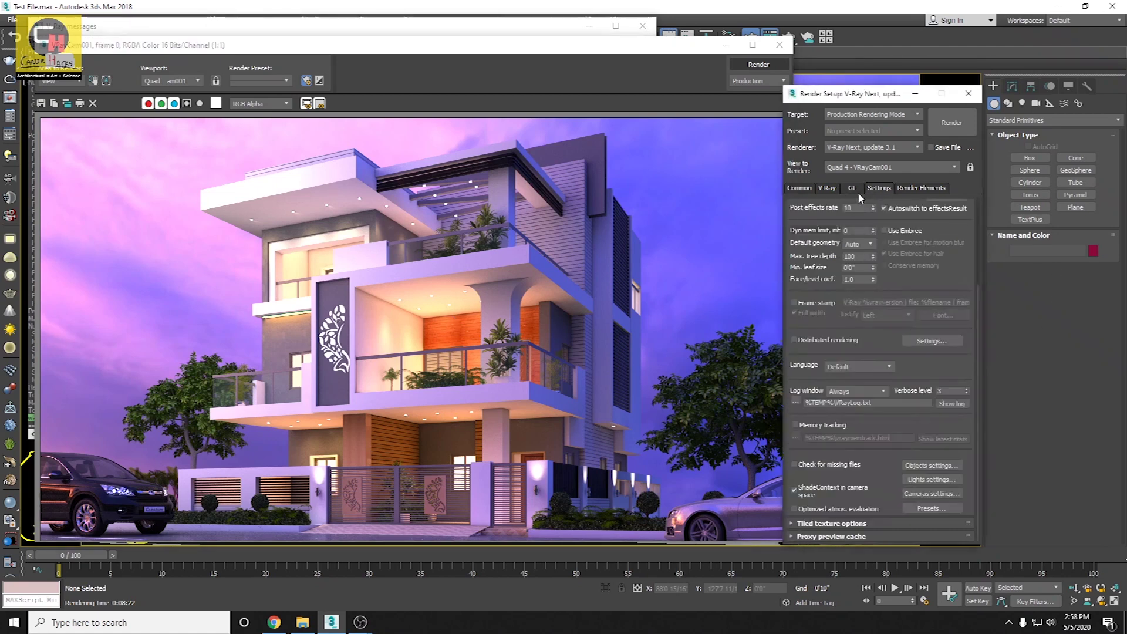
pyautogui.click(825, 189)
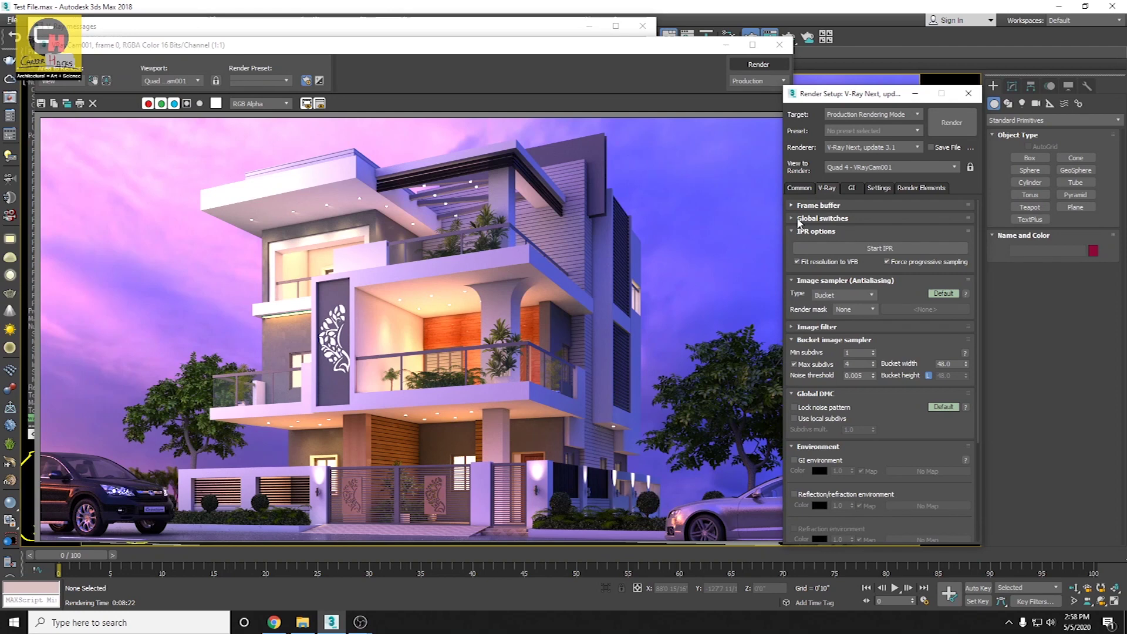
pyautogui.click(458, 506)
pyautogui.scroll(1, 463, 499)
pyautogui.scroll(1, 252, 326)
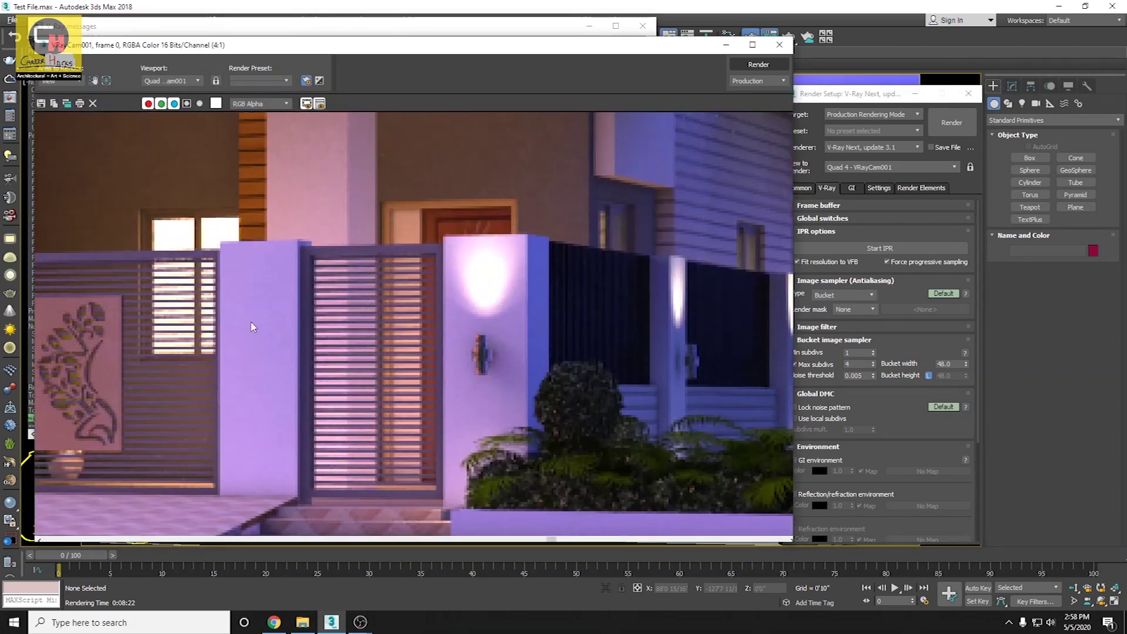
pyautogui.scroll(-2, 533, 297)
pyautogui.scroll(-1, 511, 382)
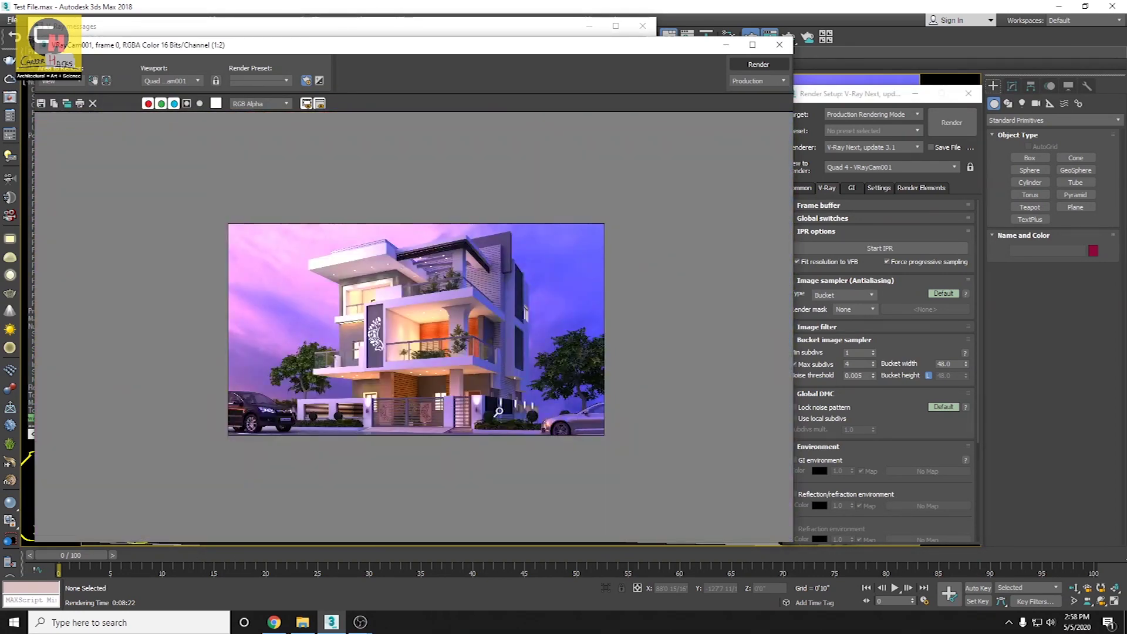
pyautogui.scroll(2, 499, 414)
# Step: Pan to the lower facade and gate, then minimize the frame buffer and V-Ray log
pyautogui.moveTo(499, 415); pyautogui.dragTo(370, 287, button='middle')
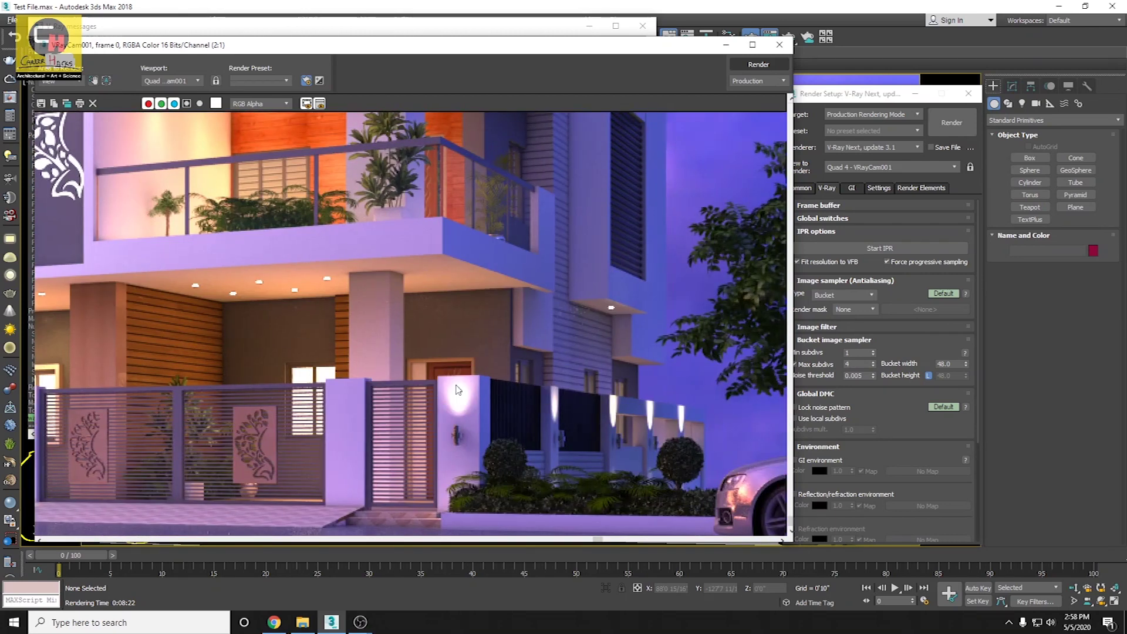
pyautogui.click(726, 45)
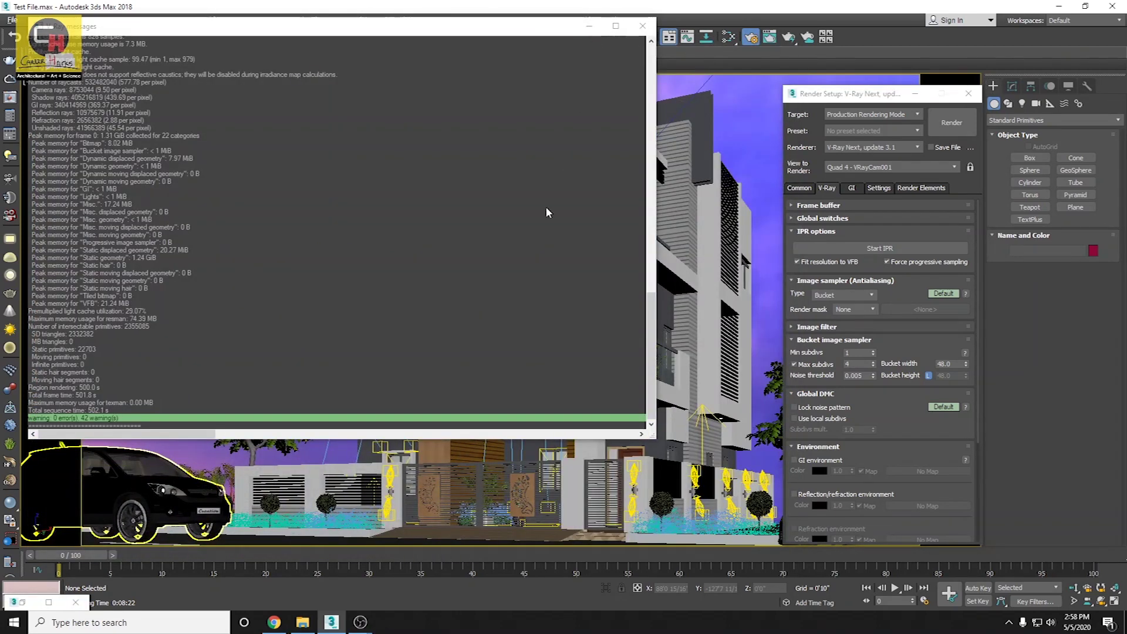
pyautogui.click(616, 26)
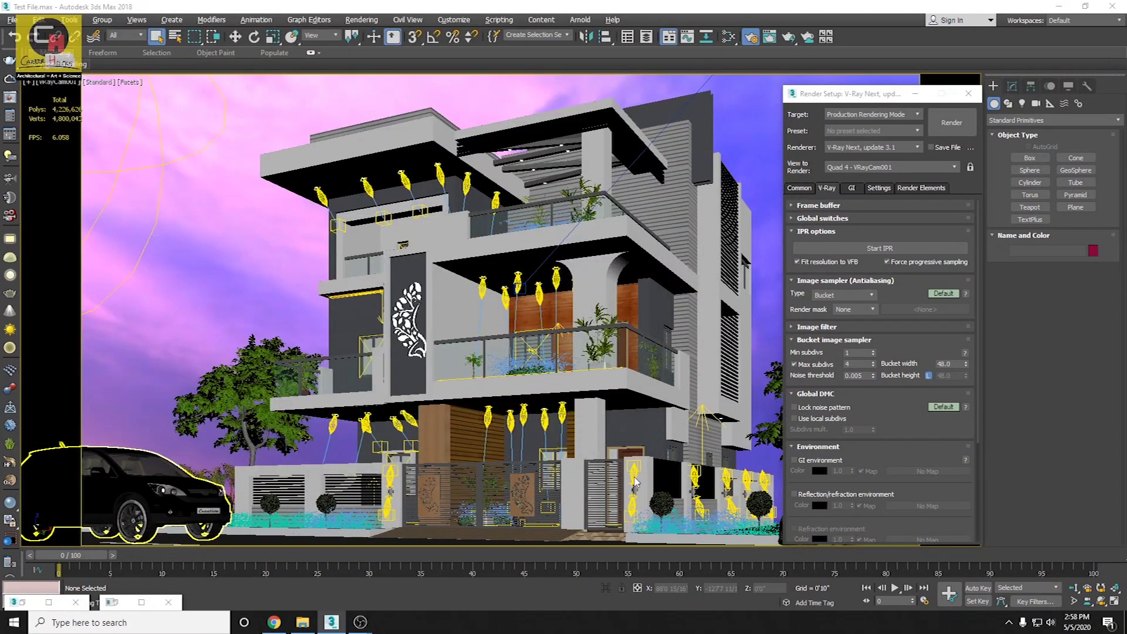
# Step: Filter selection to Lights, select VRayIES028 by the front gate, and set its intensity to 500
pyautogui.click(125, 35)
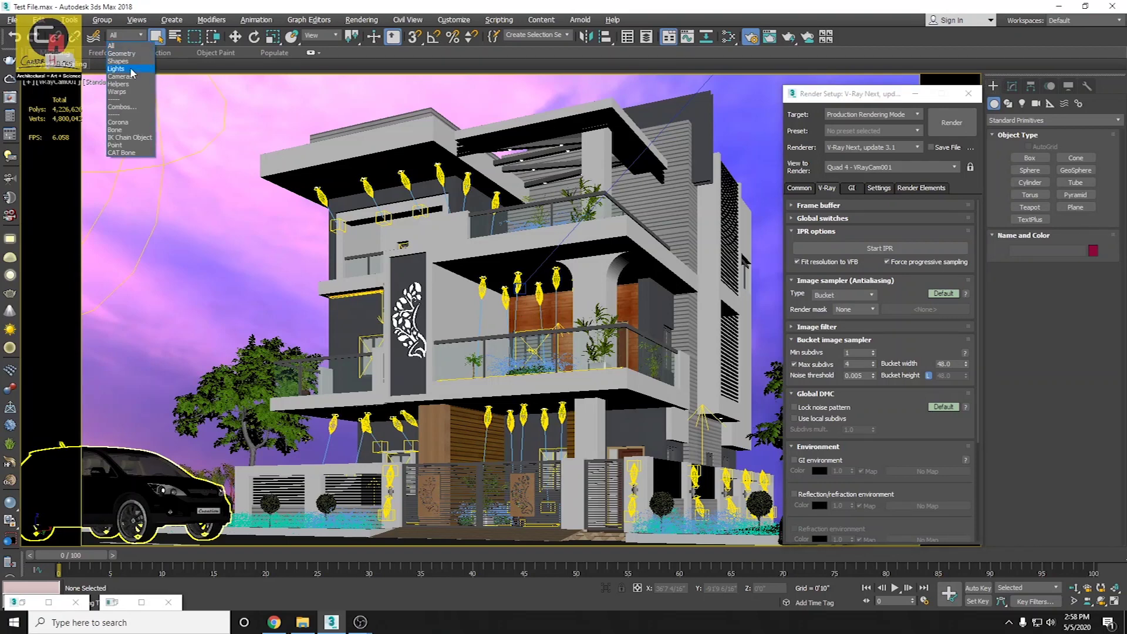
pyautogui.click(132, 73)
pyautogui.click(633, 477)
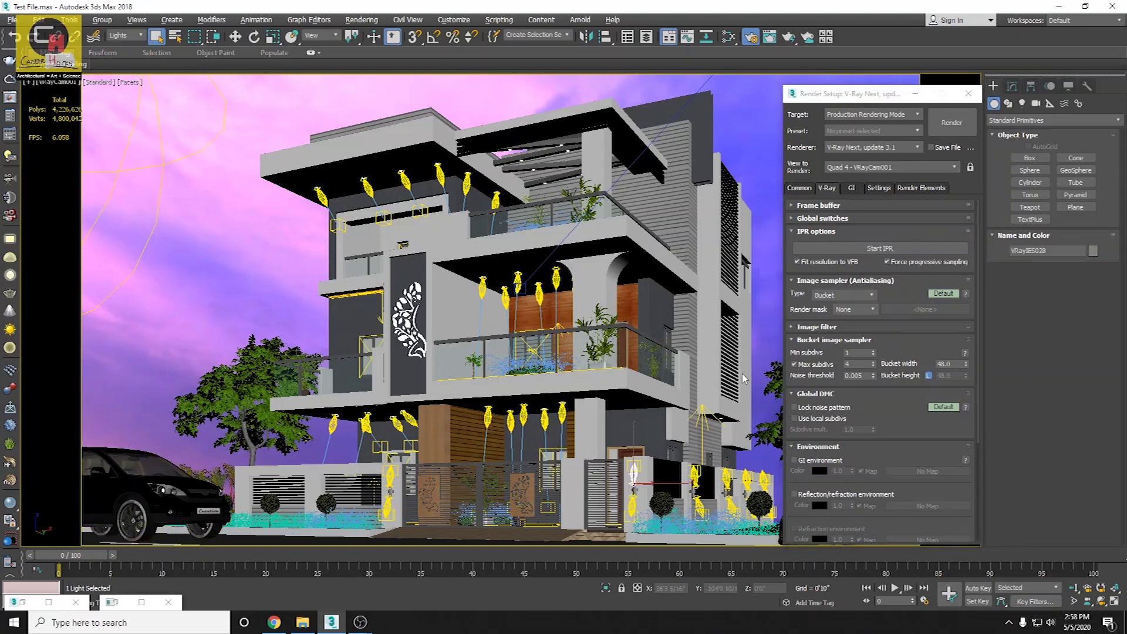
pyautogui.click(1012, 87)
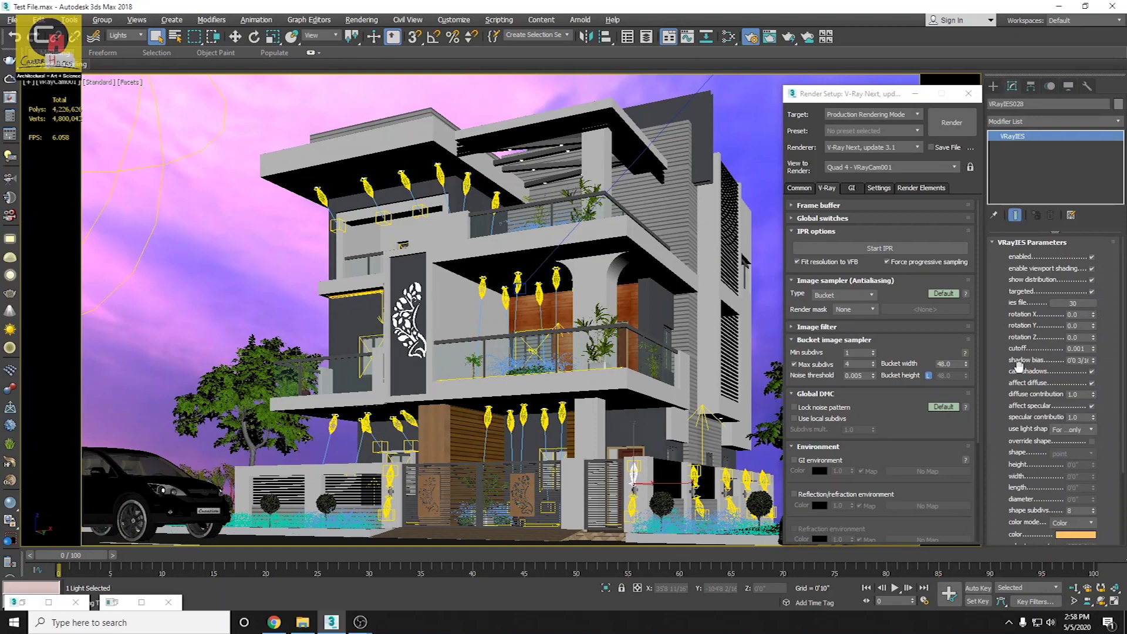
pyautogui.moveTo(1022, 449); pyautogui.dragTo(1014, 259)
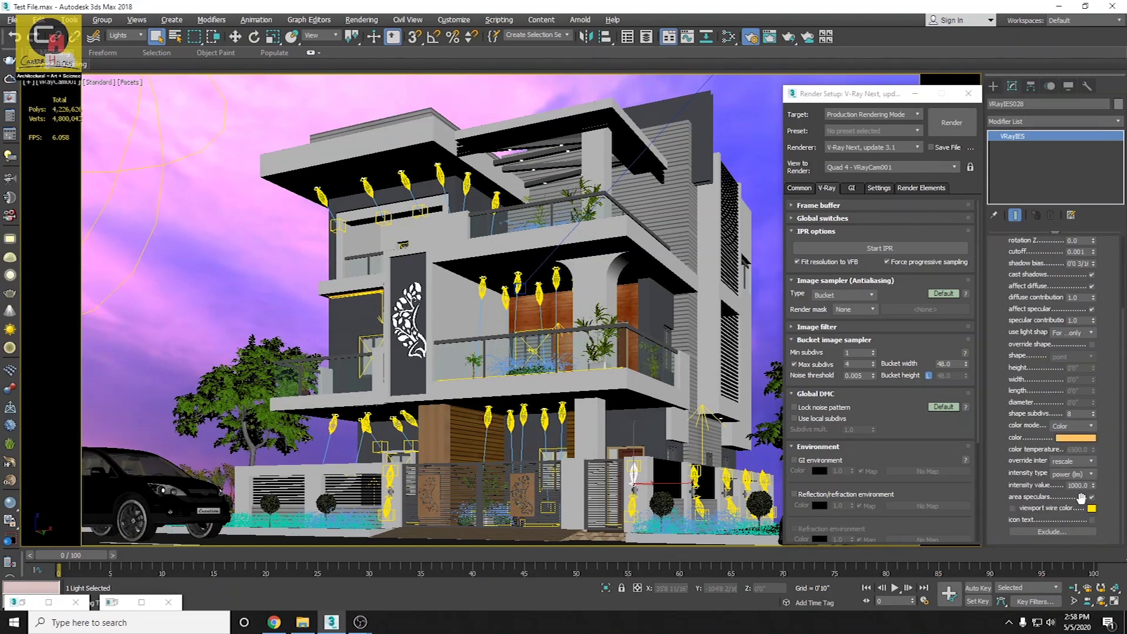
pyautogui.doubleClick(1072, 485)
pyautogui.rightClick(486, 376)
pyautogui.click(513, 342)
pyautogui.hotkey('shift', 'q')
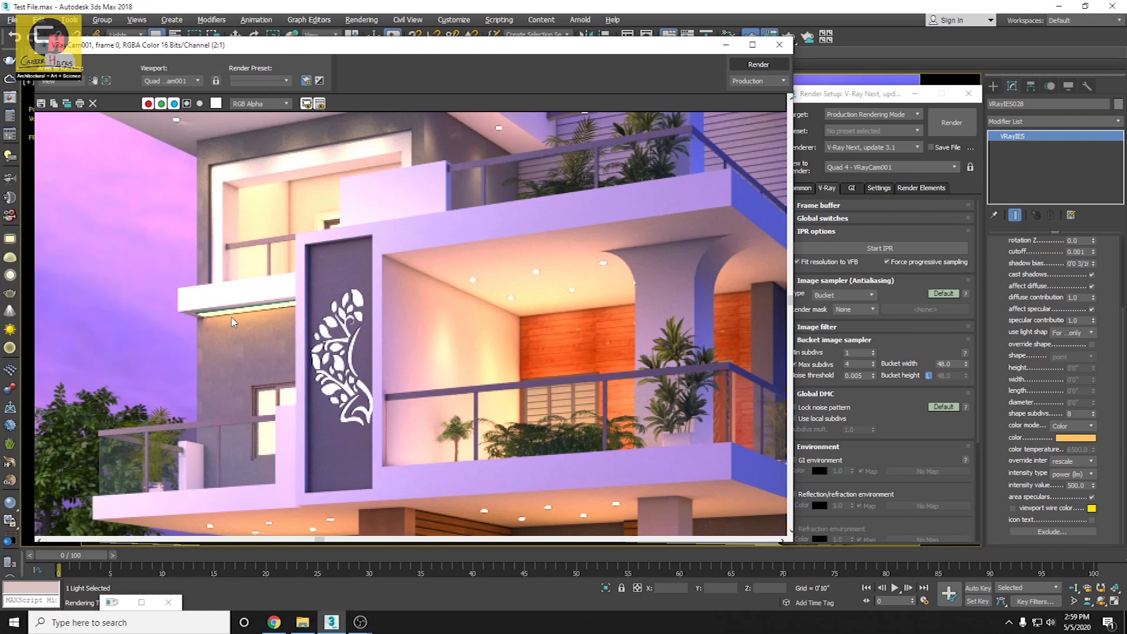
# Step: Pan and zoom the frame buffer to review the house with the 500-intensity IES light
pyautogui.moveTo(275, 399); pyautogui.dragTo(351, 386, button='middle')
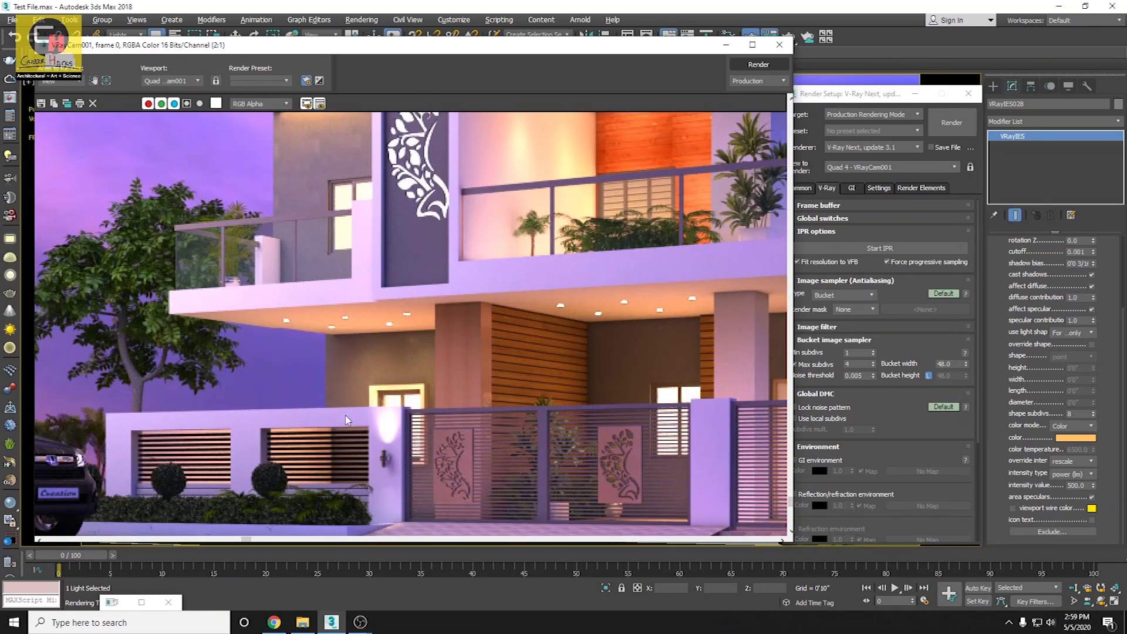
pyautogui.scroll(-1, 304, 229)
pyautogui.scroll(-1, 422, 264)
pyautogui.scroll(-1, 544, 305)
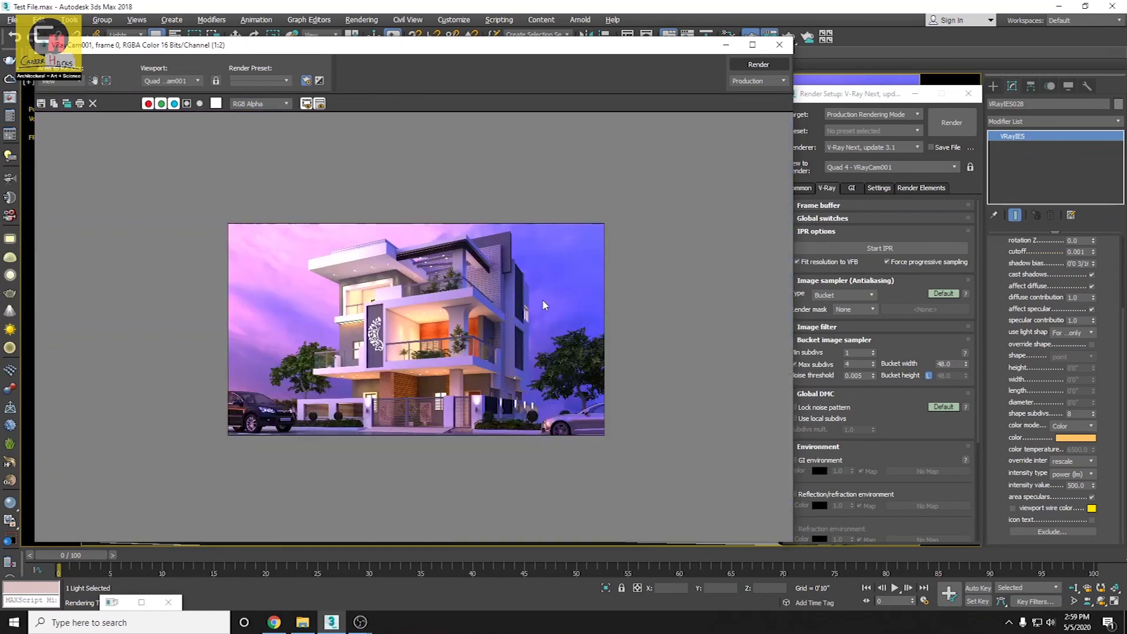
pyautogui.scroll(1, 455, 393)
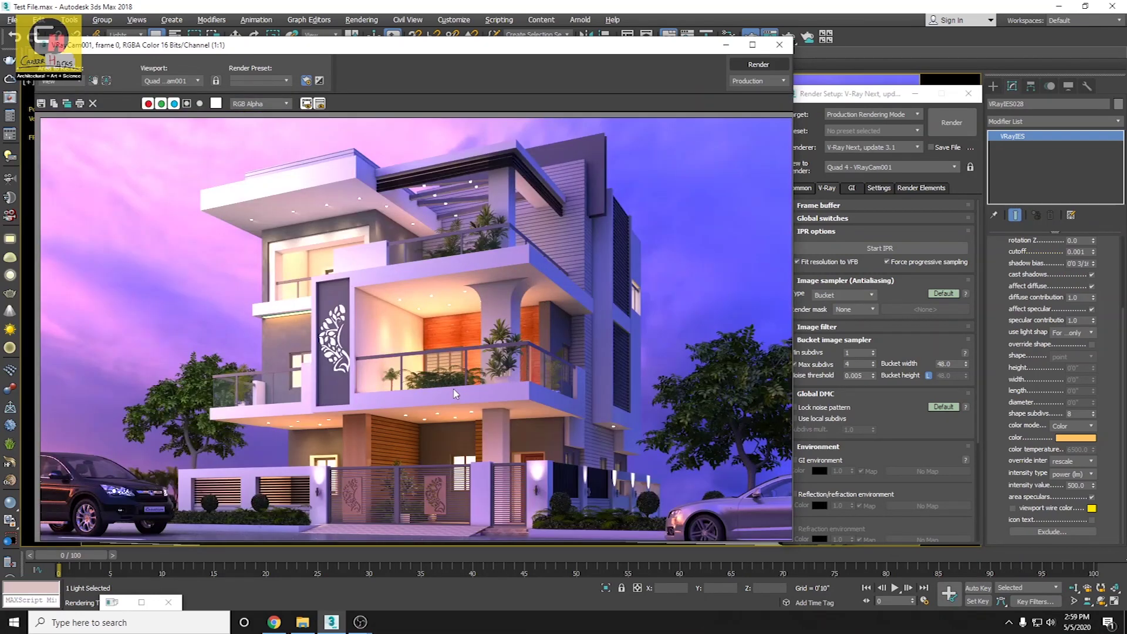
# Step: Look through the Render Setup tabs, checking the GI saturation value and common parameters
pyautogui.click(852, 188)
pyautogui.moveTo(913, 350); pyautogui.dragTo(902, 457)
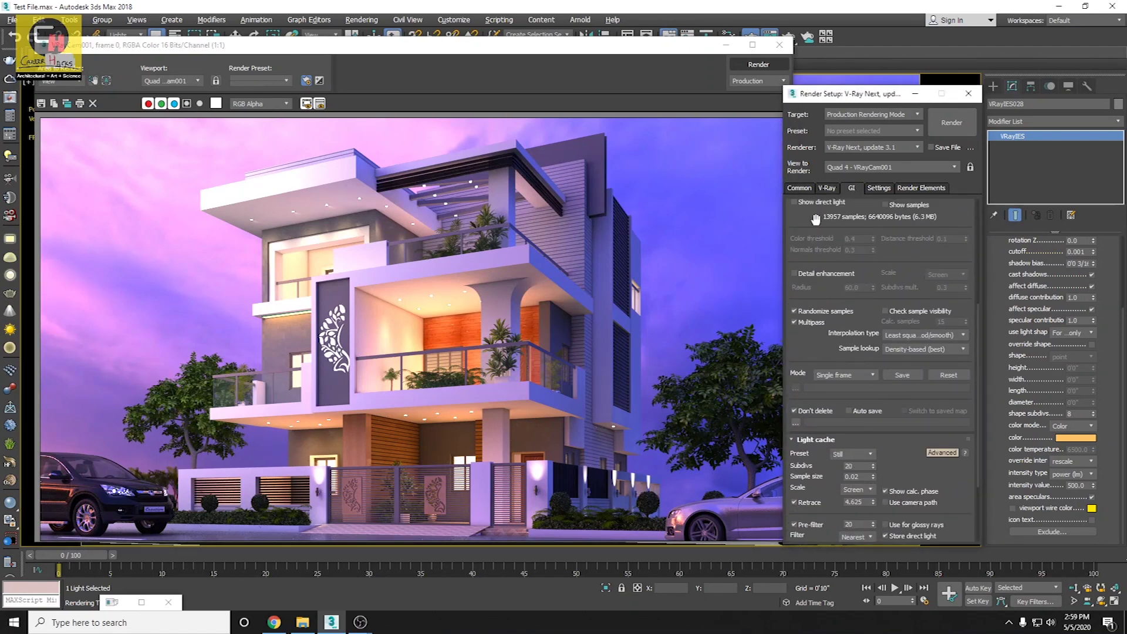
pyautogui.moveTo(818, 226); pyautogui.dragTo(823, 535)
pyautogui.doubleClick(869, 294)
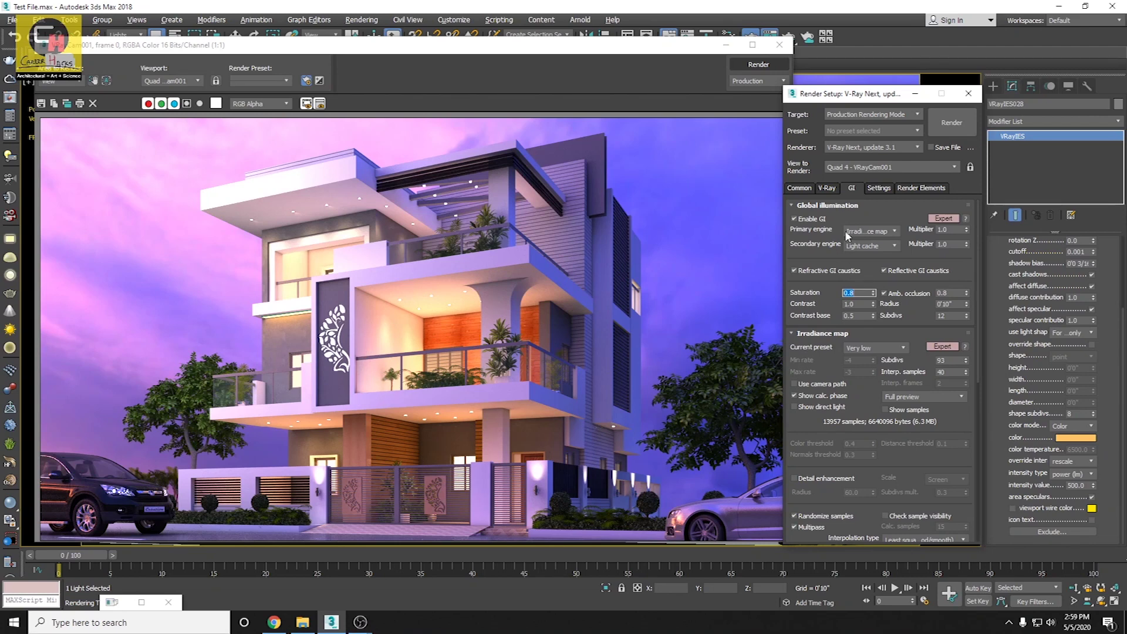
pyautogui.click(922, 187)
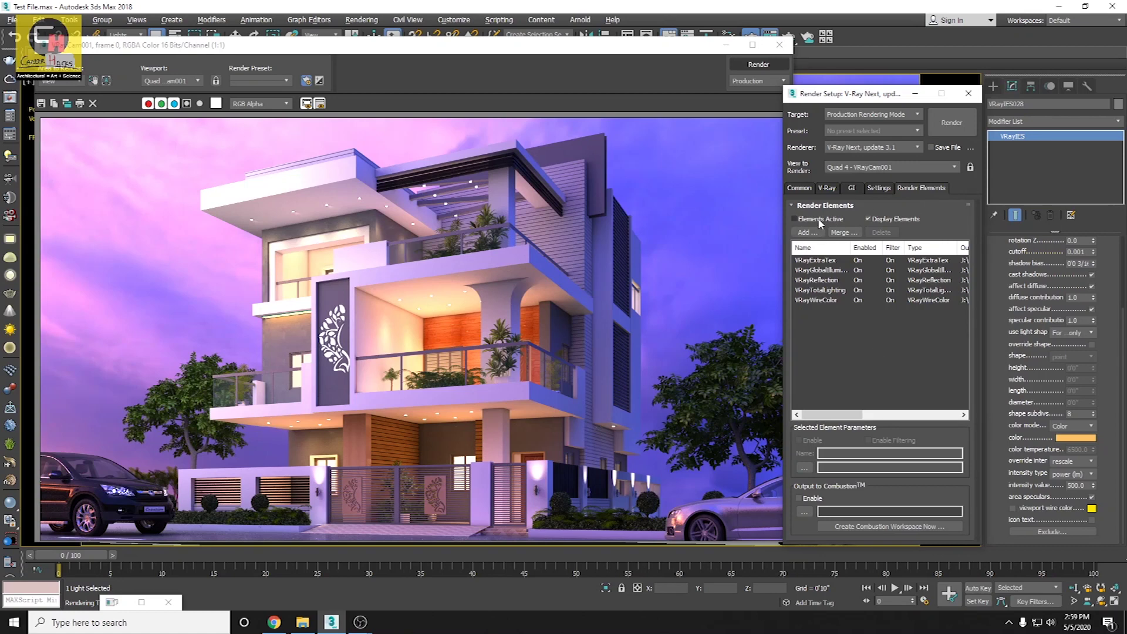
pyautogui.click(824, 189)
pyautogui.click(799, 188)
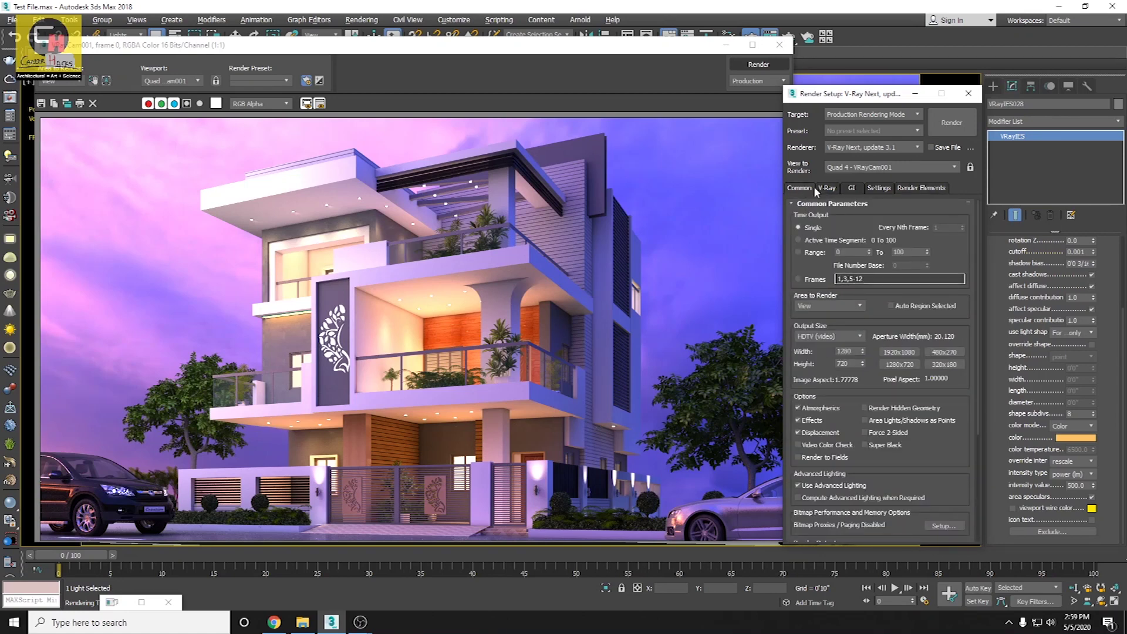
pyautogui.click(827, 189)
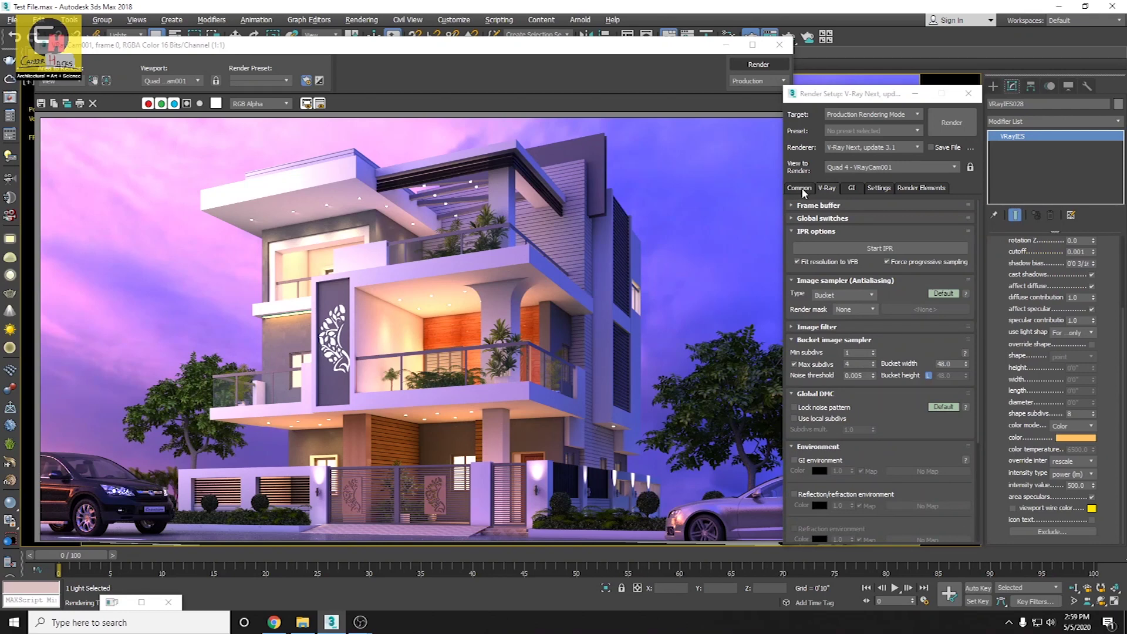
pyautogui.click(802, 188)
pyautogui.moveTo(950, 479); pyautogui.dragTo(956, 214)
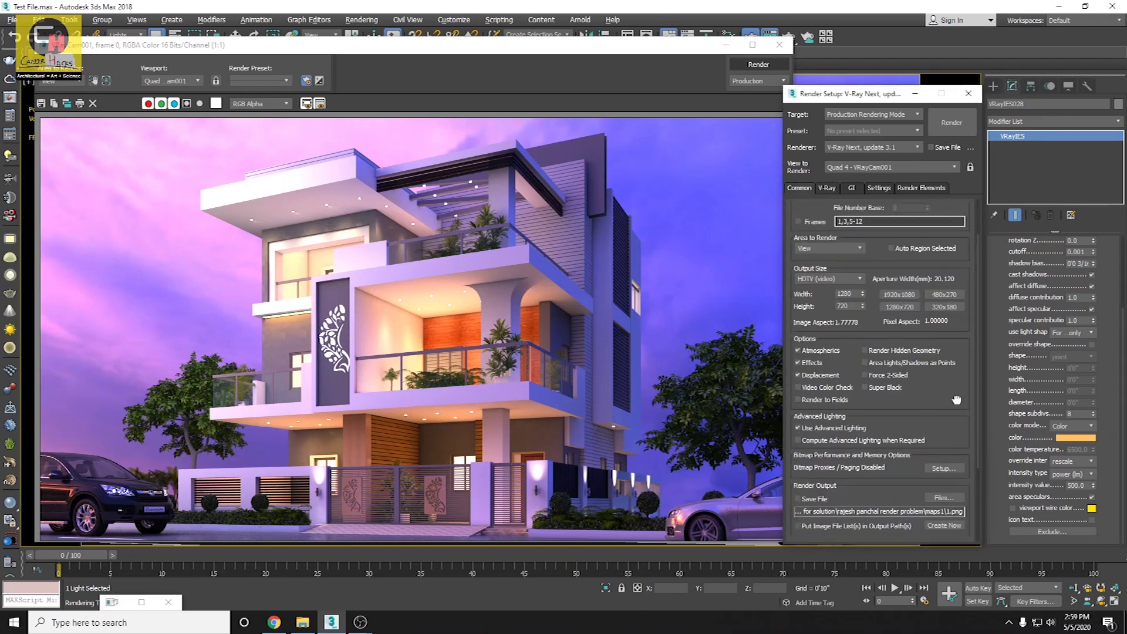
# Step: Keep Color mapping mode 'Color mapping and gamma' and raise gamma from 1.25 to 1.5
pyautogui.click(851, 188)
pyautogui.click(879, 188)
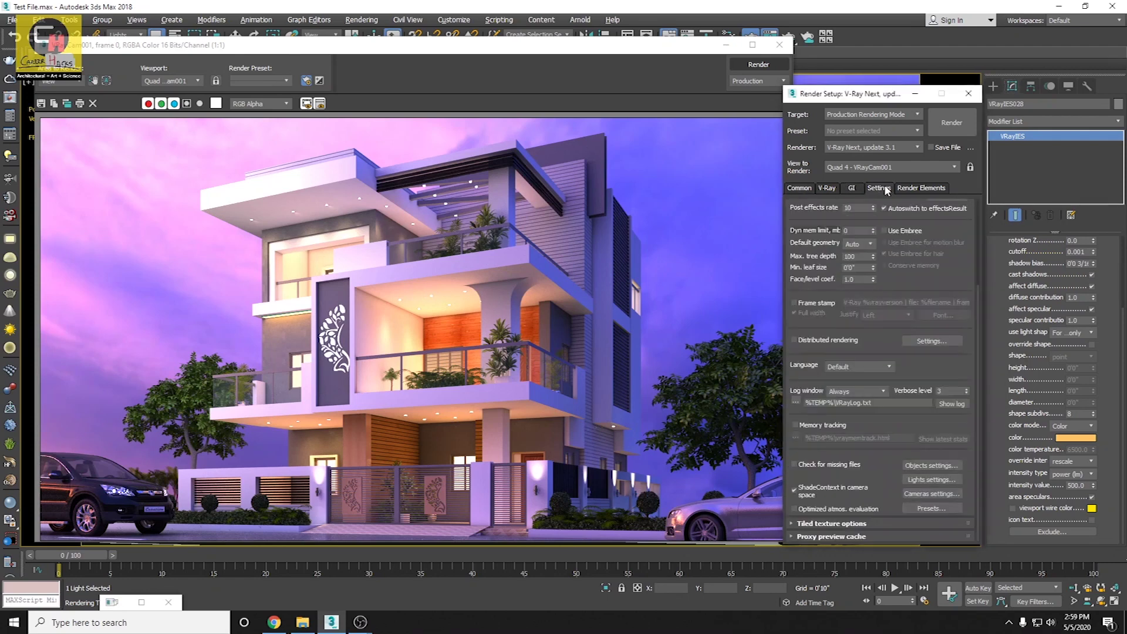
pyautogui.click(833, 189)
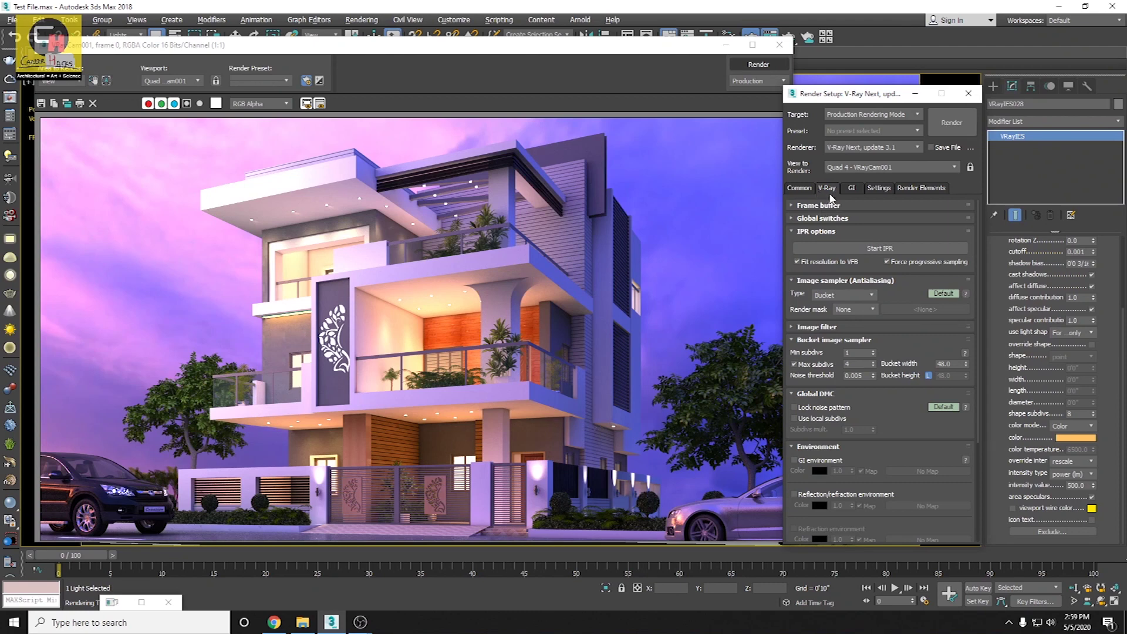
pyautogui.scroll(-5, 905, 506)
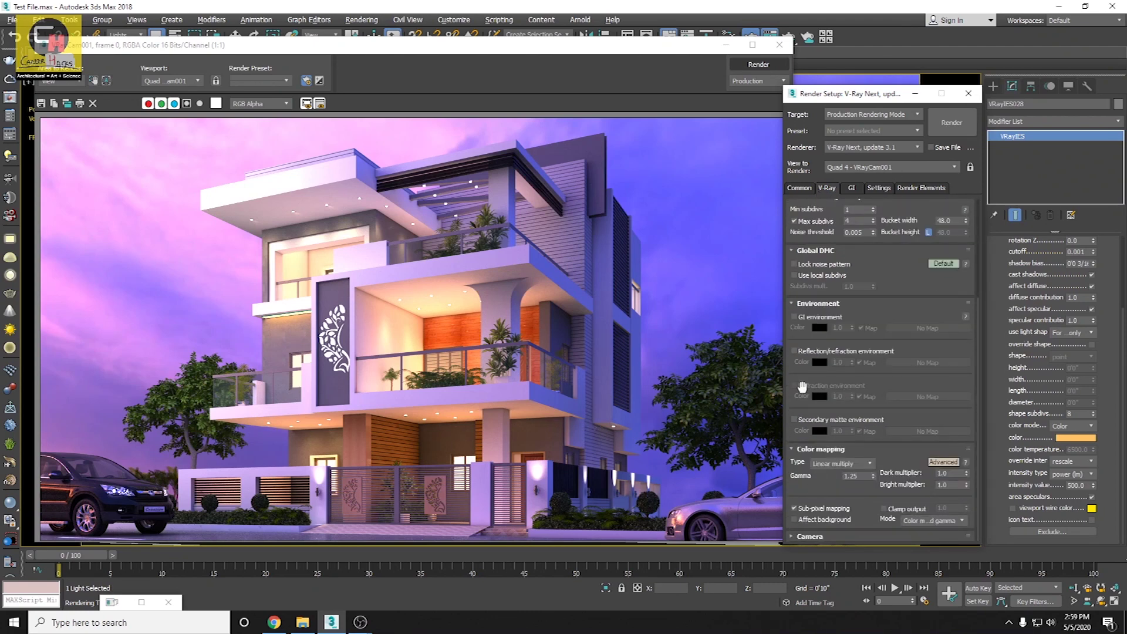
pyautogui.click(950, 521)
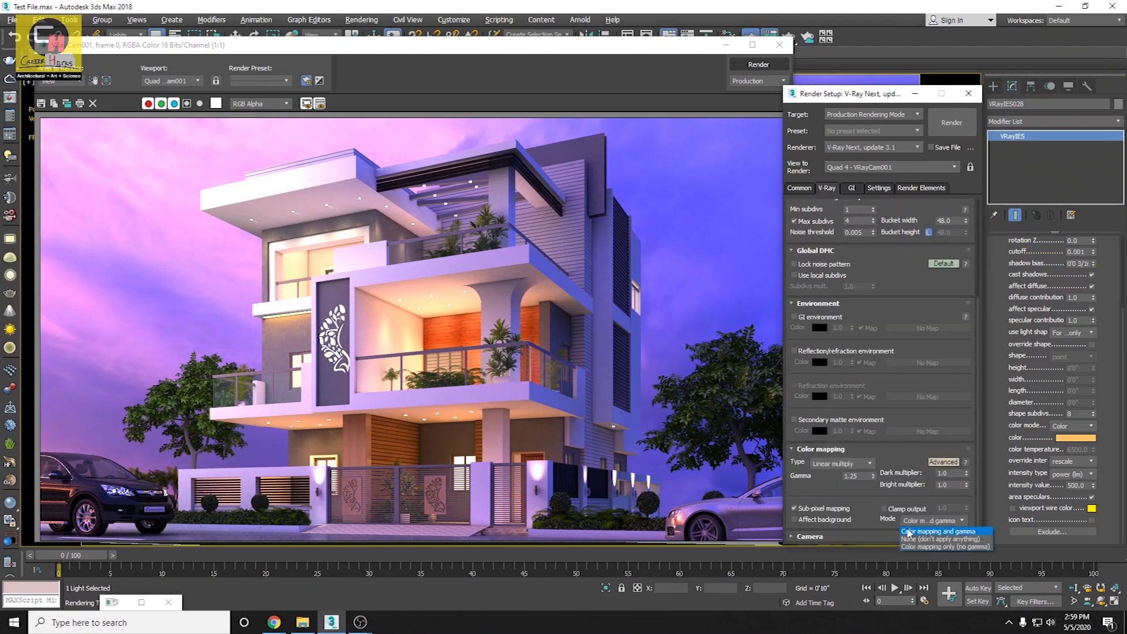
pyautogui.click(954, 532)
pyautogui.click(861, 476)
pyautogui.write('1.5')
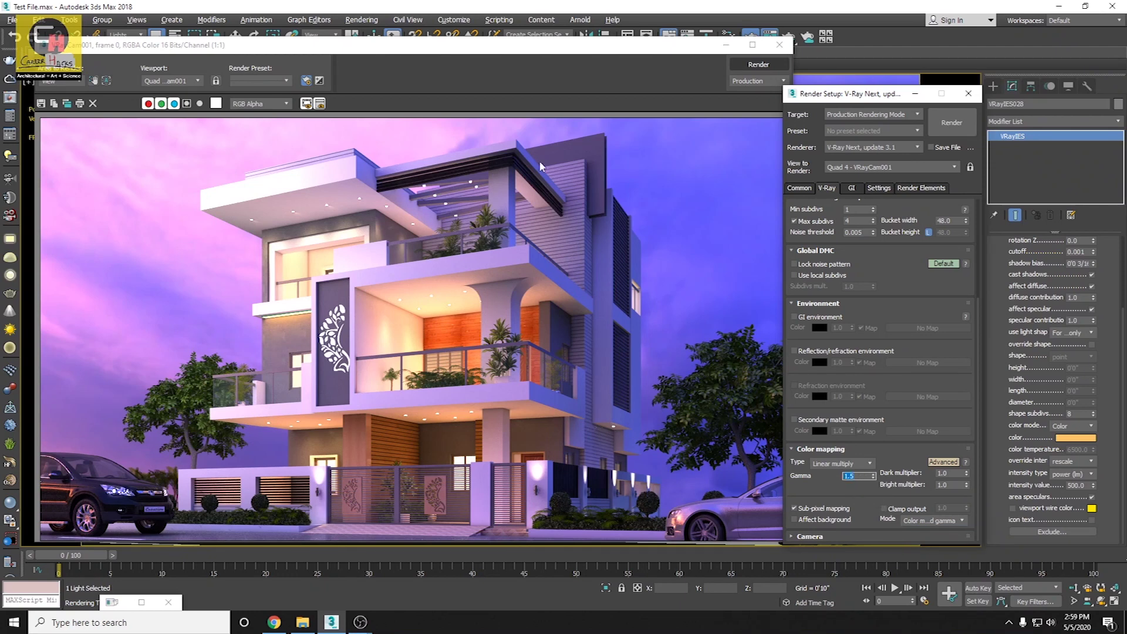
pyautogui.click(65, 83)
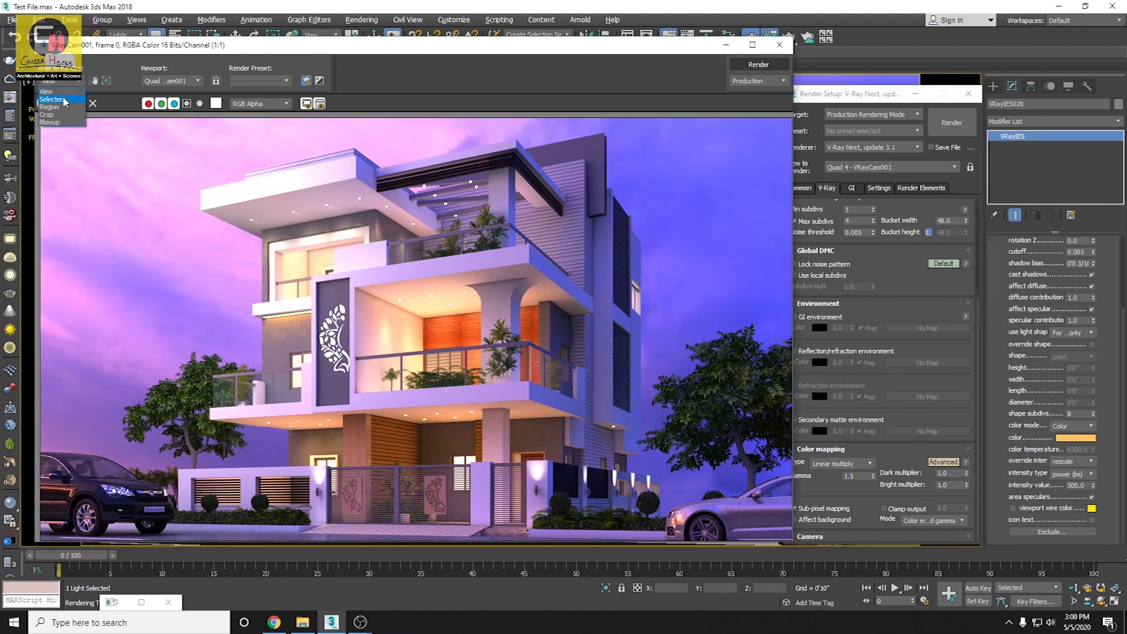
# Step: Render only a region around the middle balcony at 1.5 gamma, then shift the region right
pyautogui.click(65, 108)
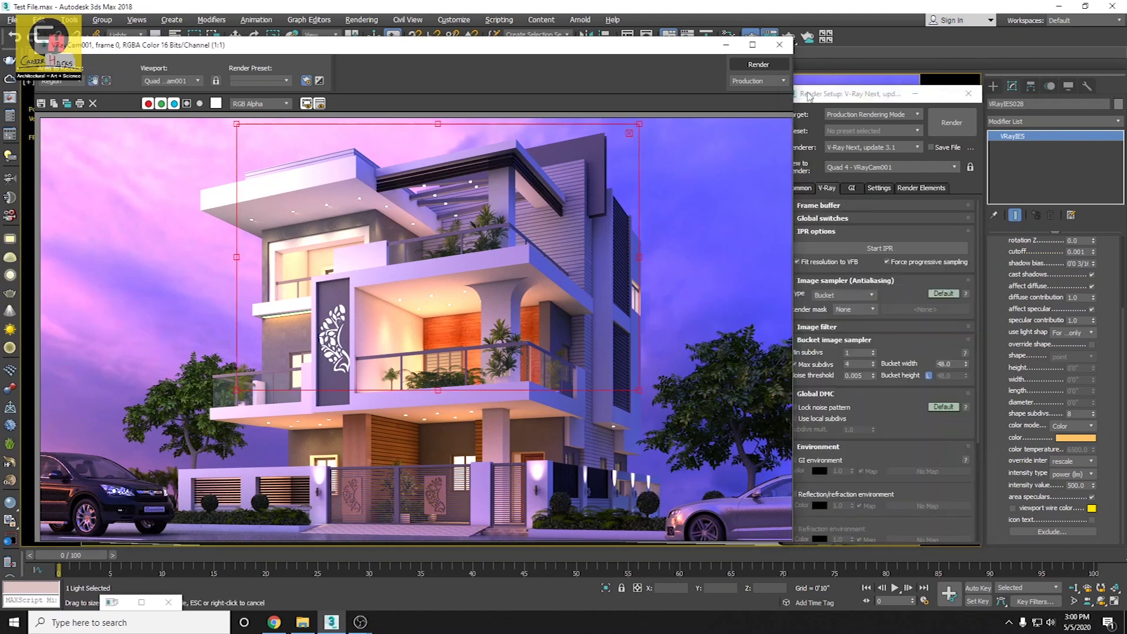
pyautogui.click(915, 93)
pyautogui.moveTo(397, 318); pyautogui.dragTo(371, 363)
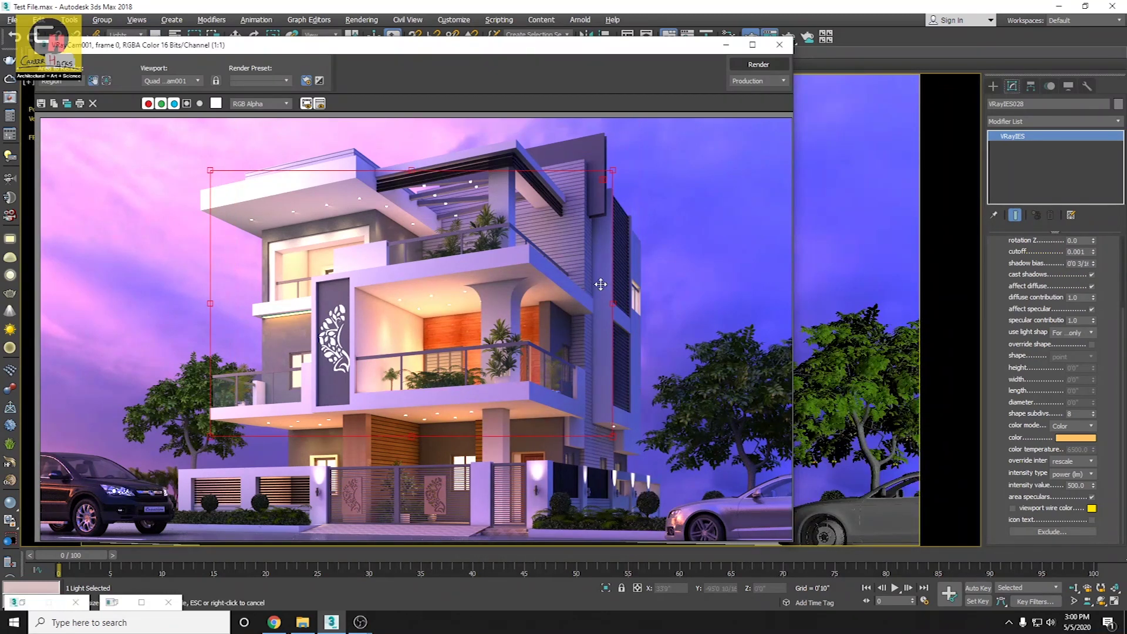
pyautogui.moveTo(614, 184); pyautogui.dragTo(420, 257)
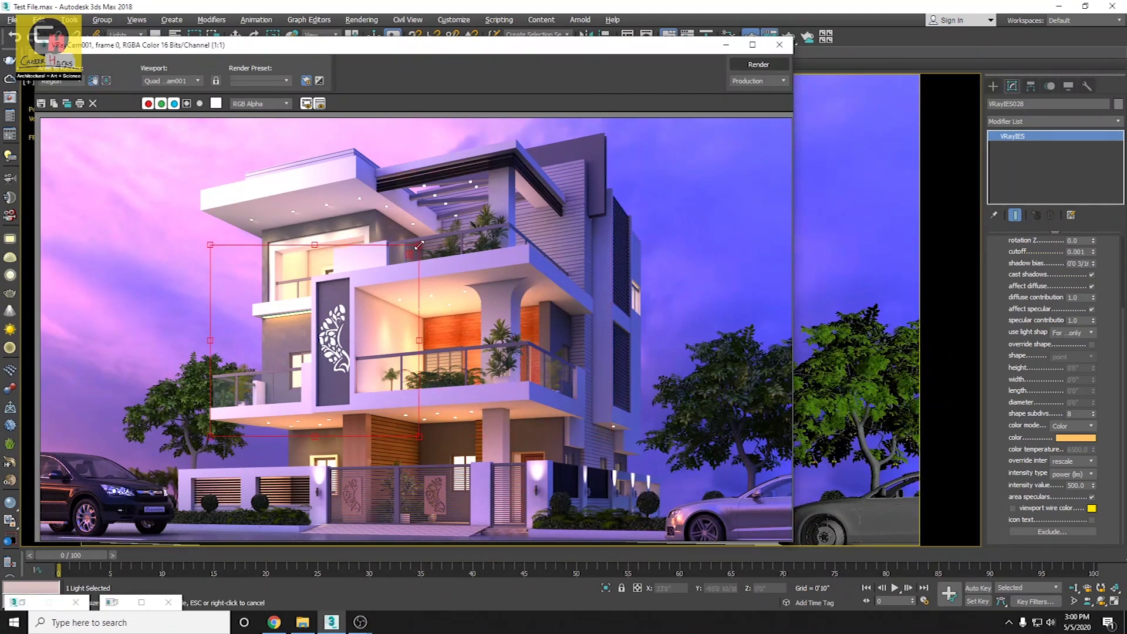
pyautogui.moveTo(313, 434); pyautogui.dragTo(313, 502)
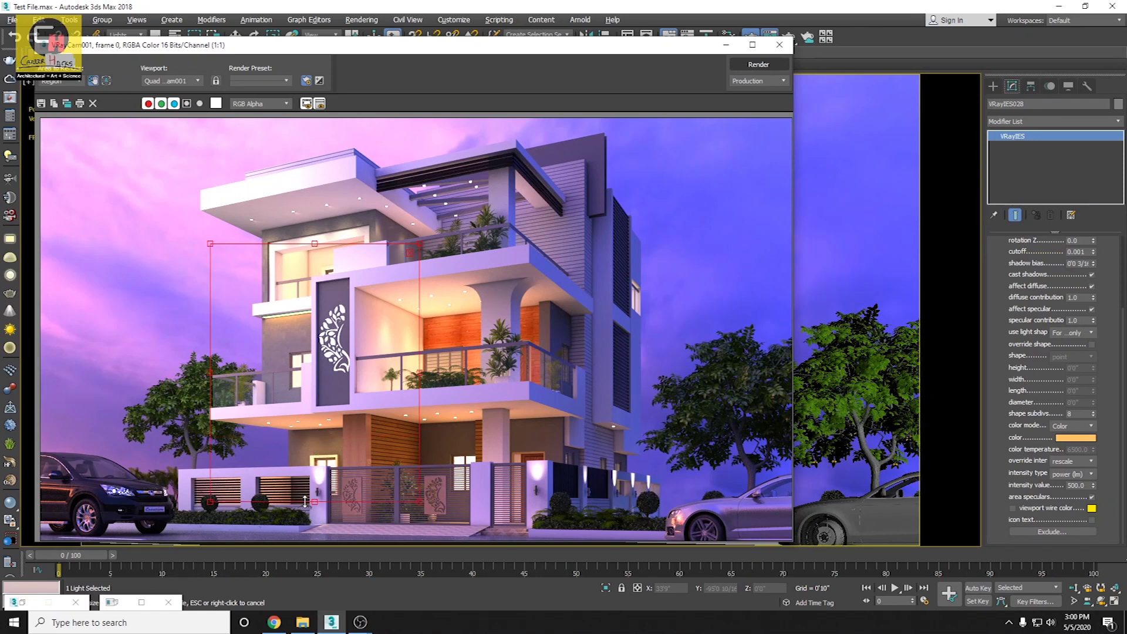
pyautogui.moveTo(210, 371); pyautogui.dragTo(281, 372)
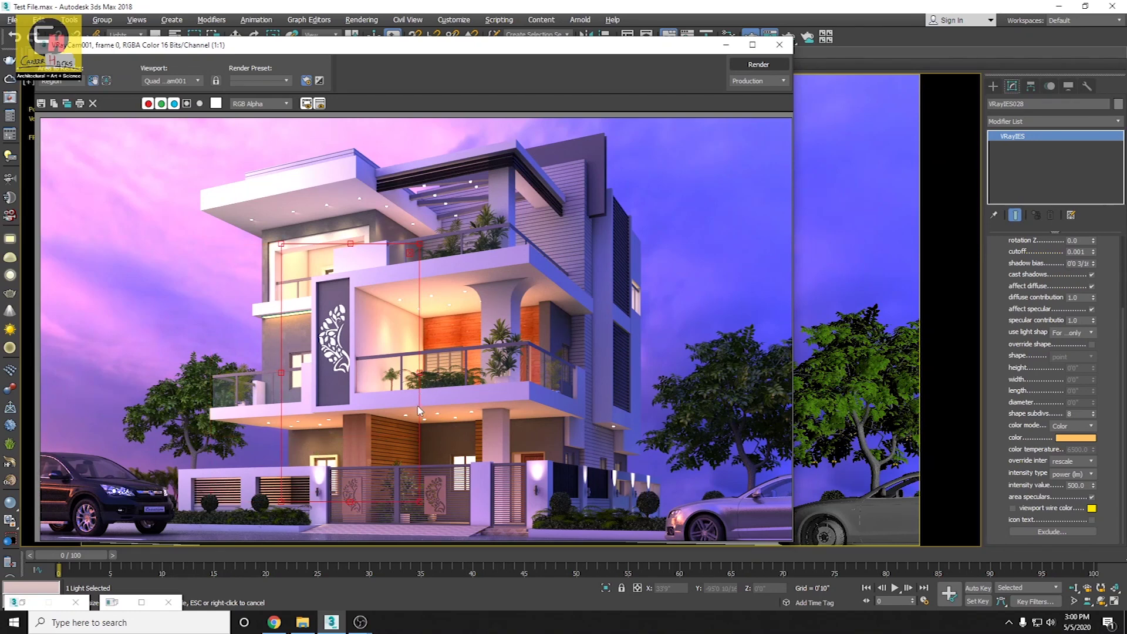
pyautogui.moveTo(419, 374); pyautogui.dragTo(433, 371)
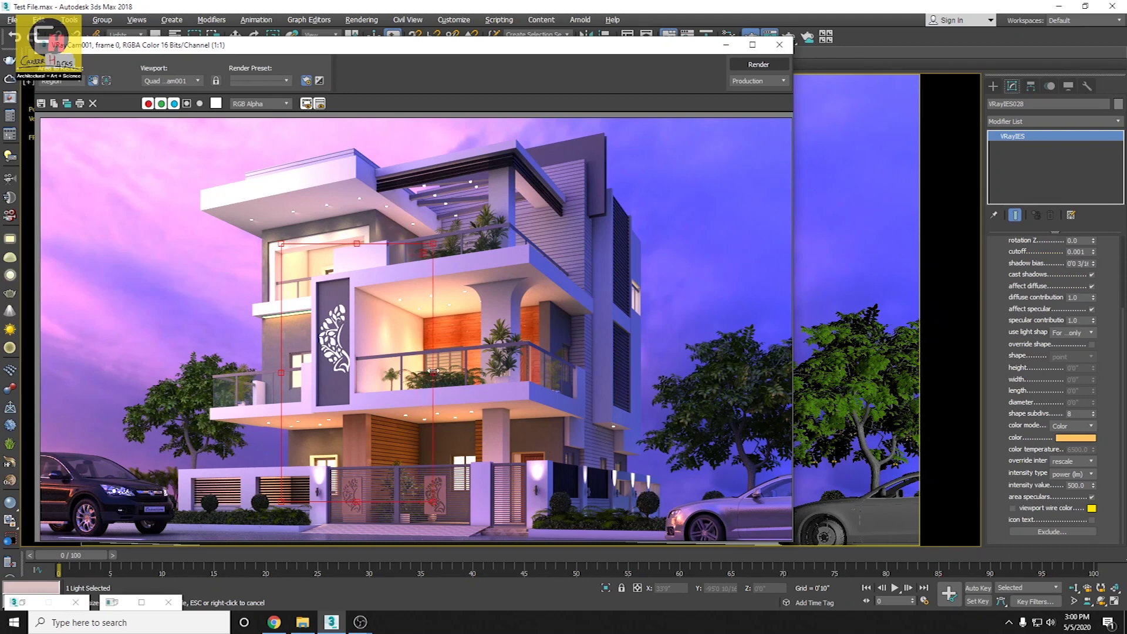
pyautogui.click(759, 65)
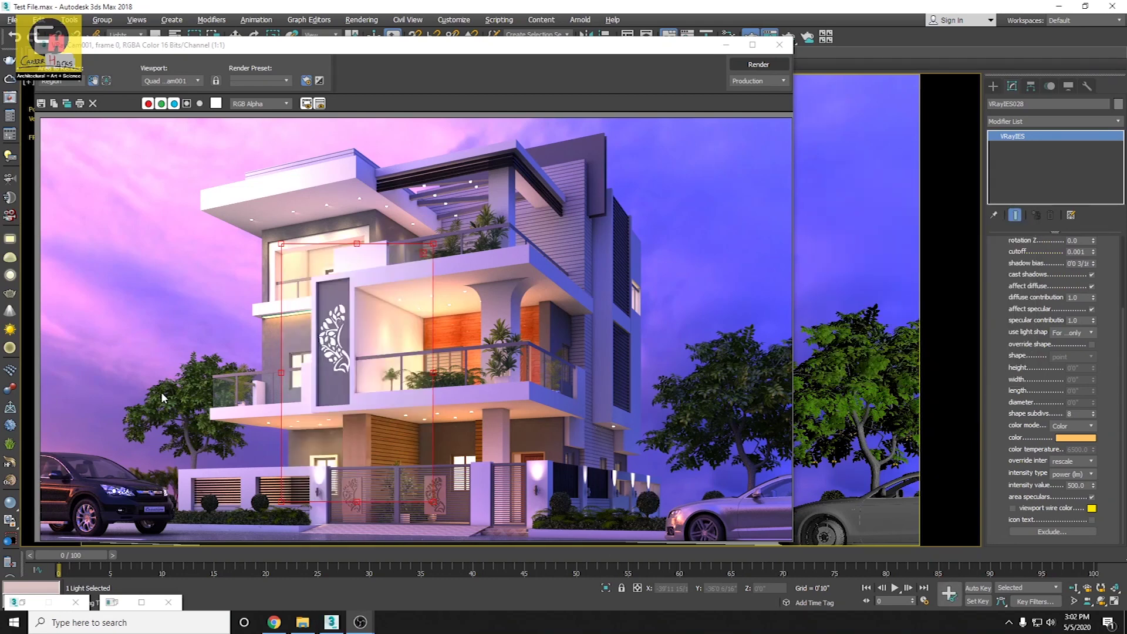
pyautogui.moveTo(369, 382); pyautogui.dragTo(641, 337)
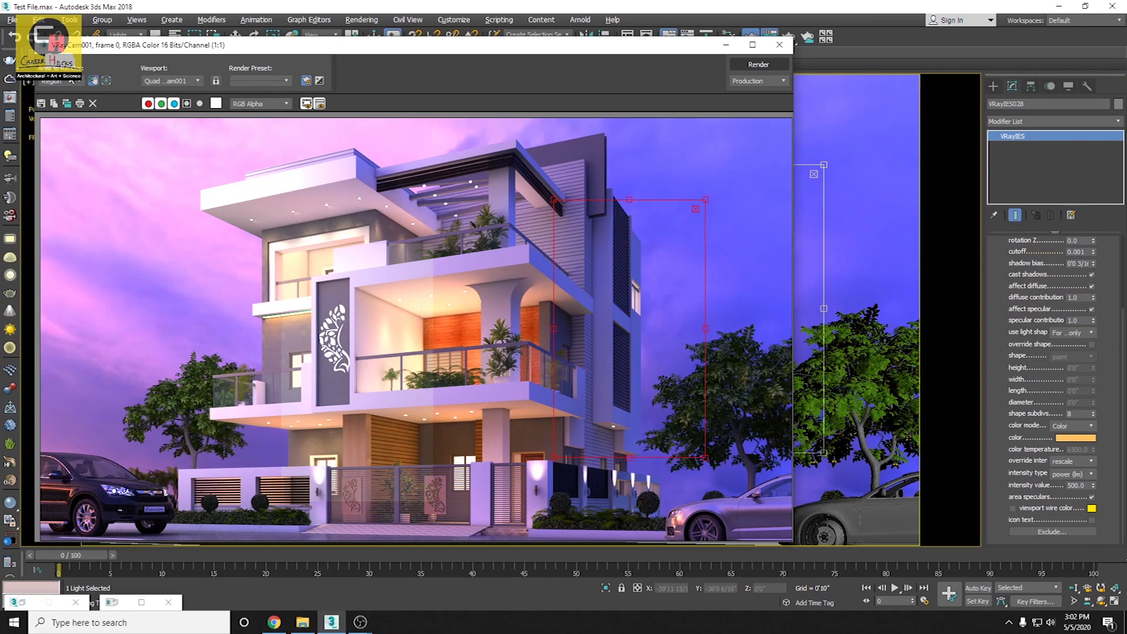
# Step: Keep Region rendering and zoom in on the balcony's ceiling lights and decorative panel
pyautogui.click(64, 83)
pyautogui.click(44, 92)
pyautogui.scroll(2, 170, 221)
pyautogui.moveTo(493, 217); pyautogui.dragTo(477, 351, button='middle')
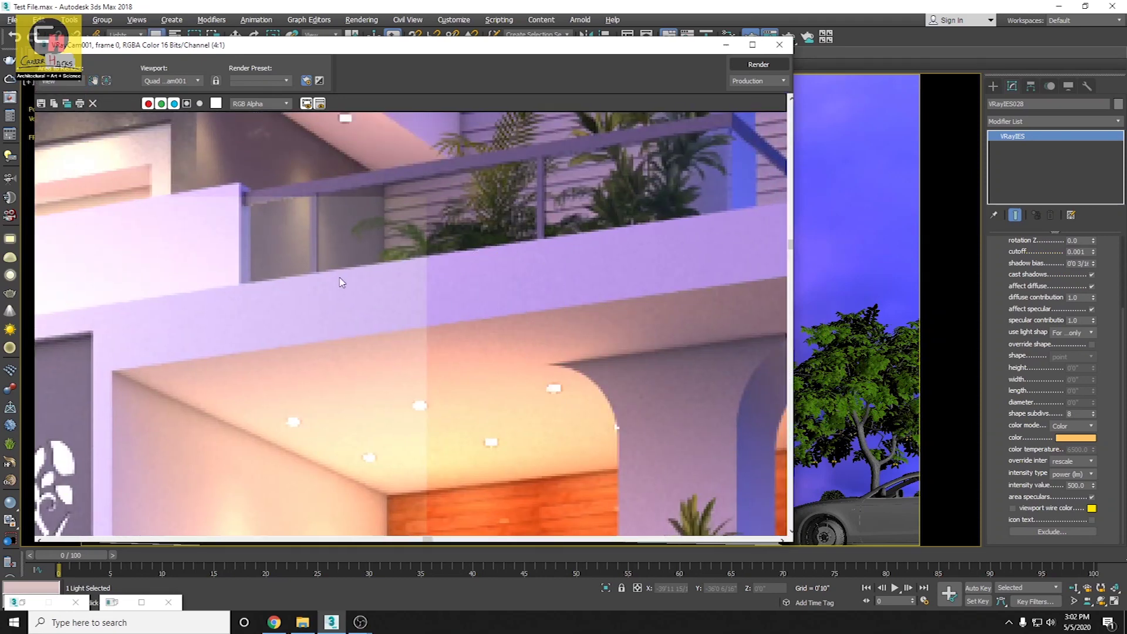
pyautogui.click(345, 339)
pyautogui.moveTo(346, 343)
pyautogui.mouseDown(button='middle')
pyautogui.moveTo(375, 282)
pyautogui.moveTo(401, 293)
pyautogui.mouseUp(button='middle')
pyautogui.click(346, 341)
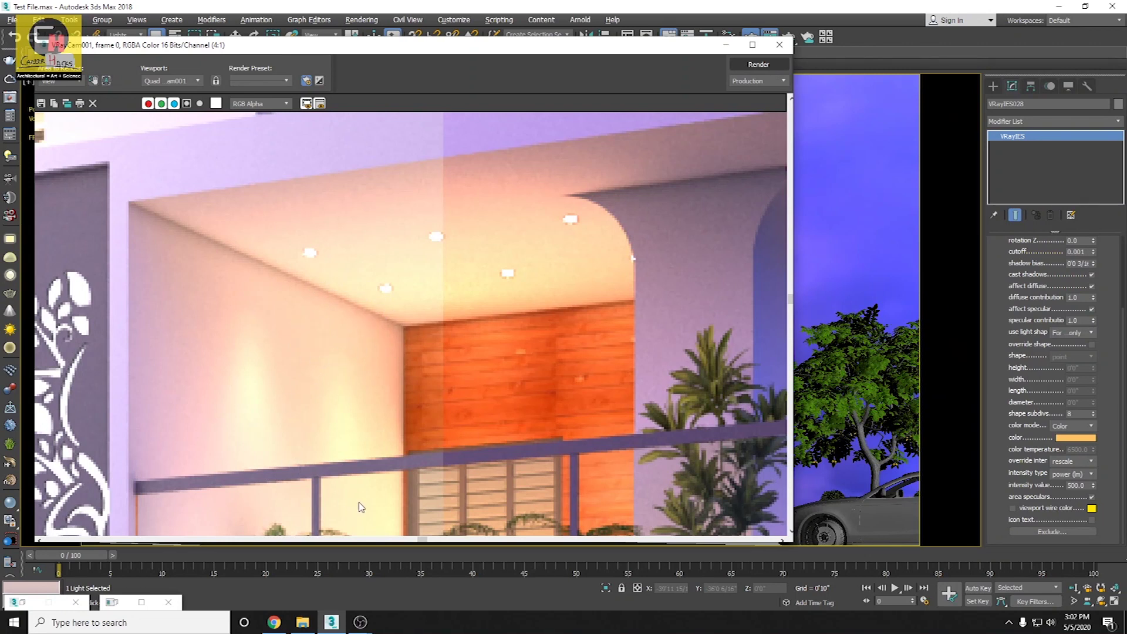
pyautogui.moveTo(319, 412)
pyautogui.mouseDown(button='middle')
pyautogui.moveTo(282, 475)
pyautogui.moveTo(402, 372)
pyautogui.moveTo(448, 385)
pyautogui.moveTo(472, 426)
pyautogui.mouseUp(button='middle')
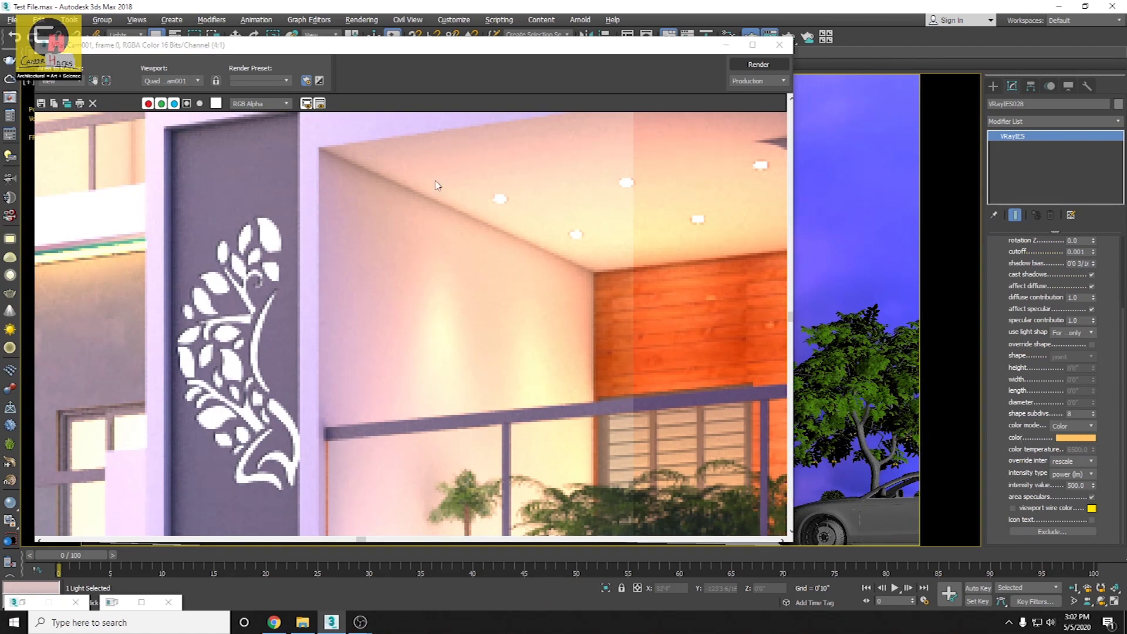
pyautogui.click(1082, 439)
# Step: Lighten the IES light colour to R255 G213 B146 and zoom the frame buffer back out
pyautogui.moveTo(345, 132); pyautogui.dragTo(345, 140)
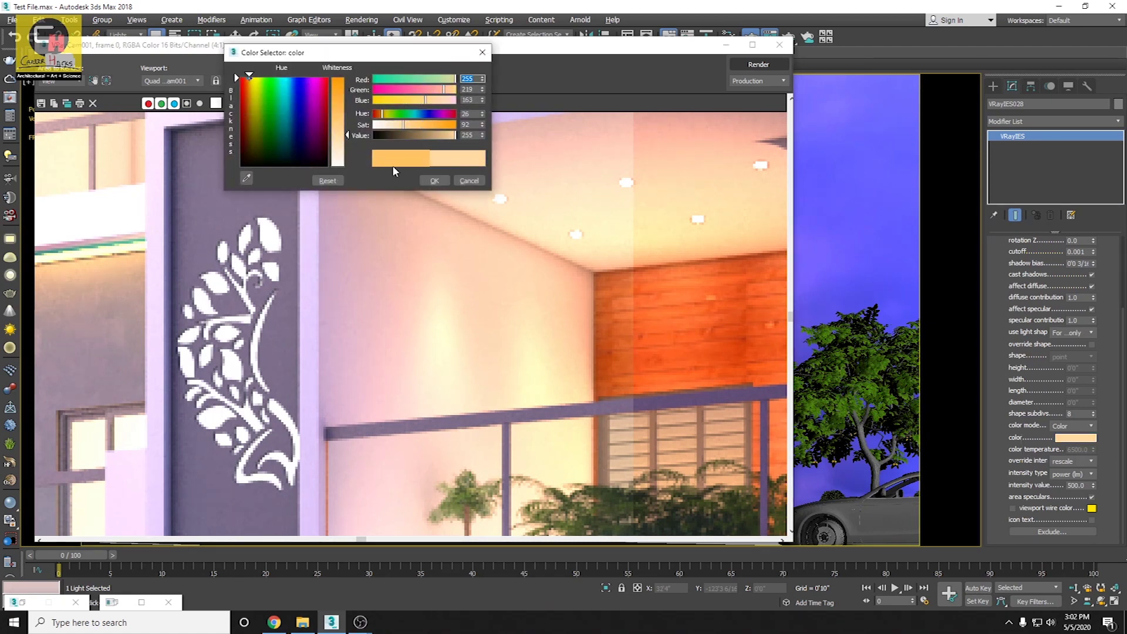
pyautogui.click(429, 179)
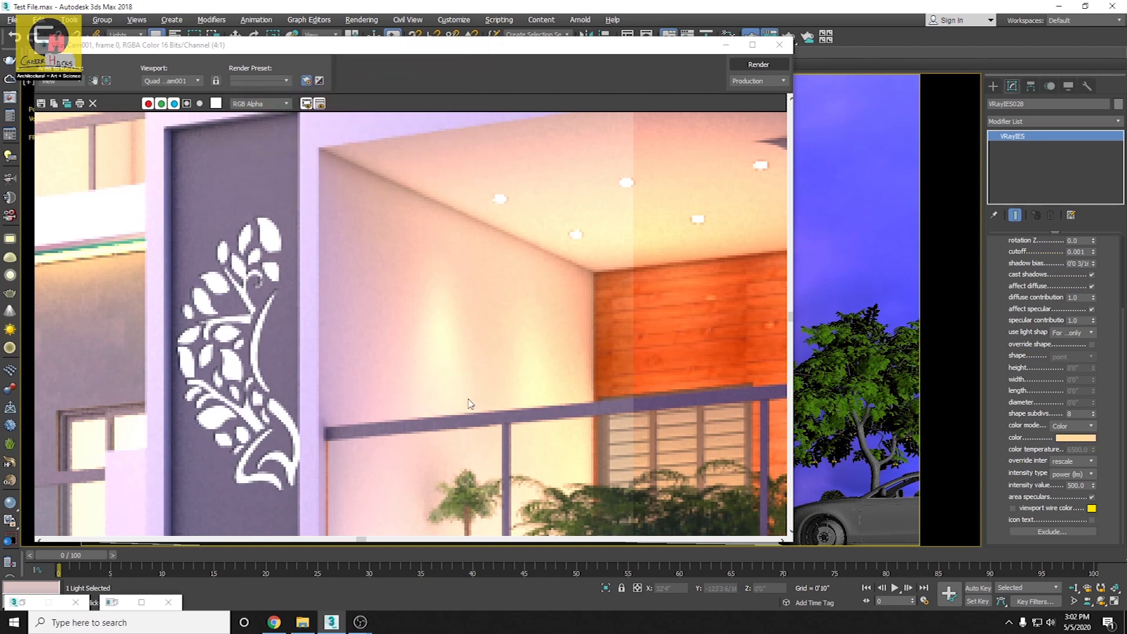
pyautogui.scroll(-1, 464, 393)
pyautogui.scroll(-2, 352, 352)
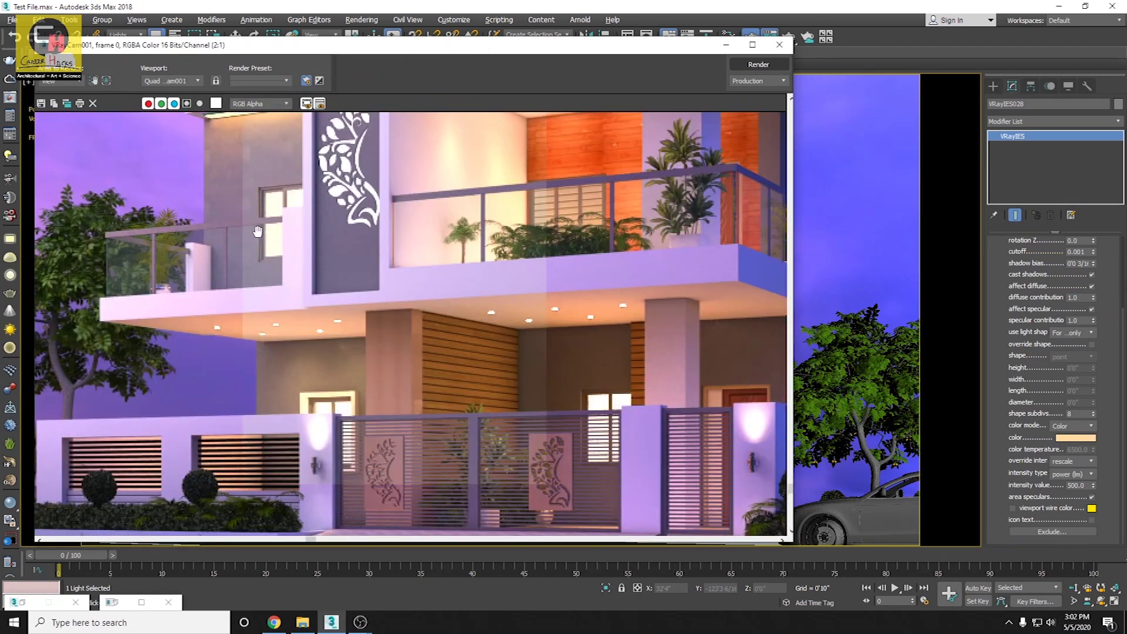
pyautogui.scroll(1, 243, 208)
pyautogui.scroll(-1, 246, 165)
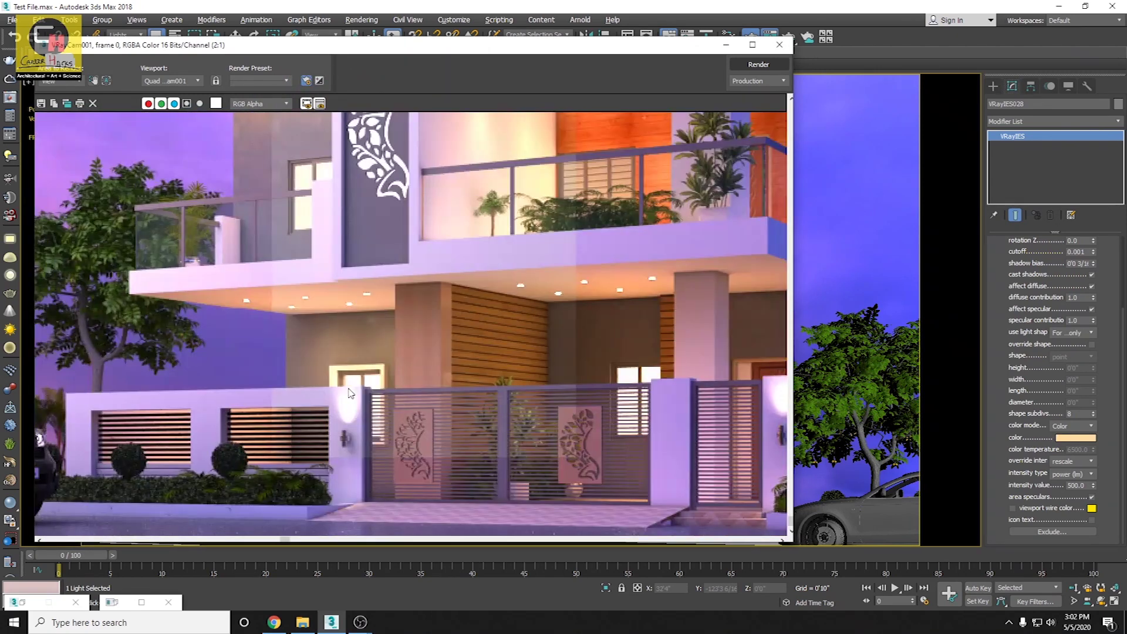
pyautogui.scroll(-1, 678, 361)
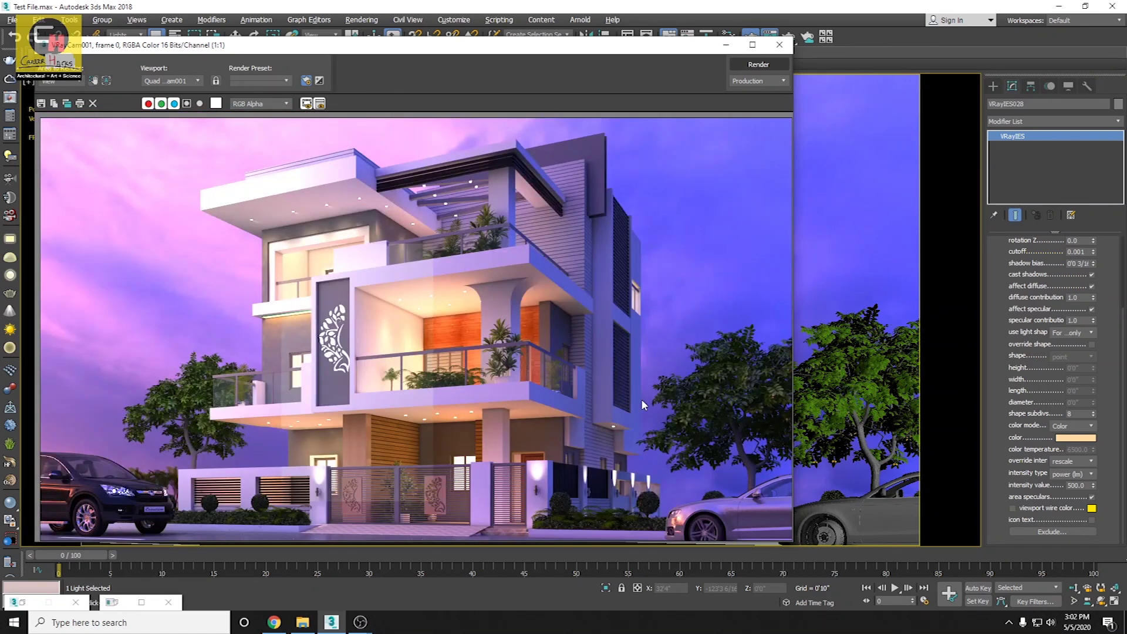